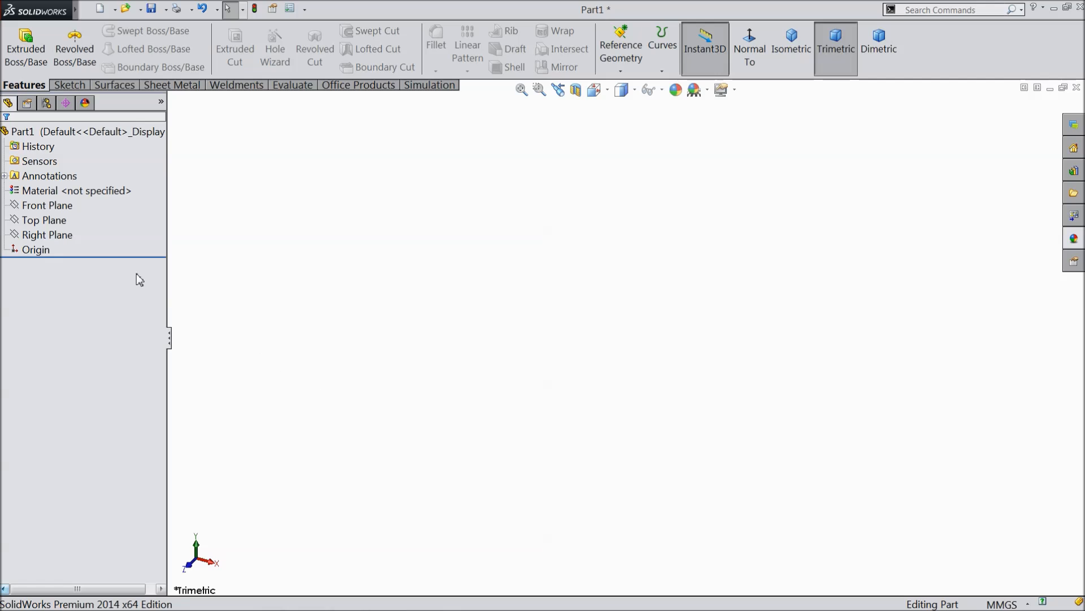
# Start a sketch on the Front Plane and draw a vertical line about 35.65 mm long upward from the origin
pyautogui.click(64, 236)
pyautogui.click(43, 214)
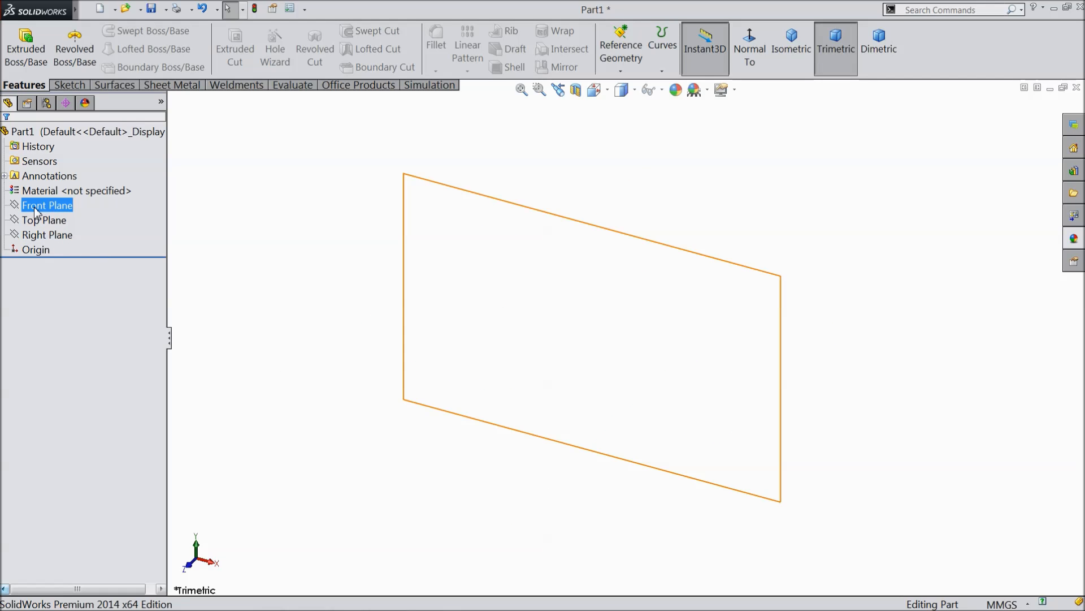
pyautogui.click(39, 189)
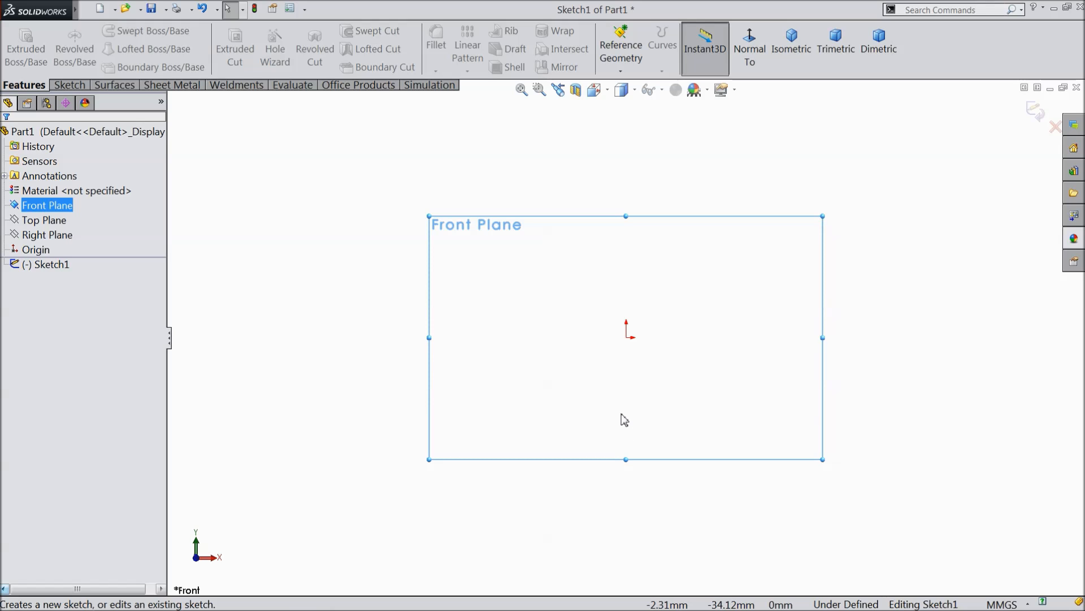
pyautogui.click(70, 85)
pyautogui.click(96, 31)
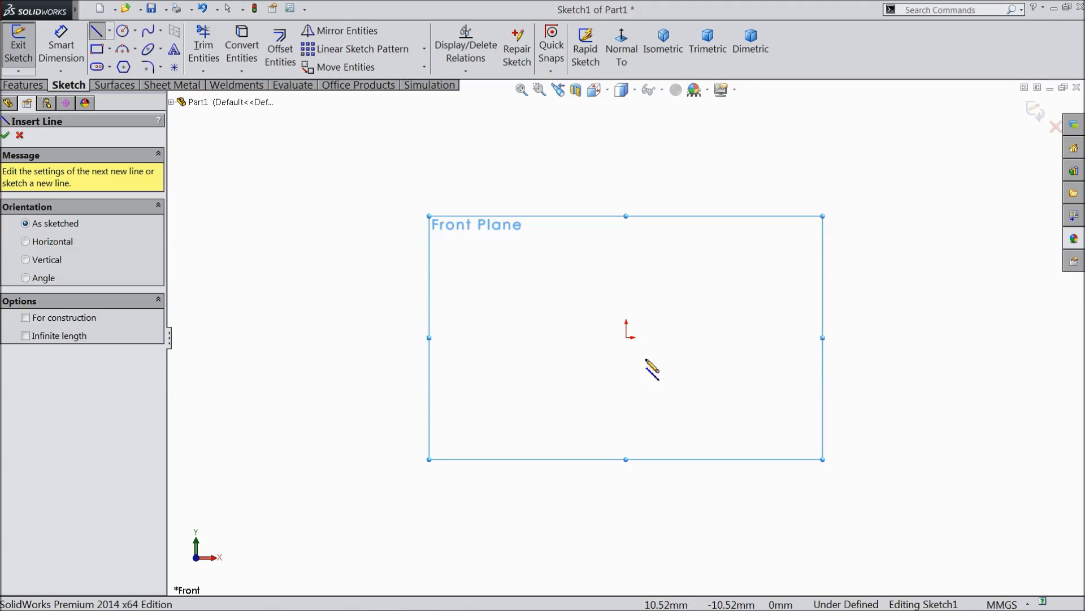
pyautogui.click(627, 338)
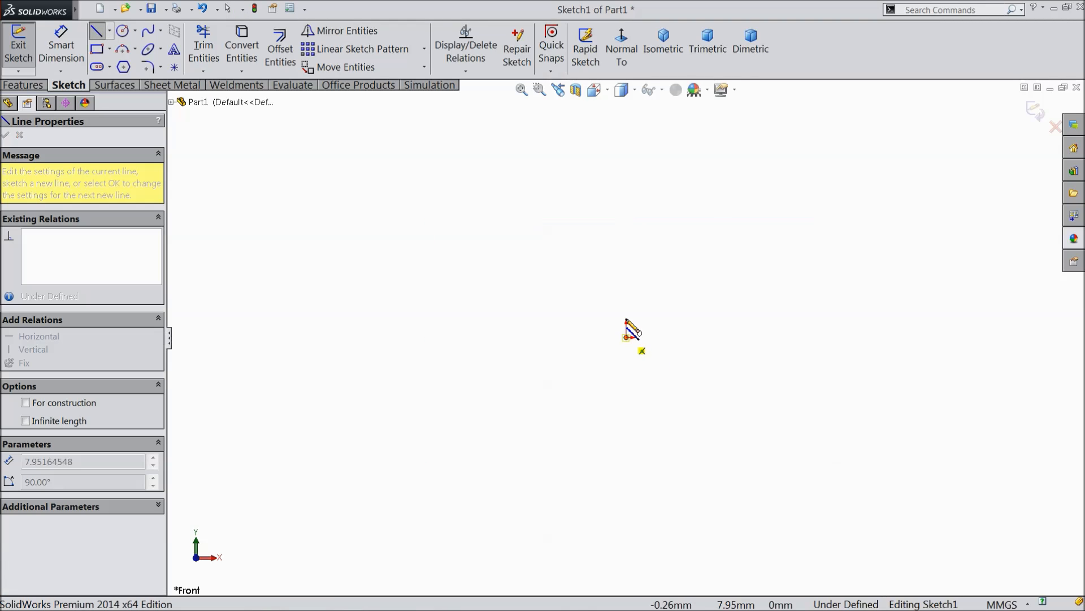
pyautogui.click(626, 260)
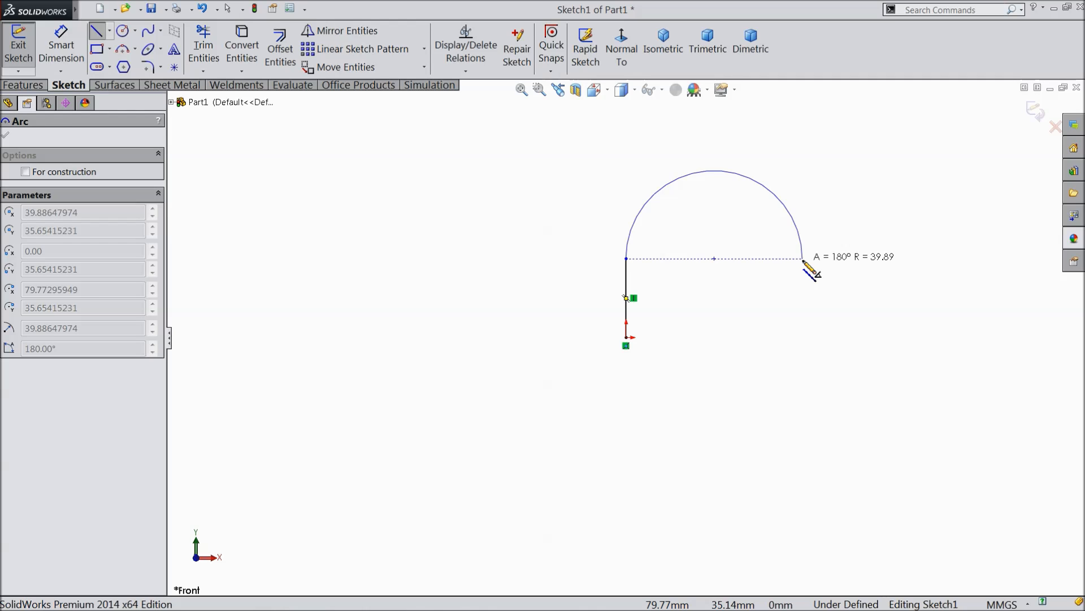
# Continue with a tangent 180° arc of about 39.89 mm radius and a vertical line about 35.65 mm down, level with the origin
pyautogui.click(803, 258)
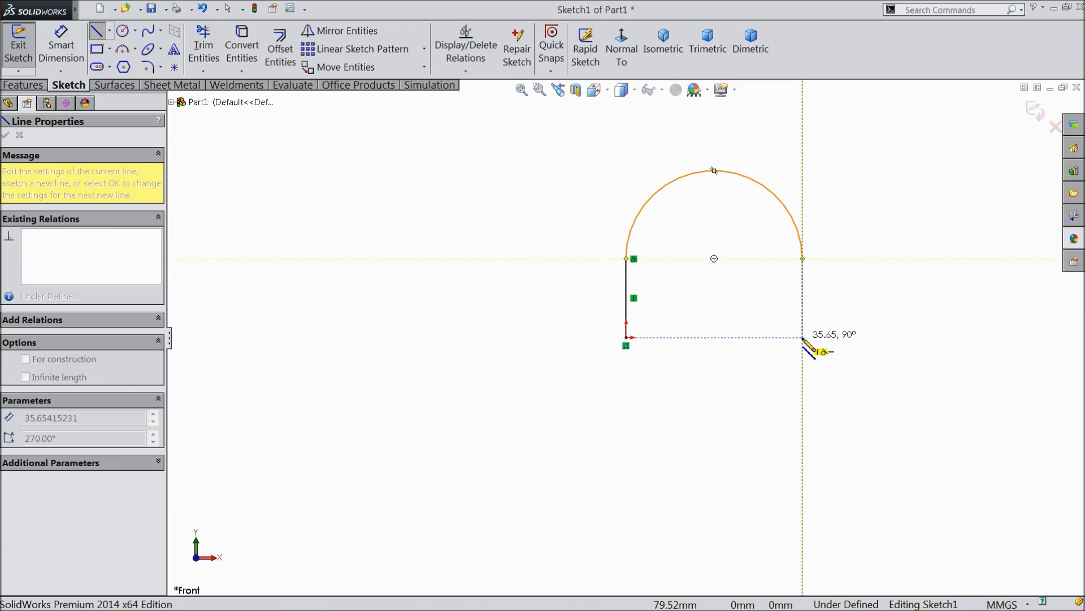
pyautogui.click(803, 337)
pyautogui.rightClick(820, 305)
pyautogui.click(880, 106)
pyautogui.scroll(-3, 890, 186)
pyautogui.scroll(2, 707, 339)
pyautogui.scroll(-1, 589, 415)
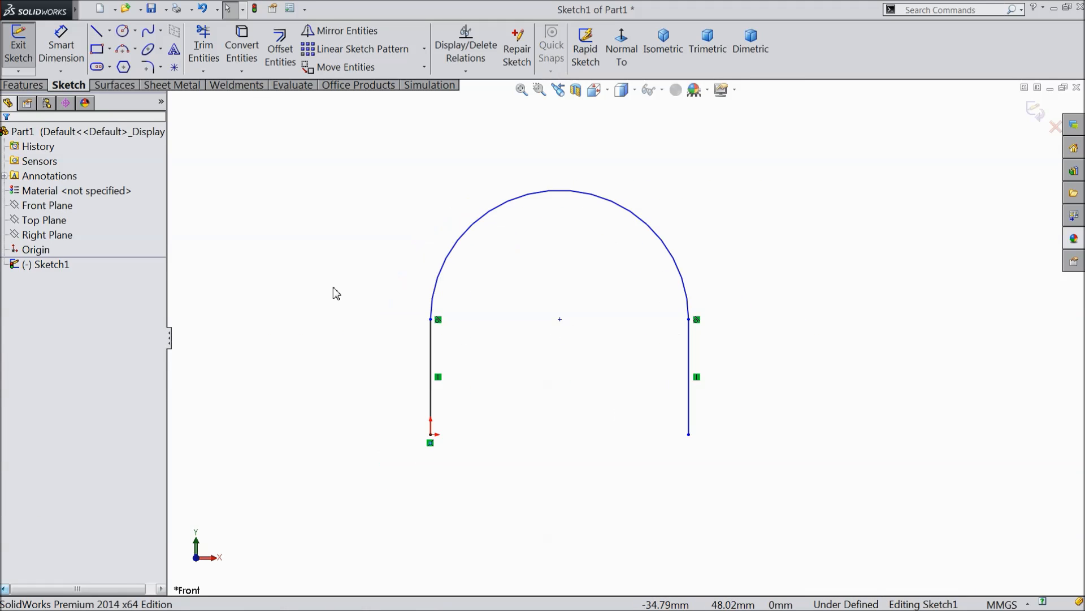
# Dimension the distance between the two vertical lines as 11 mm
pyautogui.click(61, 45)
pyautogui.click(431, 347)
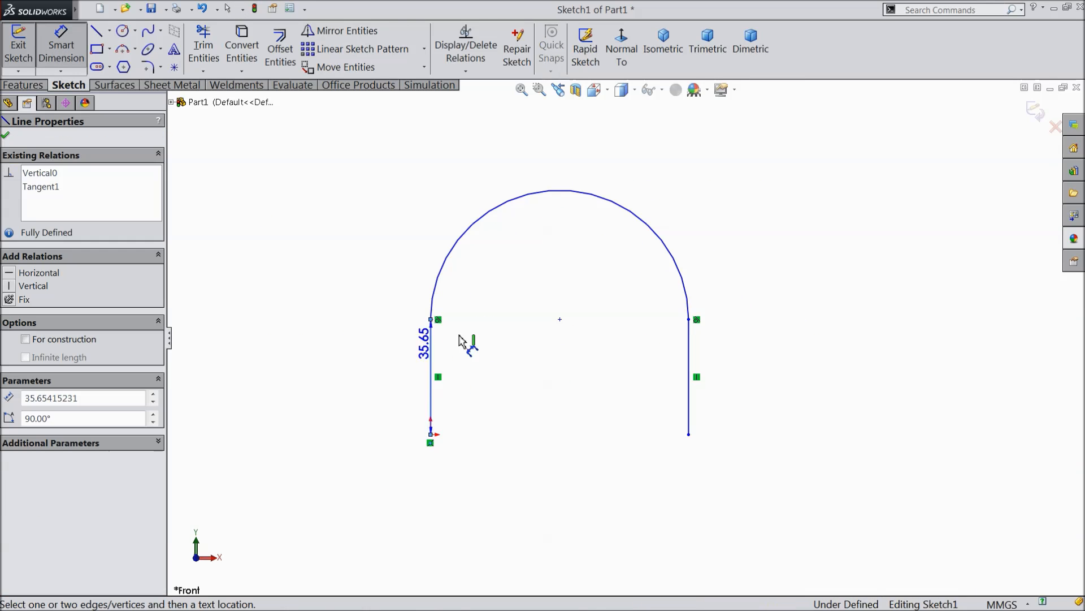
pyautogui.click(689, 358)
pyautogui.click(573, 136)
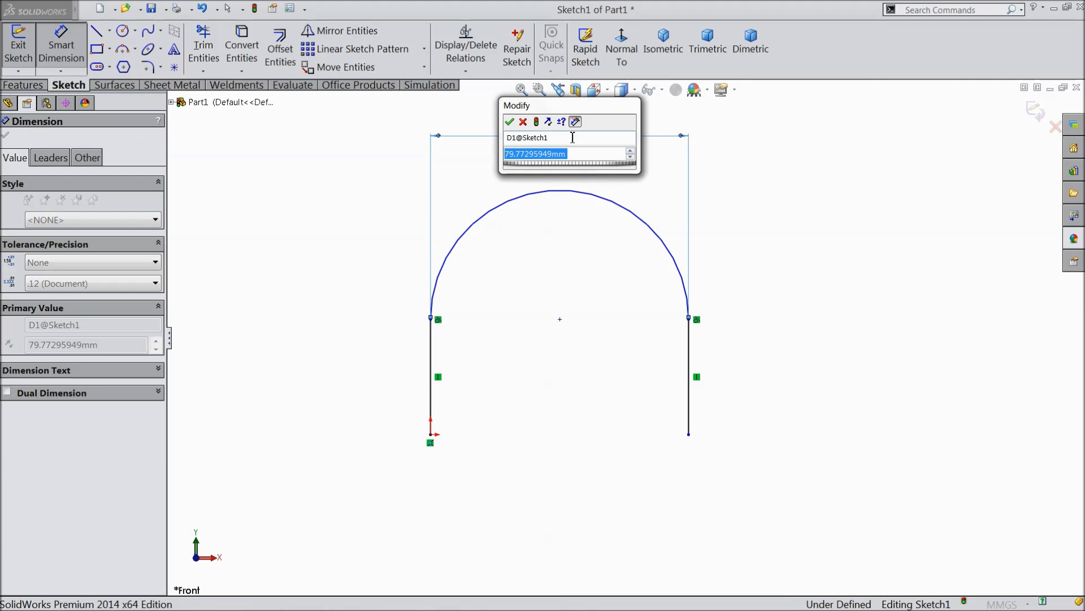
pyautogui.write('11')
pyautogui.press('Return')
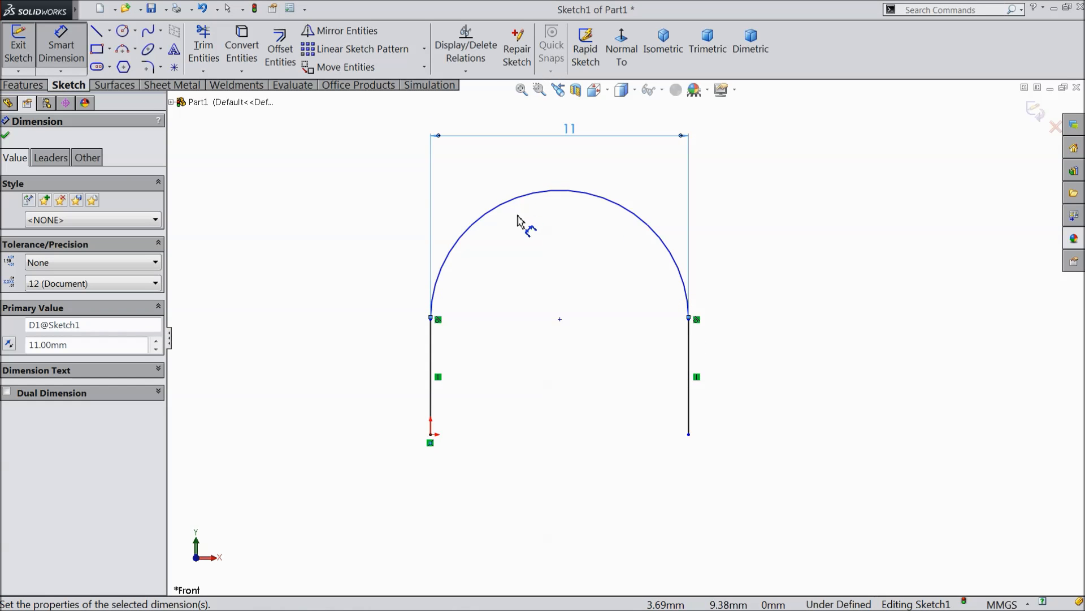
# Add a driven radius dimension to the arc
pyautogui.click(613, 204)
pyautogui.click(737, 167)
pyautogui.click(601, 185)
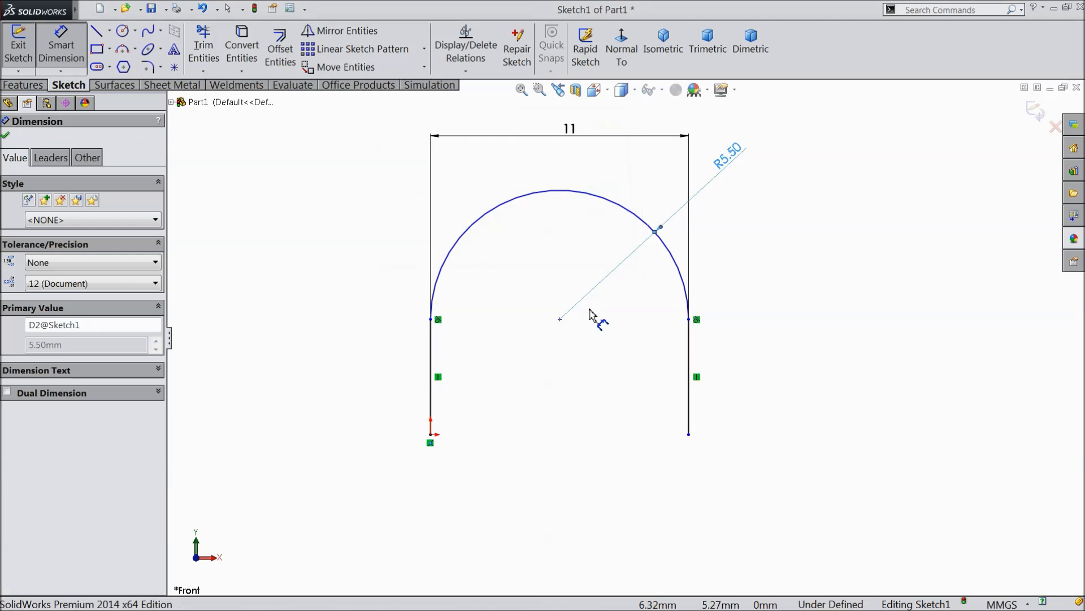
# Dimension the length of the vertical line at the origin as 9.5 mm
pyautogui.click(431, 367)
pyautogui.click(361, 368)
pyautogui.write('9.5')
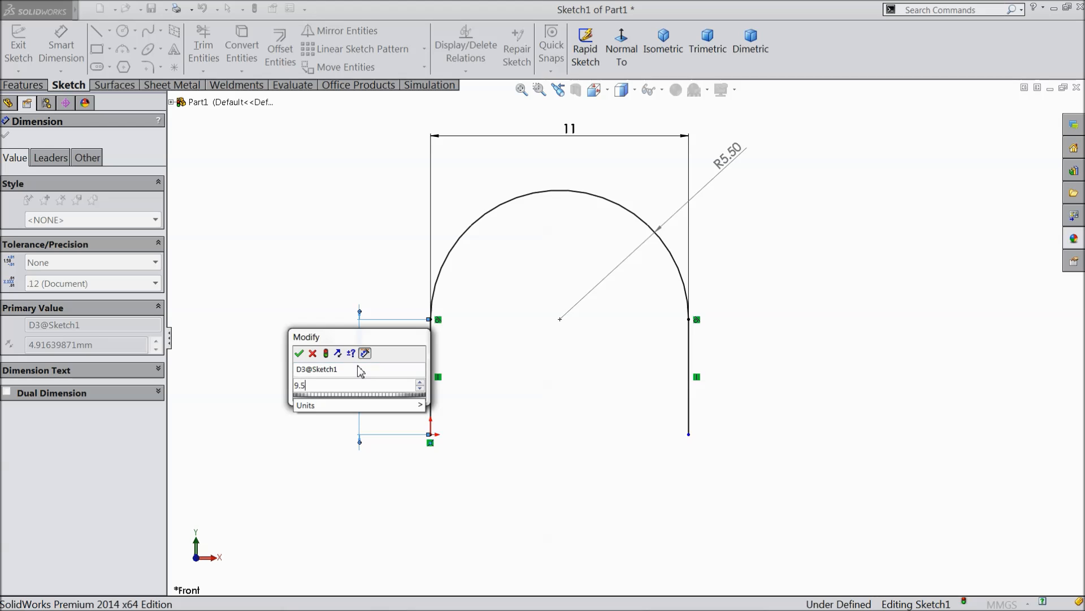
pyautogui.click(299, 352)
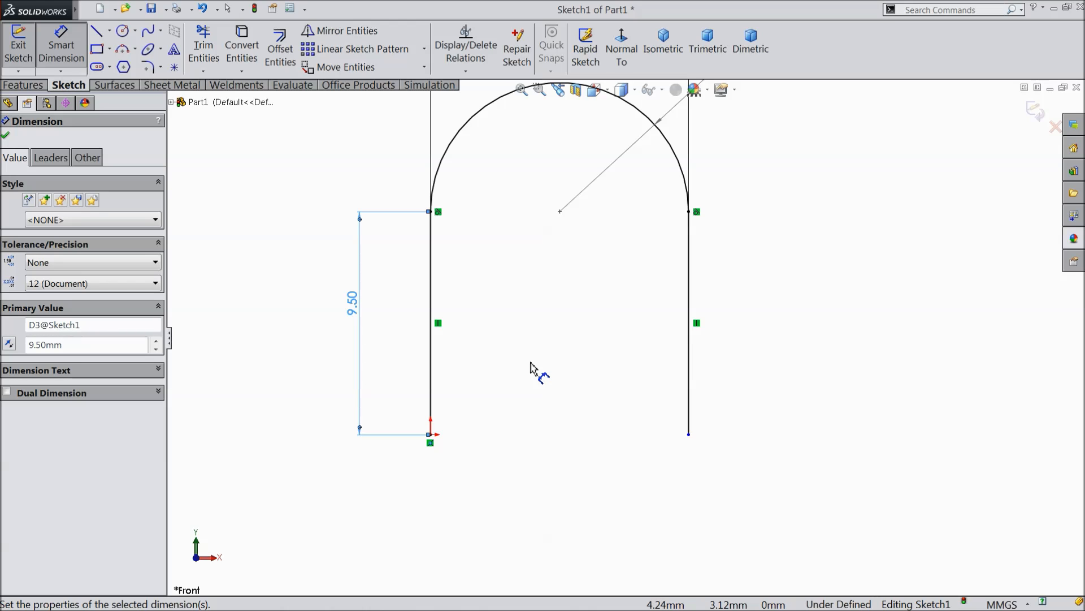
pyautogui.press('z')
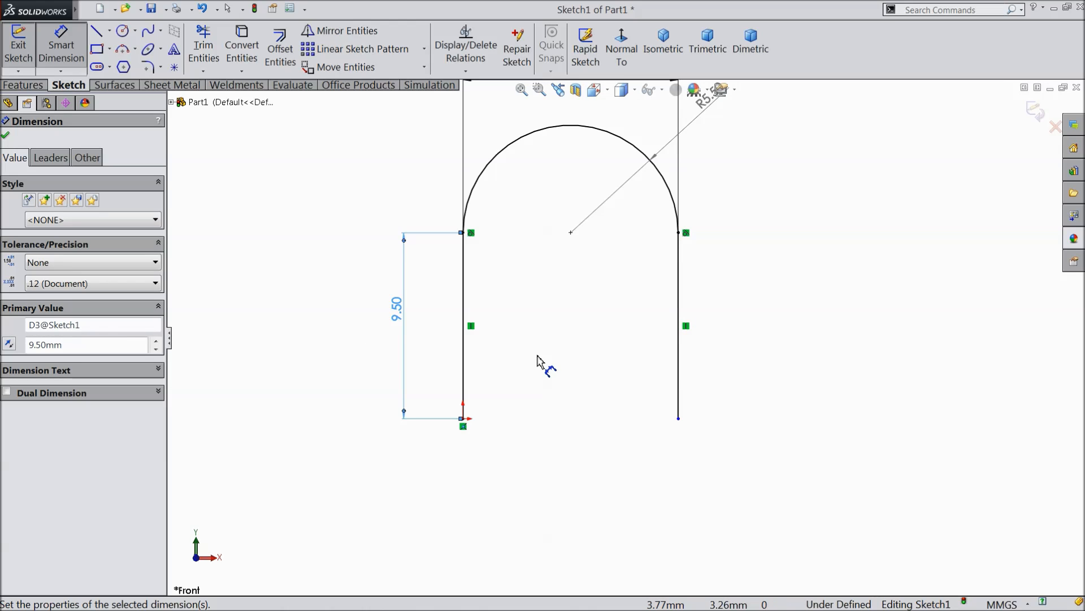
pyautogui.press('z')
pyautogui.scroll(-1, 562, 306)
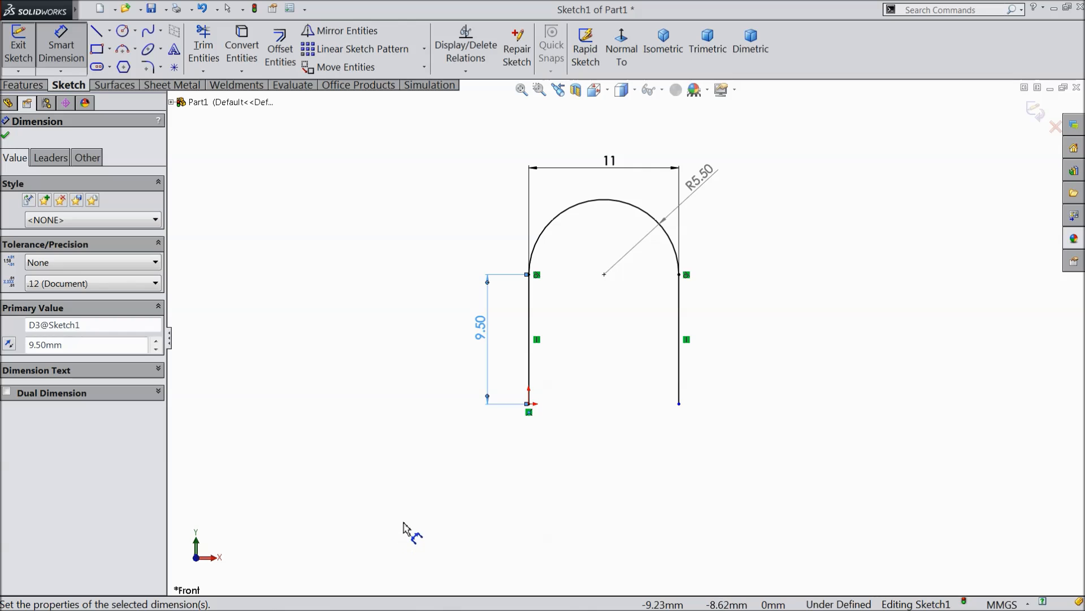
# Set the length of the vertical line at the origin to 4 mm and exit the sketch
pyautogui.press('Escape')
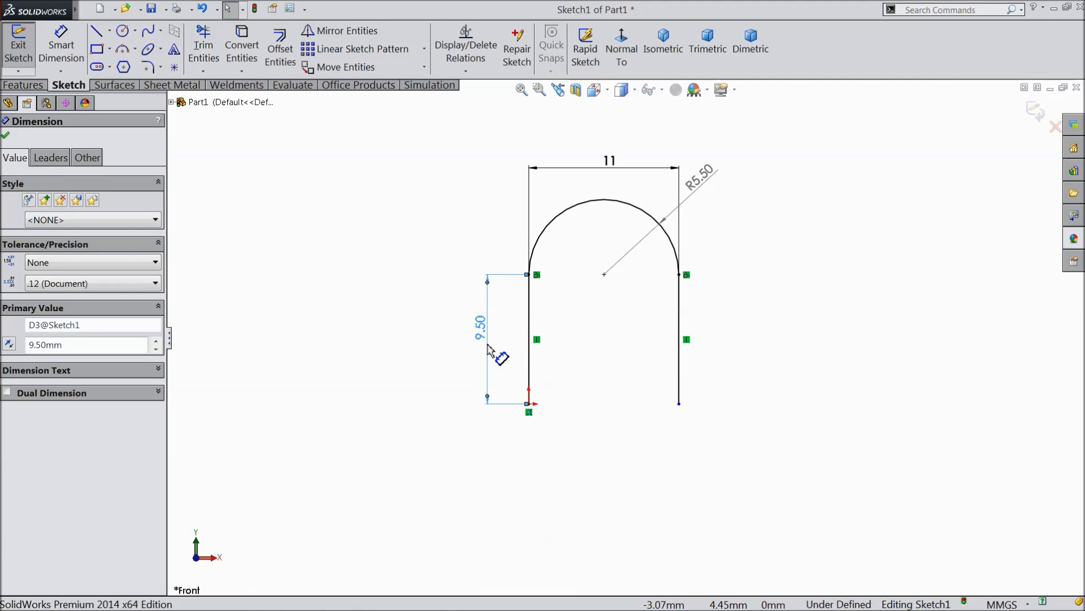
pyautogui.doubleClick(481, 327)
pyautogui.write('4')
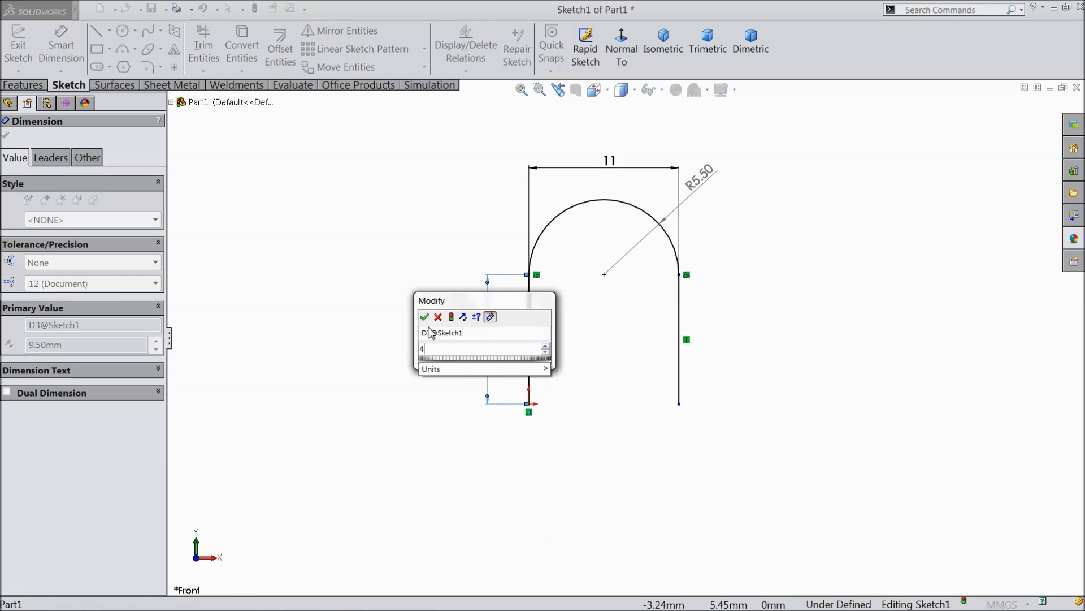
pyautogui.click(424, 316)
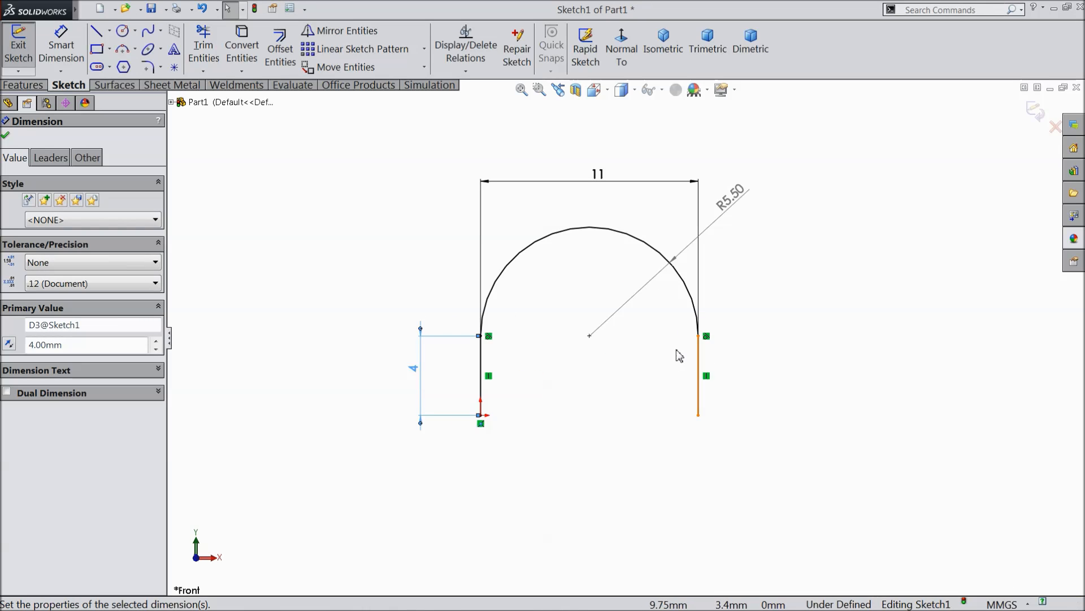
pyautogui.click(4, 137)
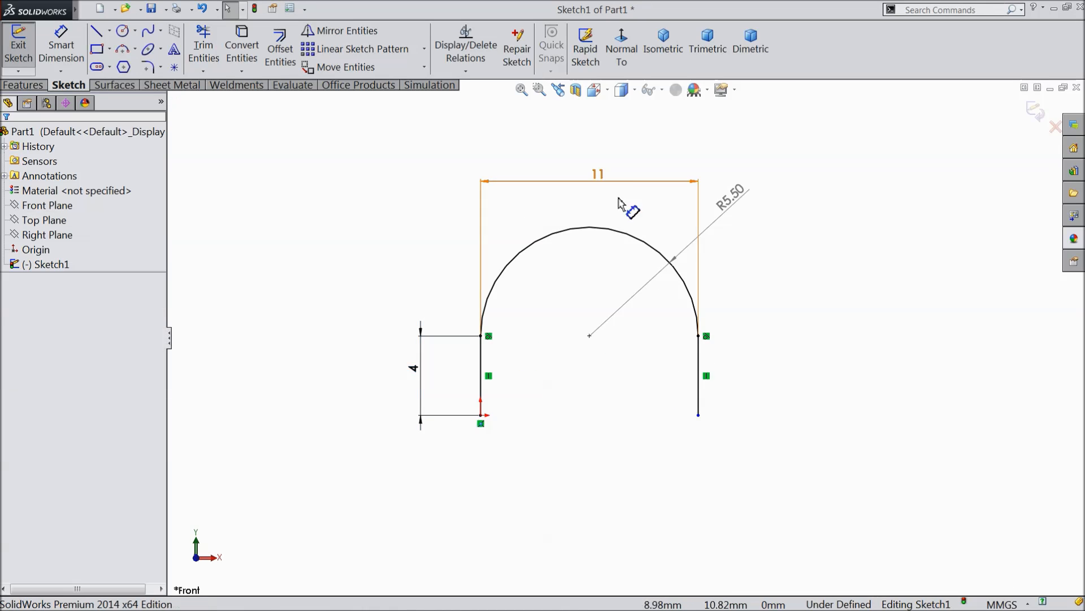
pyautogui.click(1036, 111)
pyautogui.moveTo(946, 168)
pyautogui.mouseDown(button='middle')
pyautogui.moveTo(923, 245)
pyautogui.moveTo(916, 196)
pyautogui.moveTo(902, 216)
pyautogui.moveTo(908, 226)
pyautogui.mouseUp(button='middle')
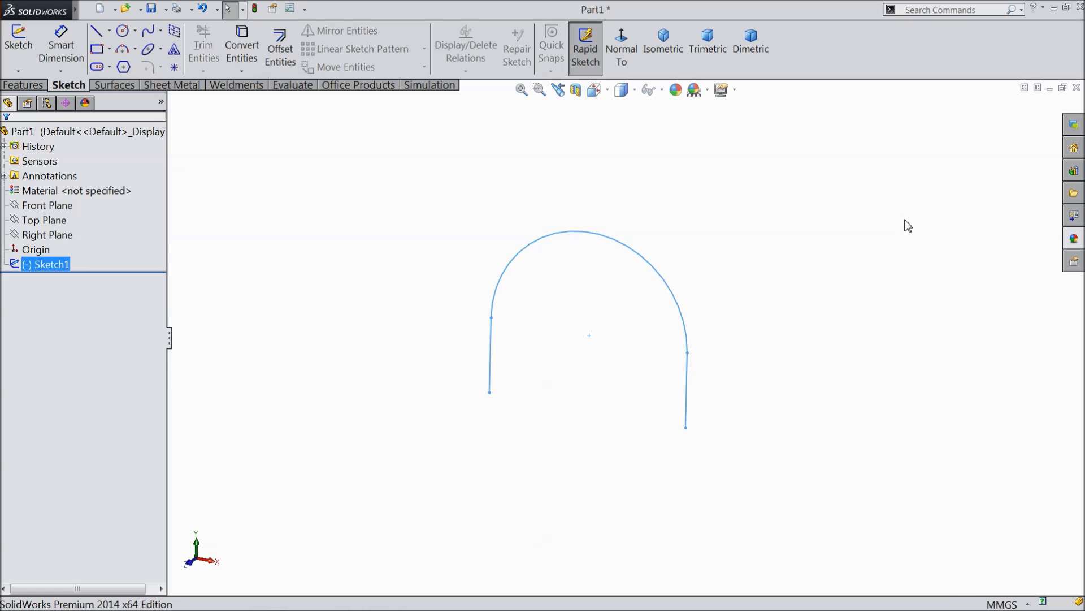
# Start a sketch on the Top Plane and draw a circle of about 2.3 mm radius centred on the origin
pyautogui.click(39, 221)
pyautogui.click(43, 204)
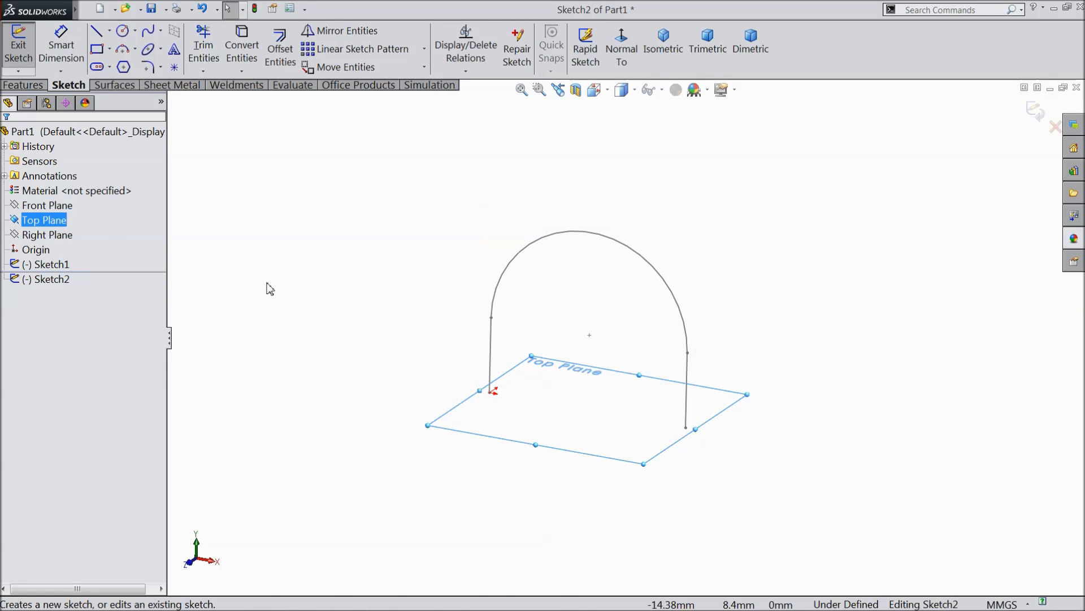
pyautogui.click(123, 33)
pyautogui.scroll(-3, 610, 413)
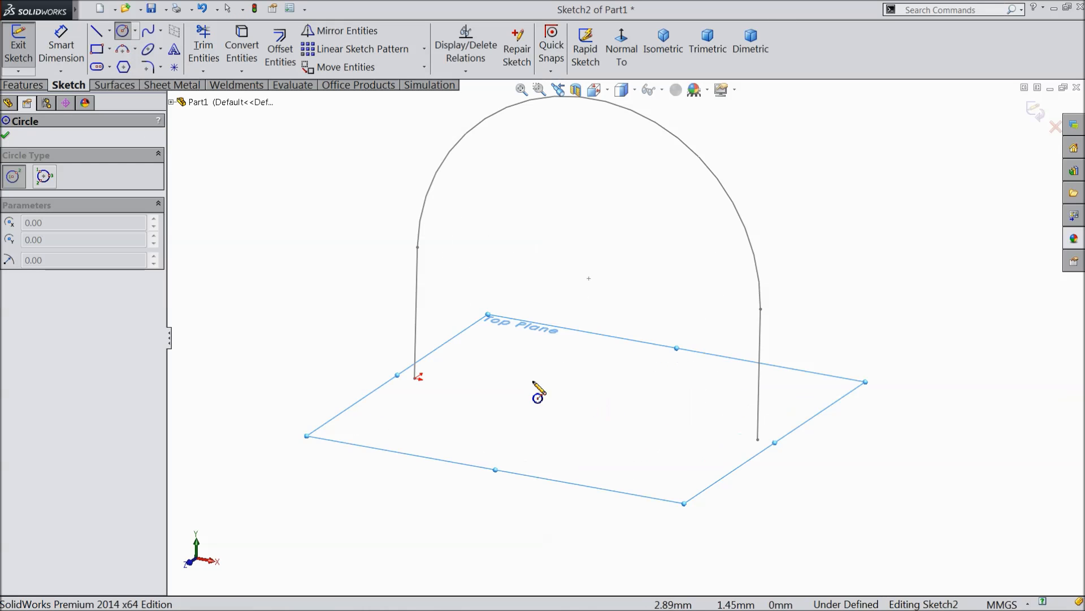
pyautogui.click(414, 378)
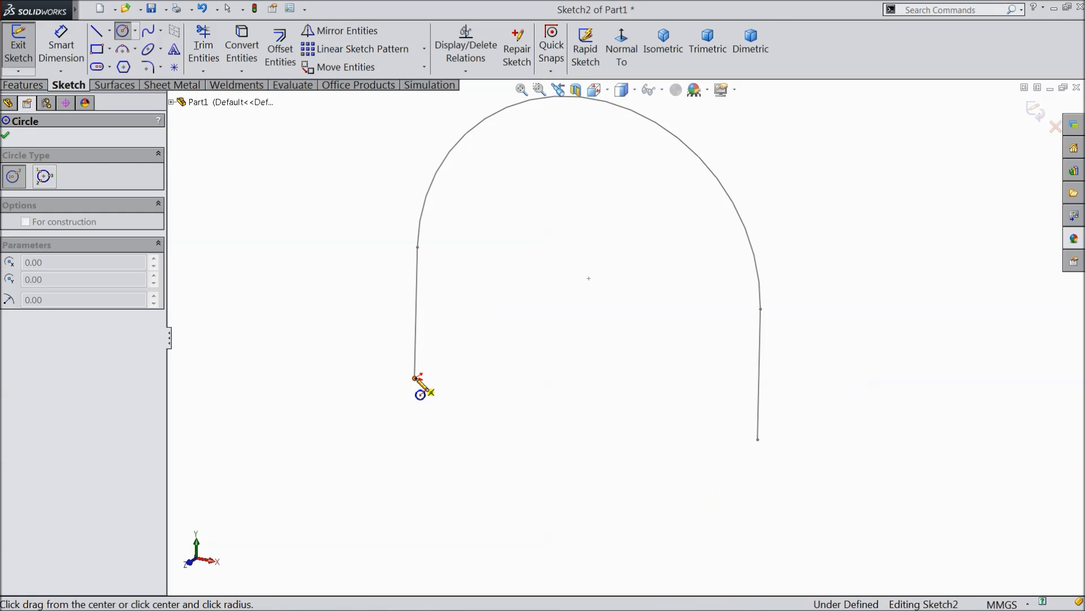
pyautogui.click(392, 353)
pyautogui.moveTo(368, 287); pyautogui.dragTo(362, 335, button='middle')
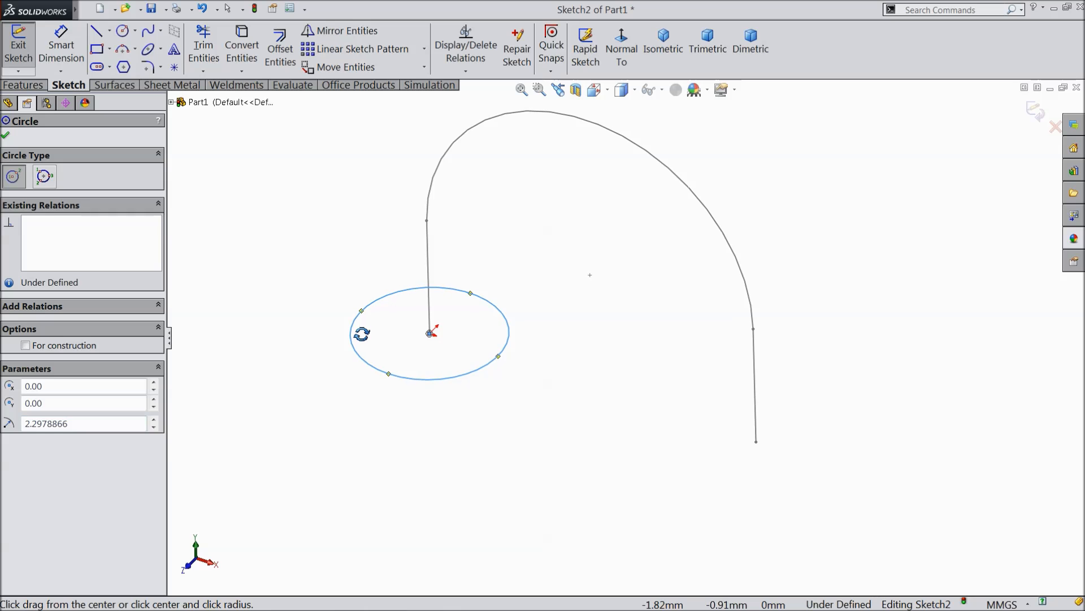
# Dimension the circle's diameter as 4 mm and exit the sketch
pyautogui.click(69, 43)
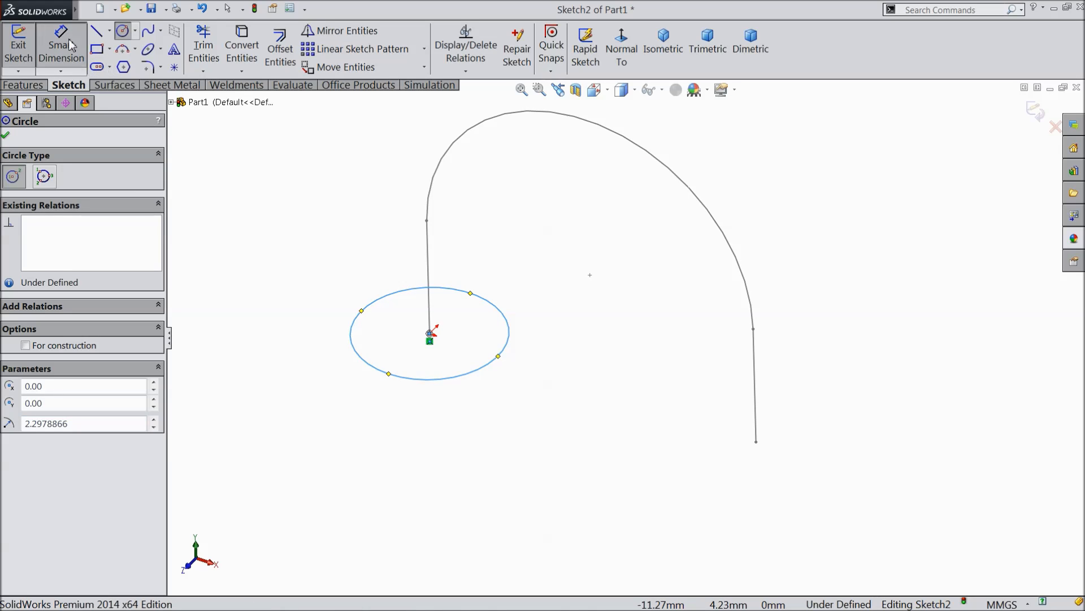
pyautogui.click(349, 333)
pyautogui.click(330, 307)
pyautogui.write('4')
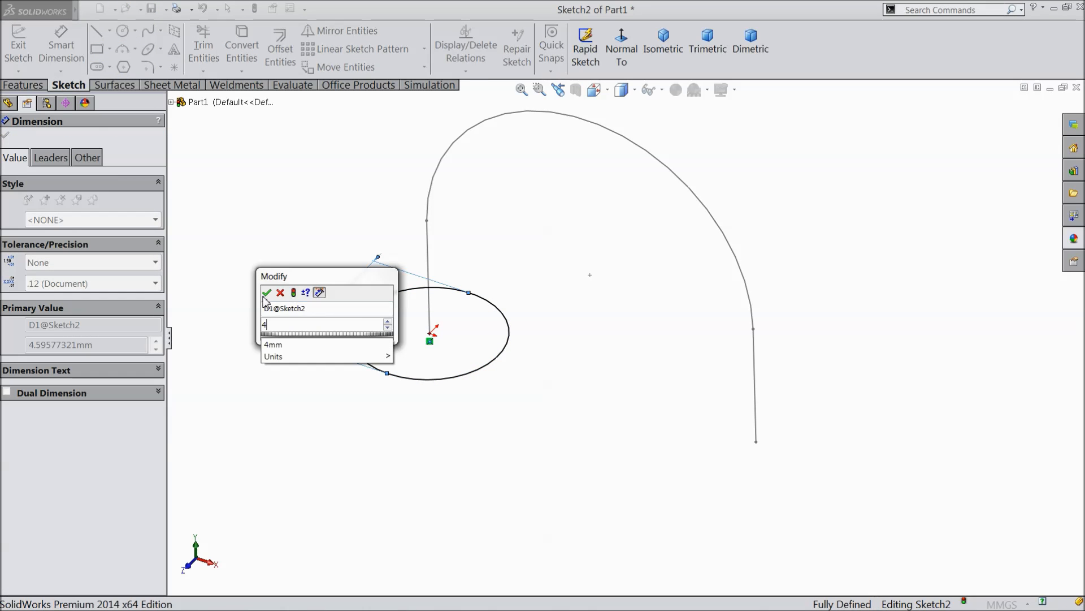
pyautogui.press('Return')
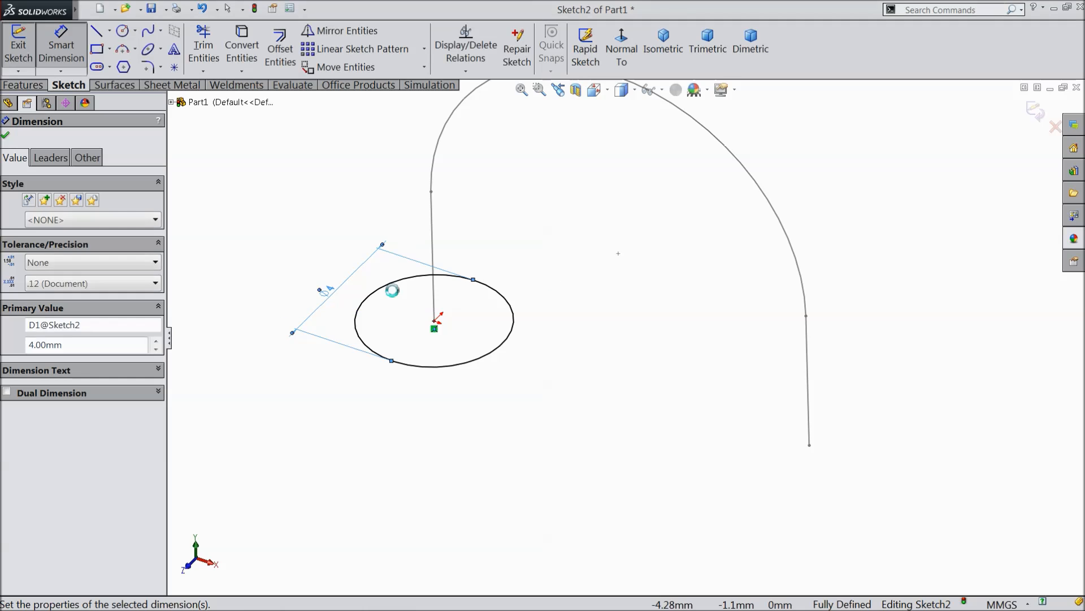
pyautogui.click(1037, 113)
# Create a Swept Boss/Base with the circle sketch as profile and the U-shaped sketch as path
pyautogui.click(33, 85)
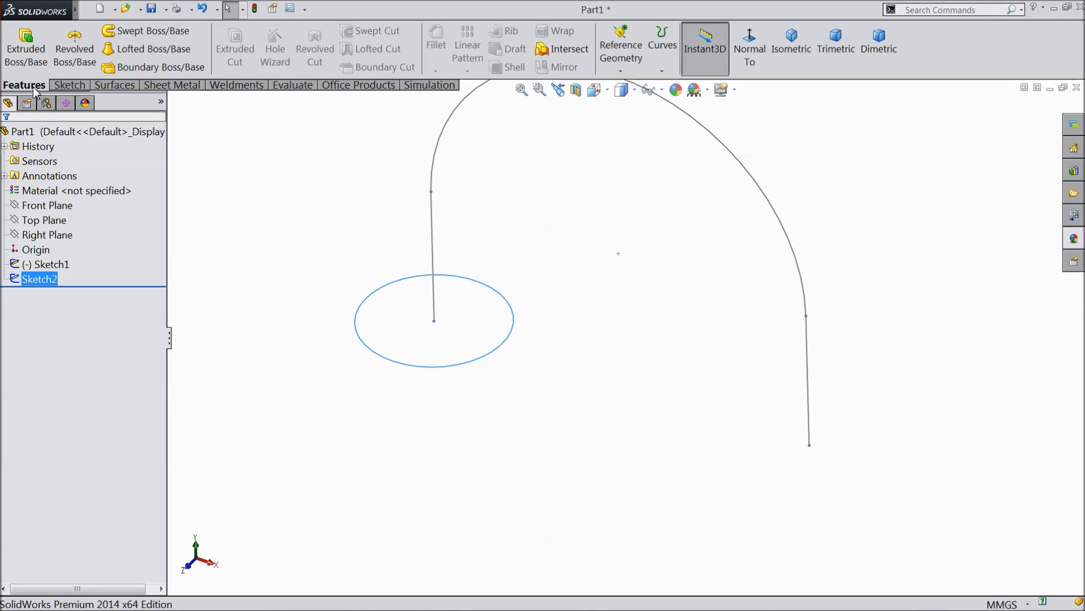
pyautogui.click(154, 32)
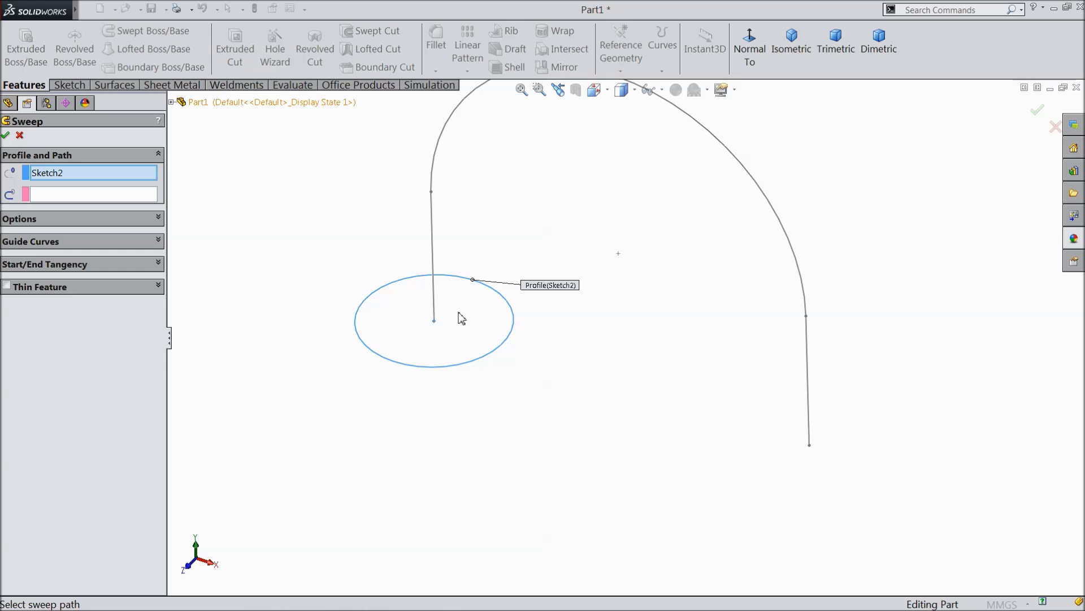
pyautogui.moveTo(463, 322); pyautogui.dragTo(636, 230, button='middle')
pyautogui.scroll(-1, 659, 185)
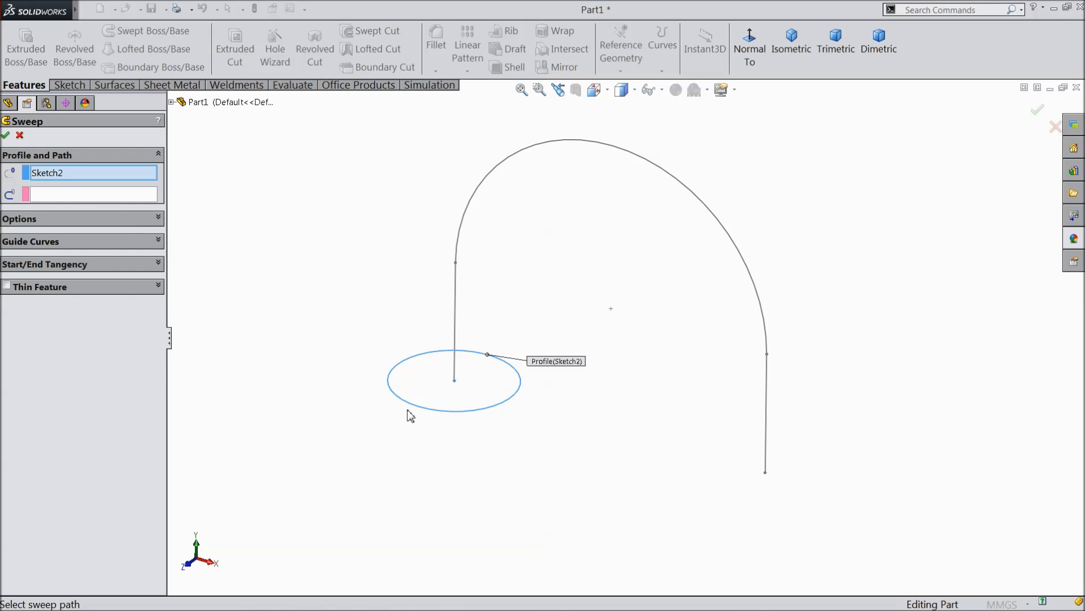
pyautogui.click(112, 200)
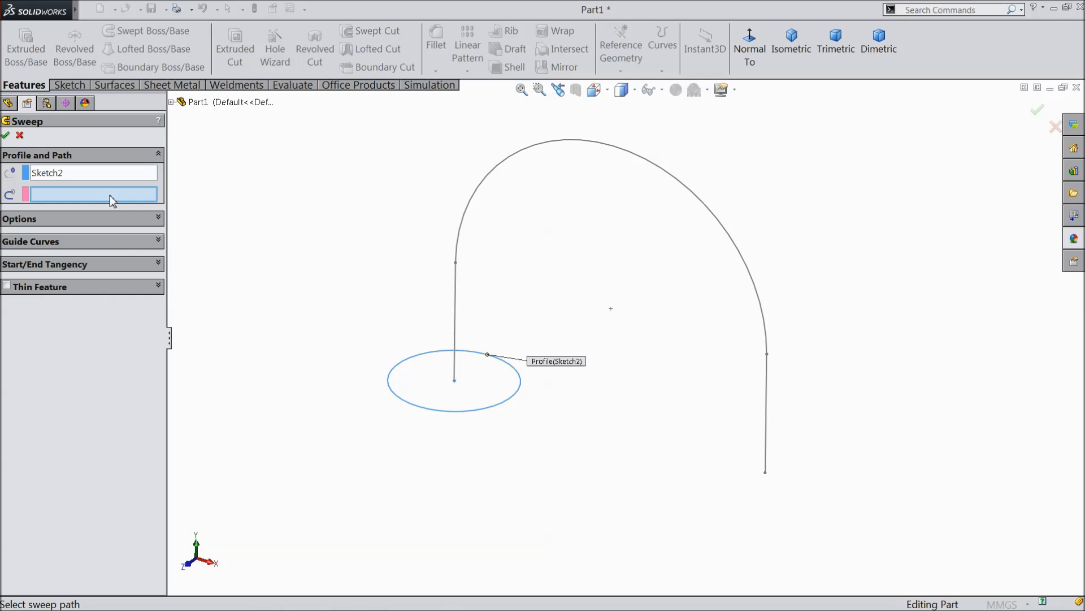
pyautogui.click(456, 300)
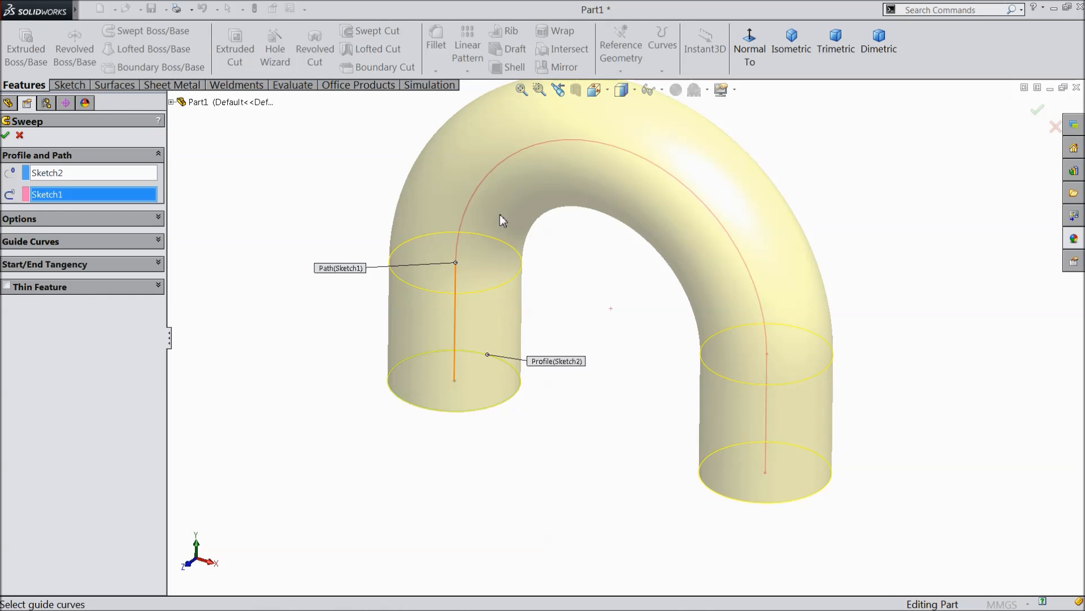
pyautogui.click(5, 135)
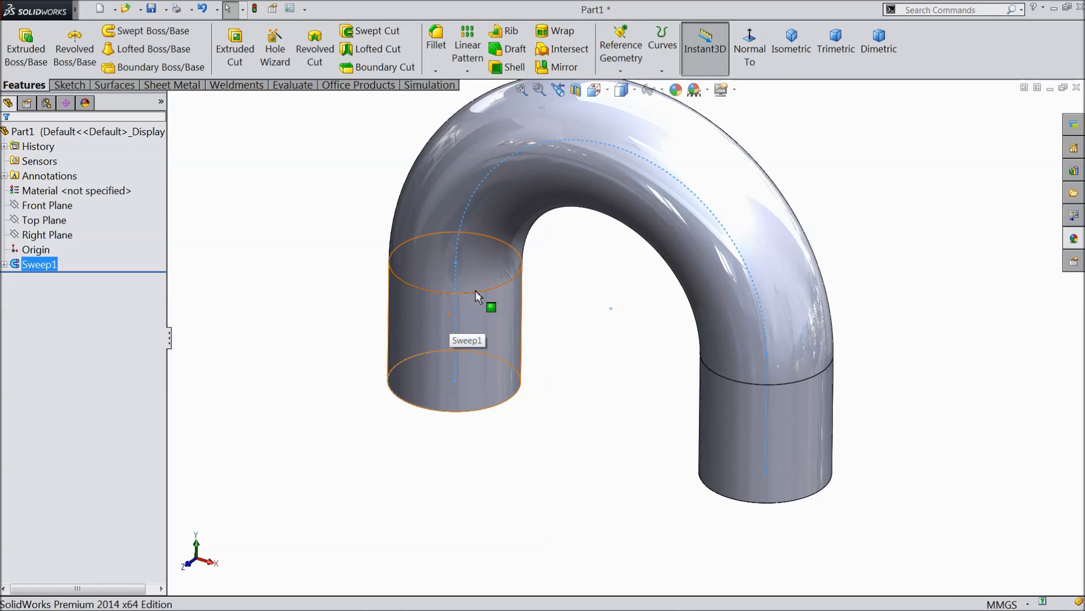
# Apply the polished steel metal appearance to the whole part
pyautogui.press('z')
pyautogui.click(125, 131)
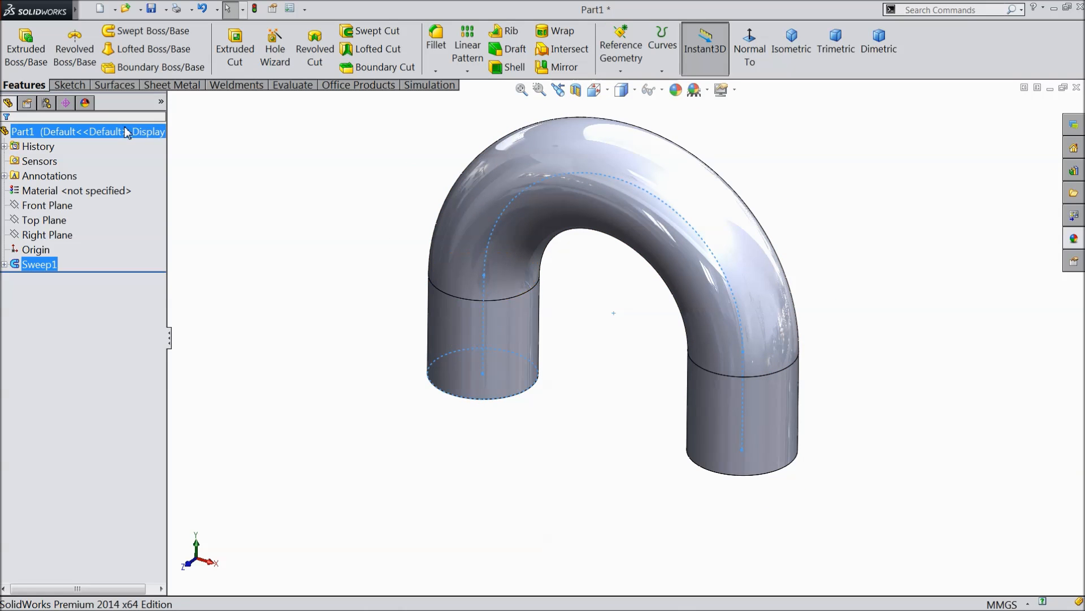
pyautogui.click(97, 136)
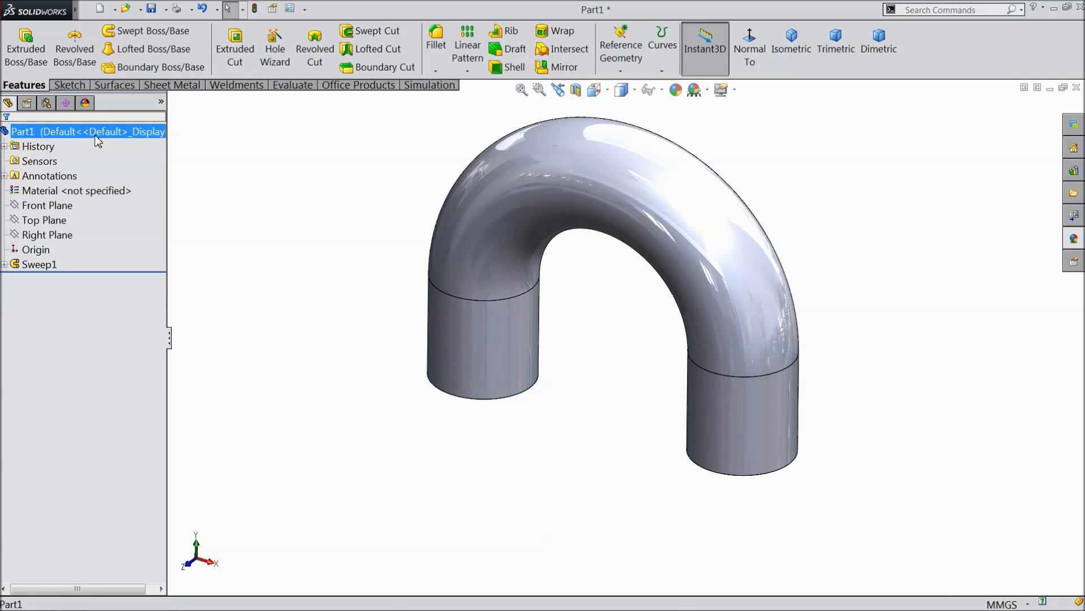
pyautogui.click(1074, 239)
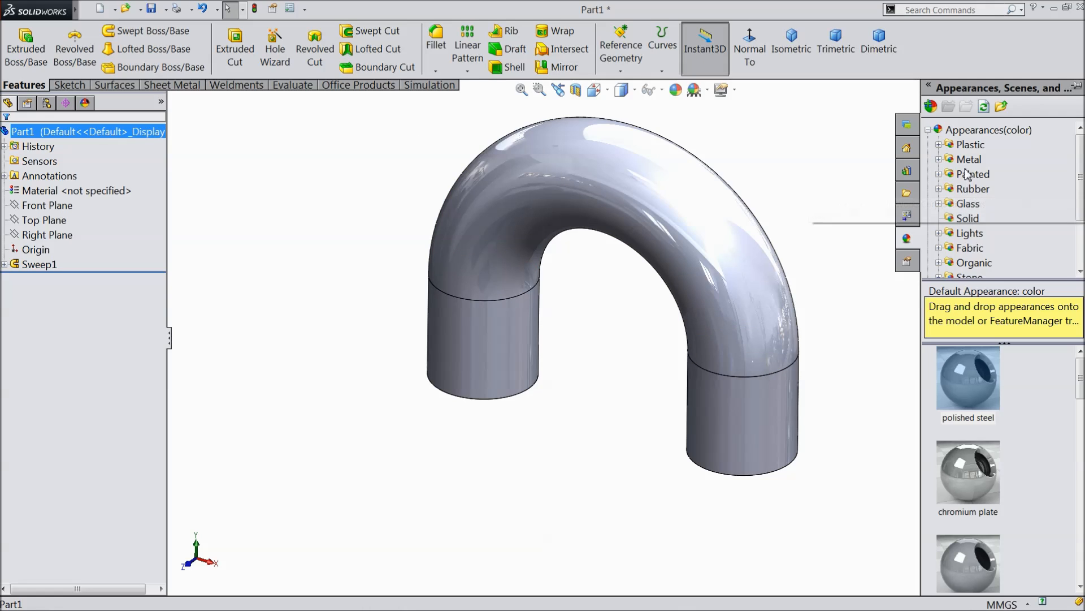
pyautogui.click(965, 162)
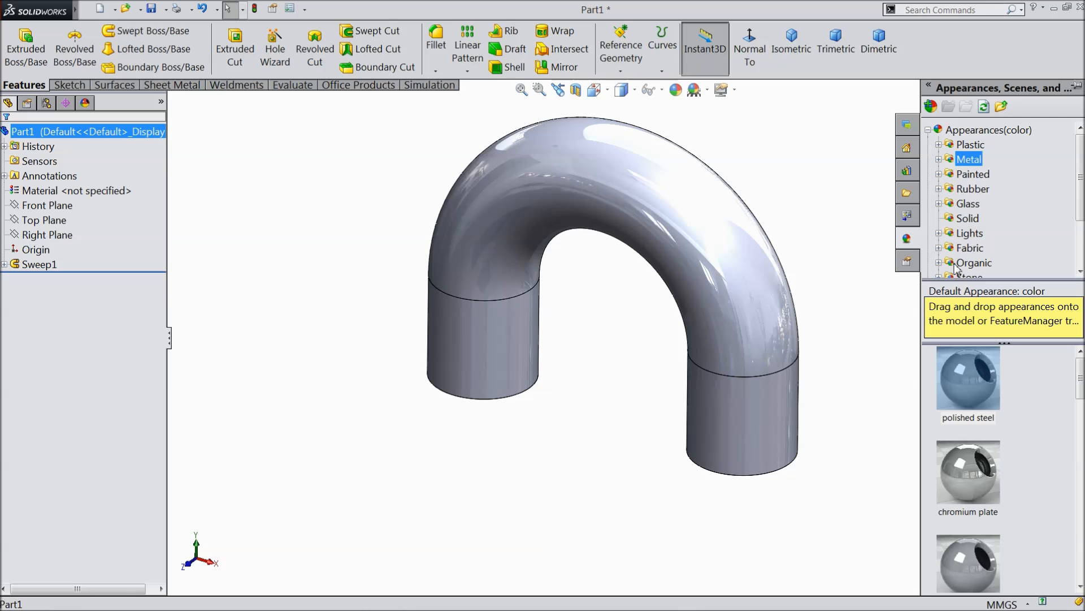
pyautogui.doubleClick(969, 397)
# Start a sketch on the flat end face of the leg away from the origin, viewed normal to the sketch plane
pyautogui.moveTo(846, 331); pyautogui.dragTo(872, 204, button='middle')
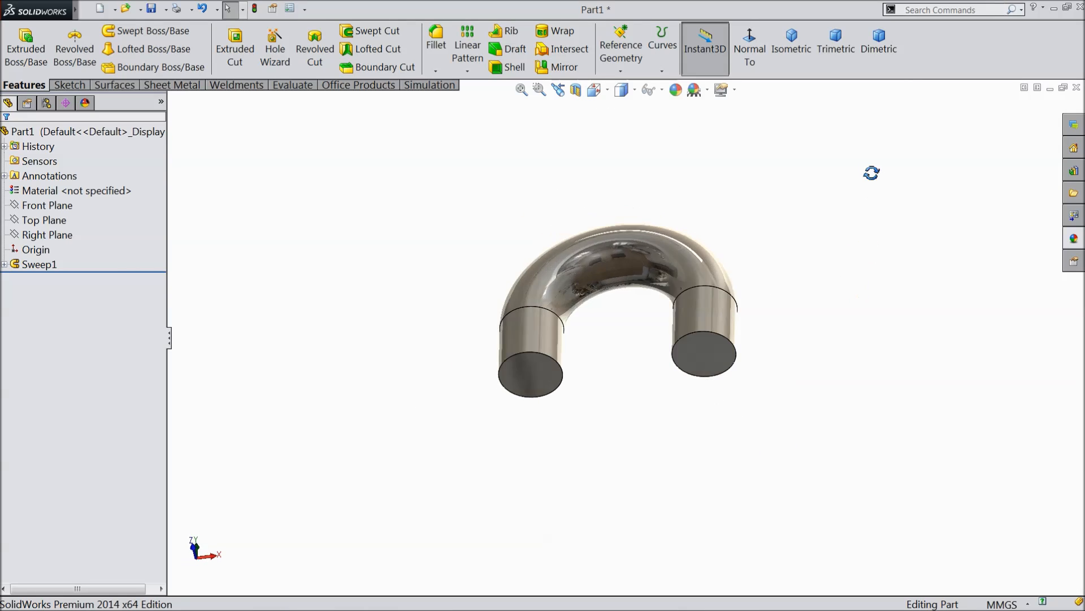
pyautogui.moveTo(783, 297); pyautogui.dragTo(770, 306, button='middle')
pyautogui.click(645, 352)
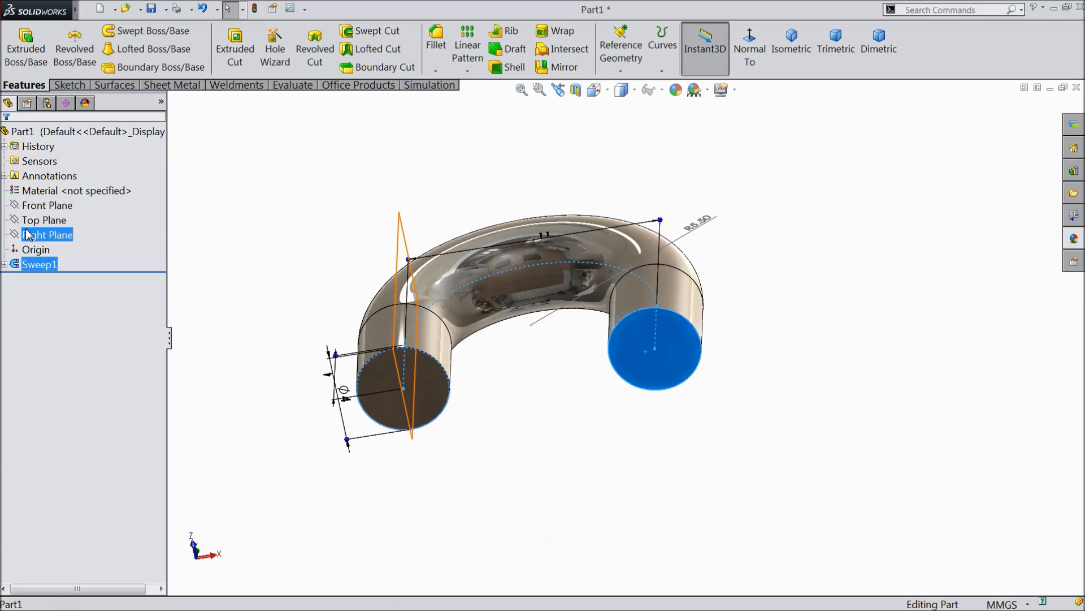
pyautogui.click(69, 84)
pyautogui.click(19, 42)
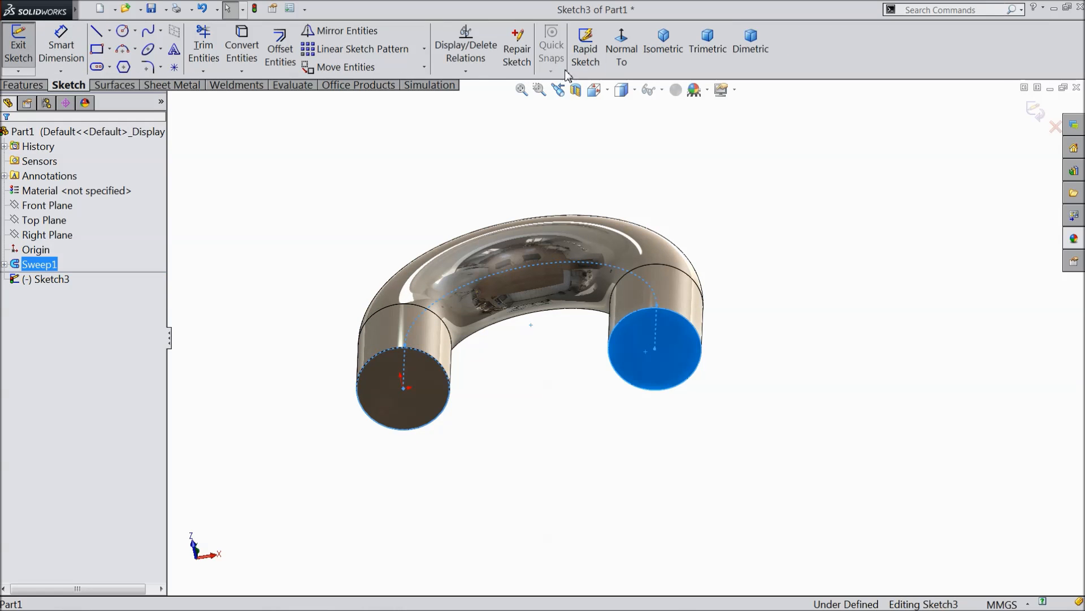
pyautogui.click(622, 48)
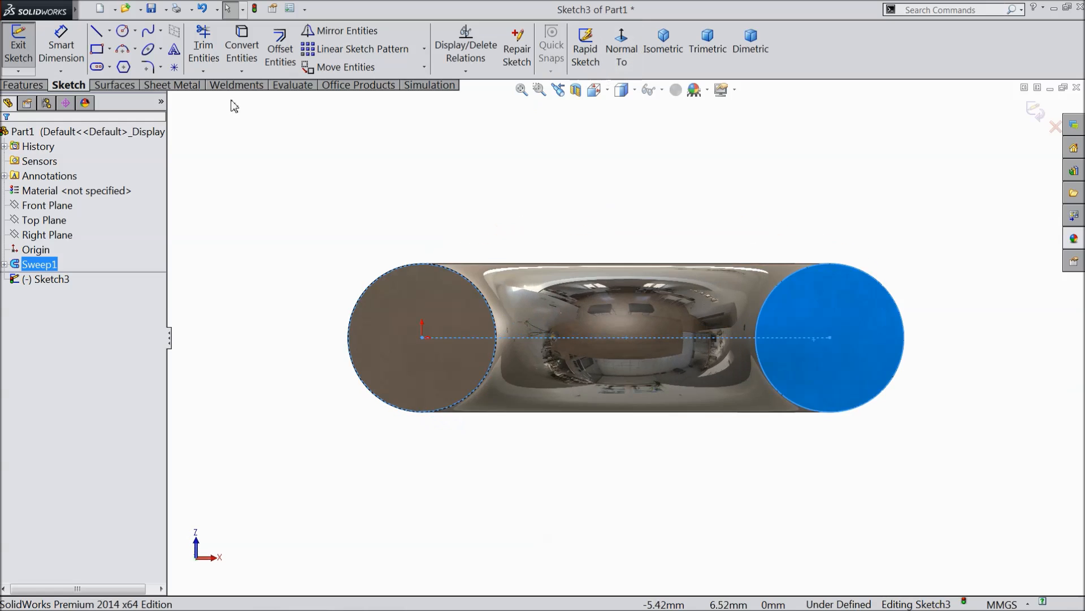
# Draw two circles of about 3 mm radius, one centred on each leg's end face
pyautogui.click(123, 30)
pyautogui.click(422, 337)
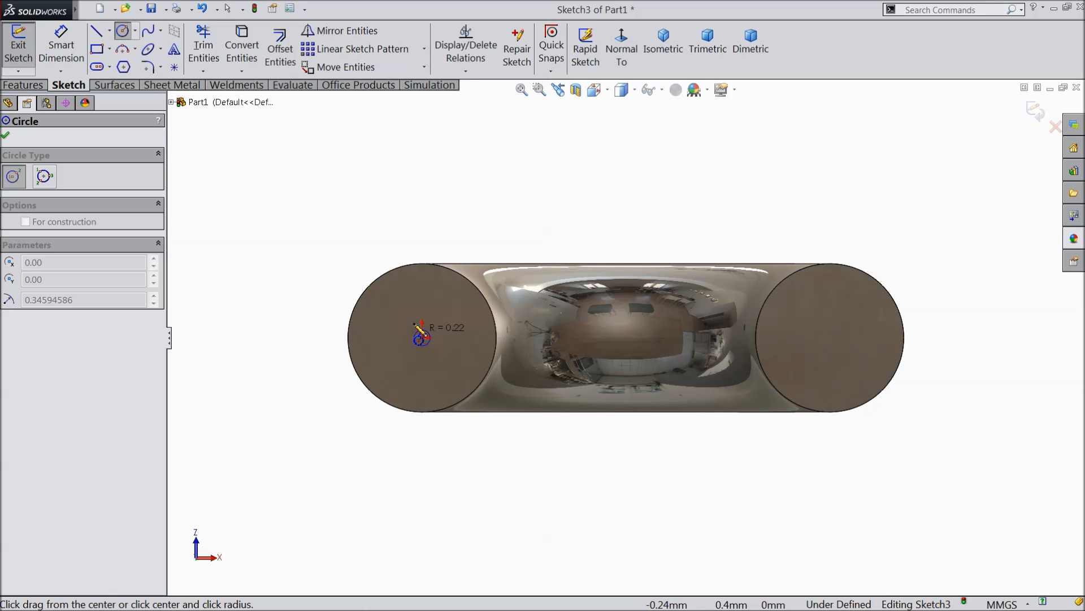
pyautogui.click(358, 255)
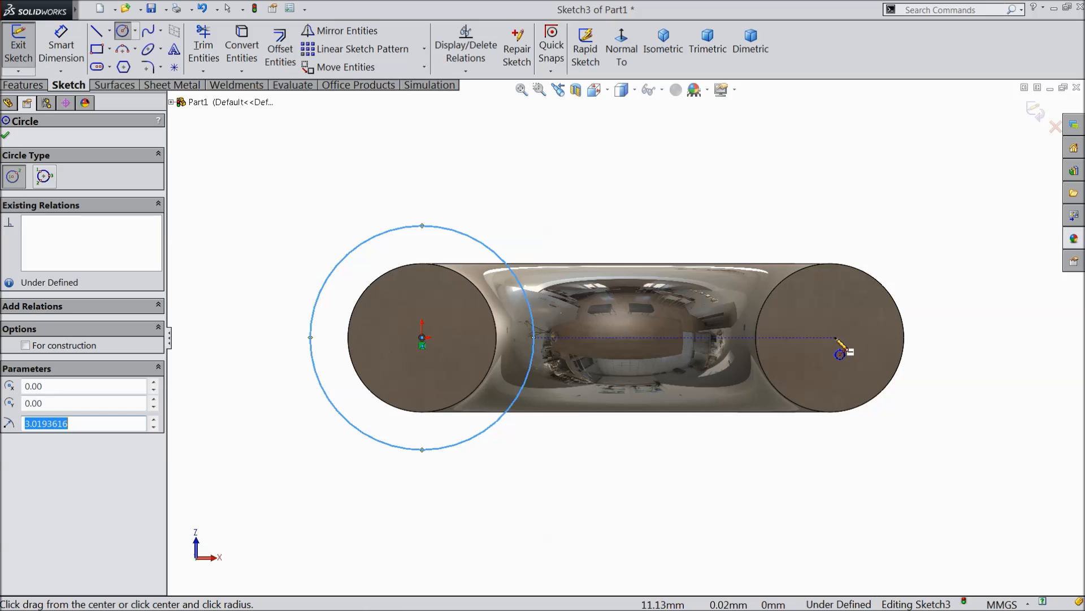
pyautogui.click(829, 338)
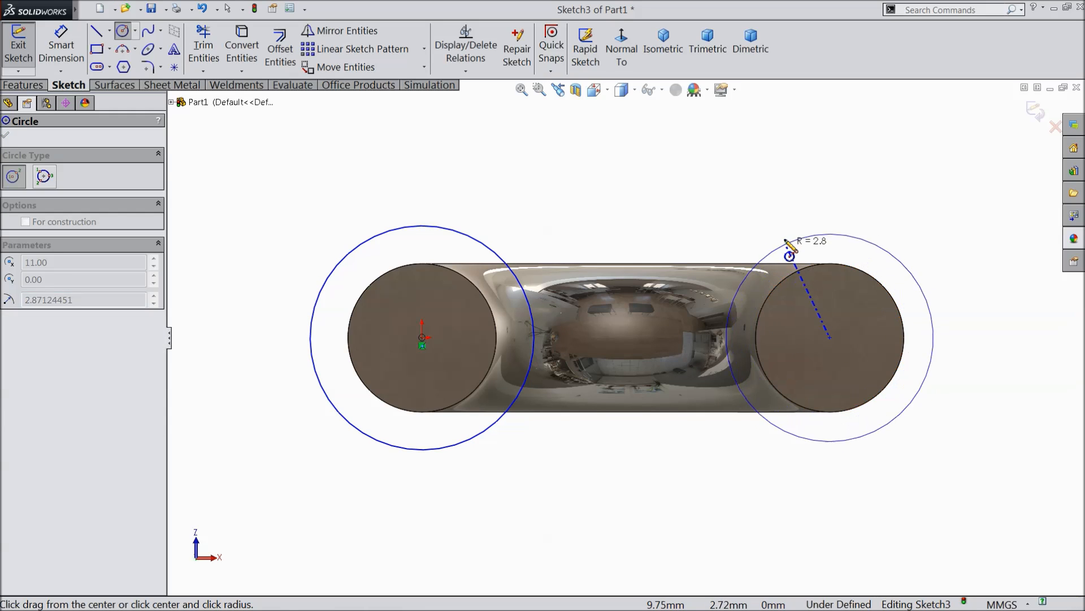
pyautogui.click(769, 239)
# Dimension the diameters of both circles as 5 mm
pyautogui.click(61, 45)
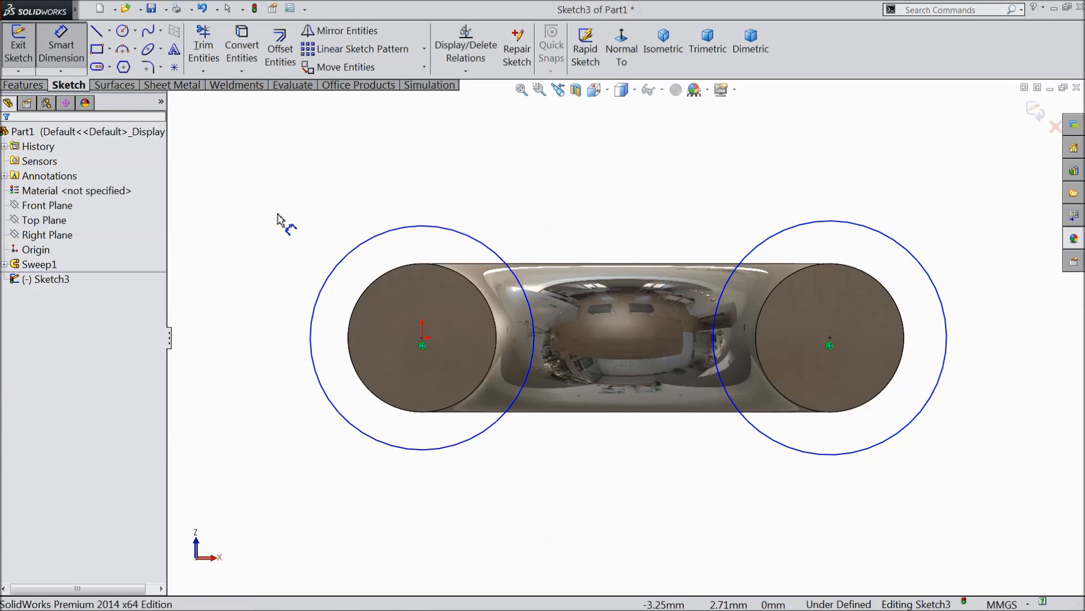
pyautogui.click(314, 337)
pyautogui.click(284, 339)
pyautogui.write('5')
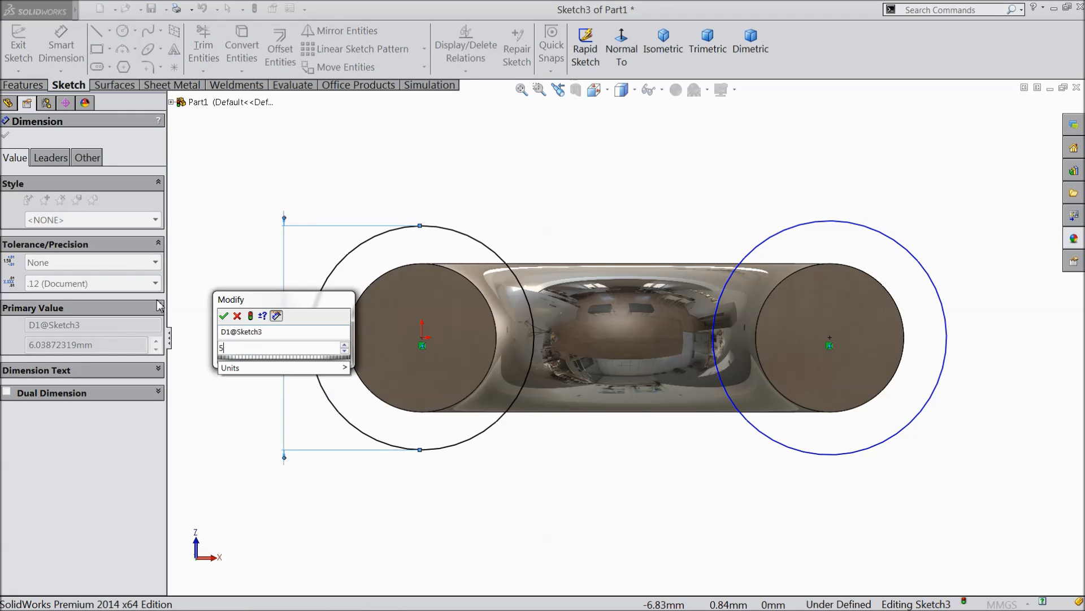
pyautogui.click(224, 315)
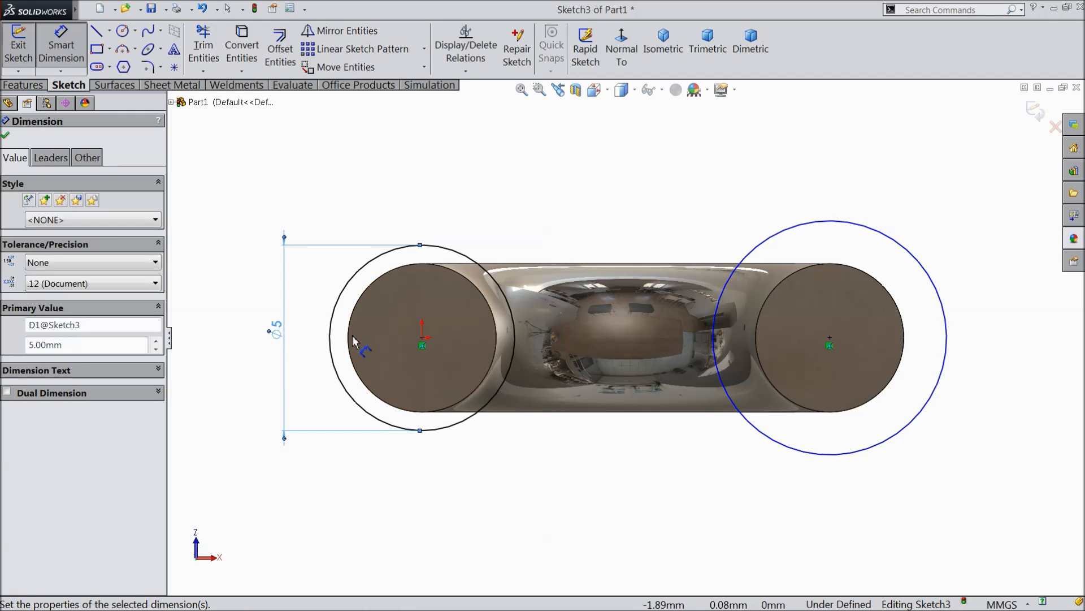
pyautogui.click(950, 345)
pyautogui.click(999, 356)
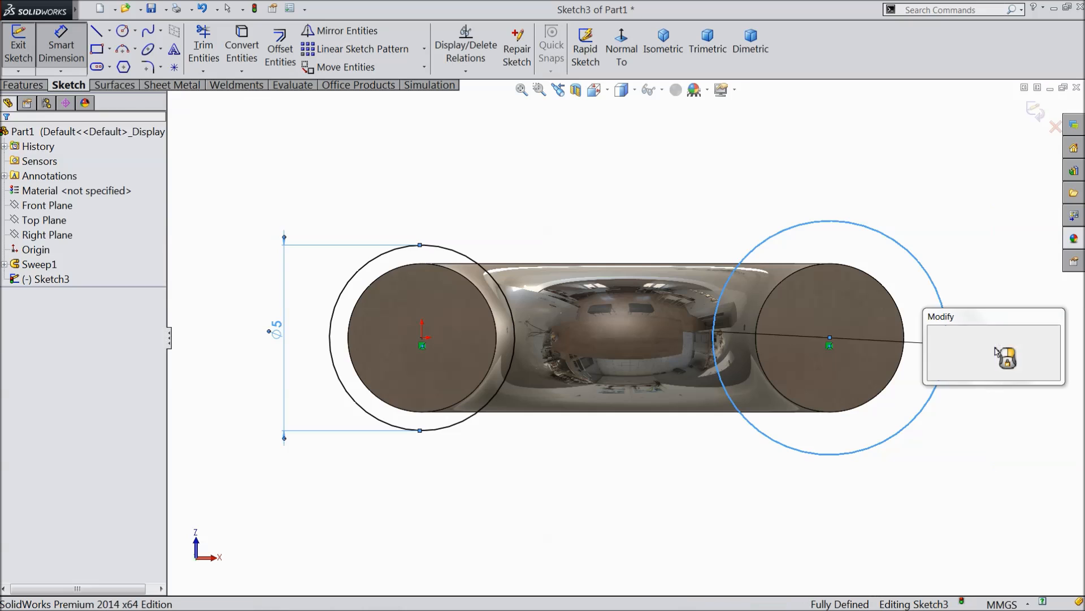
pyautogui.write('5')
pyautogui.click(934, 335)
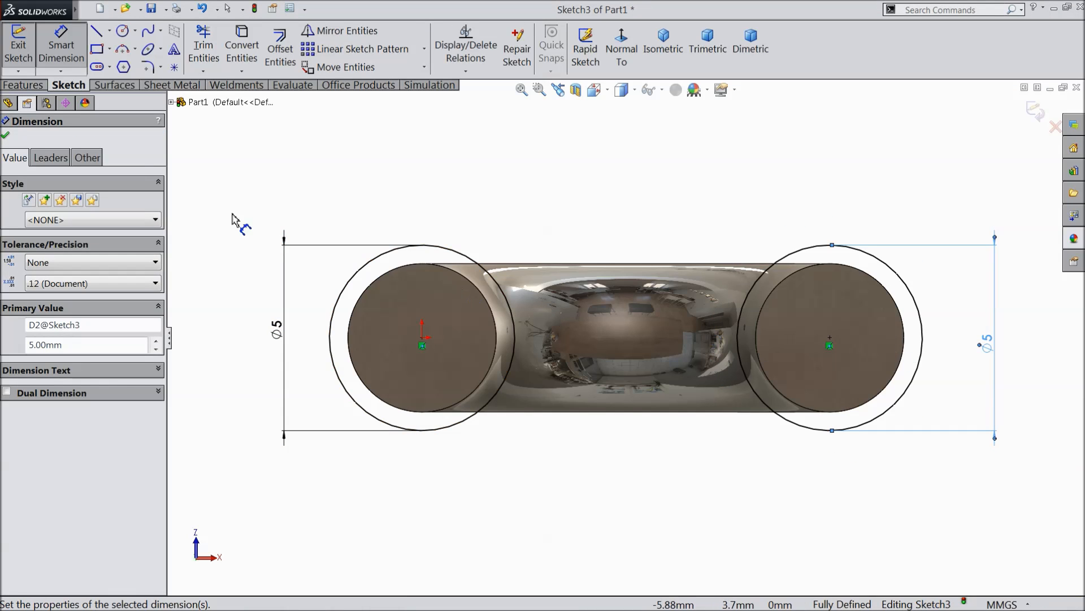
pyautogui.click(6, 135)
# Extrude the two circles as a 12 mm blind boss extending down from the leg ends, with the result merged
pyautogui.click(22, 85)
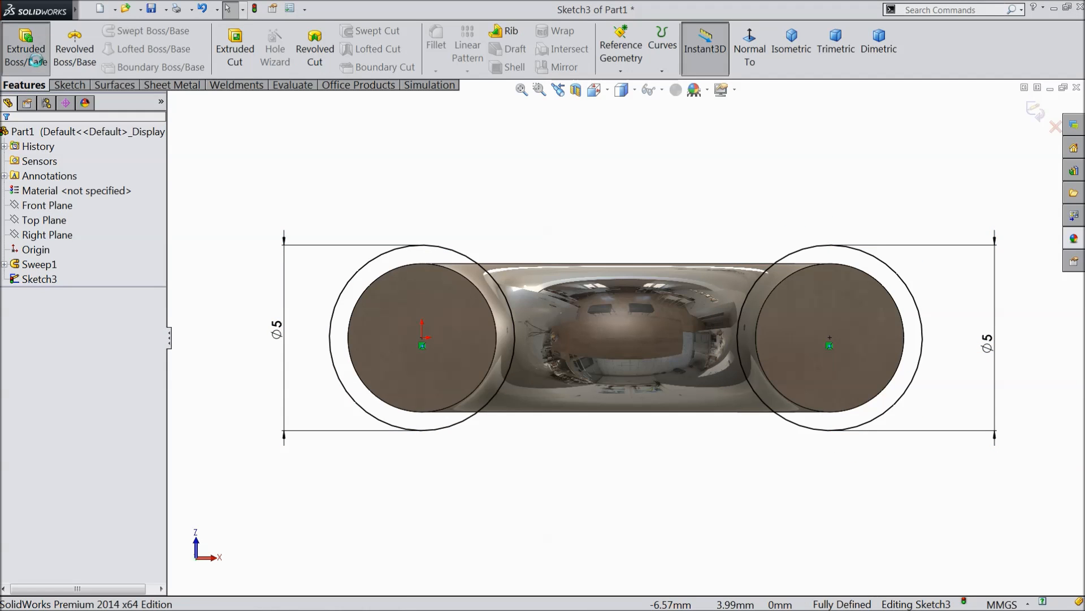
pyautogui.click(26, 48)
pyautogui.write('40.00mm')
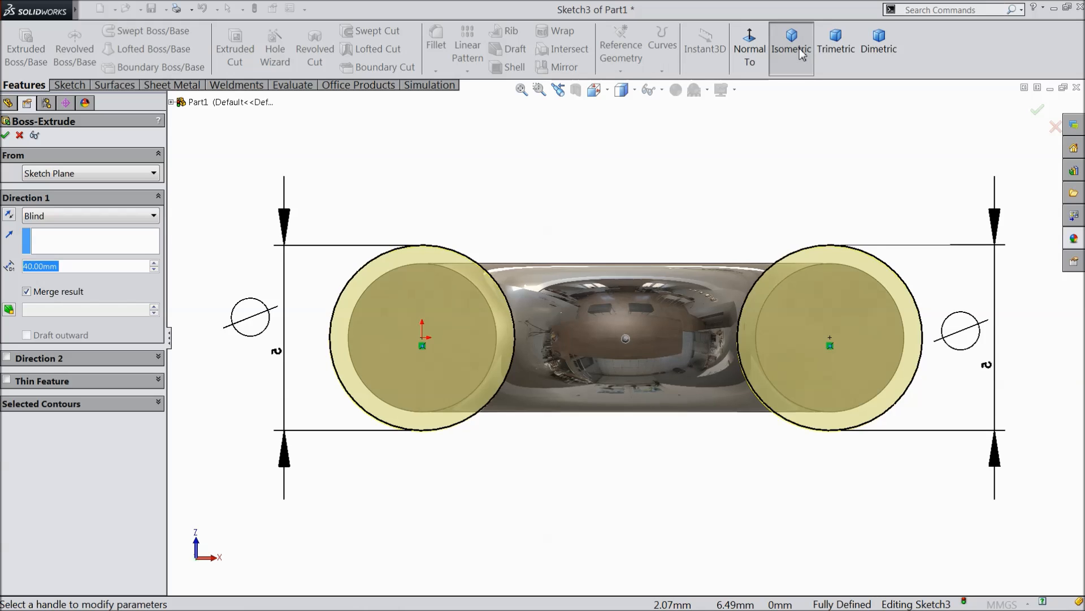
pyautogui.click(797, 49)
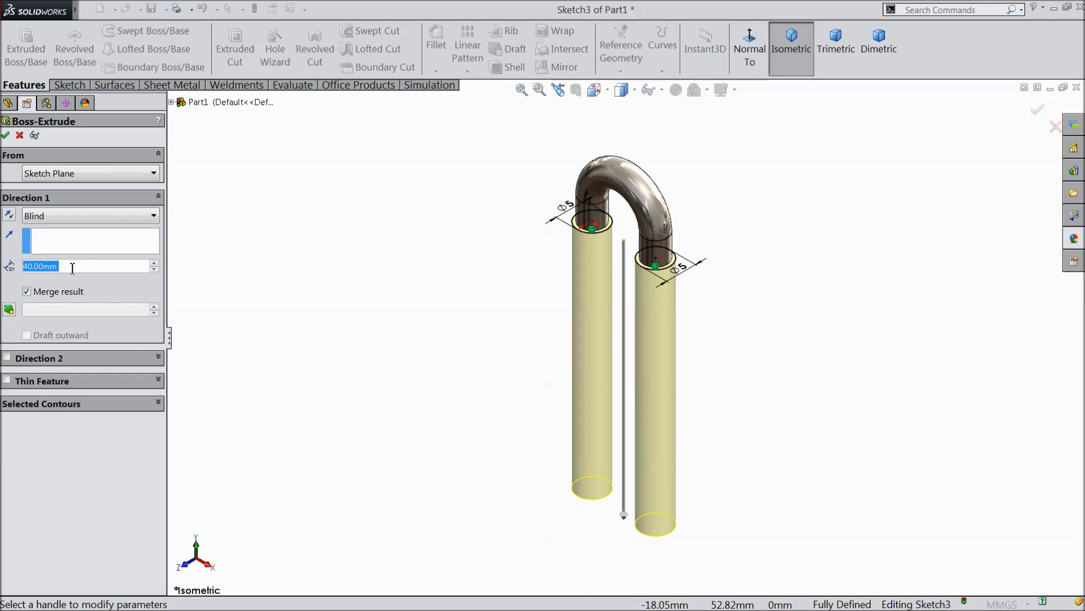
pyautogui.write('12')
pyautogui.press('Return')
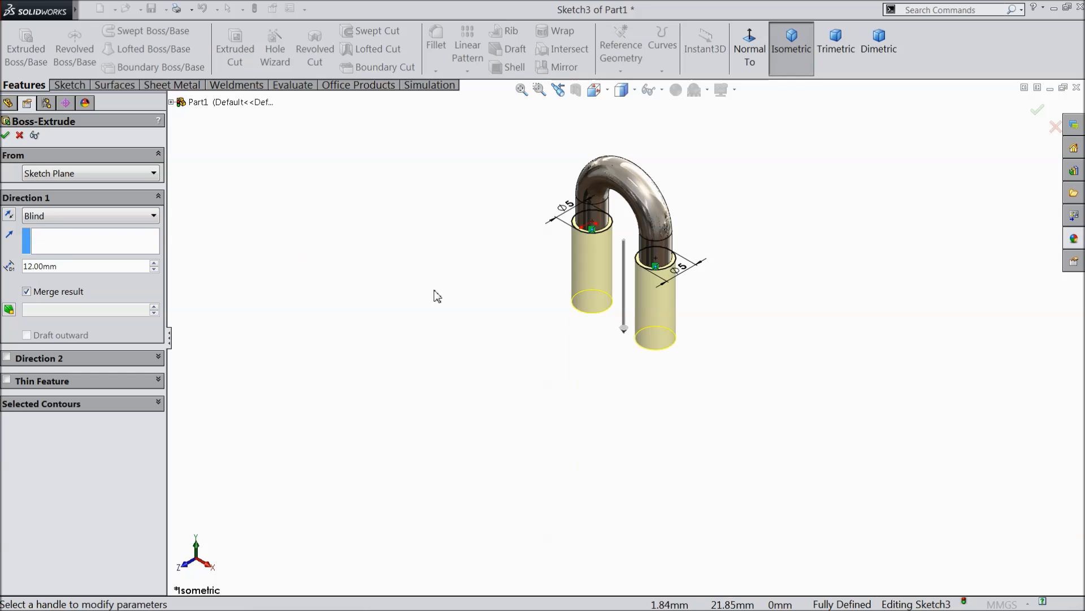
pyautogui.scroll(-5, 676, 240)
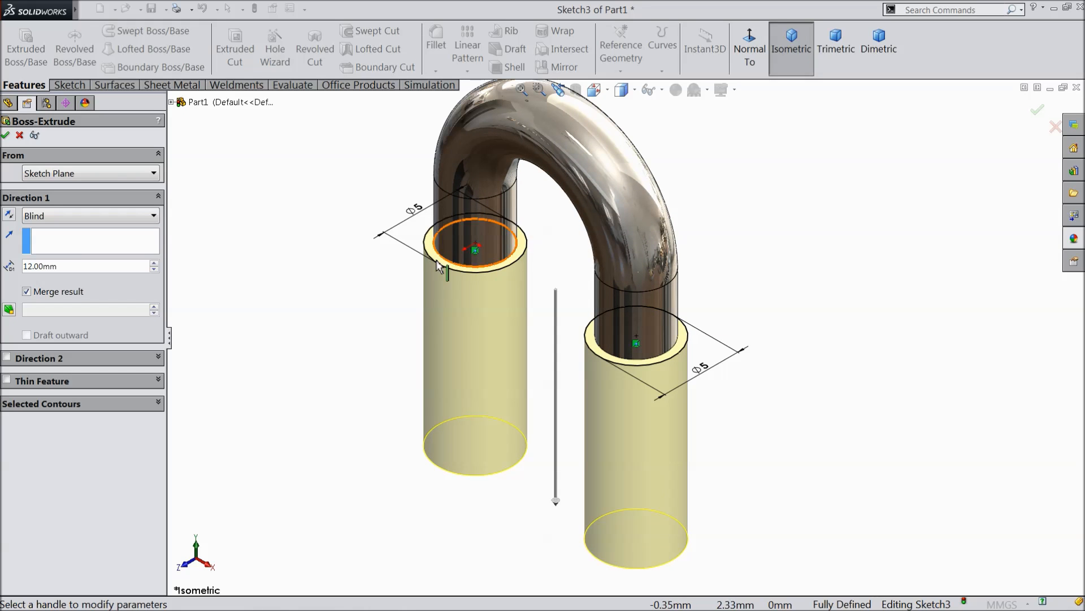
pyautogui.click(6, 135)
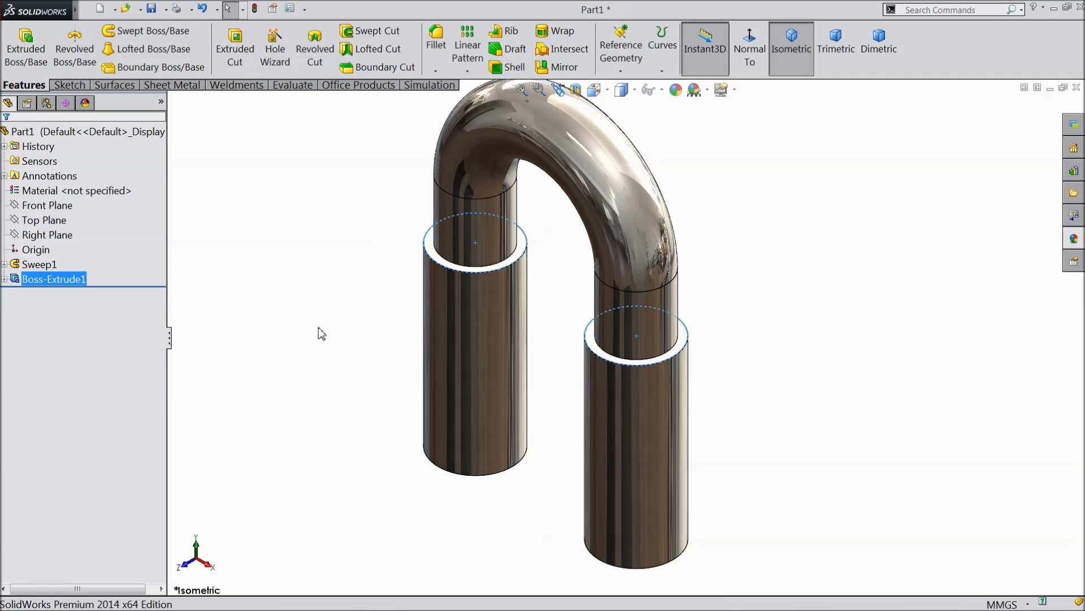
# Fillet the inner and outer edges of the ring-shaped shoulder on both legs with a constant 0.25 mm radius
pyautogui.moveTo(320, 333)
pyautogui.mouseDown(button='middle')
pyautogui.moveTo(359, 284)
pyautogui.moveTo(329, 339)
pyautogui.moveTo(336, 334)
pyautogui.mouseUp(button='middle')
pyautogui.scroll(-1, 587, 231)
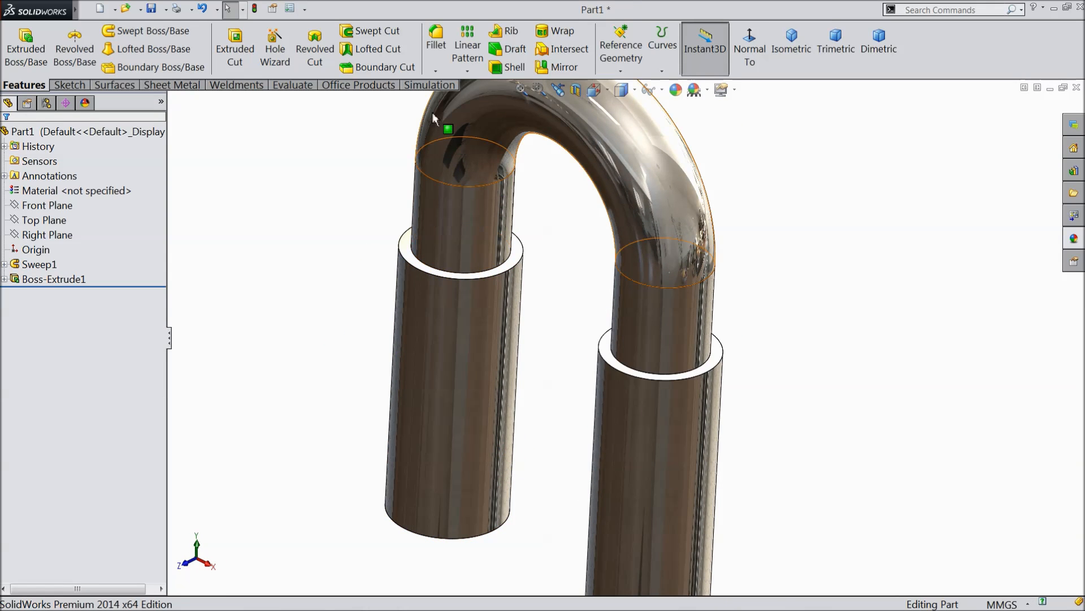
pyautogui.click(438, 49)
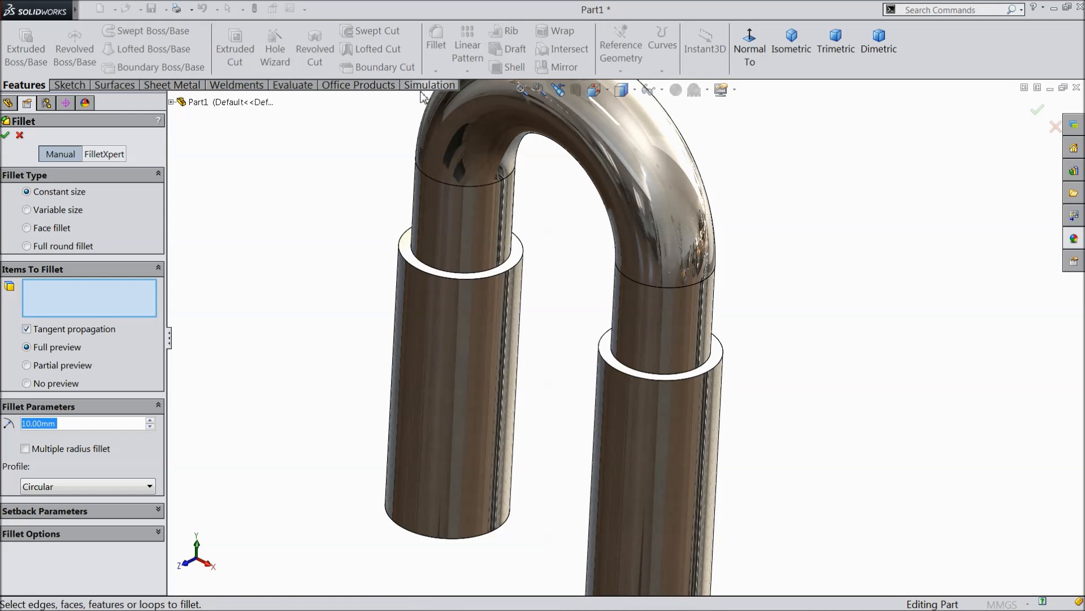
pyautogui.write('0.25')
pyautogui.scroll(-3, 464, 192)
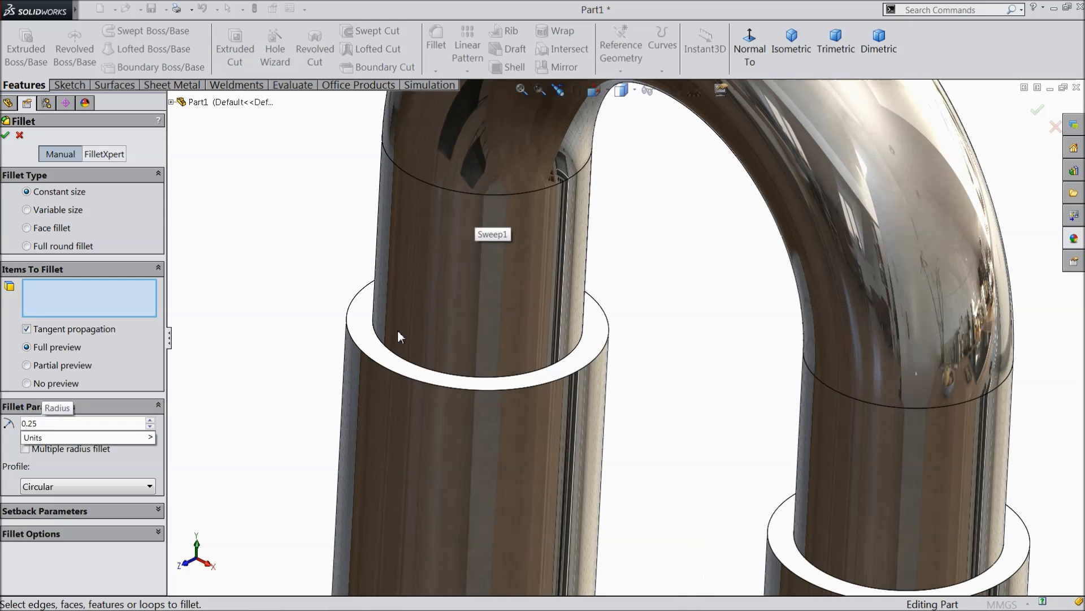
pyautogui.click(400, 362)
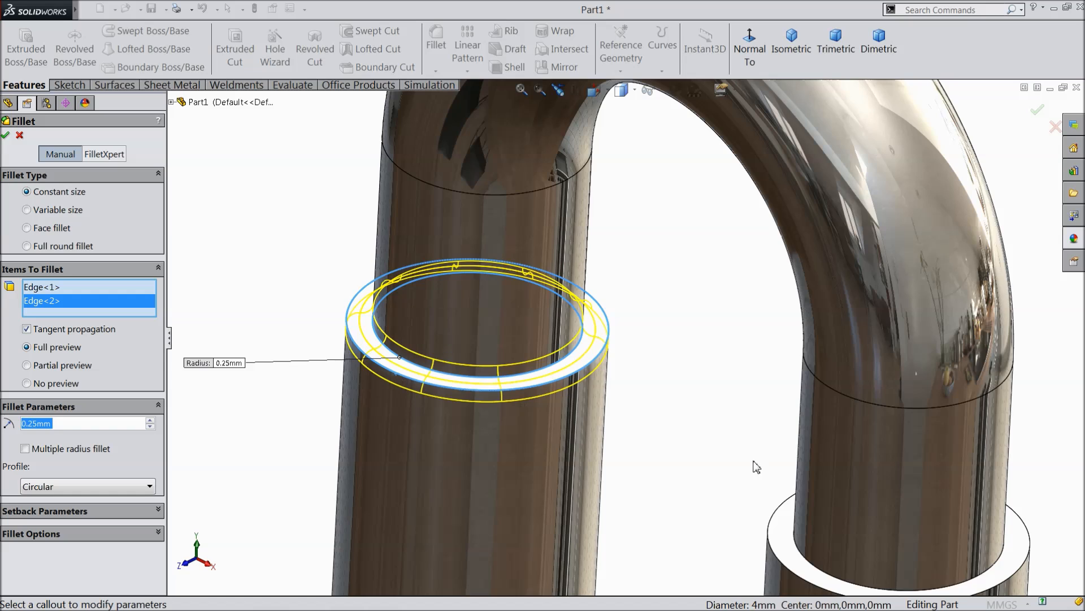
pyautogui.scroll(-5, 650, 424)
pyautogui.scroll(5, 645, 423)
pyautogui.click(619, 404)
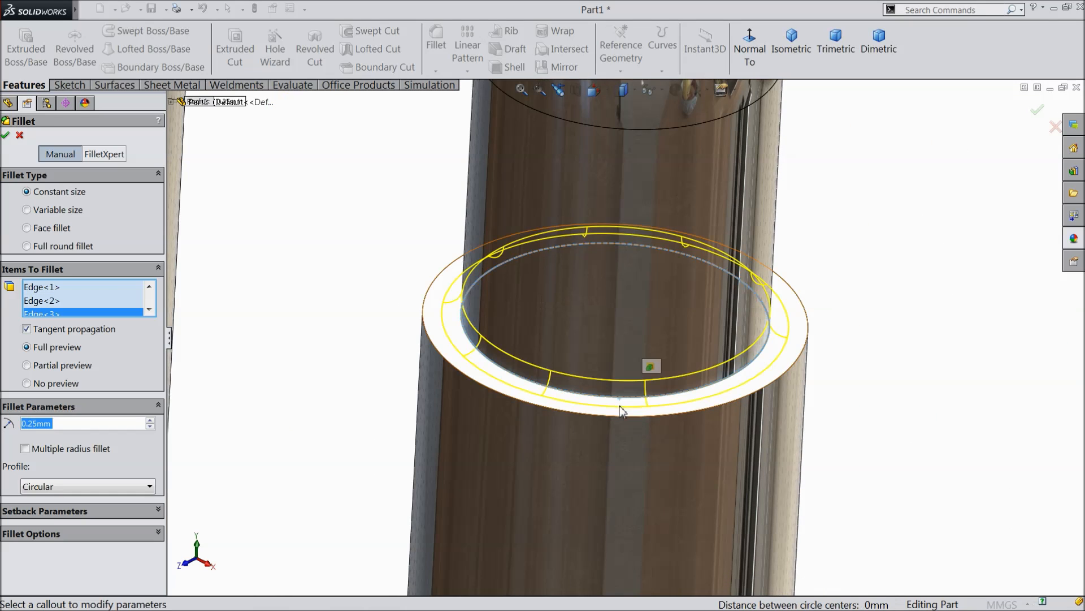
pyautogui.click(618, 415)
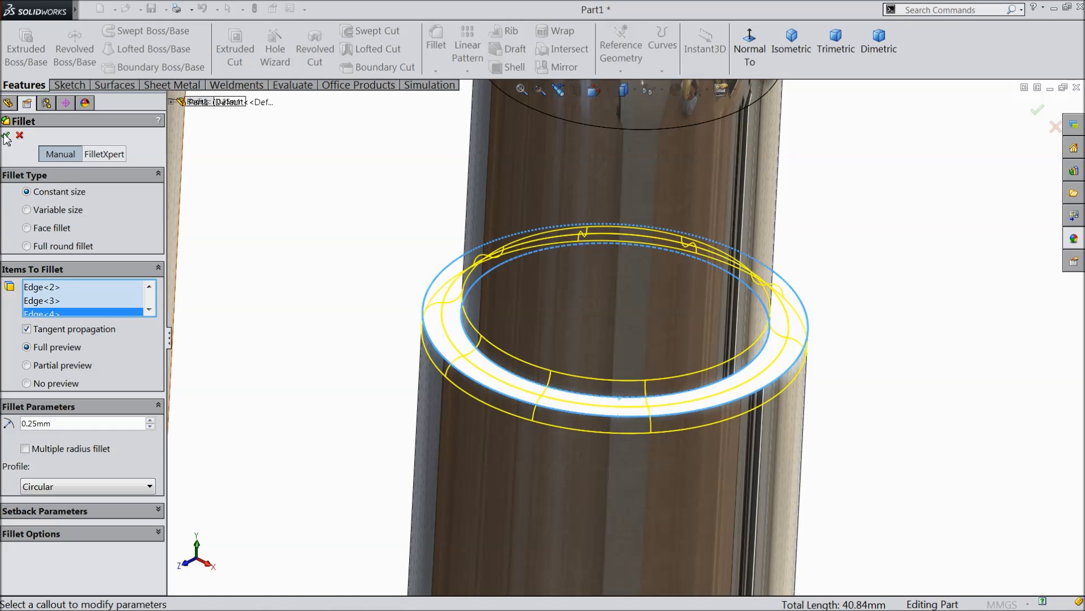
pyautogui.press('Return')
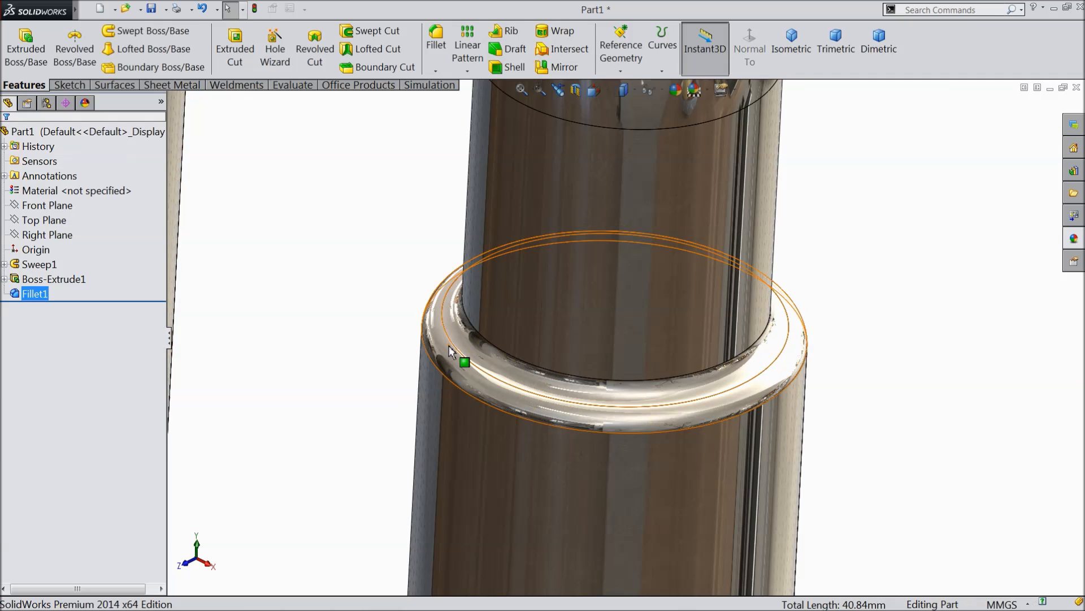
# Chamfer the bottom end faces of both extruded cylinders with a 0.5 mm distance at 45 degrees
pyautogui.scroll(5, 451, 350)
pyautogui.moveTo(448, 347)
pyautogui.mouseDown(button='middle')
pyautogui.moveTo(451, 334)
pyautogui.moveTo(448, 356)
pyautogui.moveTo(446, 334)
pyautogui.mouseUp(button='middle')
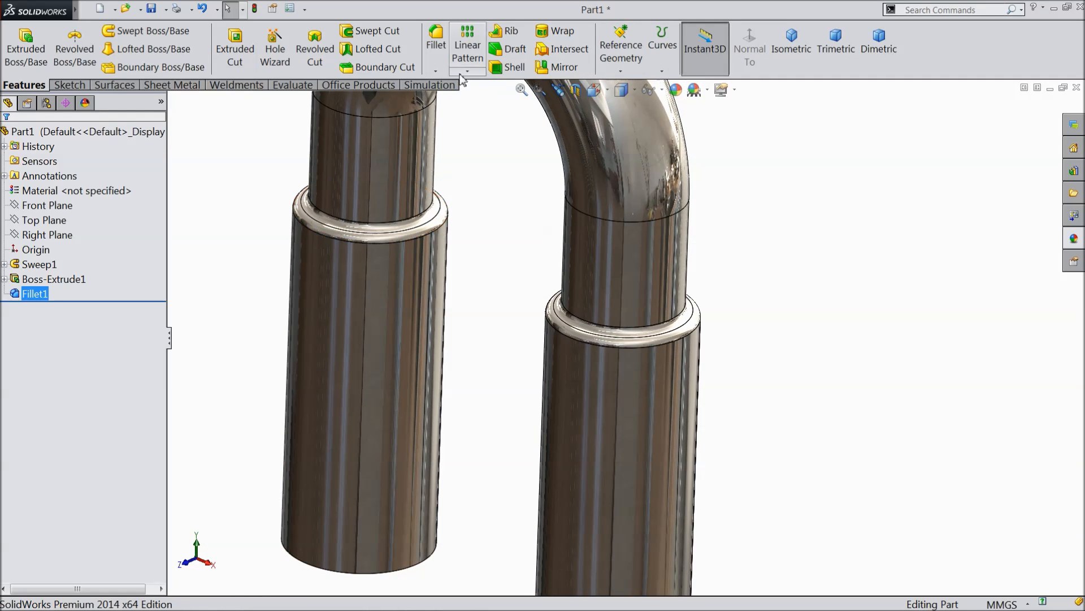
pyautogui.click(435, 72)
pyautogui.click(452, 107)
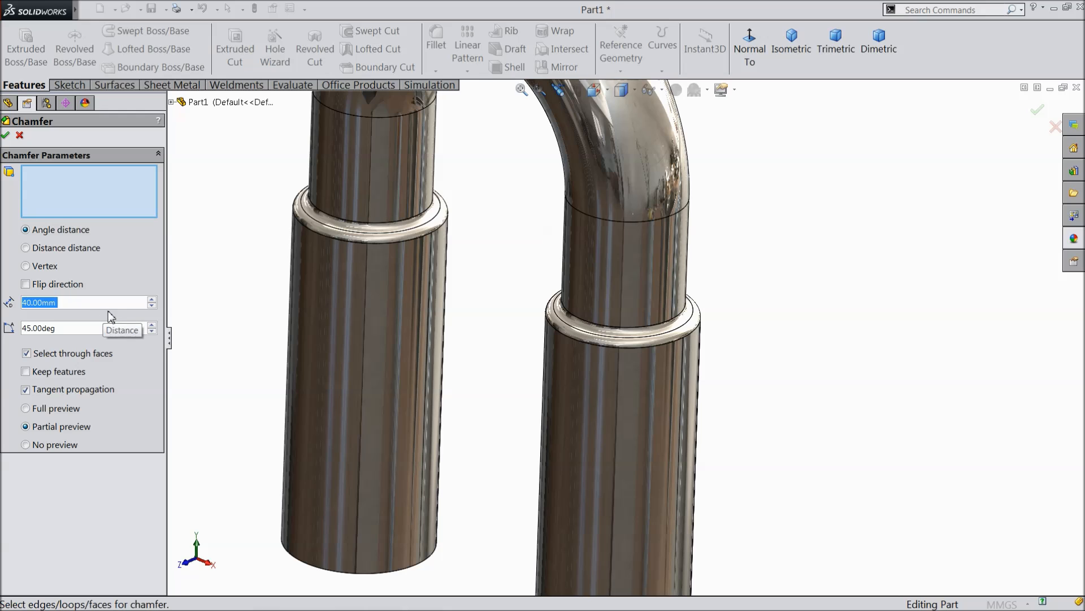
pyautogui.write('0.5')
pyautogui.press('Return')
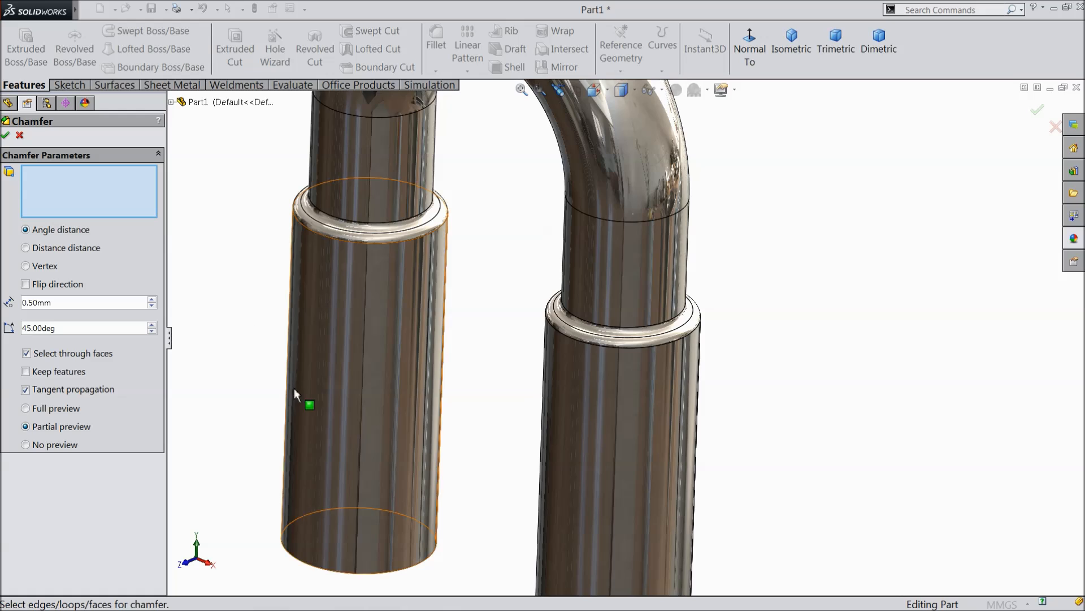
pyautogui.scroll(4, 294, 388)
pyautogui.moveTo(313, 410); pyautogui.dragTo(369, 297, button='middle')
pyautogui.scroll(-3, 511, 437)
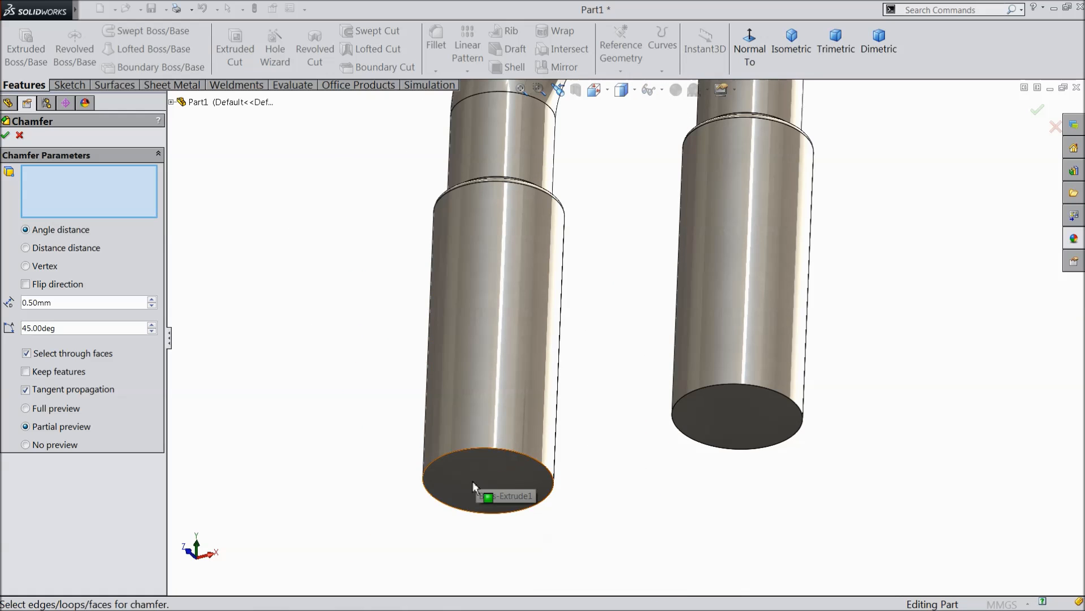
pyautogui.click(473, 480)
pyautogui.click(716, 429)
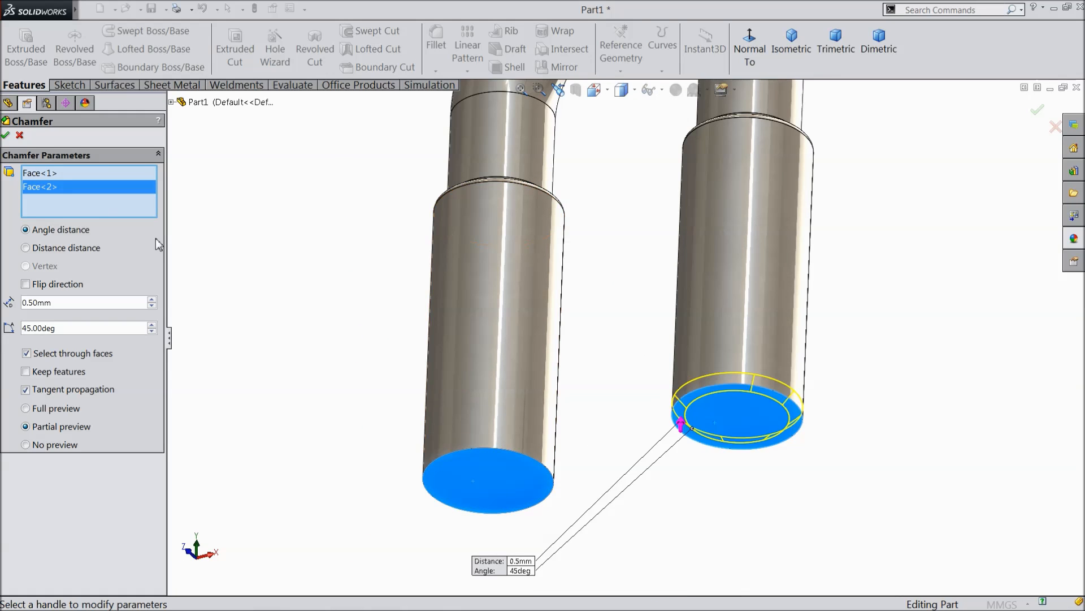
pyautogui.click(5, 136)
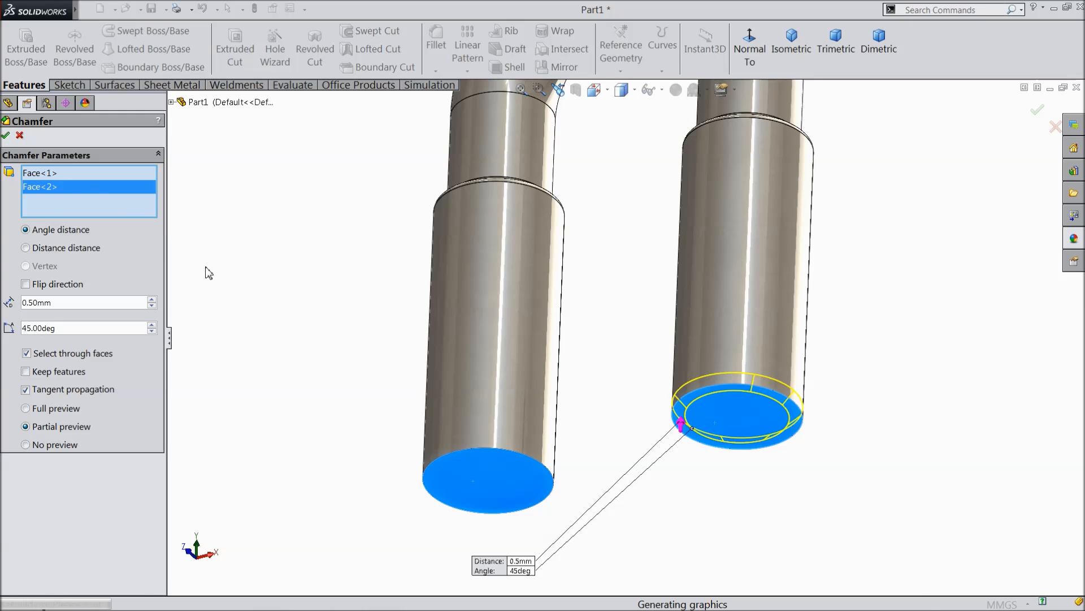
# Start a sketch on the chamfered bottom end face of the leg at the origin and convert the face's edge into a sketch circle
pyautogui.scroll(3, 290, 227)
pyautogui.moveTo(291, 227); pyautogui.dragTo(508, 295, button='middle')
pyautogui.scroll(-5, 554, 286)
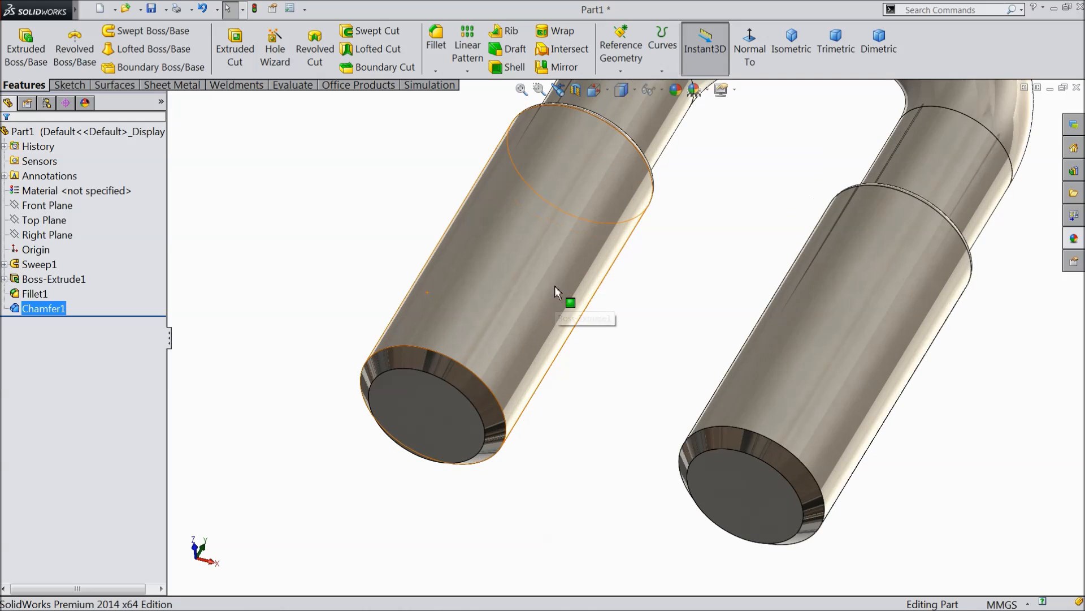
pyautogui.scroll(-2, 483, 329)
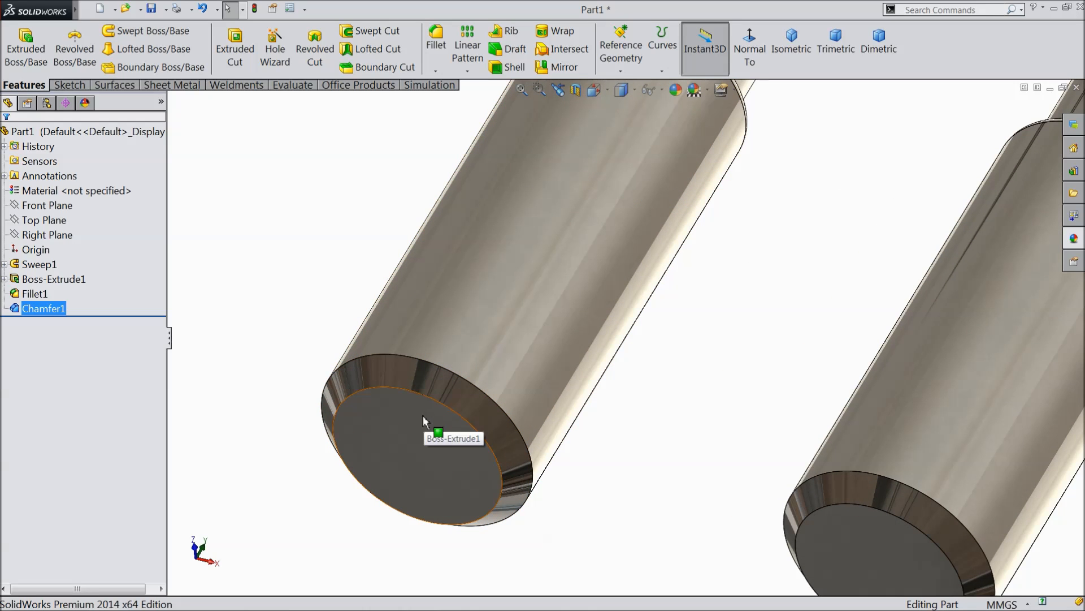
pyautogui.click(418, 437)
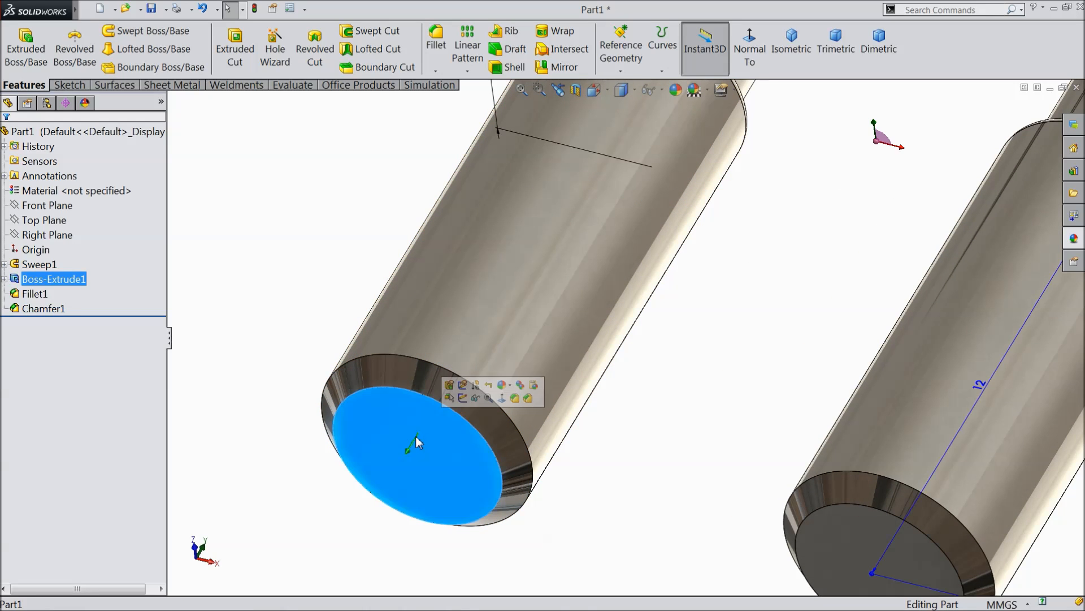
pyautogui.click(459, 384)
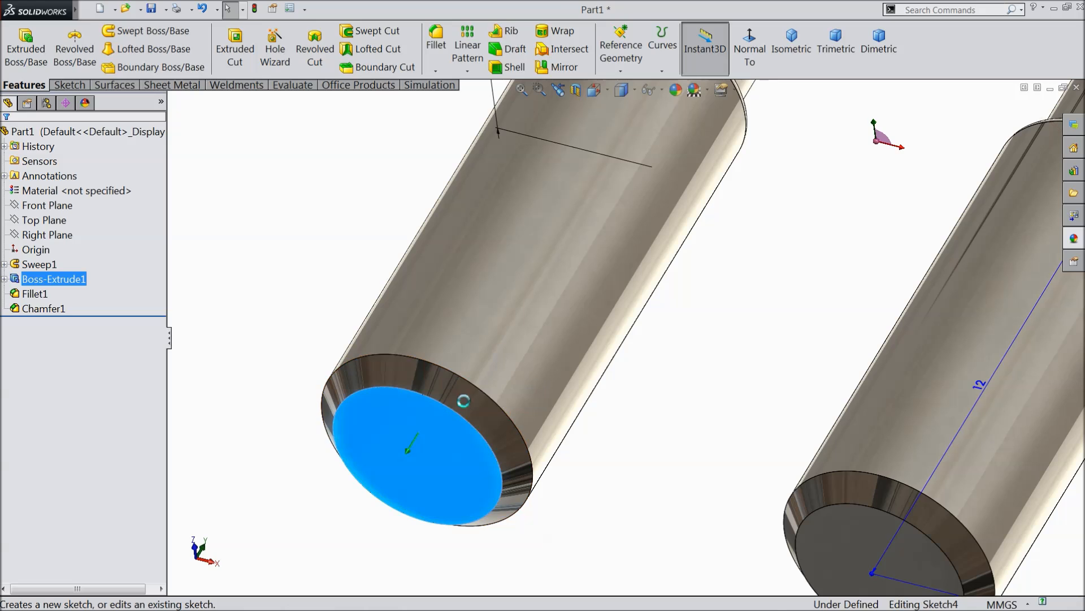
pyautogui.click(73, 85)
pyautogui.click(245, 48)
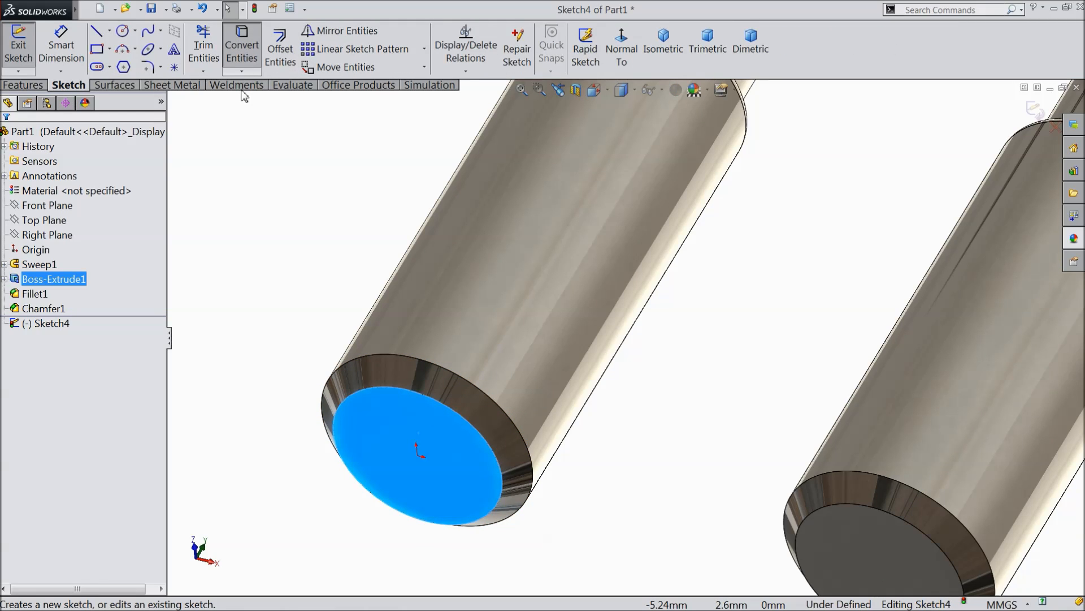
# Create a helix from the converted circle by Pitch and Revolution, with constant 0.8 mm pitch, 15.5 revolutions, 0-degree start angle, clockwise, reversed up into the leg
pyautogui.click(407, 389)
pyautogui.click(24, 86)
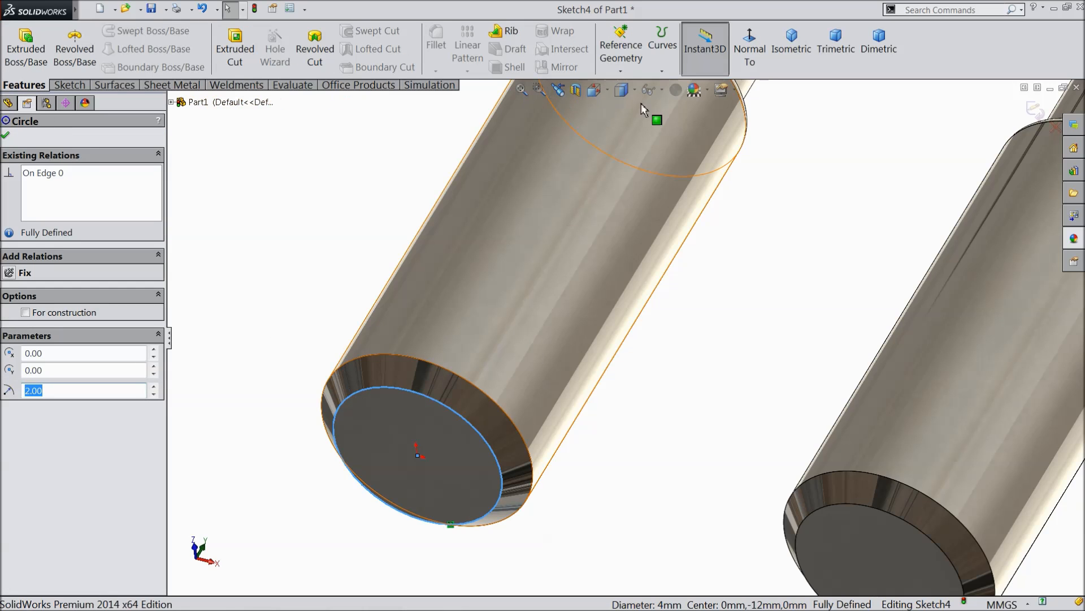
pyautogui.click(661, 72)
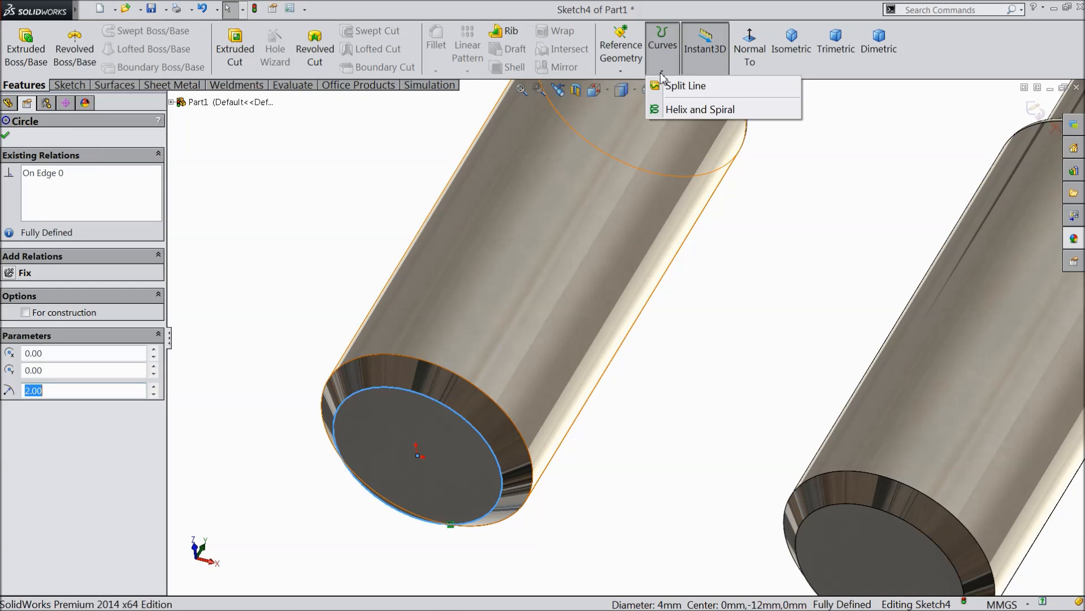
pyautogui.click(680, 109)
pyautogui.scroll(5, 700, 184)
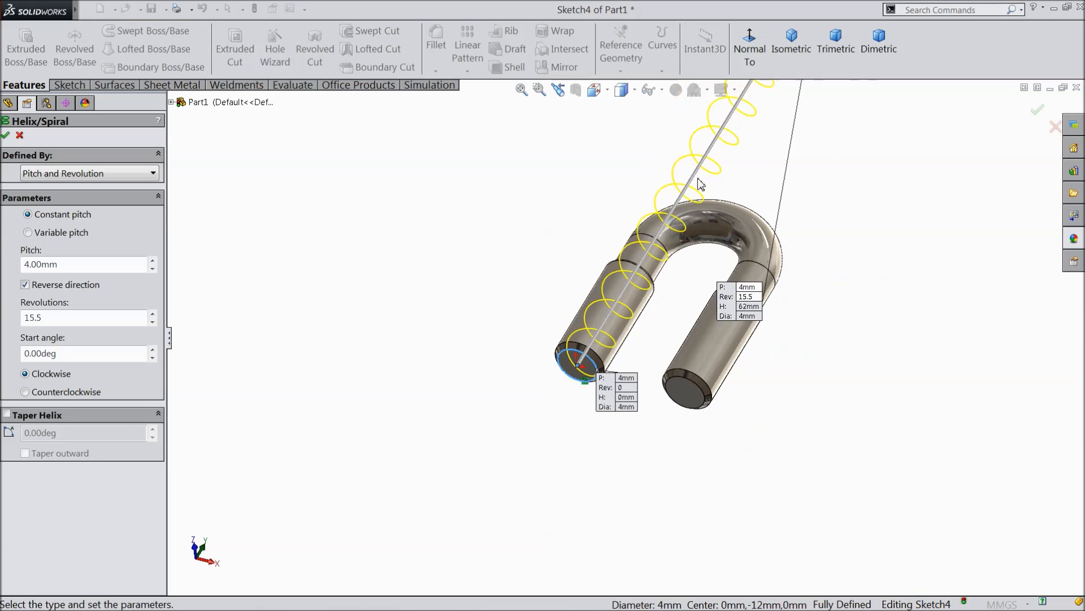
pyautogui.scroll(-4, 700, 184)
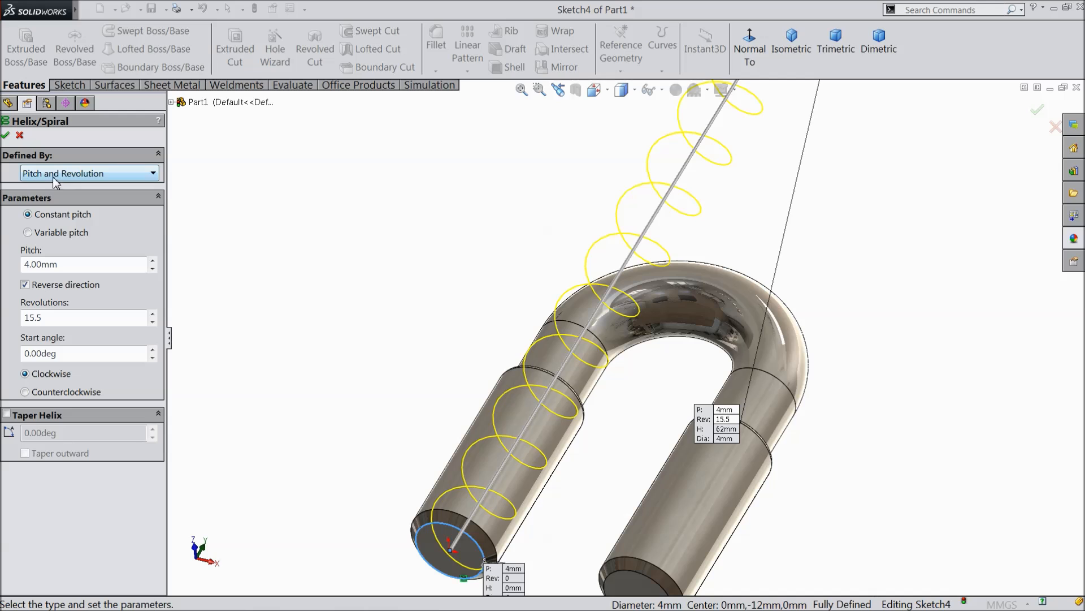
pyautogui.click(55, 174)
pyautogui.click(89, 177)
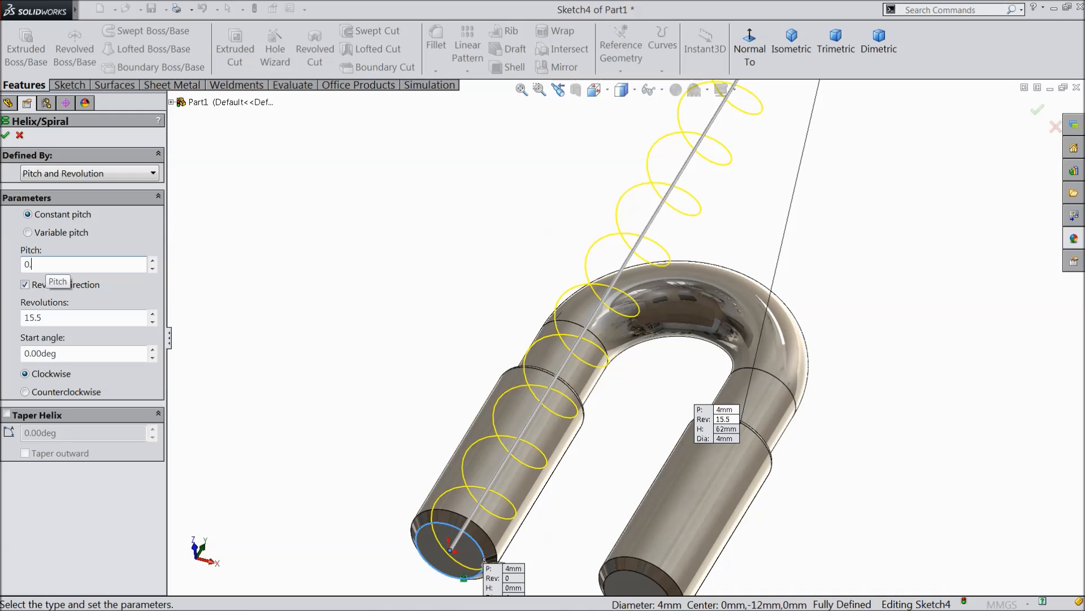
pyautogui.write('0.8')
pyautogui.press('Return')
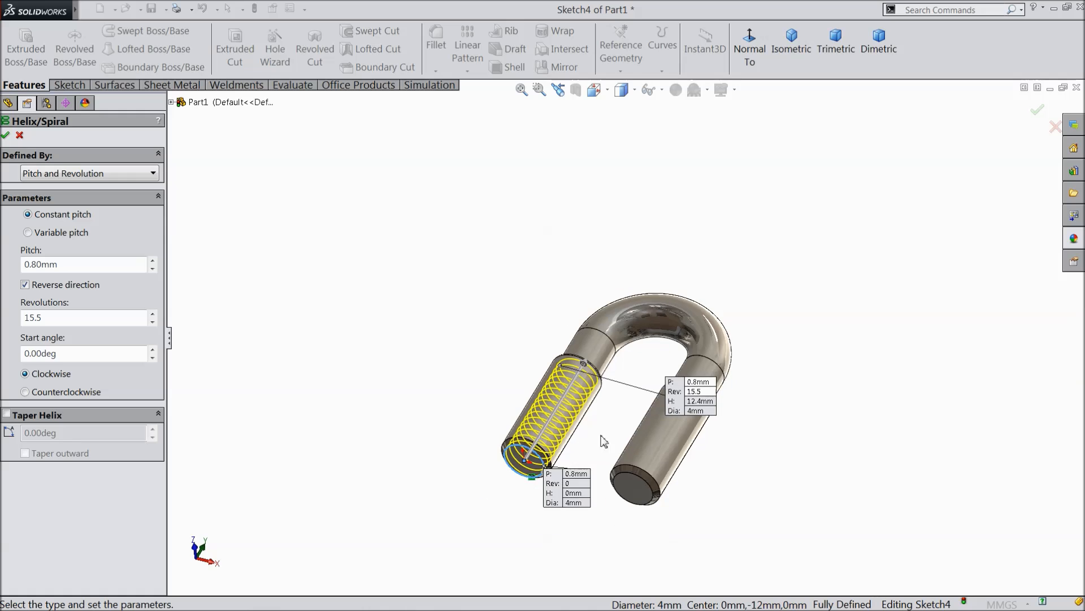
pyautogui.scroll(-5, 588, 441)
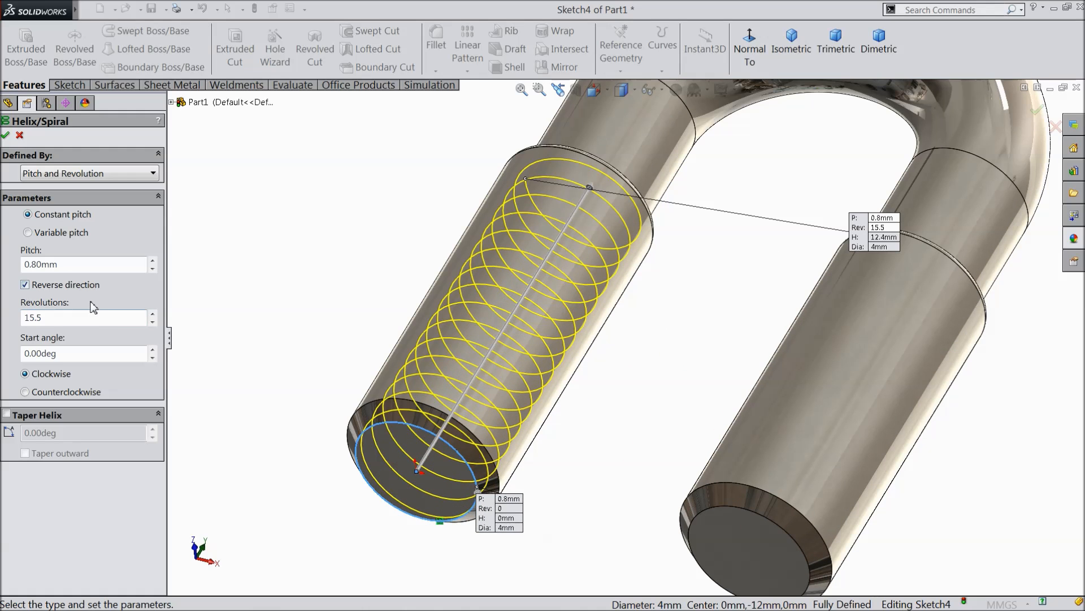
pyautogui.click(25, 285)
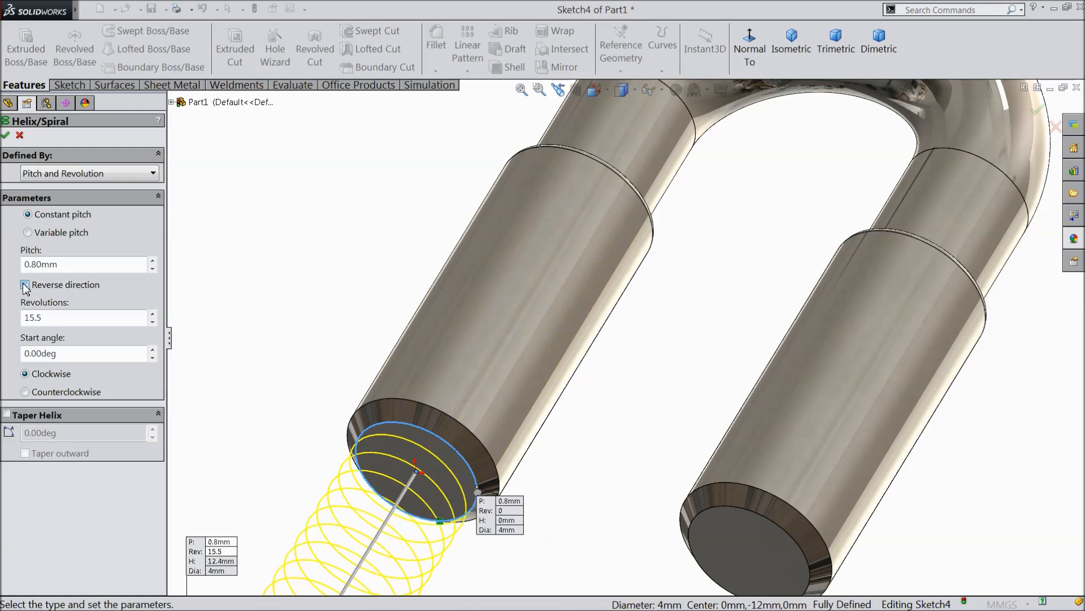
pyautogui.click(25, 285)
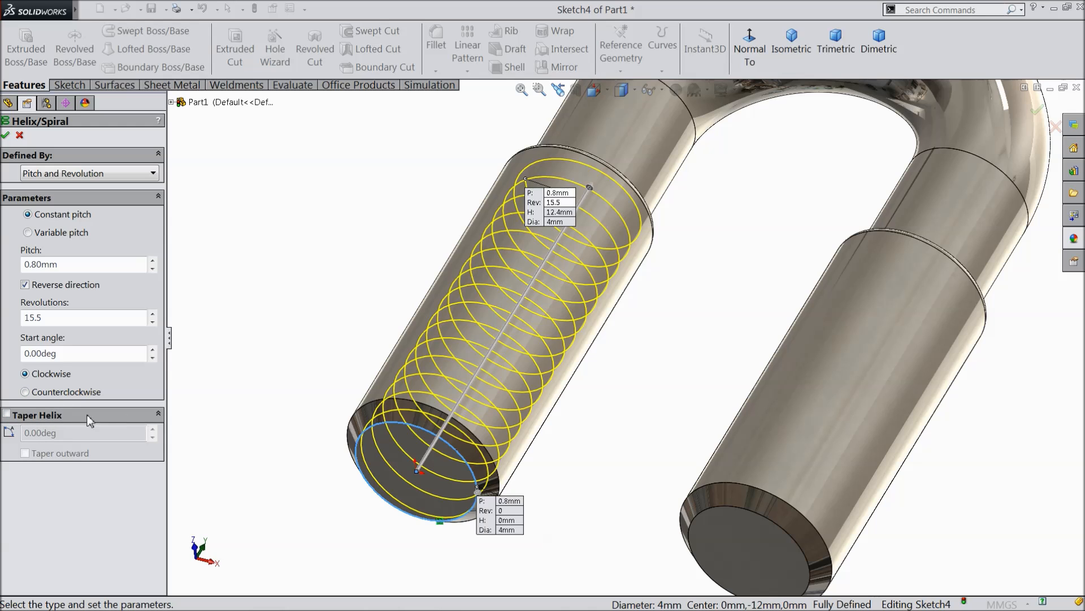
pyautogui.click(6, 136)
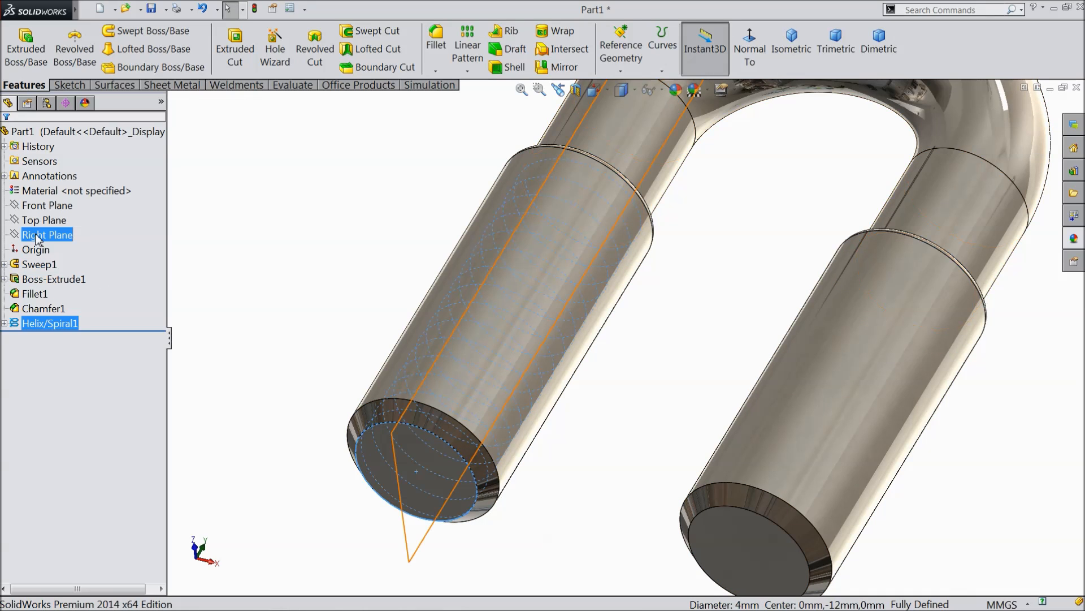
pyautogui.click(37, 236)
pyautogui.click(43, 220)
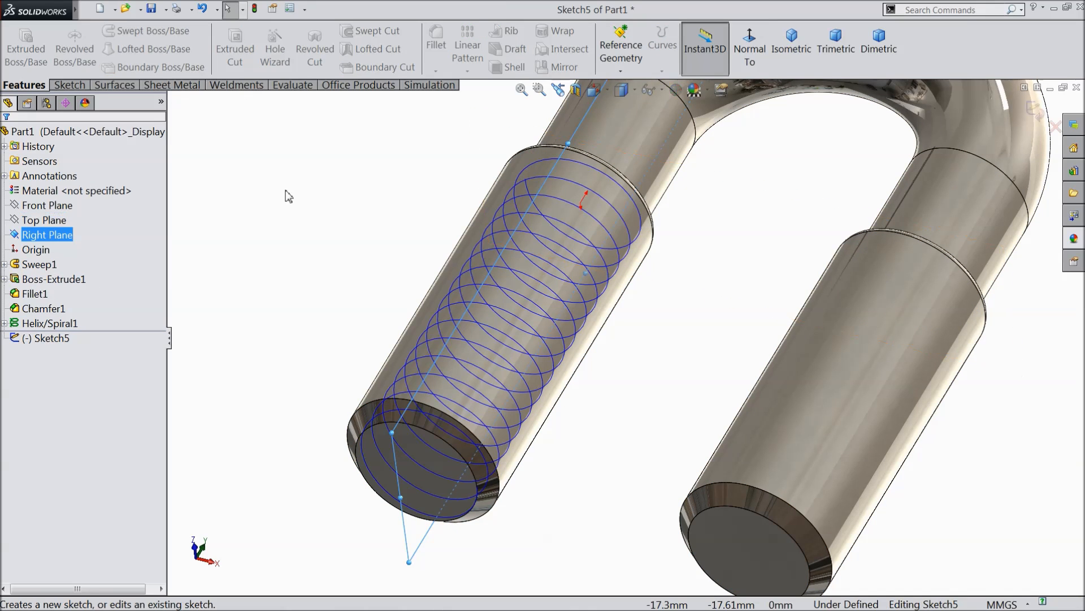
pyautogui.click(751, 52)
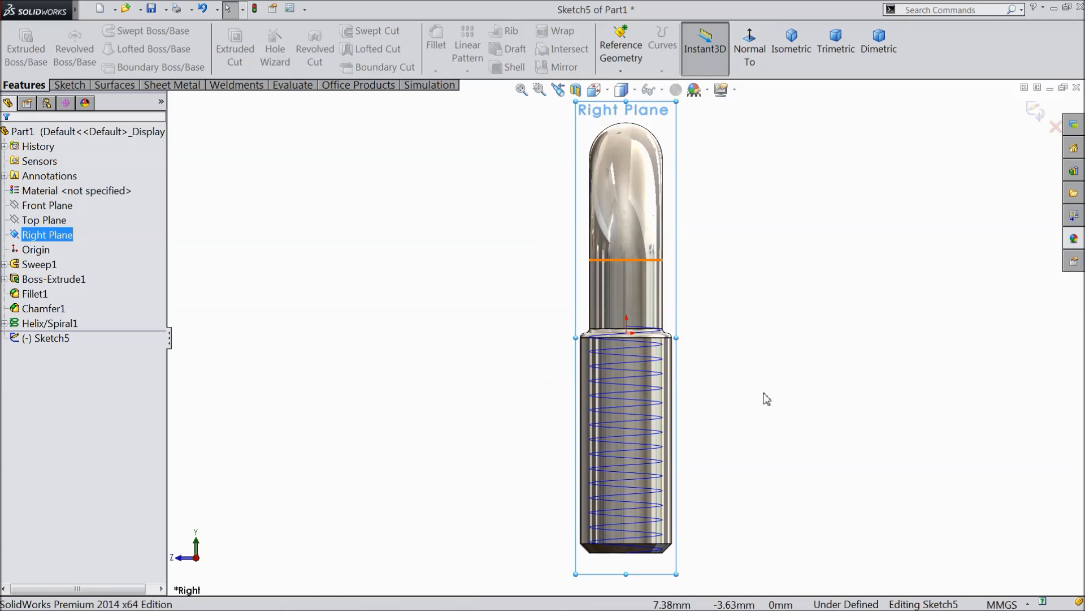
pyautogui.scroll(-8, 672, 572)
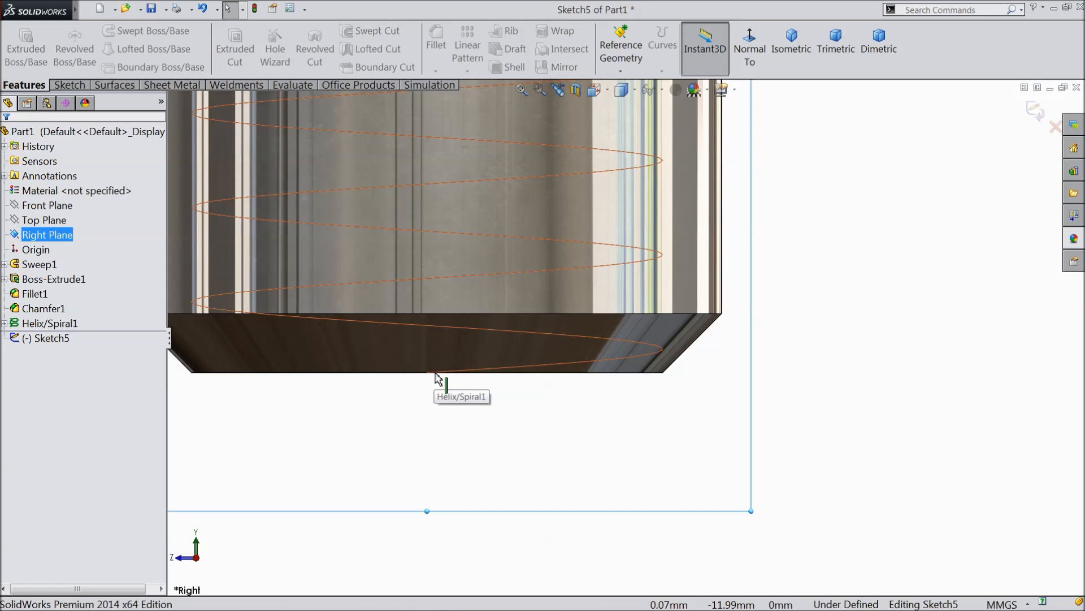
pyautogui.scroll(4, 443, 375)
pyautogui.moveTo(443, 375)
pyautogui.mouseDown(button='middle')
pyautogui.moveTo(547, 380)
pyautogui.moveTo(500, 402)
pyautogui.moveTo(413, 359)
pyautogui.moveTo(448, 366)
pyautogui.mouseUp(button='middle')
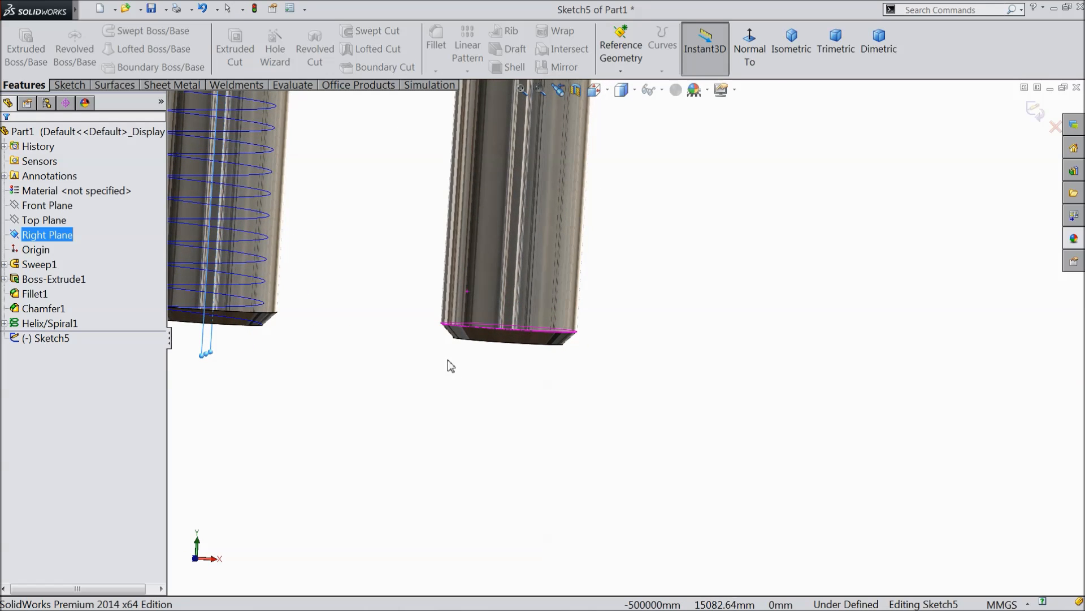
pyautogui.scroll(-3, 258, 342)
pyautogui.moveTo(257, 342); pyautogui.dragTo(414, 310, button='middle')
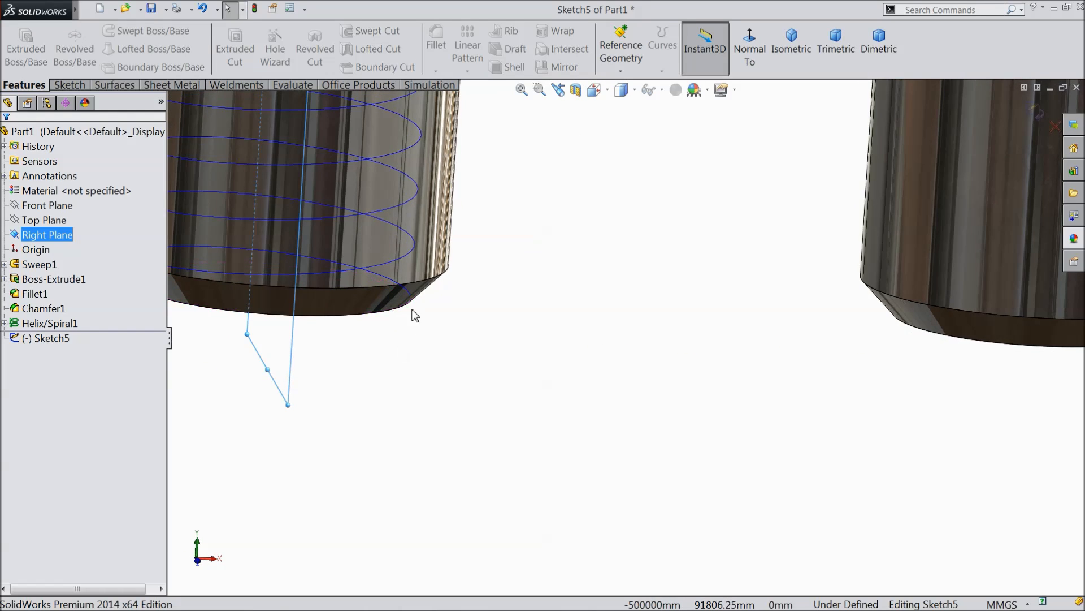
pyautogui.scroll(-3, 426, 338)
pyautogui.scroll(6, 509, 356)
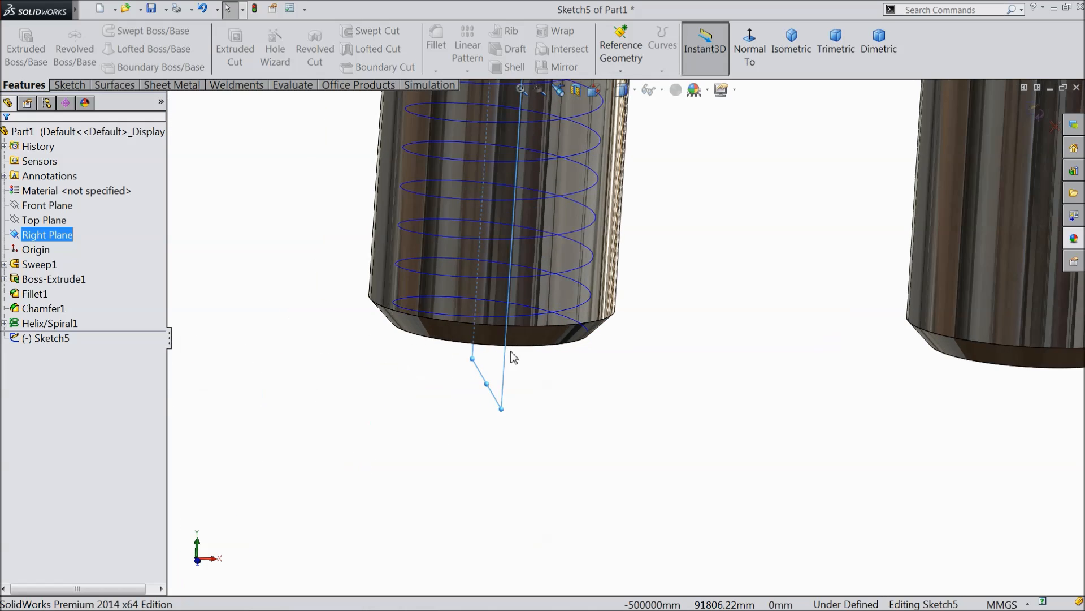
pyautogui.click(1054, 127)
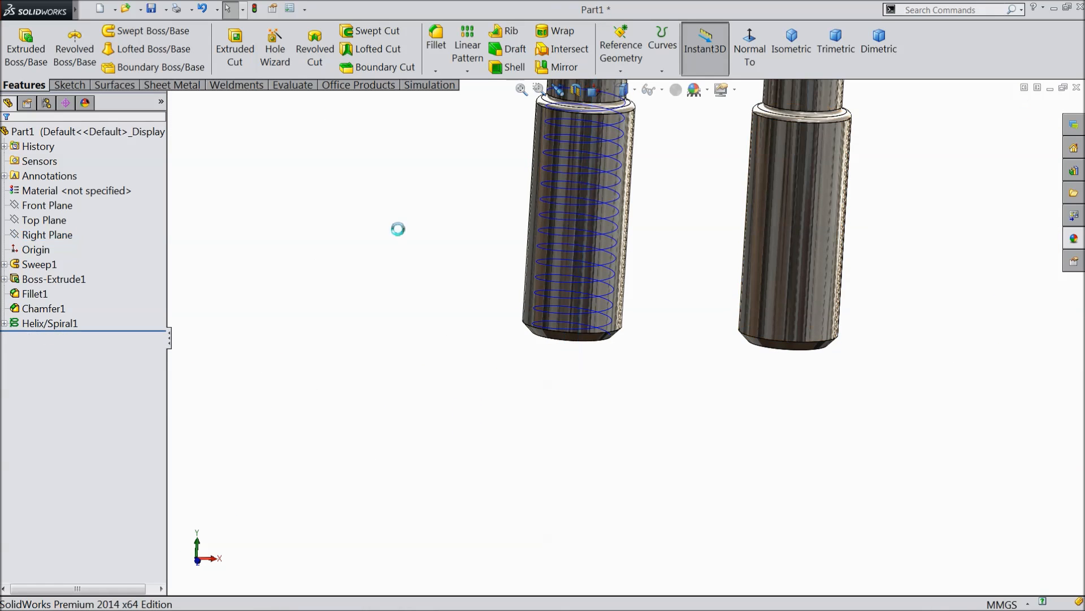
# Sketch a closed triangle on the Front Plane beside the helix start, with its apex towards the leg and a vertical outer side about 0.21 mm long
pyautogui.click(53, 207)
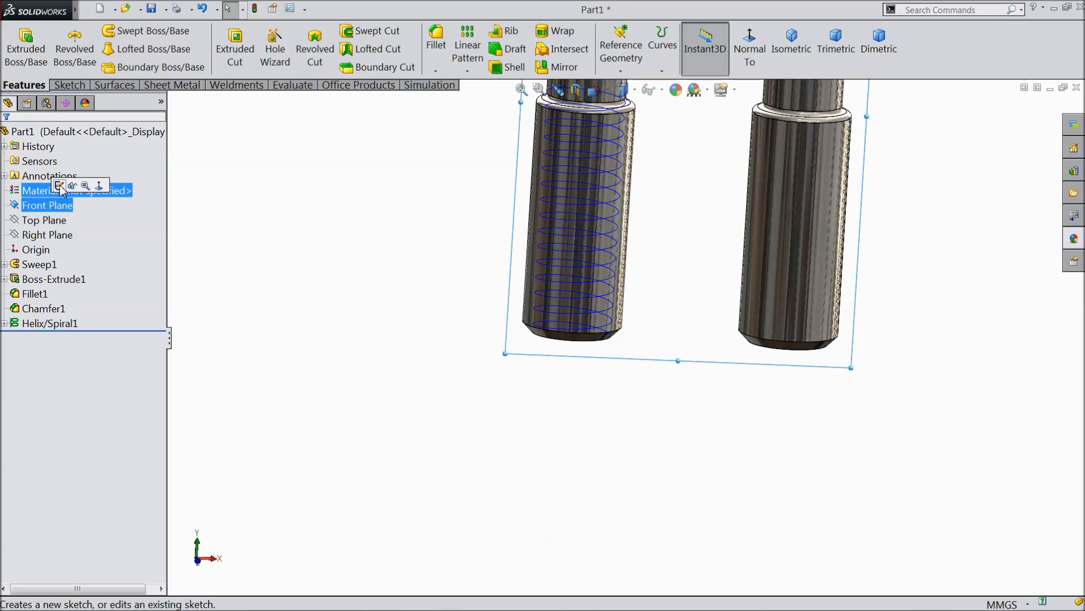
pyautogui.click(60, 186)
pyautogui.click(749, 49)
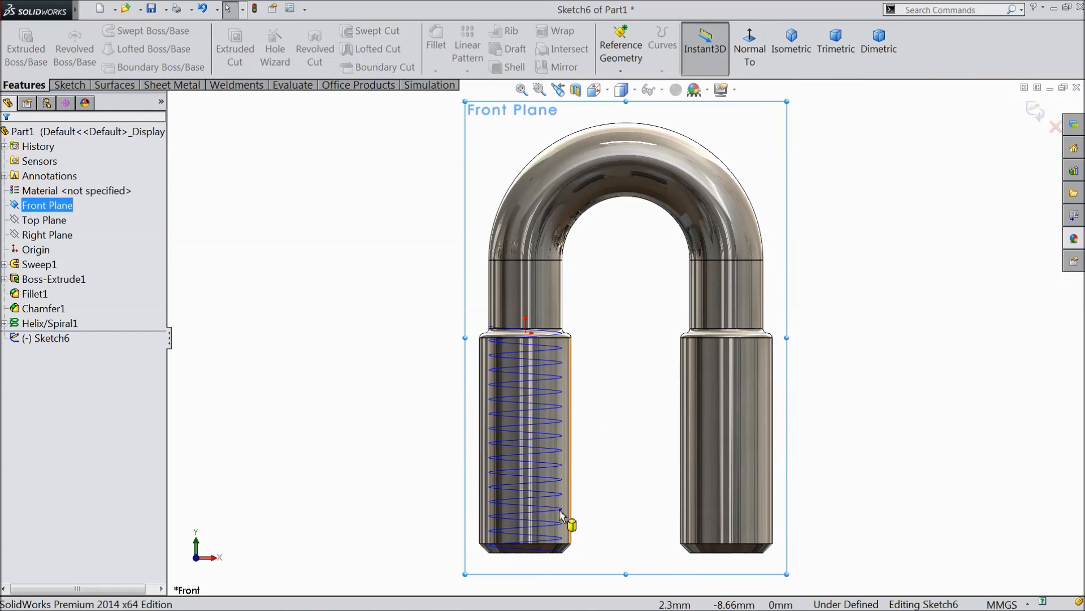
pyautogui.scroll(-10, 565, 509)
pyautogui.scroll(-3, 590, 471)
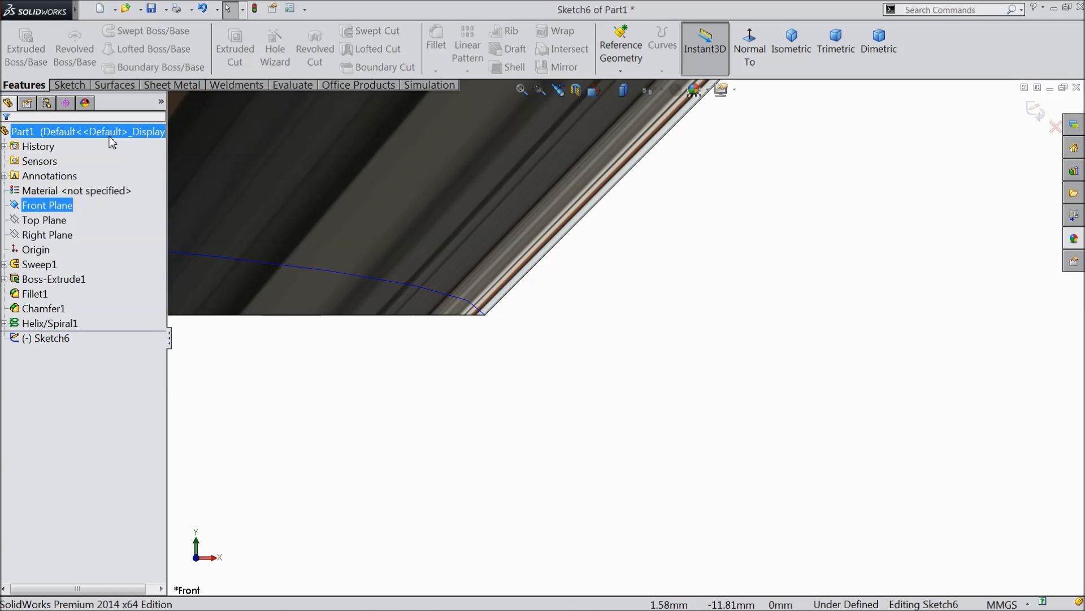
pyautogui.click(70, 85)
pyautogui.click(104, 35)
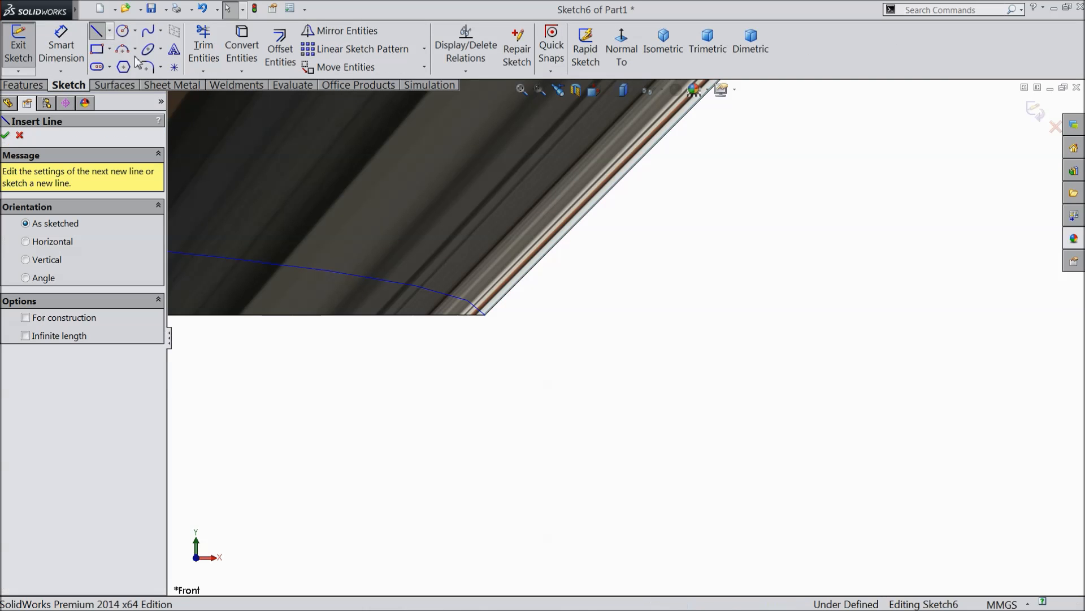
pyautogui.click(607, 261)
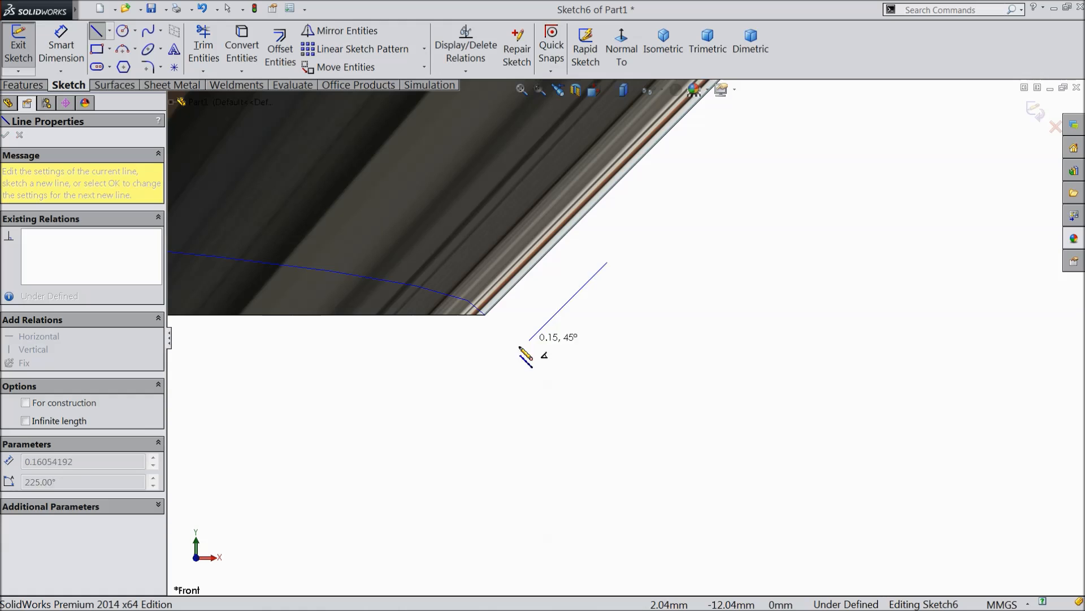
pyautogui.click(494, 355)
pyautogui.click(607, 421)
pyautogui.click(607, 262)
pyautogui.rightClick(641, 148)
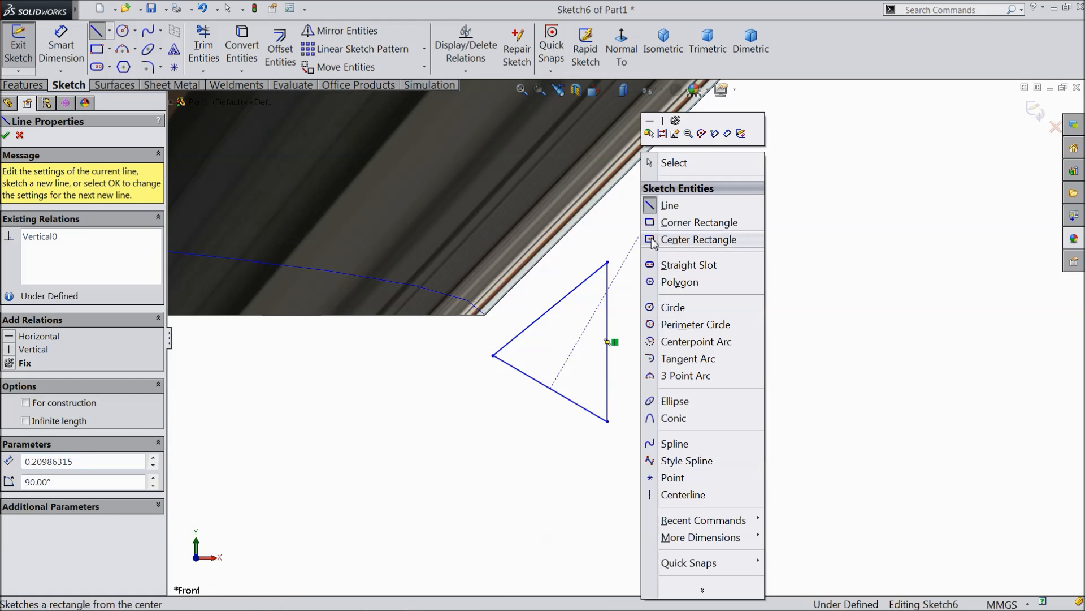
pyautogui.click(697, 161)
# Draw a centerline from the triangle's apex to the midpoint of its vertical side and make it horizontal
pyautogui.click(109, 30)
pyautogui.click(119, 63)
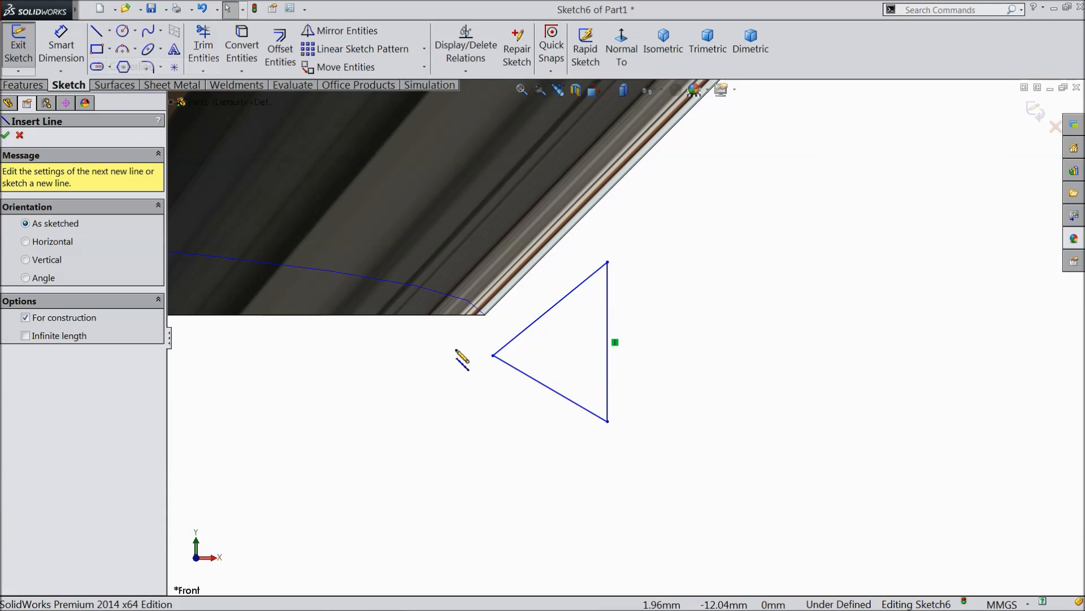
pyautogui.click(493, 355)
pyautogui.click(607, 342)
pyautogui.rightClick(623, 348)
pyautogui.click(670, 109)
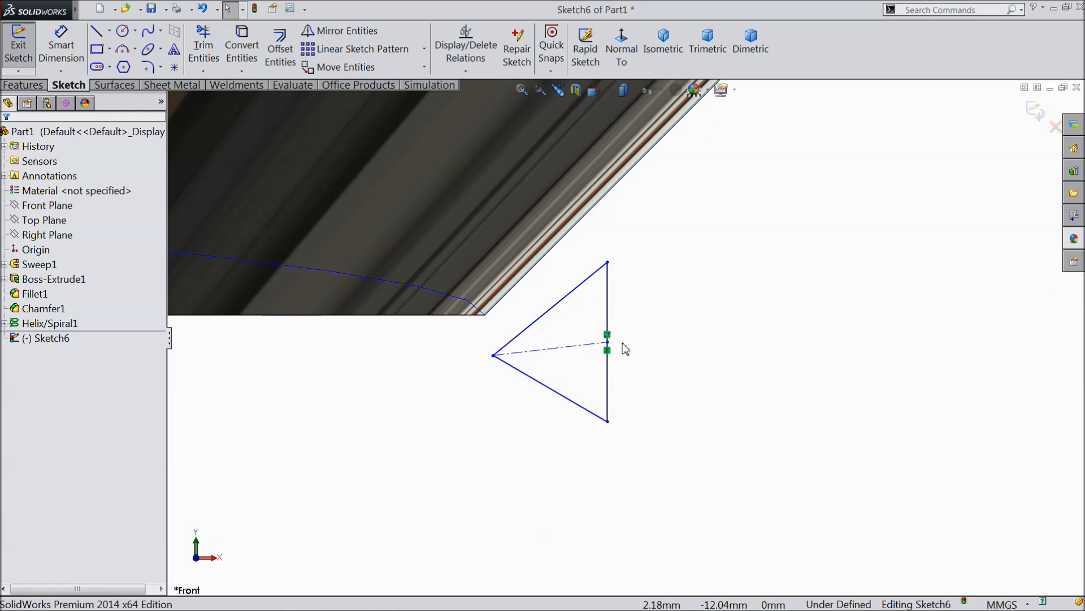
pyautogui.click(574, 348)
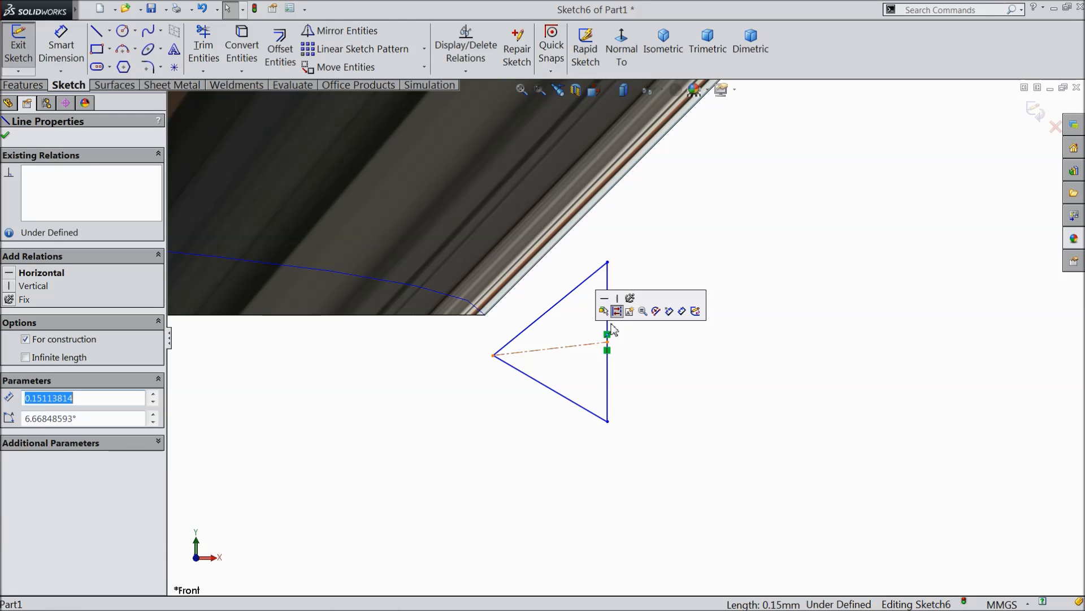
pyautogui.click(605, 299)
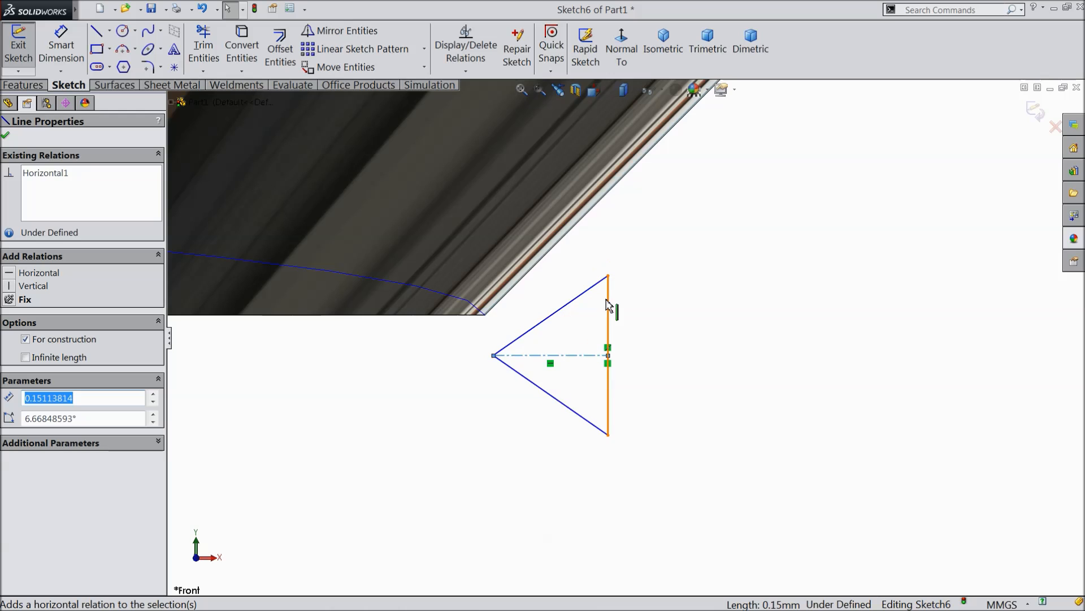
# Make the triangle's two slanted sides symmetric about the horizontal centerline
pyautogui.click(573, 305)
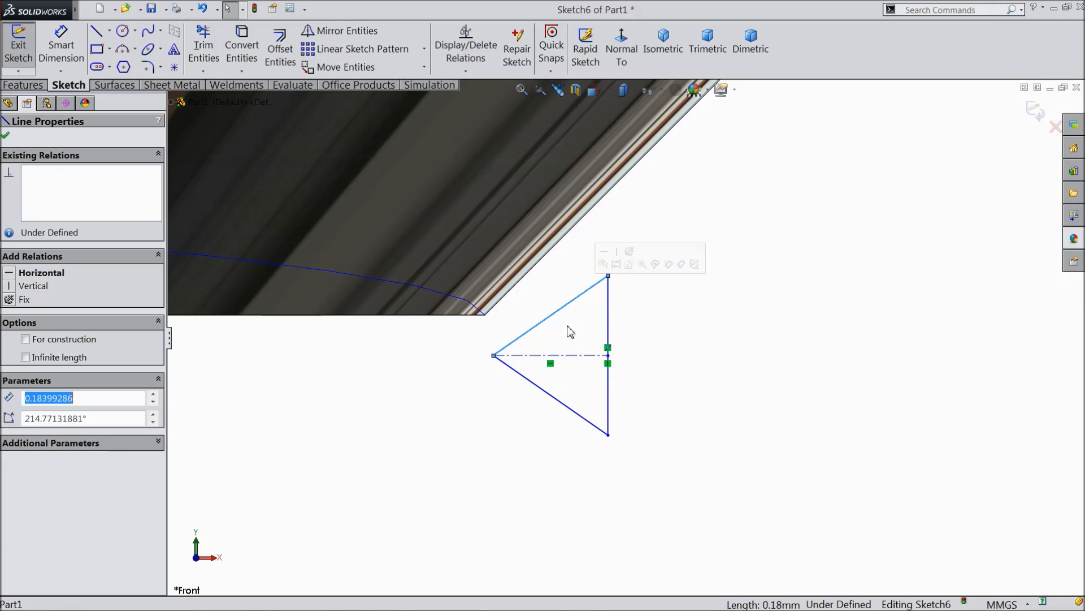
pyautogui.keyDown('ctrl'); pyautogui.click(559, 406); pyautogui.keyUp('ctrl')
pyautogui.keyDown('ctrl'); pyautogui.click(608, 373); pyautogui.keyUp('ctrl')
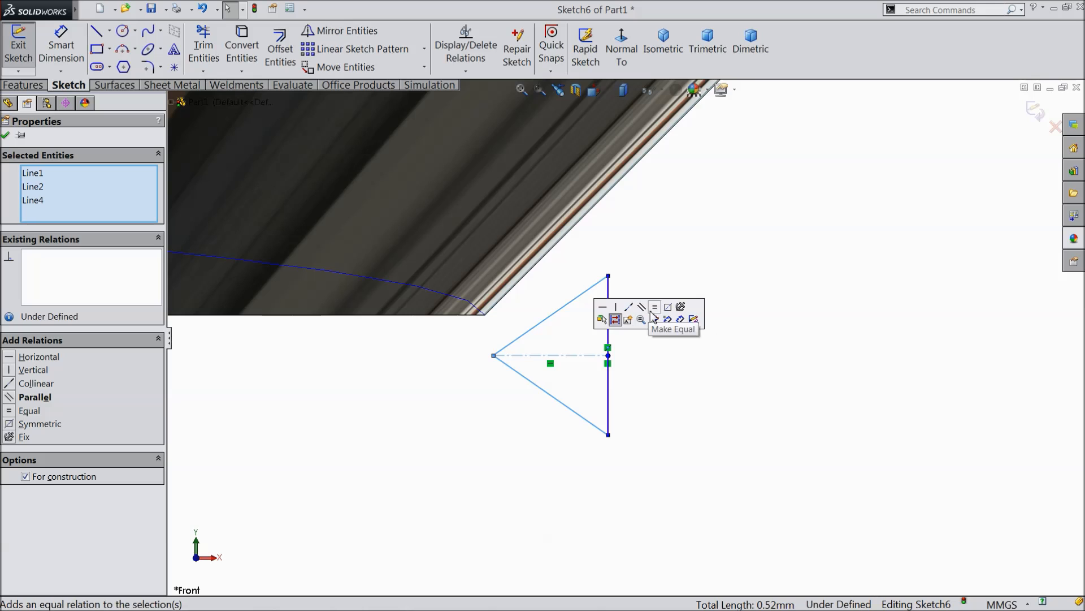
pyautogui.click(668, 308)
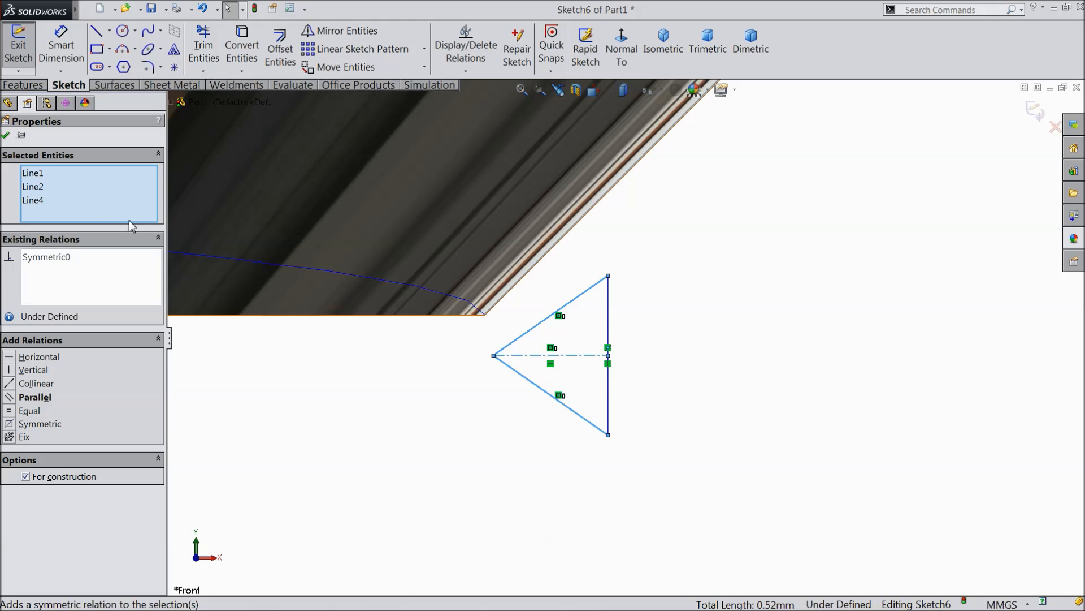
# Dimension the angle between the triangle's two slanted sides and set it to 60 degrees
pyautogui.click(6, 135)
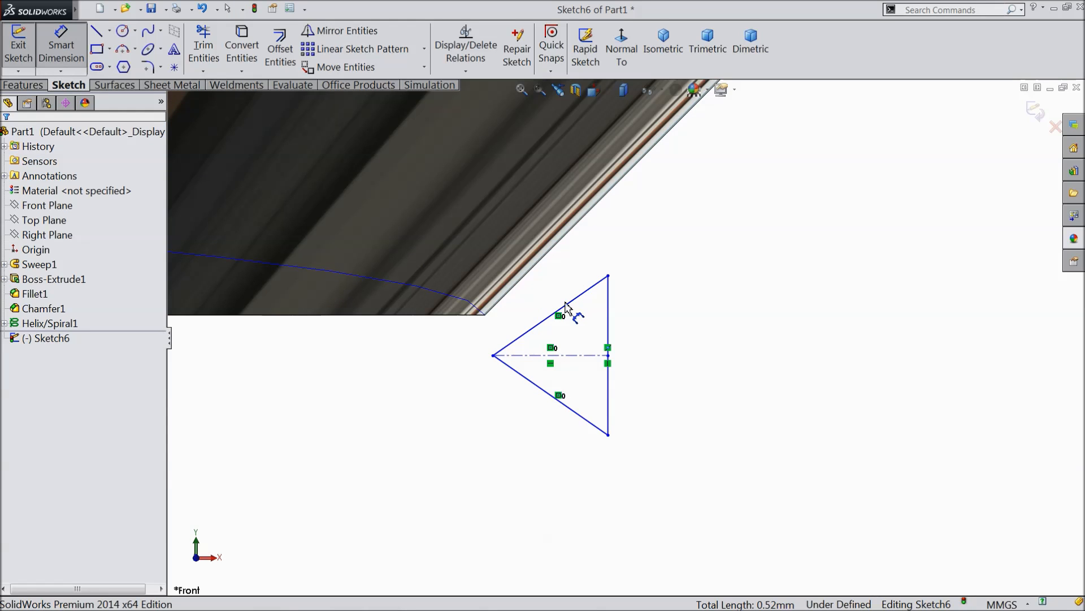
pyautogui.click(573, 416)
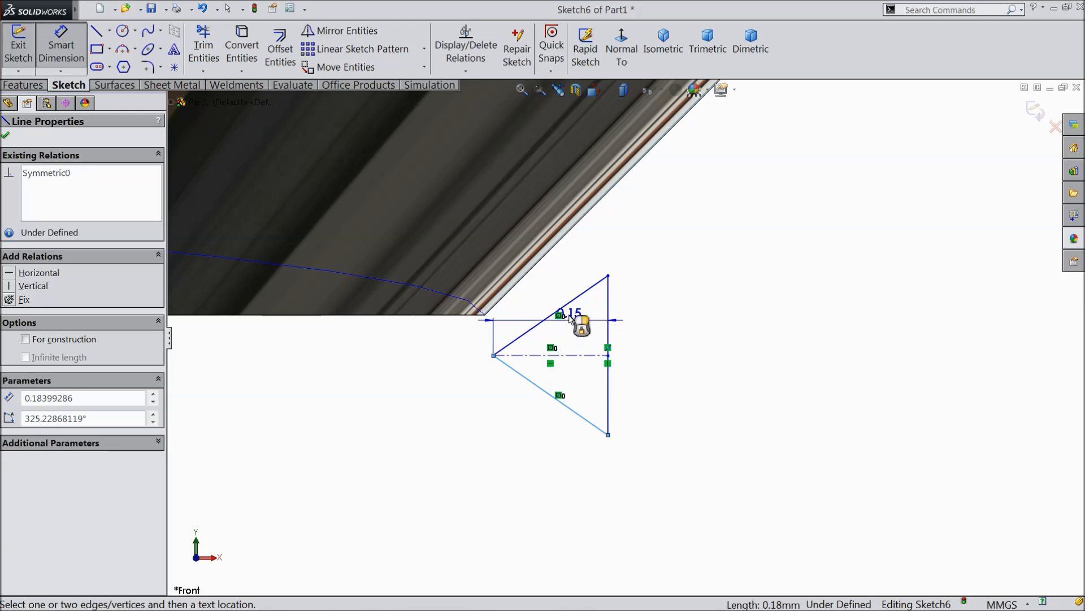
pyautogui.click(576, 300)
pyautogui.click(705, 356)
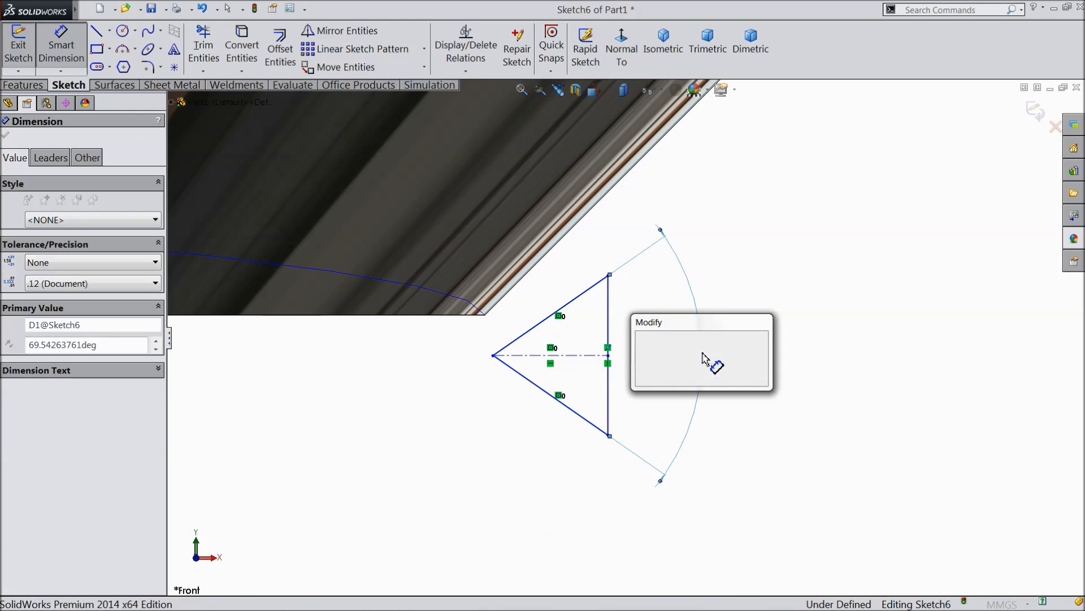
pyautogui.write('60')
pyautogui.click(643, 340)
pyautogui.scroll(-4, 555, 390)
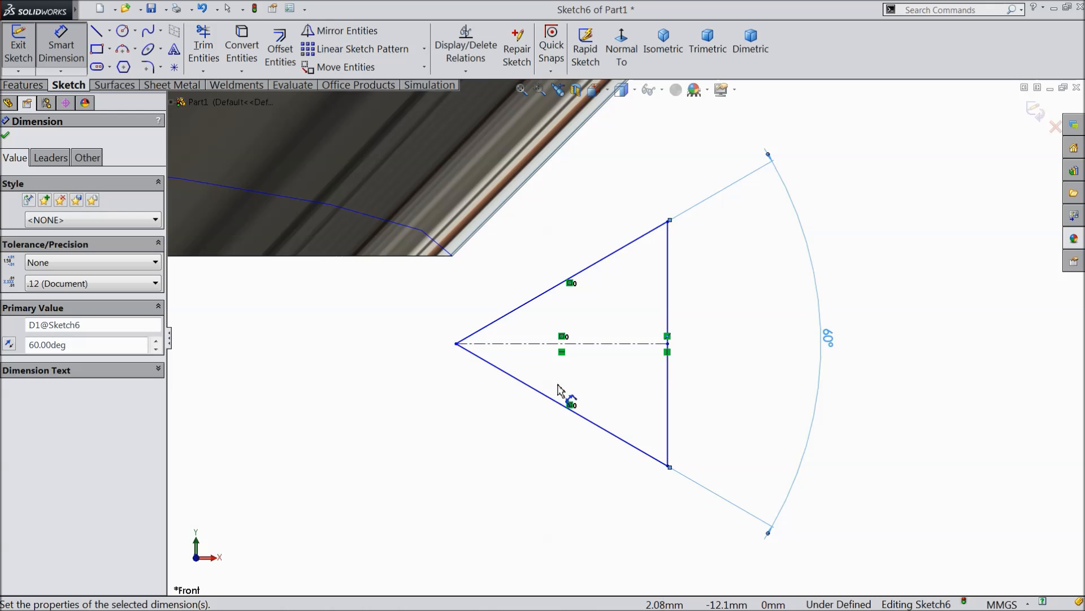
pyautogui.press('Escape')
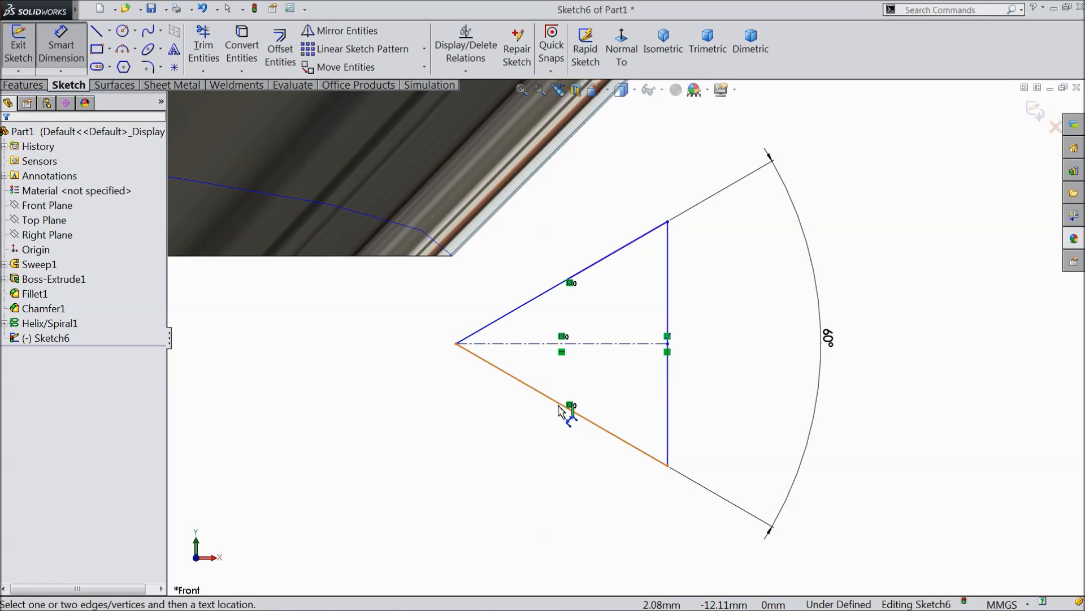
# Dimension the length of the triangle's lower slanted side and set it to 0.655 mm
pyautogui.click(567, 411)
pyautogui.click(544, 421)
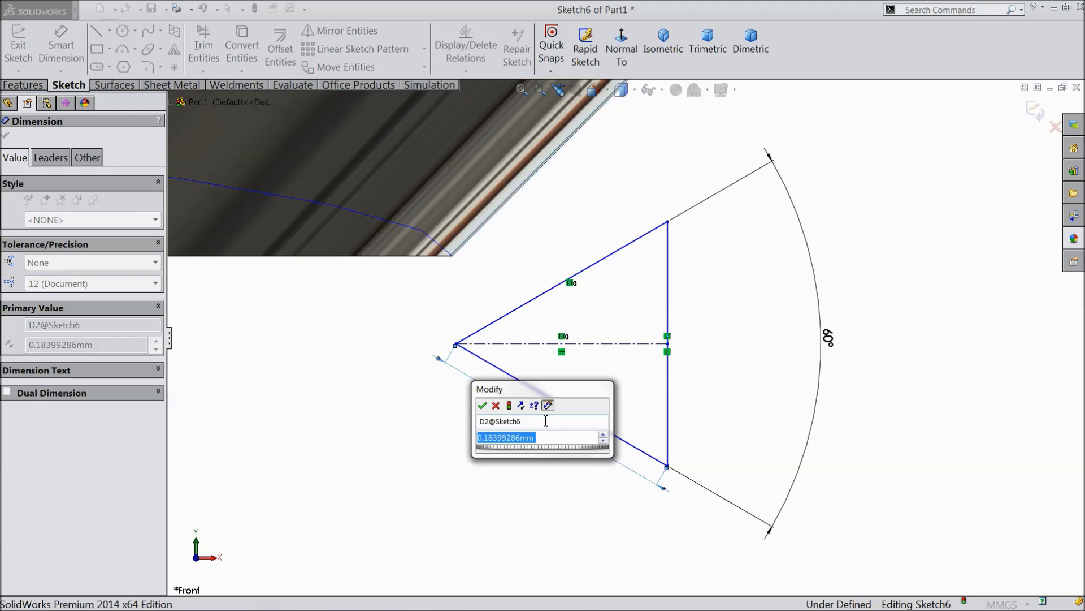
pyautogui.write('0.655')
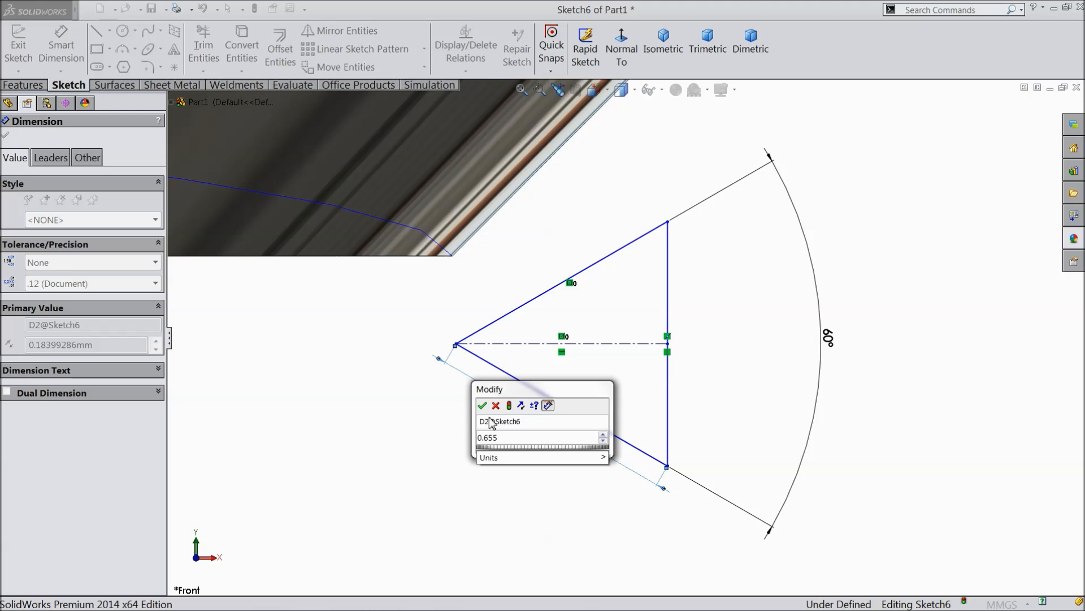
pyautogui.click(482, 406)
# Reposition the angle and length dimensions outside the triangle so they are clear of the sketch lines
pyautogui.scroll(3, 577, 413)
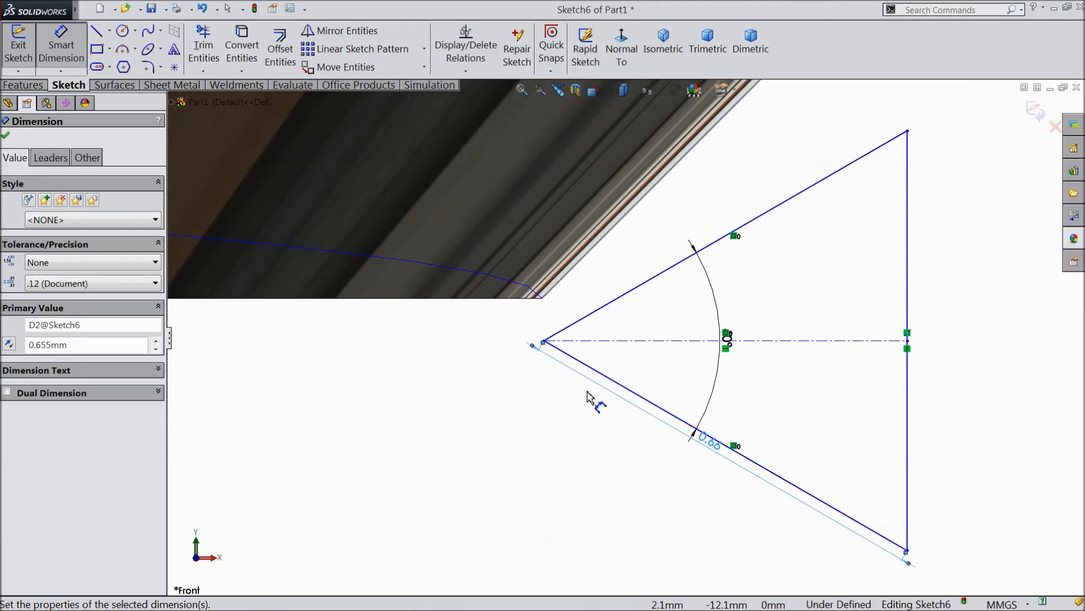
pyautogui.scroll(1, 650, 390)
pyautogui.scroll(-1, 703, 322)
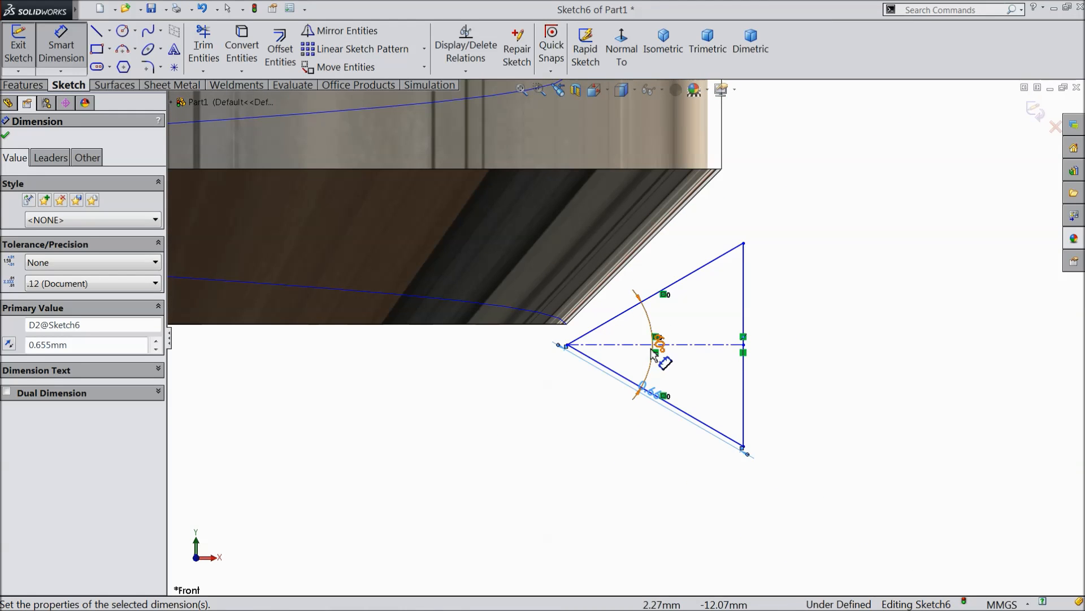
pyautogui.click(939, 358)
pyautogui.moveTo(649, 393); pyautogui.dragTo(624, 440)
pyautogui.click(624, 440)
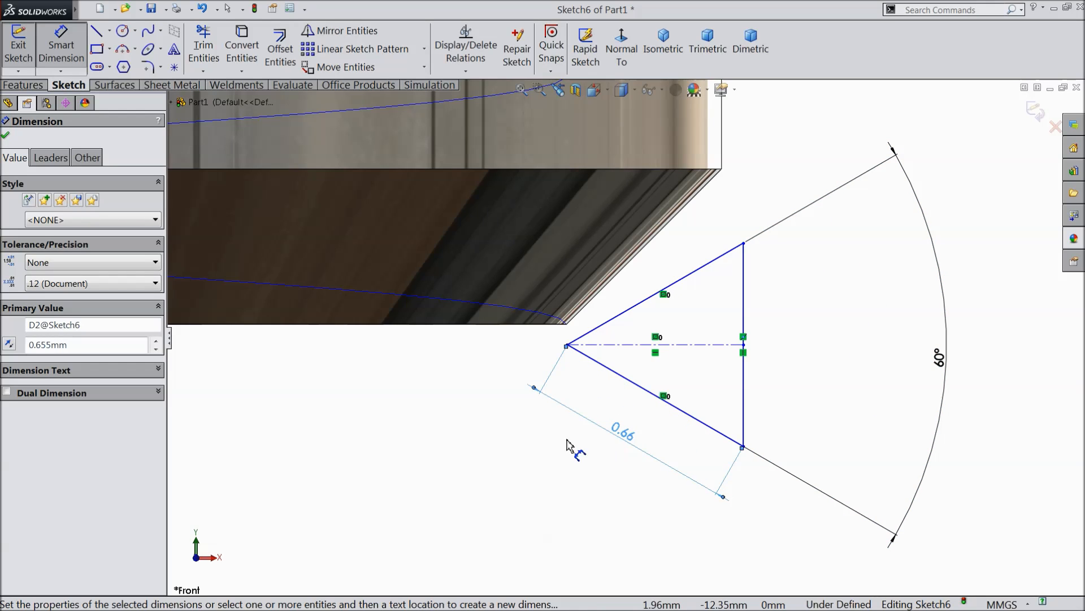
pyautogui.click(5, 137)
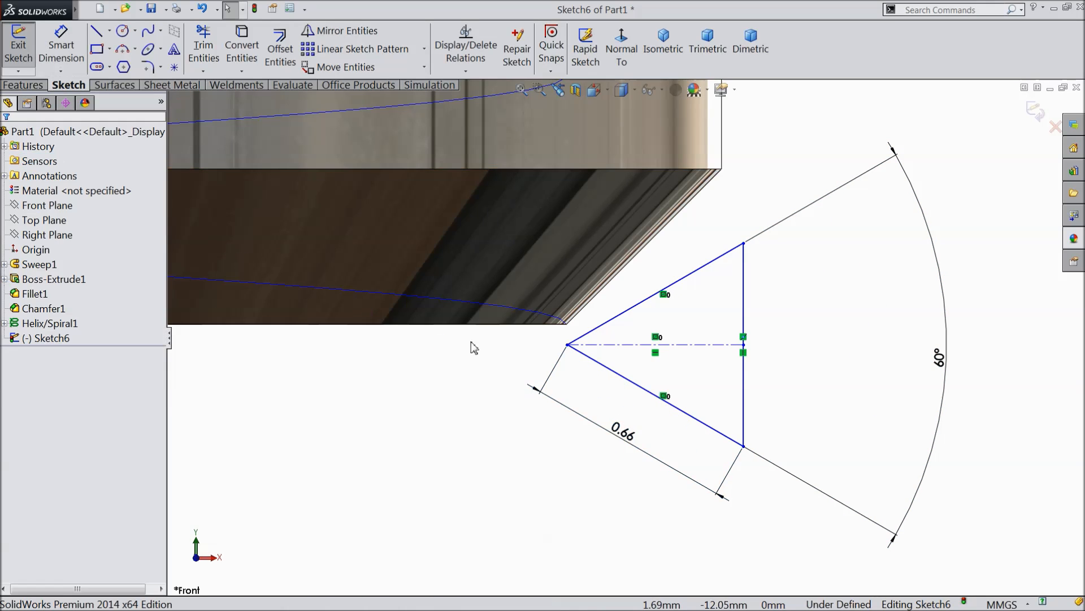
# Add a pierce relation between the triangle's apex and the helix, and exit the sketch
pyautogui.click(557, 322)
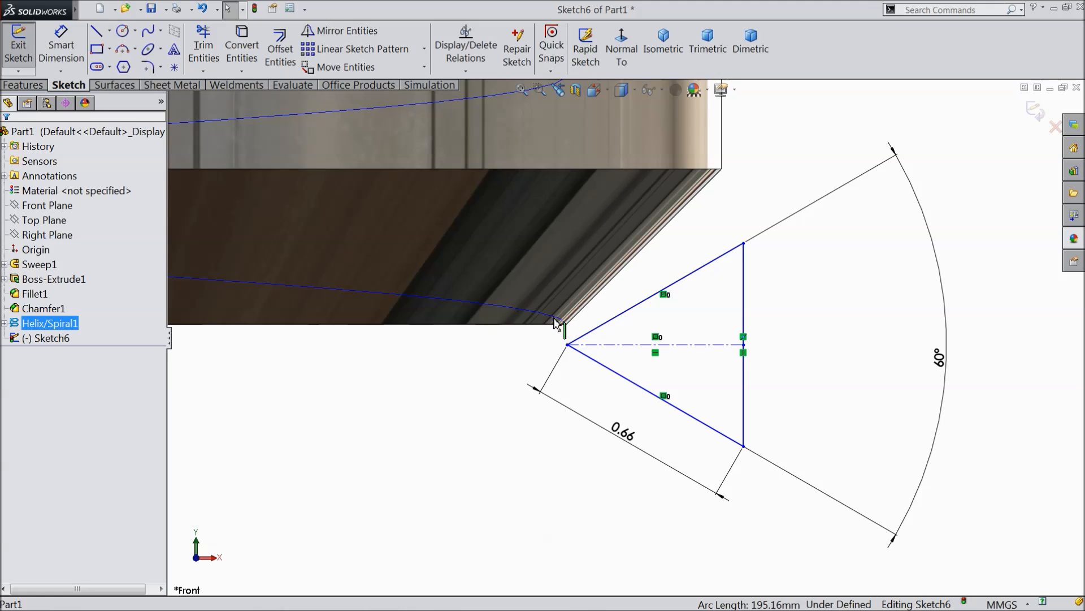
pyautogui.click(569, 346)
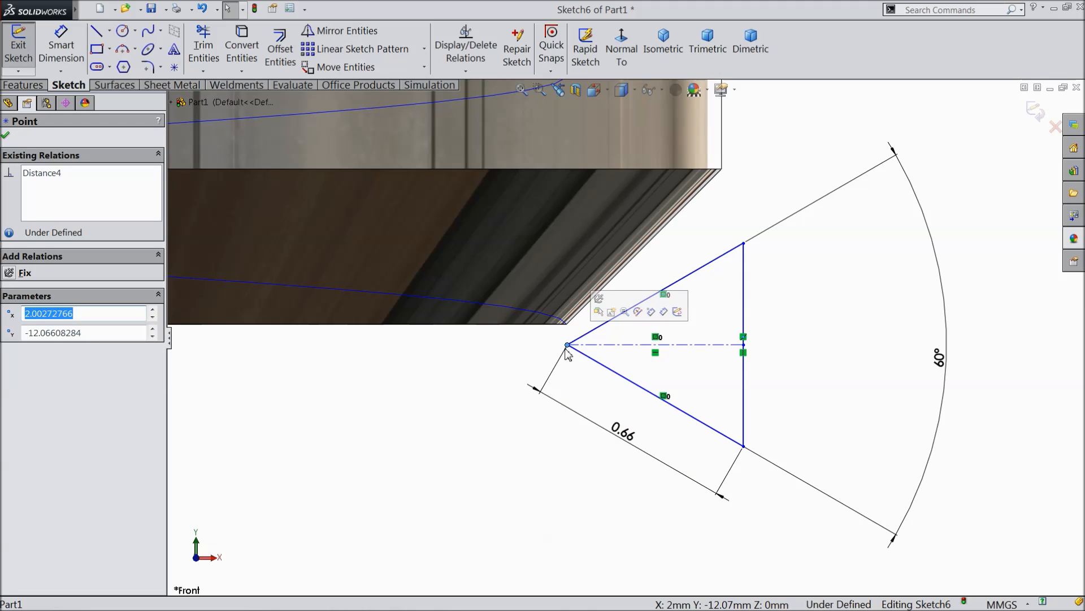
pyautogui.keyDown('ctrl'); pyautogui.click(541, 318); pyautogui.keyUp('ctrl')
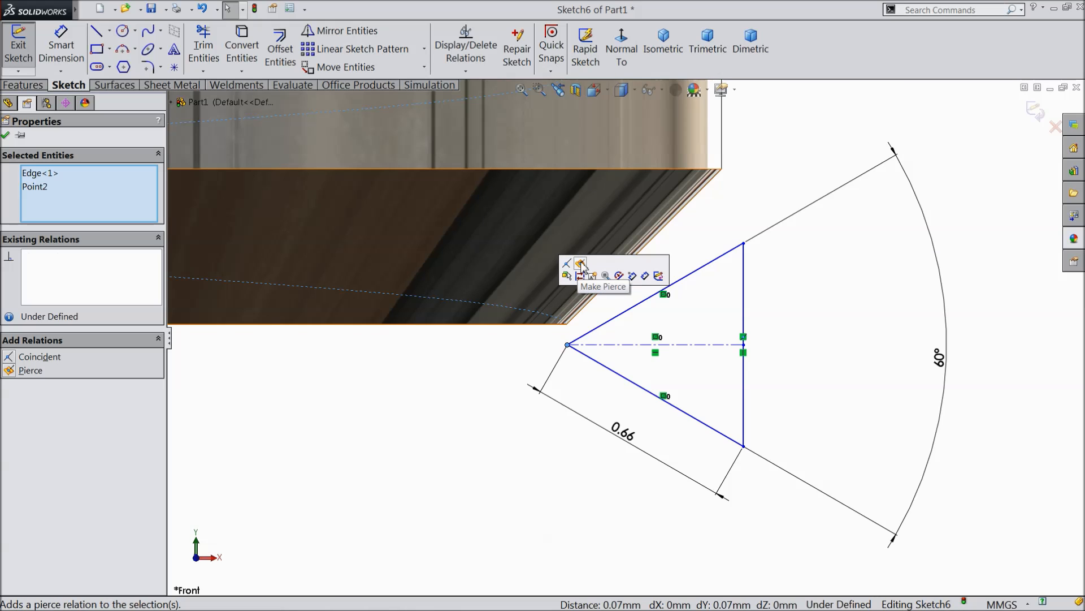
pyautogui.click(581, 264)
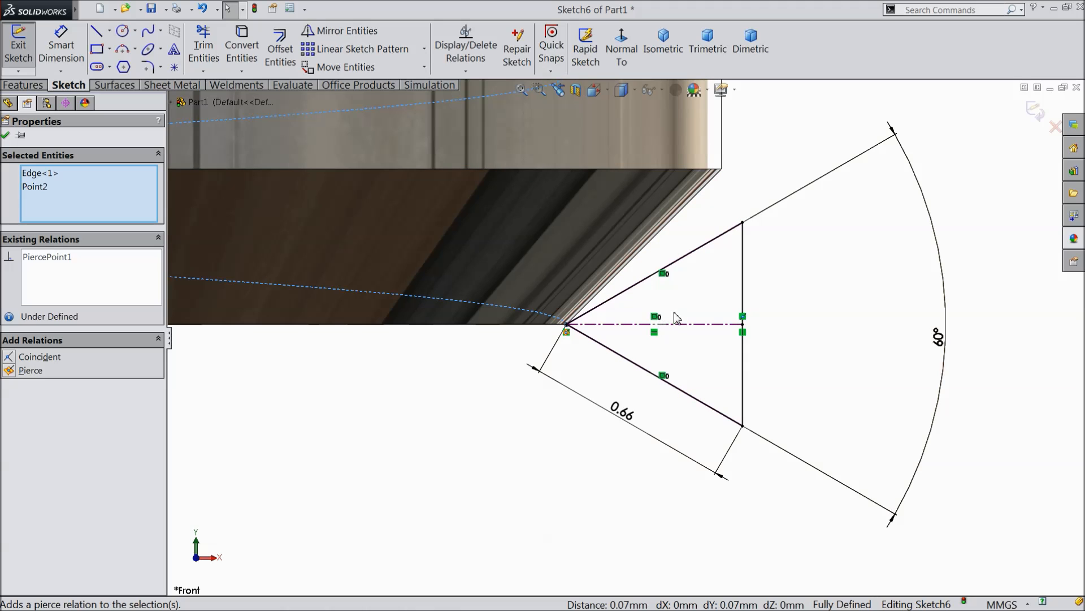
pyautogui.click(1039, 112)
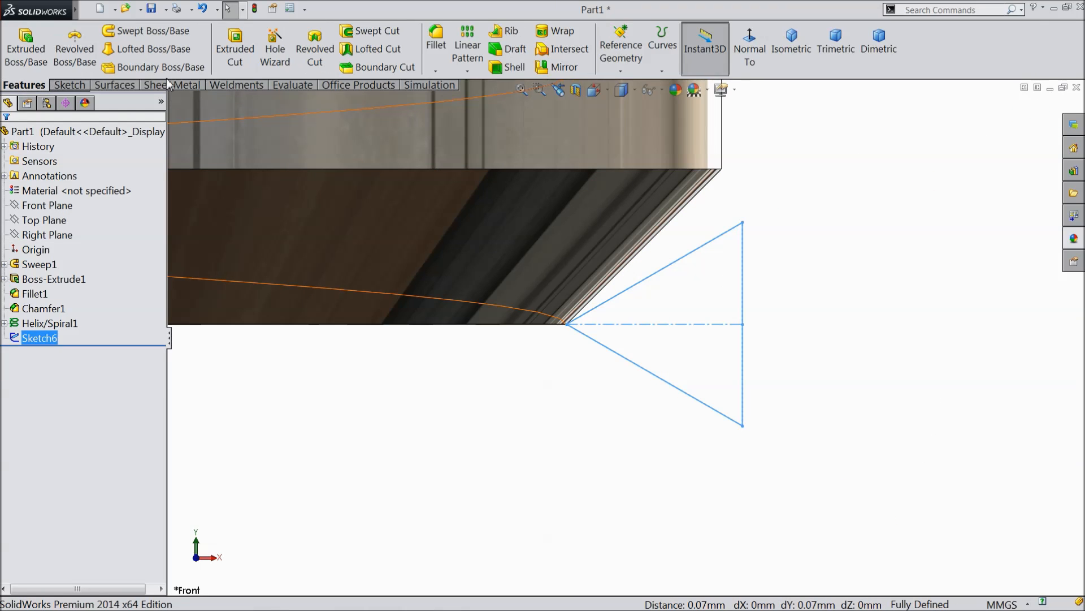
# Create a swept cut using the triangle sketch as the profile and the helix as the path
pyautogui.click(373, 32)
pyautogui.scroll(5, 536, 293)
pyautogui.scroll(6, 536, 293)
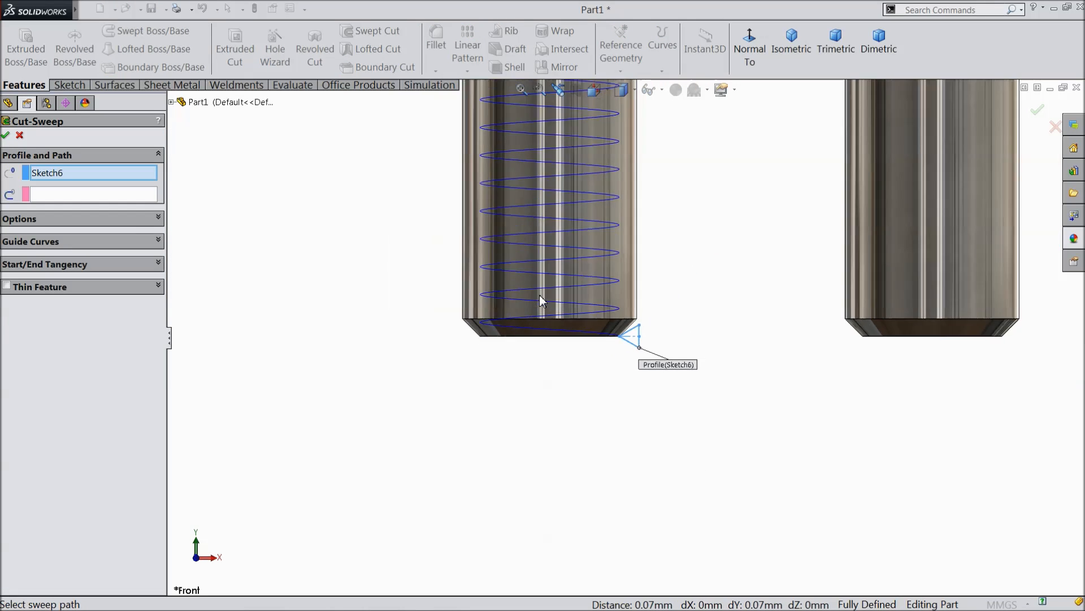
pyautogui.scroll(-2, 627, 201)
pyautogui.scroll(-2, 623, 320)
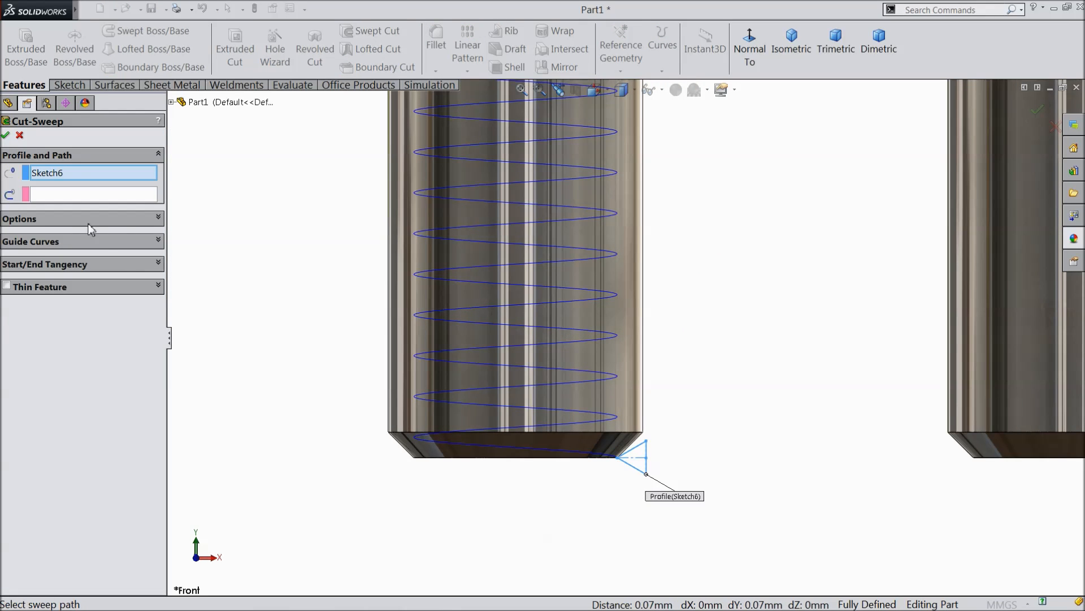
pyautogui.click(80, 201)
pyautogui.click(444, 391)
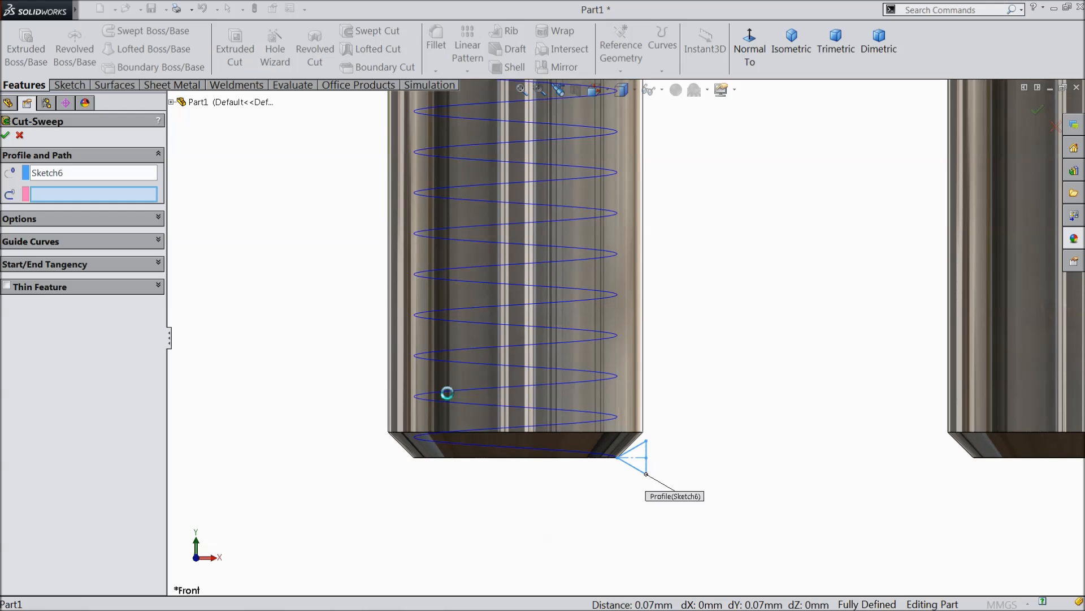
pyautogui.scroll(3, 480, 314)
pyautogui.scroll(-3, 659, 218)
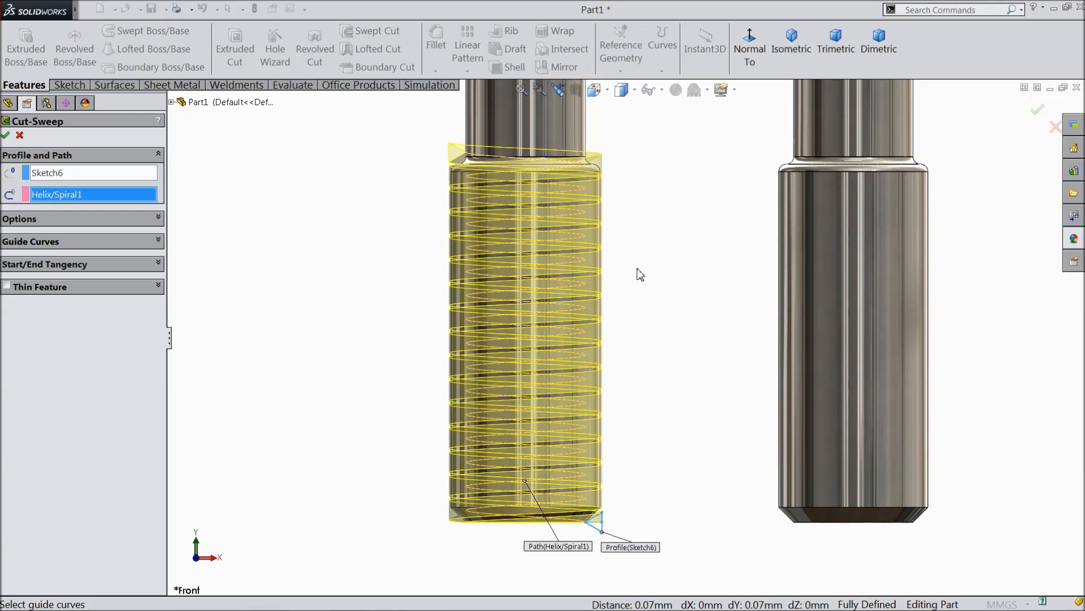
pyautogui.click(5, 136)
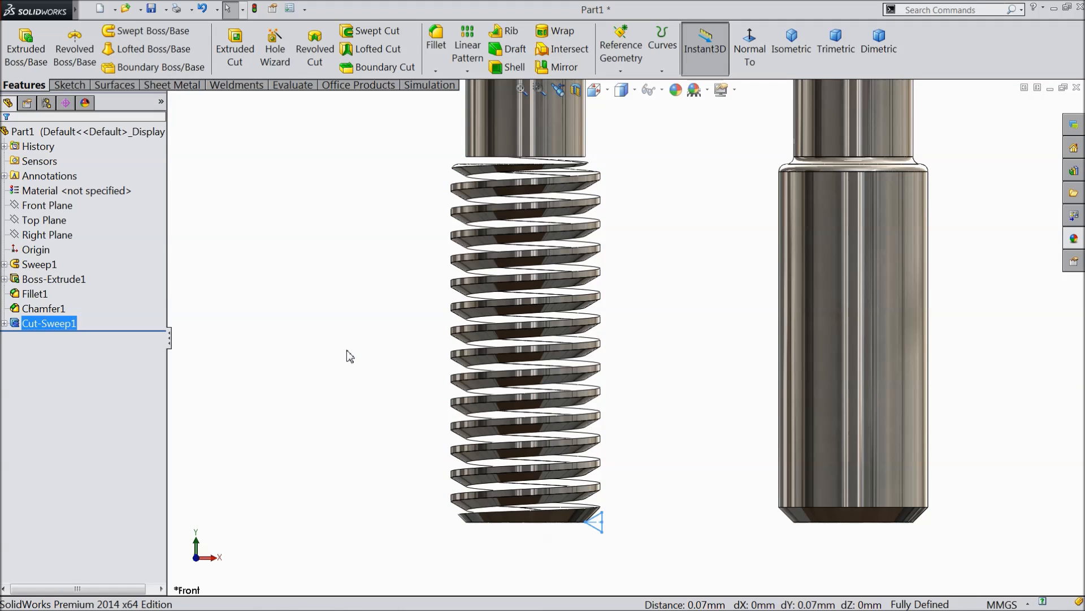
# Start a sketch on the flat end face of the unthreaded leg, viewed normal to the face
pyautogui.click(371, 343)
pyautogui.moveTo(371, 343)
pyautogui.mouseDown(button='middle')
pyautogui.moveTo(383, 378)
pyautogui.moveTo(358, 351)
pyautogui.moveTo(369, 348)
pyautogui.mouseUp(button='middle')
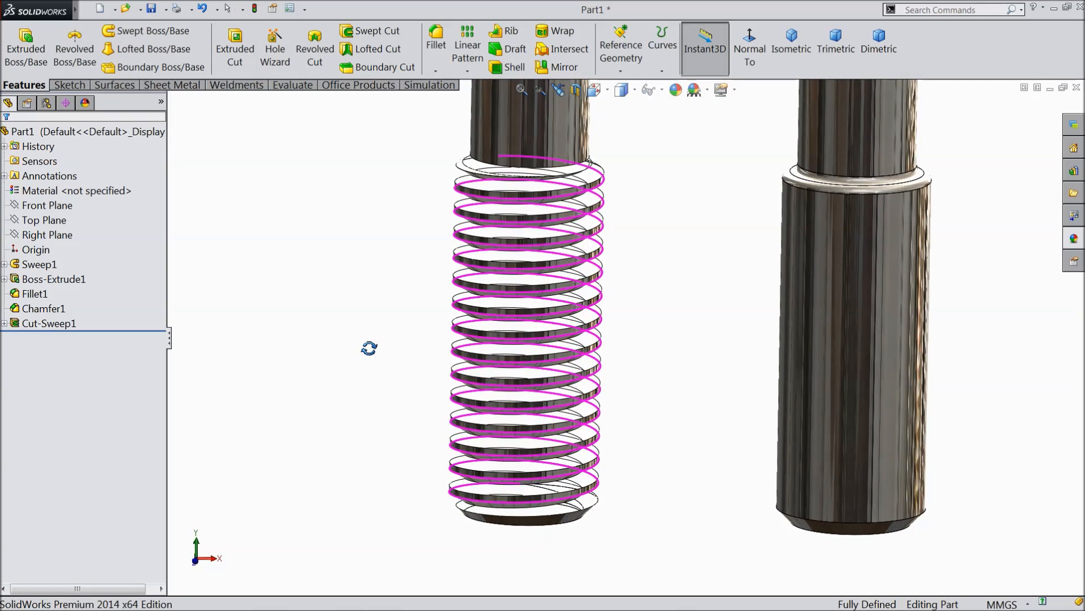
pyautogui.scroll(-3, 622, 393)
pyautogui.scroll(5, 613, 390)
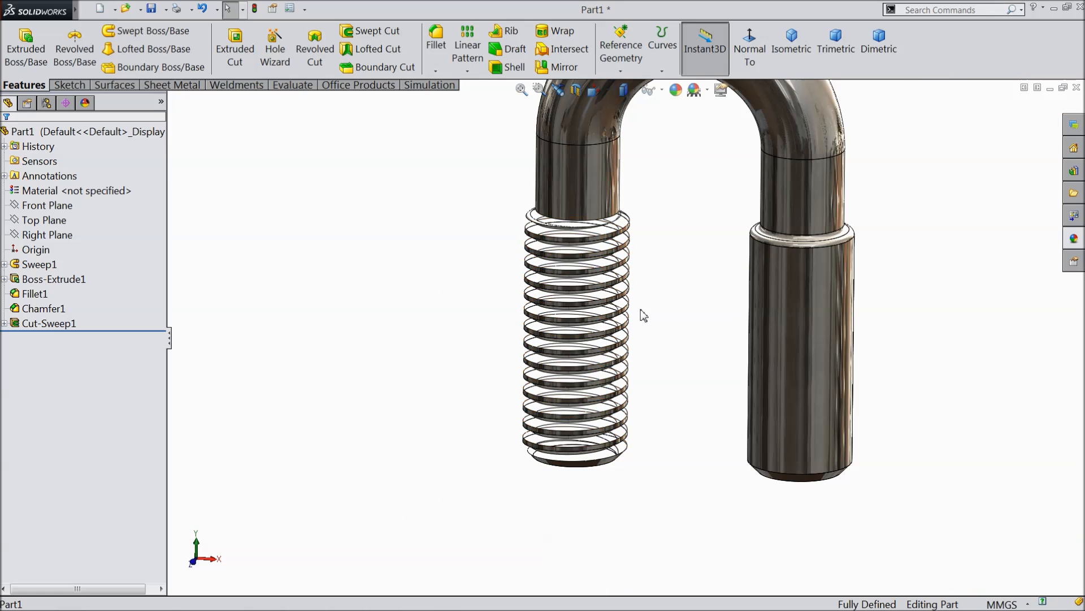
pyautogui.moveTo(683, 313)
pyautogui.mouseDown(button='middle')
pyautogui.moveTo(717, 276)
pyautogui.moveTo(701, 300)
pyautogui.mouseUp(button='middle')
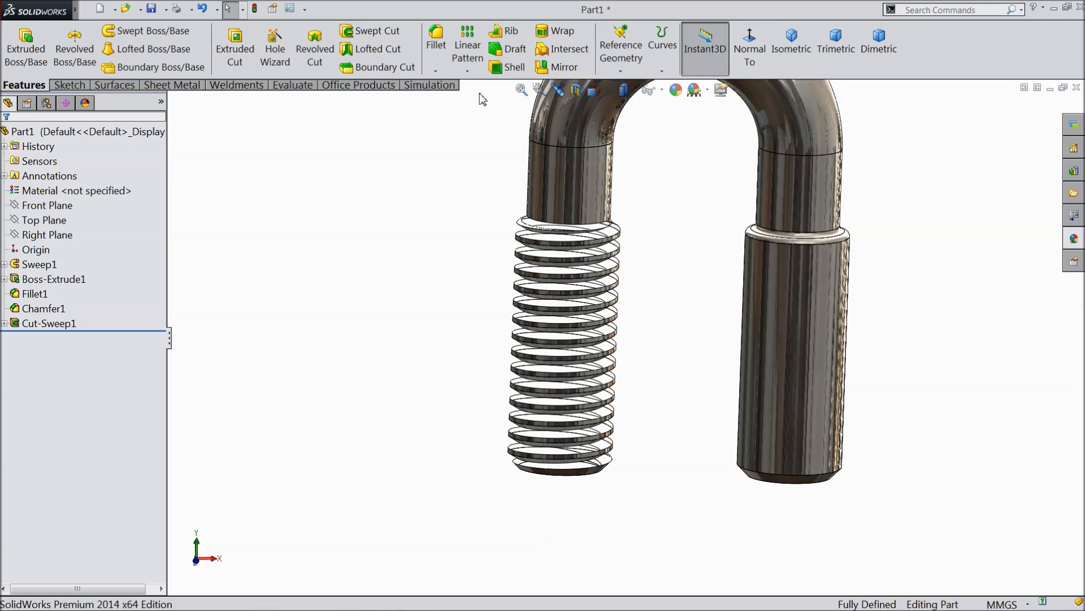
pyautogui.moveTo(642, 381); pyautogui.dragTo(712, 339, button='middle')
pyautogui.scroll(-3, 735, 396)
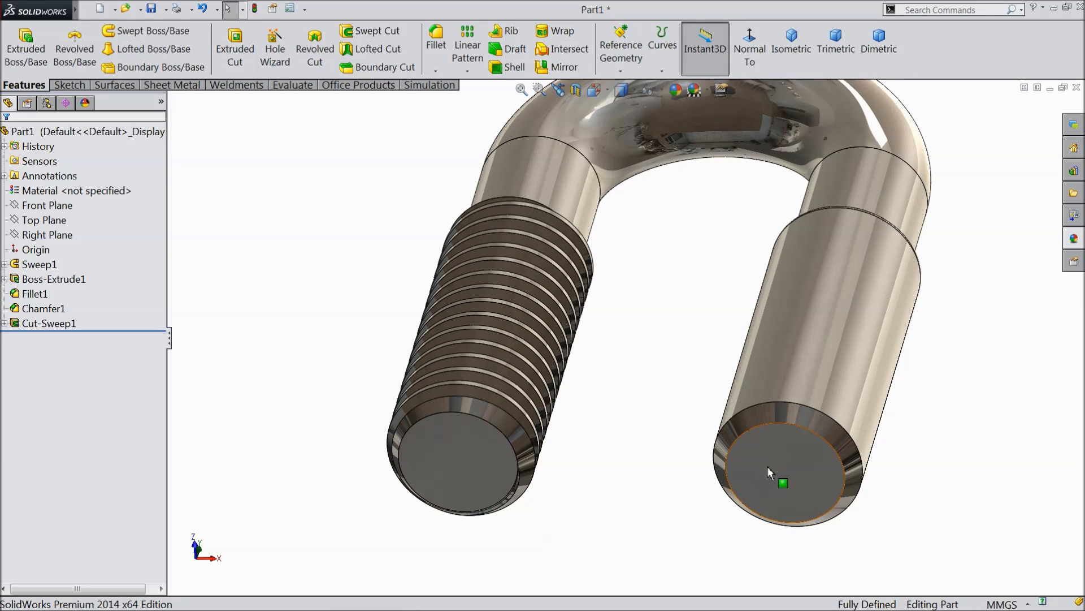
pyautogui.click(786, 449)
pyautogui.click(813, 431)
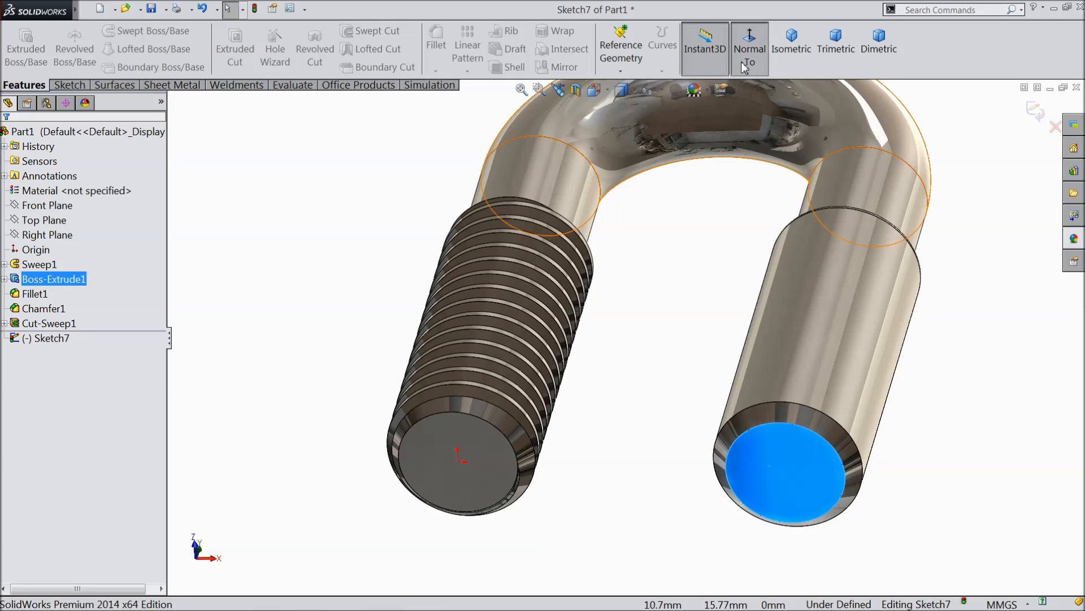
# Draw a horizontal centerline from the threaded leg's end-face centre to the unthreaded leg's end-face centre, and exit the sketch
pyautogui.click(70, 86)
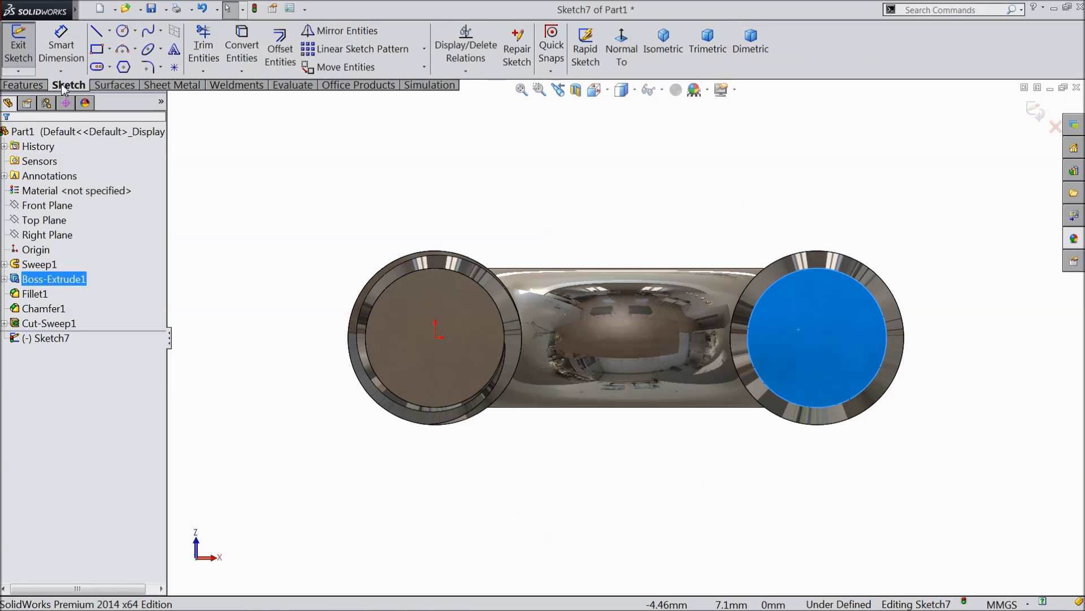
pyautogui.click(110, 32)
pyautogui.click(128, 63)
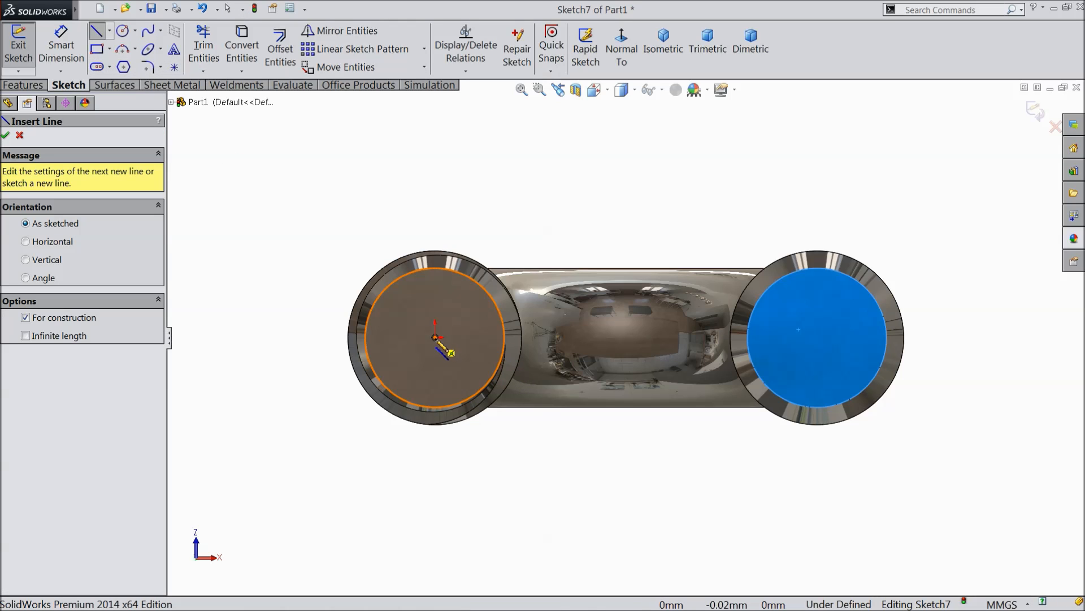
pyautogui.click(440, 338)
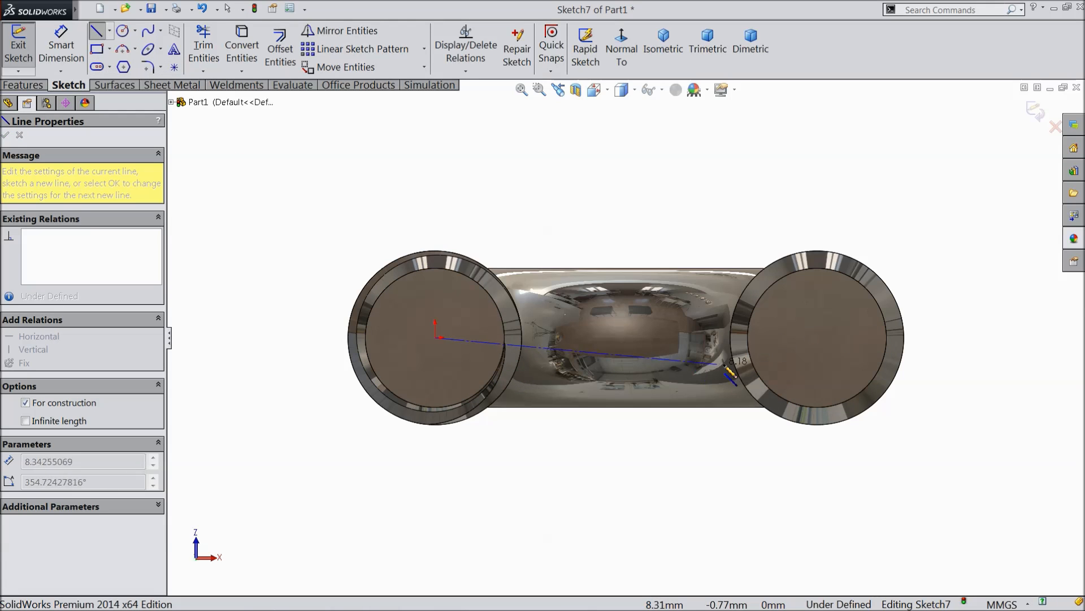
pyautogui.click(816, 337)
pyautogui.rightClick(673, 201)
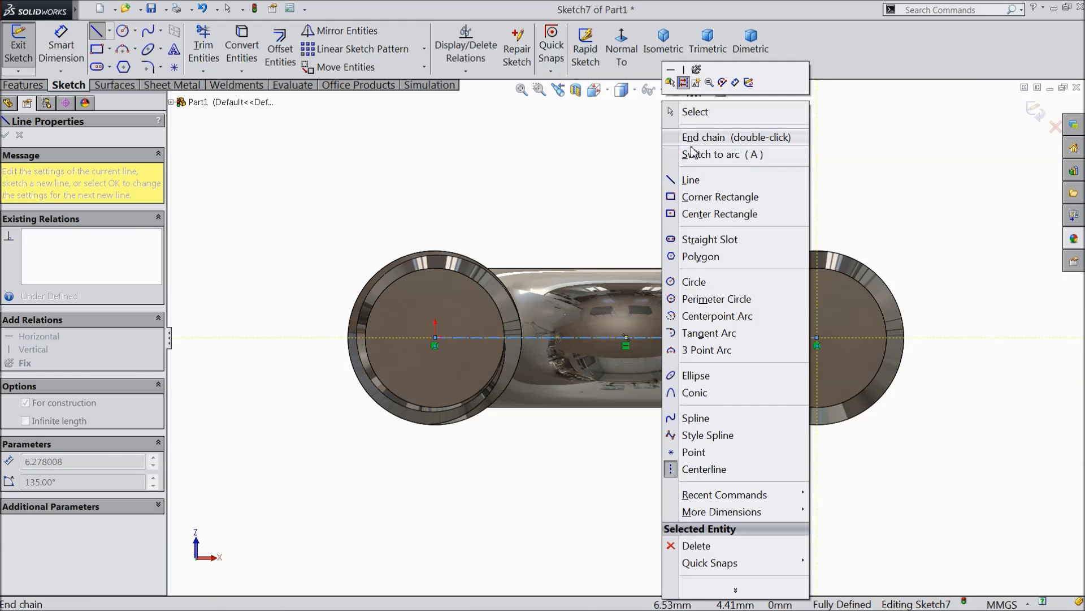
pyautogui.click(685, 112)
pyautogui.click(1037, 110)
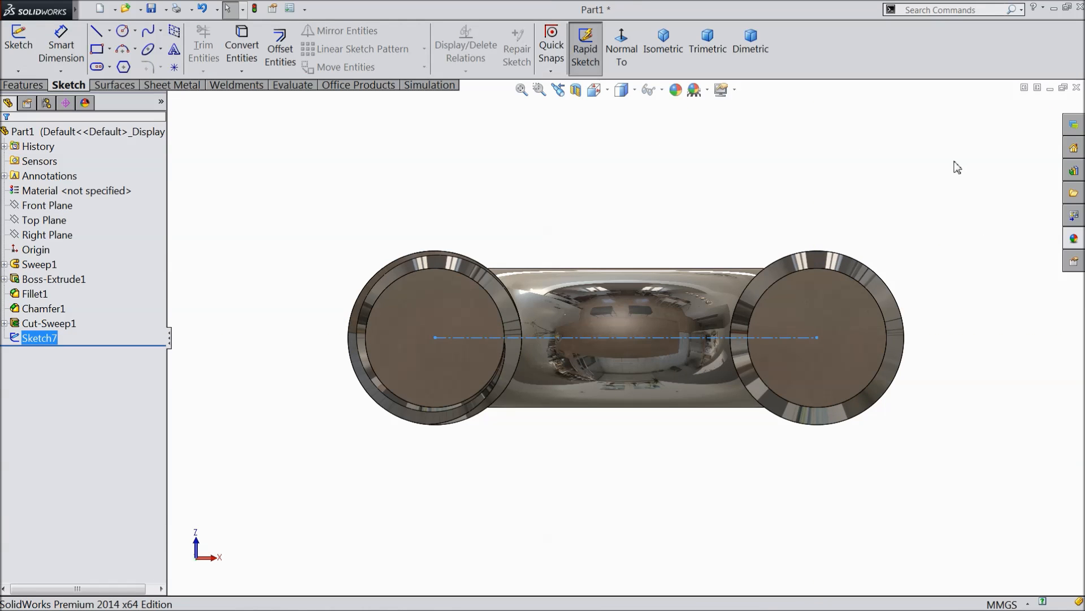
# Start a linear pattern along the centerline between the two legs, with 2 instances spaced 11 mm apart
pyautogui.scroll(3, 927, 181)
pyautogui.moveTo(926, 182)
pyautogui.mouseDown(button='middle')
pyautogui.moveTo(775, 222)
pyautogui.moveTo(728, 344)
pyautogui.moveTo(778, 381)
pyautogui.mouseUp(button='middle')
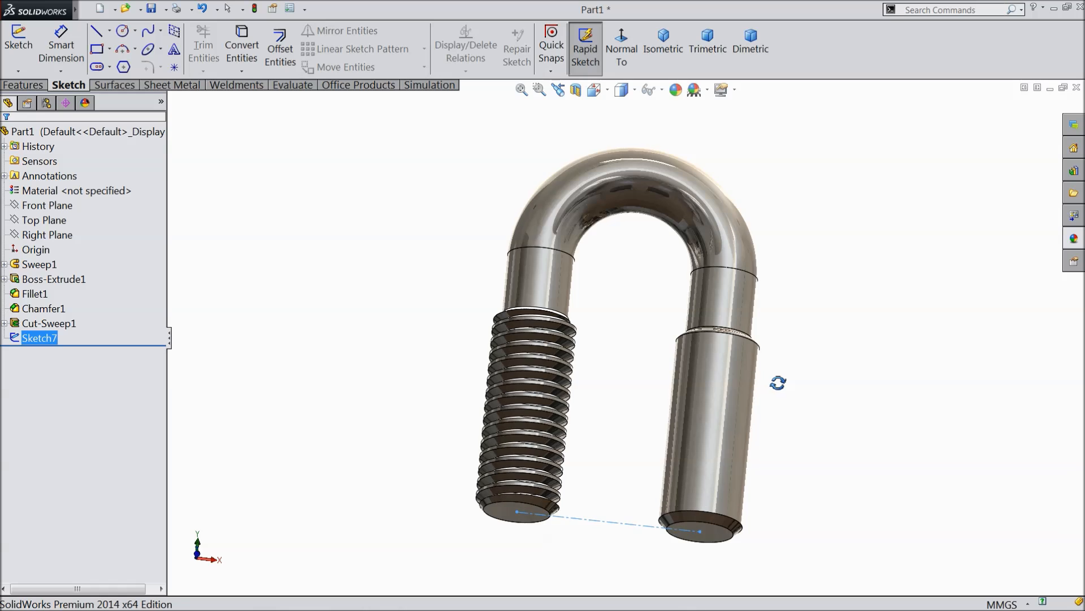
pyautogui.scroll(-4, 707, 469)
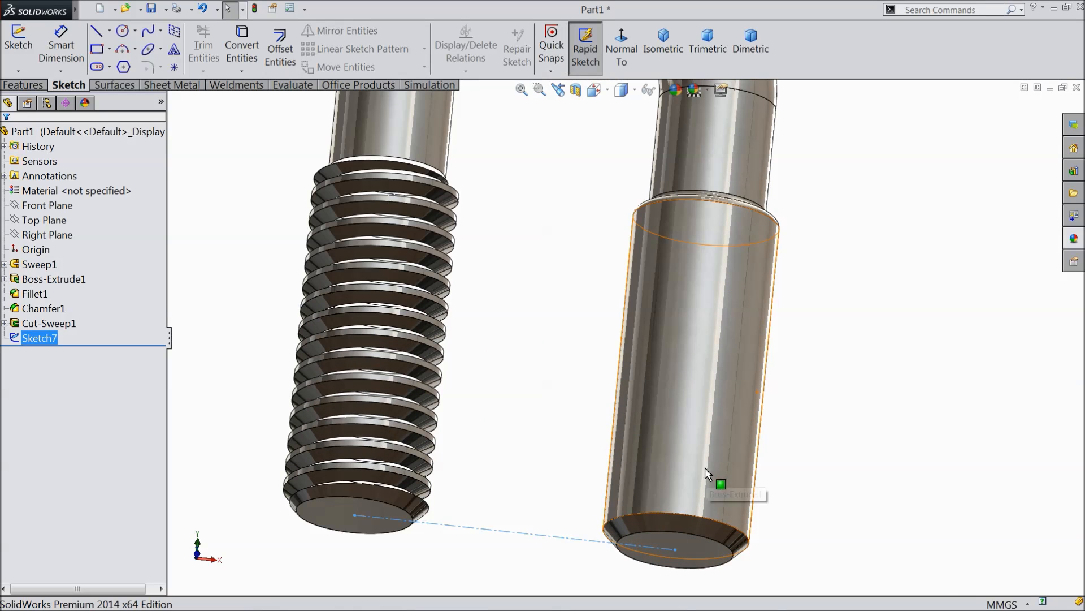
pyautogui.click(23, 85)
pyautogui.click(477, 62)
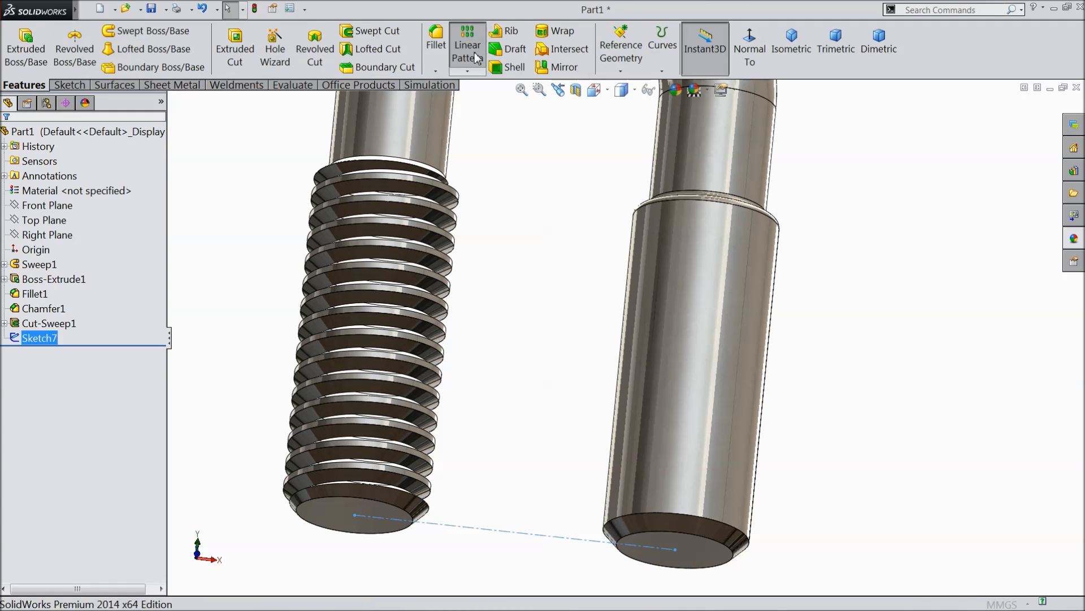
pyautogui.click(495, 530)
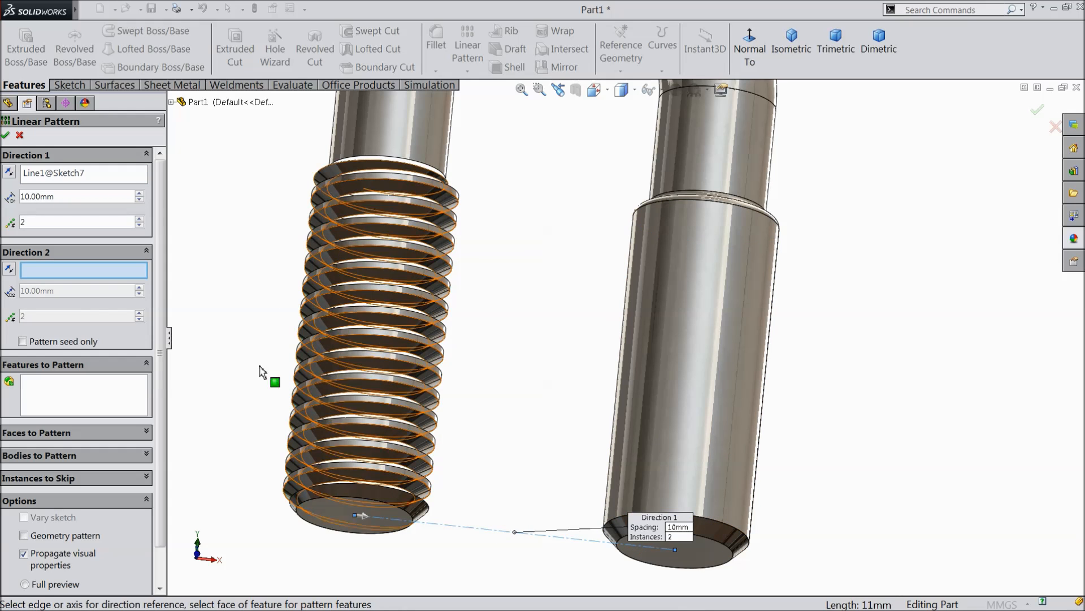
pyautogui.moveTo(61, 196); pyautogui.dragTo(2, 195)
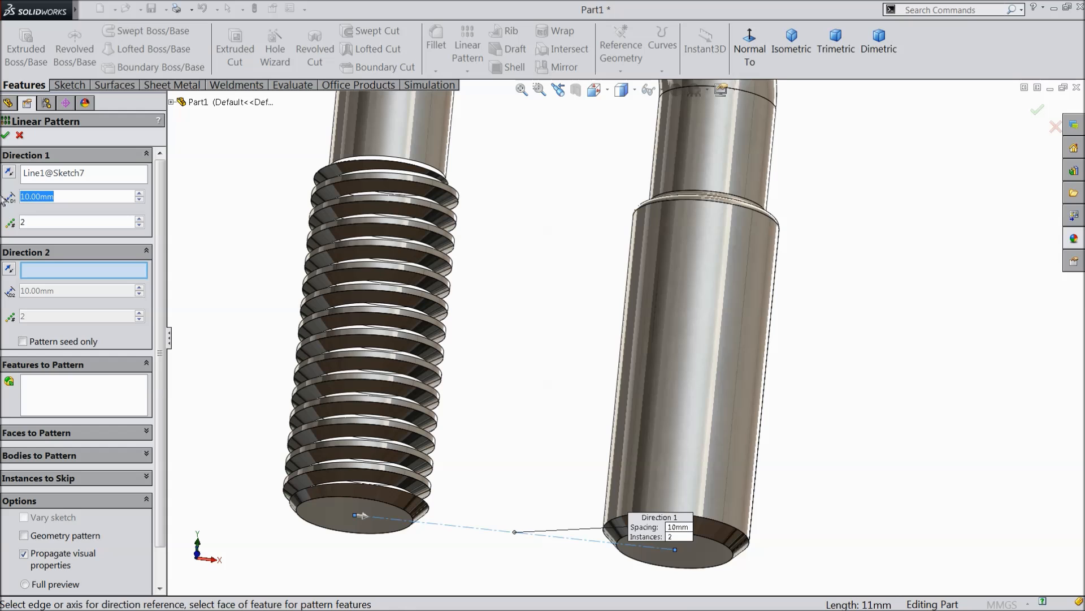
pyautogui.write('11')
pyautogui.press('Return')
# Choose the swept thread cut as the feature to pattern and create the pattern on the other leg
pyautogui.click(59, 411)
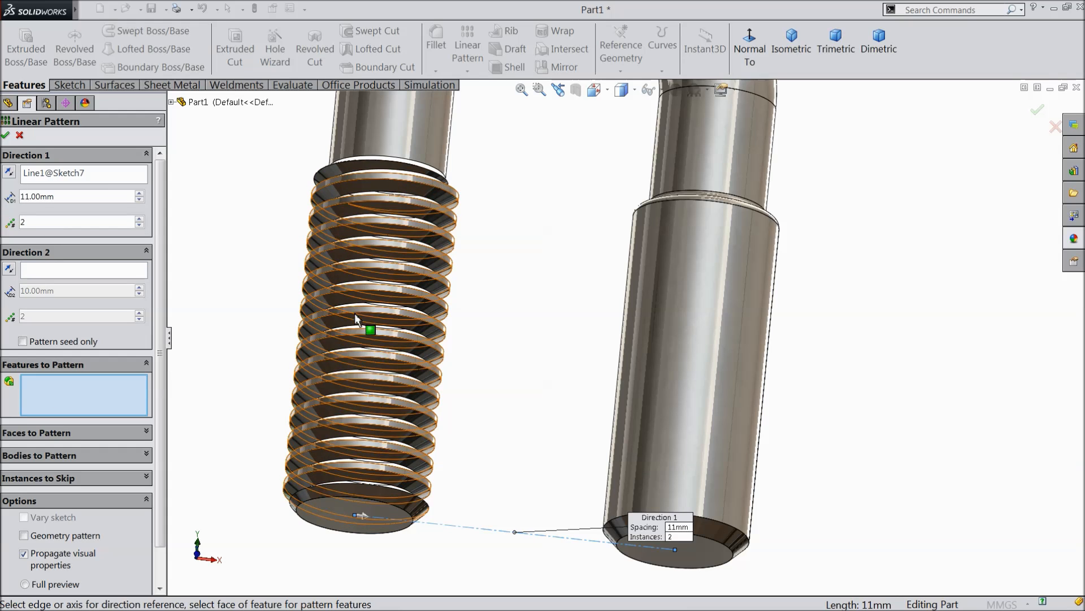
pyautogui.click(171, 104)
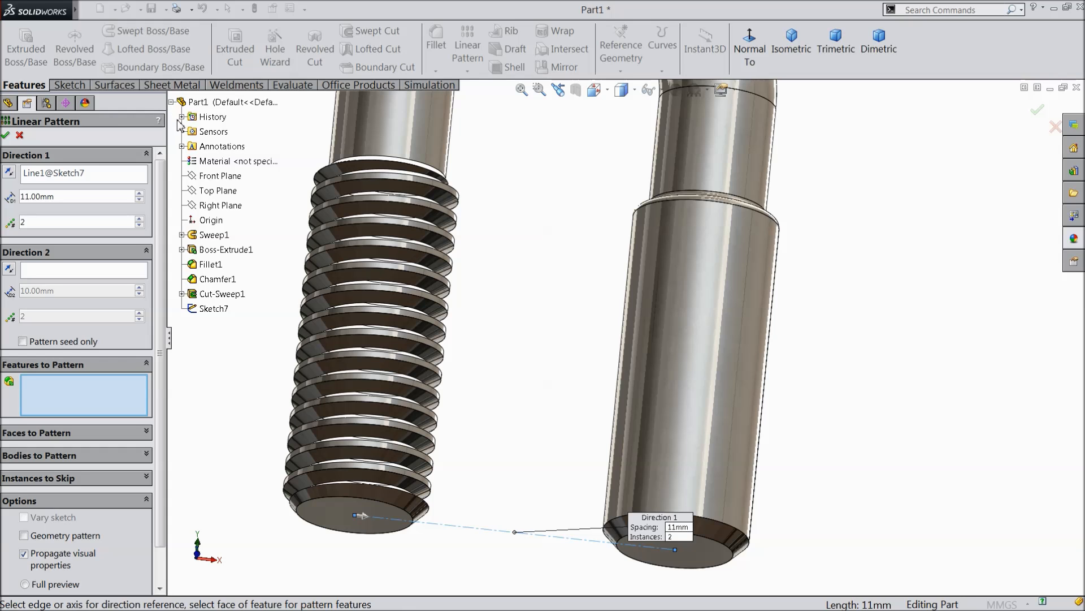
pyautogui.click(211, 295)
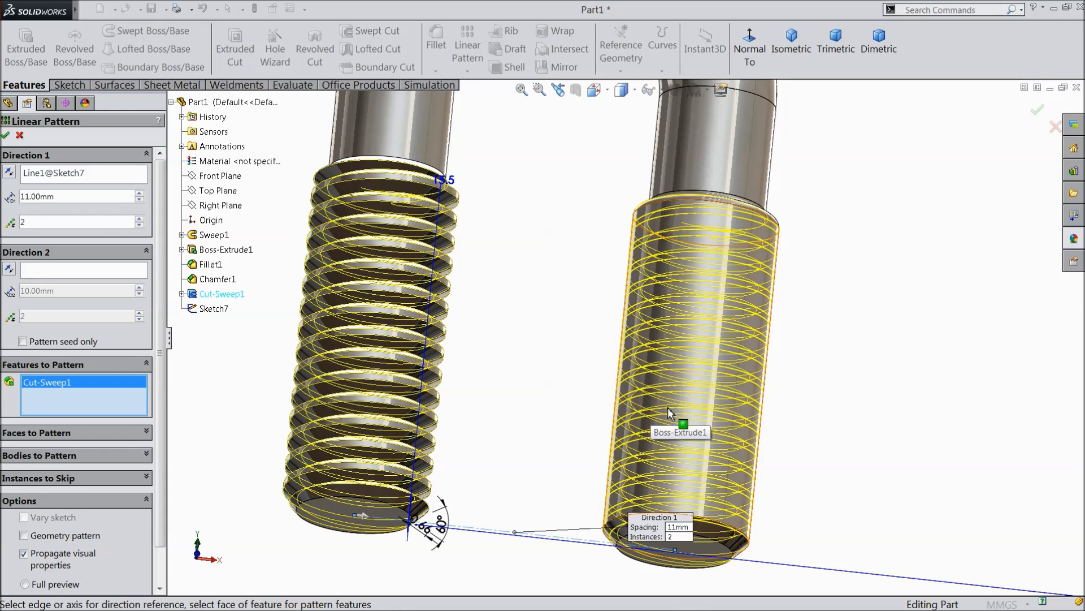
pyautogui.click(5, 135)
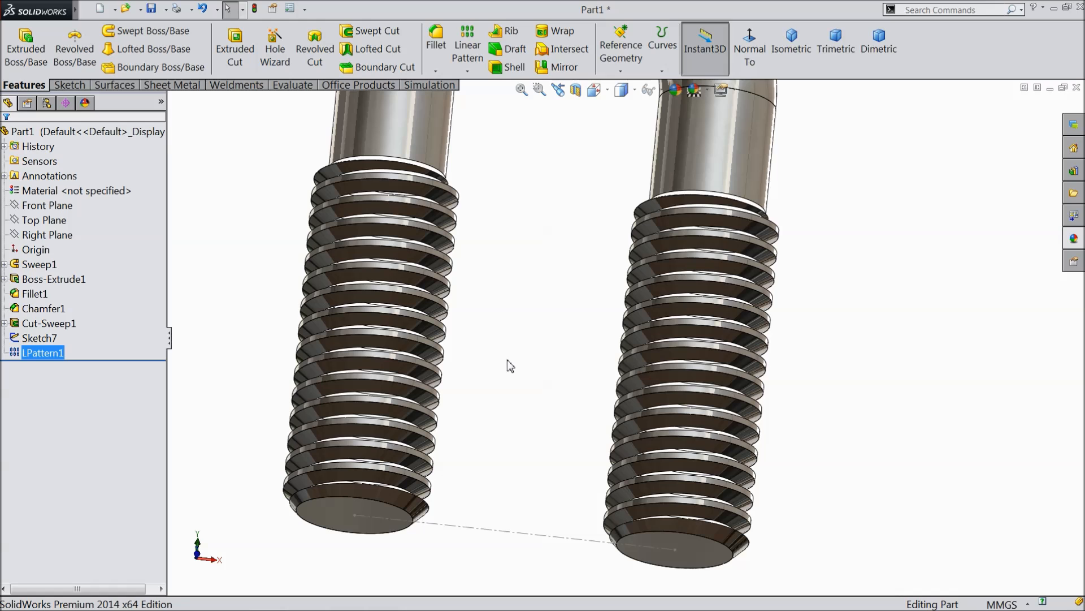
# Hide the sketch containing the centerline between the leg ends
pyautogui.click(13, 339)
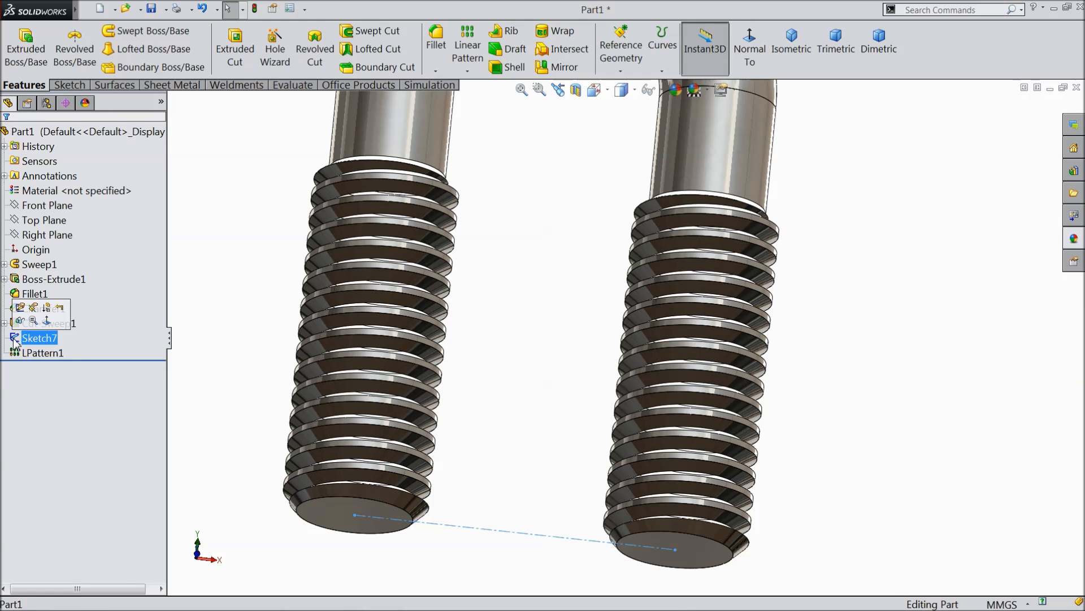
pyautogui.click(17, 319)
pyautogui.scroll(3, 513, 384)
pyautogui.moveTo(537, 317); pyautogui.dragTo(579, 347, button='middle')
pyautogui.scroll(2, 584, 262)
pyautogui.scroll(-4, 595, 262)
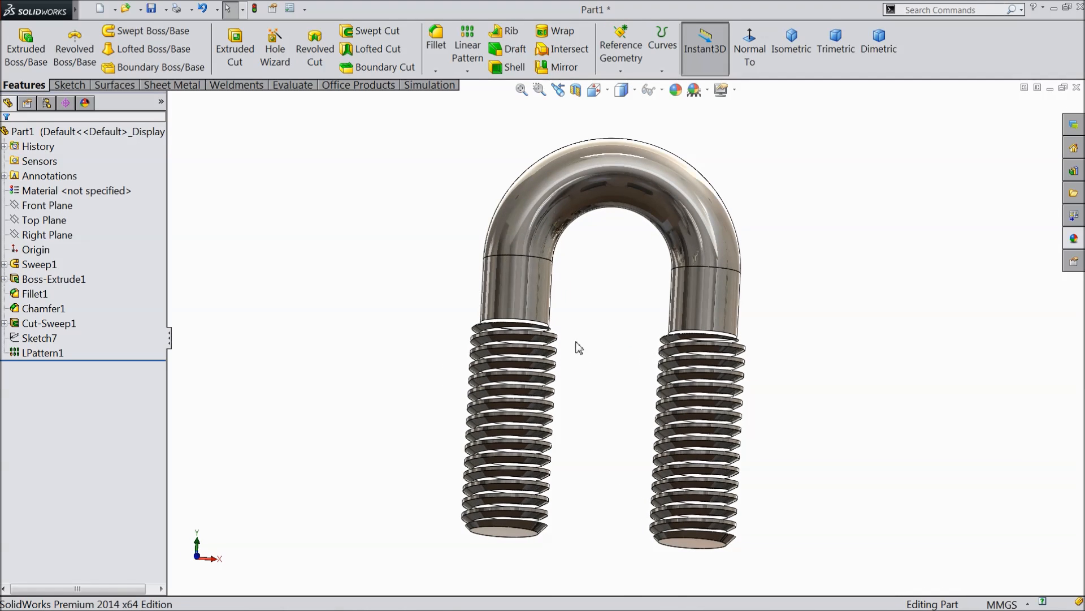
# Set up a constant-size 0.05 mm fillet on the upper and lower helical crest edges of the patterned leg's thread
pyautogui.click(433, 56)
pyautogui.write('0.05mm')
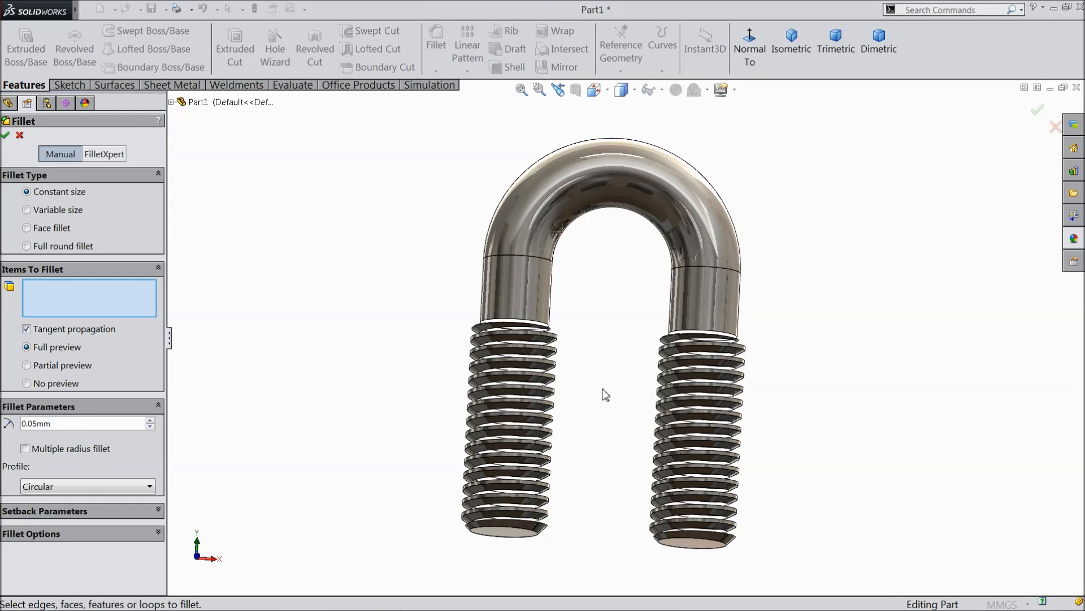
pyautogui.scroll(-10, 605, 394)
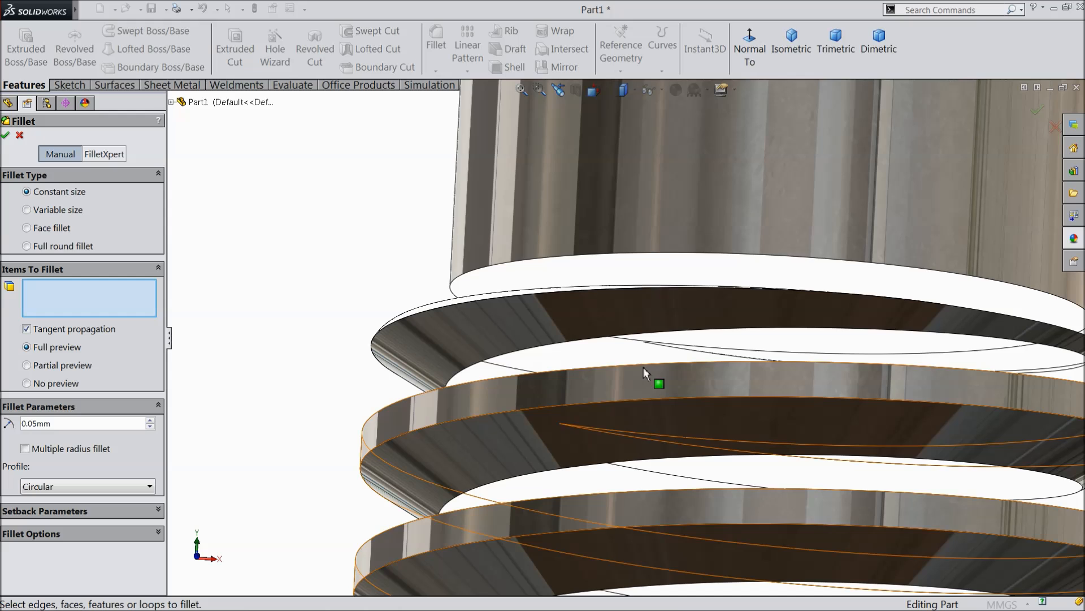
pyautogui.click(643, 366)
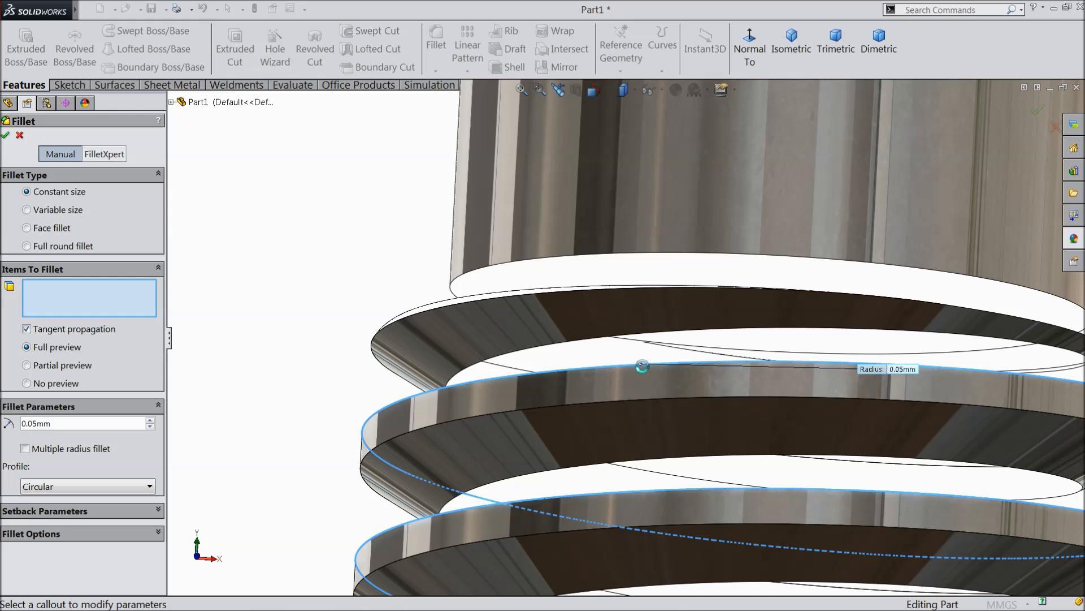
pyautogui.click(593, 404)
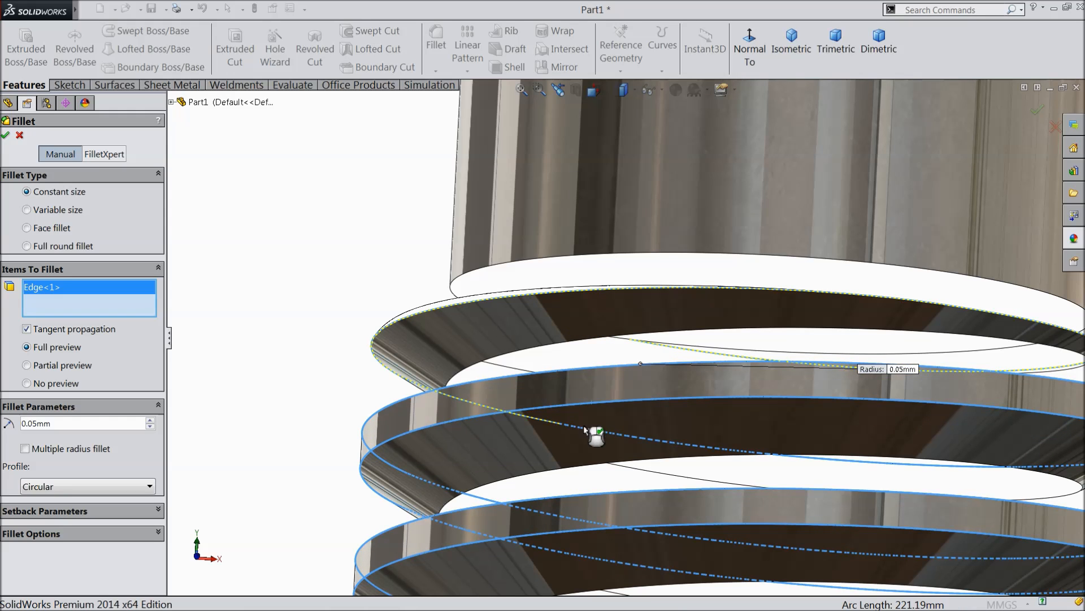
pyautogui.click(521, 460)
# Try to create the 0.05 mm fillet with the thread's root edge added to the selection
pyautogui.scroll(5, 497, 460)
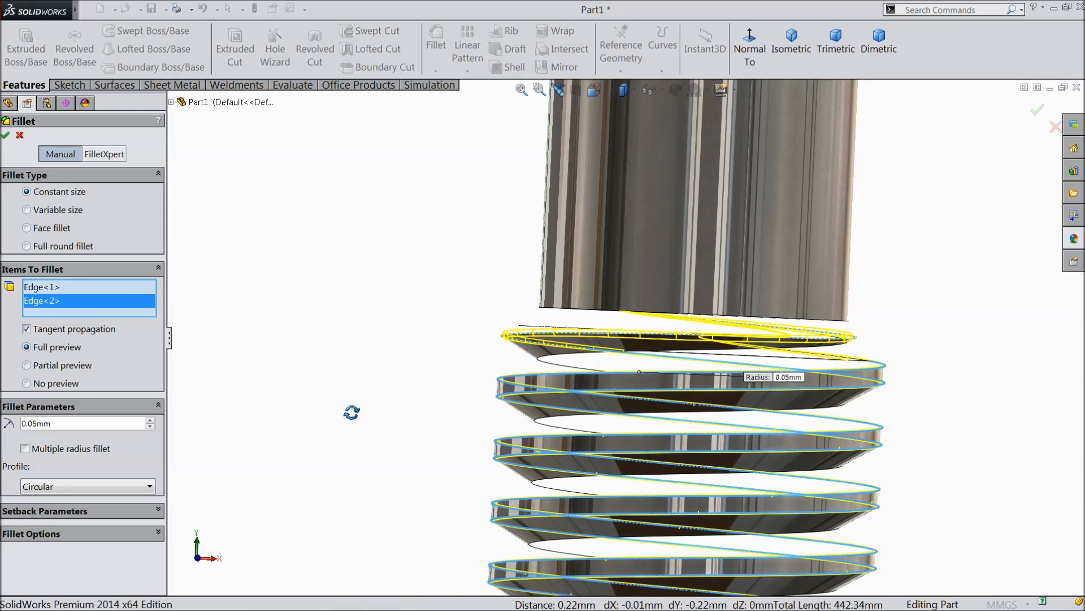
pyautogui.scroll(-10, 586, 398)
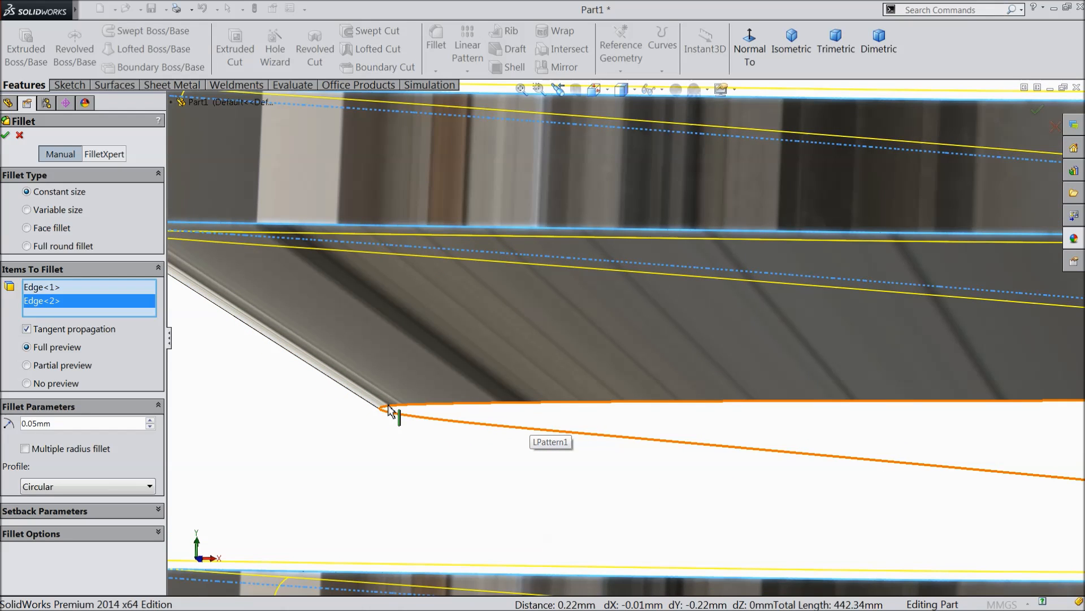
pyautogui.click(388, 406)
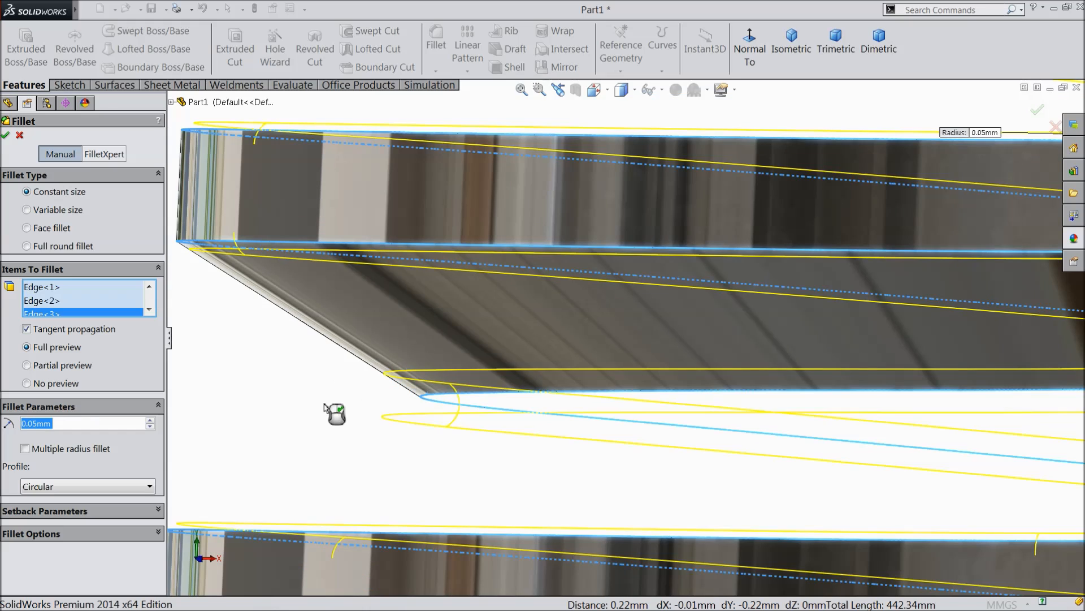
pyautogui.click(5, 135)
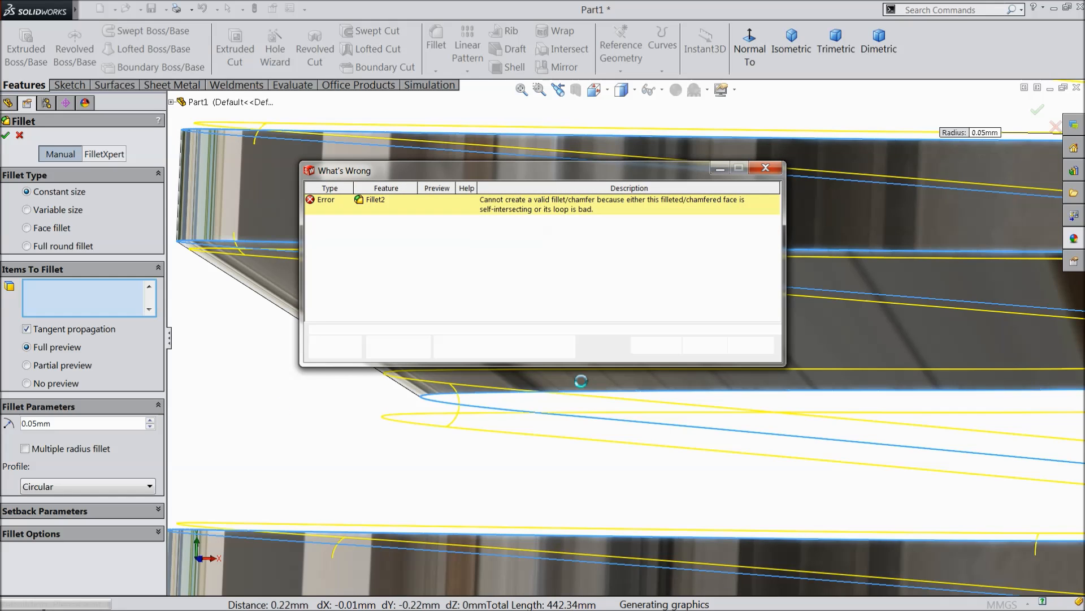
pyautogui.click(705, 344)
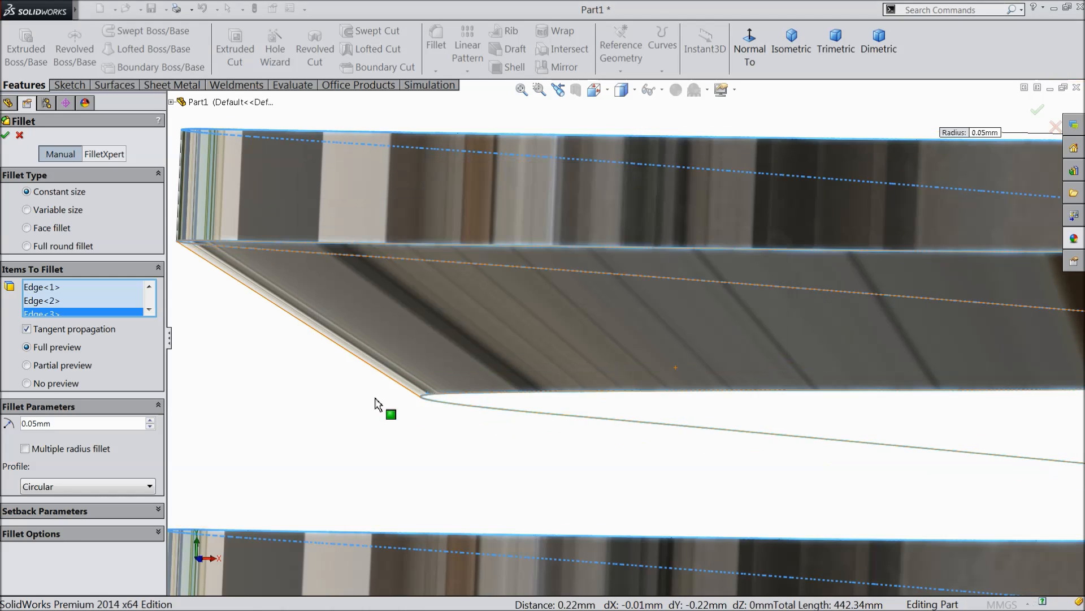
# Remove the thread's root edge from the fillet selection and create the 0.05 mm fillet on the two crest edges
pyautogui.rightClick(57, 316)
pyautogui.click(77, 338)
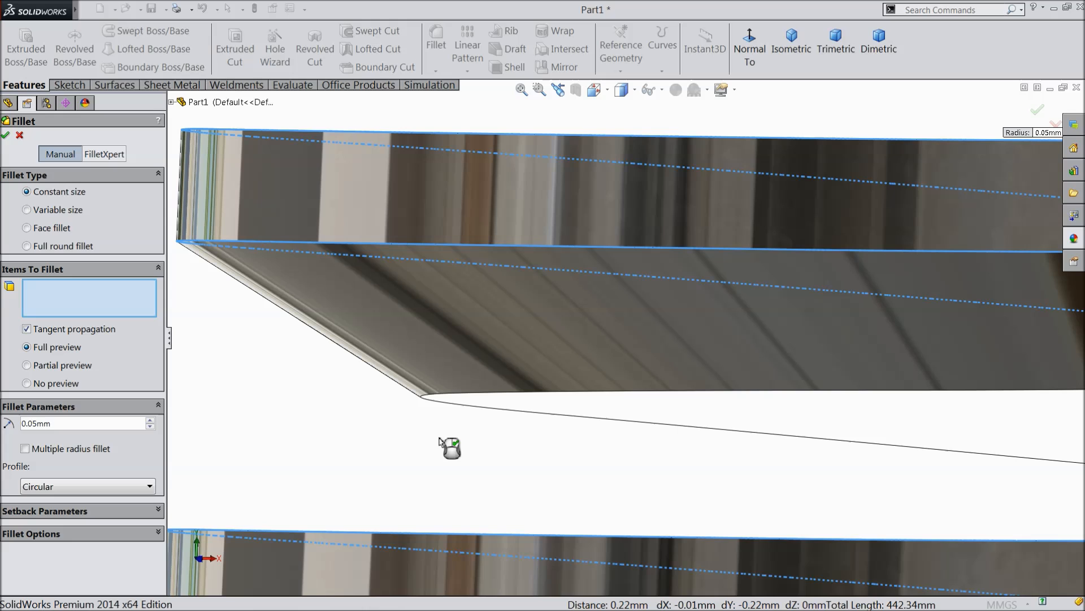
pyautogui.click(5, 135)
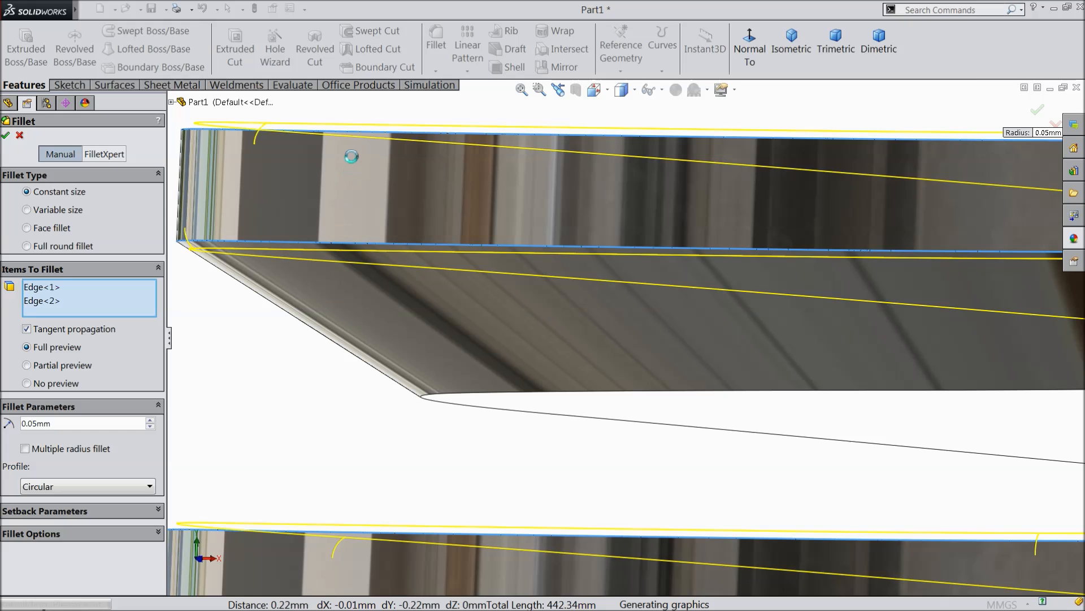
# Fillet the upper helical crest edge of the original leg's thread with a 0.05 mm radius
pyautogui.scroll(10, 513, 320)
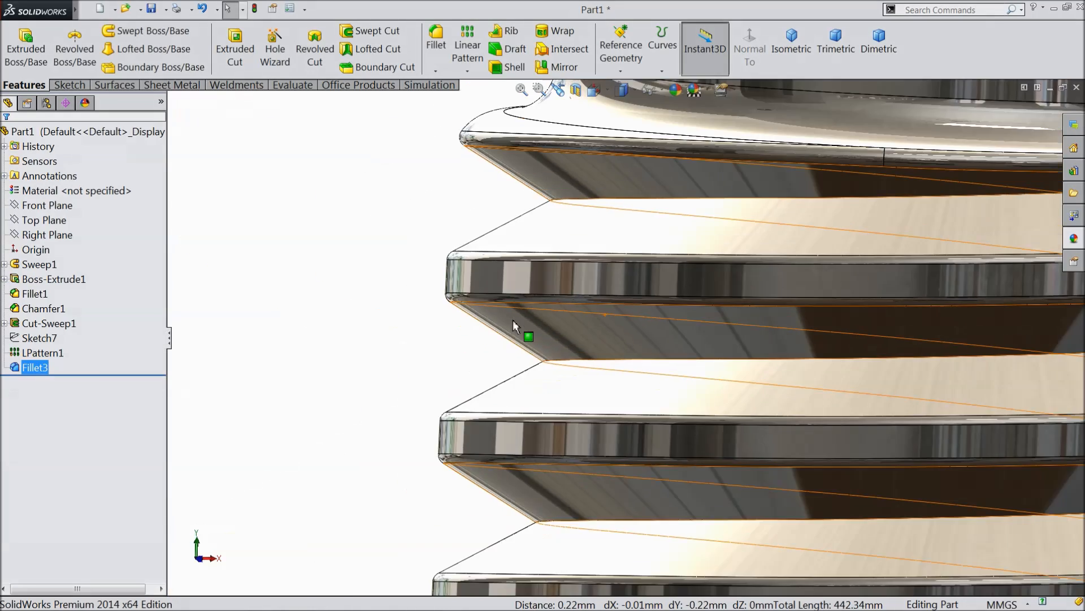
pyautogui.scroll(8, 477, 343)
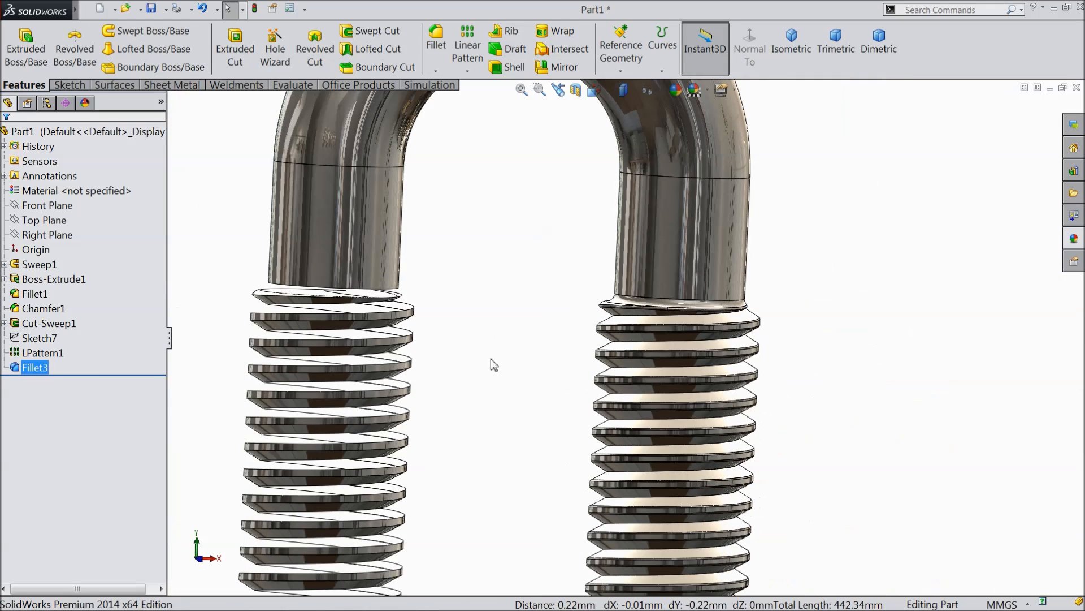
pyautogui.scroll(-5, 514, 418)
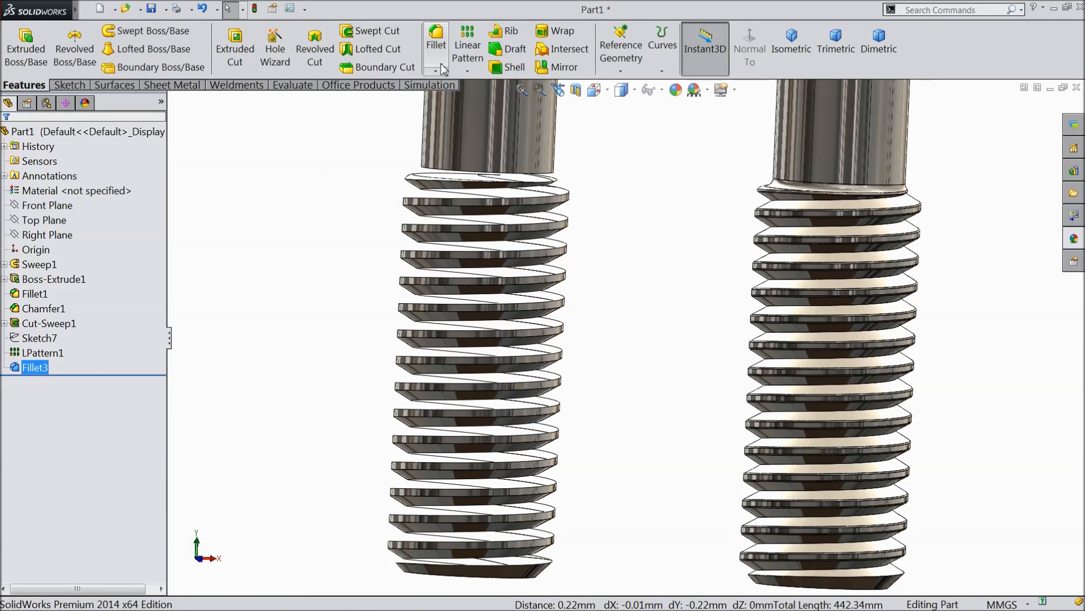
pyautogui.click(436, 45)
pyautogui.scroll(-5, 501, 305)
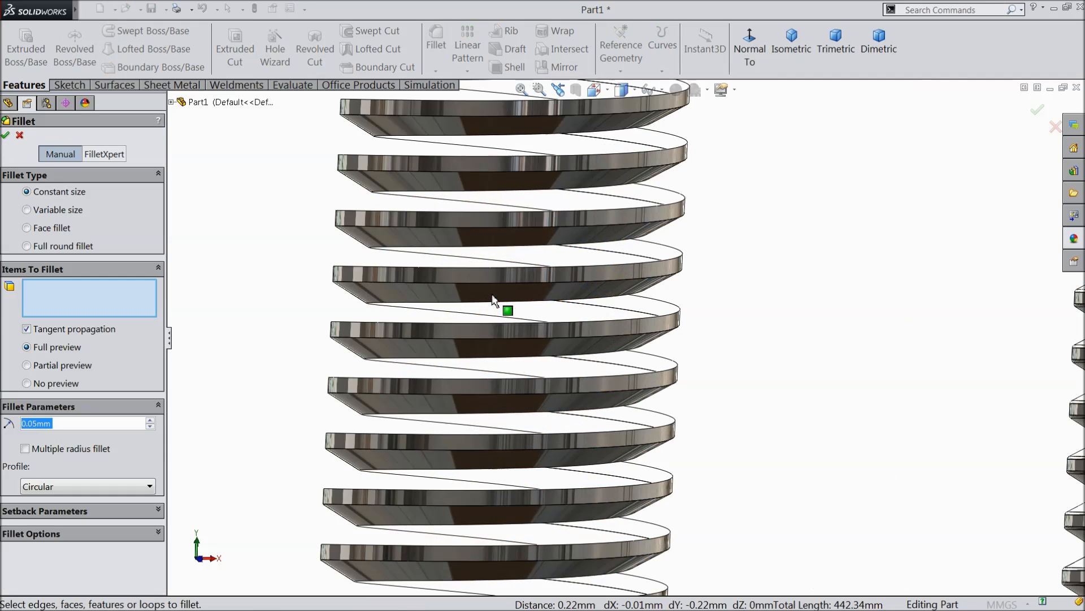
pyautogui.click(398, 273)
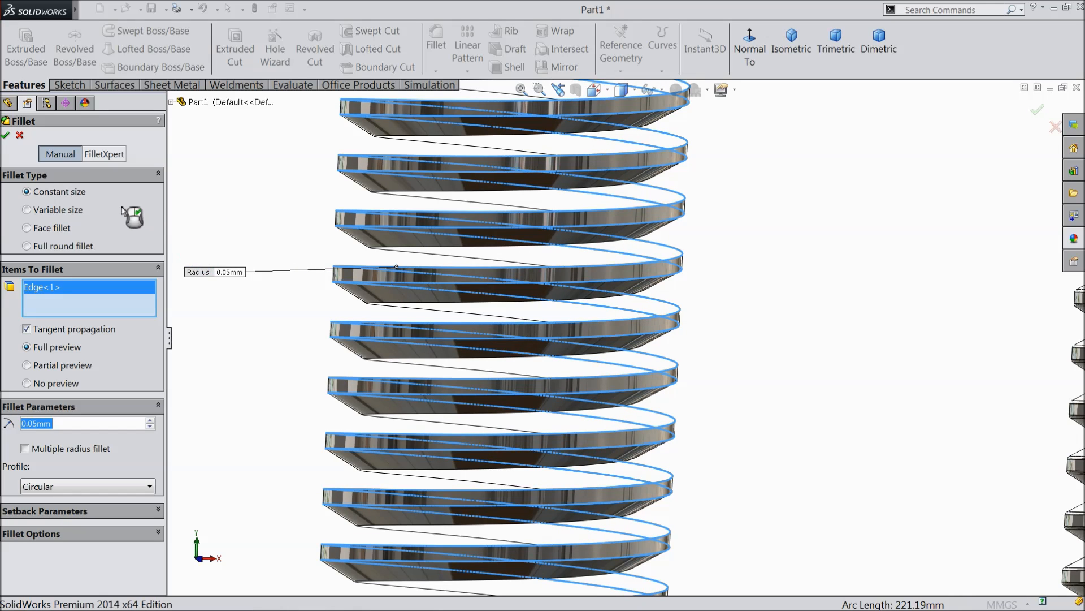
pyautogui.click(5, 135)
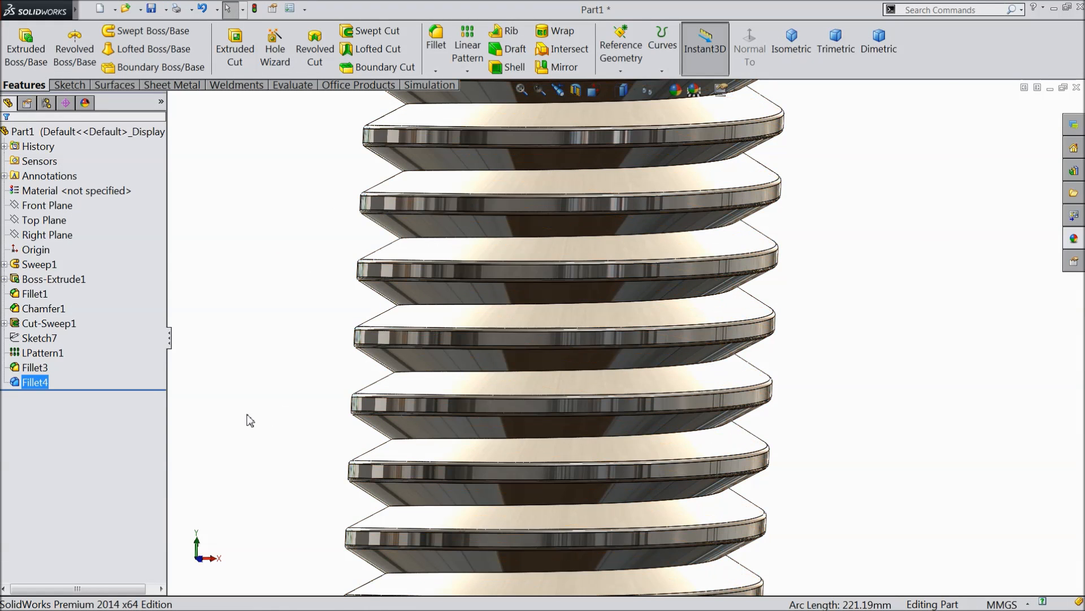
# Start saving the part to the Desktop and create a new folder there named "Rope Clamp"
pyautogui.press('f')
pyautogui.moveTo(255, 419); pyautogui.dragTo(322, 409, button='middle')
pyautogui.scroll(-3, 875, 173)
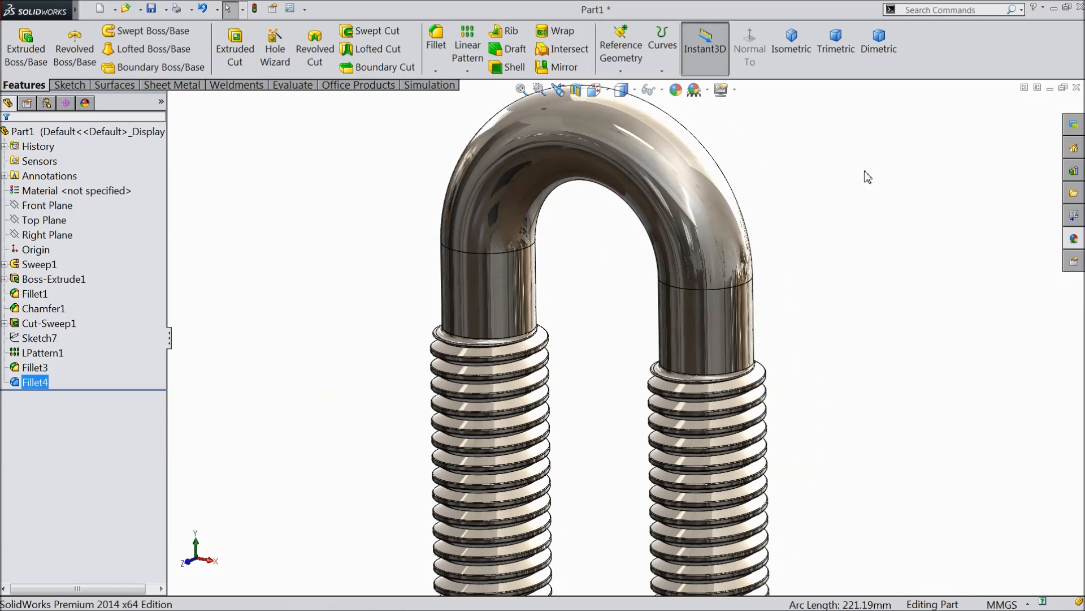
pyautogui.moveTo(778, 375); pyautogui.dragTo(763, 431, button='middle')
pyautogui.click(154, 10)
pyautogui.click(408, 245)
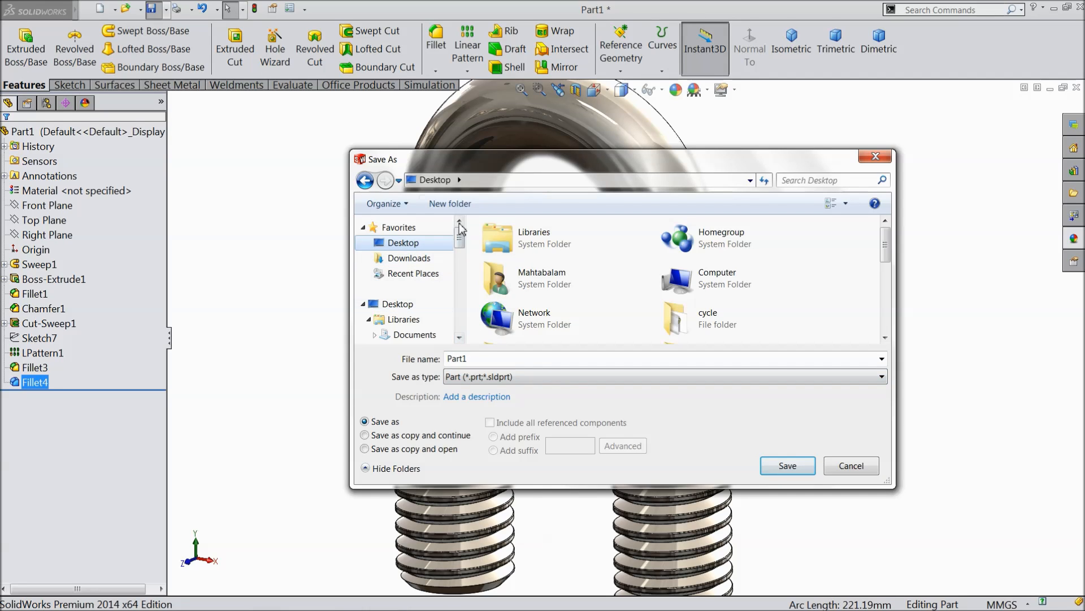
pyautogui.click(450, 204)
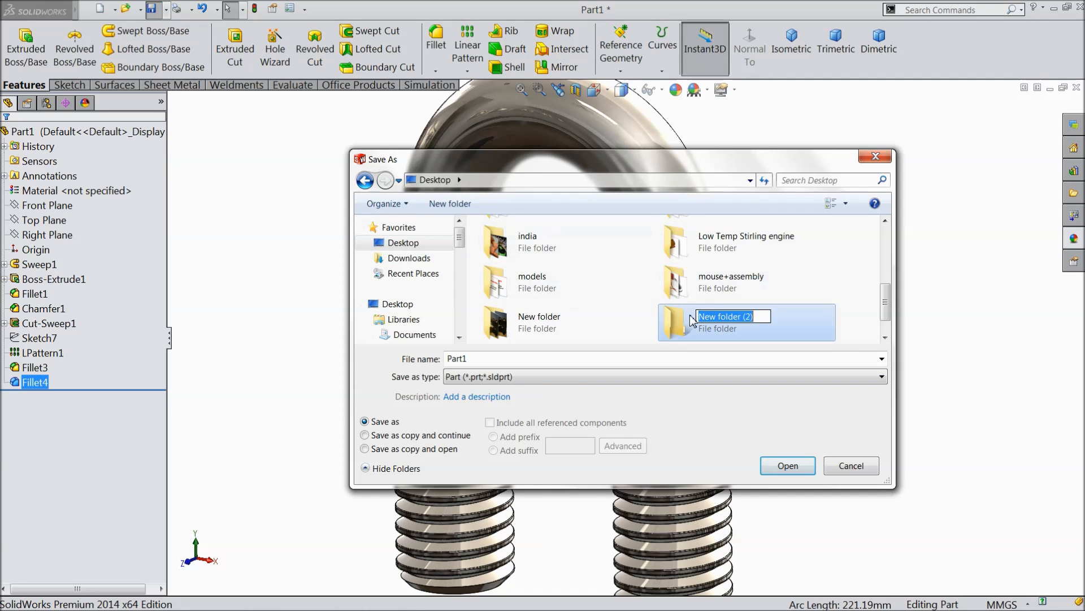
pyautogui.write('Rope Clamp')
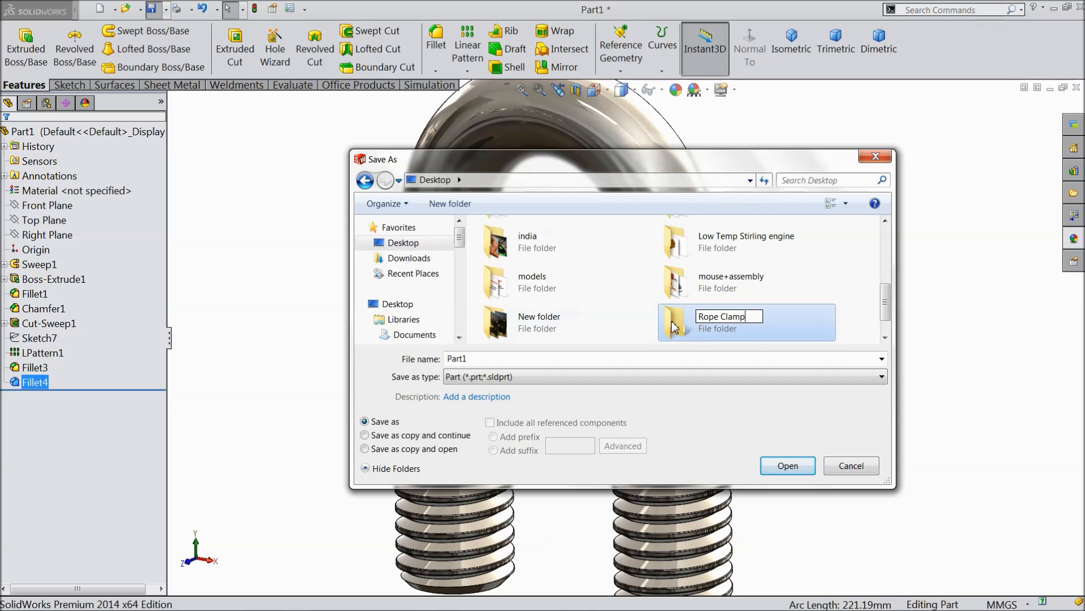
pyautogui.press('Return')
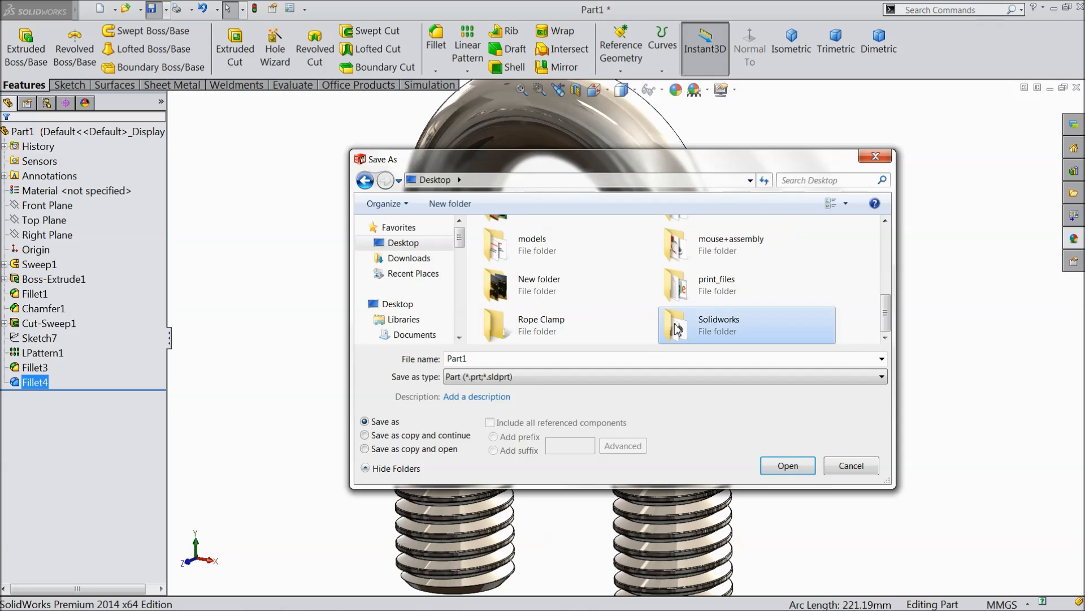
# Save the part in the Rope Clamp folder as "1.Bracket M5"
pyautogui.doubleClick(552, 334)
pyautogui.doubleClick(488, 356)
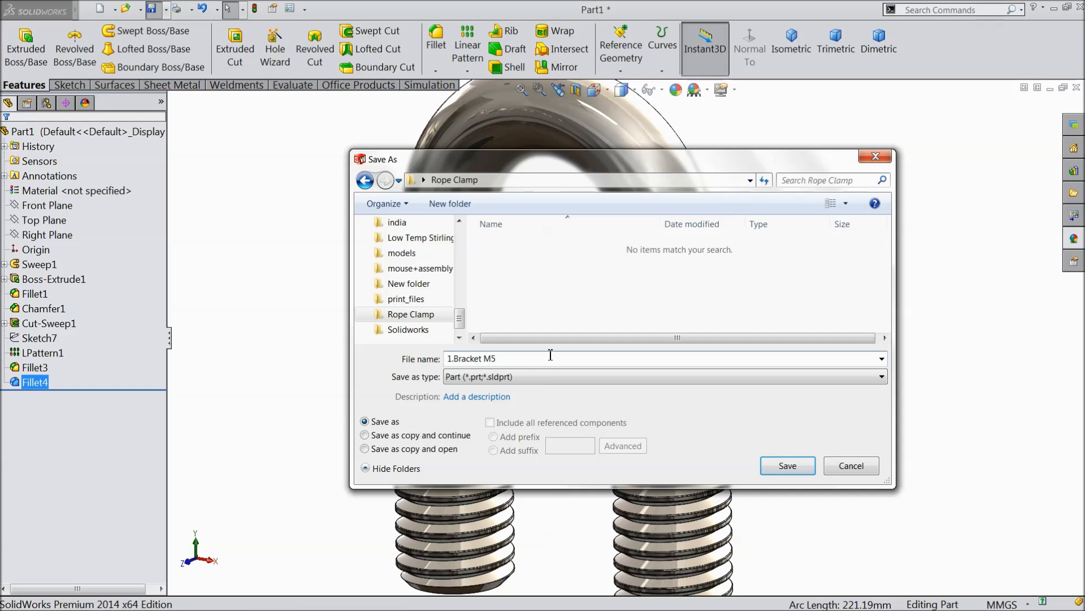
pyautogui.click(786, 466)
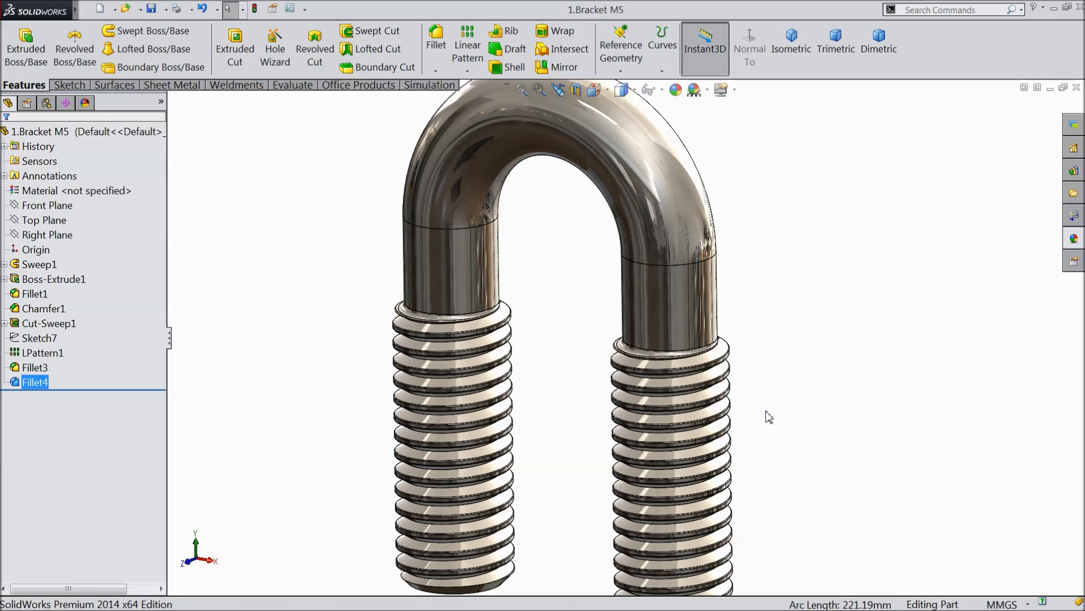
# Save the finished U-bolt bracket part again
pyautogui.moveTo(766, 417)
pyautogui.mouseDown(button='middle')
pyautogui.moveTo(788, 373)
pyautogui.moveTo(784, 424)
pyautogui.moveTo(776, 420)
pyautogui.mouseUp(button='middle')
pyautogui.scroll(2, 776, 420)
pyautogui.click(151, 9)
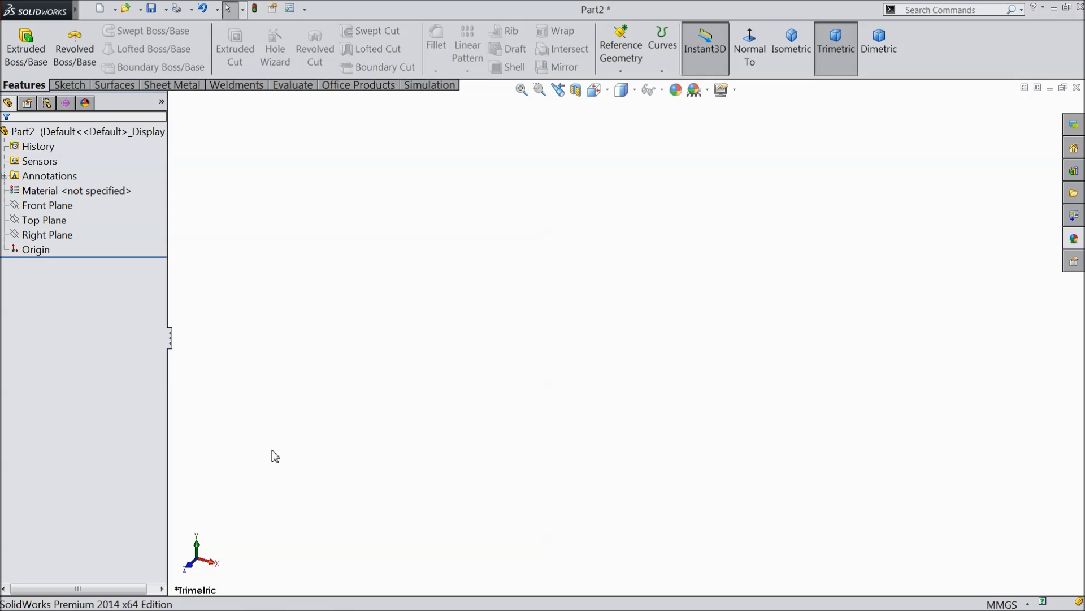
# Start a sketch on the new part's Front Plane and draw a vertical centerline upward from the origin
pyautogui.click(47, 205)
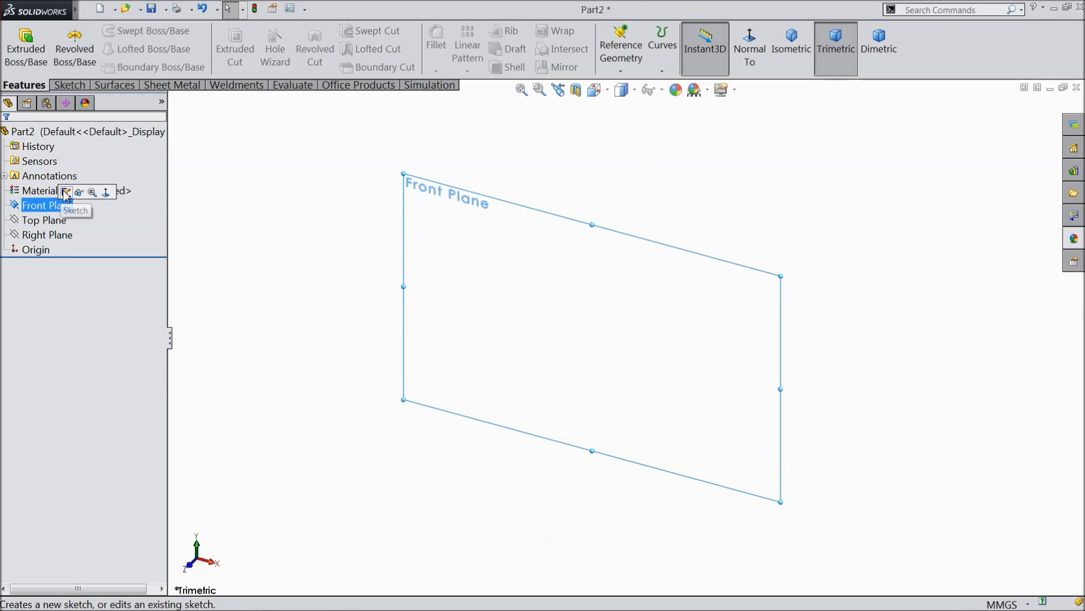
pyautogui.click(66, 193)
pyautogui.click(67, 204)
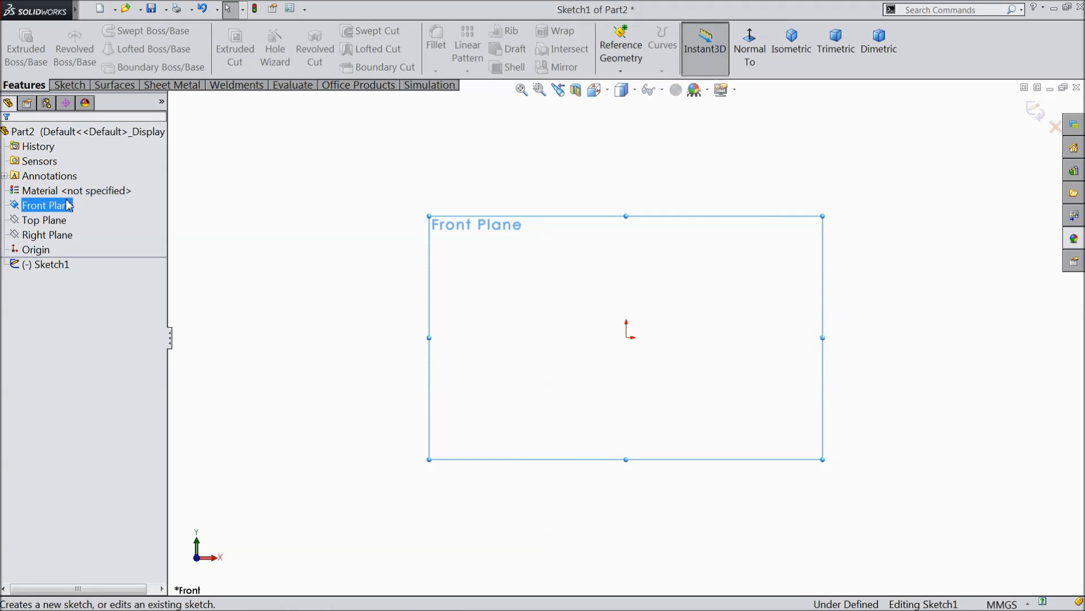
pyautogui.click(70, 85)
pyautogui.click(97, 30)
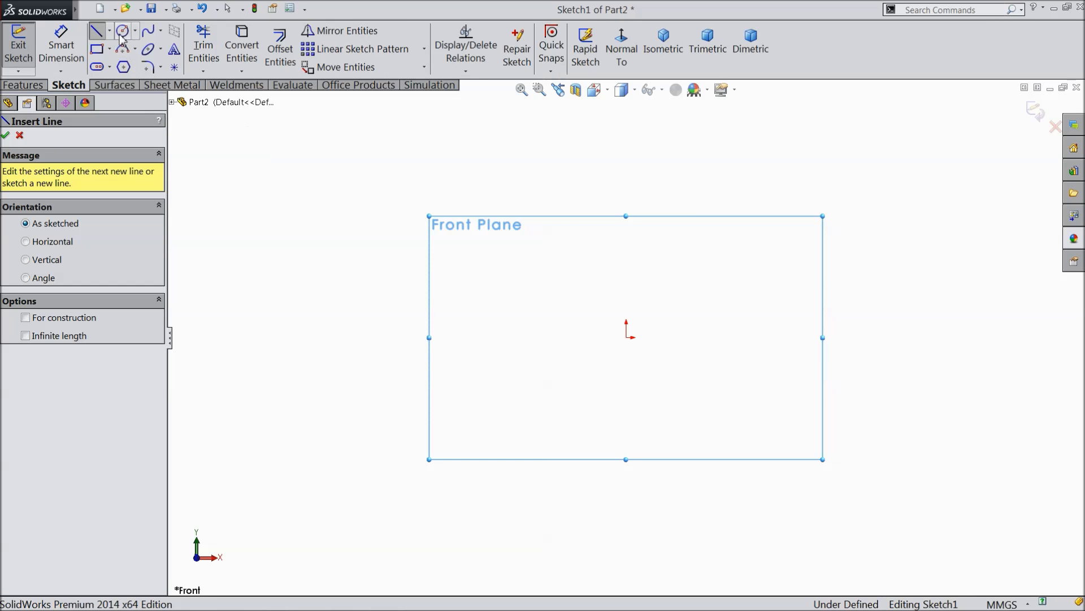
pyautogui.click(109, 31)
pyautogui.click(127, 66)
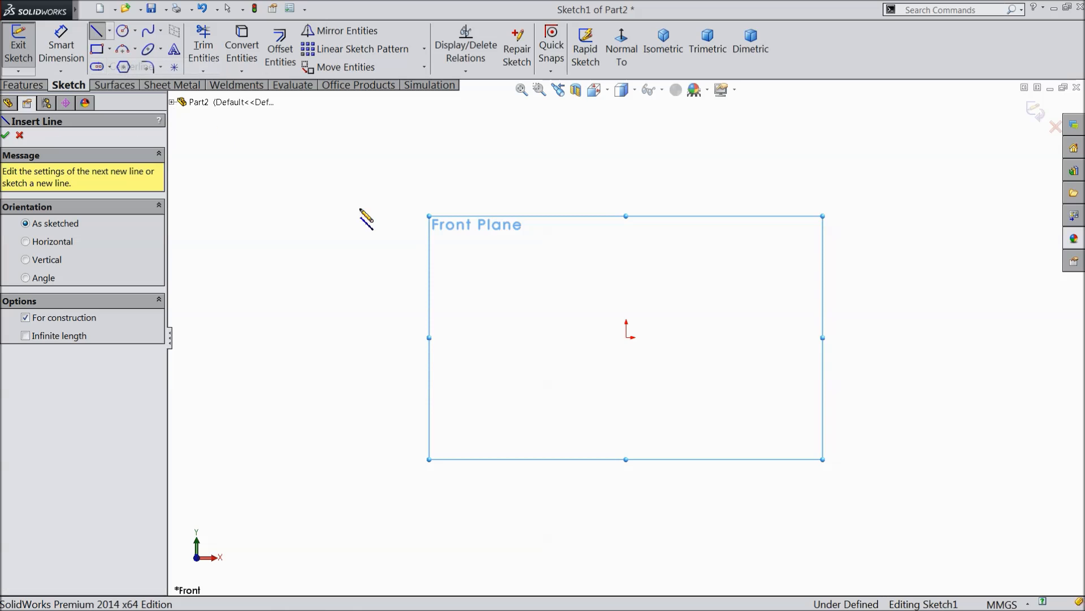
pyautogui.click(627, 337)
pyautogui.click(625, 163)
pyautogui.rightClick(652, 155)
pyautogui.click(681, 121)
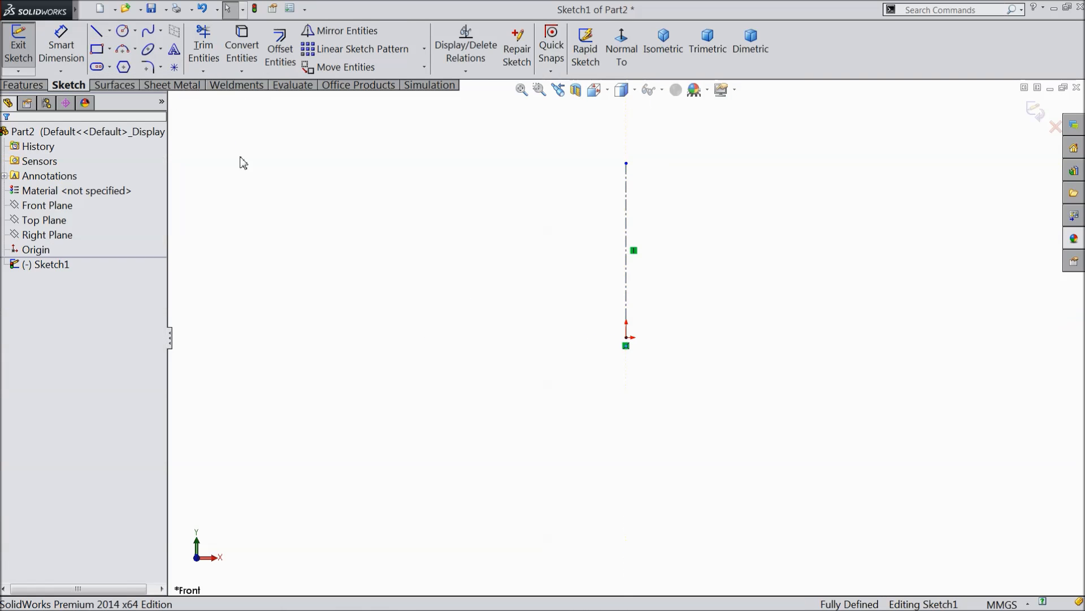
# Draw a closed trapezoid around the centerline, its base through the origin, its shorter edge through the centerline's upper end, and the right side about 80 mm long
pyautogui.click(103, 33)
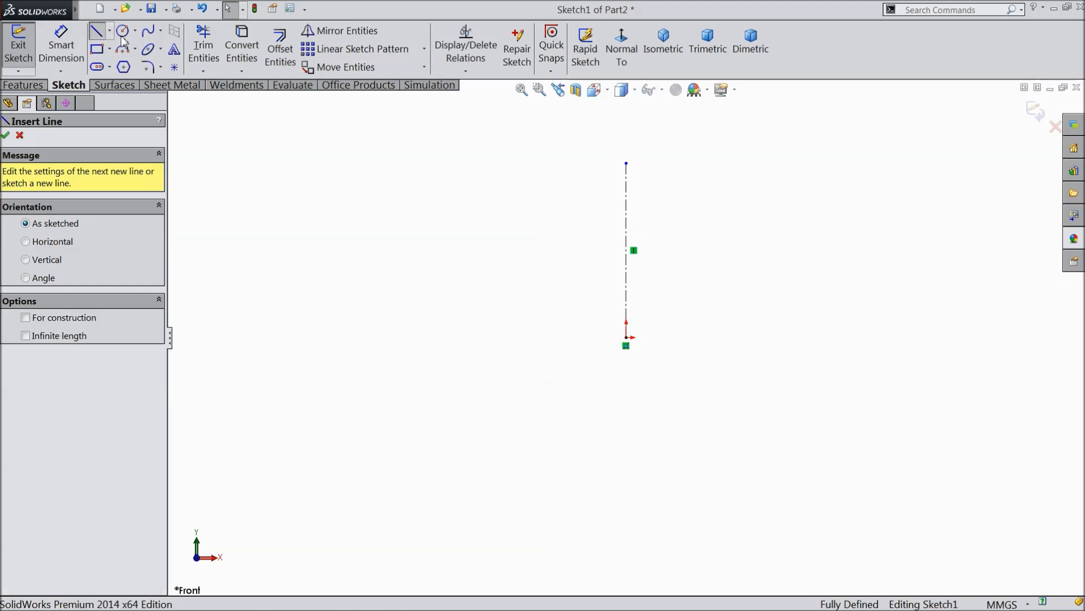
pyautogui.click(755, 338)
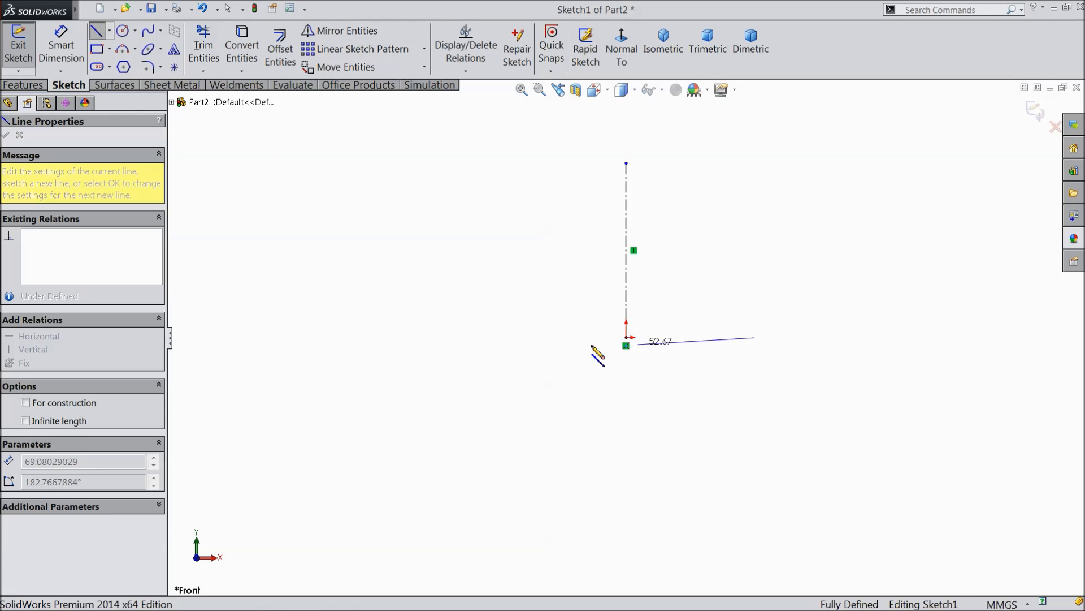
pyautogui.click(480, 337)
pyautogui.click(519, 164)
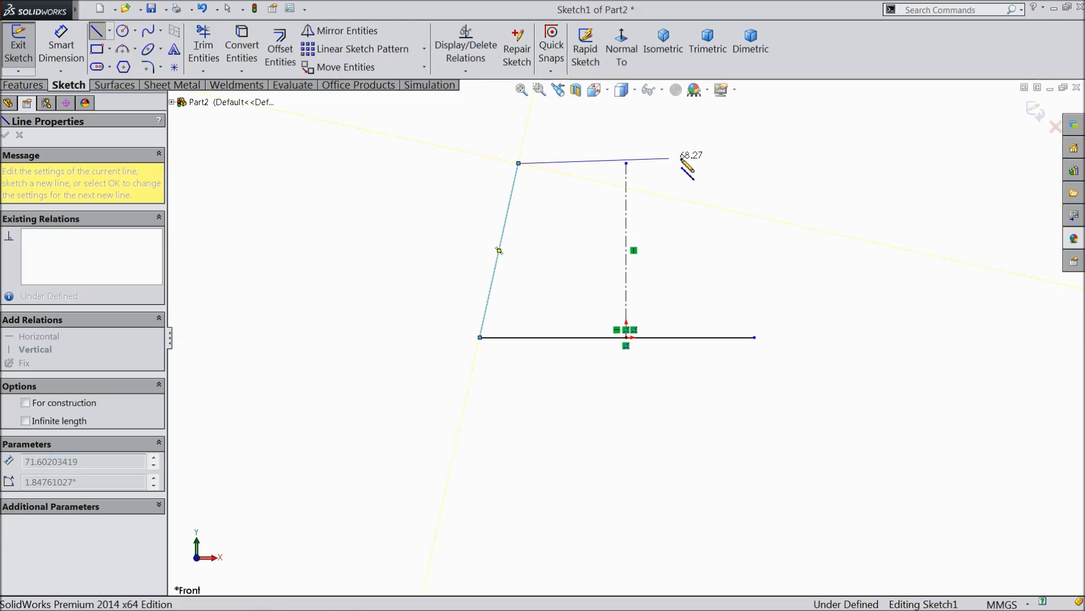
pyautogui.click(728, 164)
pyautogui.click(755, 337)
pyautogui.rightClick(797, 303)
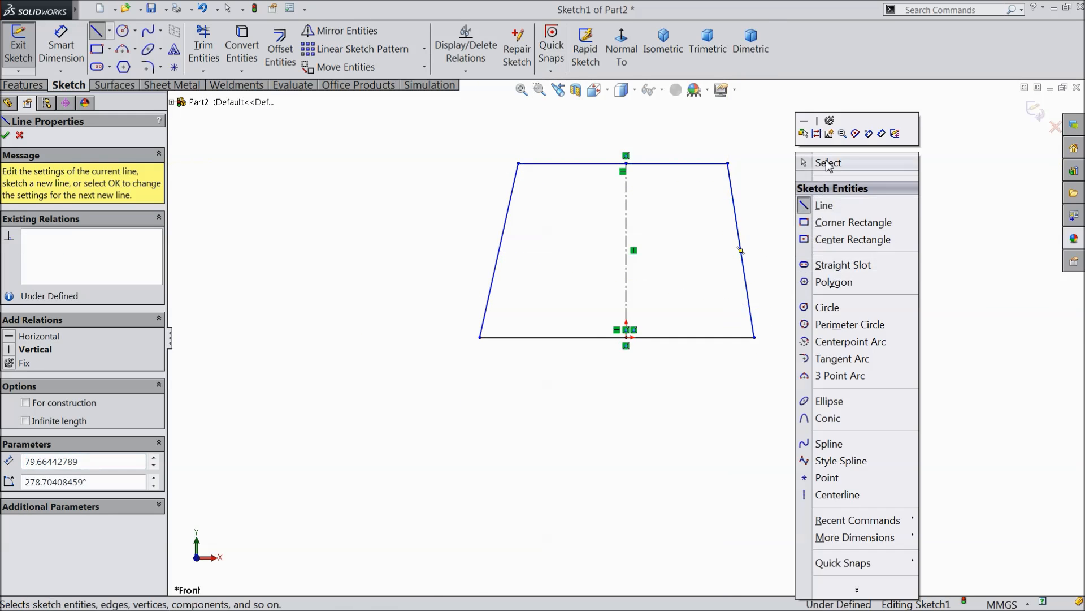
pyautogui.click(828, 163)
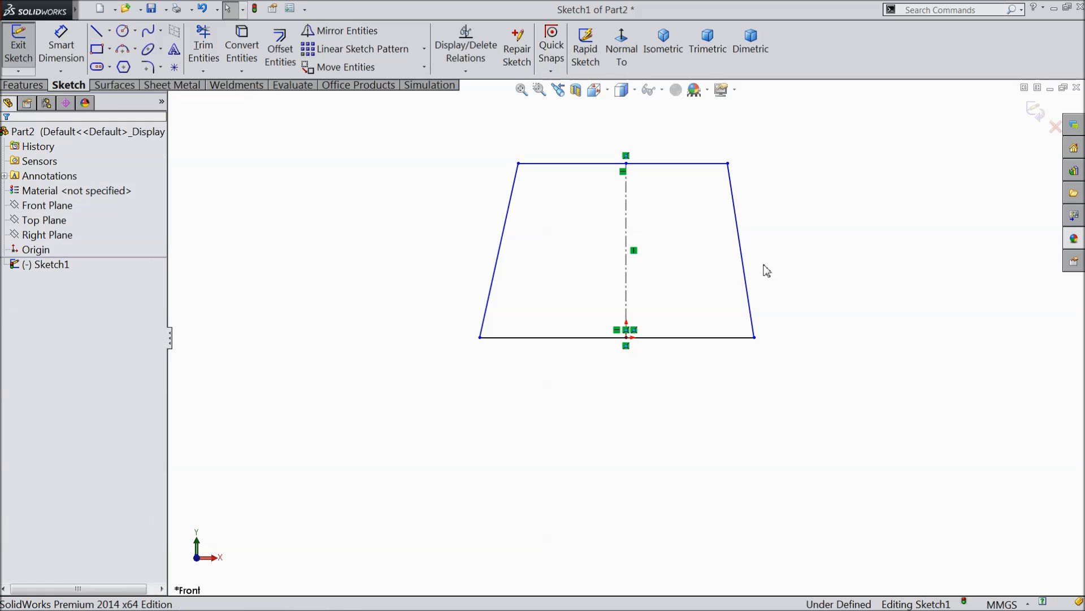
# Make the origin the midpoint of the trapezoid's base and the two slanted sides symmetric about the centerline
pyautogui.click(627, 338)
pyautogui.keyDown('ctrl'); pyautogui.click(665, 338); pyautogui.keyUp('ctrl')
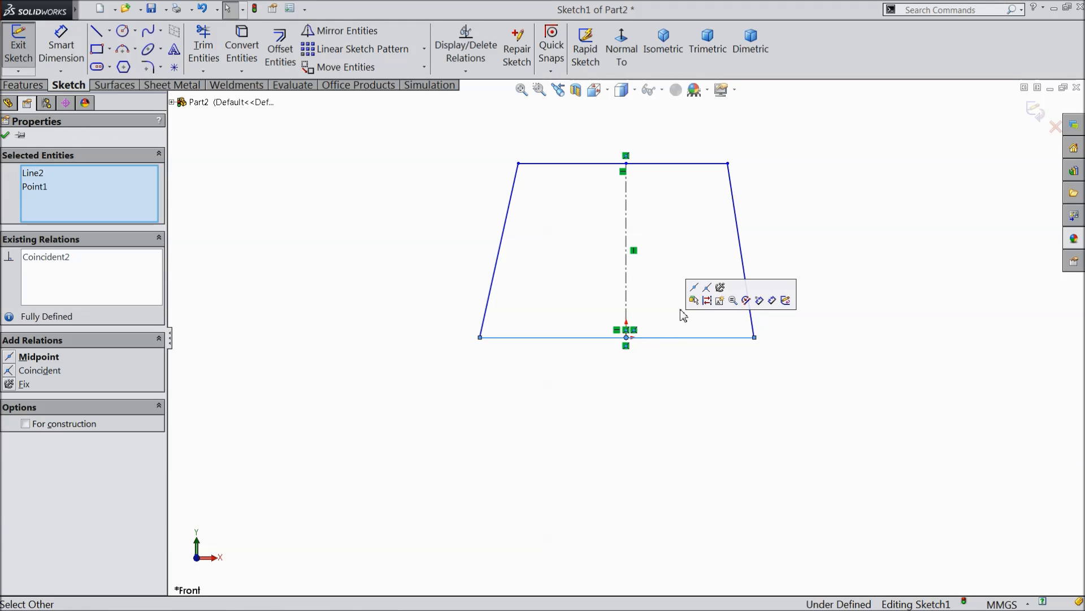
pyautogui.click(694, 287)
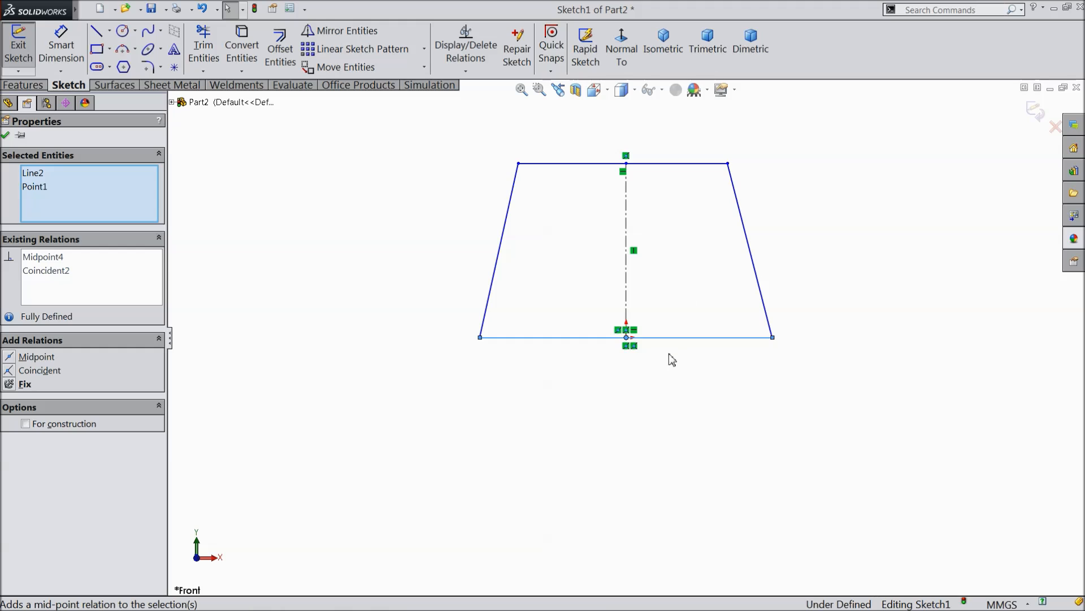
pyautogui.moveTo(764, 207); pyautogui.dragTo(455, 272)
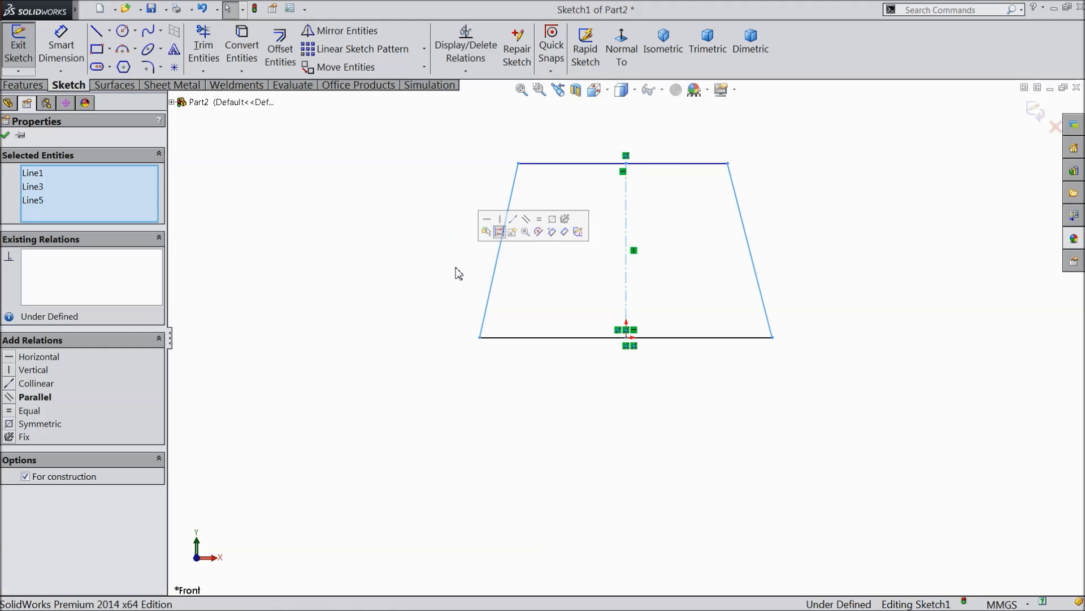
pyautogui.click(25, 425)
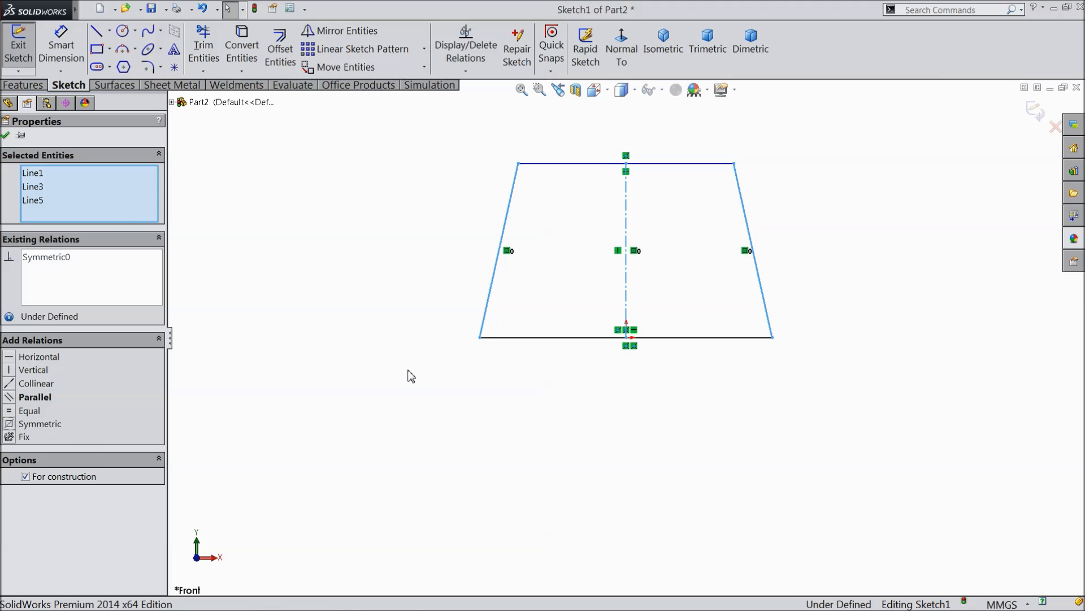
# Dimension the trapezoid's base to 13 mm and its upper edge to 12 mm
pyautogui.click(61, 45)
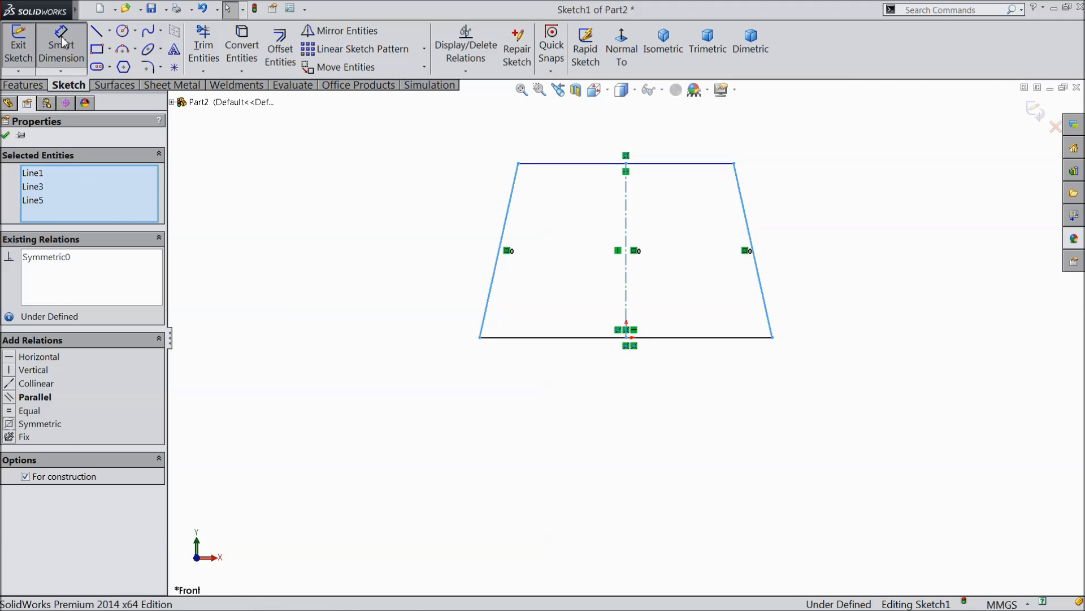
pyautogui.click(594, 338)
pyautogui.click(617, 434)
pyautogui.write('13')
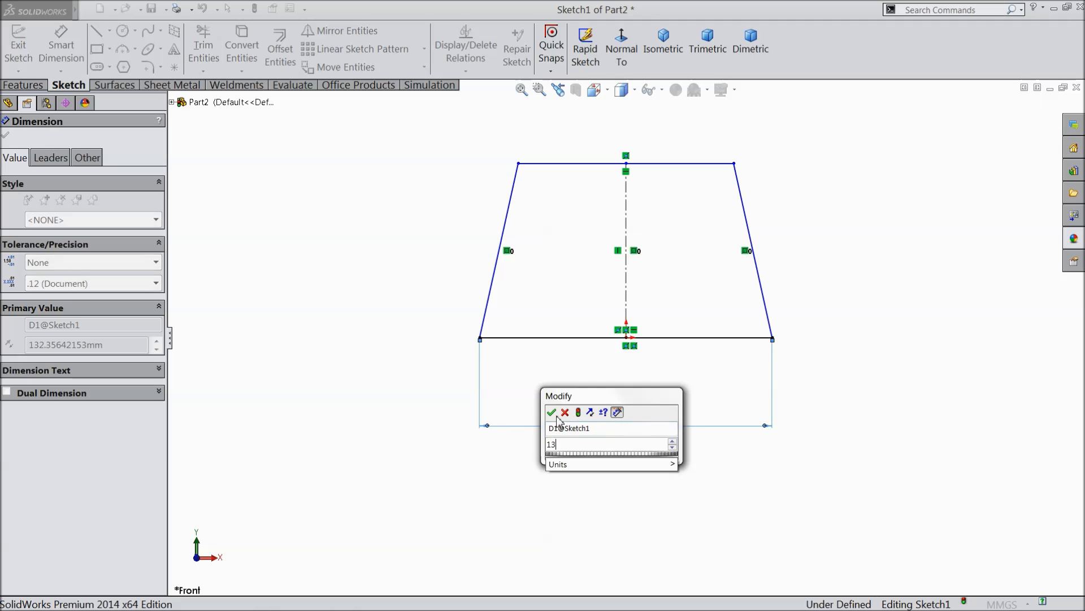
pyautogui.click(552, 414)
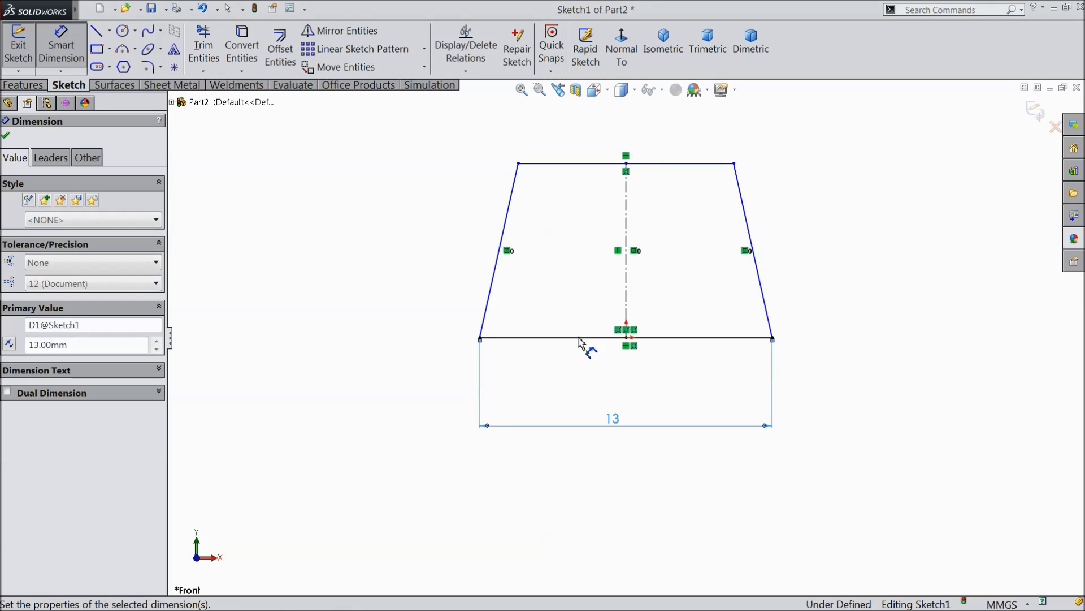
pyautogui.click(622, 164)
pyautogui.click(609, 139)
pyautogui.write('12')
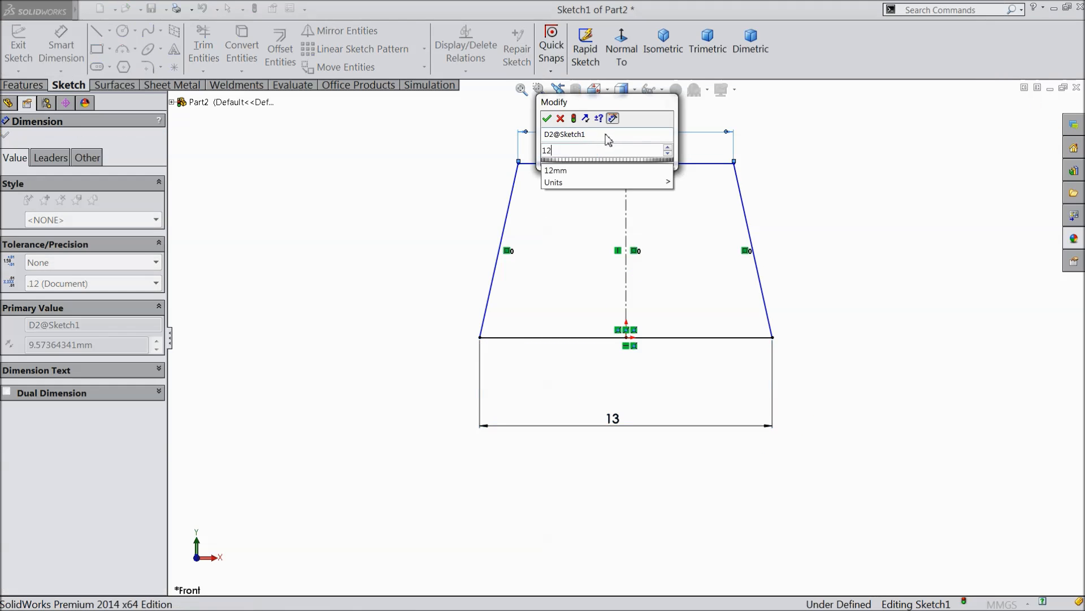
pyautogui.click(550, 119)
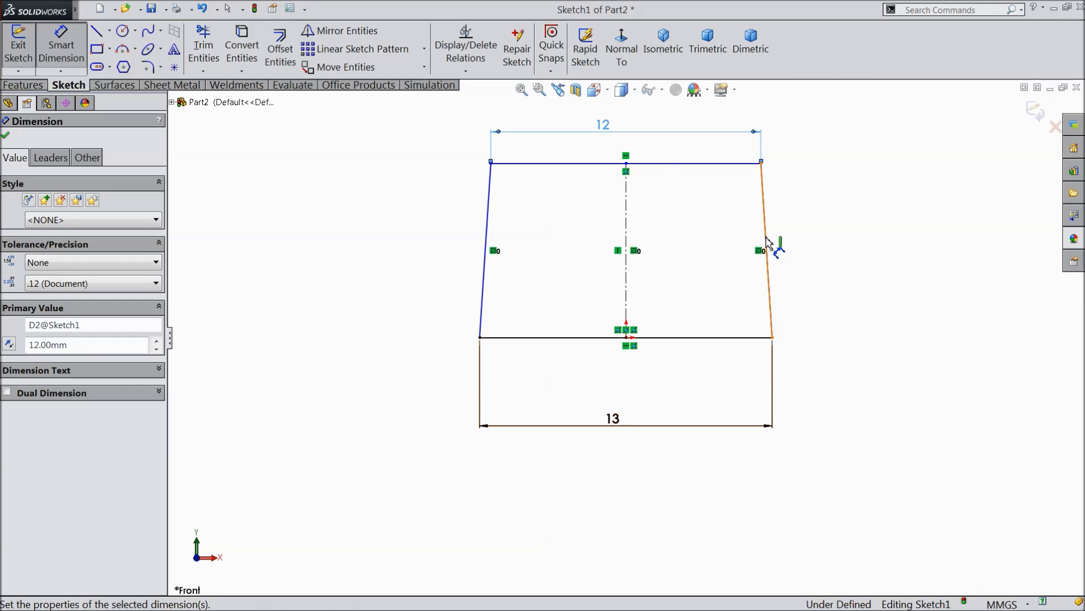
# Dimension the height between the trapezoid's two horizontal edges to 10 mm
pyautogui.click(655, 164)
pyautogui.click(687, 338)
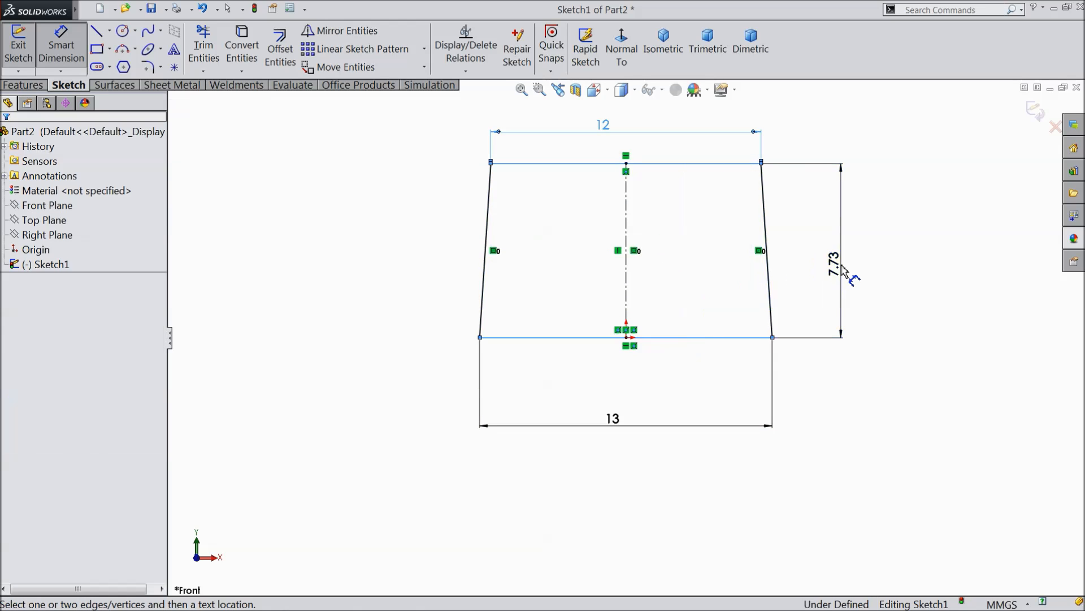
pyautogui.click(836, 263)
pyautogui.click(779, 251)
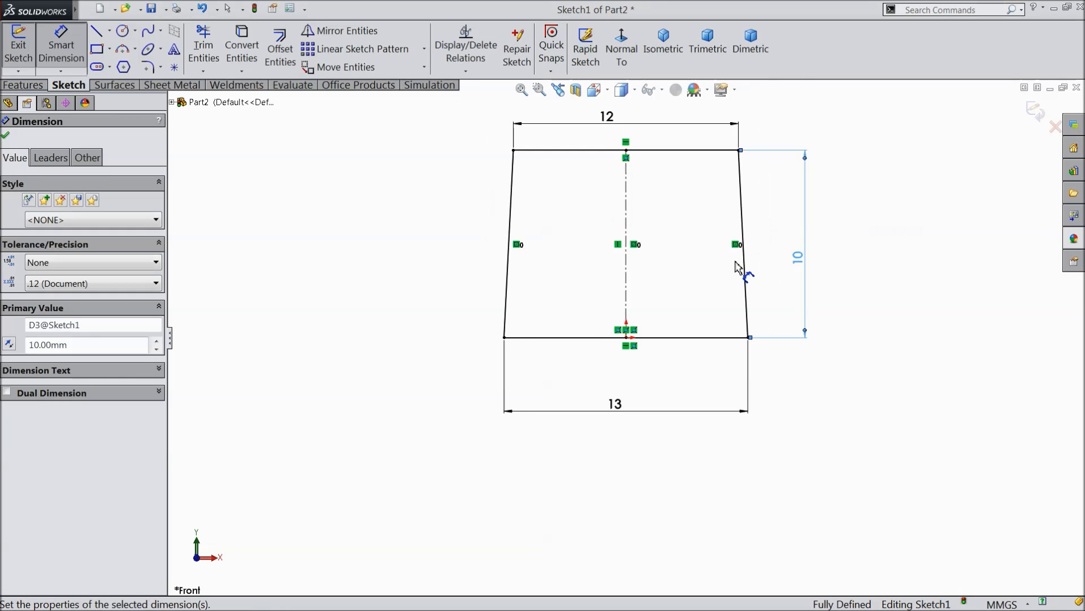
pyautogui.click(56, 52)
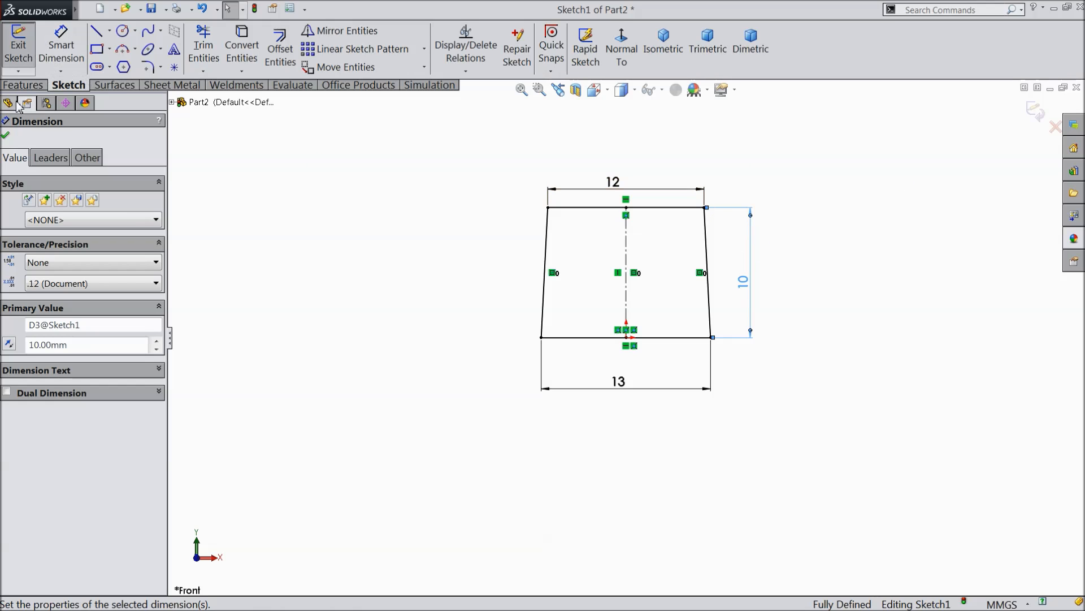
# Extrude the trapezoid 10 mm as a boss with the Mid Plane end condition
pyautogui.click(21, 87)
pyautogui.click(31, 65)
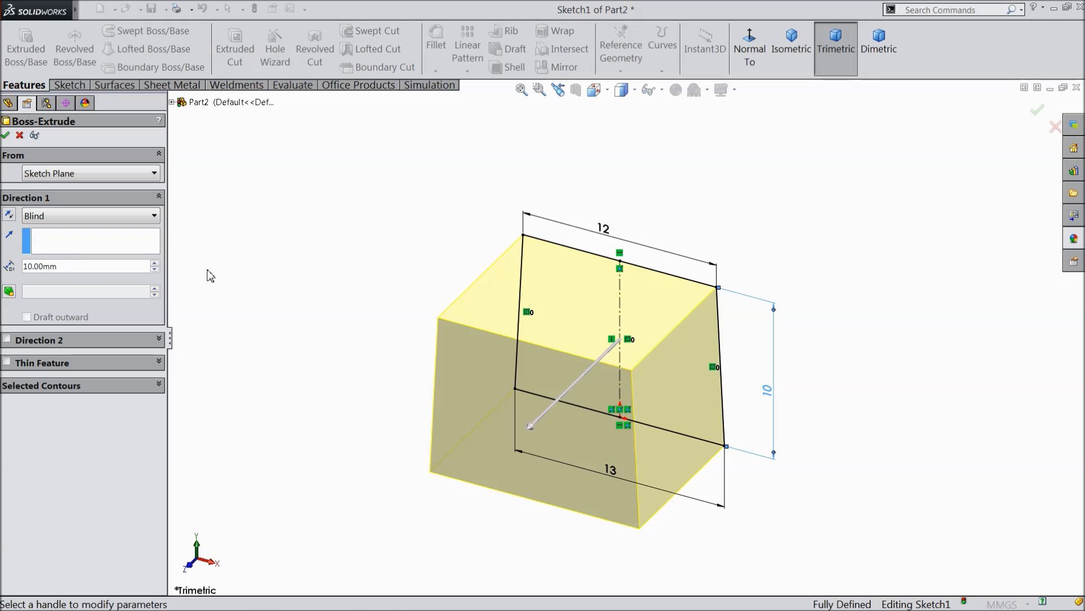
pyautogui.click(85, 221)
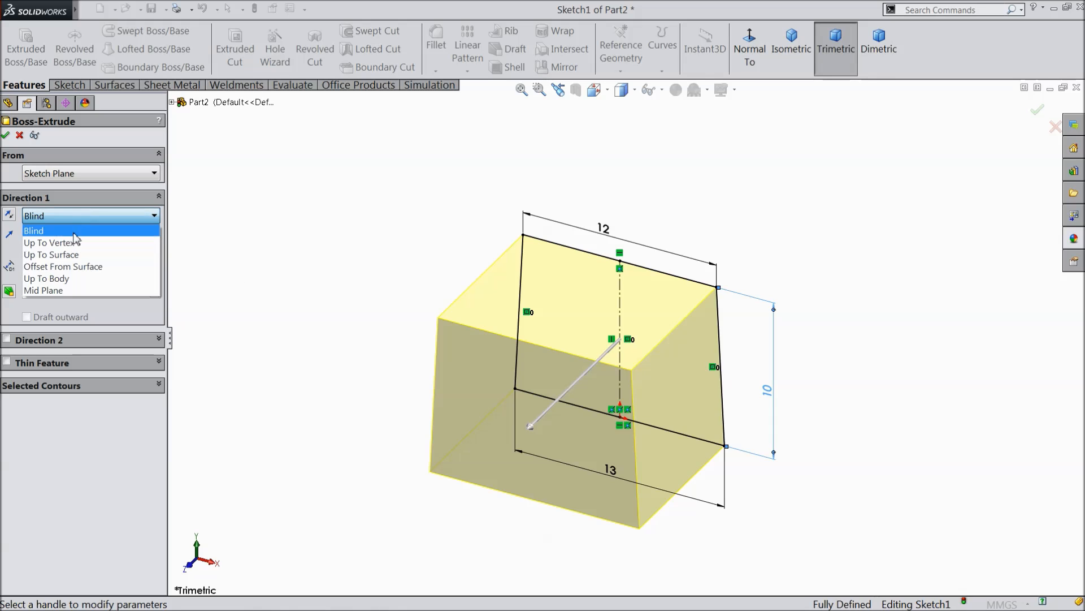
pyautogui.click(60, 293)
pyautogui.click(6, 136)
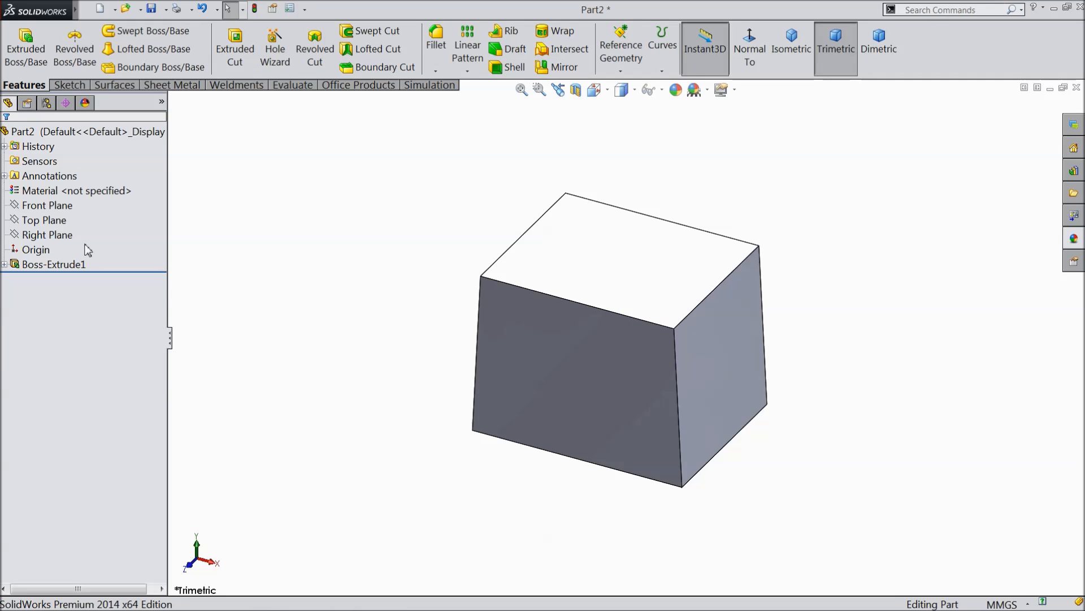
# Start a sketch on the Right Plane and draw a vertical centerline from the origin to the block's upper edge
pyautogui.click(62, 236)
pyautogui.click(158, 221)
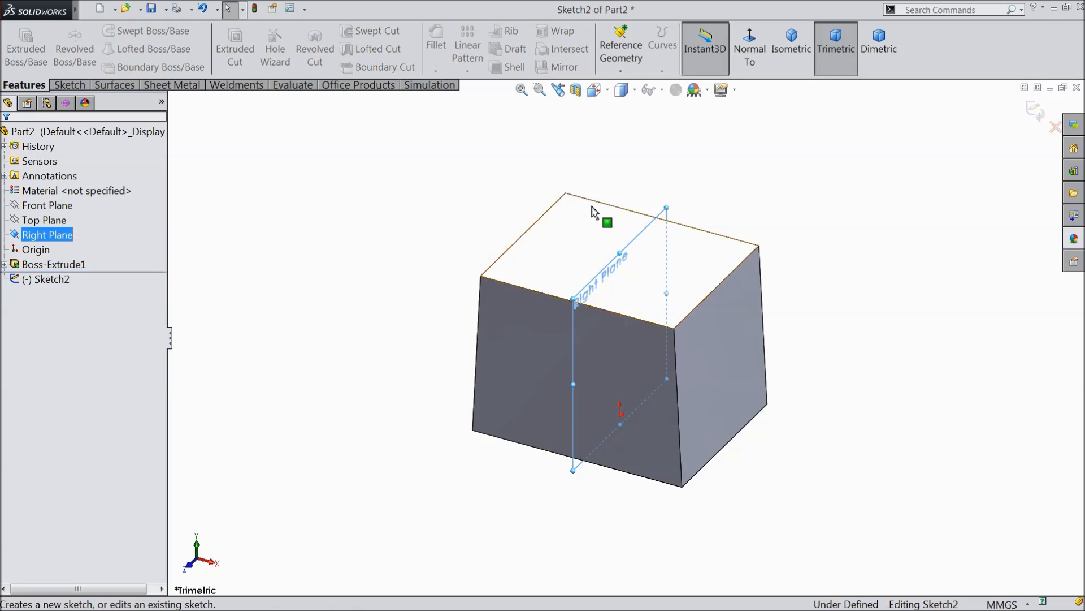
pyautogui.click(755, 62)
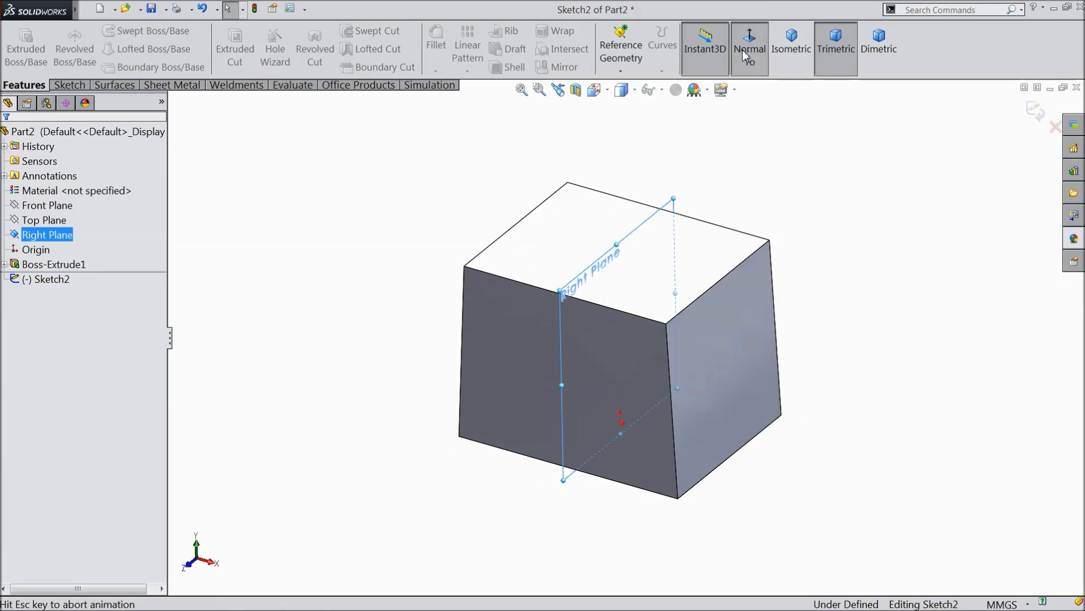
pyautogui.click(59, 86)
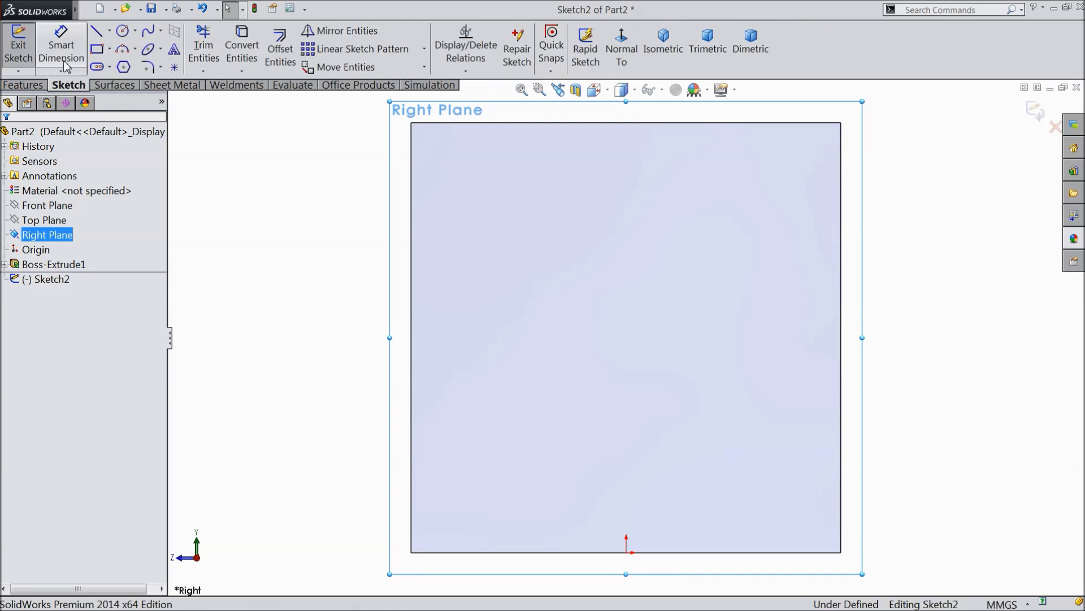
pyautogui.click(110, 31)
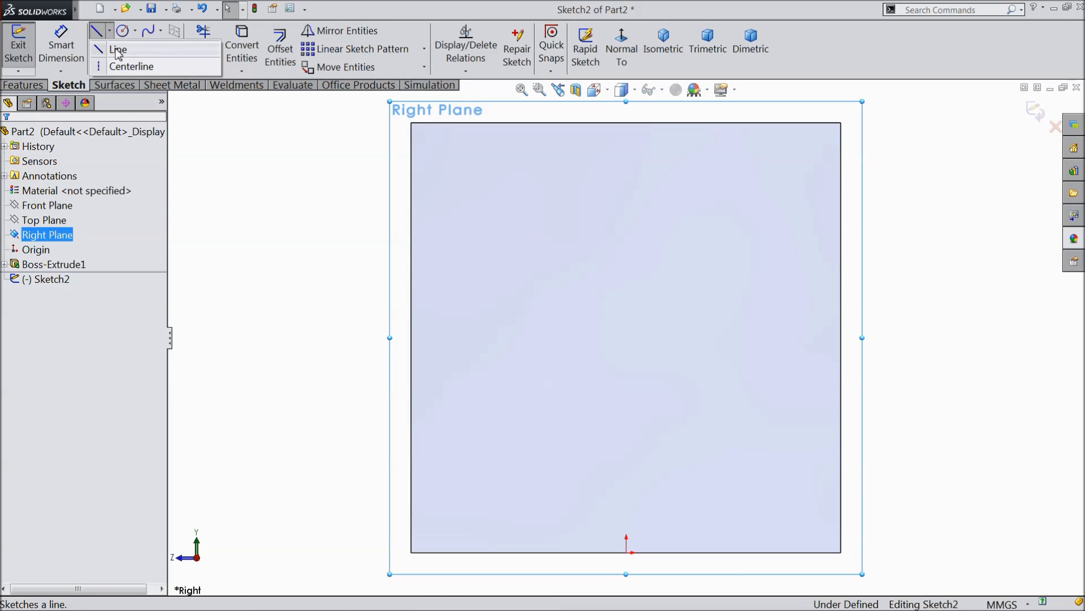
pyautogui.click(113, 67)
pyautogui.press('z')
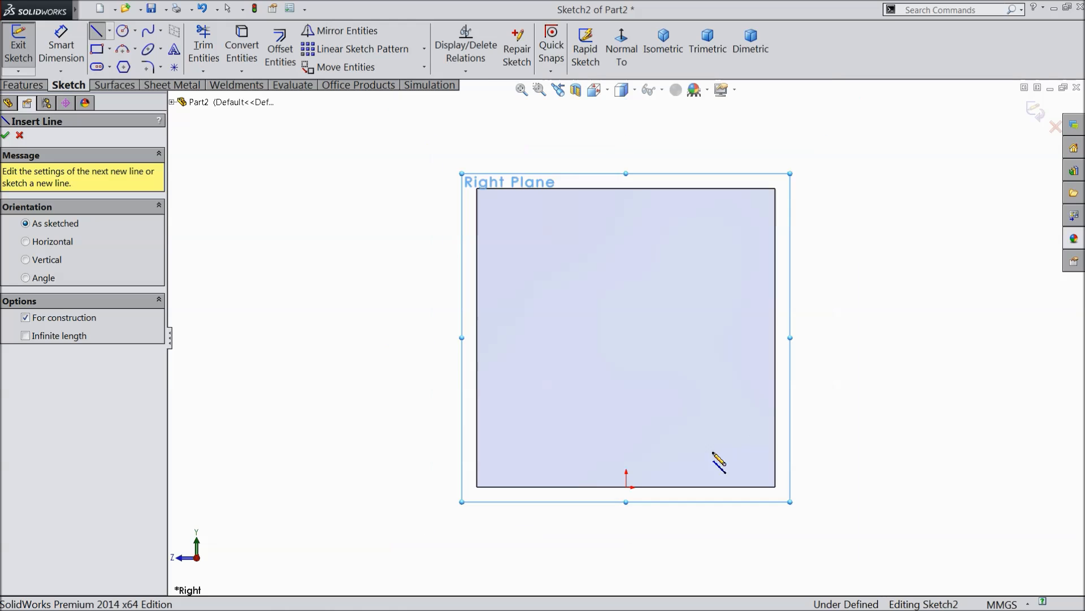
pyautogui.click(625, 486)
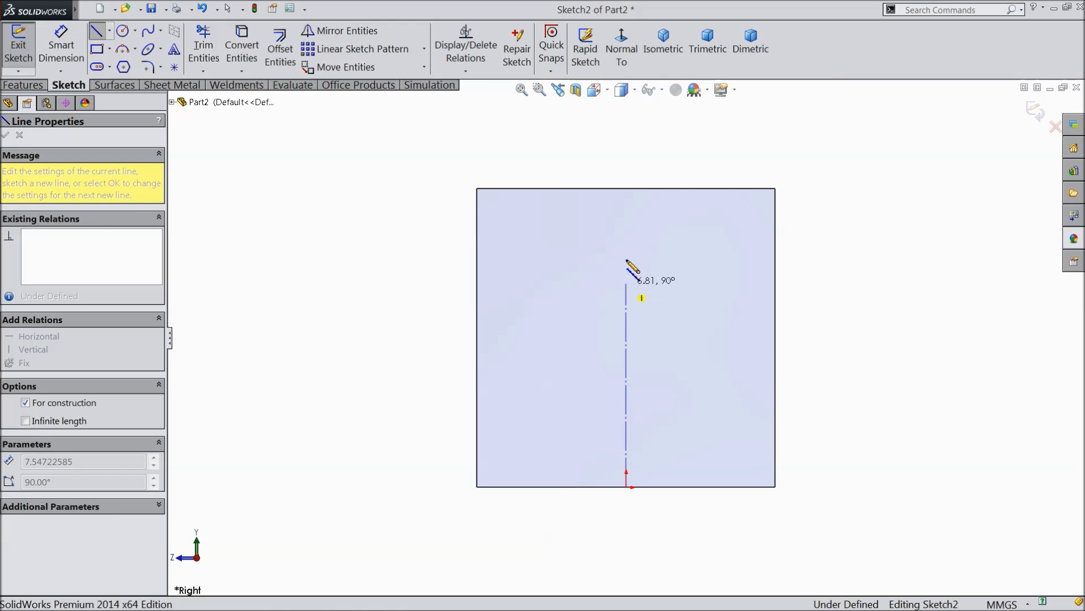
pyautogui.click(625, 188)
pyautogui.rightClick(627, 112)
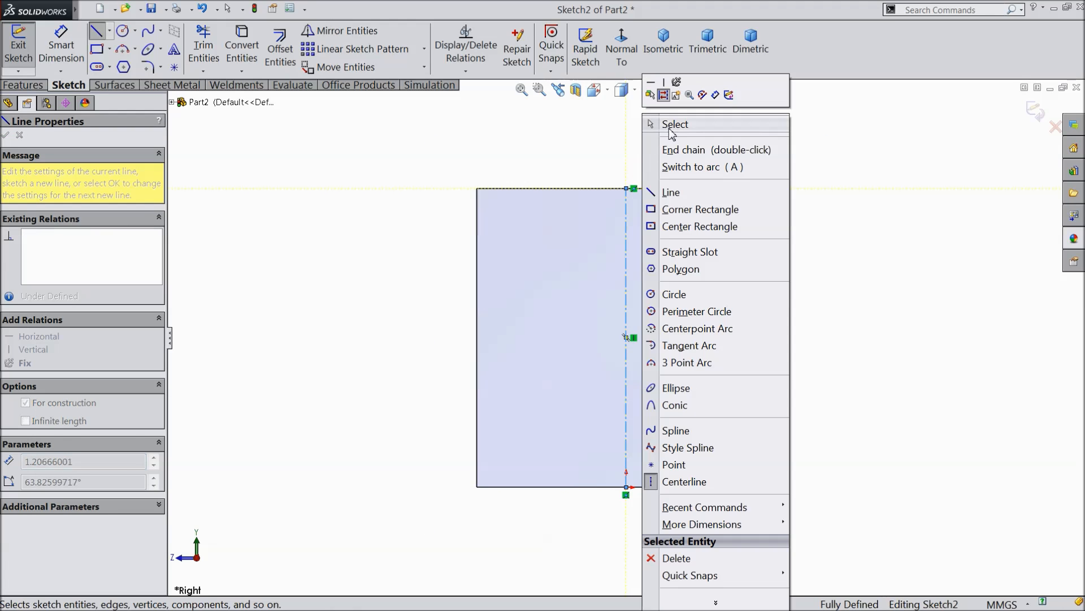
pyautogui.click(666, 121)
# Draw a closed triangle along the block's left side, from the lower corner to the upper edge about 3.1 mm from the centerline
pyautogui.click(96, 31)
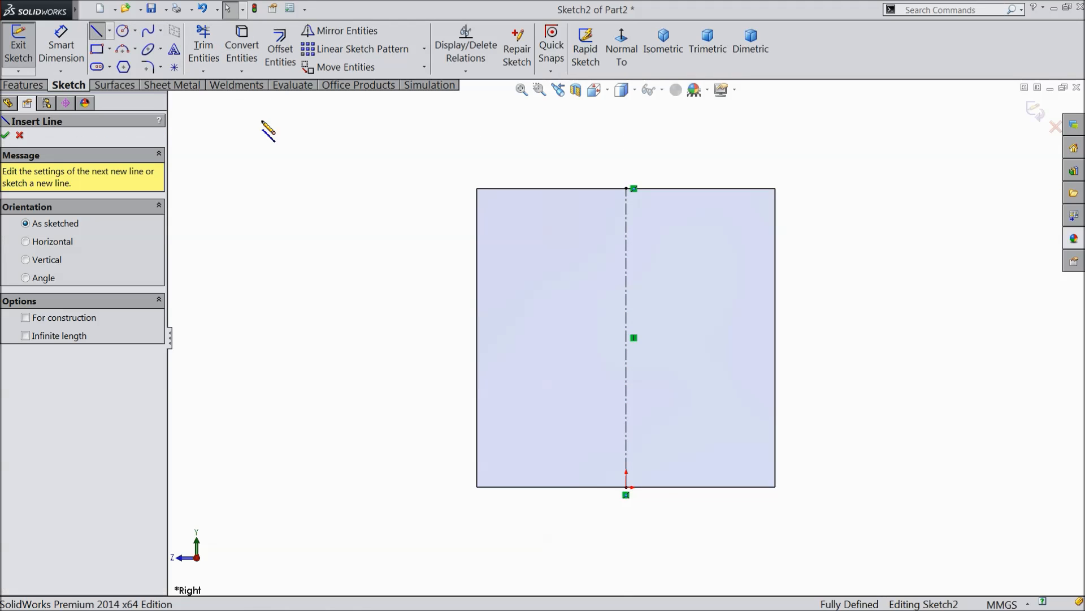
pyautogui.click(477, 487)
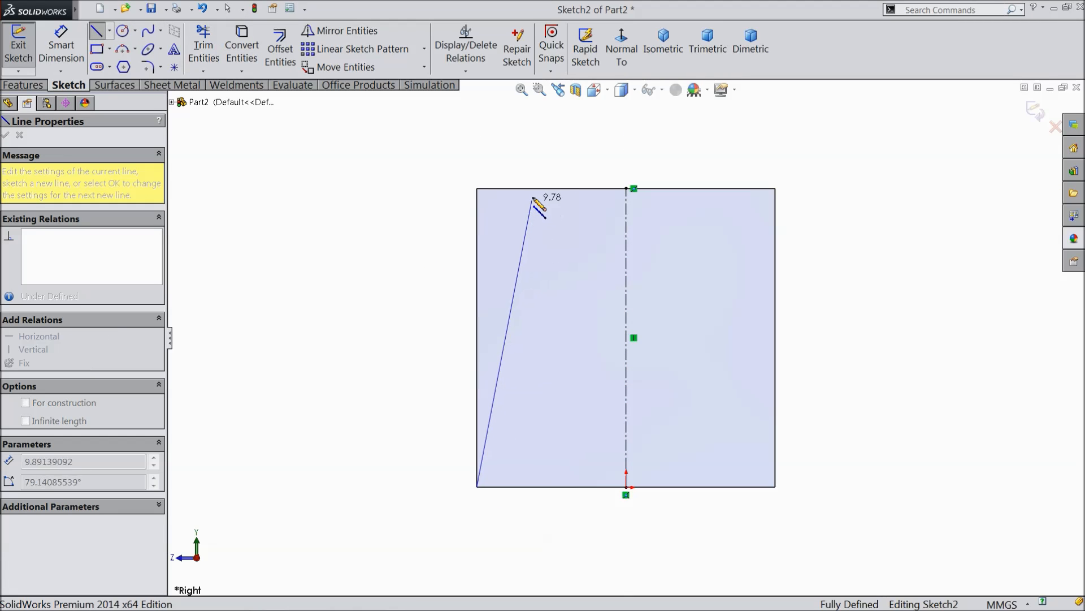
pyautogui.click(535, 189)
pyautogui.click(477, 188)
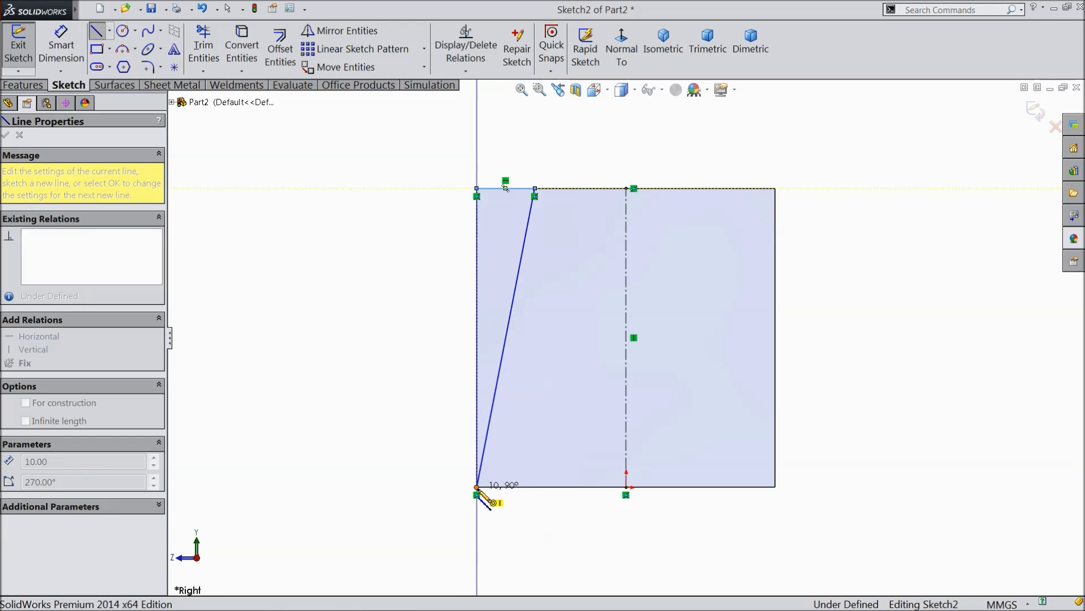
pyautogui.click(477, 486)
pyautogui.rightClick(423, 403)
pyautogui.click(449, 161)
# Mirror the triangle's three lines about the vertical centerline
pyautogui.moveTo(571, 153); pyautogui.dragTo(416, 516)
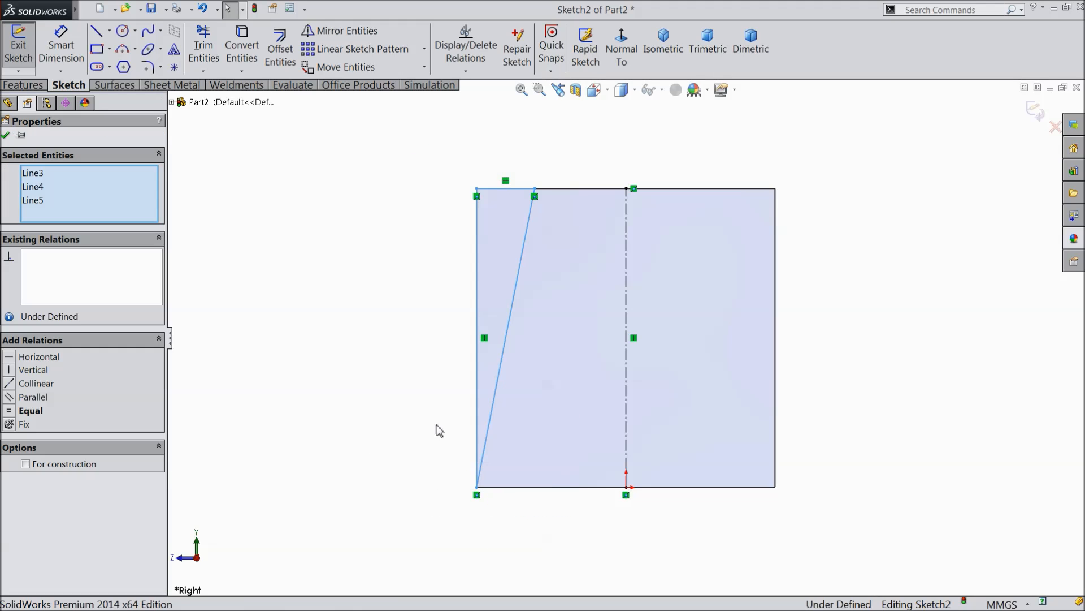
pyautogui.click(339, 30)
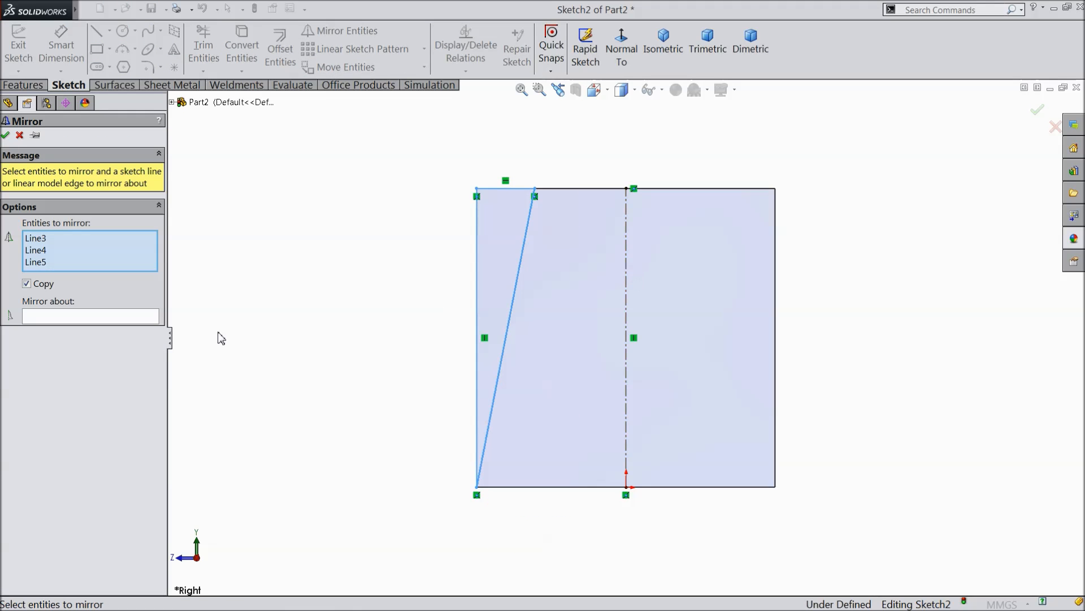
pyautogui.click(115, 320)
pyautogui.click(627, 314)
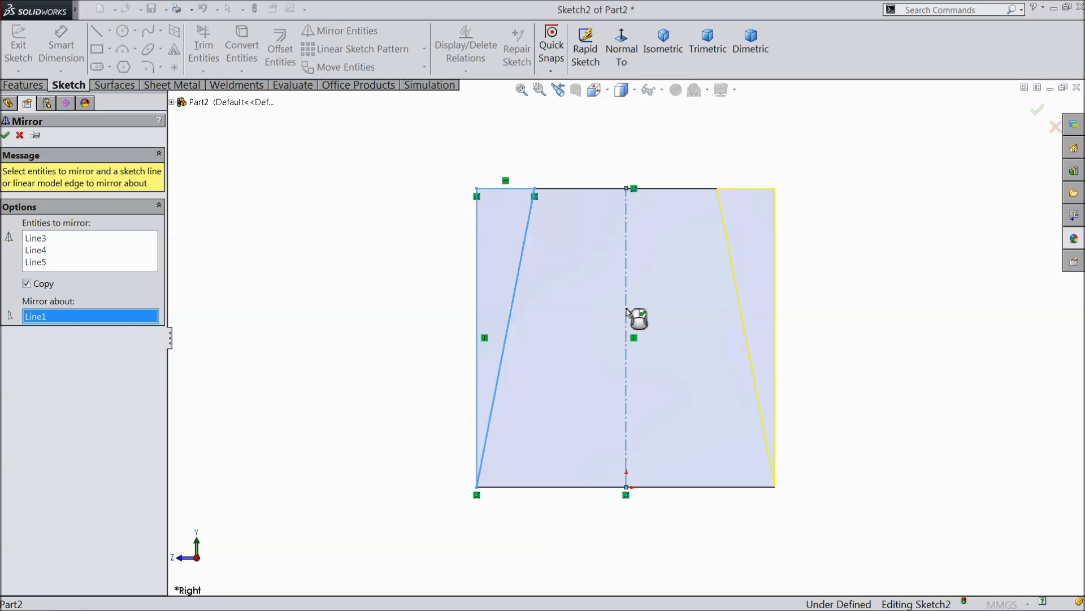
pyautogui.click(5, 134)
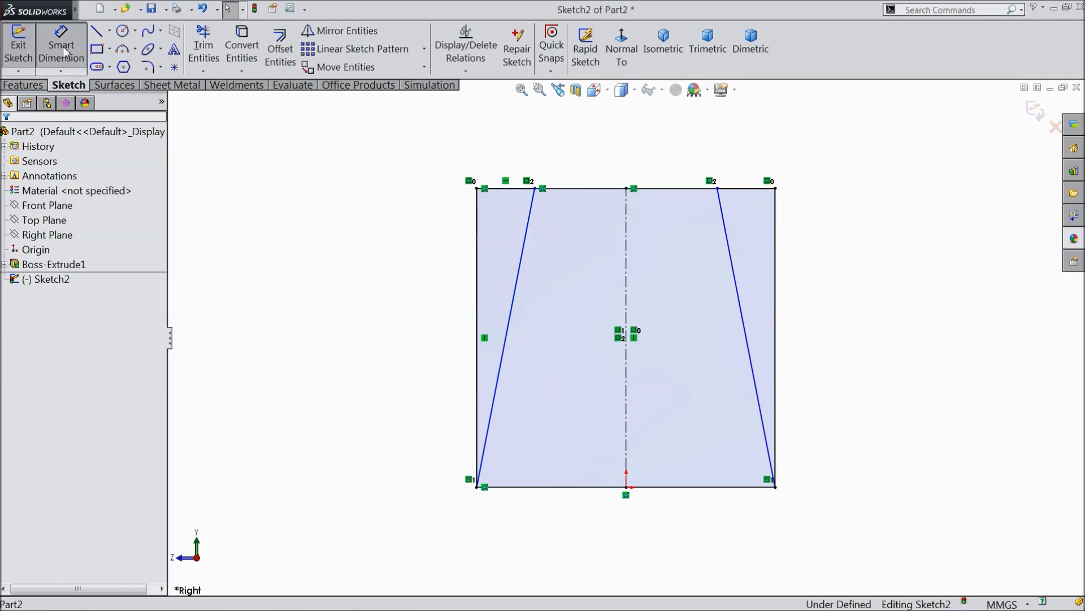
pyautogui.click(536, 189)
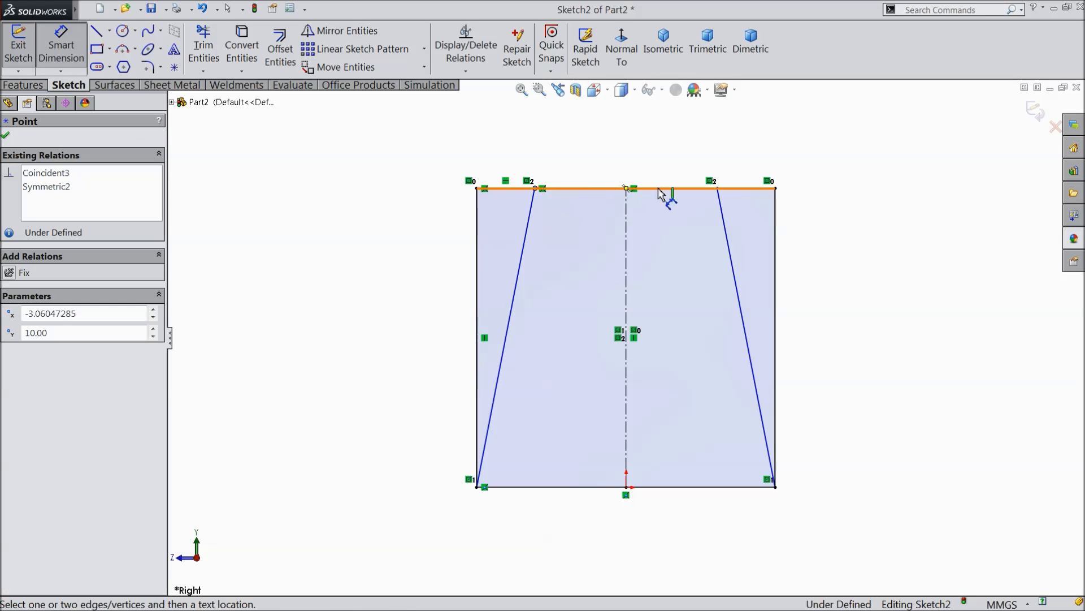
pyautogui.click(716, 195)
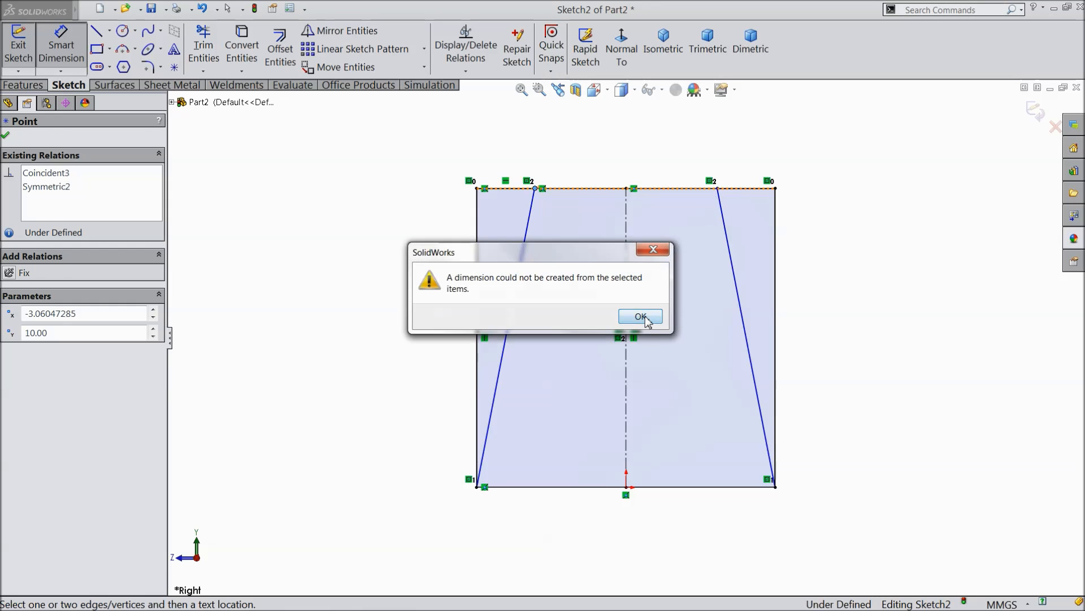
pyautogui.click(640, 316)
# Dimension the distance between the two sloping lines' upper endpoints to 9 mm
pyautogui.click(537, 190)
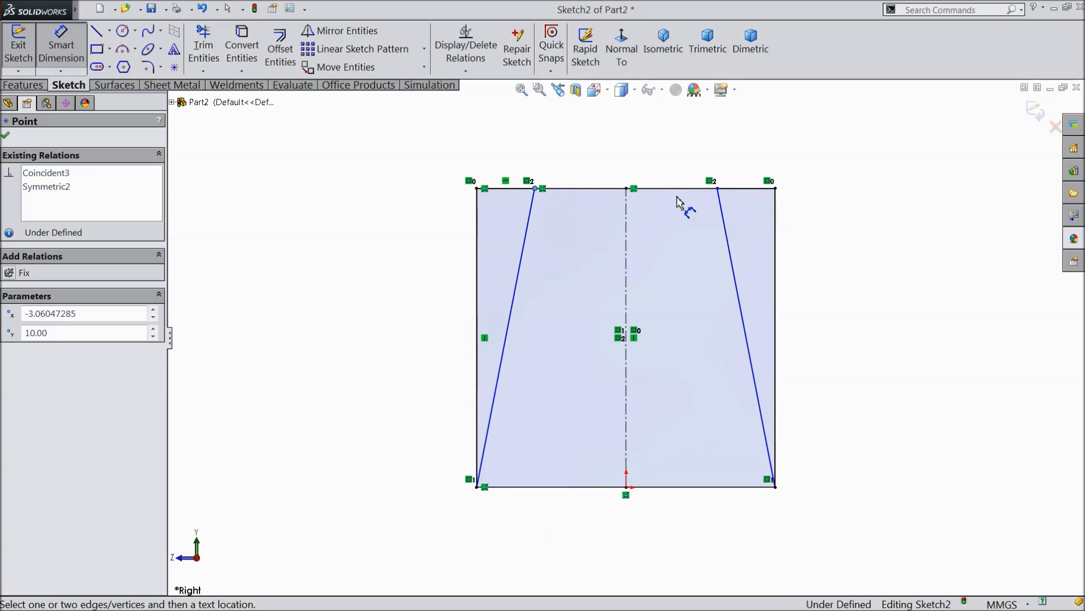
pyautogui.click(718, 189)
pyautogui.click(636, 150)
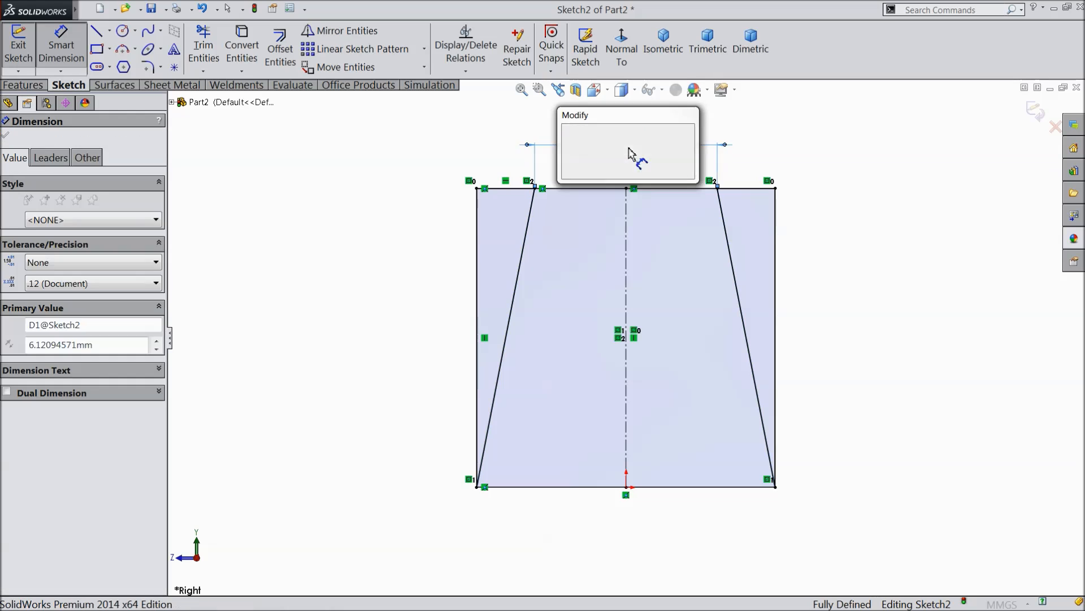
pyautogui.write('9')
pyautogui.click(568, 131)
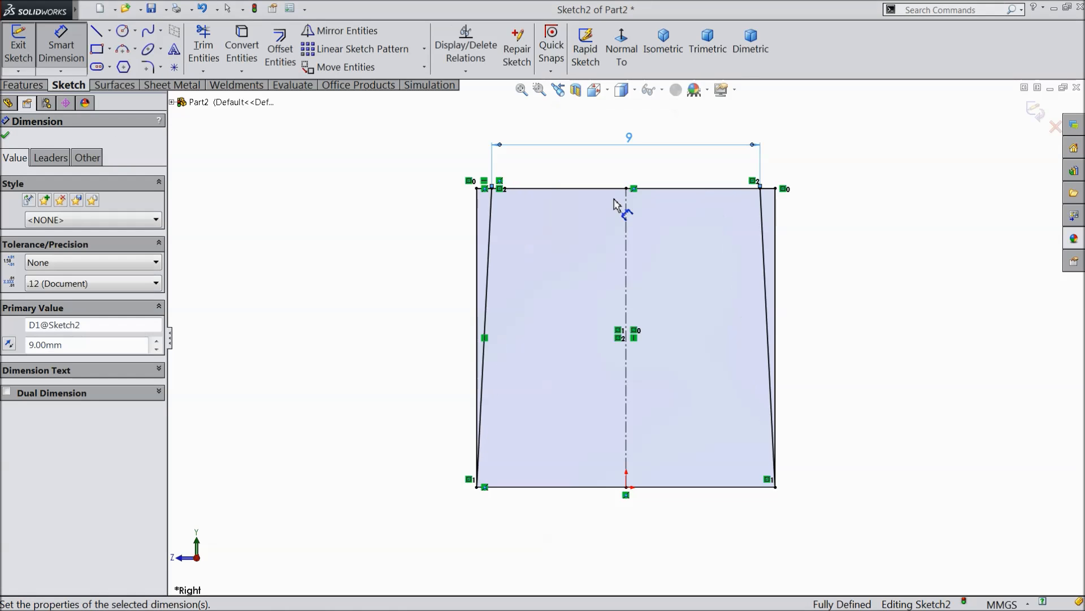
pyautogui.scroll(-2, 724, 231)
pyautogui.click(5, 135)
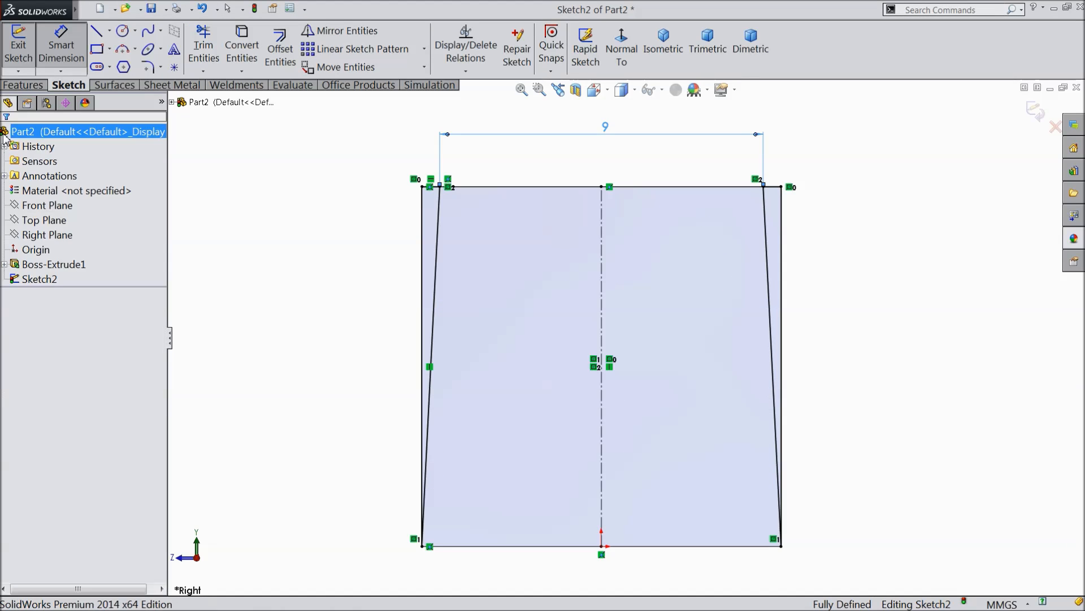
# Cut-extrude the two triangles with the Through All - Both end condition to taper the block's remaining two sides
pyautogui.click(26, 86)
pyautogui.click(248, 63)
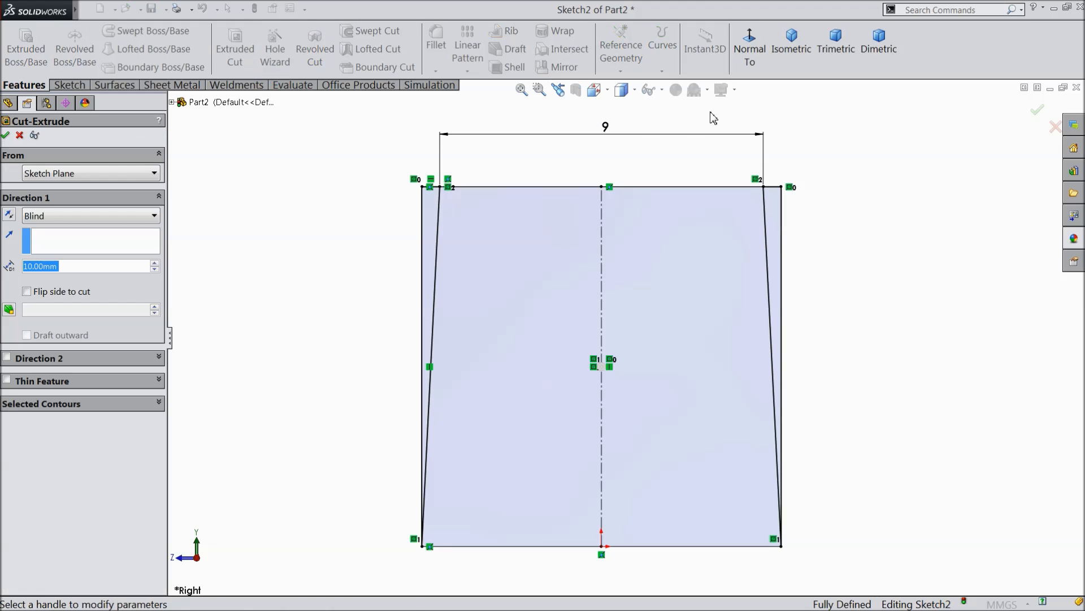
pyautogui.click(791, 42)
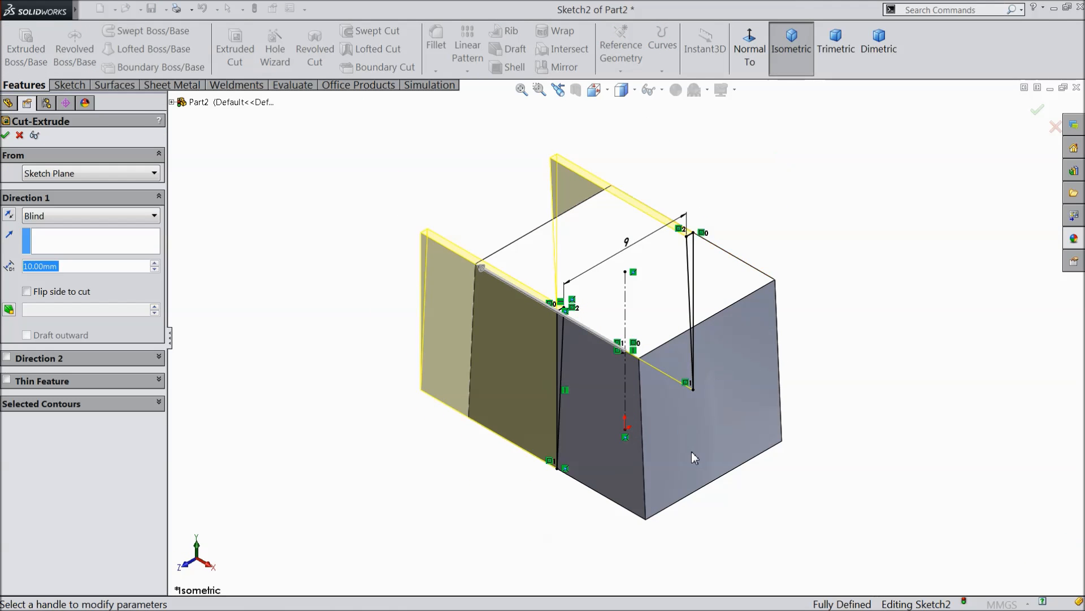
pyautogui.scroll(-1, 690, 451)
pyautogui.click(32, 219)
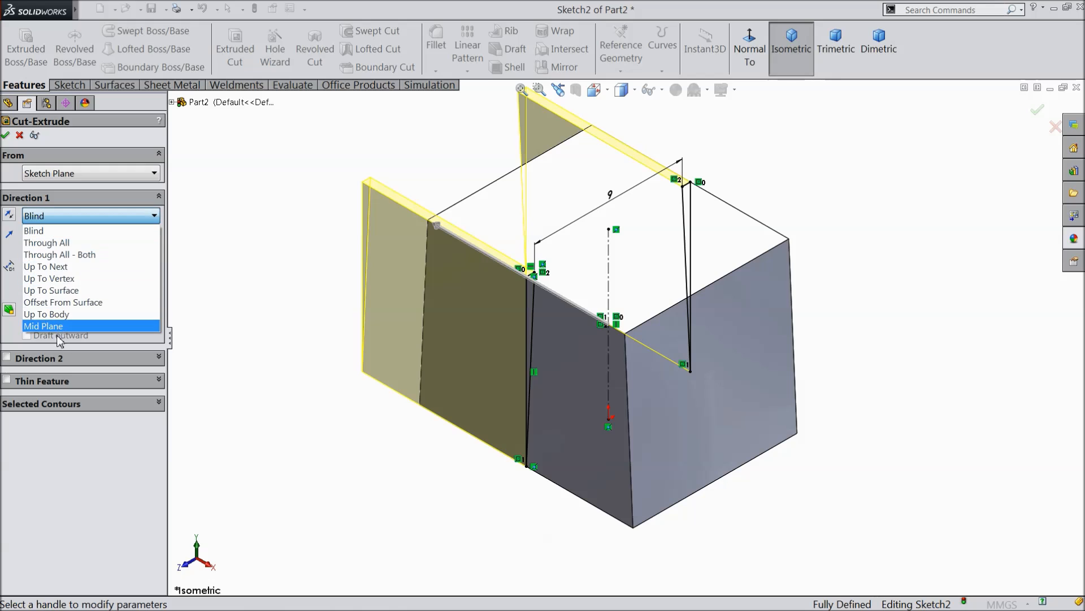
pyautogui.click(57, 328)
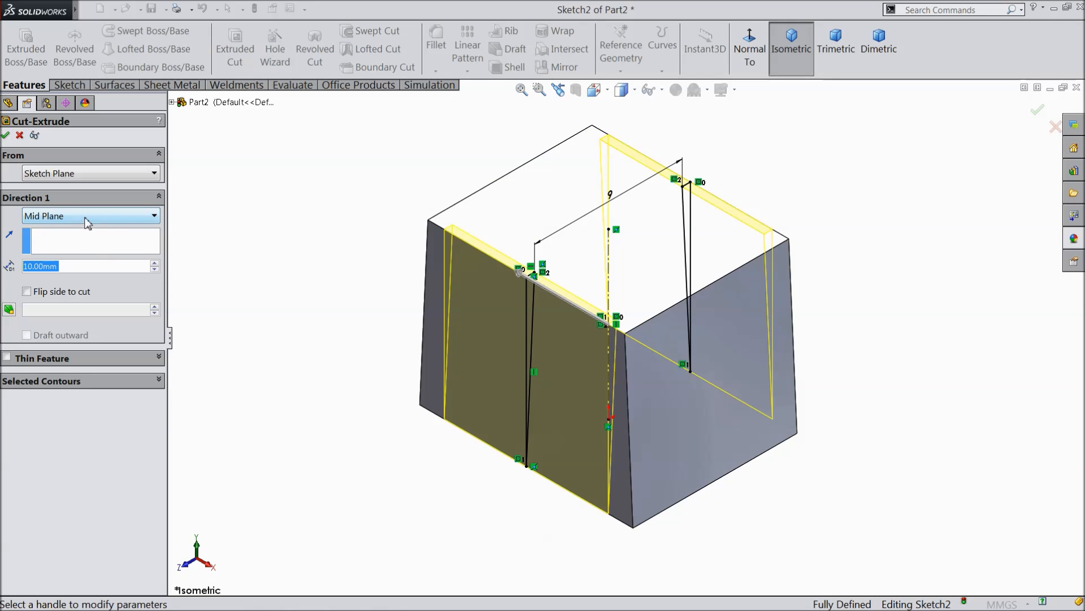
pyautogui.click(88, 220)
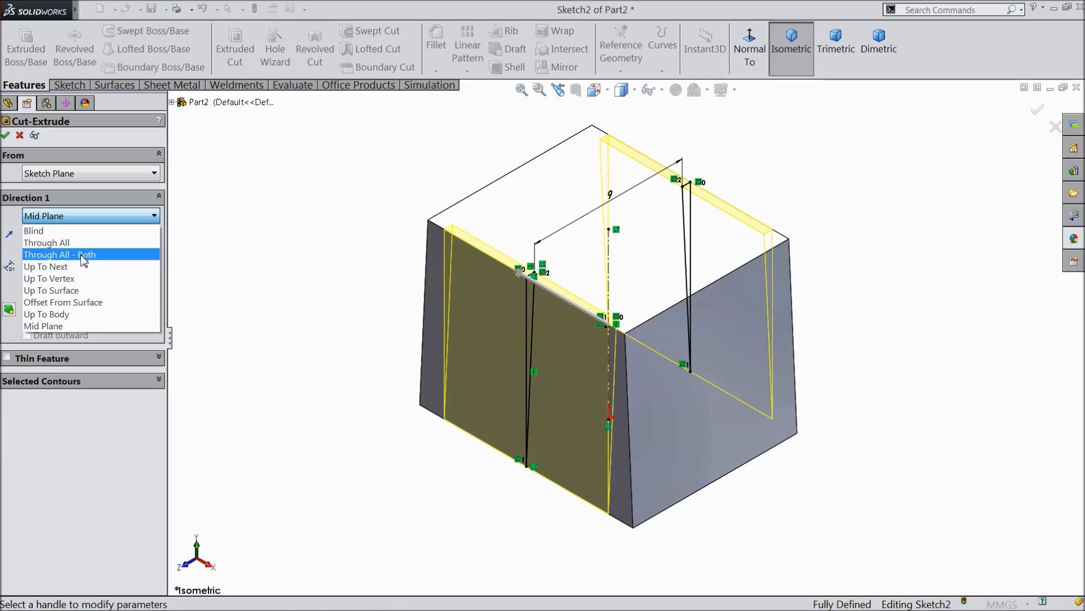
pyautogui.click(84, 255)
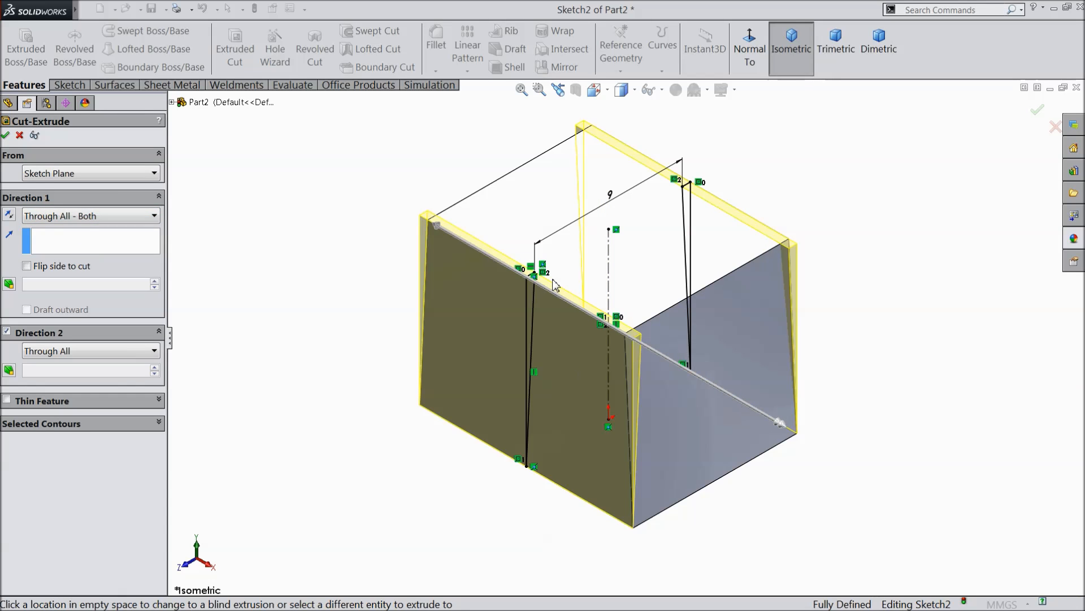
pyautogui.click(6, 136)
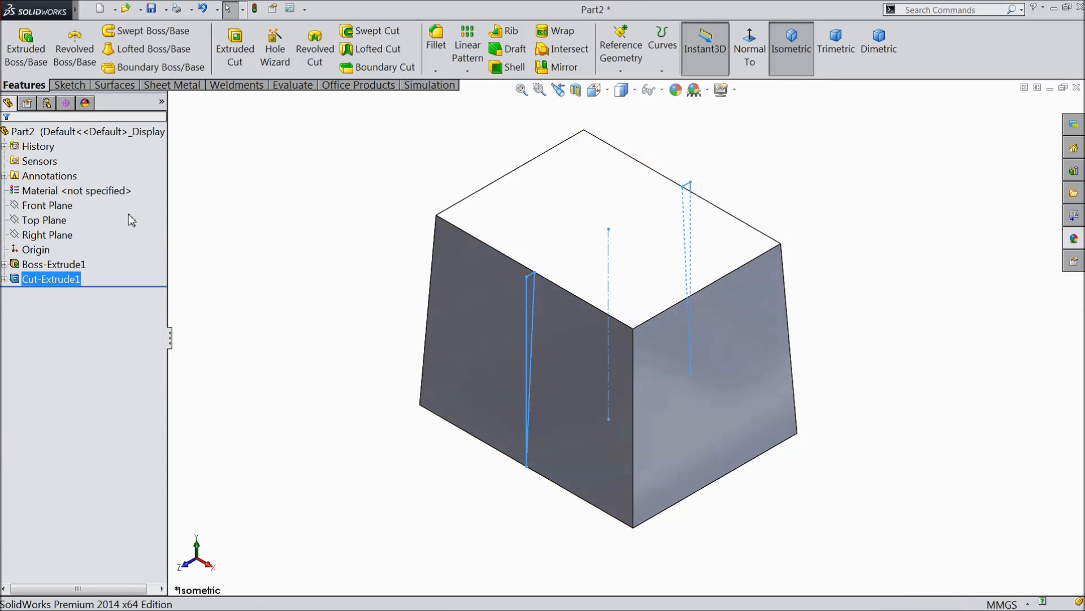
pyautogui.click(371, 333)
# Create a reference plane parallel to the Right Plane through the midpoint of the end face's upper edge
pyautogui.moveTo(368, 340)
pyautogui.mouseDown(button='middle')
pyautogui.moveTo(288, 257)
pyautogui.moveTo(504, 297)
pyautogui.moveTo(345, 286)
pyautogui.moveTo(378, 316)
pyautogui.moveTo(358, 332)
pyautogui.moveTo(378, 340)
pyautogui.moveTo(364, 313)
pyautogui.moveTo(369, 331)
pyautogui.mouseUp(button='middle')
pyautogui.click(782, 49)
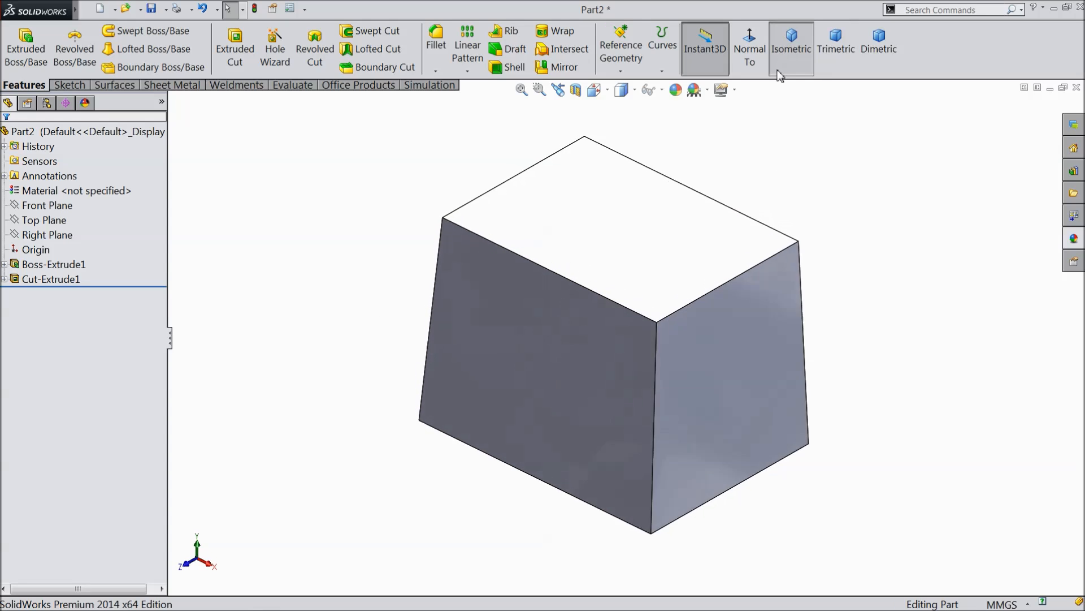
pyautogui.click(68, 234)
pyautogui.click(620, 73)
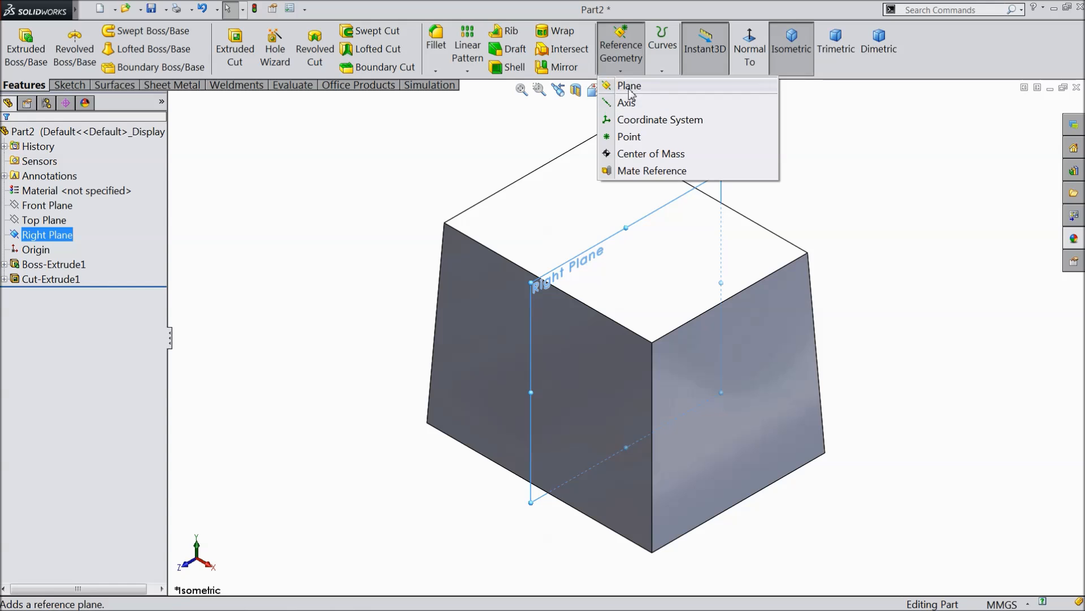
pyautogui.click(631, 88)
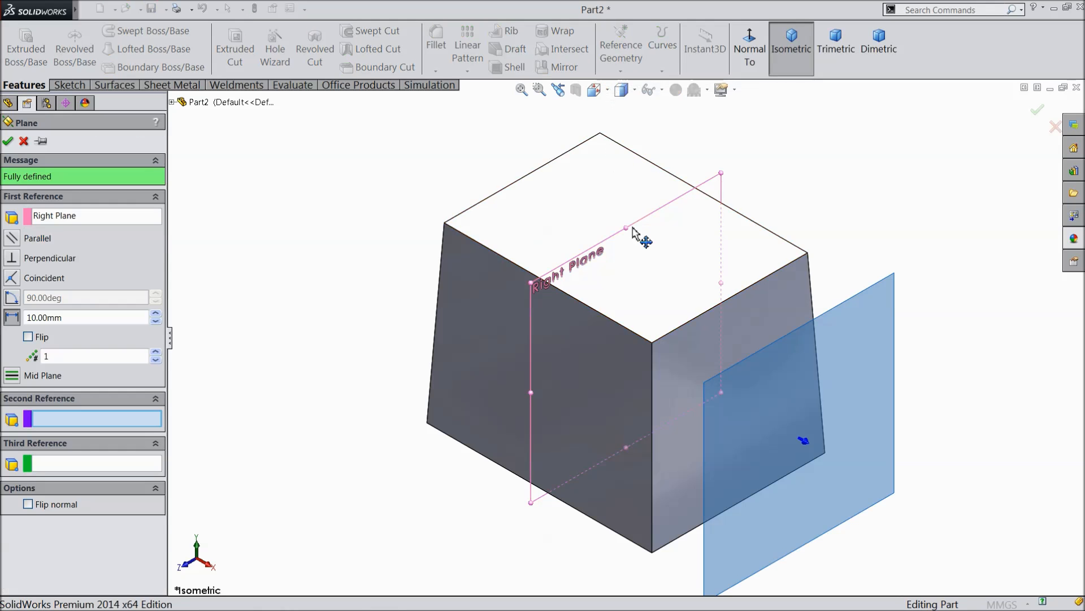
pyautogui.click(731, 298)
pyautogui.moveTo(906, 351); pyautogui.dragTo(916, 325, button='middle')
pyautogui.scroll(-2, 831, 415)
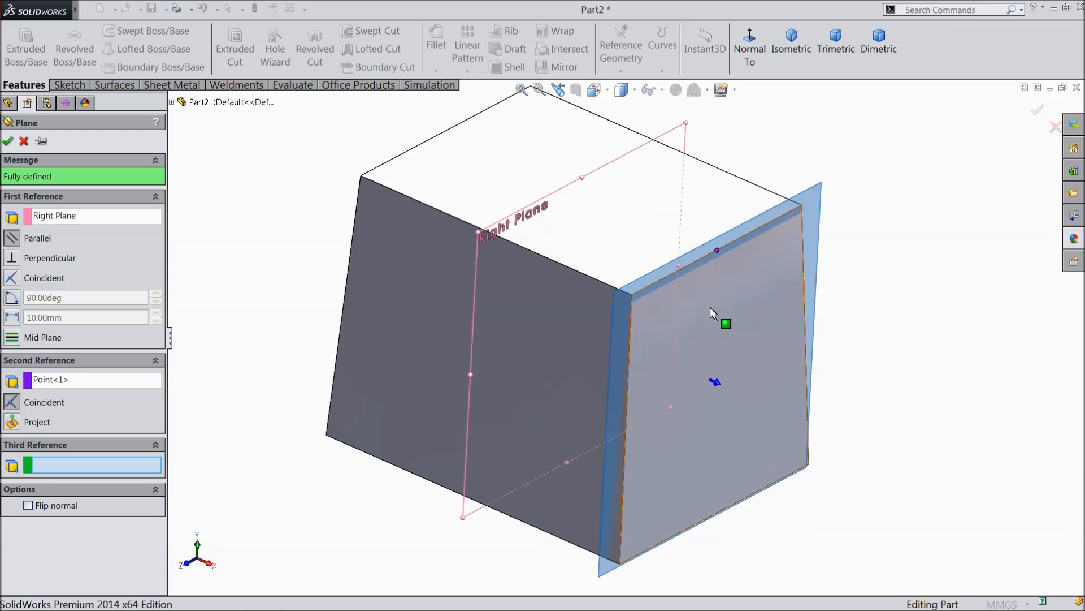
pyautogui.click(8, 141)
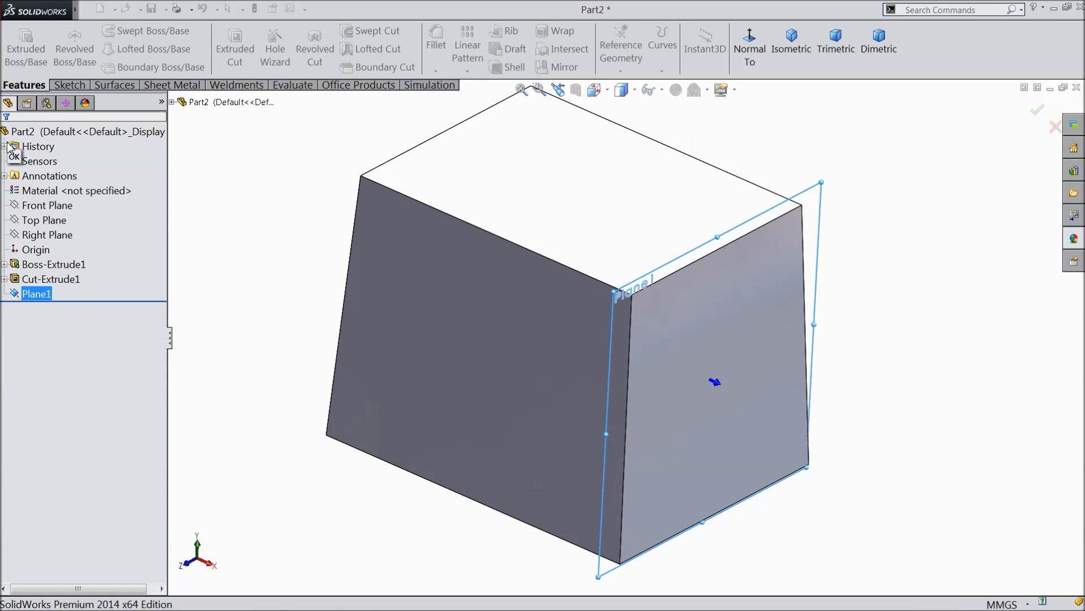
# Sketch a closed four-sided profile on the new plane from the origin to the upper edge, about 3.8 mm wide there and 4.4 mm at the base
pyautogui.click(68, 85)
pyautogui.click(19, 45)
pyautogui.click(622, 54)
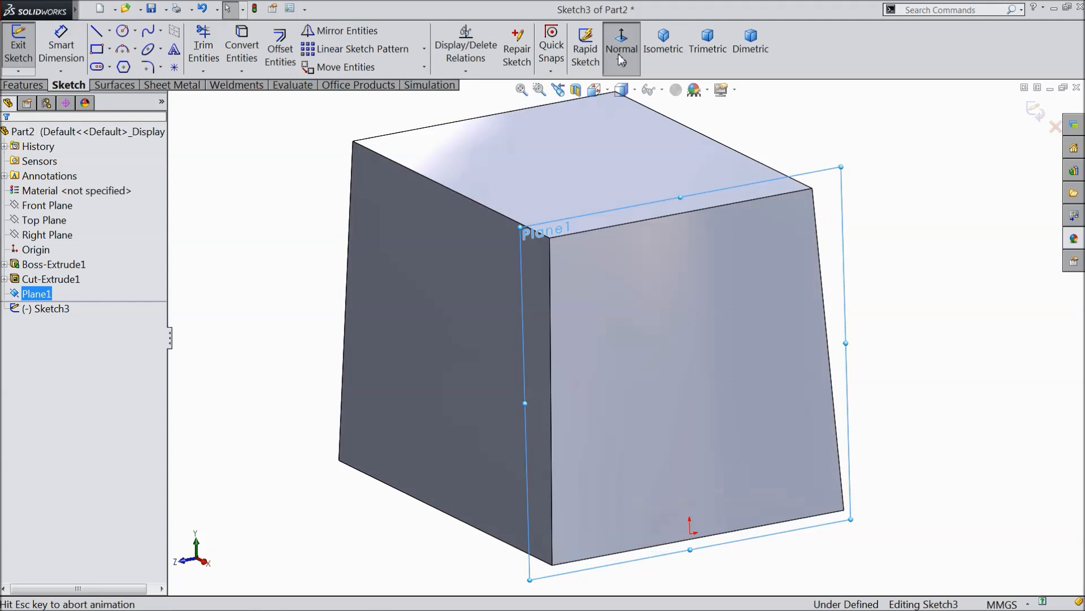
pyautogui.click(97, 35)
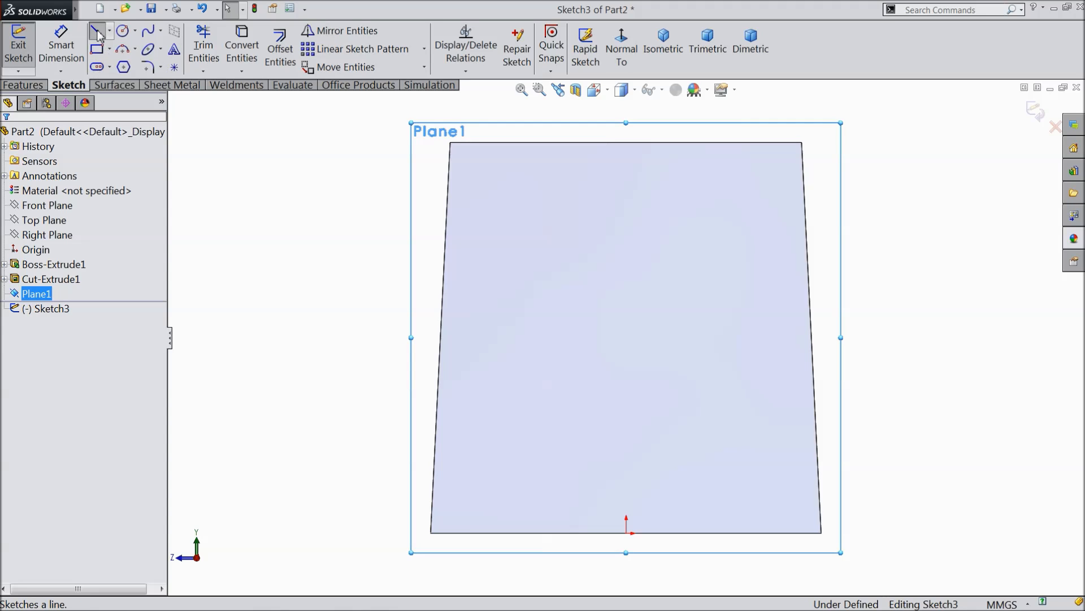
pyautogui.click(627, 533)
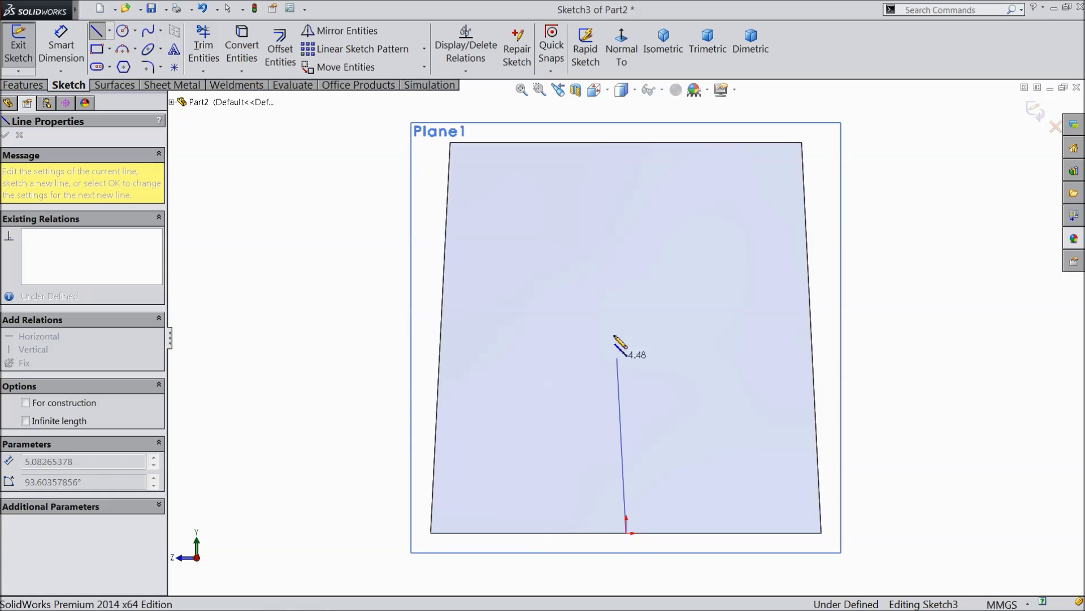
pyautogui.click(627, 142)
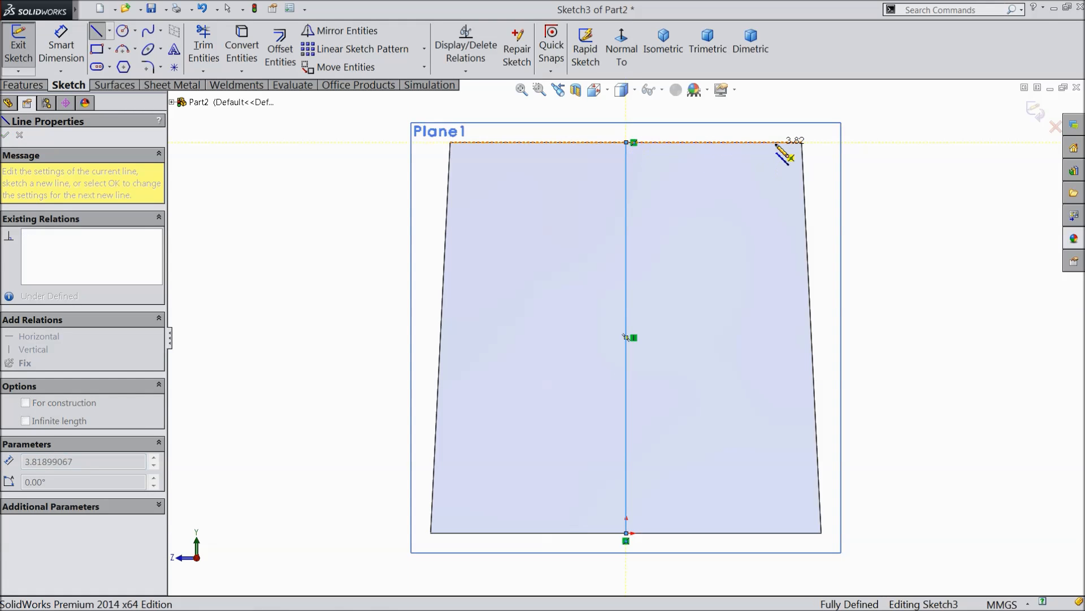
pyautogui.click(776, 142)
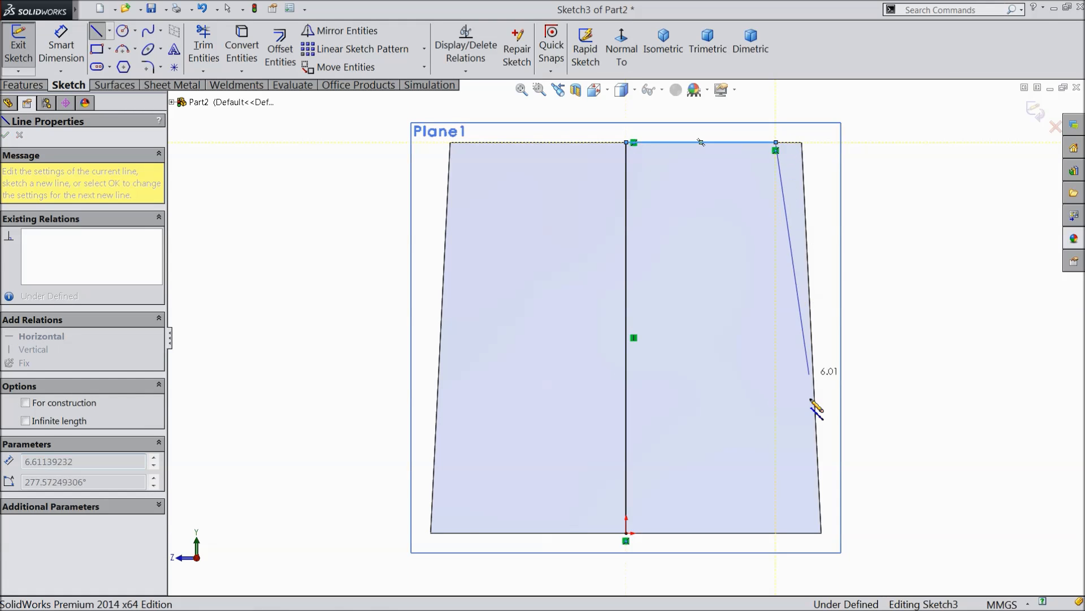
pyautogui.click(797, 533)
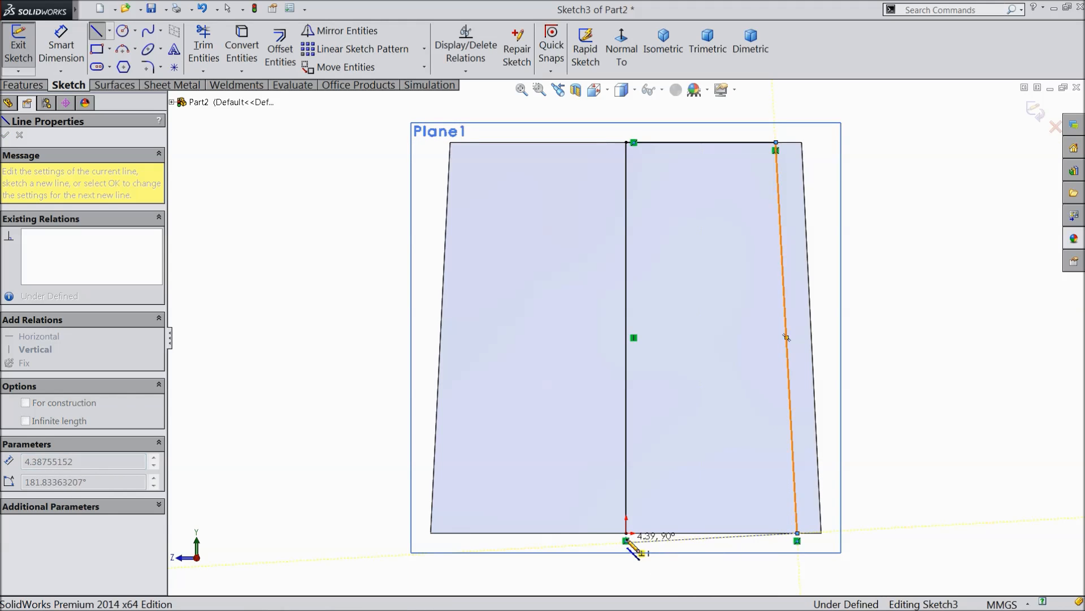
pyautogui.click(626, 533)
pyautogui.rightClick(866, 310)
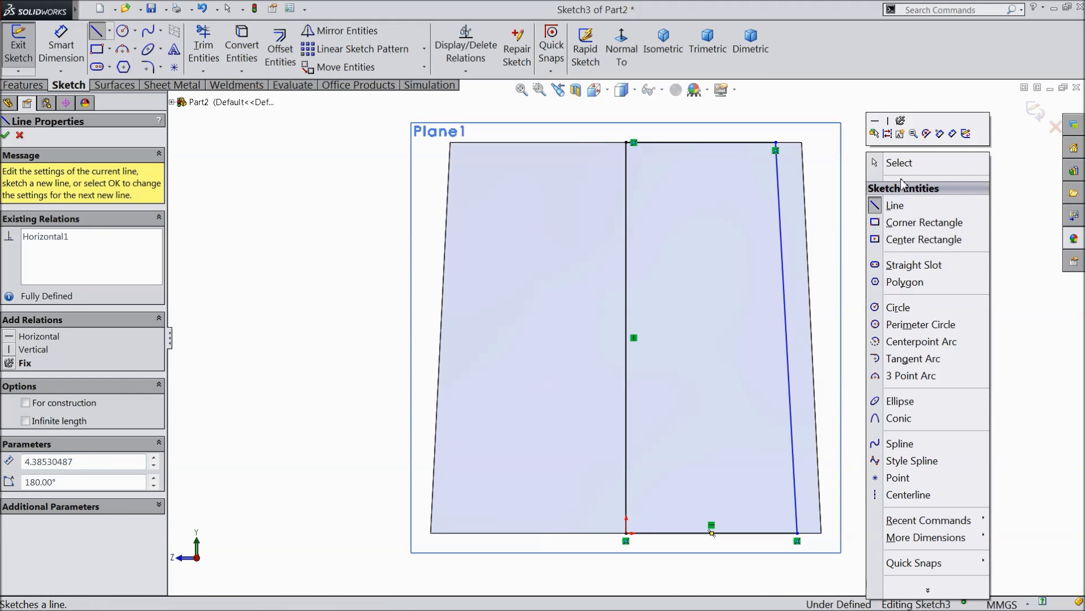
pyautogui.click(882, 161)
# Dimension the gap between the sloping line's upper endpoint and the block's upper corner to 0.5 mm
pyautogui.click(61, 46)
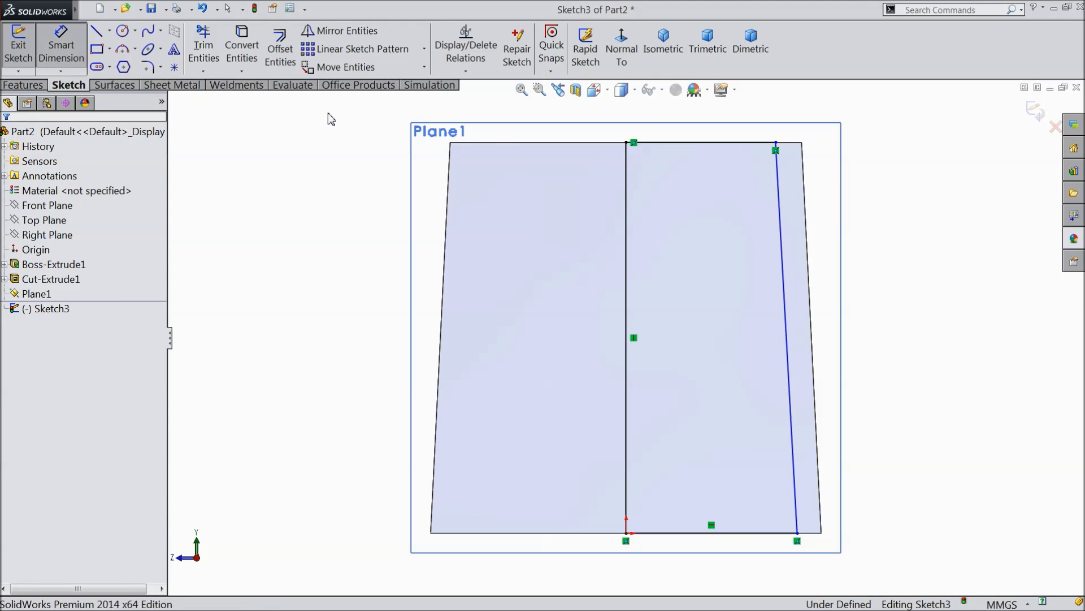
pyautogui.click(775, 143)
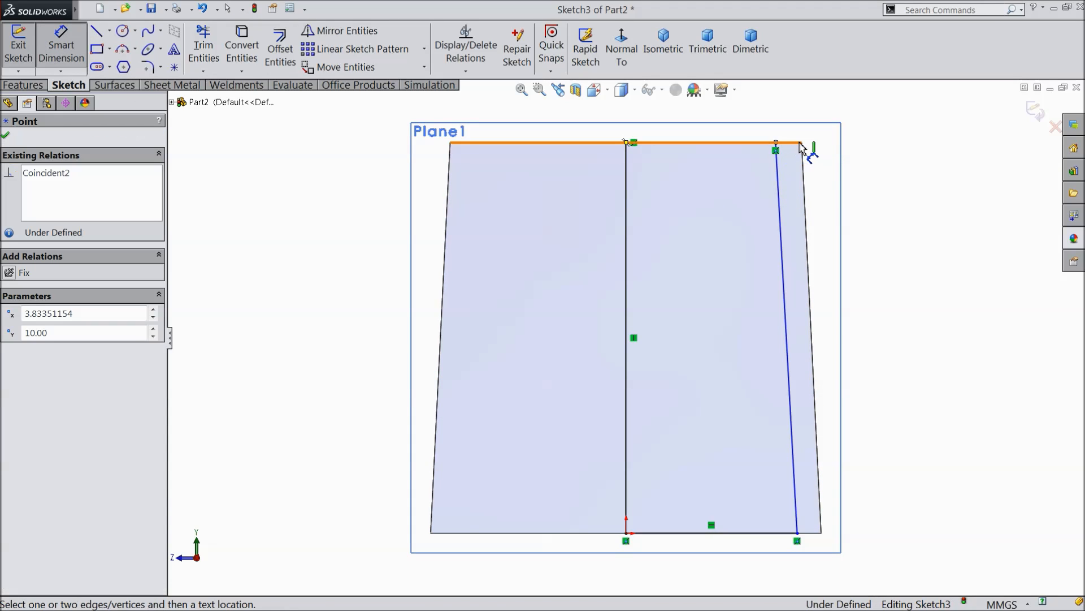
pyautogui.click(802, 143)
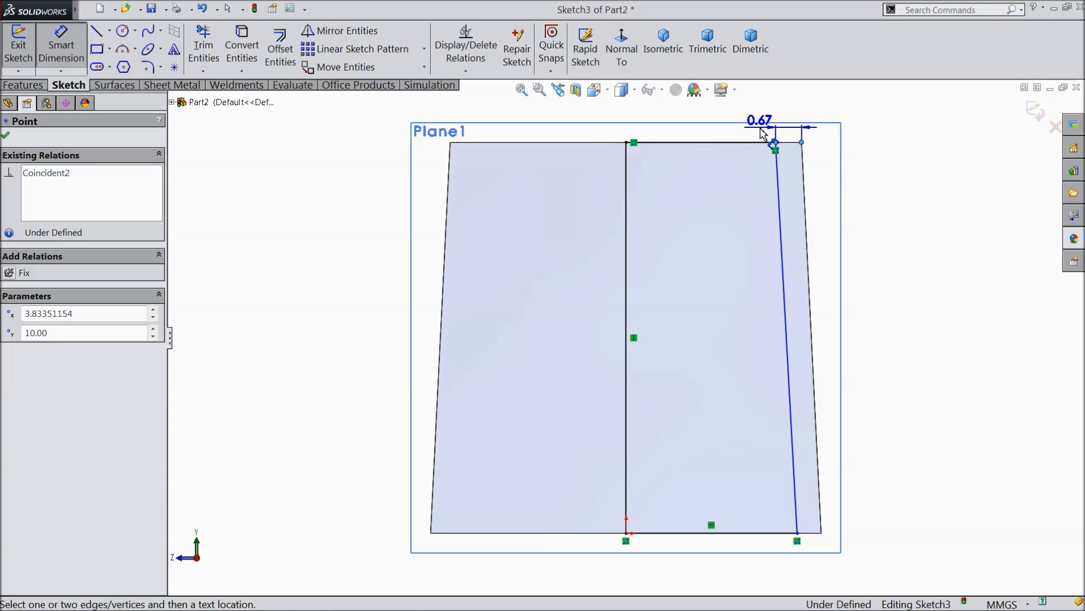
pyautogui.scroll(-3, 758, 135)
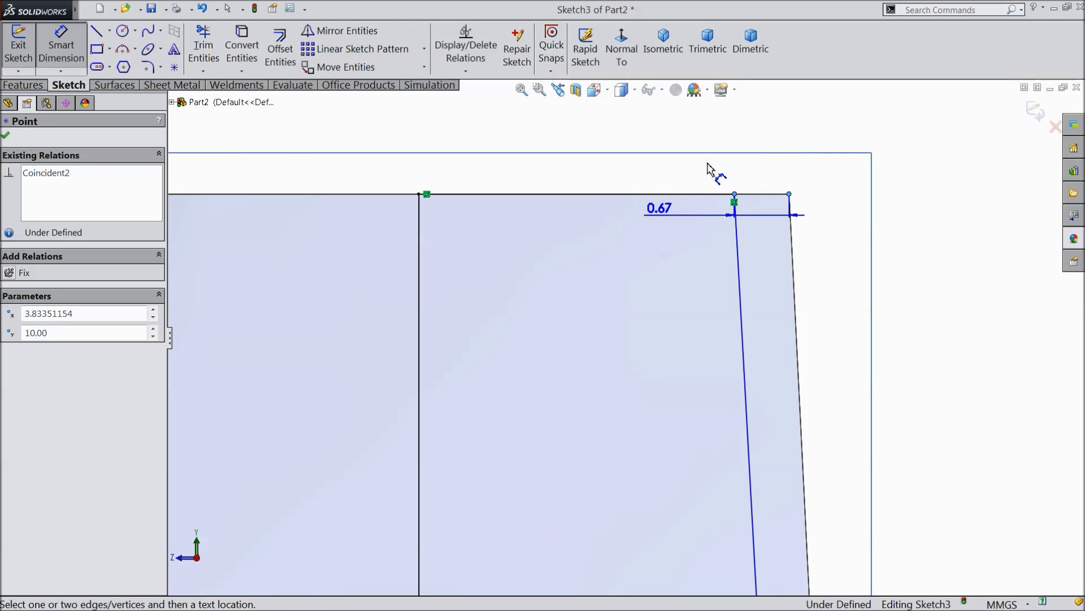
pyautogui.click(782, 115)
pyautogui.write('0.5')
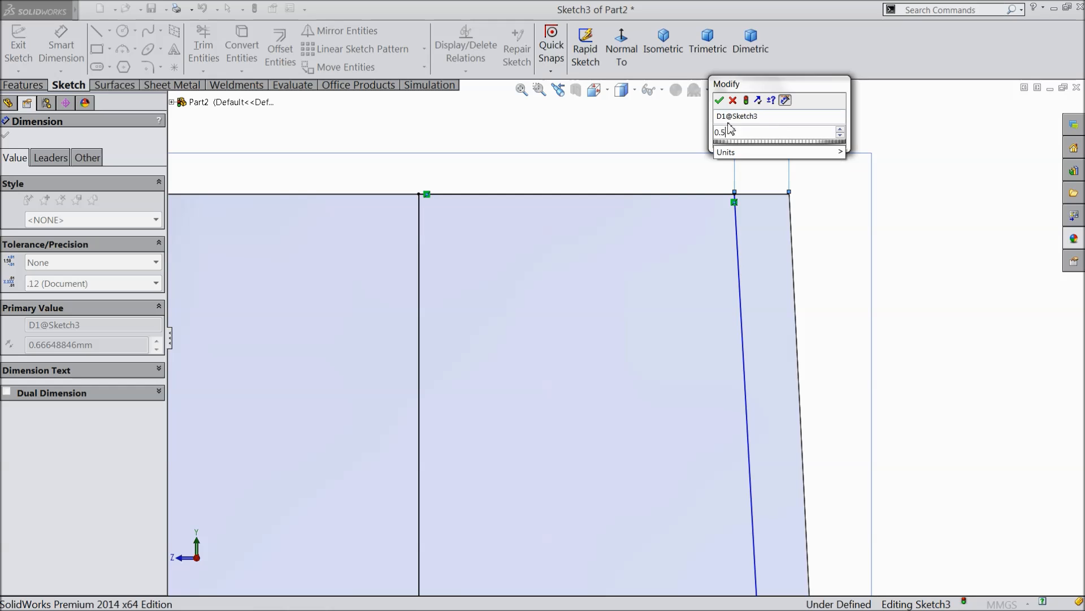
pyautogui.click(720, 101)
pyautogui.press('Escape')
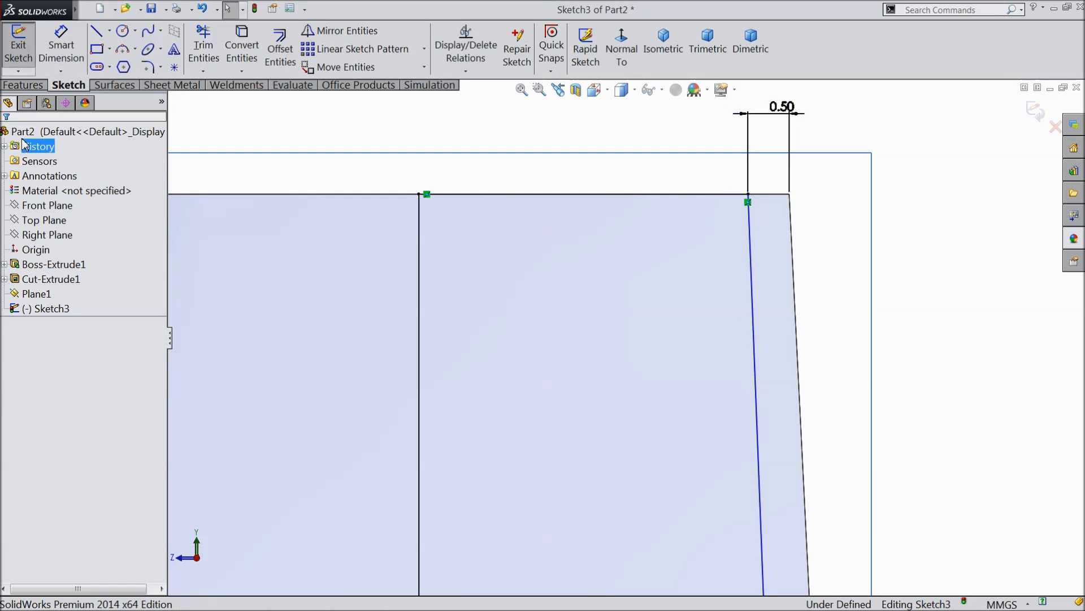
# Make the sketch's sloping line parallel to the block's adjacent slanted edge
pyautogui.scroll(2, 900, 398)
pyautogui.scroll(-2, 785, 410)
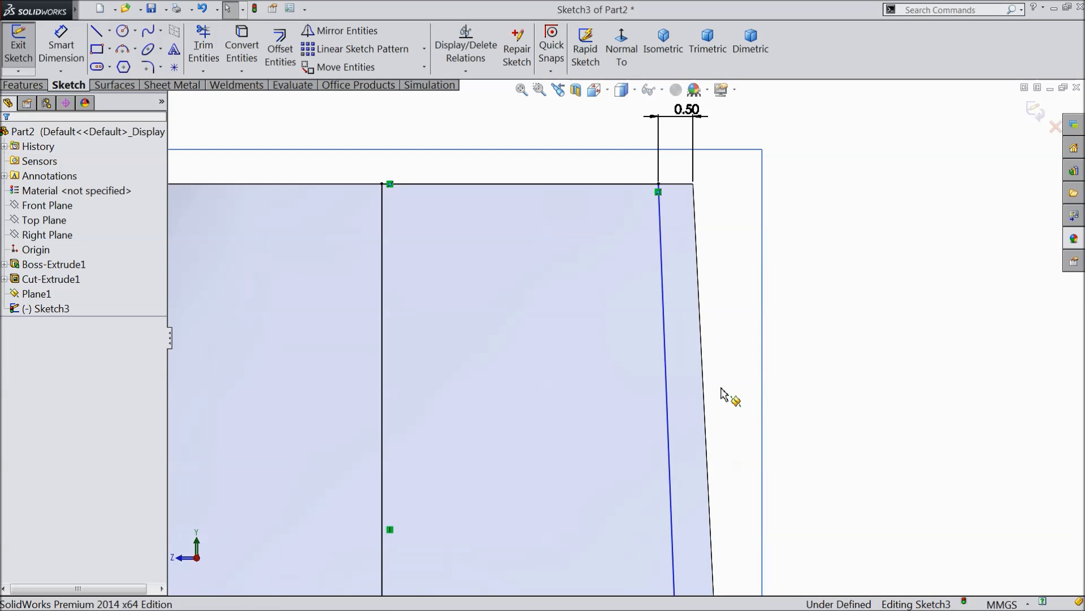
pyautogui.click(665, 385)
pyautogui.keyDown('ctrl'); pyautogui.click(701, 339); pyautogui.keyUp('ctrl')
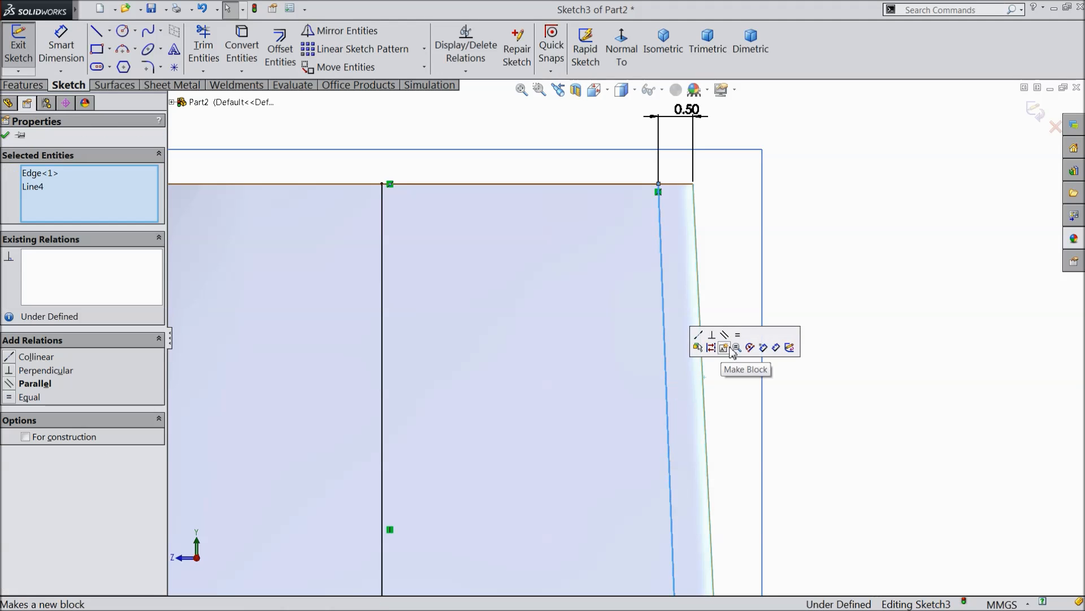
pyautogui.click(725, 336)
pyautogui.scroll(4, 712, 396)
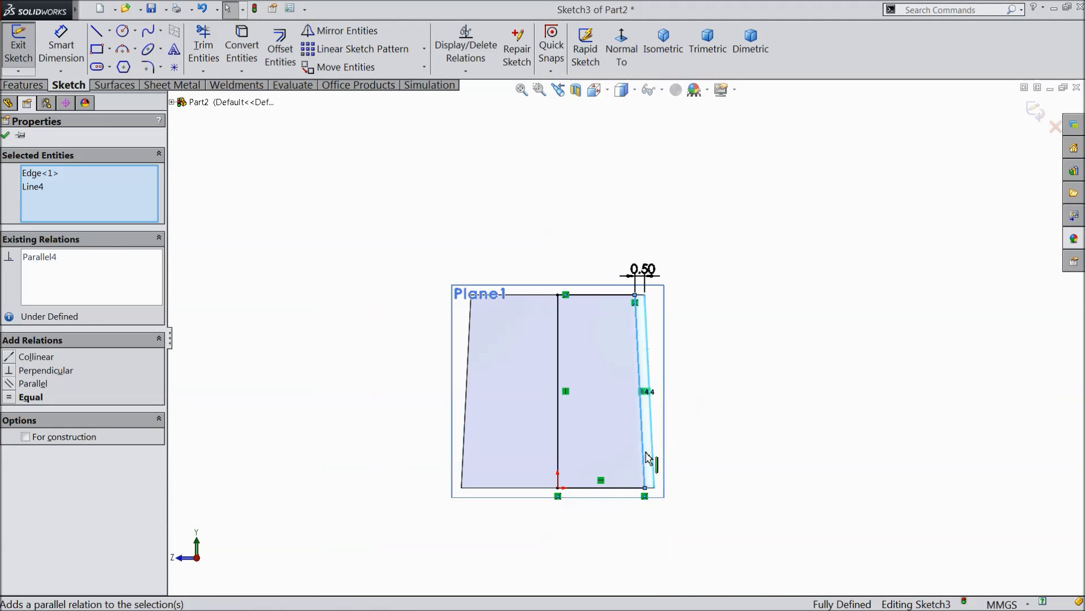
pyautogui.click(5, 135)
# Revolve the profile 180 degrees about its vertical line, reversed so the rounded end projects outward from the block
pyautogui.click(23, 85)
pyautogui.click(88, 53)
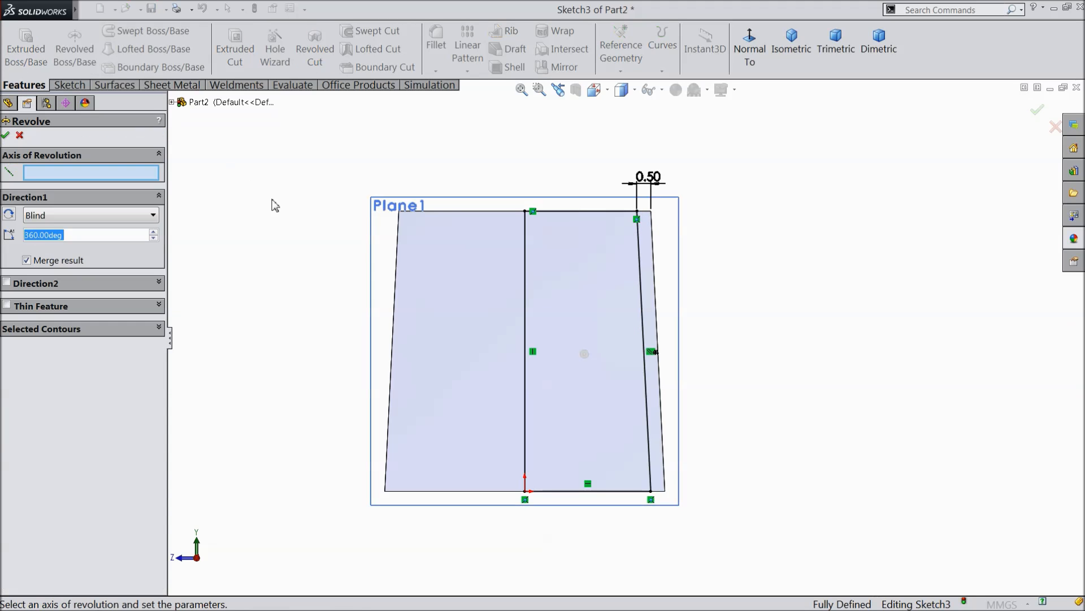
pyautogui.moveTo(288, 285); pyautogui.dragTo(298, 276, button='middle')
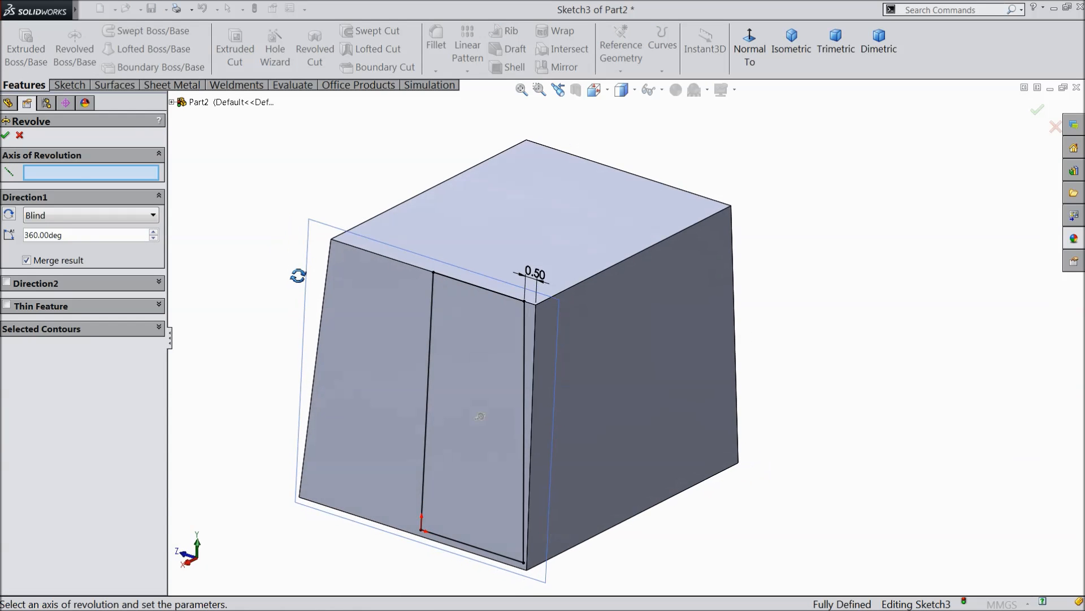
pyautogui.scroll(-1, 476, 417)
pyautogui.moveTo(697, 387)
pyautogui.mouseDown(button='middle')
pyautogui.moveTo(746, 308)
pyautogui.moveTo(707, 387)
pyautogui.mouseUp(button='middle')
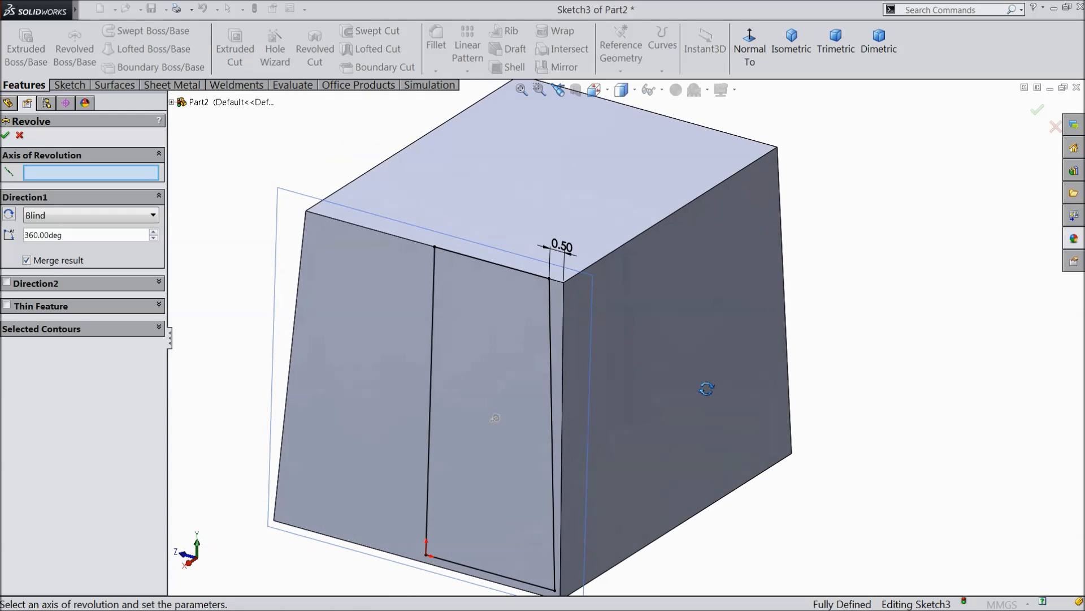
pyautogui.click(431, 365)
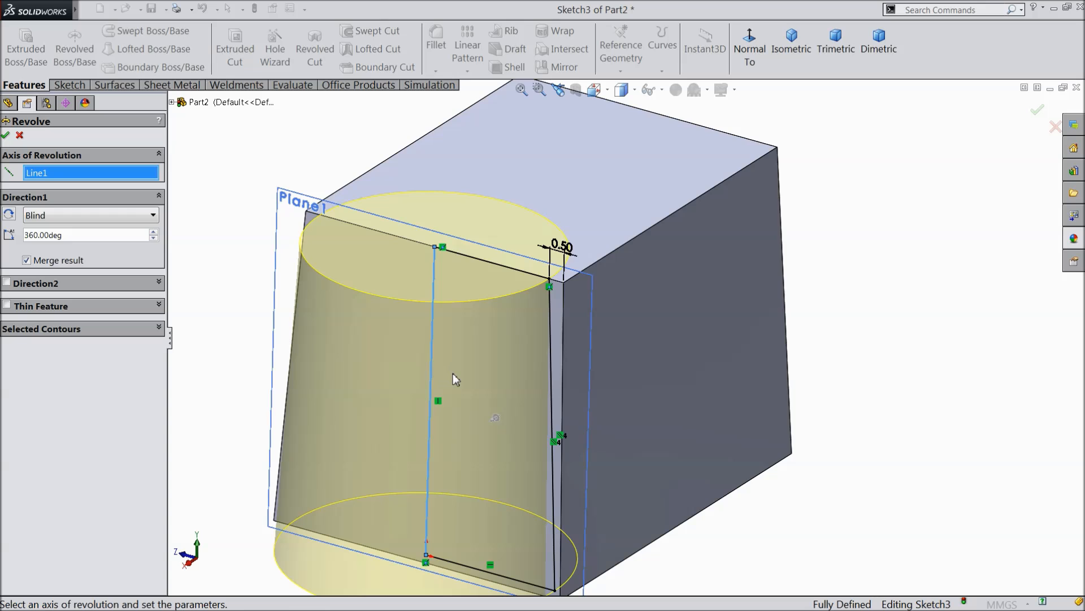
pyautogui.scroll(3, 452, 373)
pyautogui.moveTo(388, 375)
pyautogui.mouseDown(button='middle')
pyautogui.moveTo(380, 358)
pyautogui.moveTo(364, 363)
pyautogui.moveTo(379, 366)
pyautogui.mouseUp(button='middle')
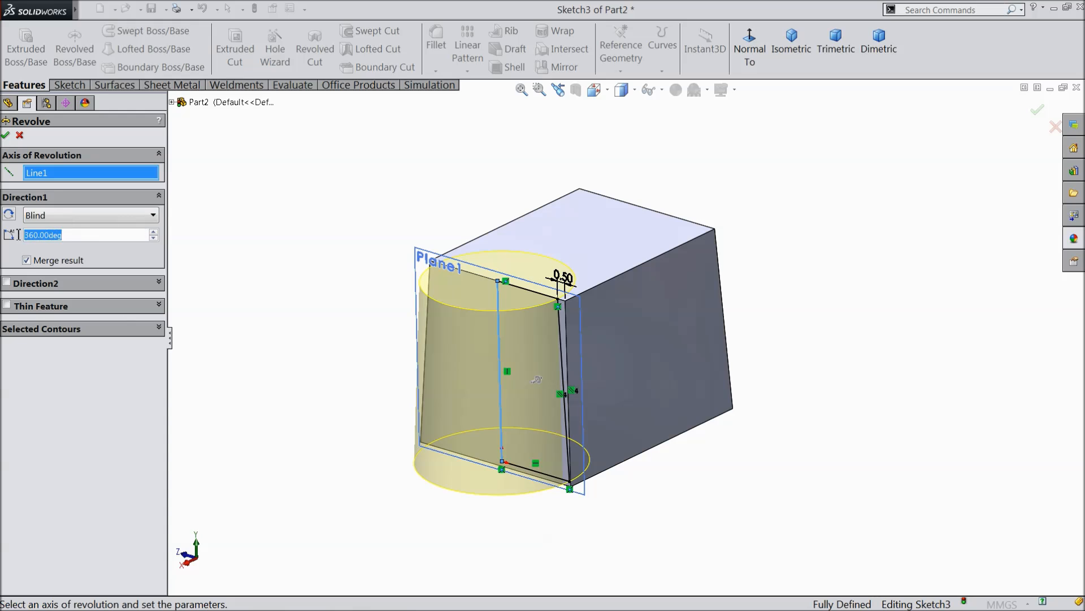
pyautogui.write('180')
pyautogui.press('Return')
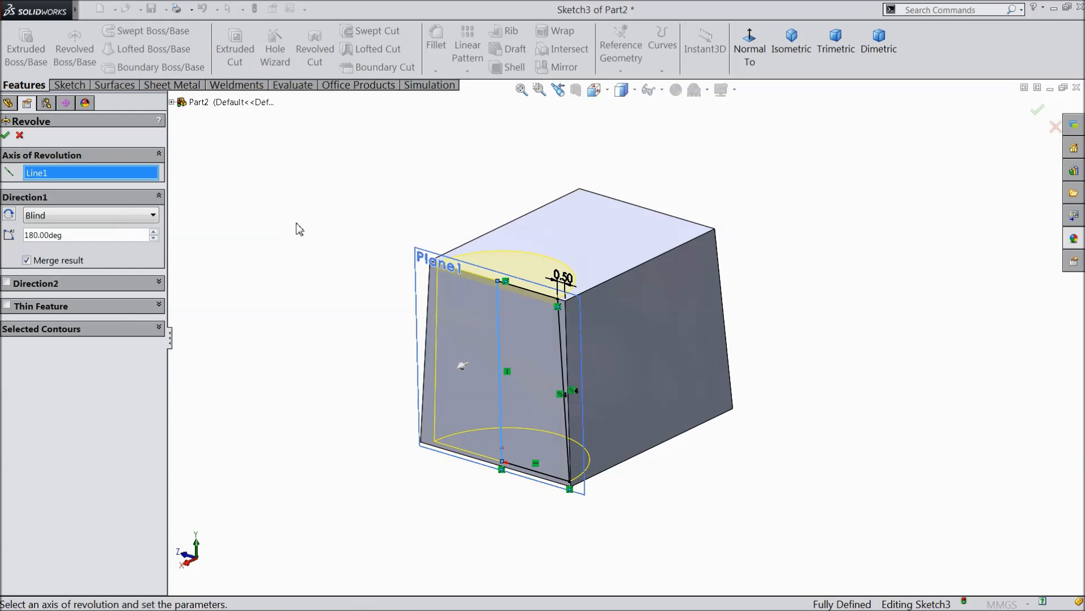
pyautogui.click(10, 217)
pyautogui.moveTo(251, 328)
pyautogui.mouseDown(button='middle')
pyautogui.moveTo(334, 350)
pyautogui.moveTo(290, 334)
pyautogui.moveTo(286, 320)
pyautogui.moveTo(266, 356)
pyautogui.moveTo(244, 340)
pyautogui.mouseUp(button='middle')
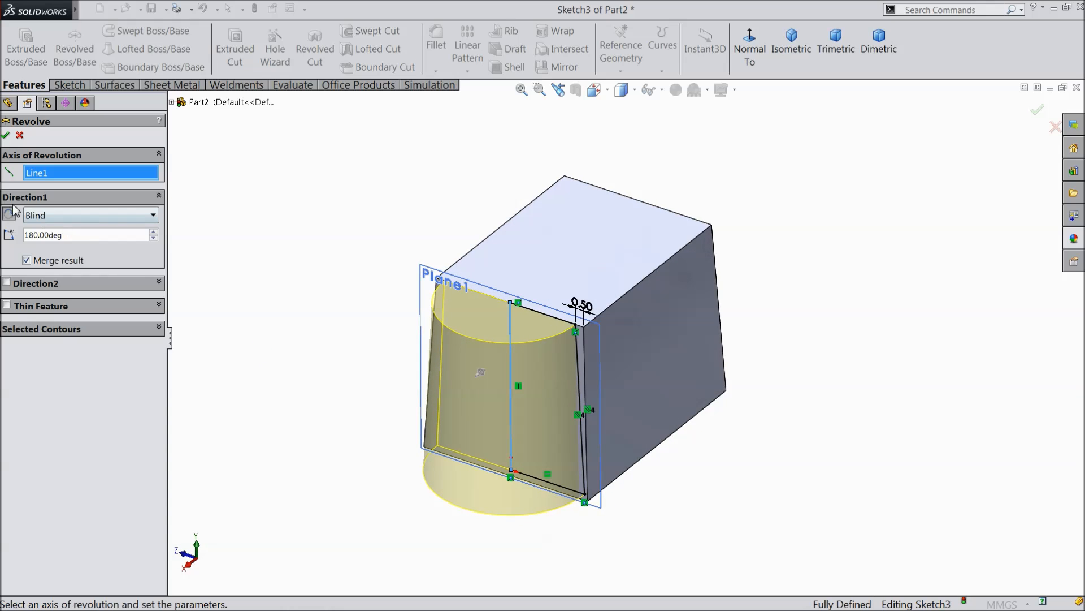
pyautogui.click(5, 136)
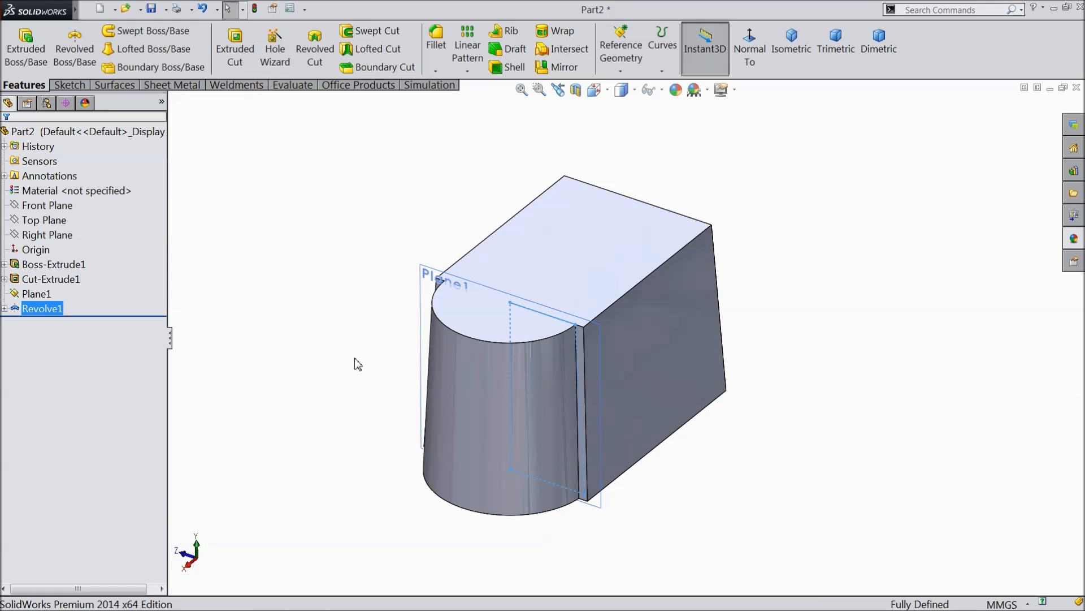
# Hide the offset reference plane at the block's end
pyautogui.moveTo(346, 359)
pyautogui.mouseDown(button='middle')
pyautogui.moveTo(322, 383)
pyautogui.moveTo(342, 349)
pyautogui.mouseUp(button='middle')
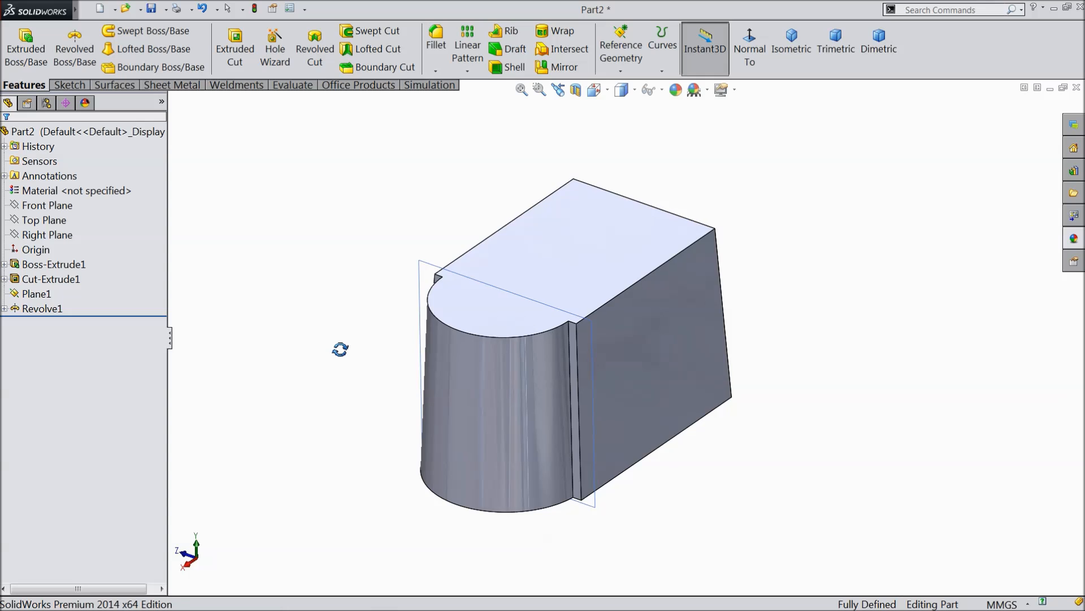
pyautogui.click(430, 272)
pyautogui.click(485, 235)
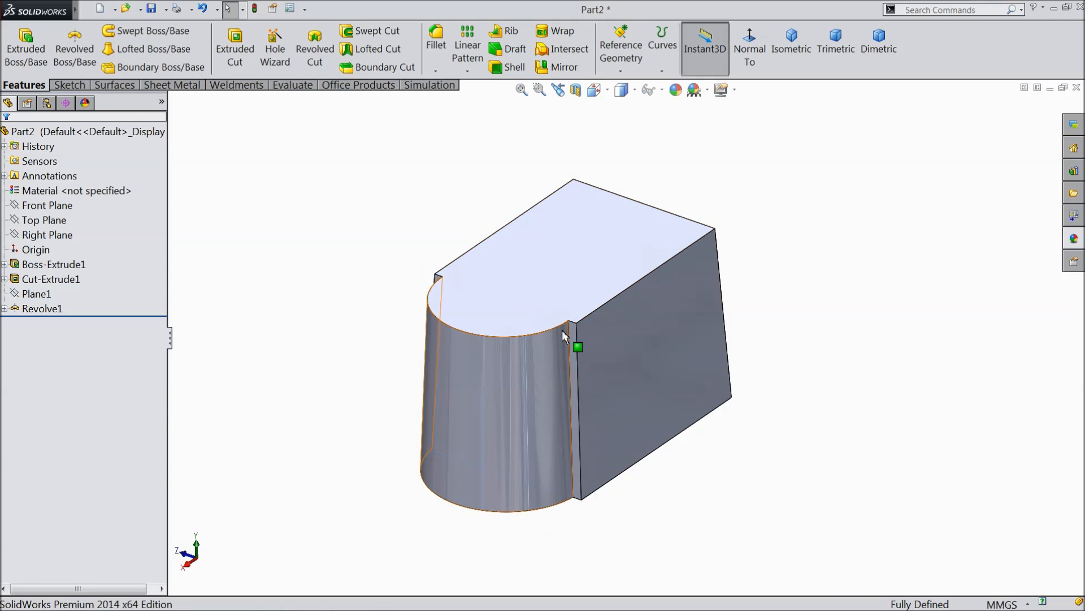
# Mirror the revolved rounded end about the Right Plane onto the block's opposite end
pyautogui.scroll(-1, 567, 331)
pyautogui.click(48, 224)
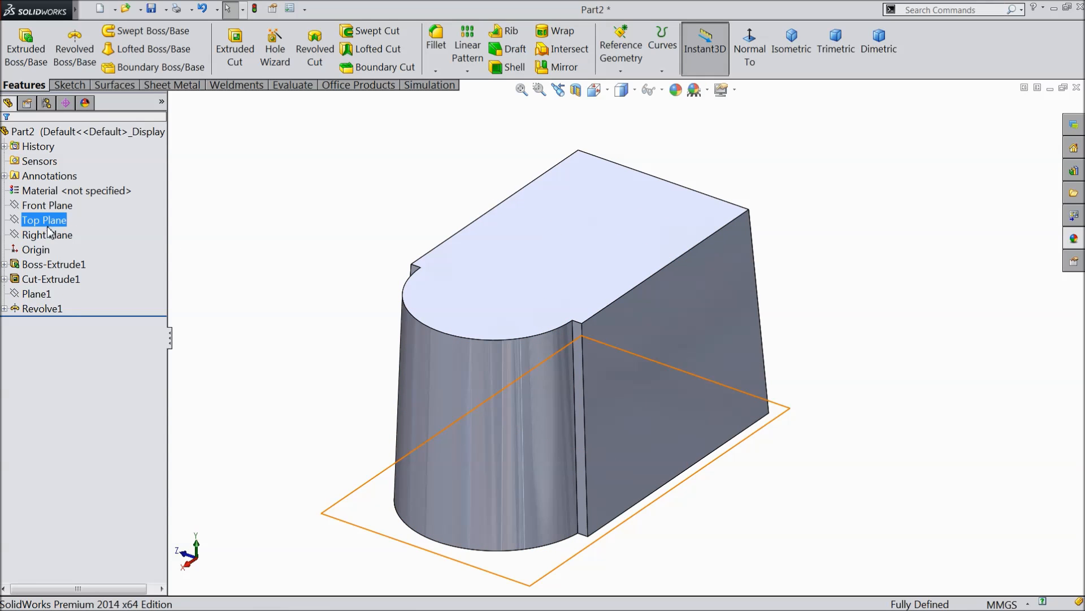
pyautogui.click(49, 234)
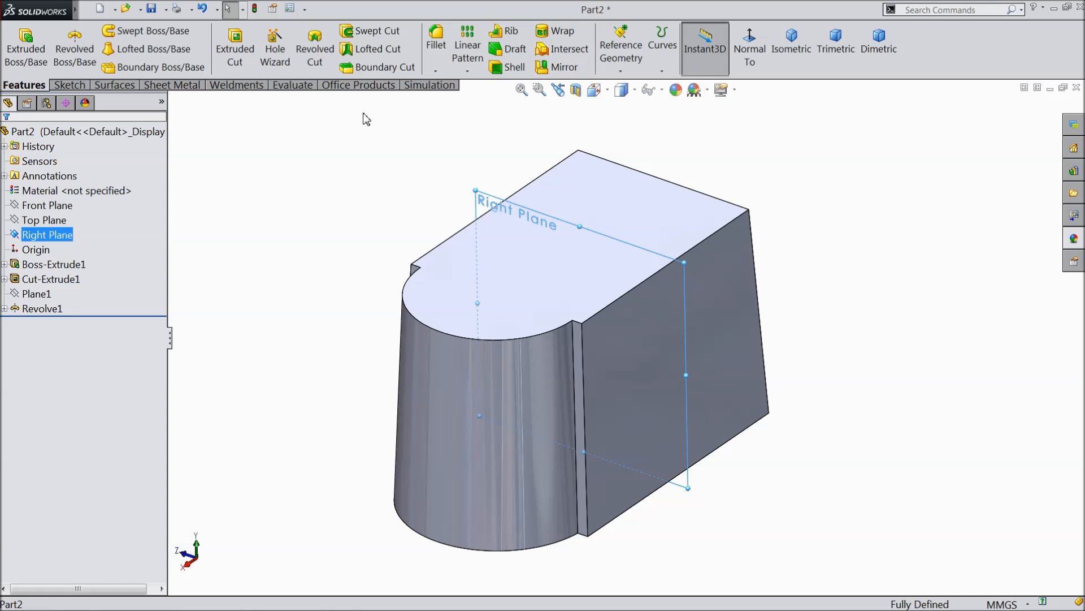
pyautogui.click(559, 67)
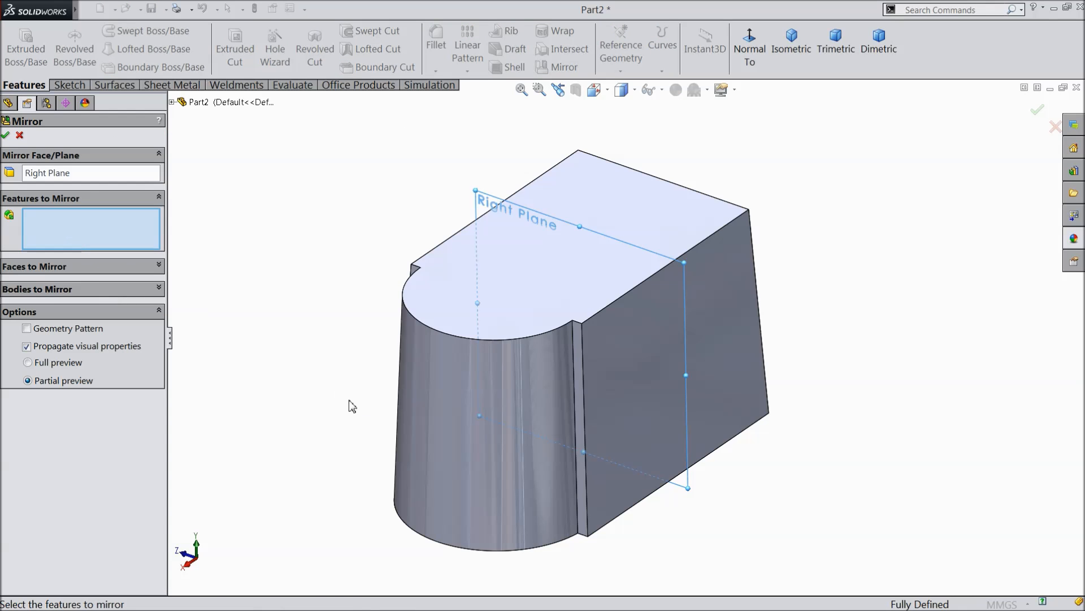
pyautogui.click(486, 401)
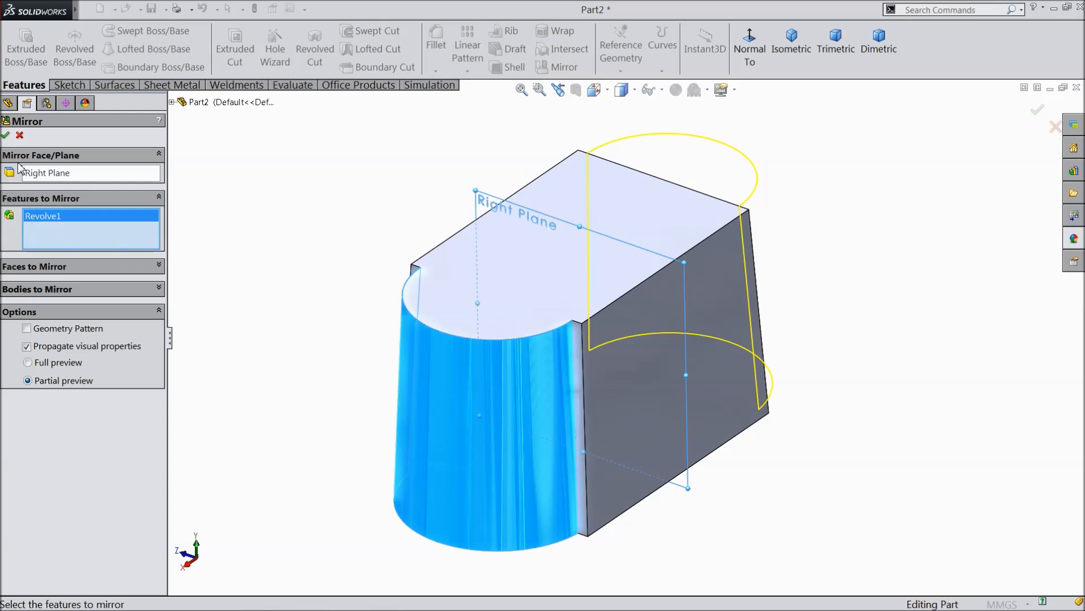
pyautogui.click(8, 136)
# Start a sketch on the Top Plane and draw a horizontal centerline from the origin toward the left rounded end
pyautogui.moveTo(250, 293); pyautogui.dragTo(325, 351, button='middle')
pyautogui.click(48, 221)
pyautogui.click(69, 85)
pyautogui.click(19, 48)
pyautogui.click(621, 57)
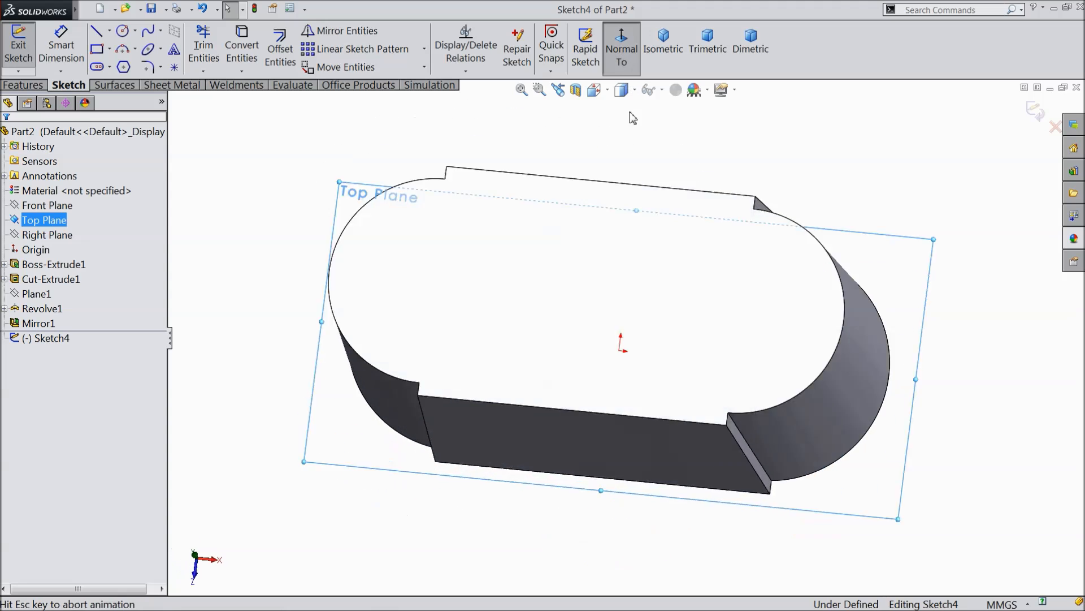
pyautogui.click(124, 32)
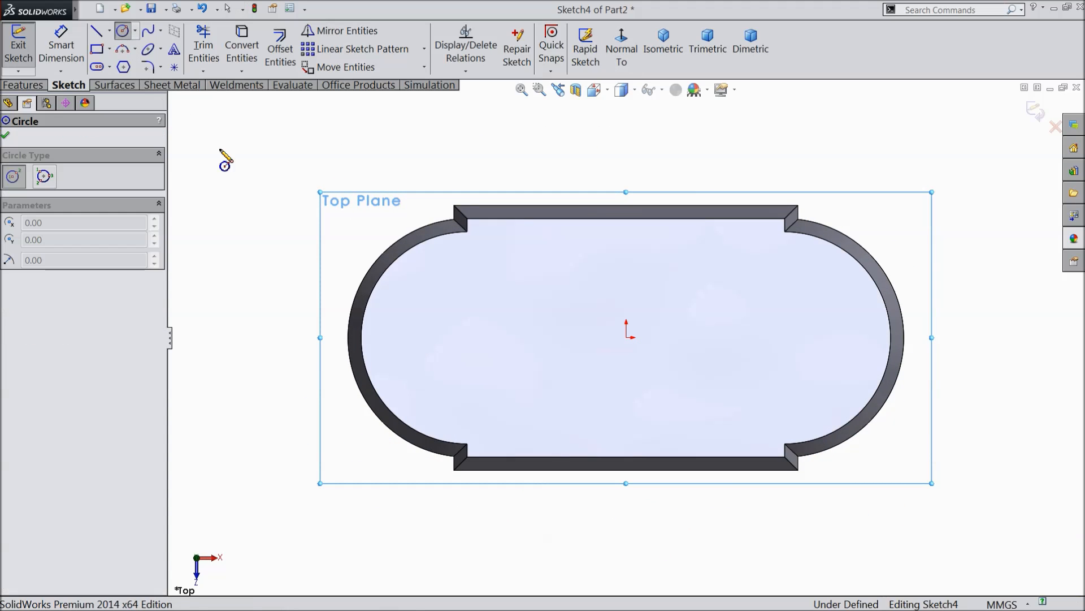
pyautogui.click(110, 31)
pyautogui.click(128, 67)
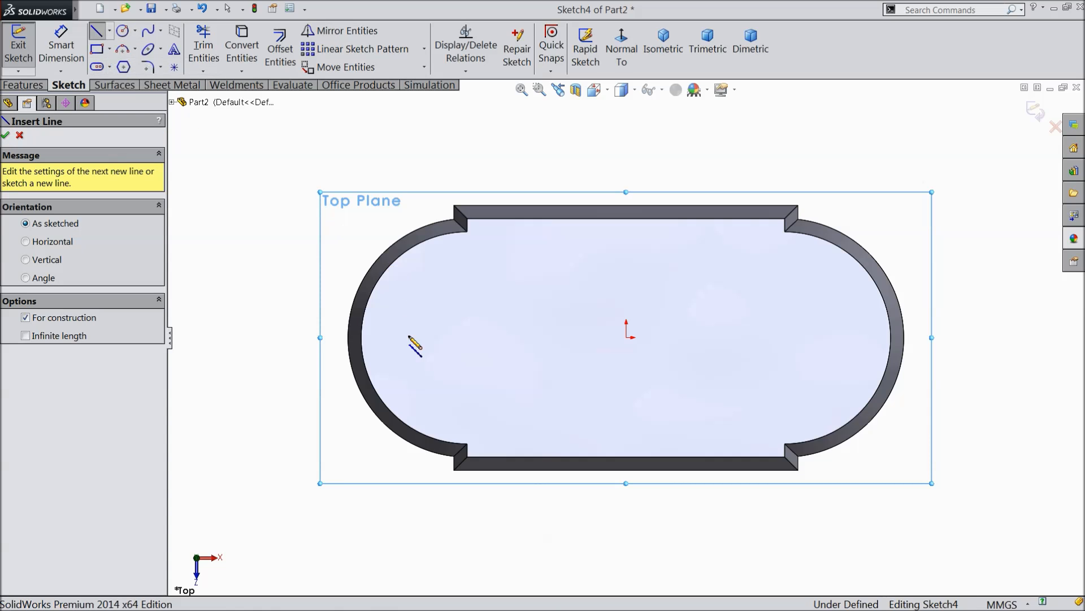
pyautogui.click(626, 337)
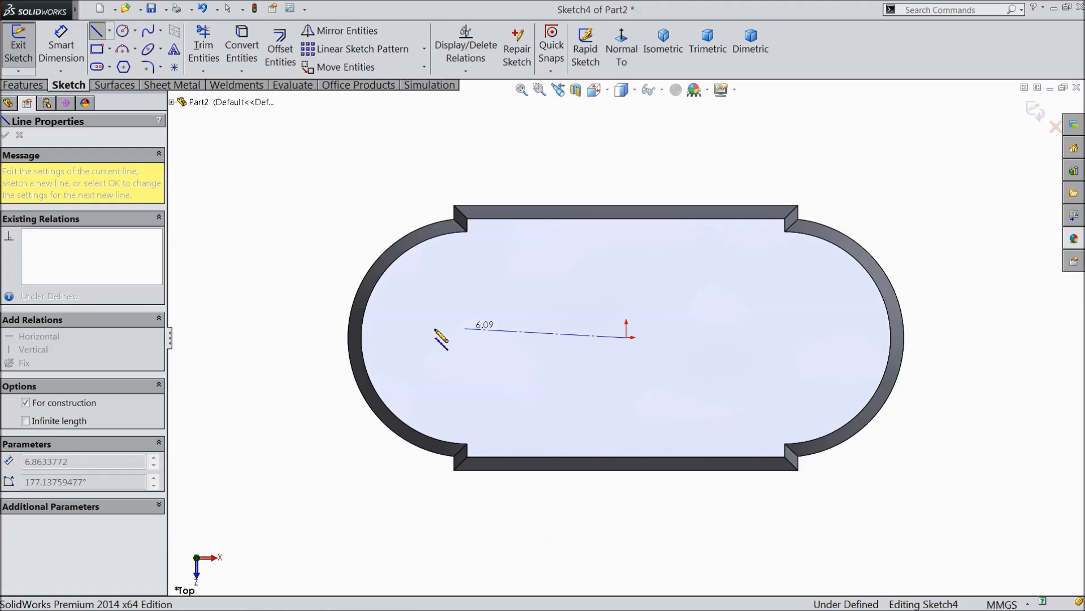
pyautogui.click(370, 337)
pyautogui.rightClick(379, 339)
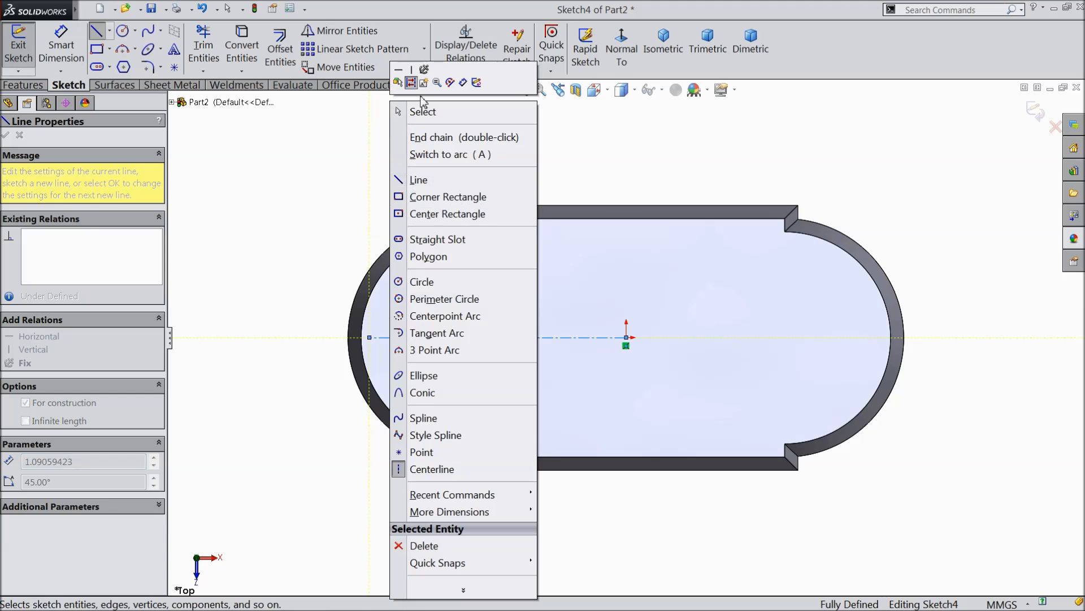
pyautogui.click(419, 110)
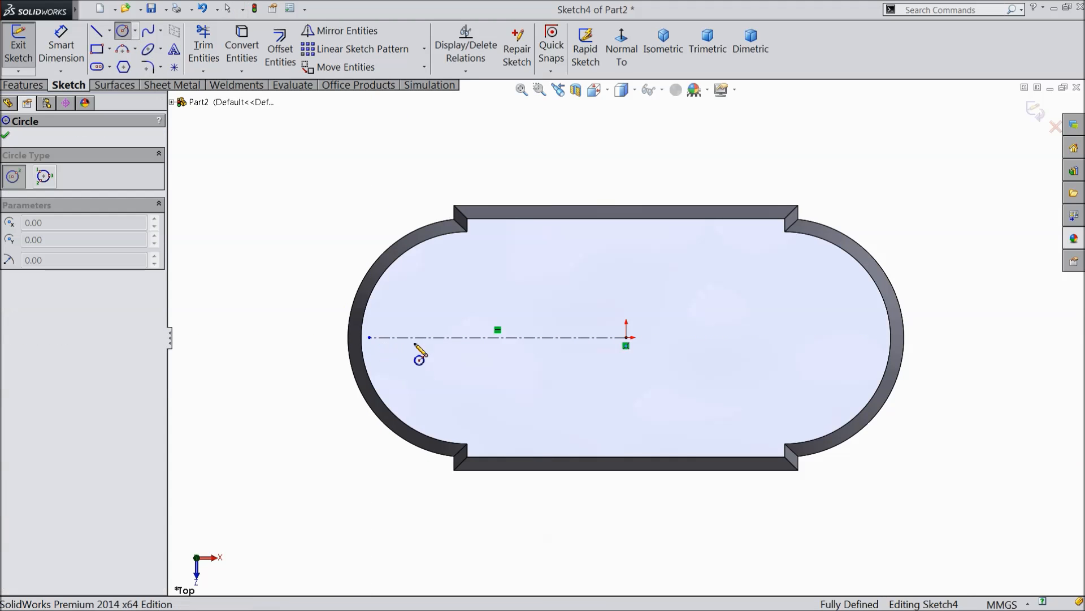
# Draw a circle on the centerline about 6.5 mm left of the origin and another, radius about 2.6 mm, about 6.7 mm right of it
pyautogui.click(453, 338)
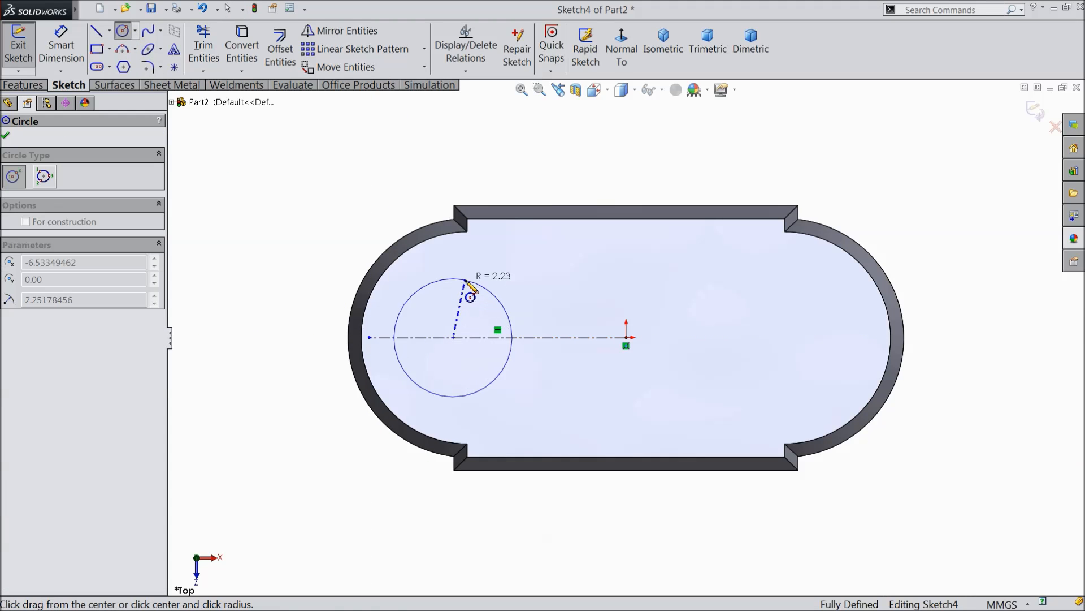
pyautogui.click(457, 274)
pyautogui.click(805, 338)
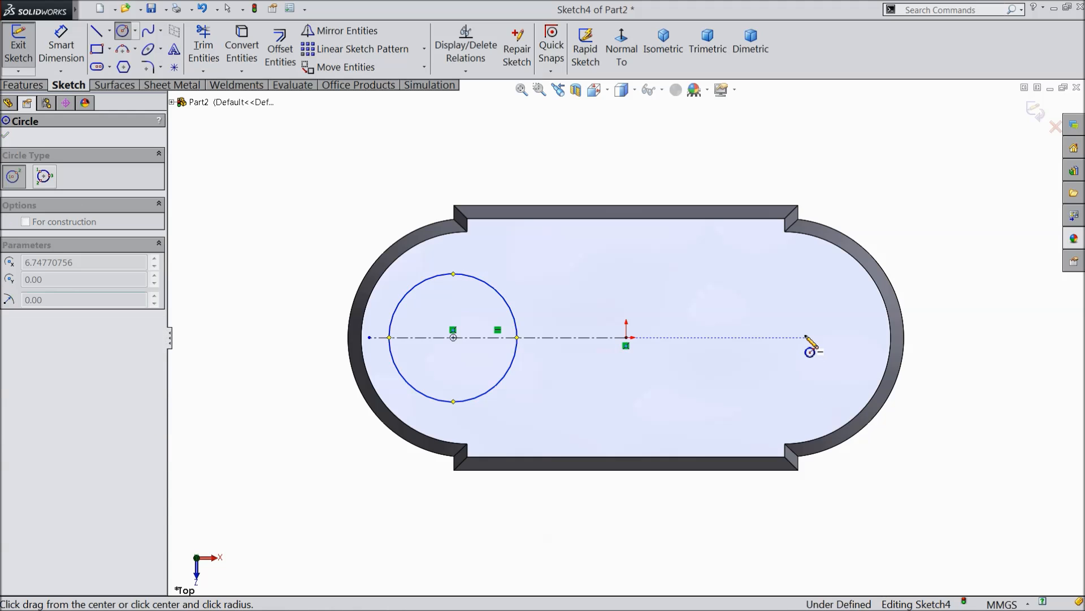
pyautogui.click(805, 270)
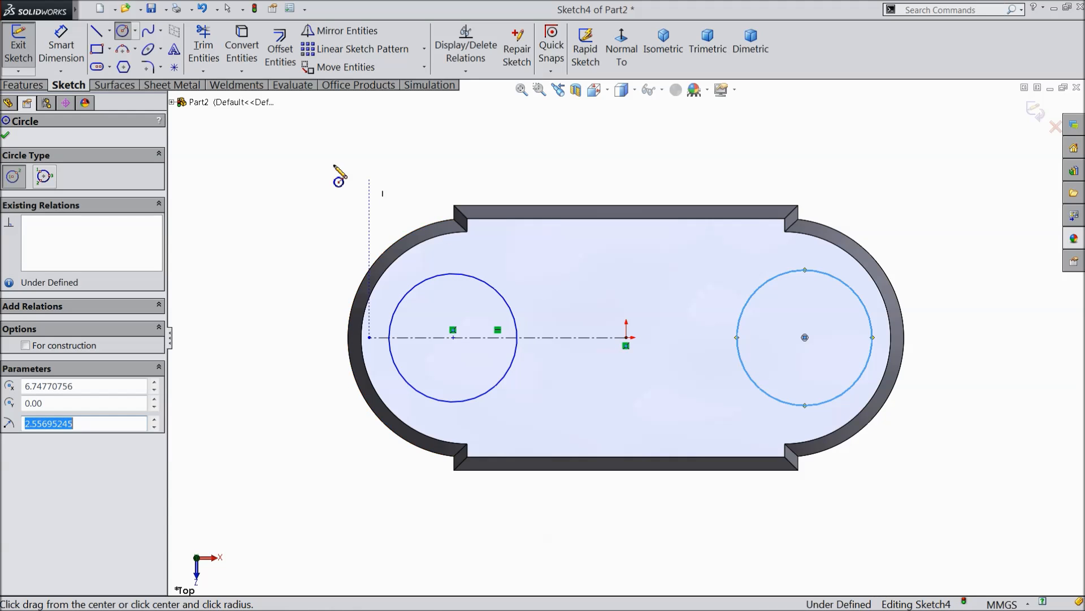
# Draw a vertical centerline upward from the origin between the two circles
pyautogui.click(110, 31)
pyautogui.click(133, 65)
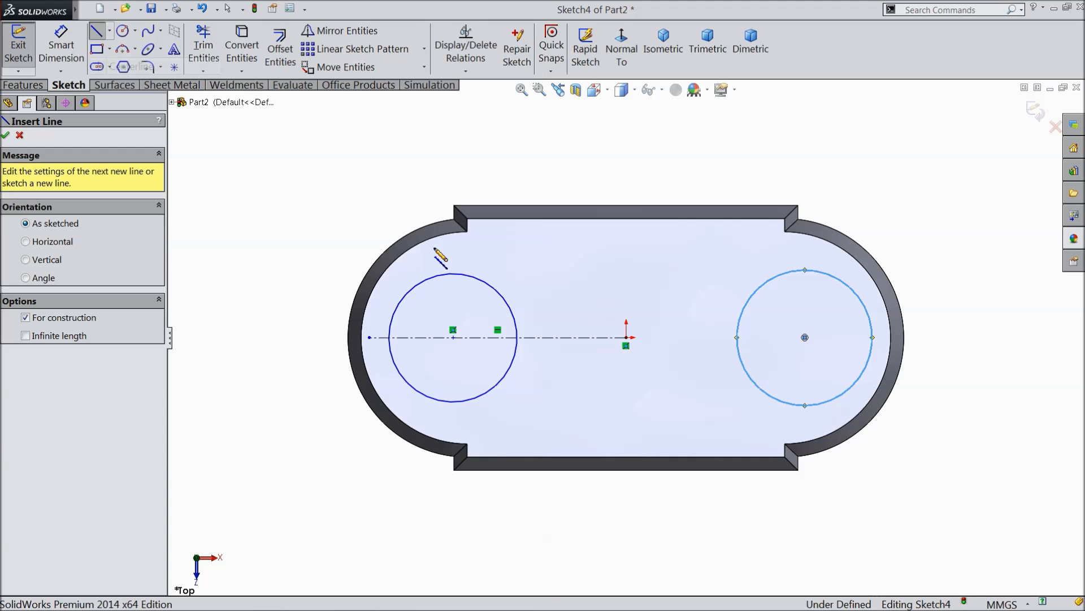
pyautogui.click(627, 337)
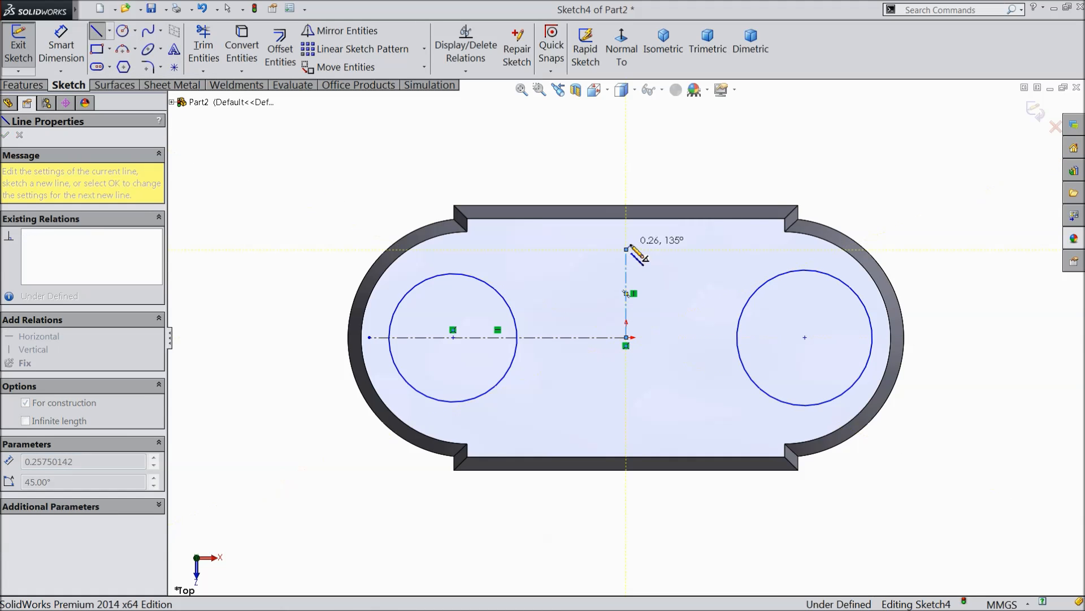
pyautogui.rightClick(630, 246)
pyautogui.click(656, 111)
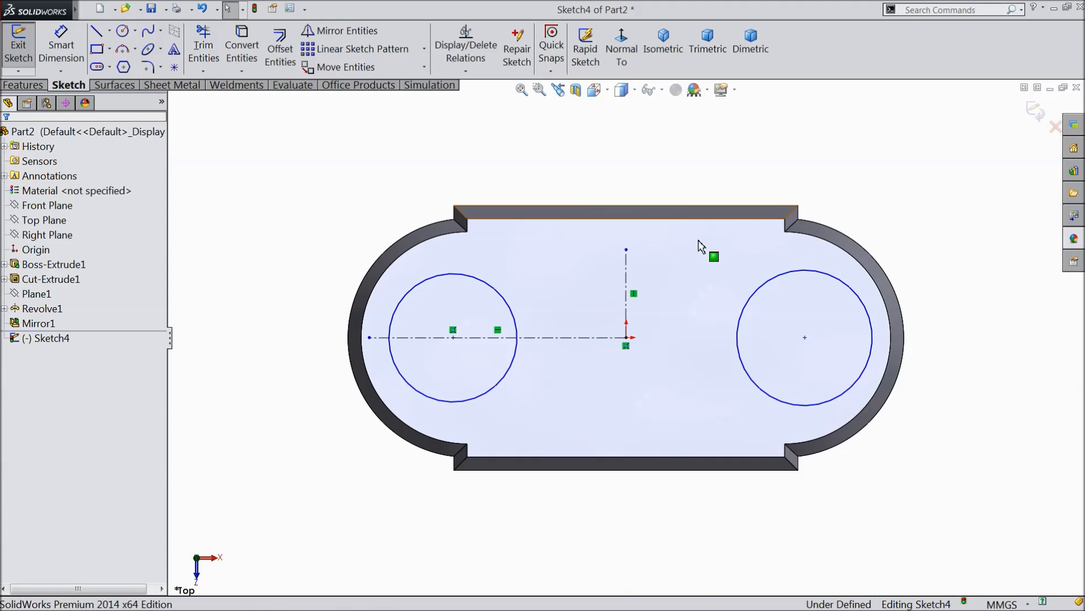
# Make the two circle centers symmetric about the vertical centerline
pyautogui.click(805, 337)
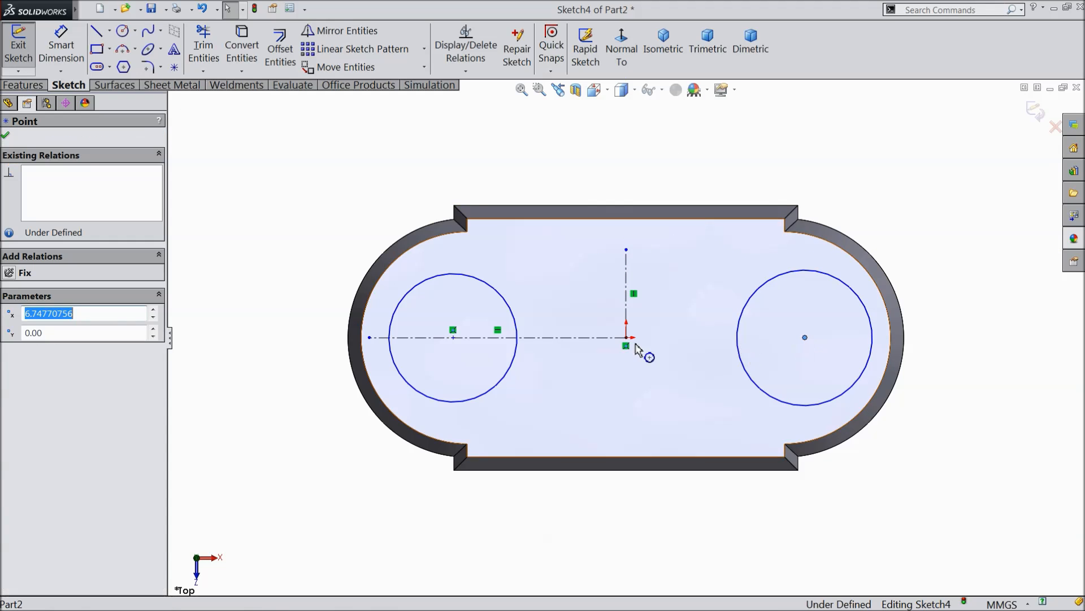
pyautogui.keyDown('ctrl'); pyautogui.click(453, 338); pyautogui.keyUp('ctrl')
pyautogui.keyDown('ctrl'); pyautogui.click(627, 314); pyautogui.keyUp('ctrl')
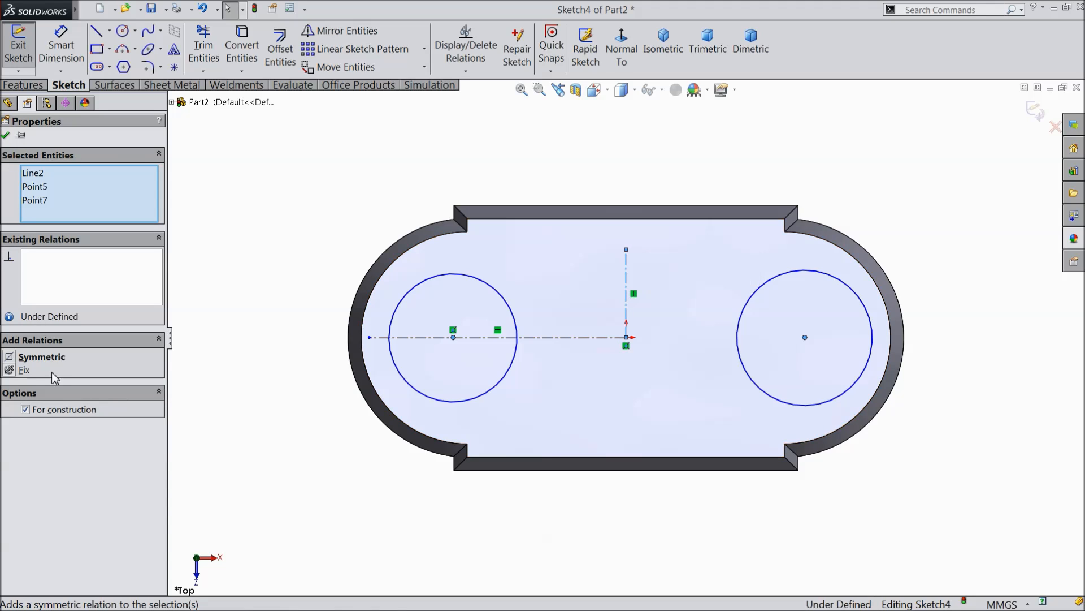
pyautogui.click(39, 357)
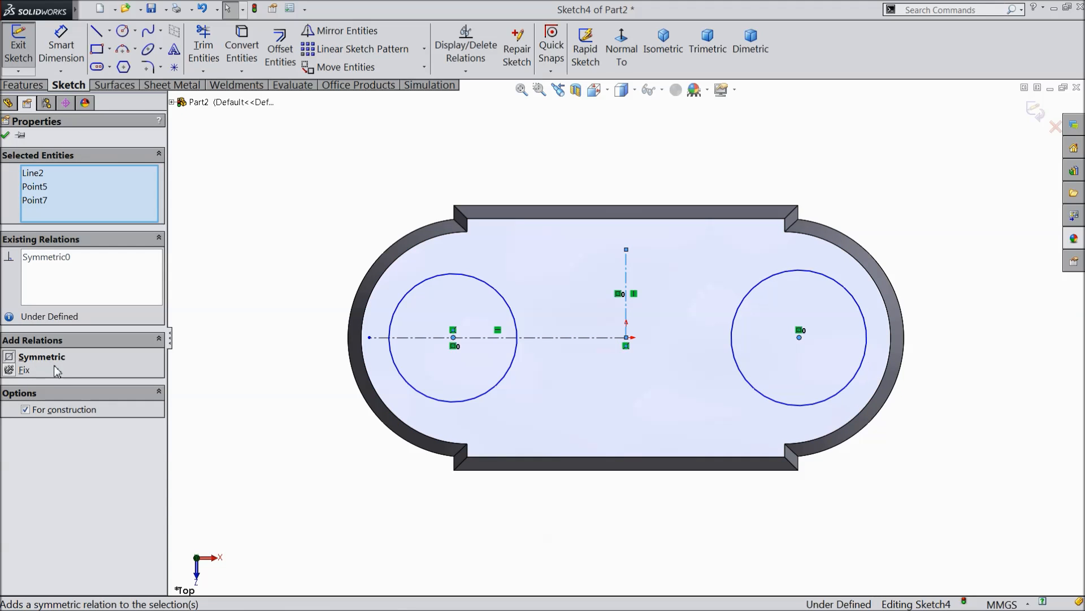
pyautogui.click(6, 135)
# Dimension the horizontal distance between the two circle centers as 11 mm
pyautogui.click(62, 45)
pyautogui.click(454, 338)
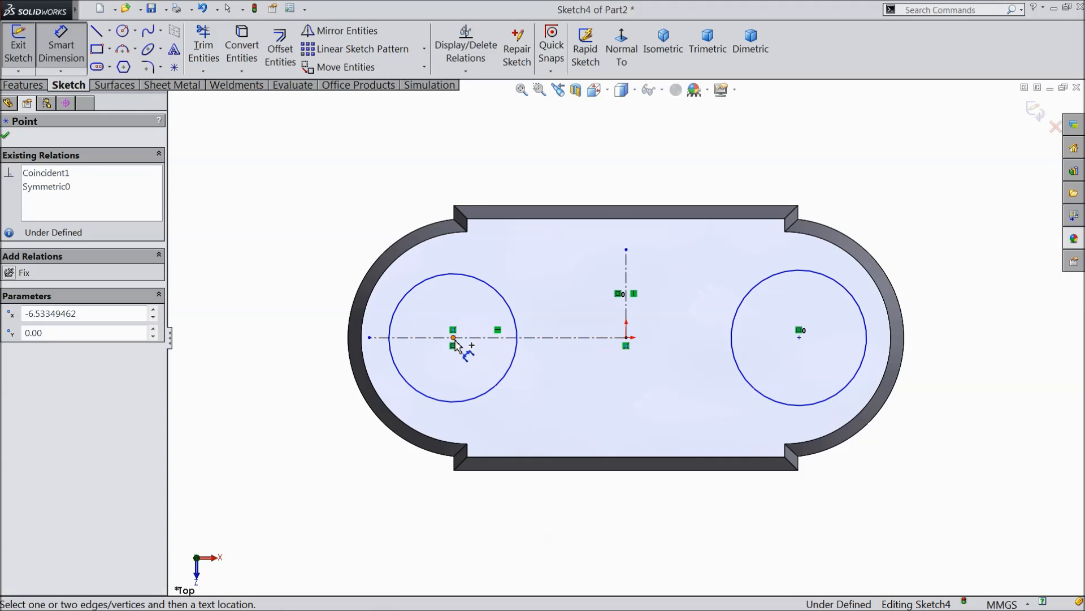
pyautogui.click(800, 338)
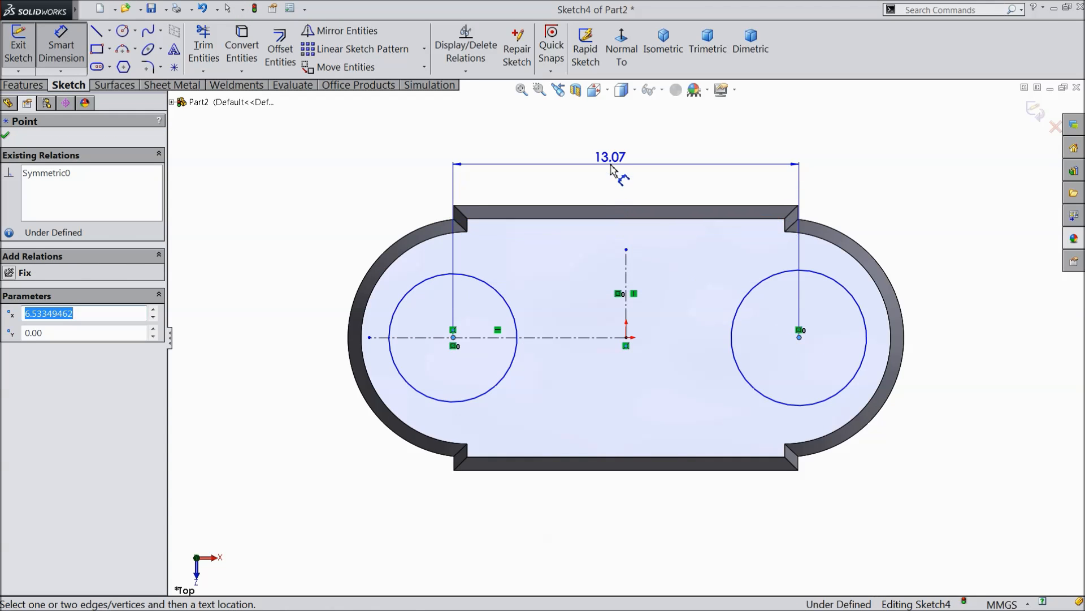
pyautogui.click(622, 170)
pyautogui.write('11')
pyautogui.press('Return')
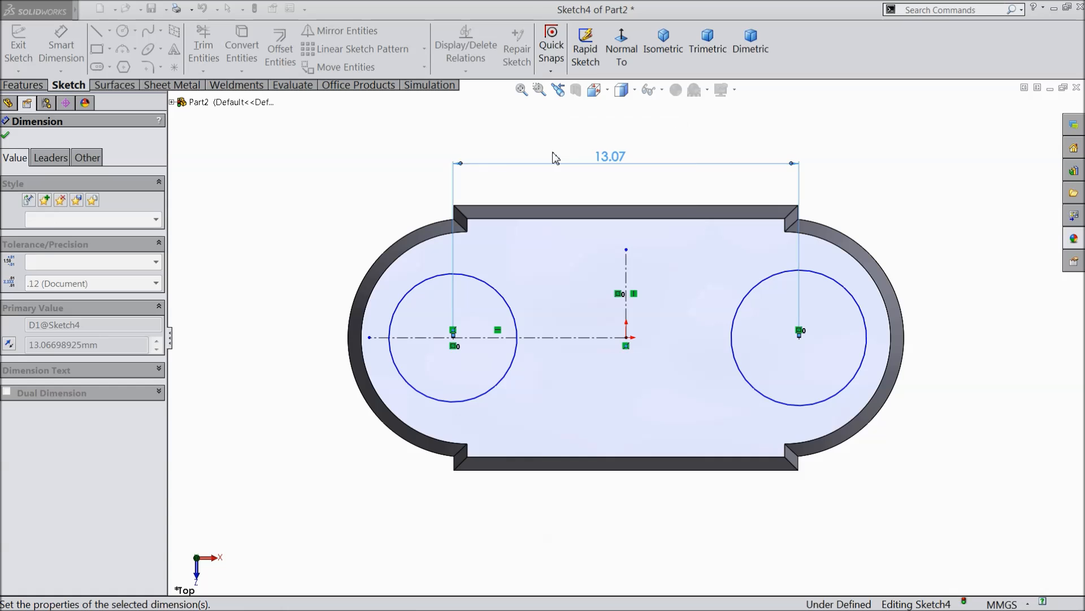
# Dimension both circles with a diameter of 6 mm
pyautogui.click(432, 299)
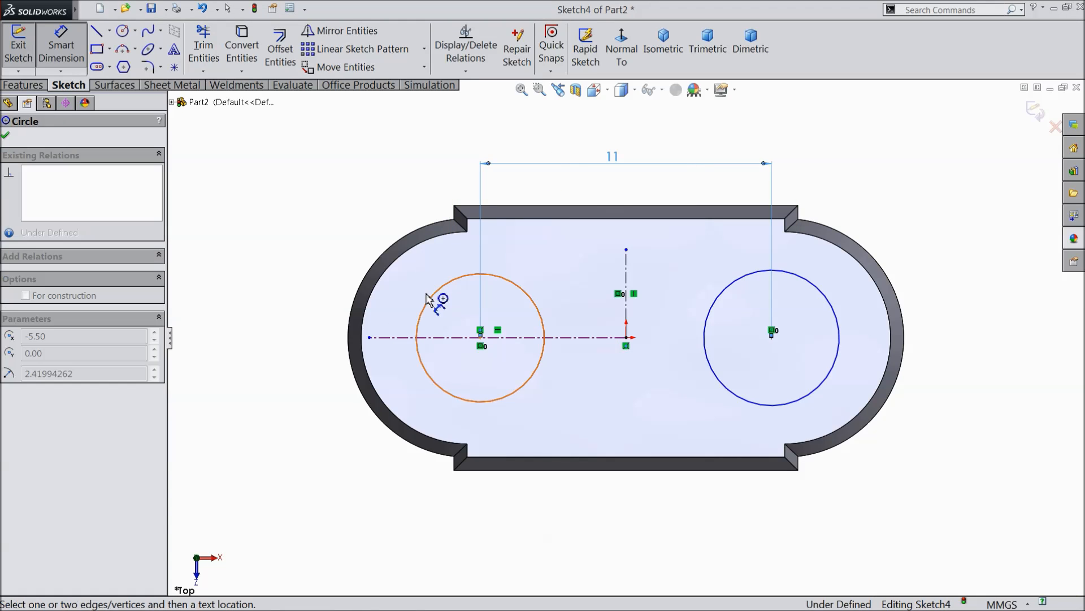
pyautogui.click(276, 230)
pyautogui.write('6')
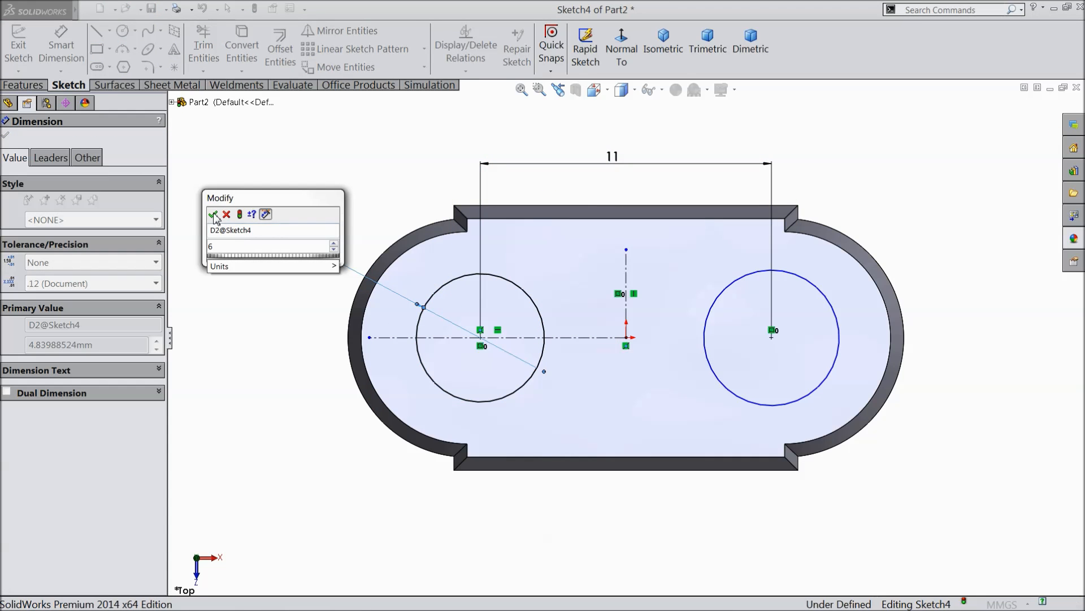
pyautogui.click(214, 215)
pyautogui.click(831, 303)
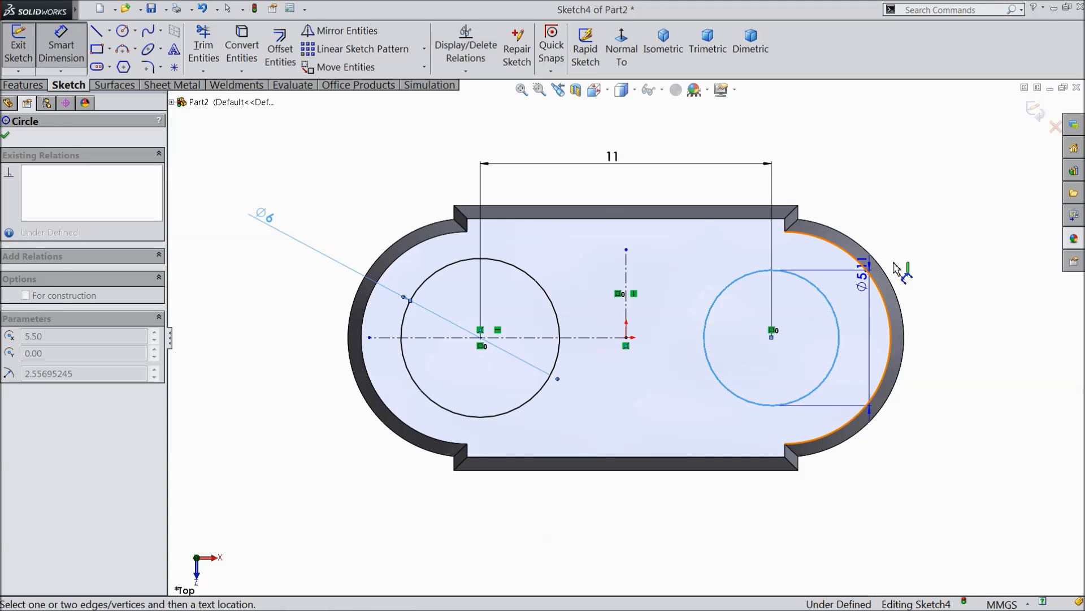
pyautogui.click(927, 252)
pyautogui.write('6')
pyautogui.press('Return')
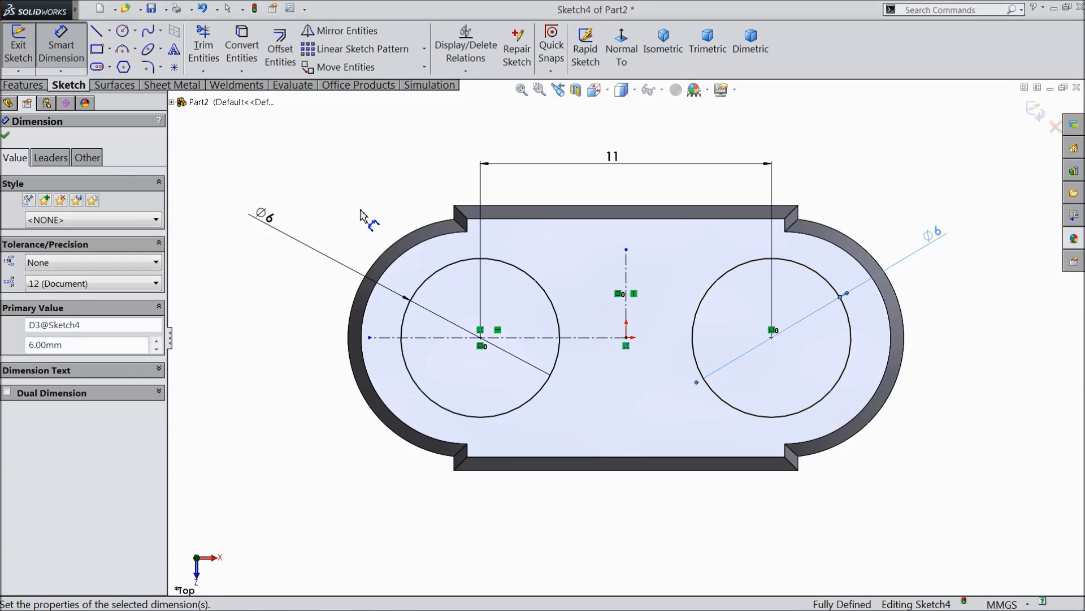
pyautogui.click(5, 136)
# Cut-extrude both circles Through All with the direction reversed so that the holes pass through the clamp body
pyautogui.click(23, 85)
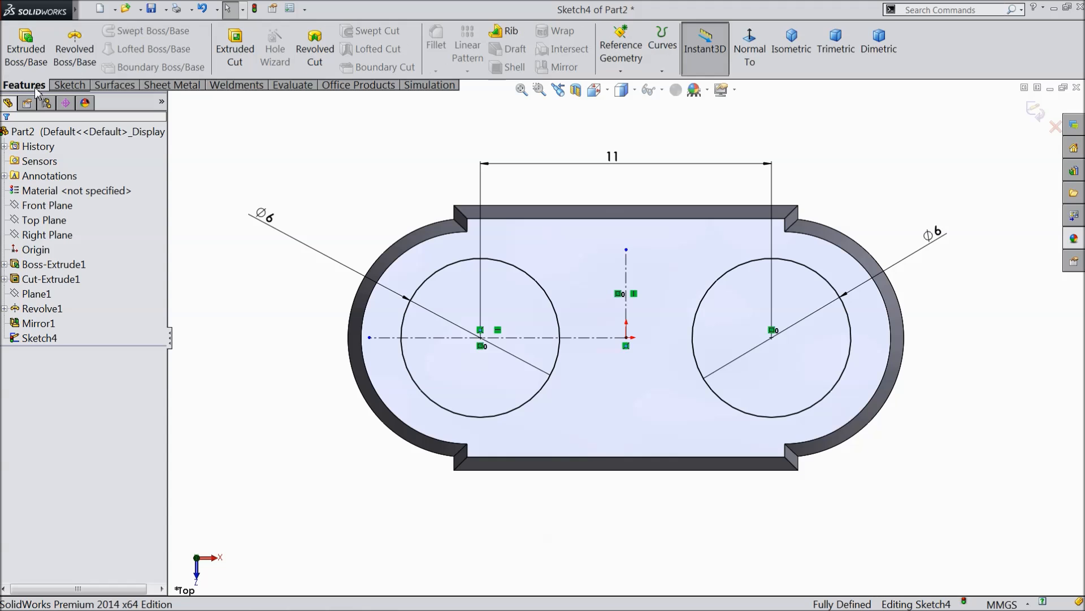
pyautogui.click(234, 48)
pyautogui.click(77, 215)
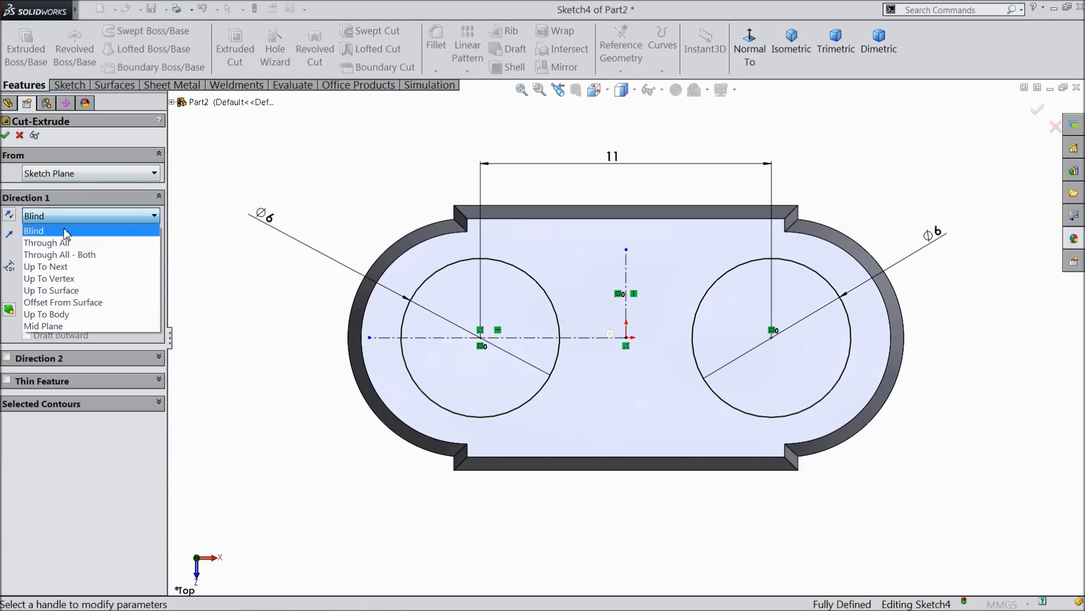
pyautogui.click(68, 244)
pyautogui.moveTo(405, 172); pyautogui.dragTo(373, 334, button='middle')
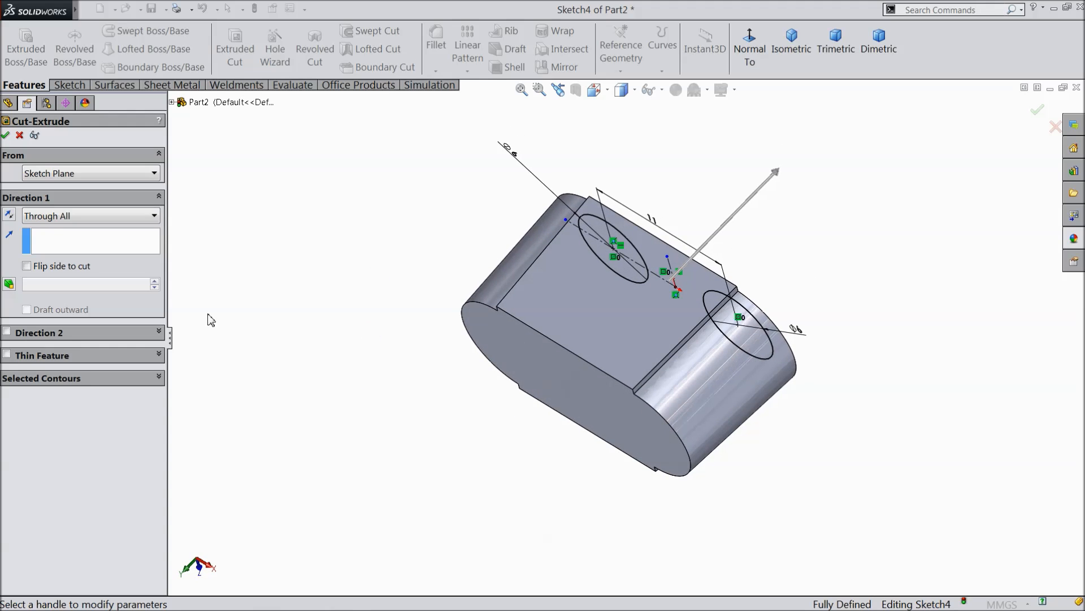
pyautogui.click(9, 217)
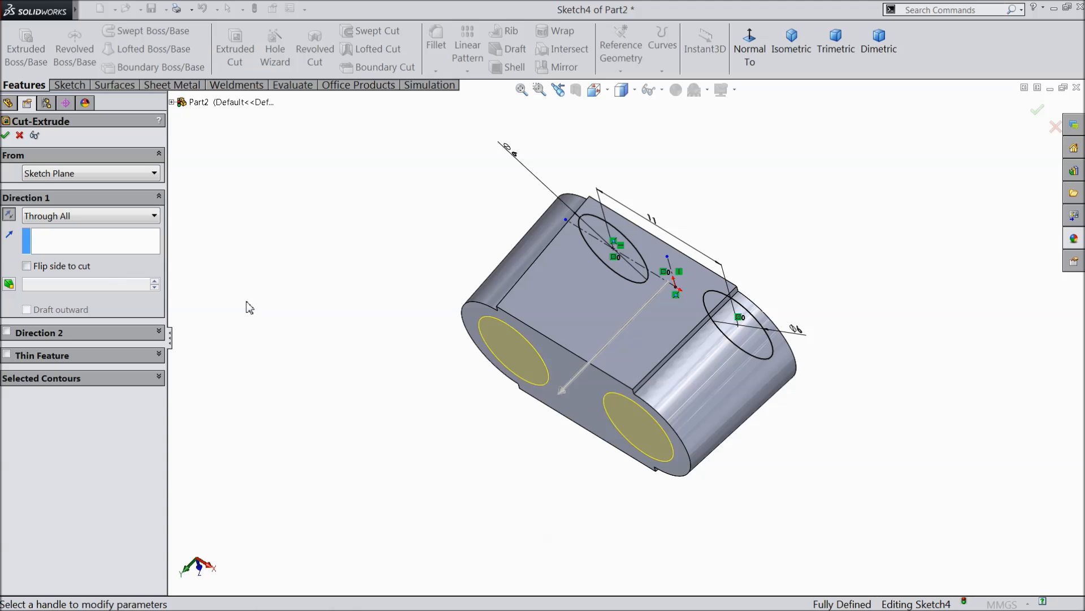
pyautogui.scroll(-3, 602, 355)
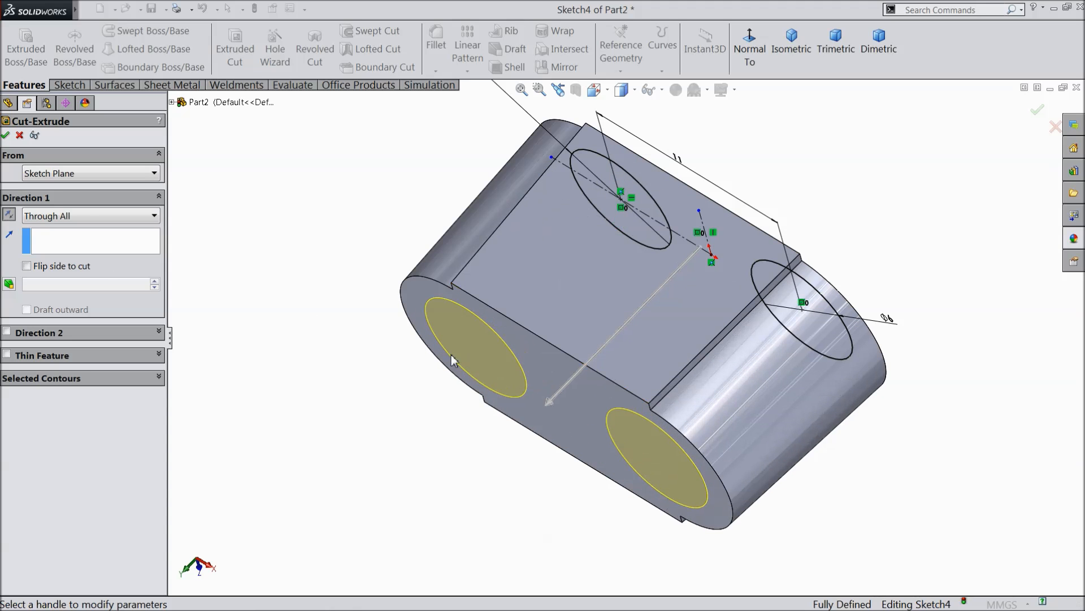
pyautogui.click(5, 134)
# Start a sketch on the Front Plane, viewed normal to the plane
pyautogui.moveTo(339, 323); pyautogui.dragTo(382, 223, button='middle')
pyautogui.click(358, 328)
pyautogui.moveTo(366, 382); pyautogui.dragTo(383, 296, button='middle')
pyautogui.scroll(3, 386, 317)
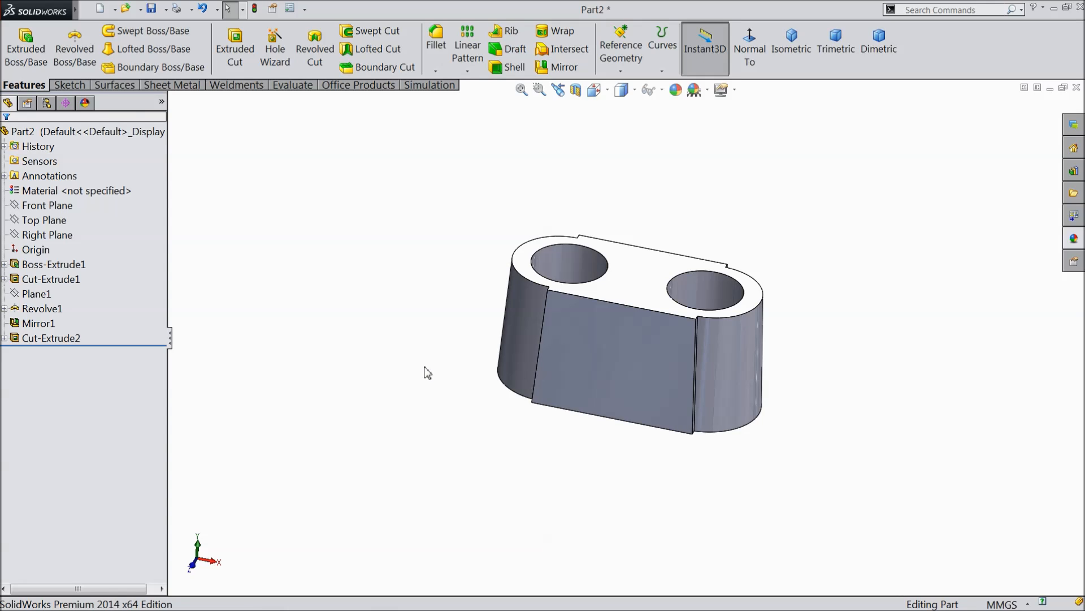
pyautogui.moveTo(428, 370); pyautogui.dragTo(376, 356, button='middle')
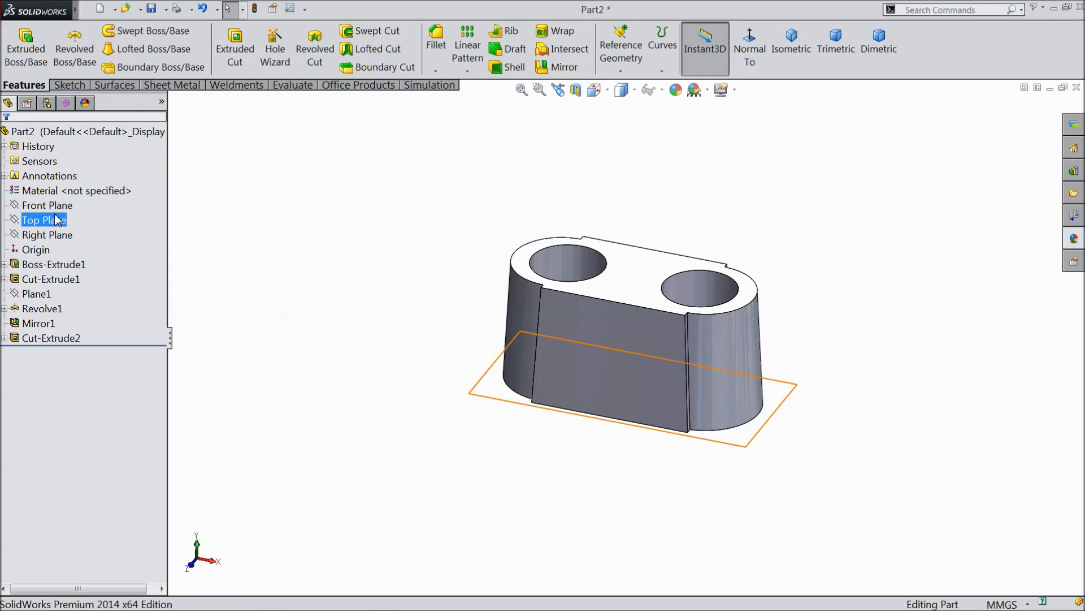
pyautogui.click(69, 203)
pyautogui.click(63, 189)
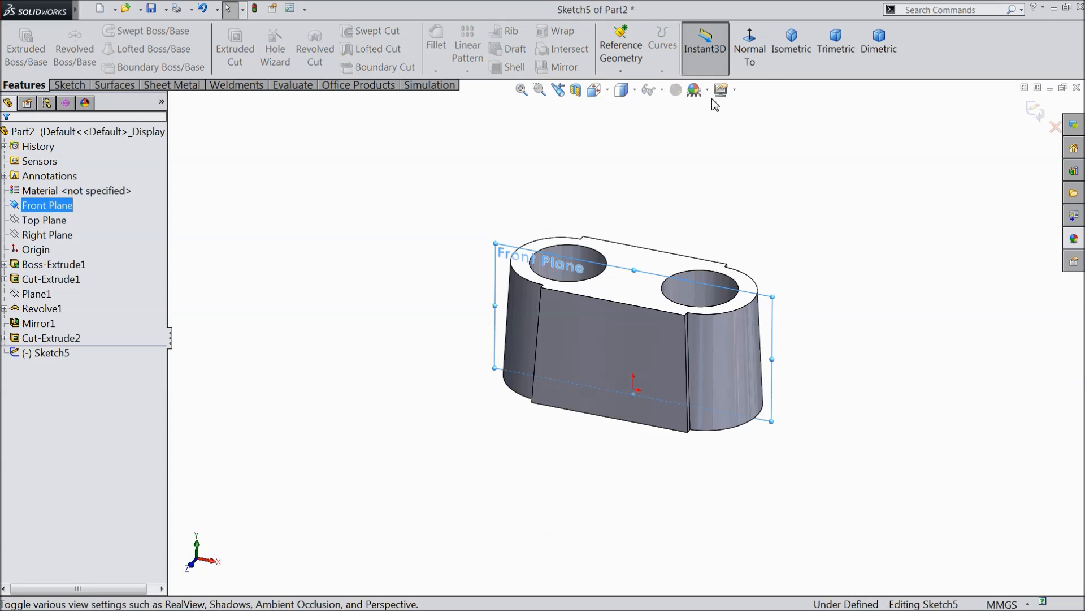
pyautogui.click(748, 51)
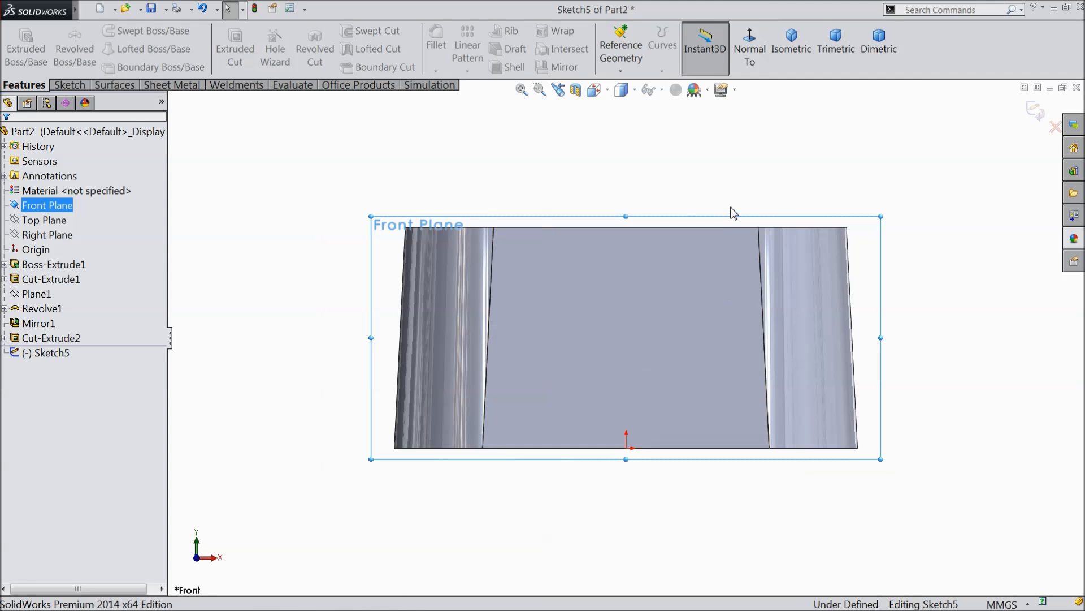
# Draw a vertical centerline from the origin up to the body's top edge
pyautogui.click(67, 86)
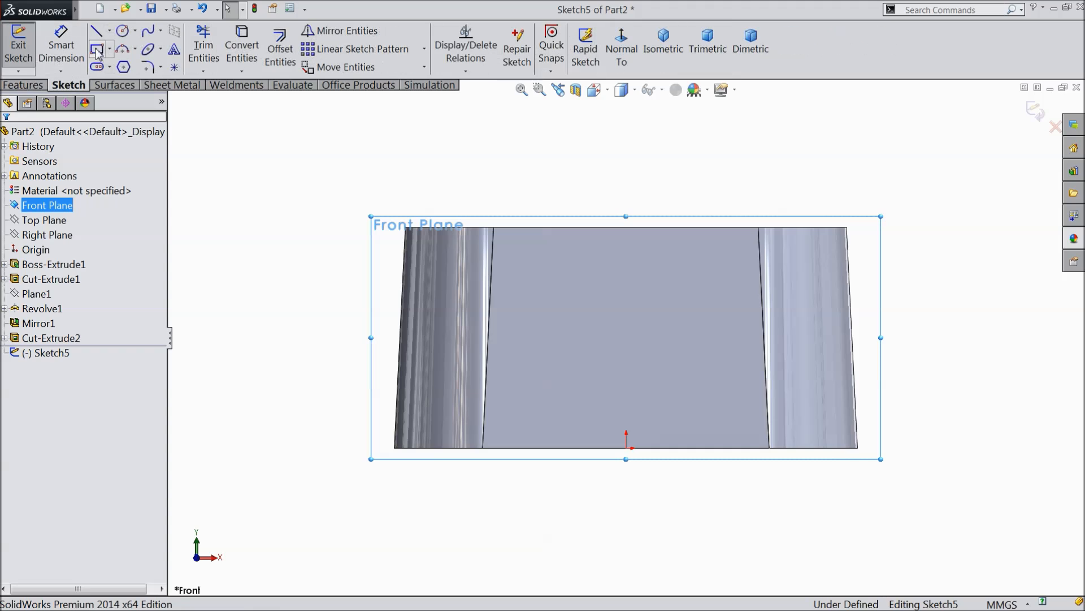
pyautogui.click(110, 32)
pyautogui.click(131, 66)
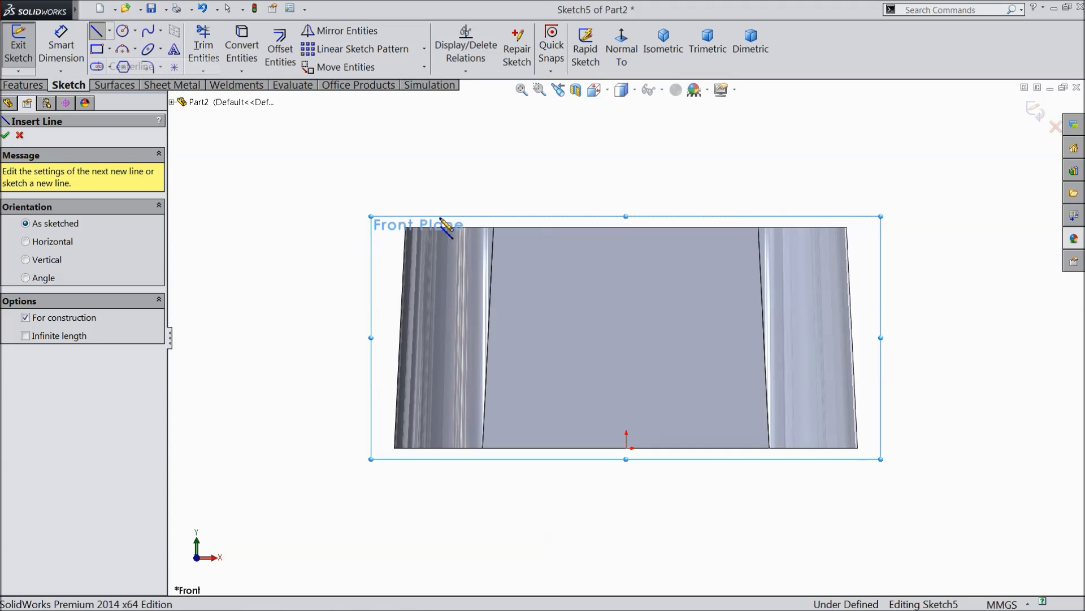
pyautogui.click(626, 448)
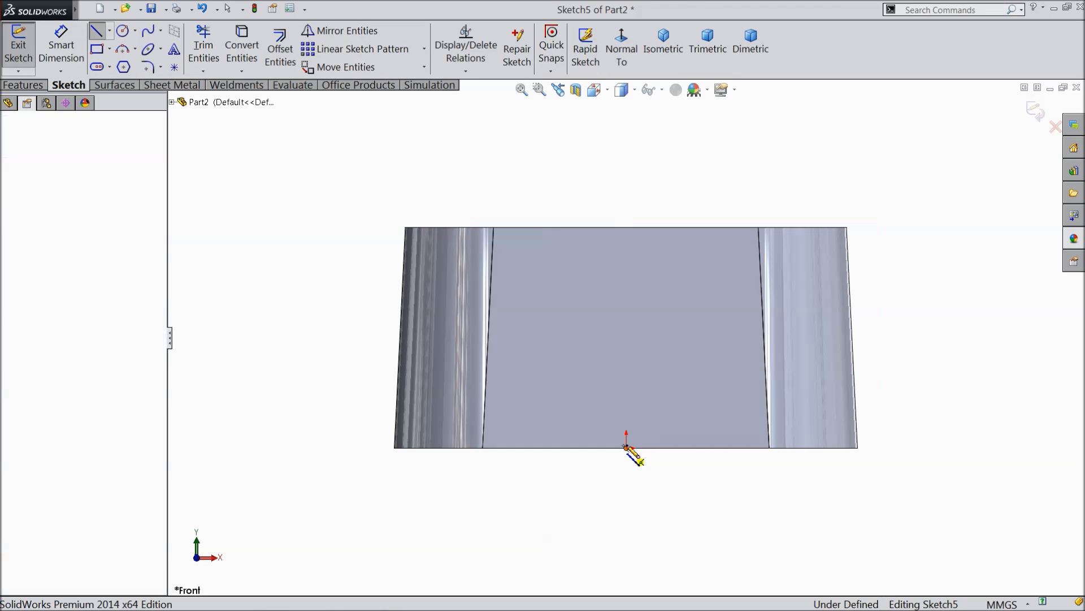
pyautogui.click(625, 226)
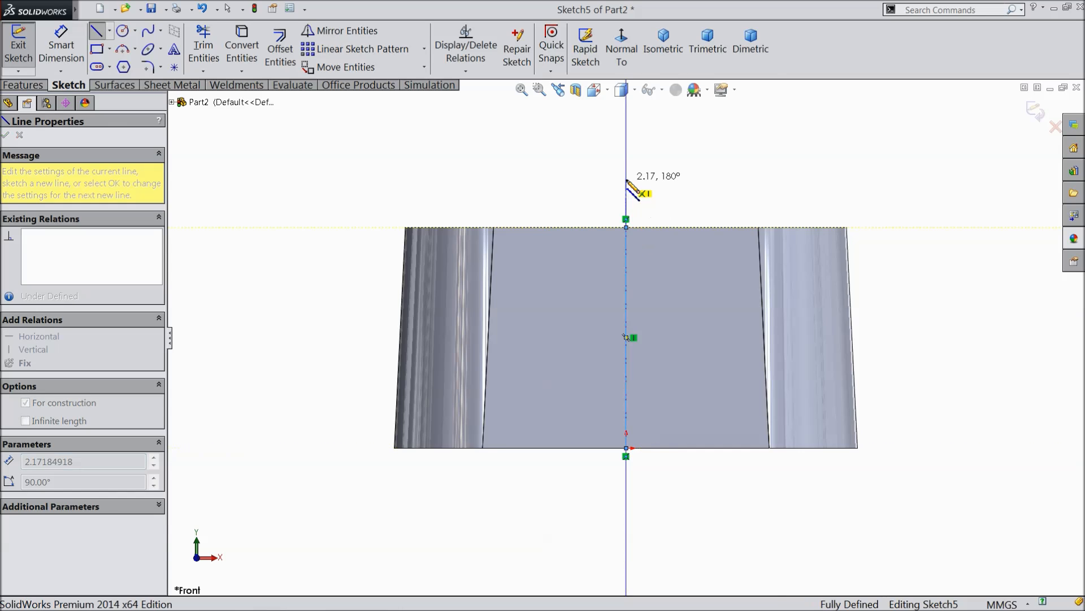
pyautogui.rightClick(626, 113)
pyautogui.click(652, 121)
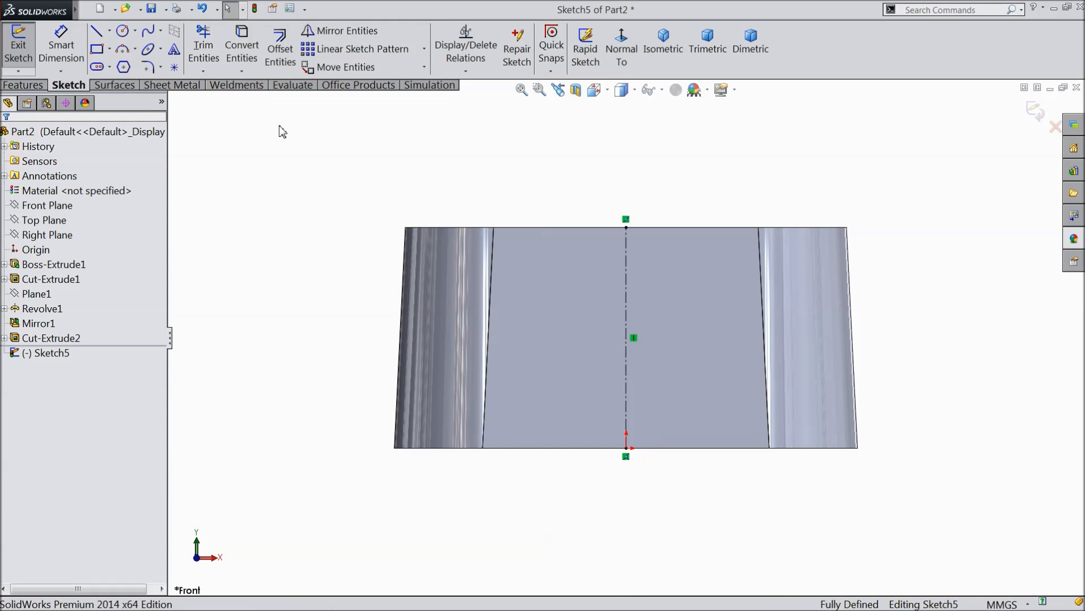
# Draw a closed triangle over the body's upper-left corner, along its top and outer edges, with a slanted side about 7.4 mm long
pyautogui.click(95, 34)
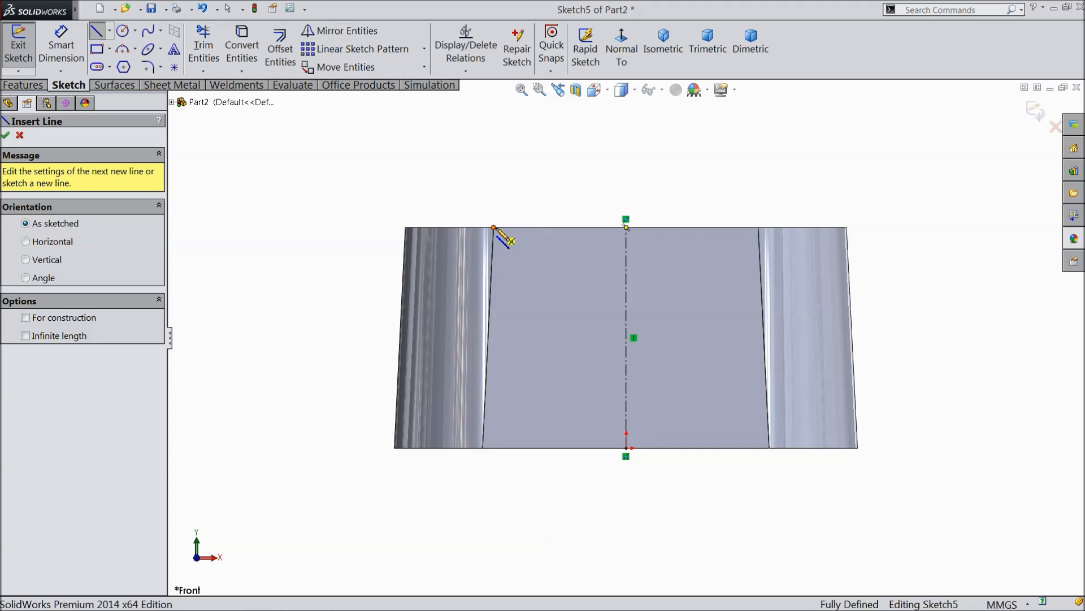
pyautogui.click(494, 227)
pyautogui.click(405, 227)
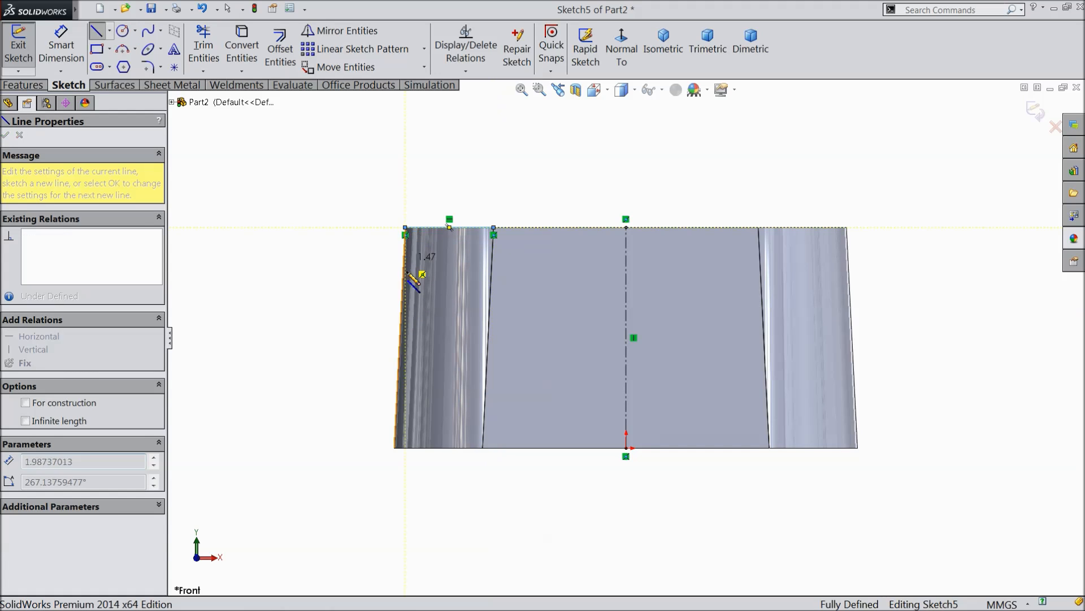
pyautogui.click(399, 359)
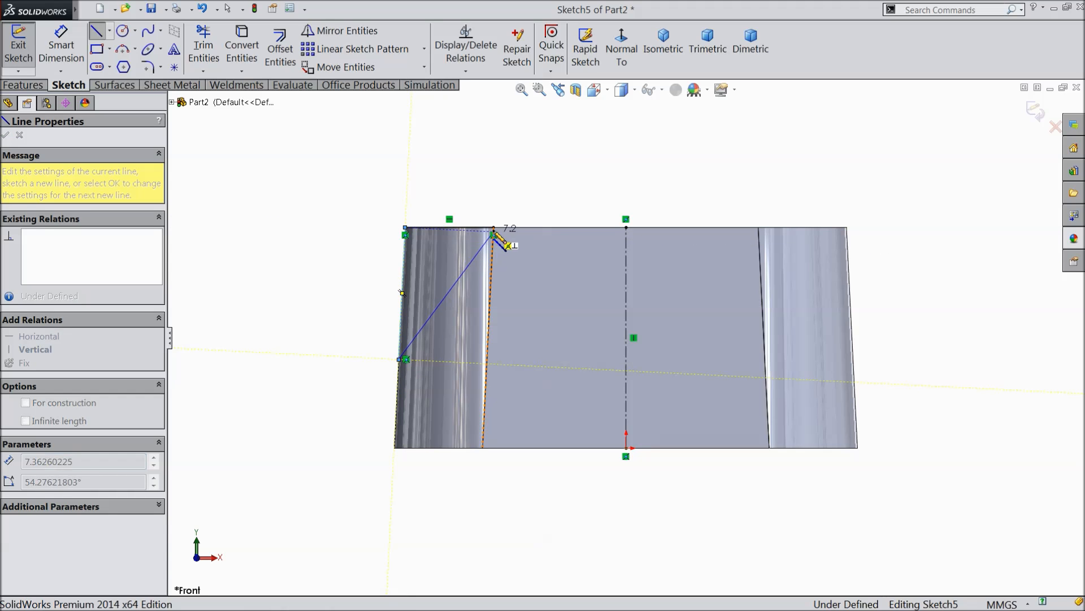
pyautogui.click(493, 228)
pyautogui.rightClick(497, 166)
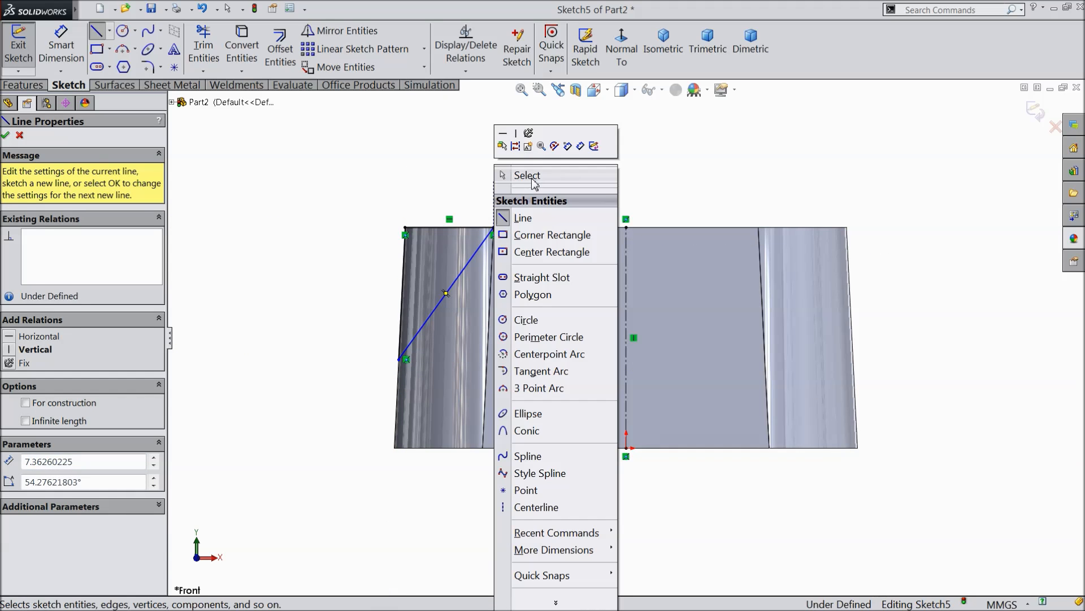
pyautogui.click(515, 175)
# Mirror the three triangle lines about the vertical centerline, keeping the original
pyautogui.moveTo(522, 184); pyautogui.dragTo(371, 381)
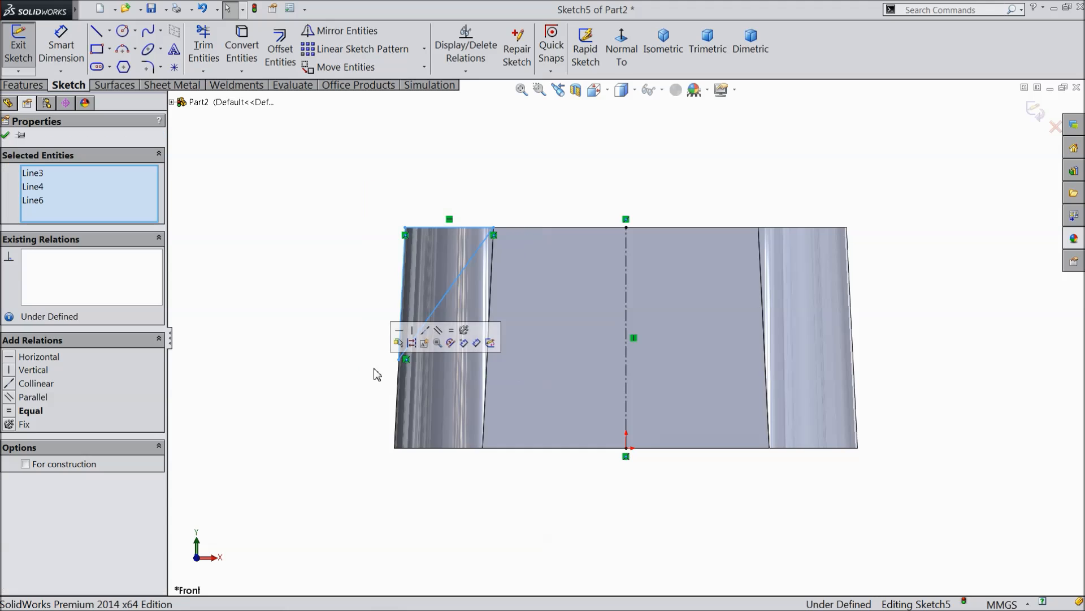
pyautogui.click(356, 34)
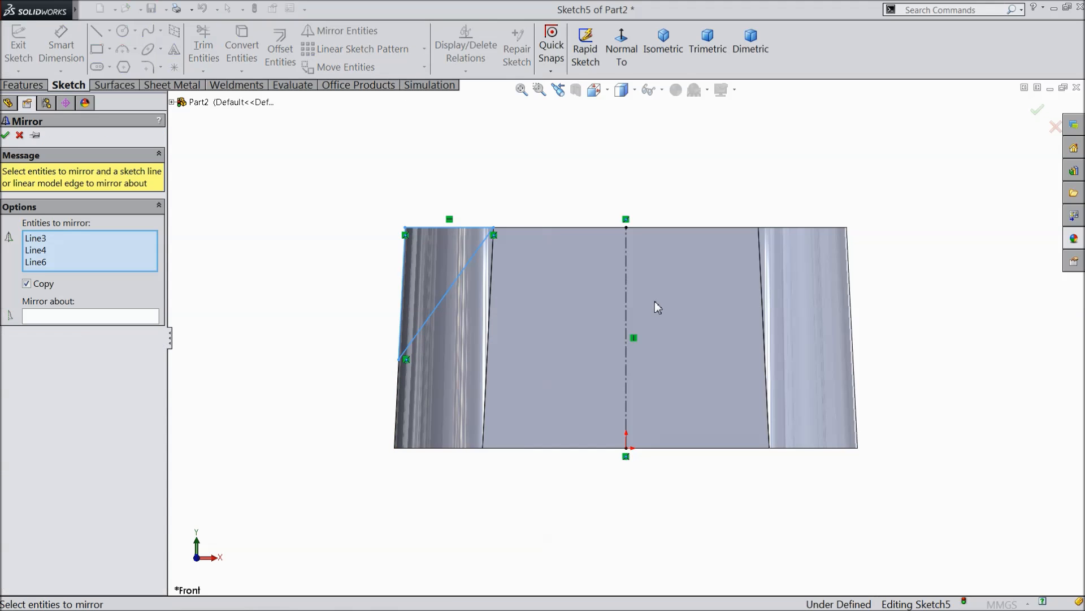
pyautogui.click(143, 320)
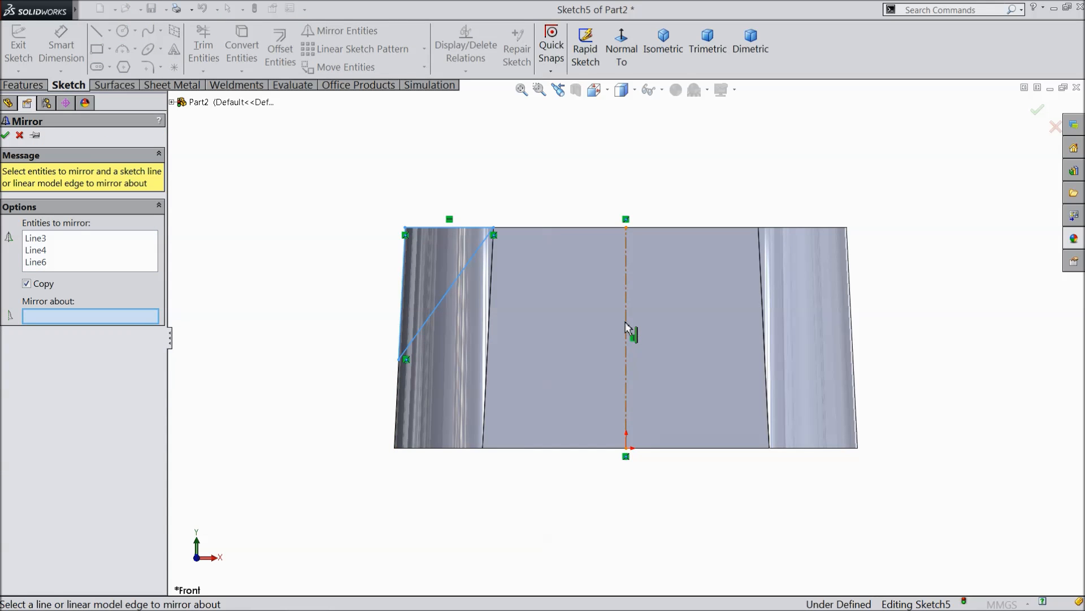
pyautogui.click(626, 328)
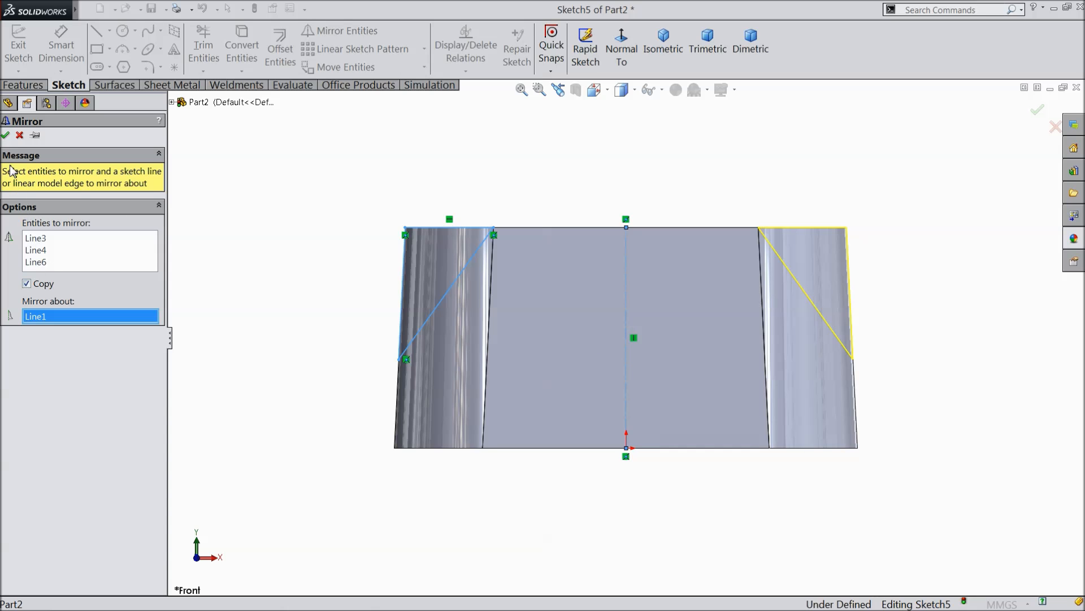
pyautogui.click(6, 136)
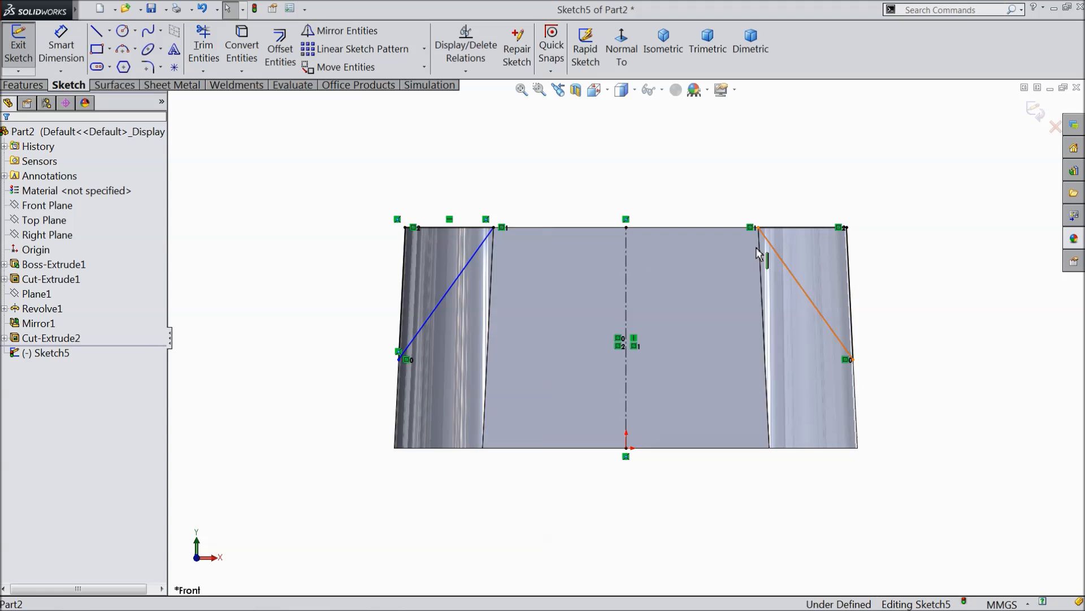
# Add a driven dimension across the top between the inner upper corners of the two triangles
pyautogui.click(56, 47)
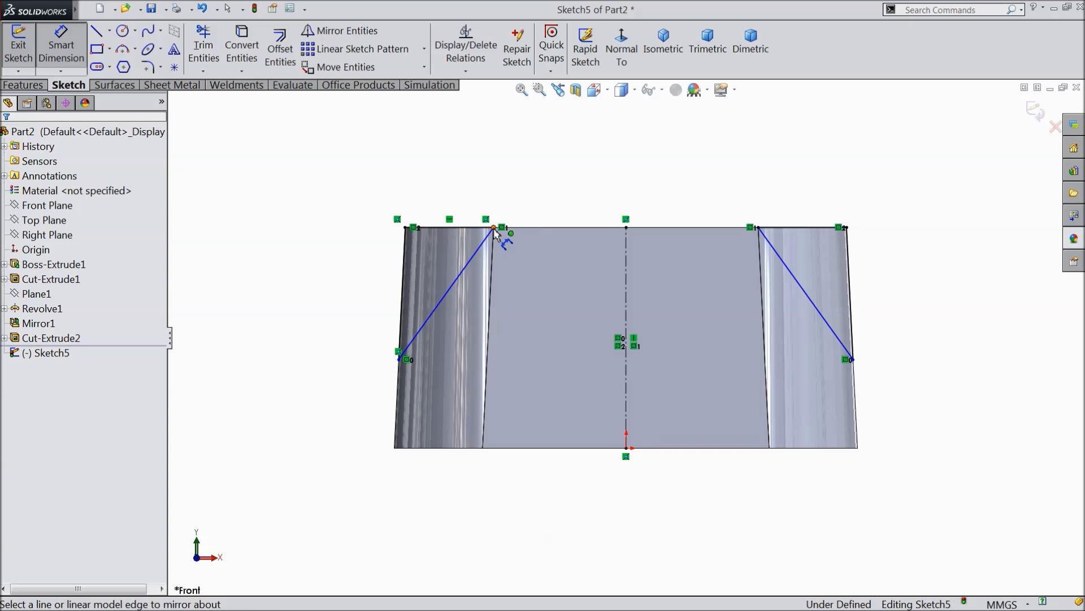
pyautogui.click(494, 227)
pyautogui.click(758, 228)
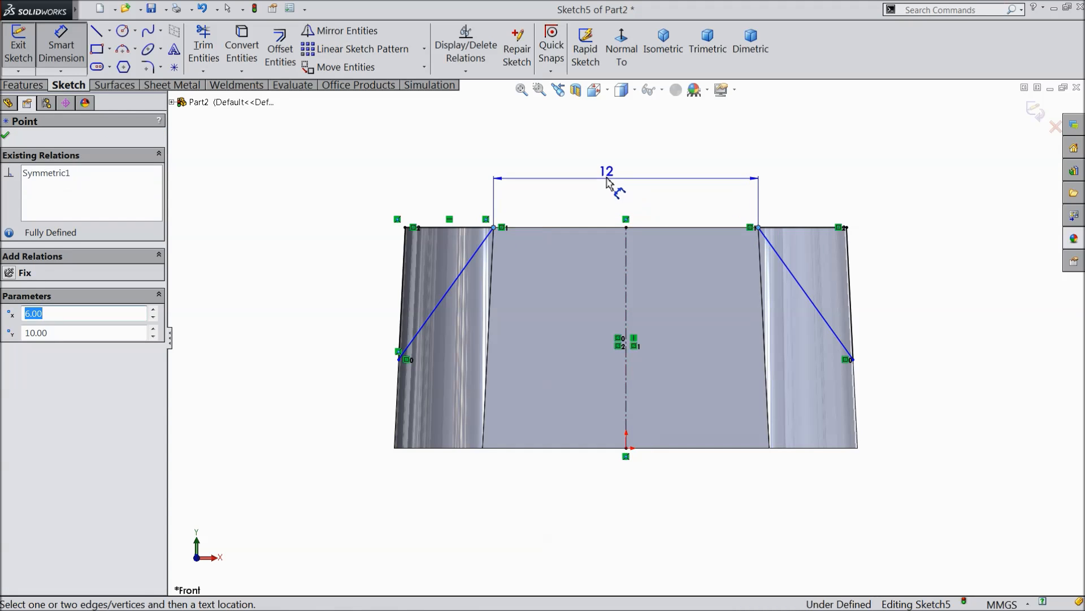
pyautogui.click(607, 182)
pyautogui.click(603, 187)
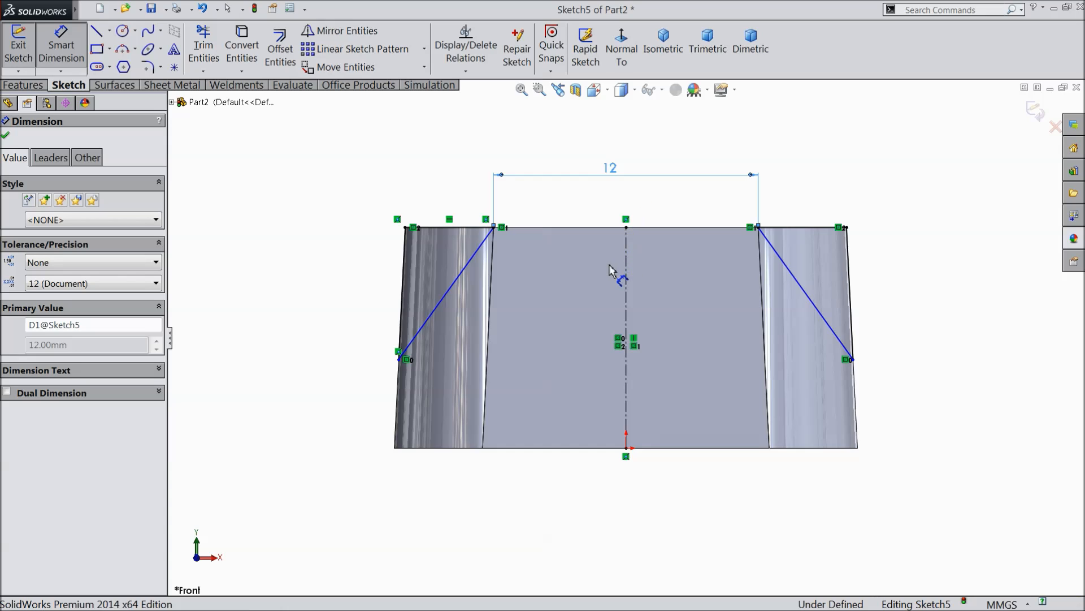
# Draw an upright ellipse centred on the midpoint of the body's top edge, with radii of about 2.96 mm and 5.72 mm
pyautogui.click(162, 53)
pyautogui.click(148, 50)
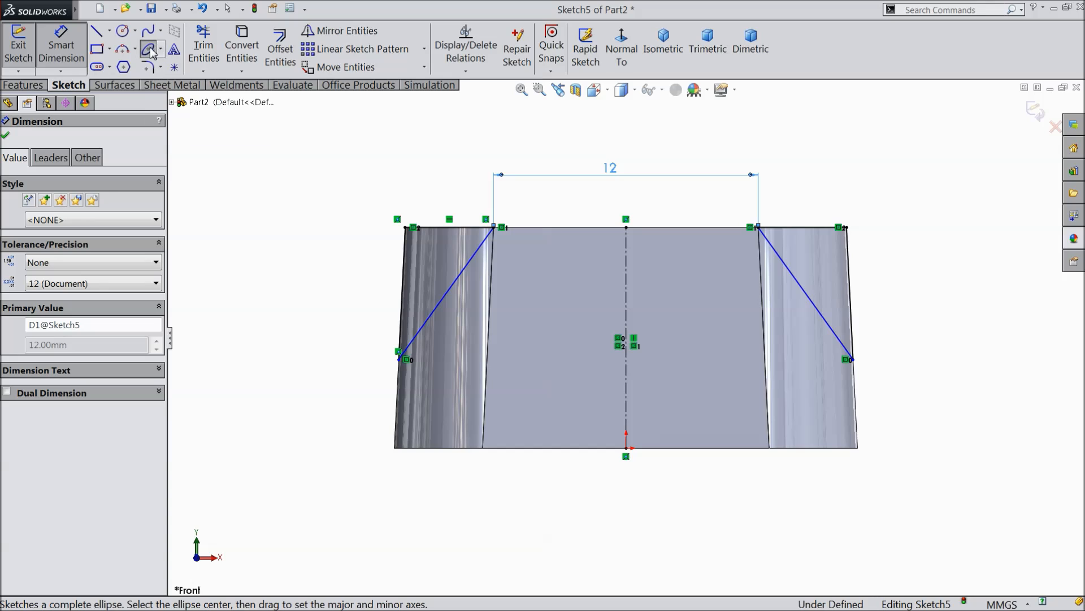
pyautogui.click(626, 227)
pyautogui.click(563, 227)
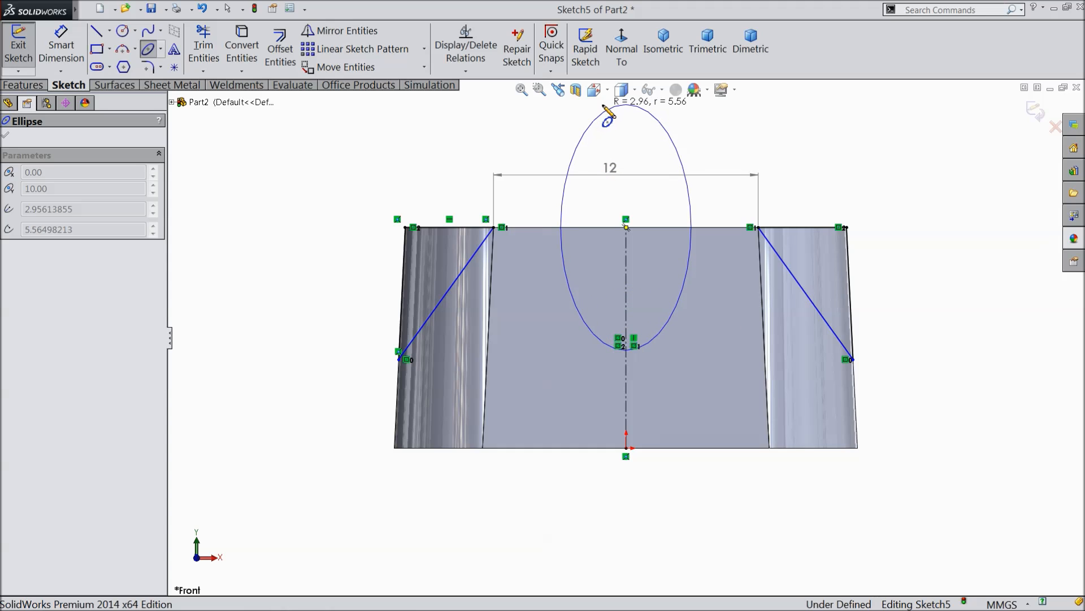
pyautogui.click(609, 109)
pyautogui.rightClick(485, 137)
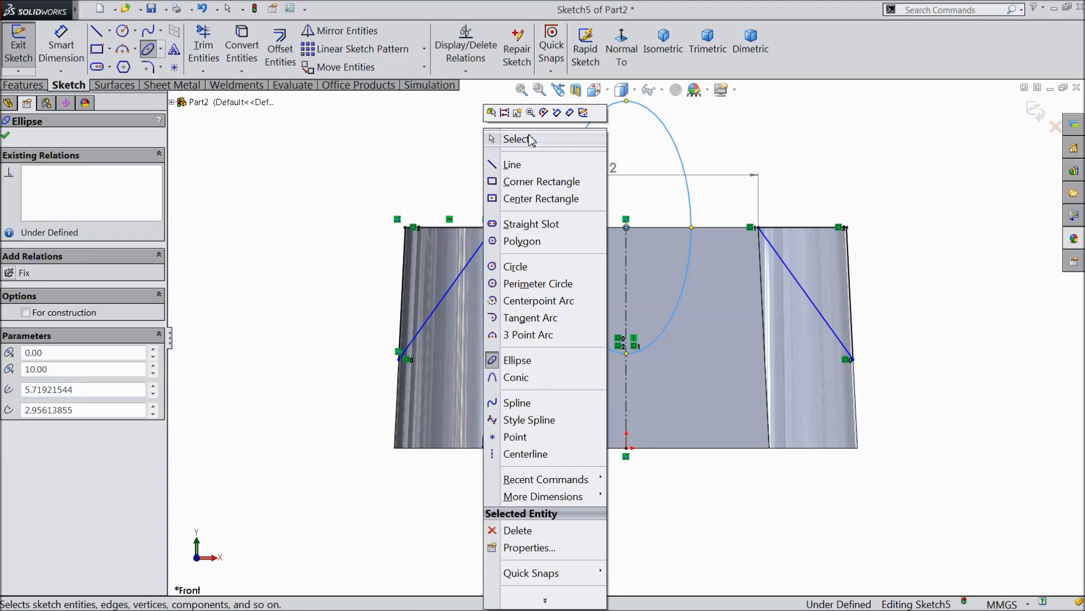
pyautogui.click(530, 139)
# Dimension the ellipse's width between its two side points and set it to 6 mm
pyautogui.click(61, 56)
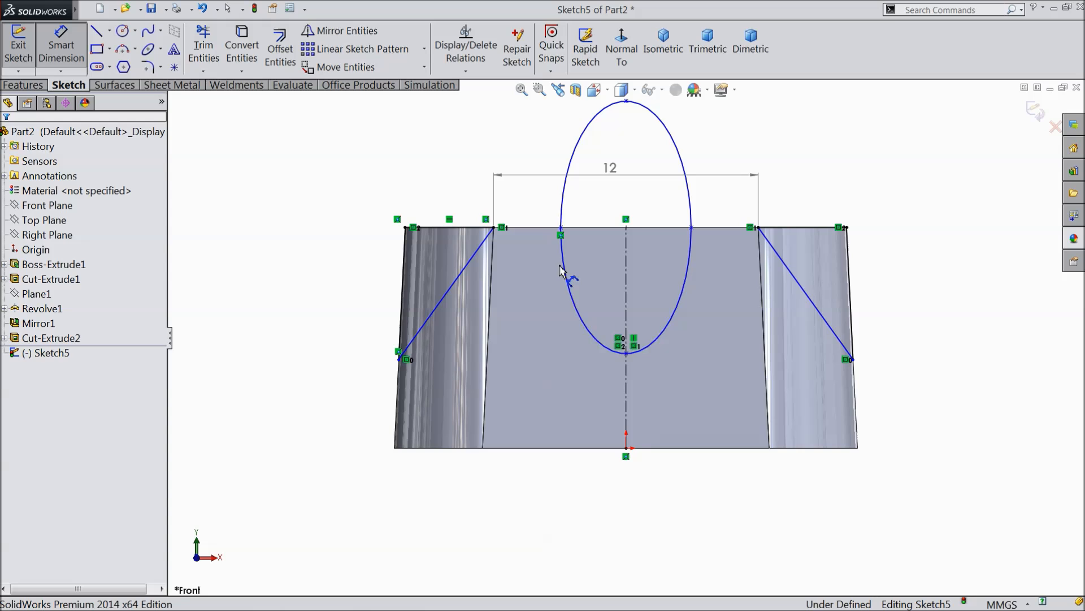
pyautogui.click(562, 233)
pyautogui.click(700, 234)
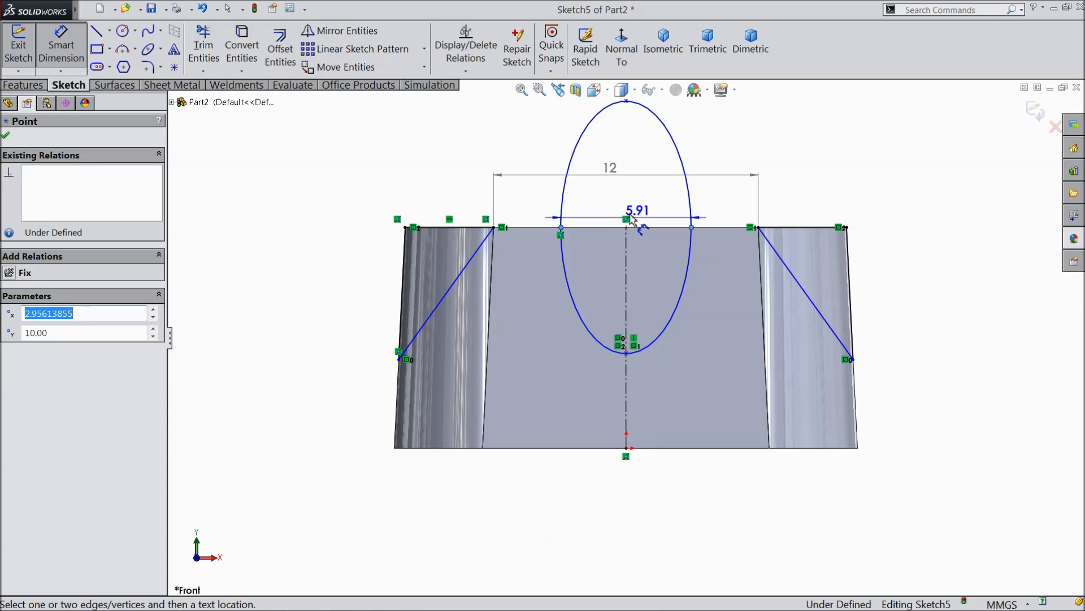
pyautogui.click(625, 197)
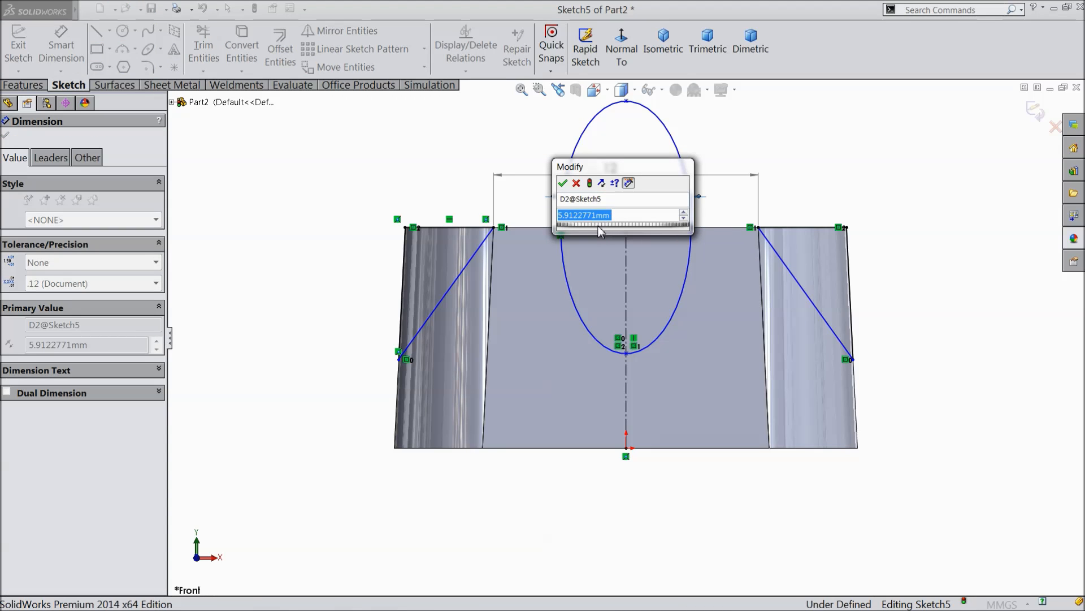
pyautogui.write('6')
pyautogui.press('Return')
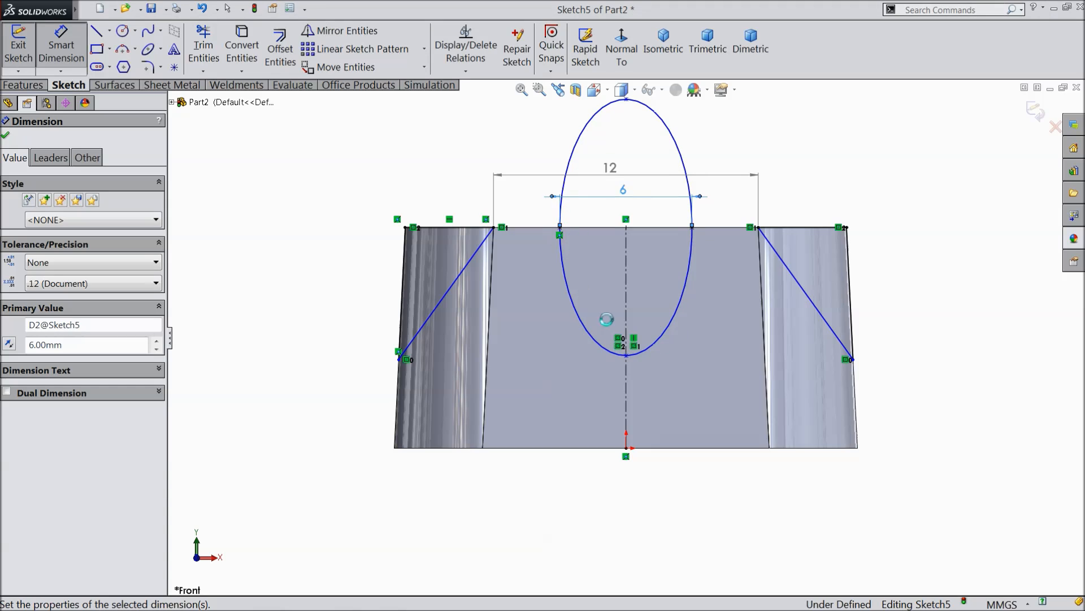
# Dimension the vertical distance from the origin to the ellipse's lowest point and set it to 4 mm
pyautogui.click(627, 357)
pyautogui.click(626, 449)
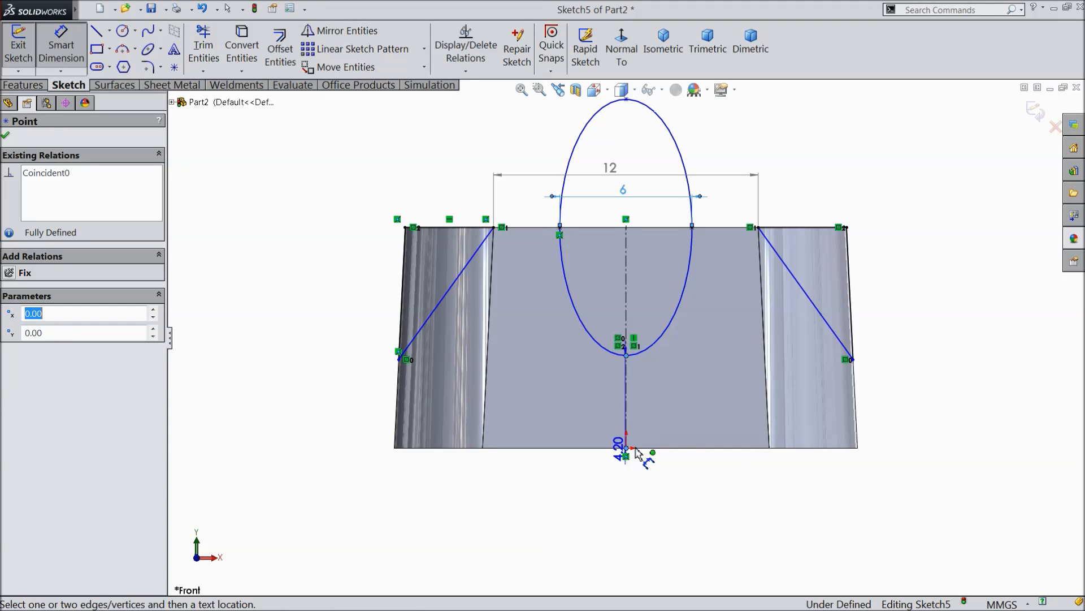
pyautogui.click(899, 396)
pyautogui.write('4')
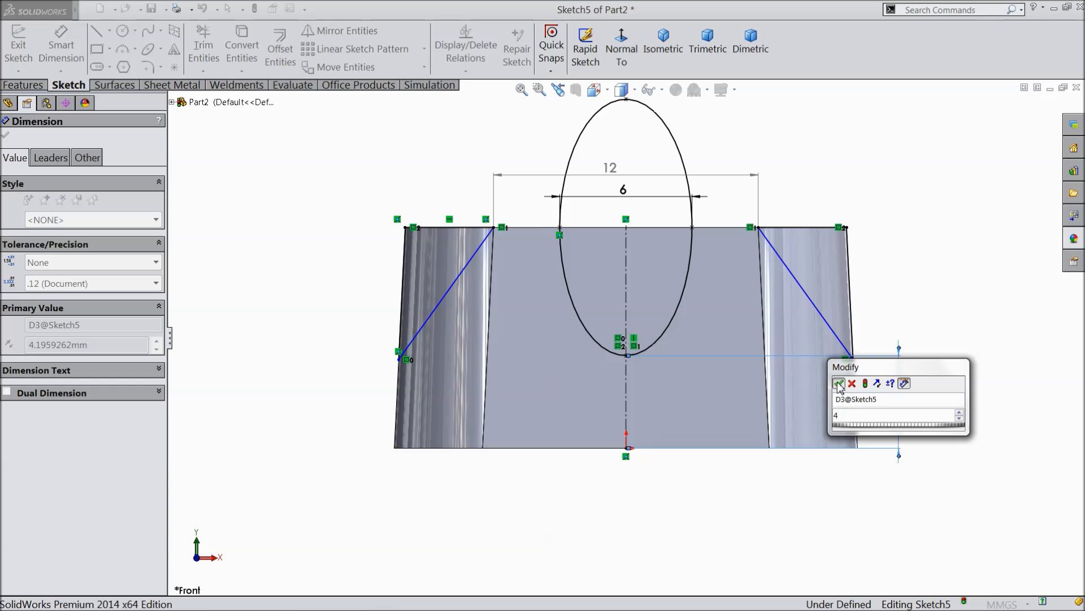
pyautogui.click(838, 384)
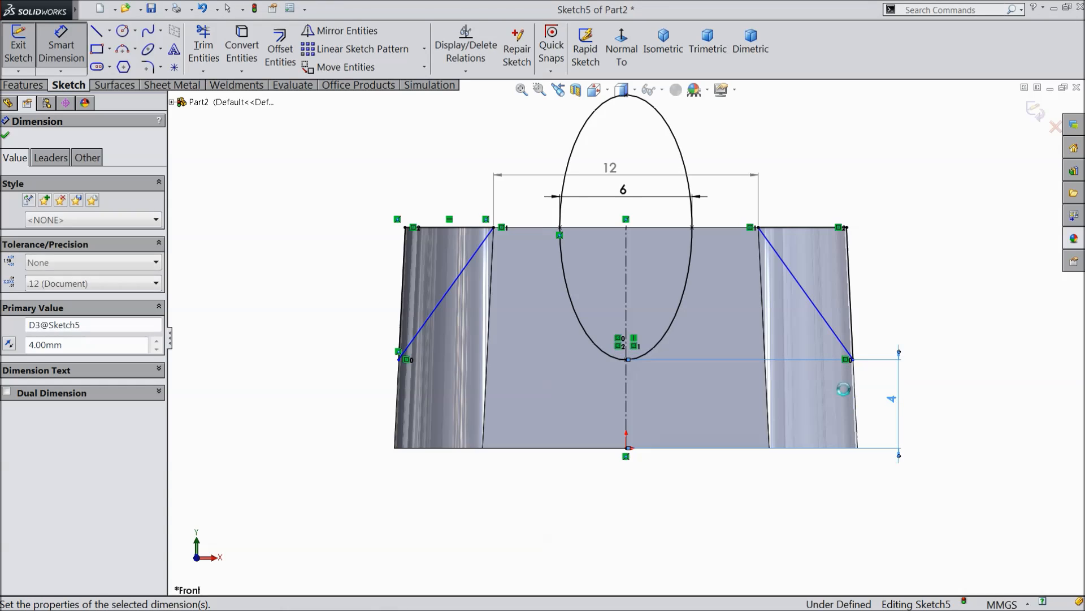
# Dimension the left triangle's lowest corner from the body's lower-left corner and set the distance to 3 mm
pyautogui.click(399, 359)
pyautogui.click(395, 449)
pyautogui.click(364, 402)
pyautogui.write('3')
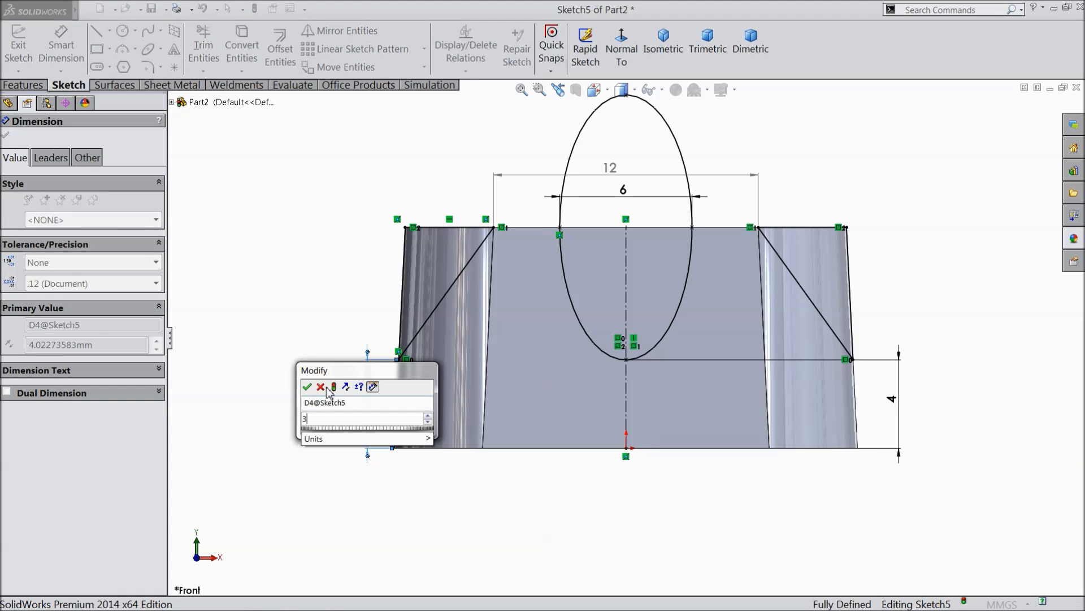
pyautogui.click(308, 388)
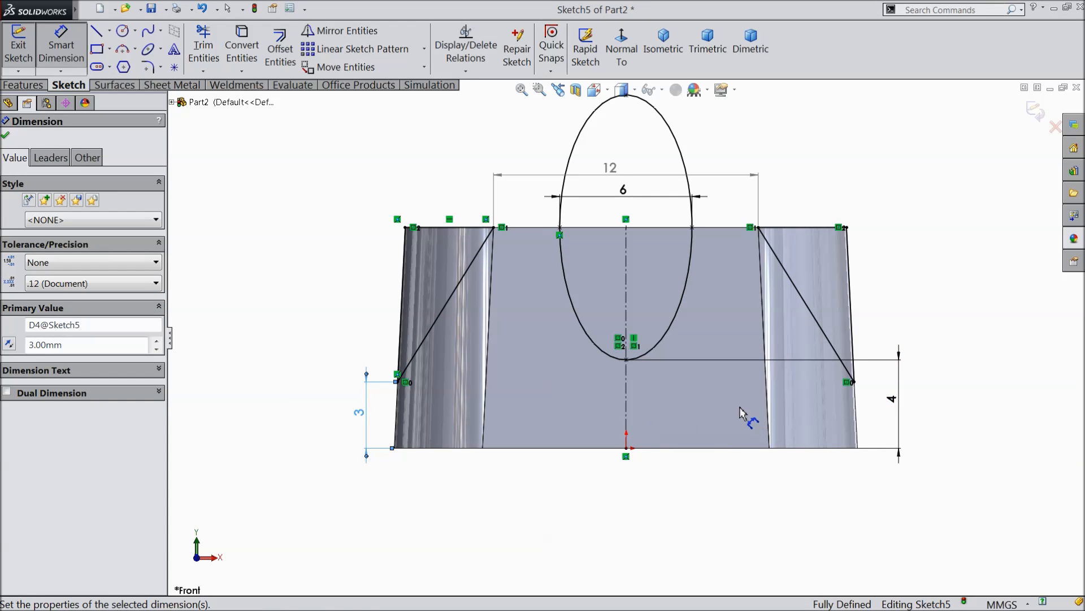
pyautogui.click(7, 136)
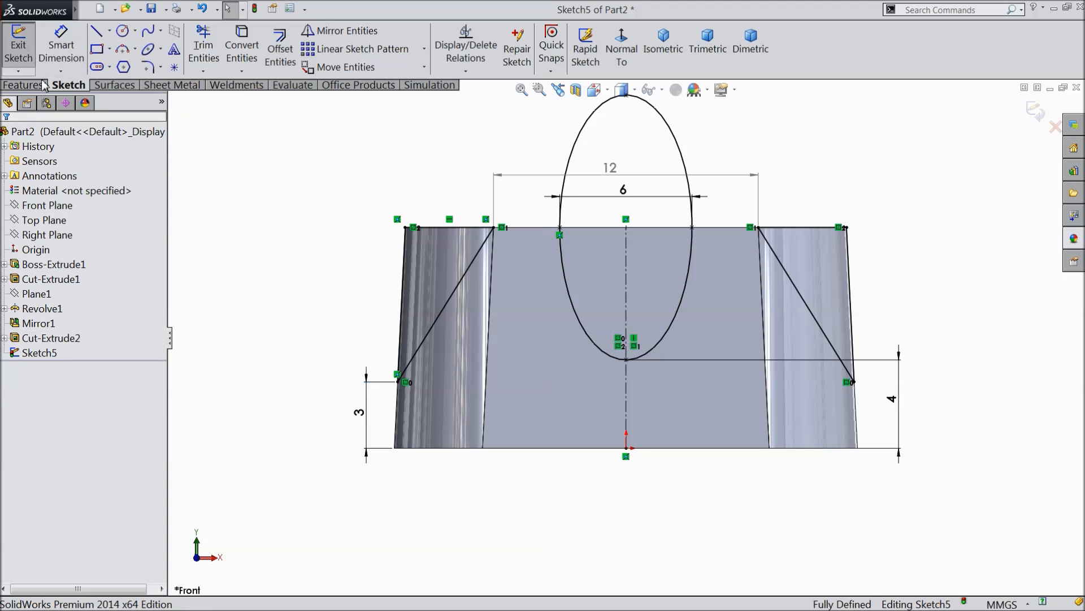
# Cut the ellipse and both triangles out of the clamp body with an Extruded Cut set to Through All - Both
pyautogui.moveTo(326, 195); pyautogui.dragTo(347, 324, button='middle')
pyautogui.scroll(-3, 666, 324)
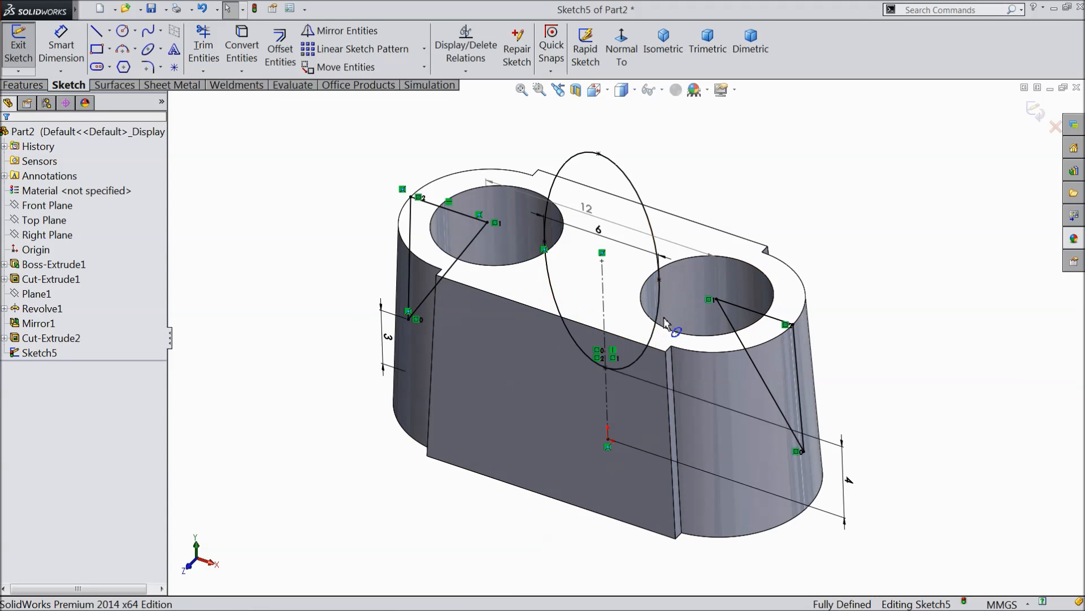
pyautogui.click(24, 85)
pyautogui.click(234, 48)
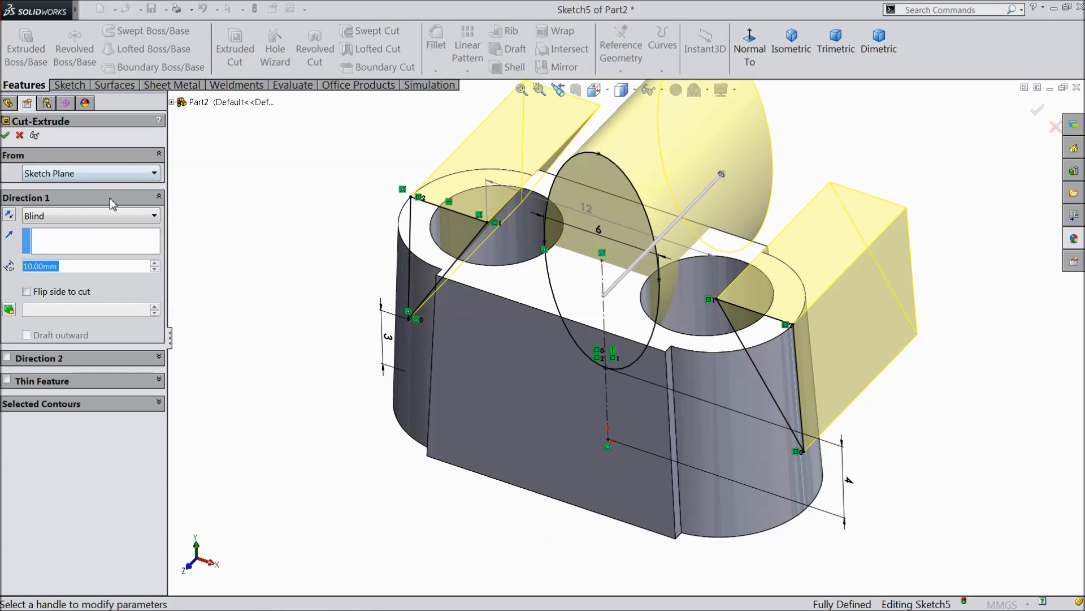
pyautogui.click(62, 216)
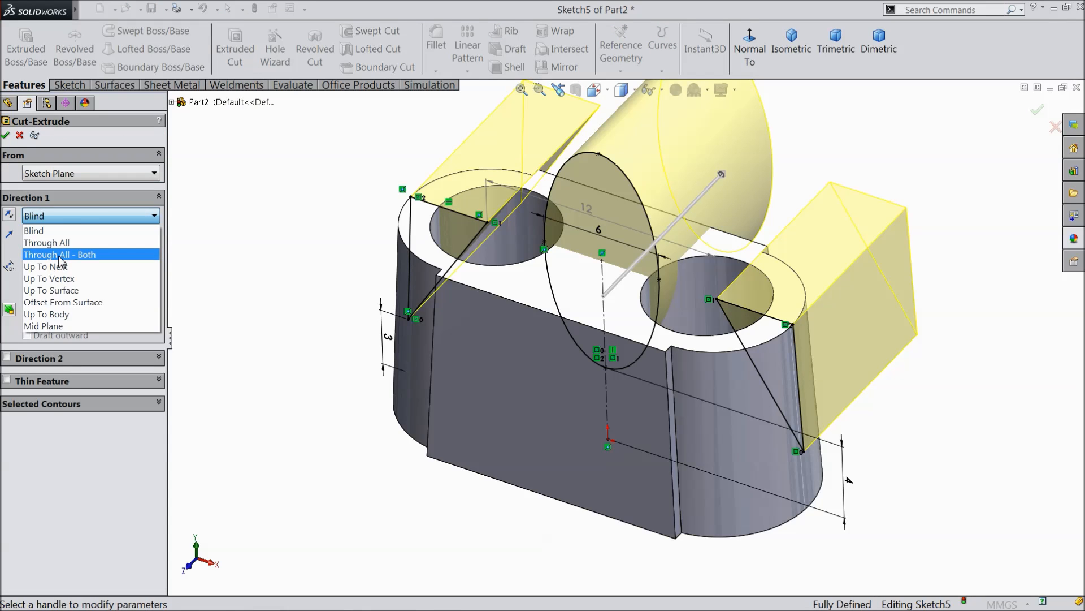
pyautogui.click(77, 249)
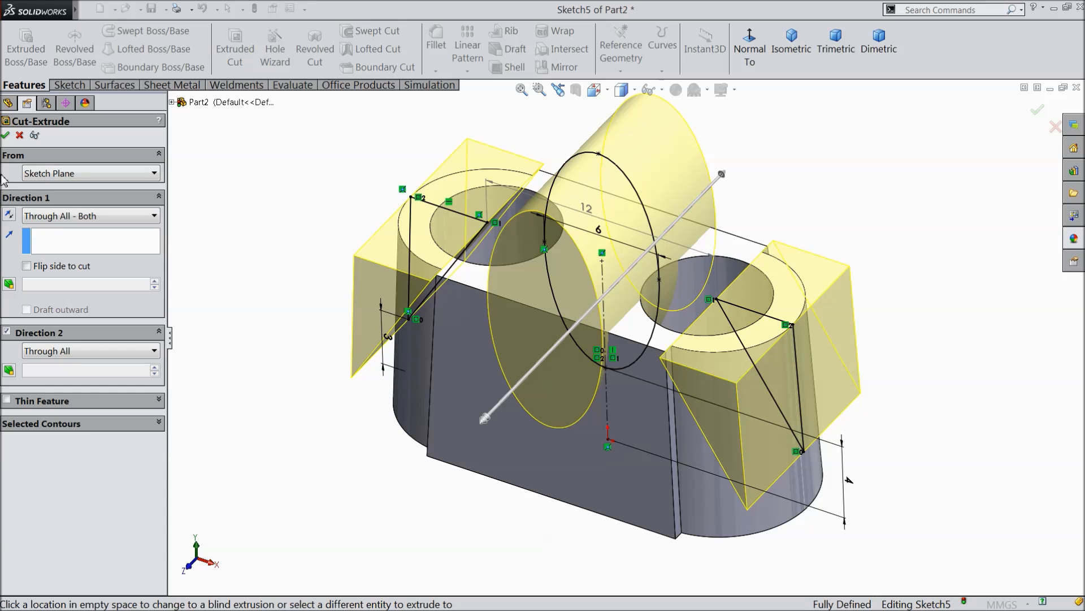
pyautogui.click(9, 134)
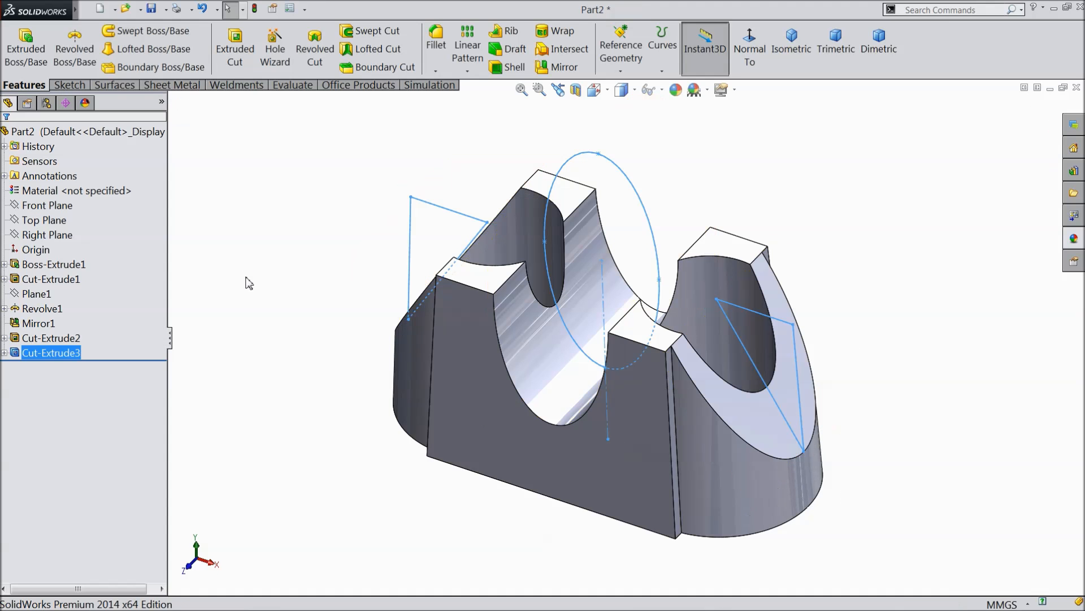
pyautogui.click(330, 239)
# Apply the polished steel appearance to the whole part
pyautogui.moveTo(333, 275)
pyautogui.mouseDown(button='middle')
pyautogui.moveTo(439, 330)
pyautogui.moveTo(328, 242)
pyautogui.moveTo(222, 268)
pyautogui.moveTo(327, 341)
pyautogui.moveTo(318, 339)
pyautogui.mouseUp(button='middle')
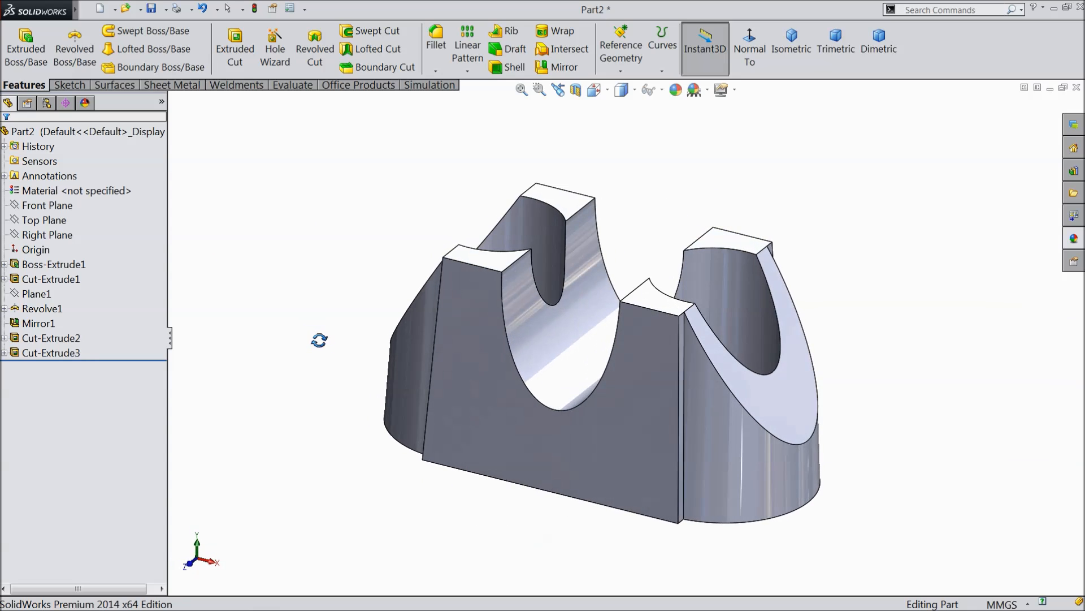
pyautogui.click(144, 133)
pyautogui.click(1073, 240)
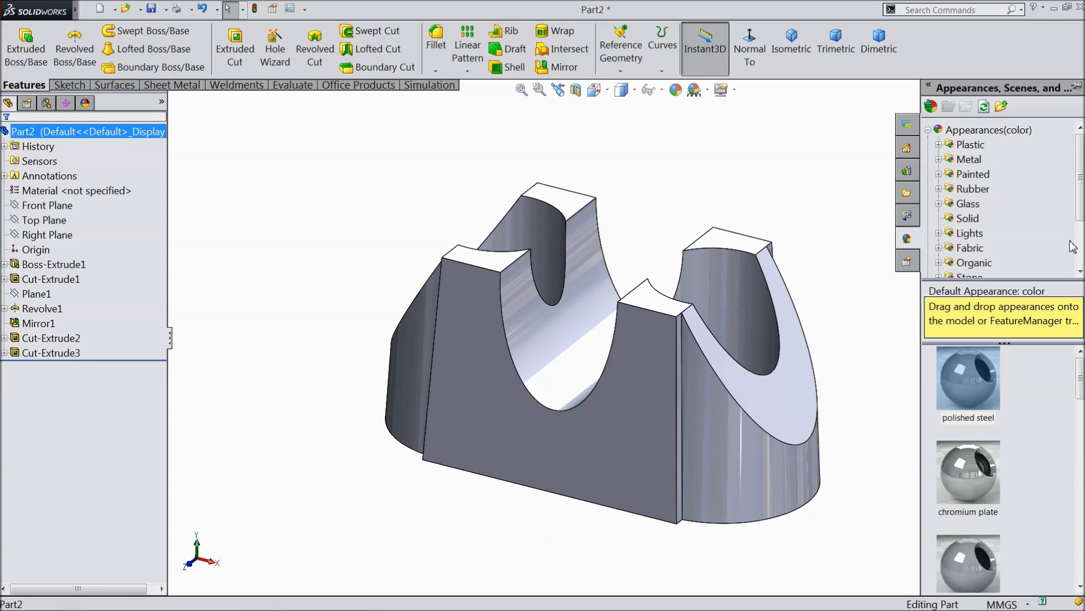
pyautogui.doubleClick(985, 398)
# Start a constant-size fillet with a 0.1 mm radius on the curved face of the central elliptical groove
pyautogui.scroll(1, 642, 223)
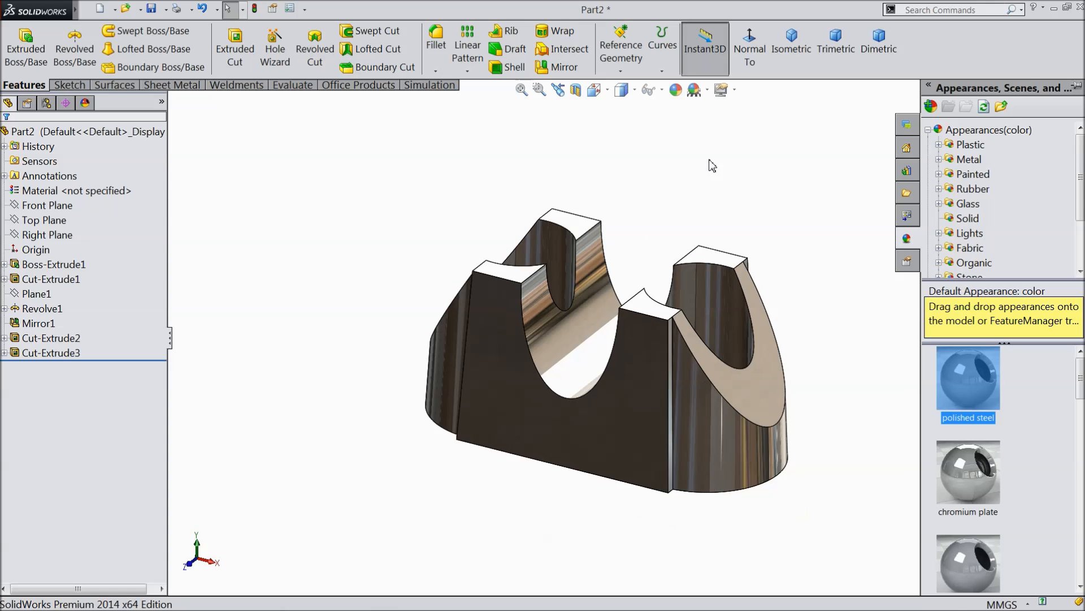
pyautogui.moveTo(710, 210); pyautogui.dragTo(690, 291, button='middle')
pyautogui.scroll(-3, 712, 367)
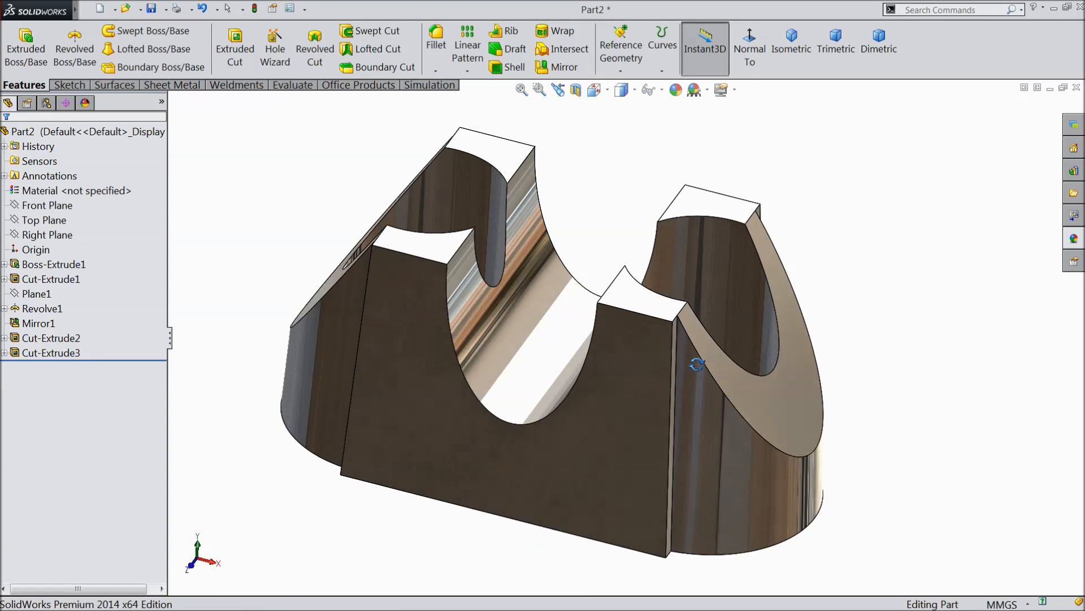
pyautogui.click(434, 55)
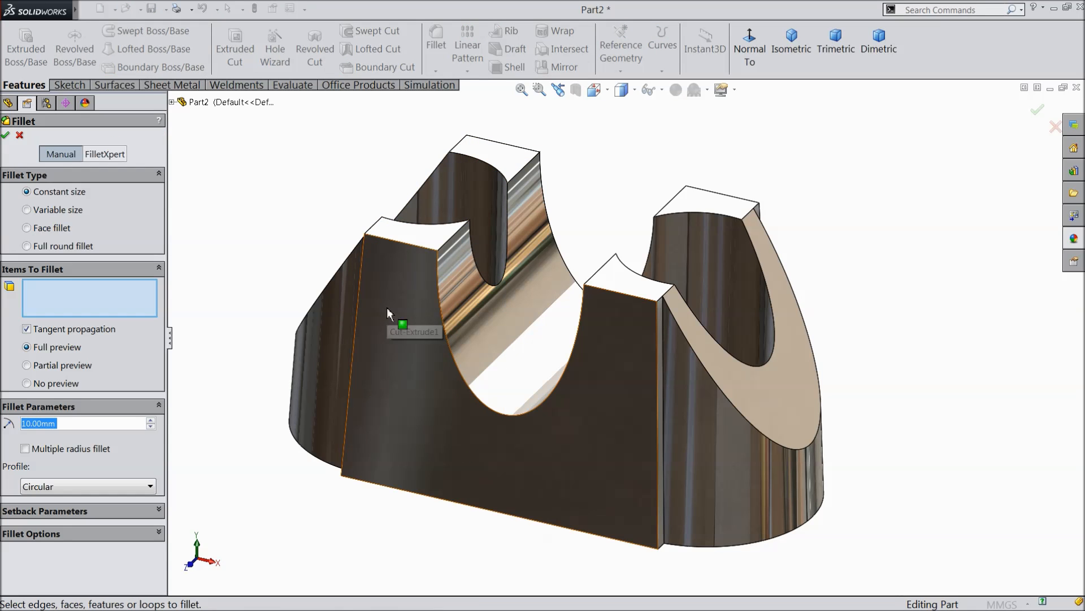
pyautogui.write('0.1')
pyautogui.click(518, 354)
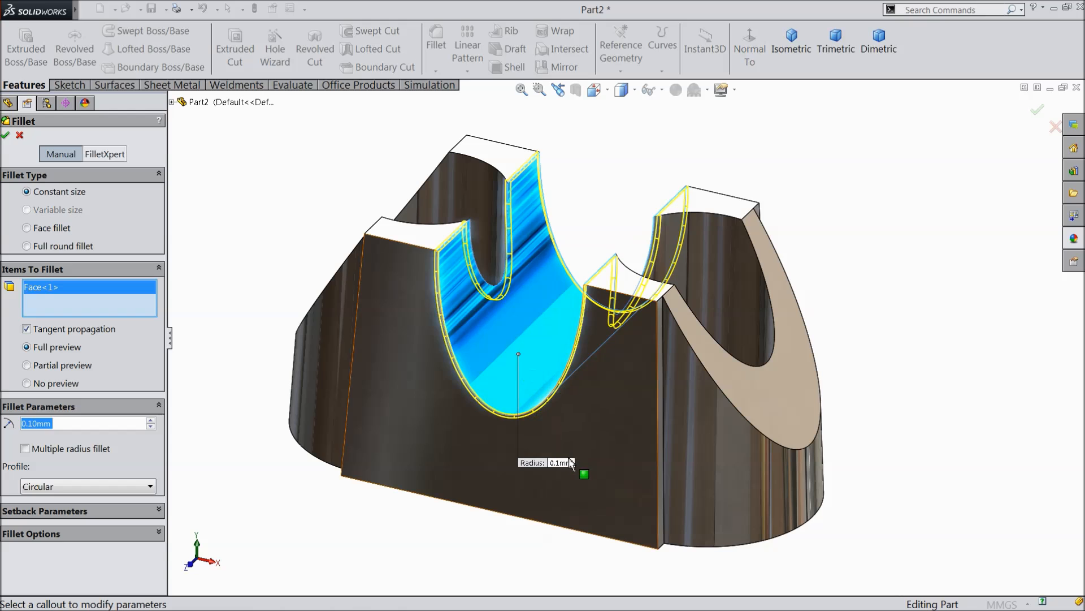
# Apply a 0.10 mm constant-size fillet to the groove face, both flat side faces and the bottom face of the block
pyautogui.click(602, 463)
pyautogui.moveTo(603, 463); pyautogui.dragTo(503, 443, button='middle')
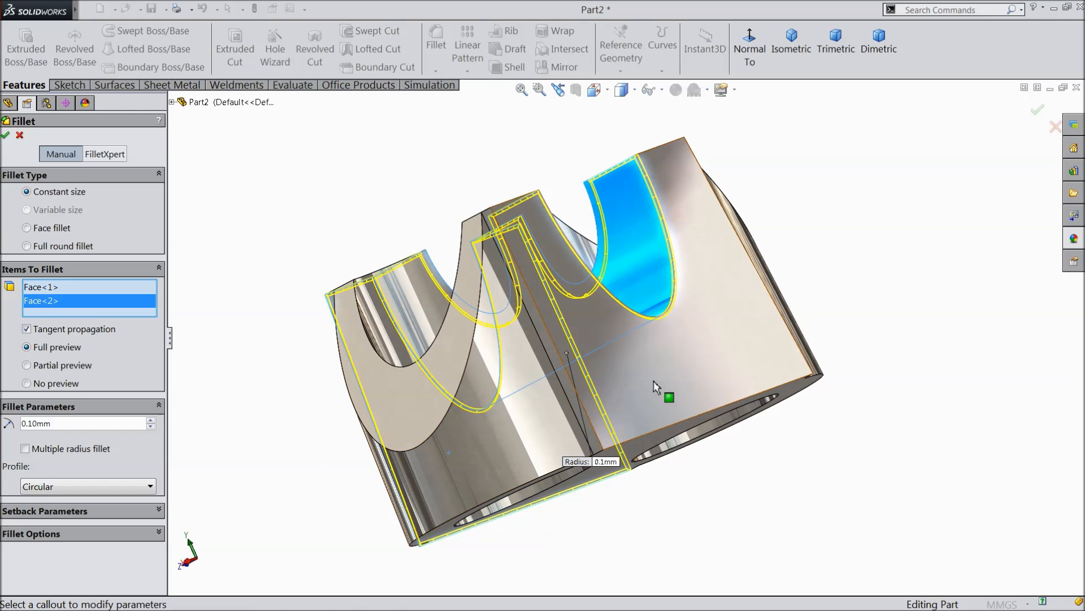
pyautogui.click(672, 417)
pyautogui.moveTo(672, 418); pyautogui.dragTo(632, 384, button='middle')
pyautogui.click(630, 388)
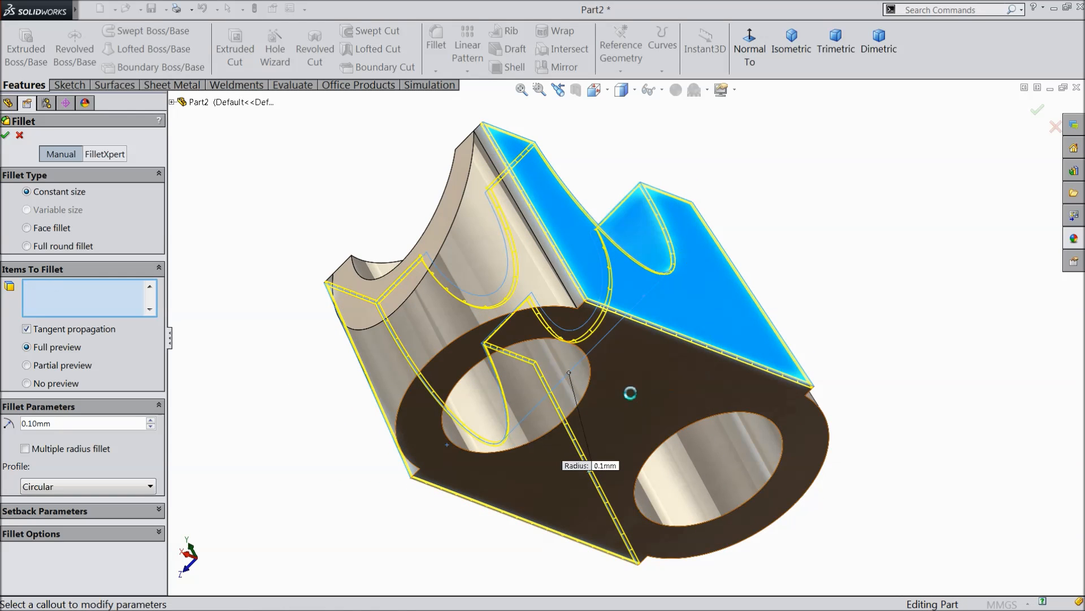
pyautogui.moveTo(657, 277); pyautogui.dragTo(697, 476, button='middle')
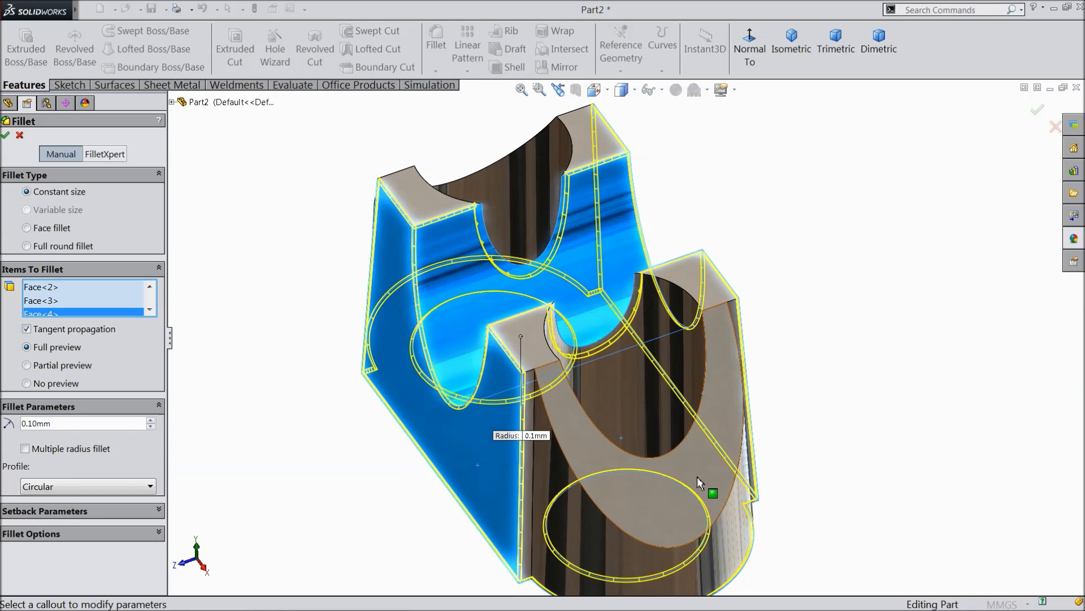
pyautogui.click(697, 476)
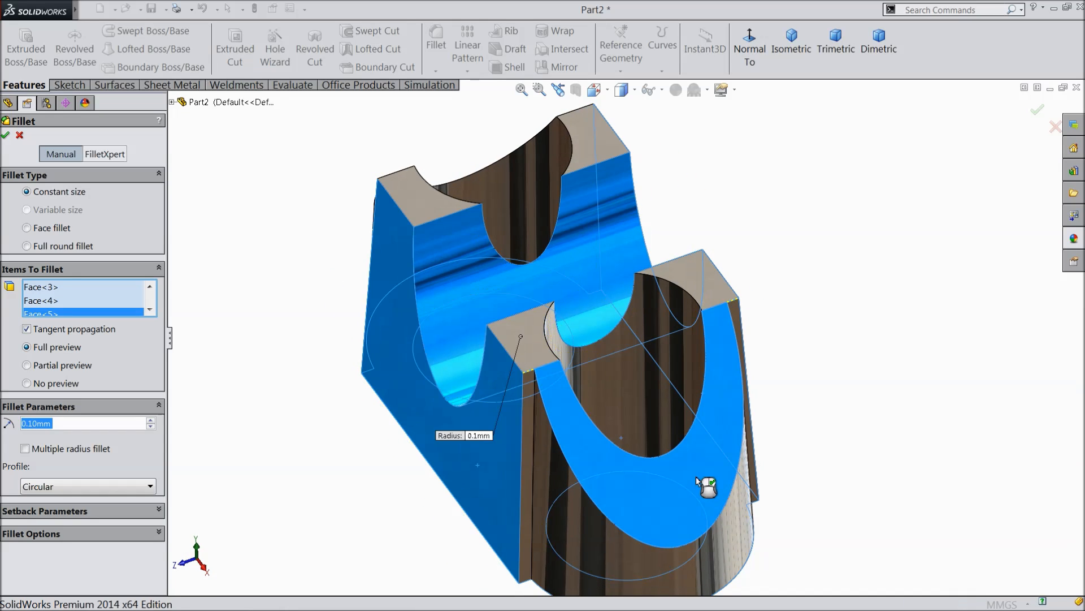
pyautogui.rightClick(62, 320)
pyautogui.click(164, 342)
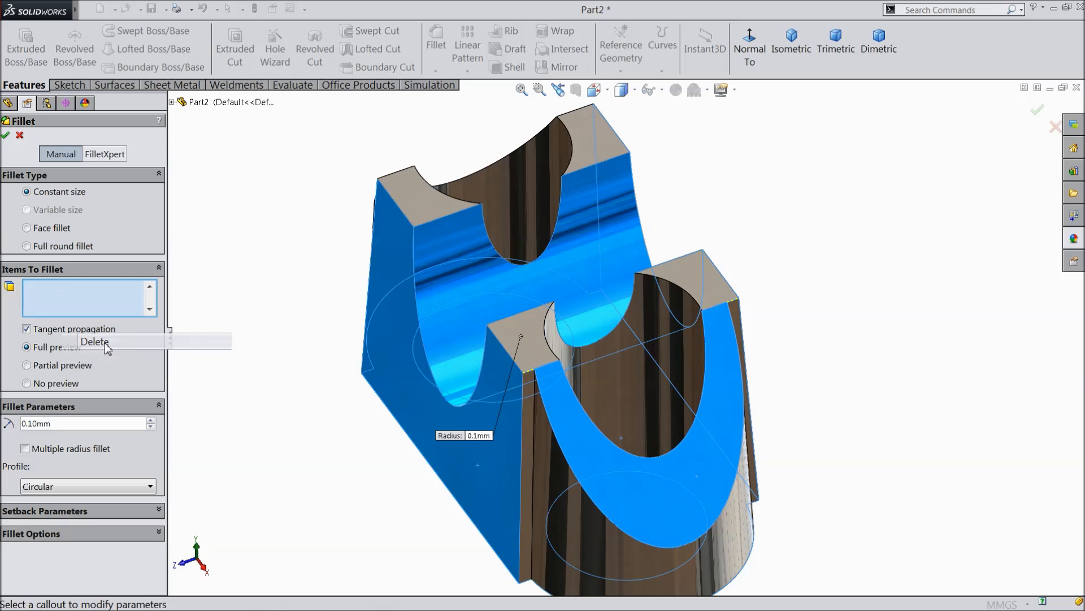
pyautogui.click(6, 136)
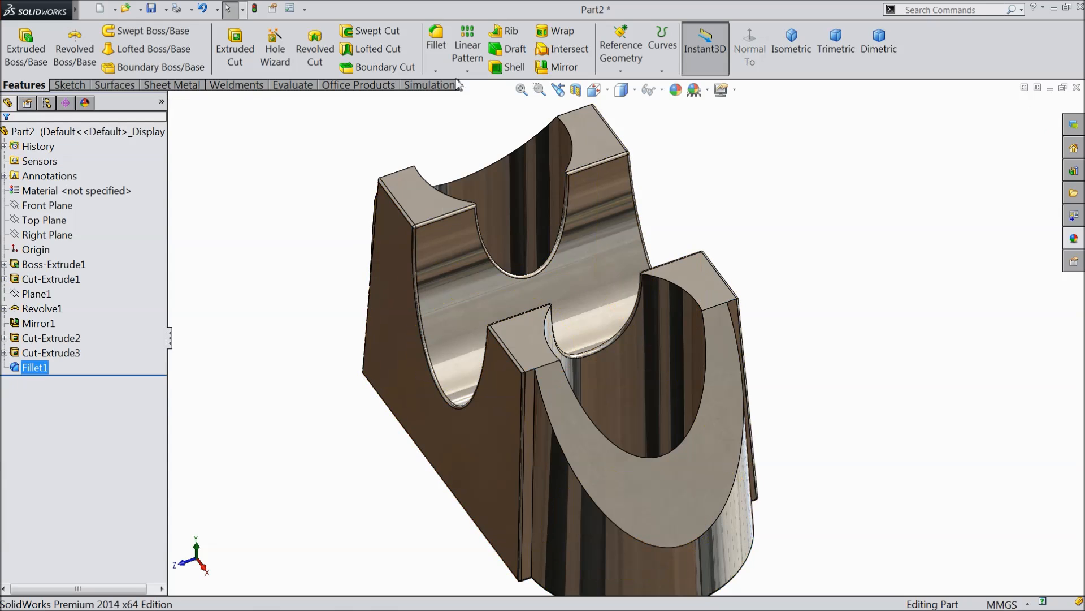
# Set up a second 0.10 mm fillet on the inner and outer curved edges of one sloped end face
pyautogui.click(436, 45)
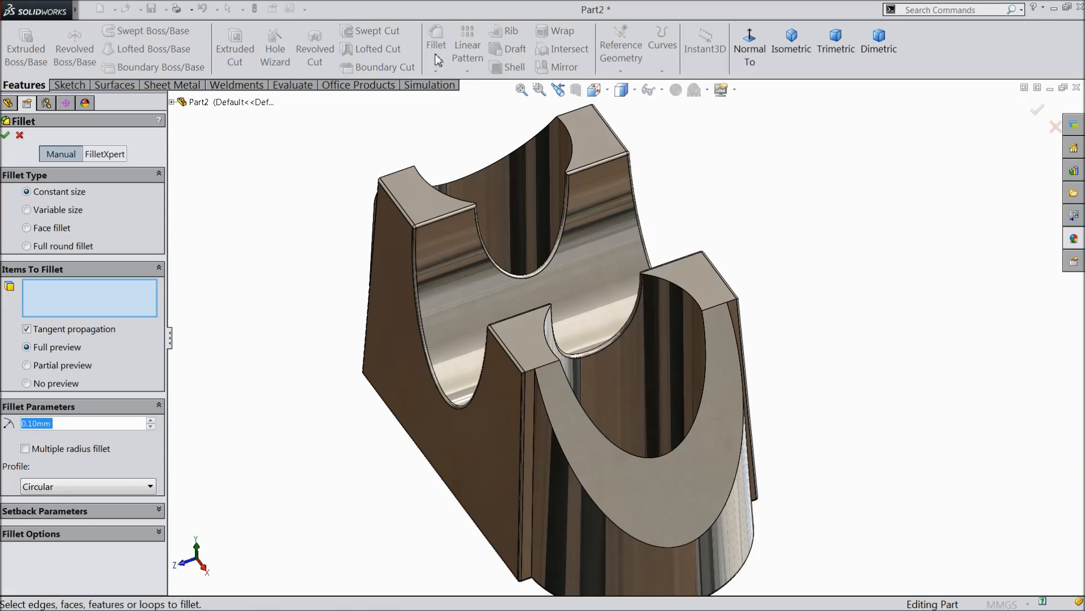
pyautogui.click(677, 496)
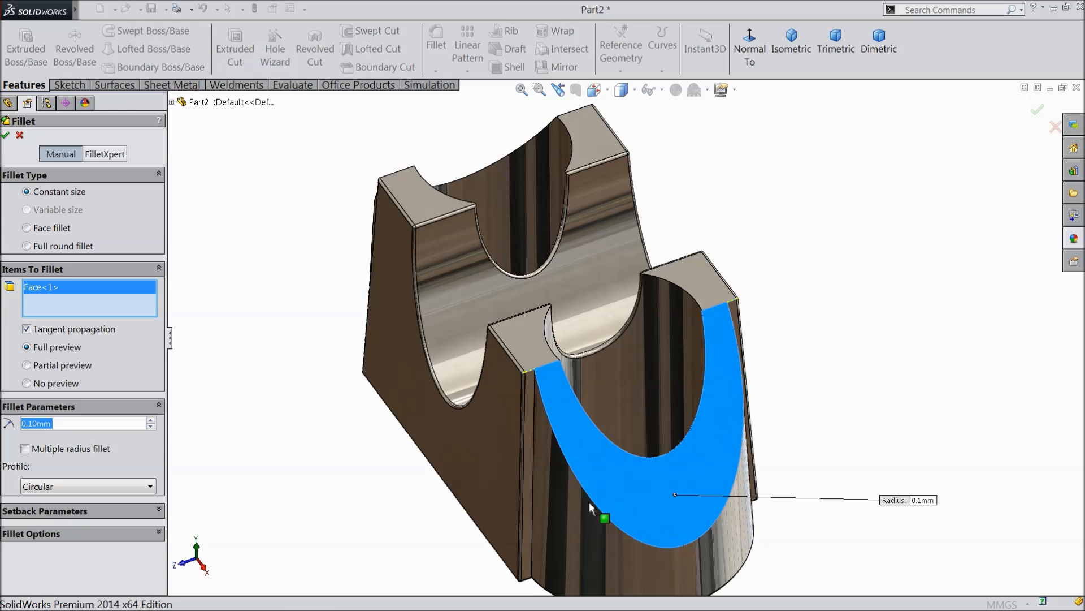
pyautogui.rightClick(92, 299)
pyautogui.click(125, 300)
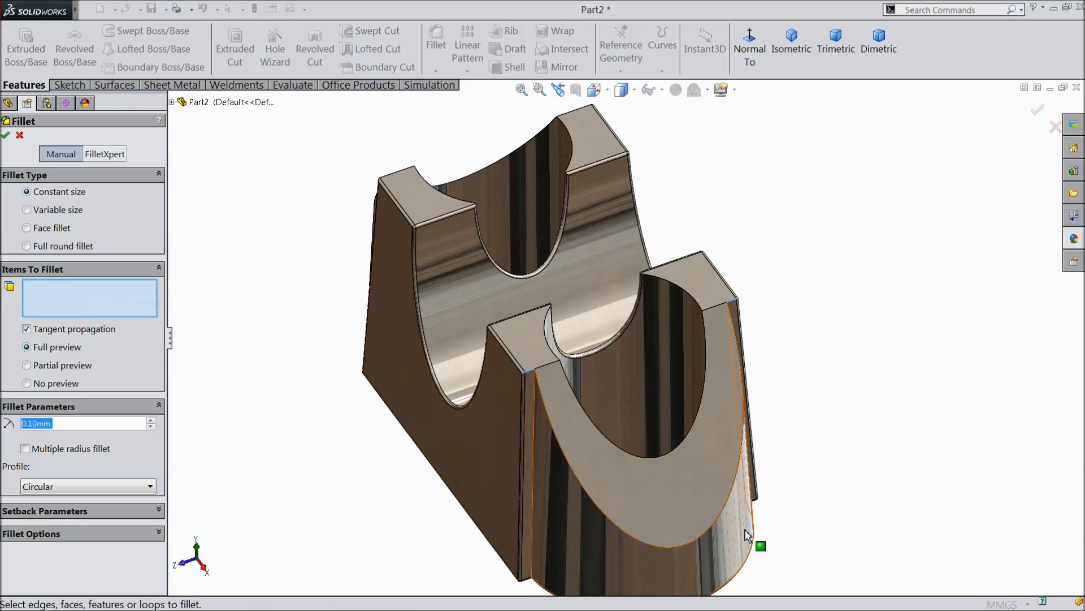
pyautogui.click(680, 545)
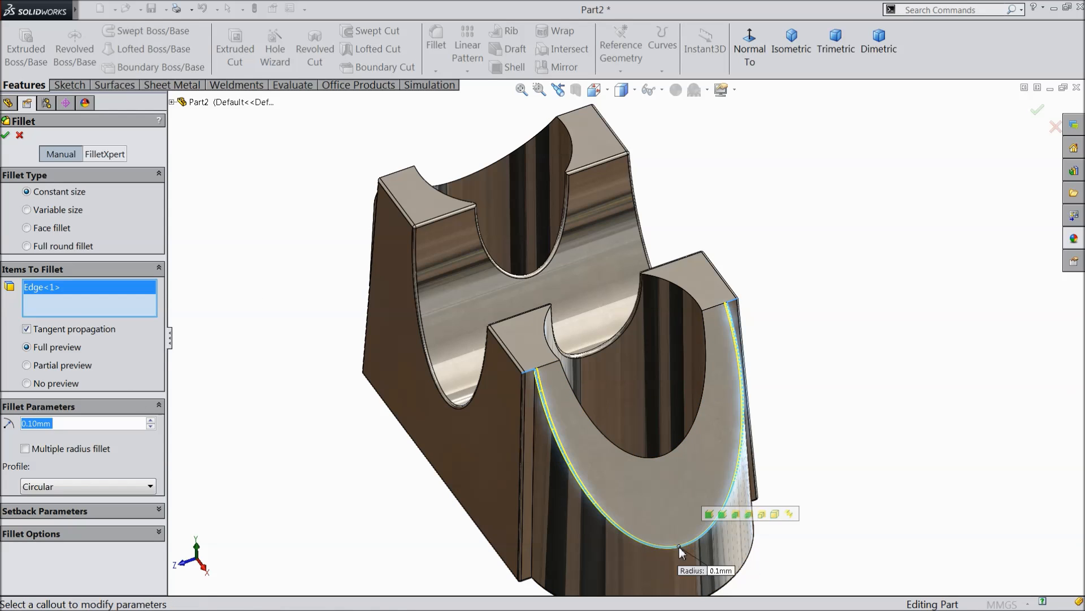
pyautogui.click(655, 457)
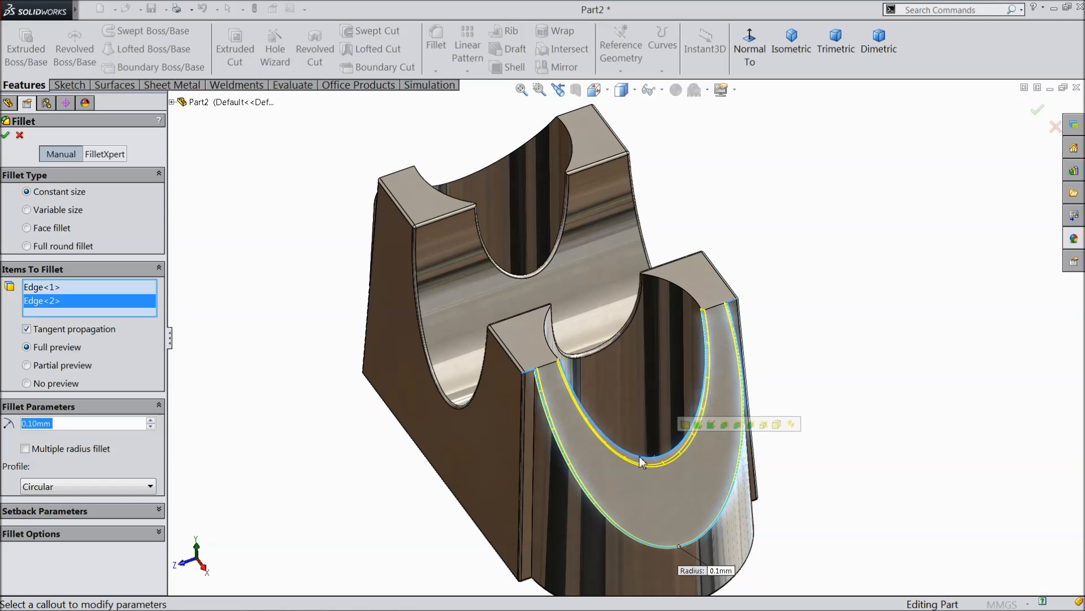
pyautogui.click(542, 366)
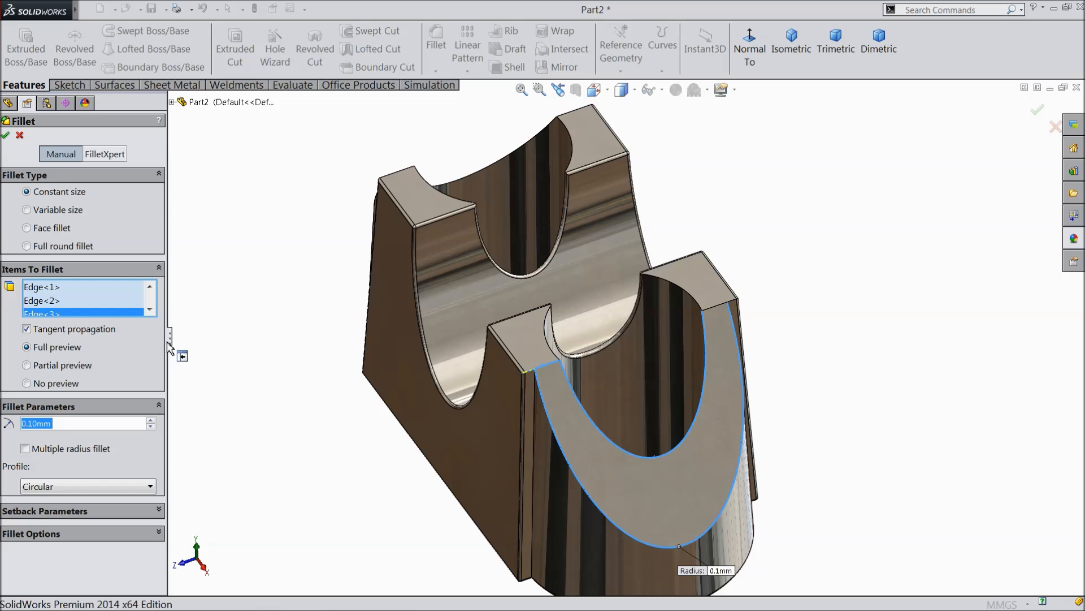
pyautogui.rightClick(81, 318)
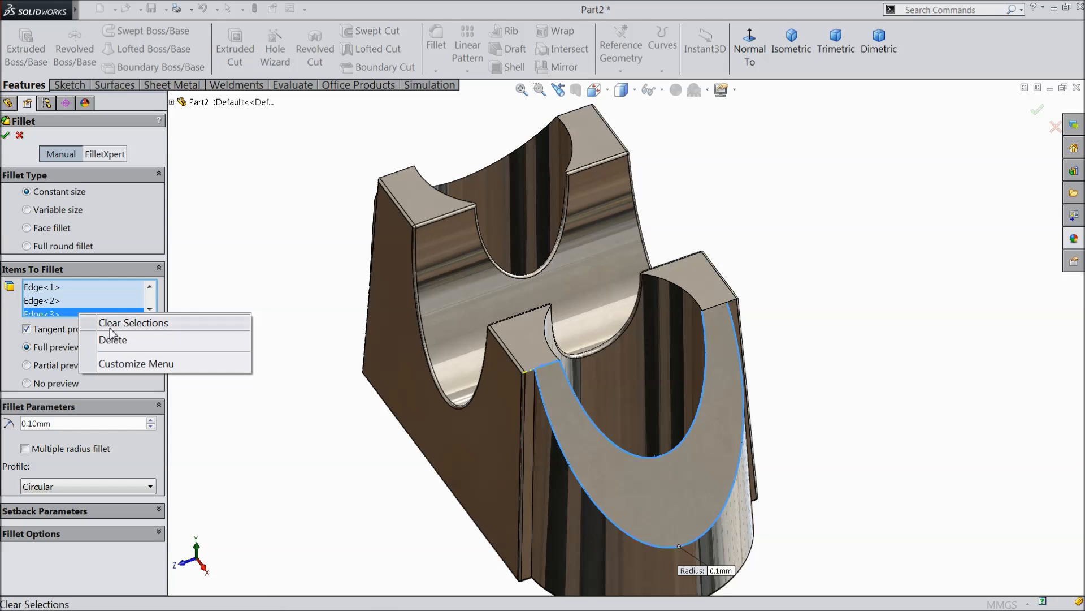
pyautogui.click(114, 339)
# Add the inner and outer curved edges of the opposite sloped end face to the fillet and apply it
pyautogui.moveTo(256, 369); pyautogui.dragTo(468, 395, button='middle')
pyautogui.click(470, 378)
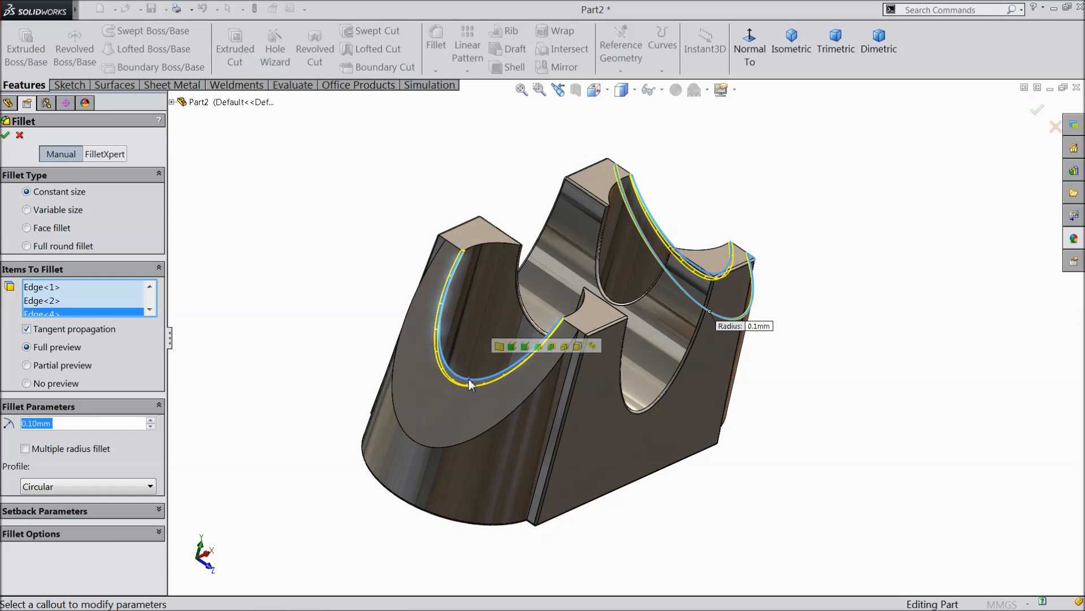
pyautogui.click(460, 442)
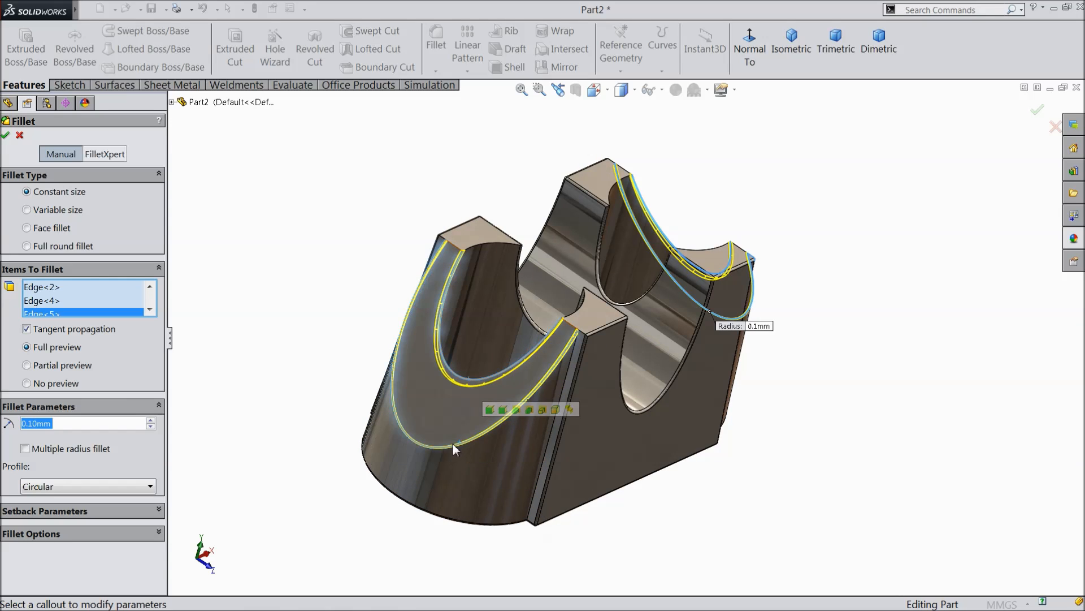
pyautogui.click(6, 135)
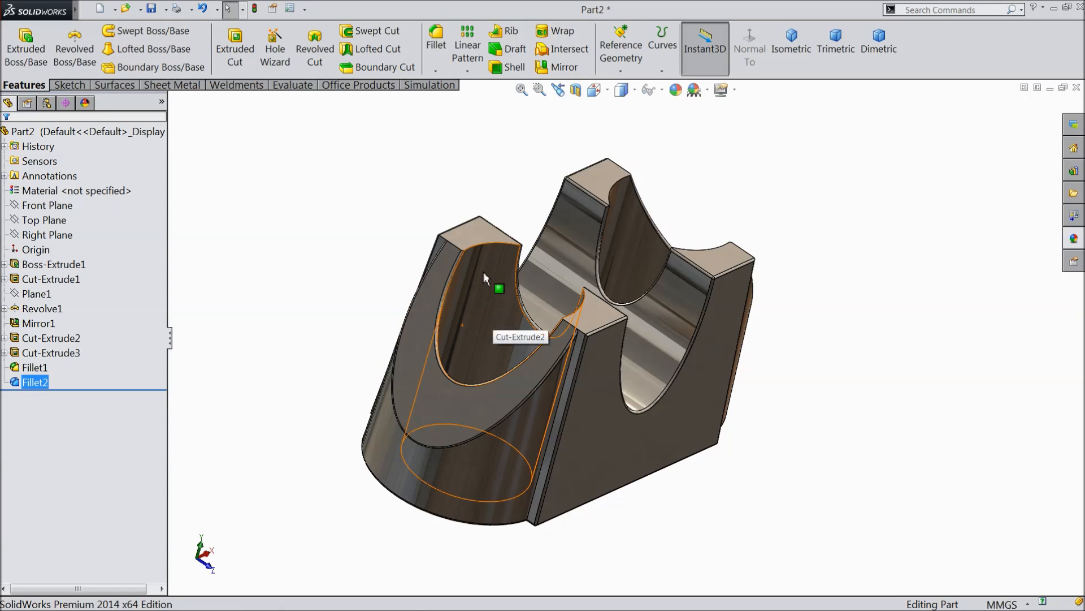
# Try to apply a 0.10 mm fillet to the concave hole edges of the four flat top faces
pyautogui.click(436, 57)
pyautogui.moveTo(278, 400); pyautogui.dragTo(243, 407, button='middle')
pyautogui.scroll(-6, 491, 265)
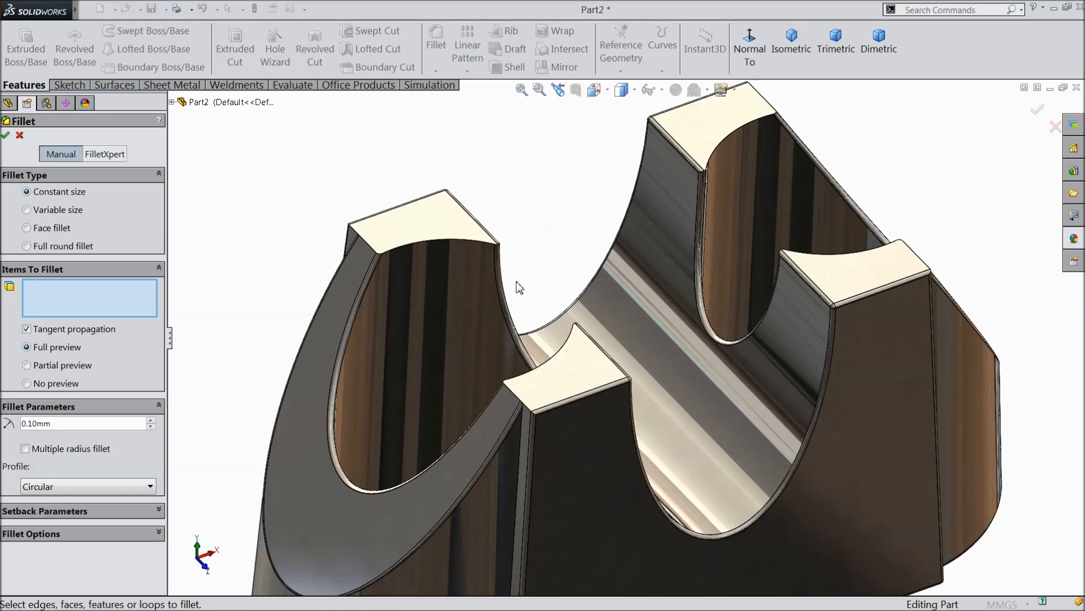
pyautogui.click(416, 202)
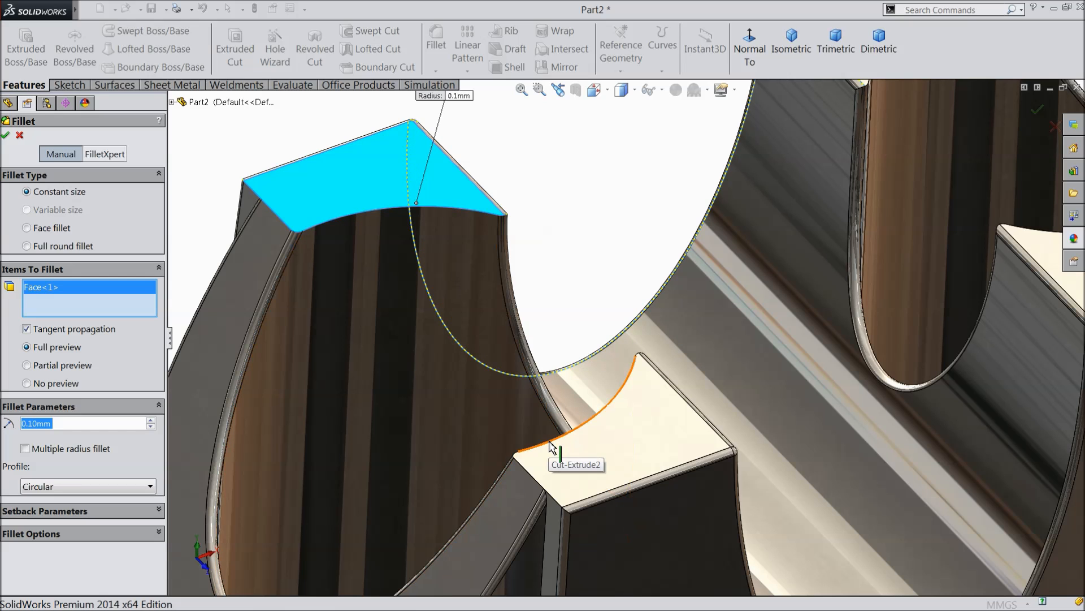
pyautogui.rightClick(39, 287)
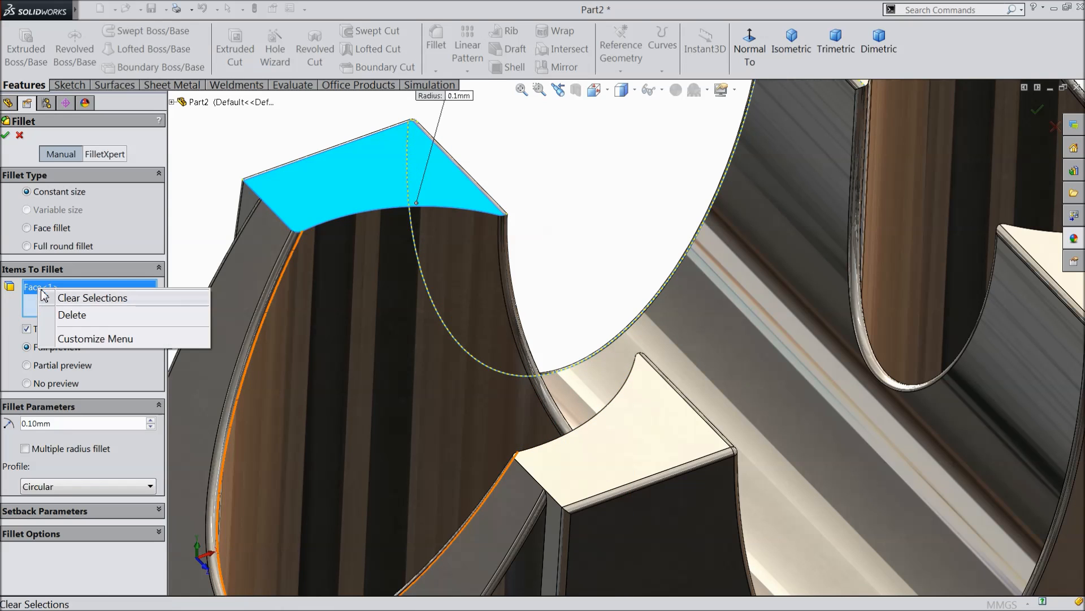
pyautogui.click(80, 297)
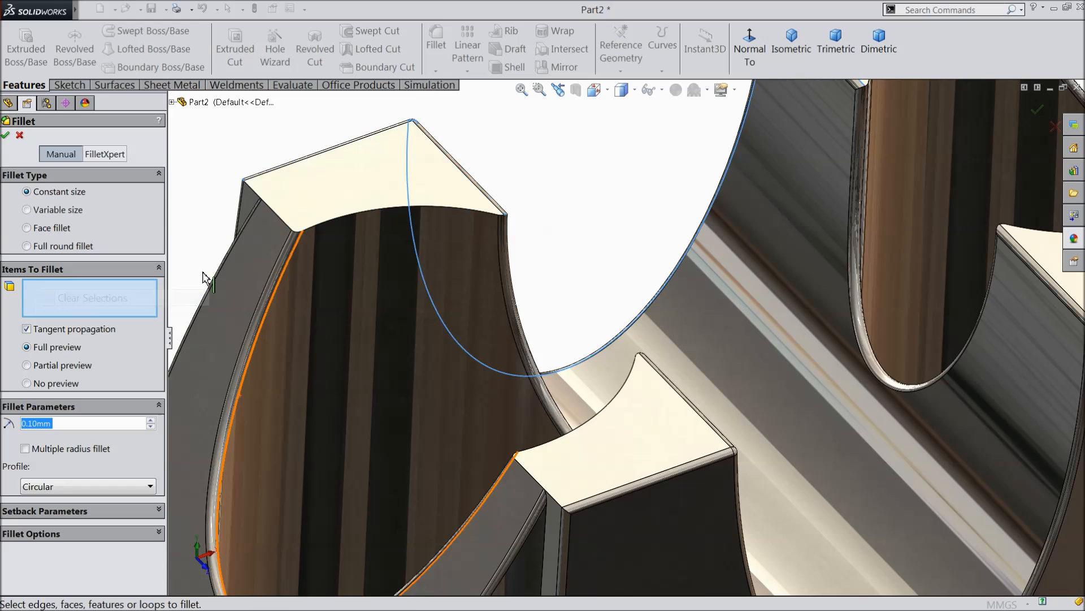
pyautogui.click(356, 214)
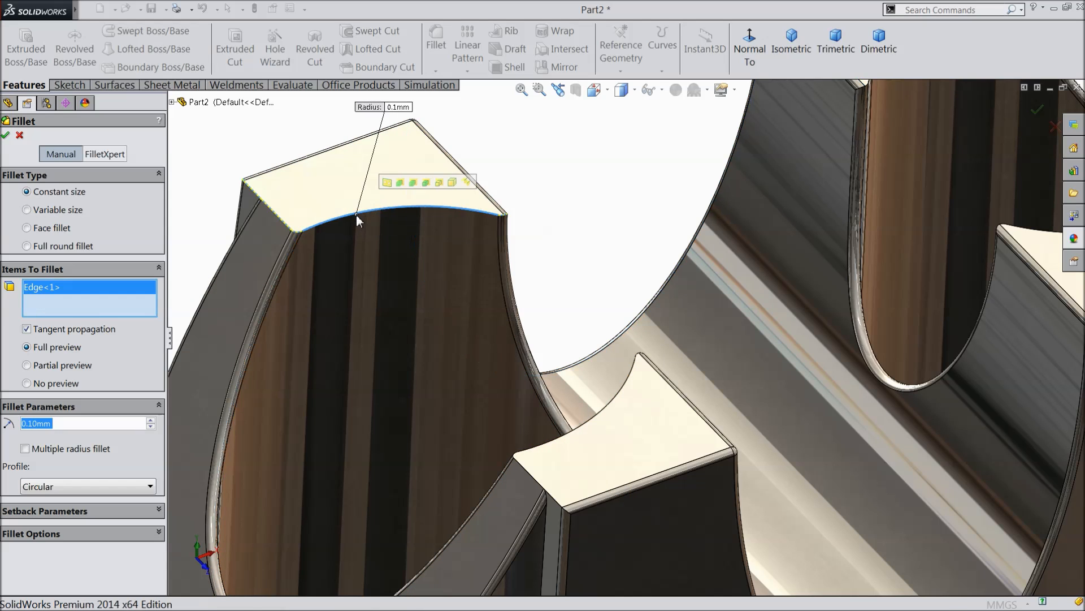
pyautogui.click(569, 438)
pyautogui.scroll(4, 403, 428)
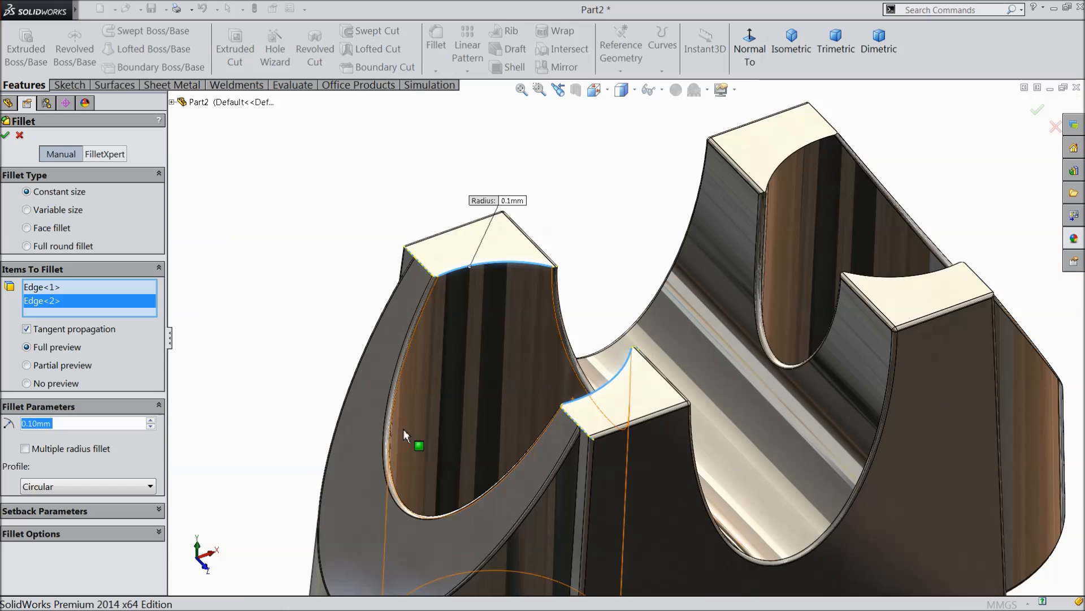
pyautogui.scroll(-4, 785, 235)
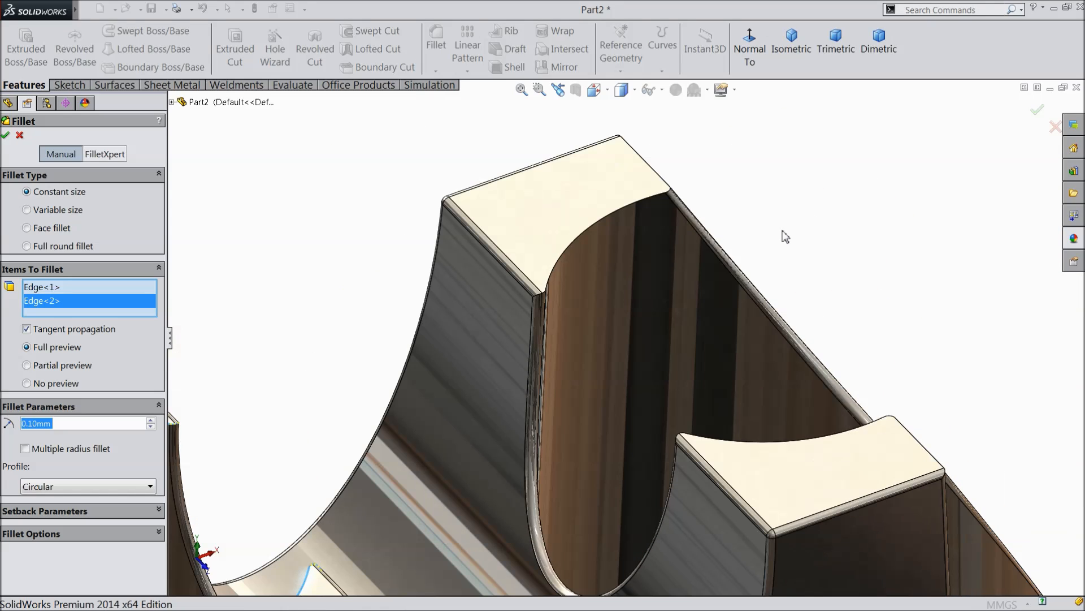
pyautogui.click(612, 214)
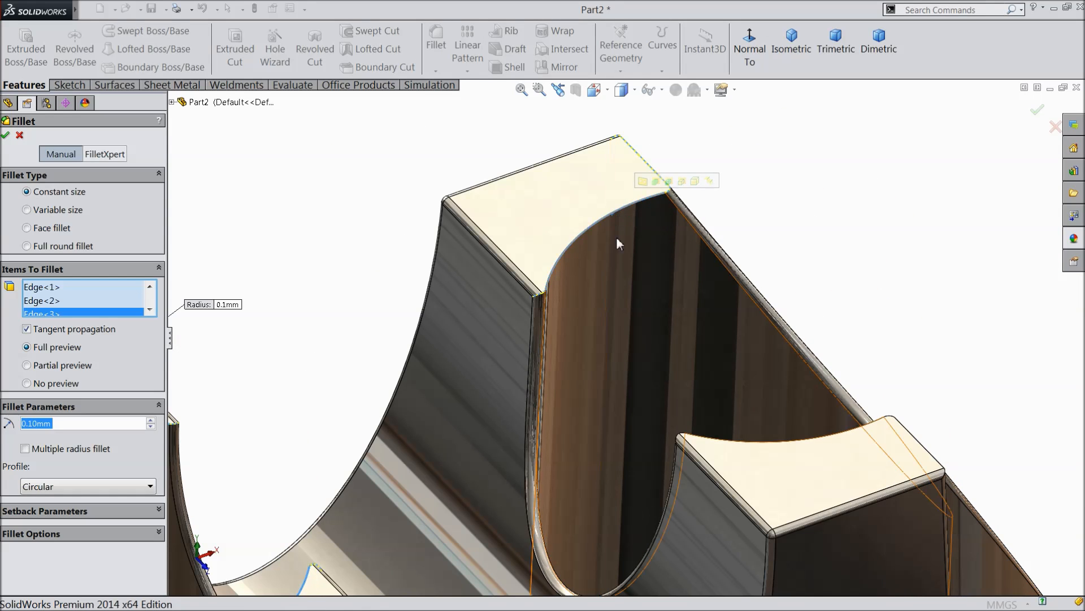
pyautogui.click(754, 448)
pyautogui.click(6, 136)
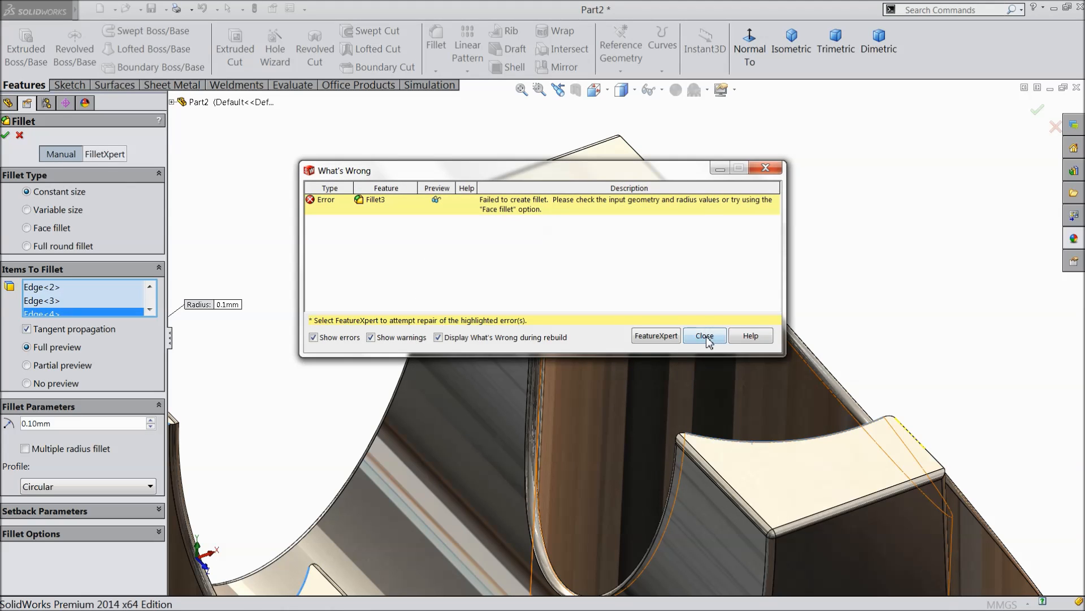
pyautogui.click(705, 335)
# Clear the selected top-face edges and cancel the fillet
pyautogui.rightClick(54, 303)
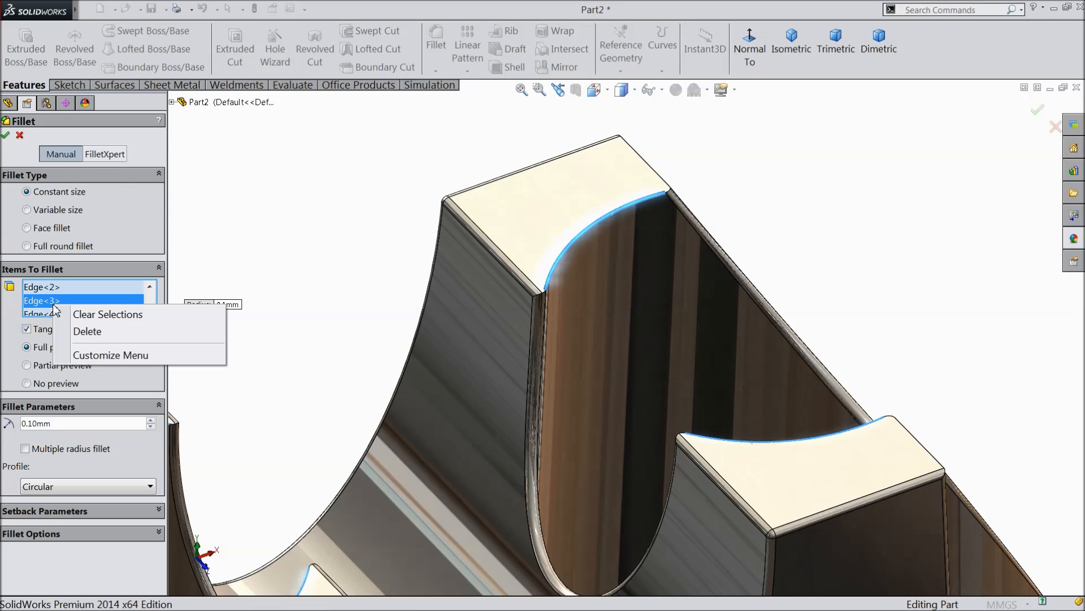
pyautogui.click(94, 315)
pyautogui.scroll(5, 433, 358)
pyautogui.scroll(-2, 565, 455)
pyautogui.moveTo(600, 500)
pyautogui.mouseDown(button='middle')
pyautogui.moveTo(620, 237)
pyautogui.moveTo(598, 497)
pyautogui.moveTo(534, 523)
pyautogui.moveTo(554, 532)
pyautogui.moveTo(567, 477)
pyautogui.moveTo(588, 490)
pyautogui.mouseUp(button='middle')
pyautogui.click(20, 137)
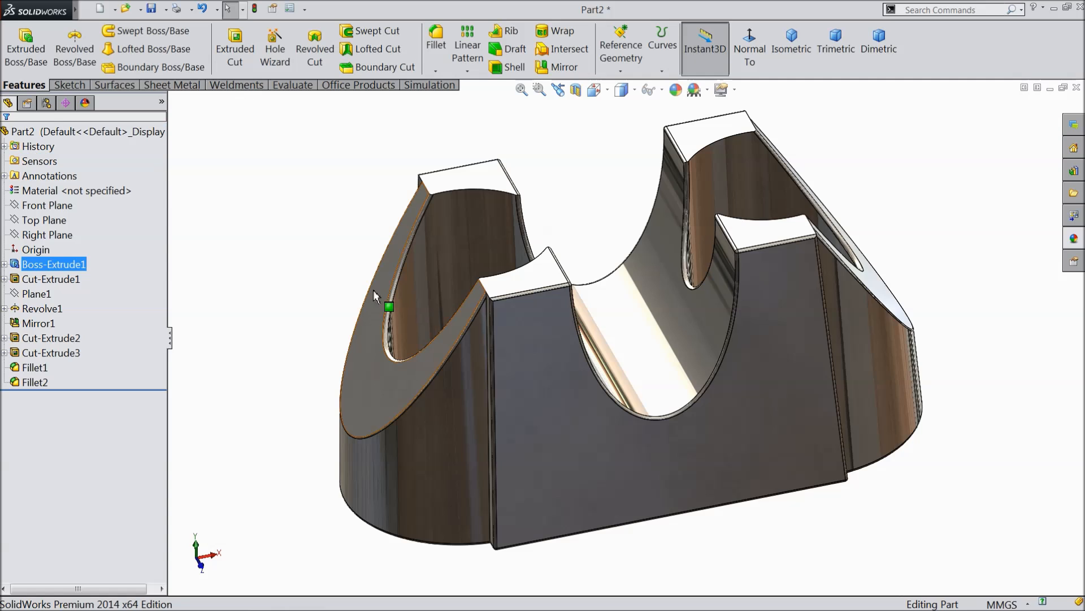
# Show the block in isometric view and save the part as 2.Block M5 in the Rope Clamp folder
pyautogui.moveTo(374, 300); pyautogui.dragTo(394, 289, button='middle')
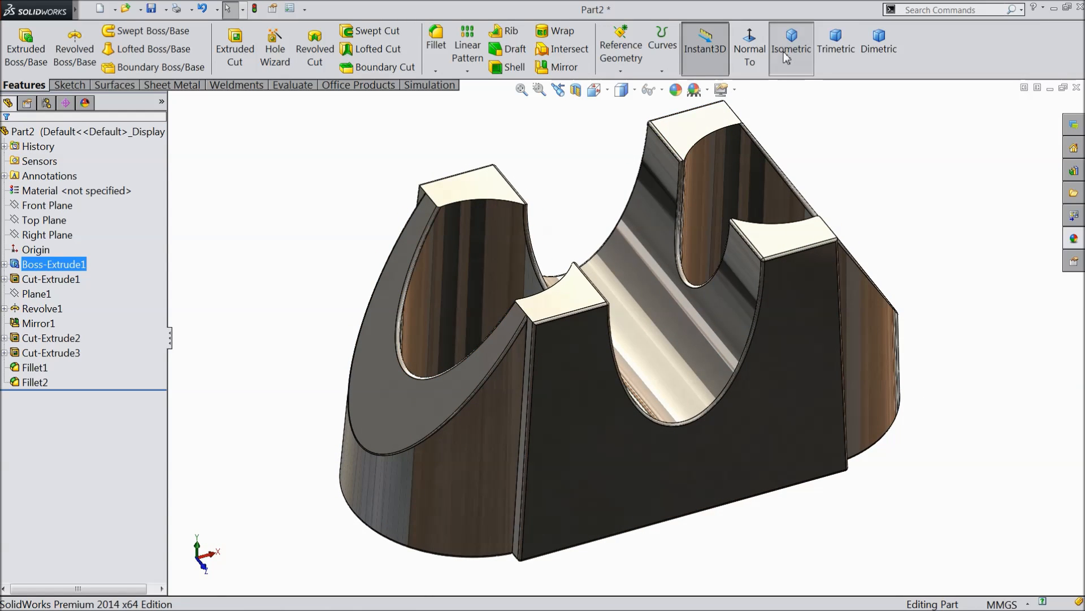
pyautogui.click(785, 54)
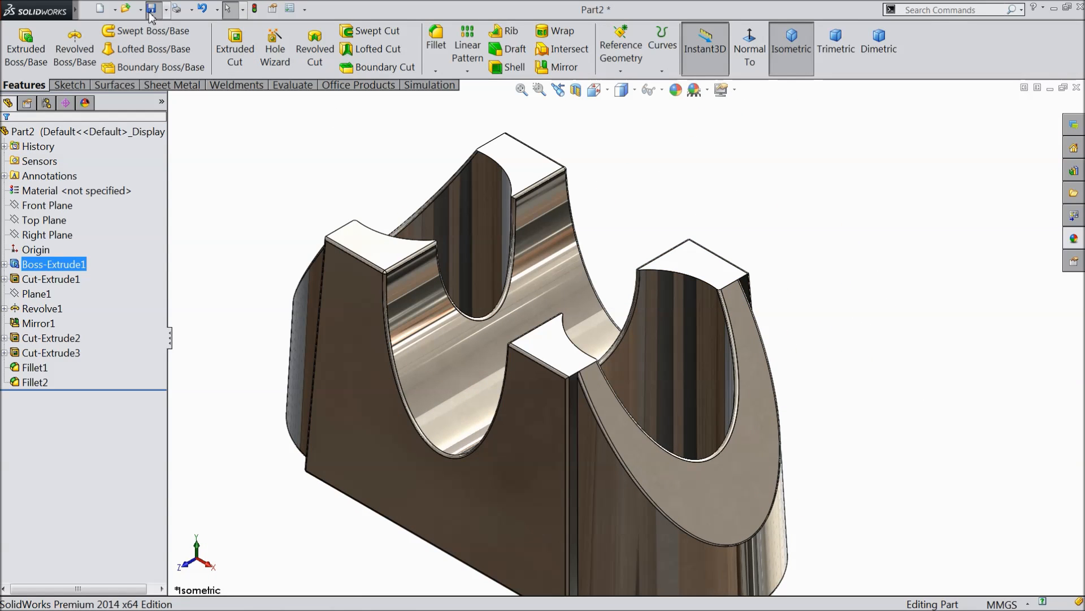
pyautogui.click(150, 11)
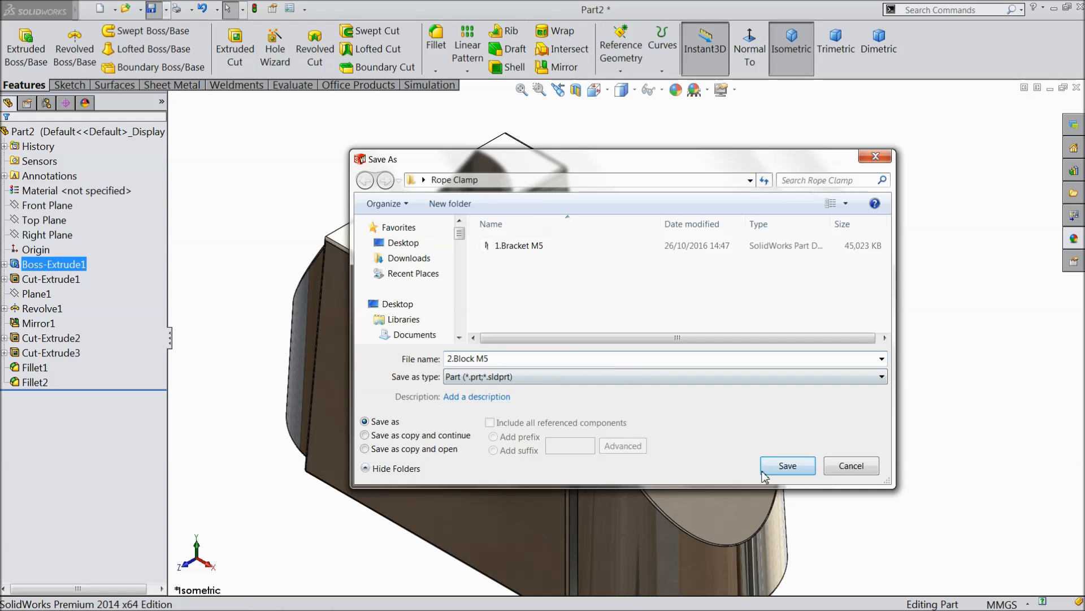
pyautogui.click(794, 467)
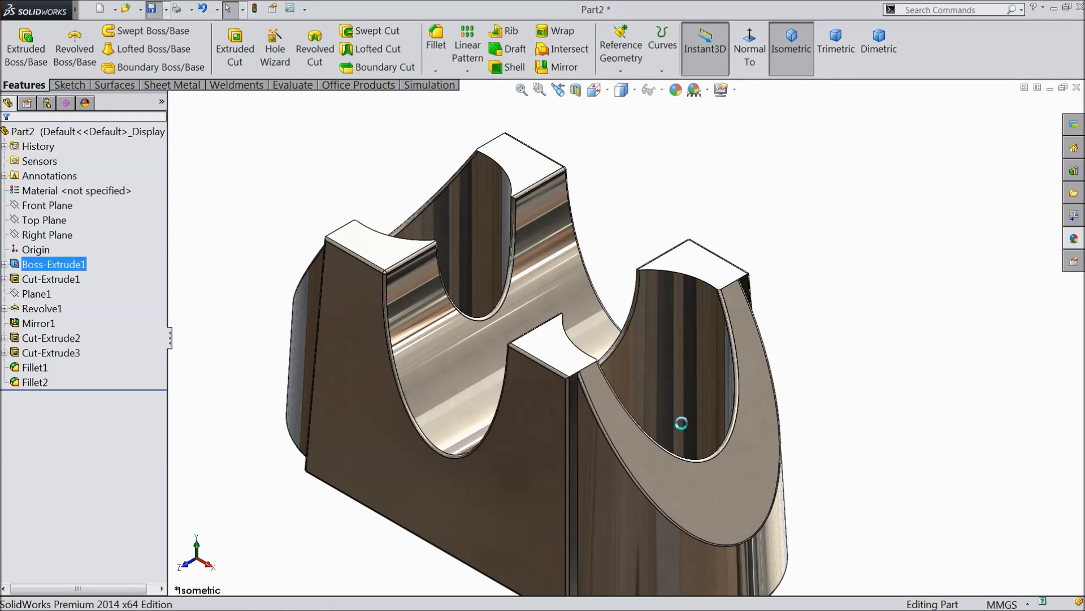
pyautogui.scroll(4, 601, 406)
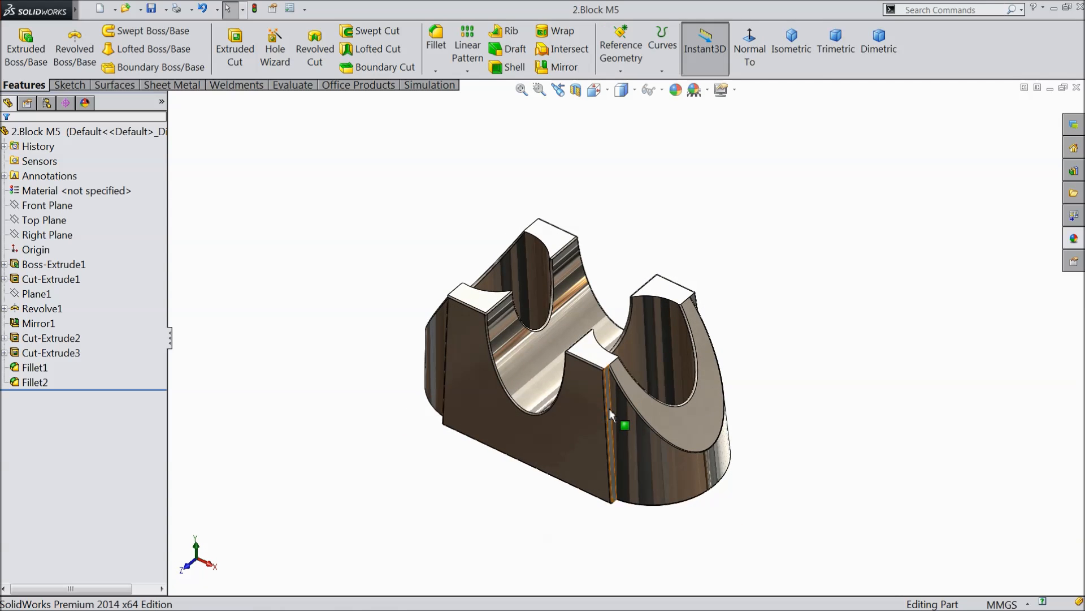
pyautogui.scroll(-5, 613, 399)
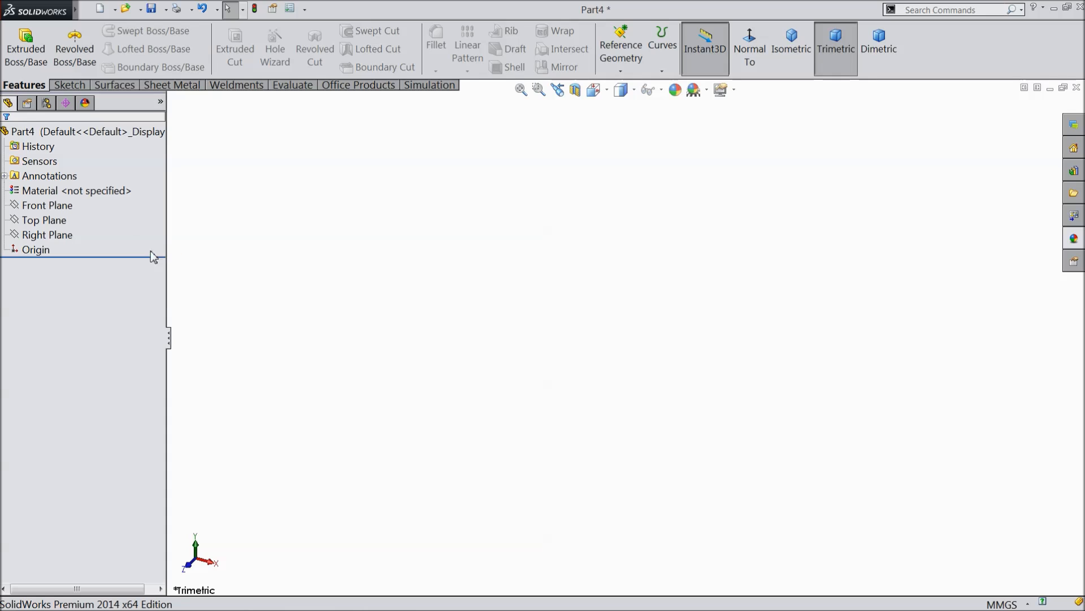
# Start a sketch on the Front Plane and draw a circle centred on the origin with a radius of about 78 mm
pyautogui.click(60, 224)
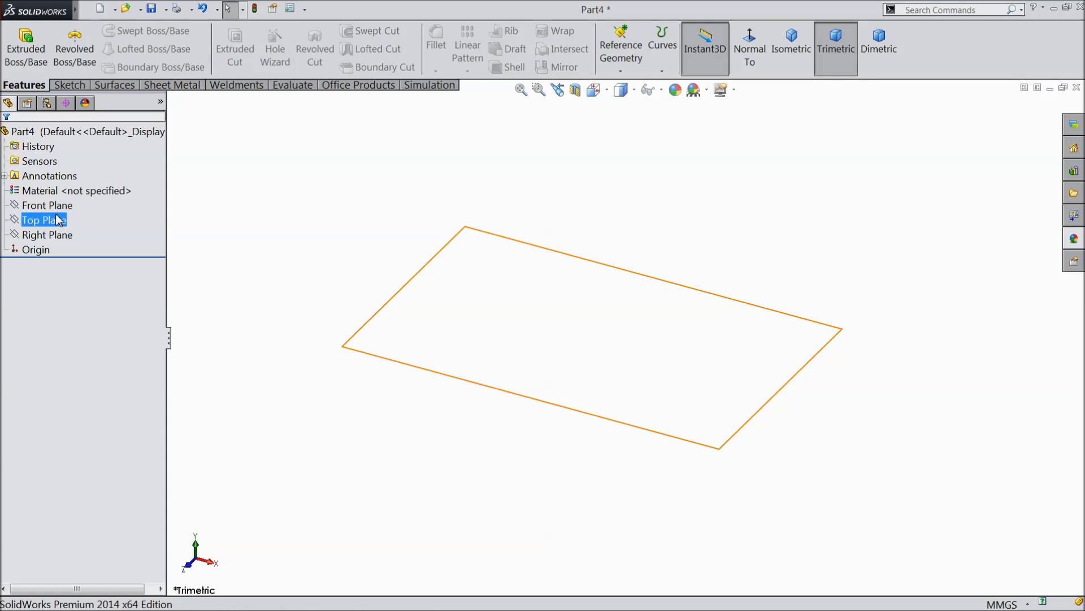
pyautogui.click(55, 205)
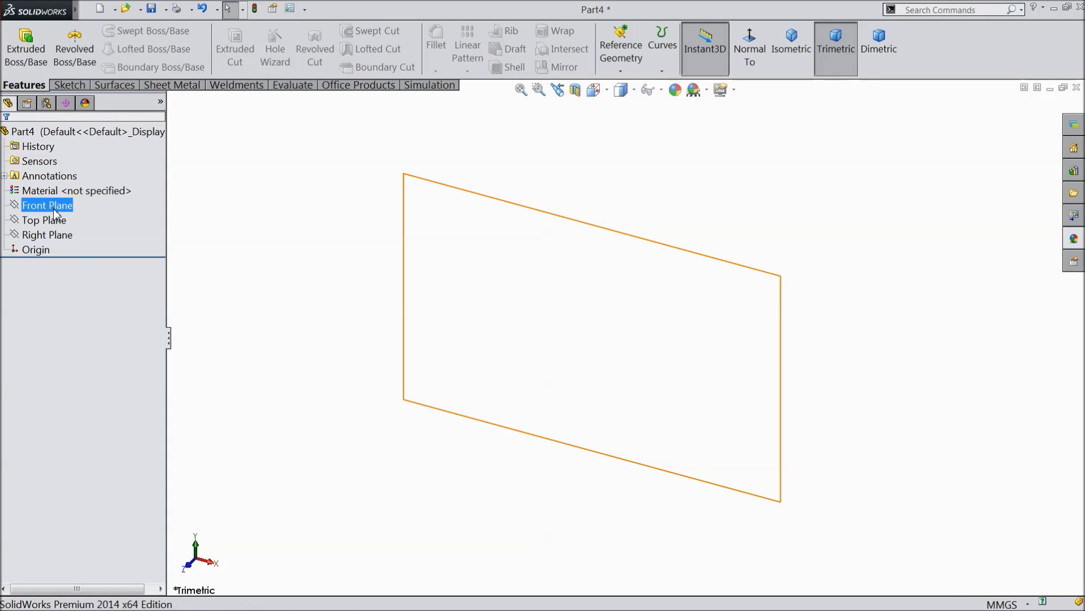
pyautogui.click(67, 199)
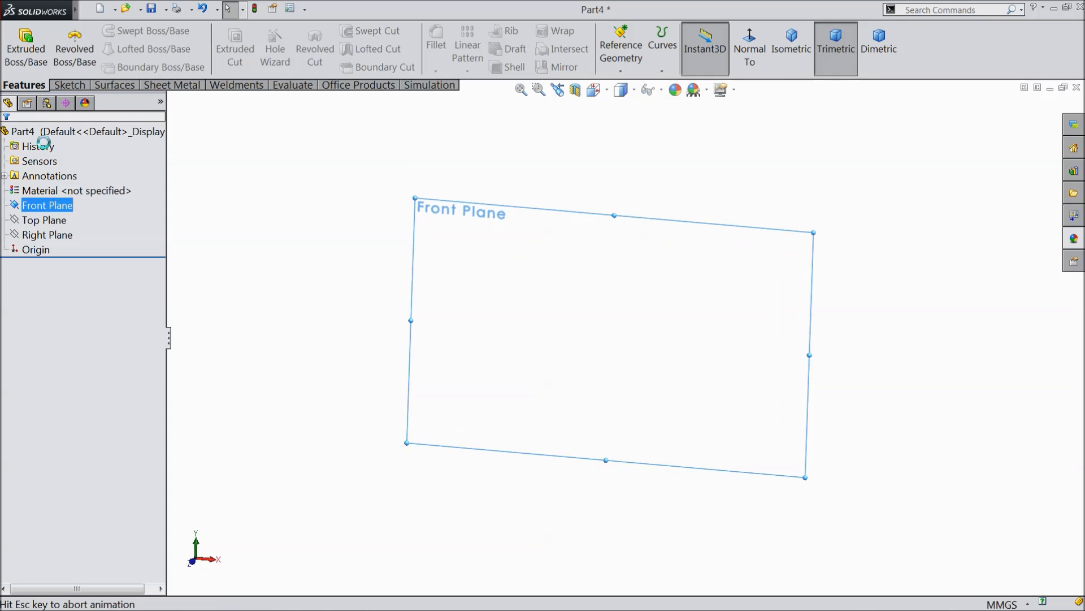
pyautogui.click(68, 84)
pyautogui.click(122, 30)
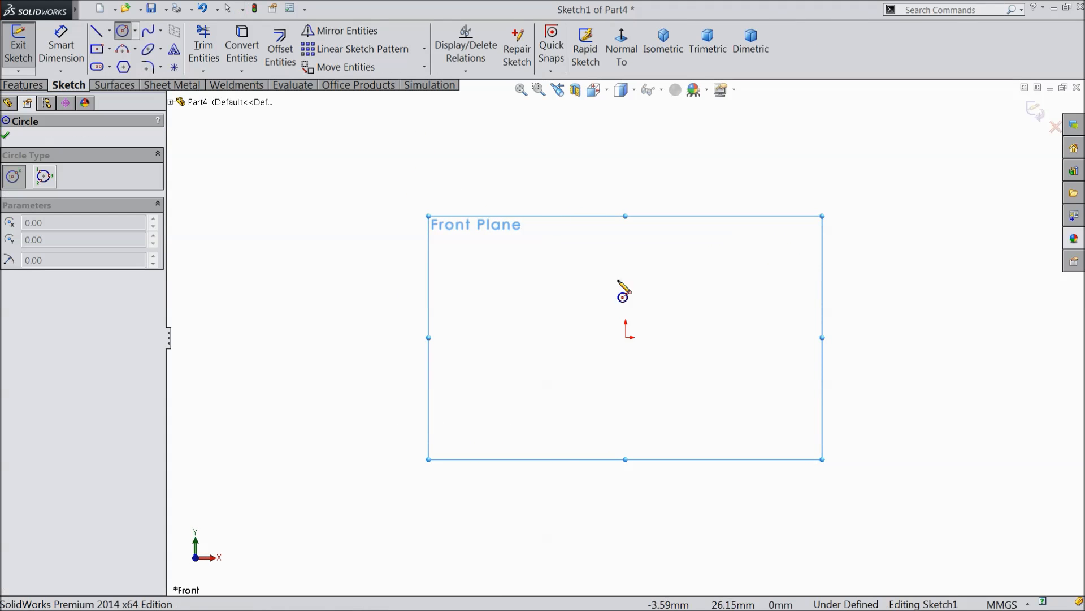
pyautogui.click(625, 337)
pyautogui.click(461, 291)
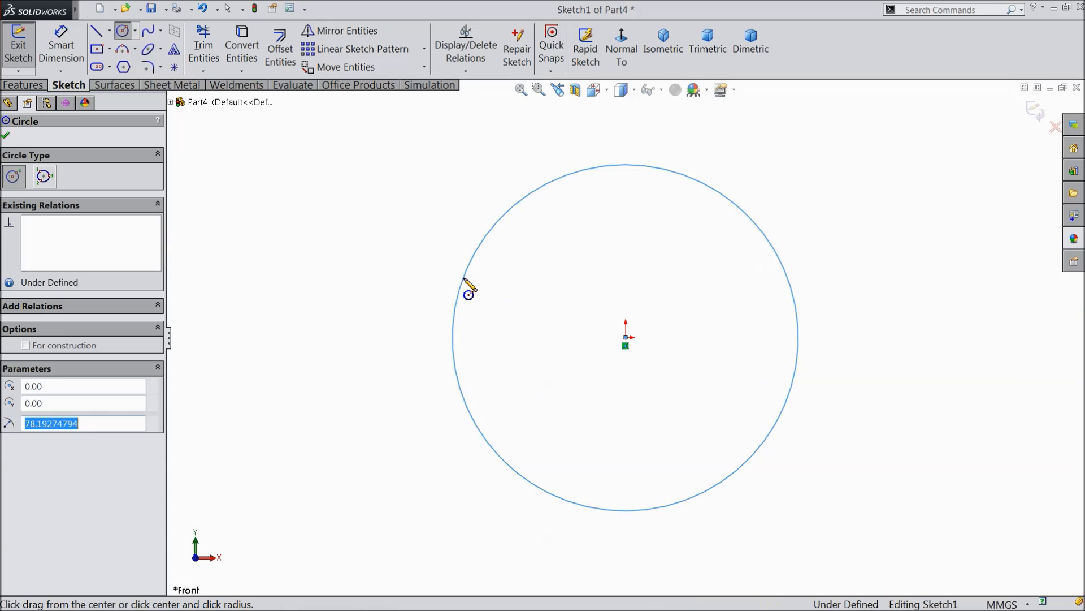
# Dimension the circle's diameter and set it to 6.5 mm
pyautogui.click(80, 55)
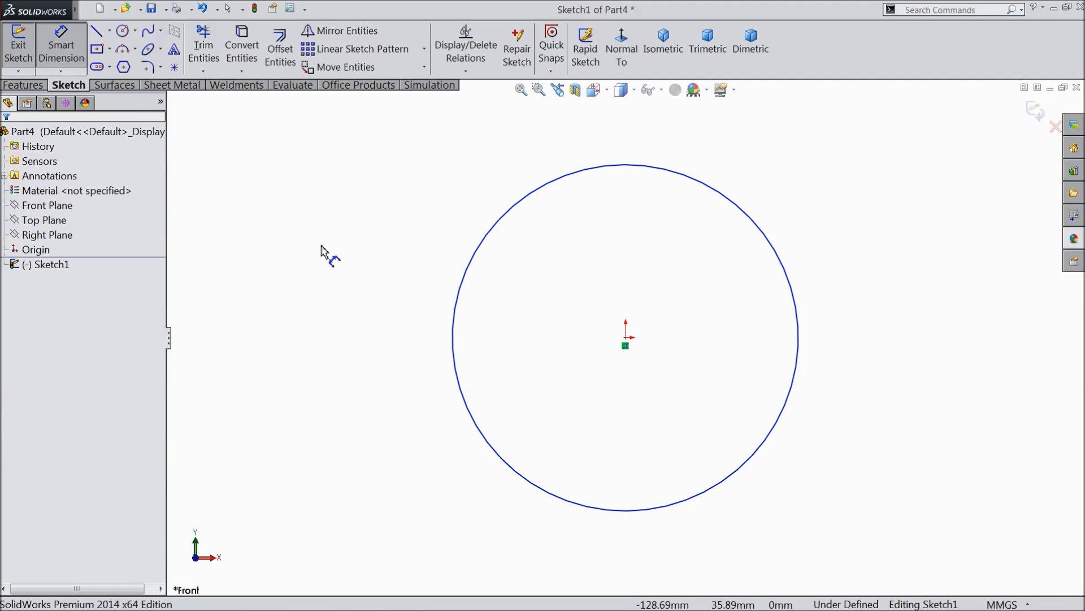
pyautogui.click(453, 332)
pyautogui.click(374, 329)
pyautogui.write('6.5')
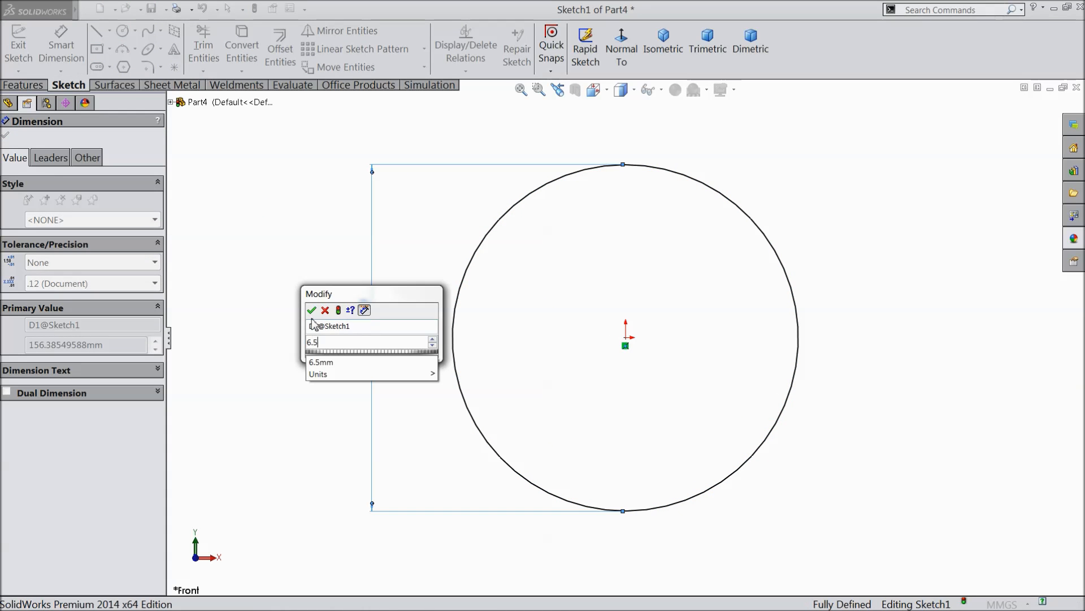
pyautogui.click(312, 310)
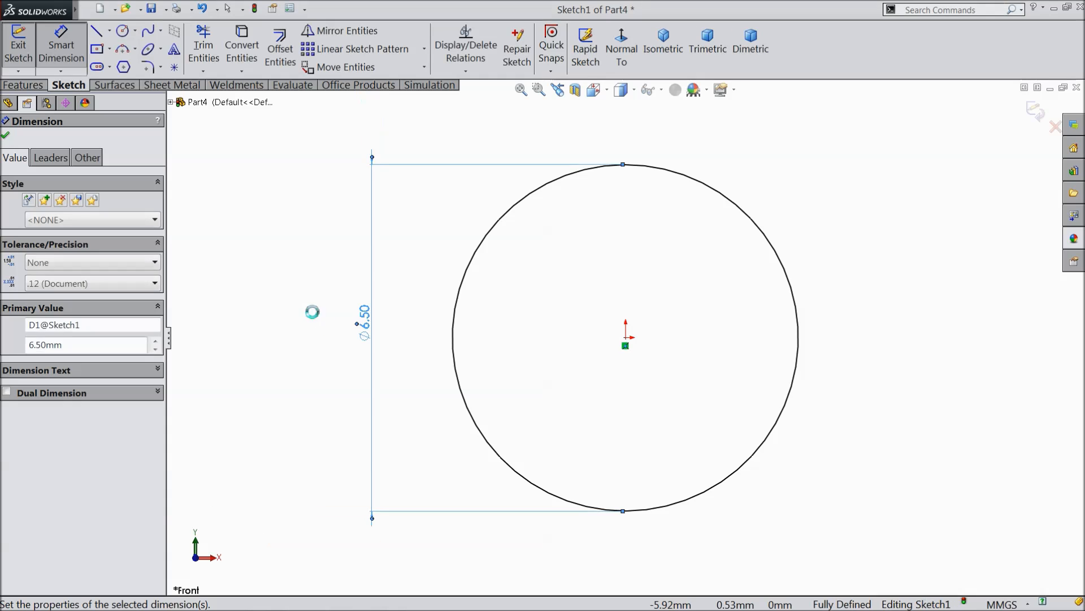
pyautogui.click(5, 136)
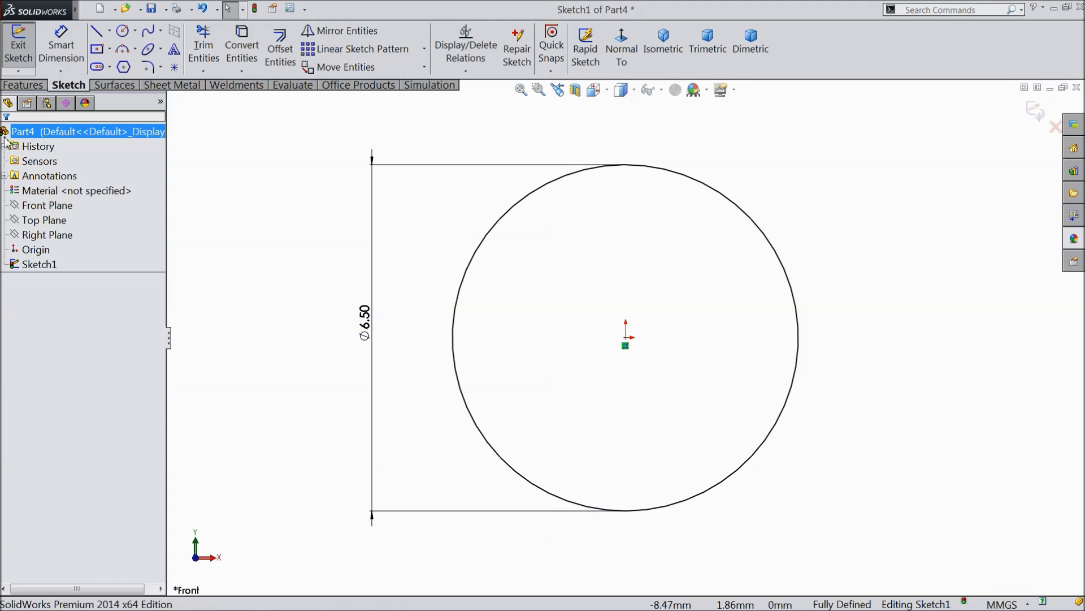
# Create a clockwise constant-pitch helix from the circle with 1.19 mm pitch, 0.99 revolutions, 45° start angle and reversed direction
pyautogui.click(23, 85)
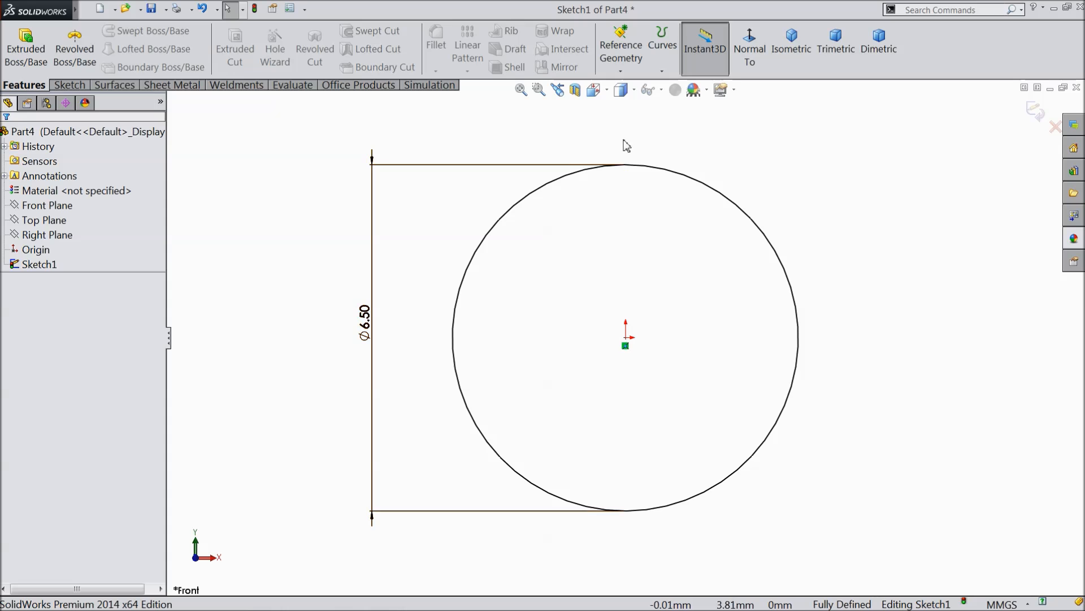
pyautogui.click(663, 71)
pyautogui.click(672, 86)
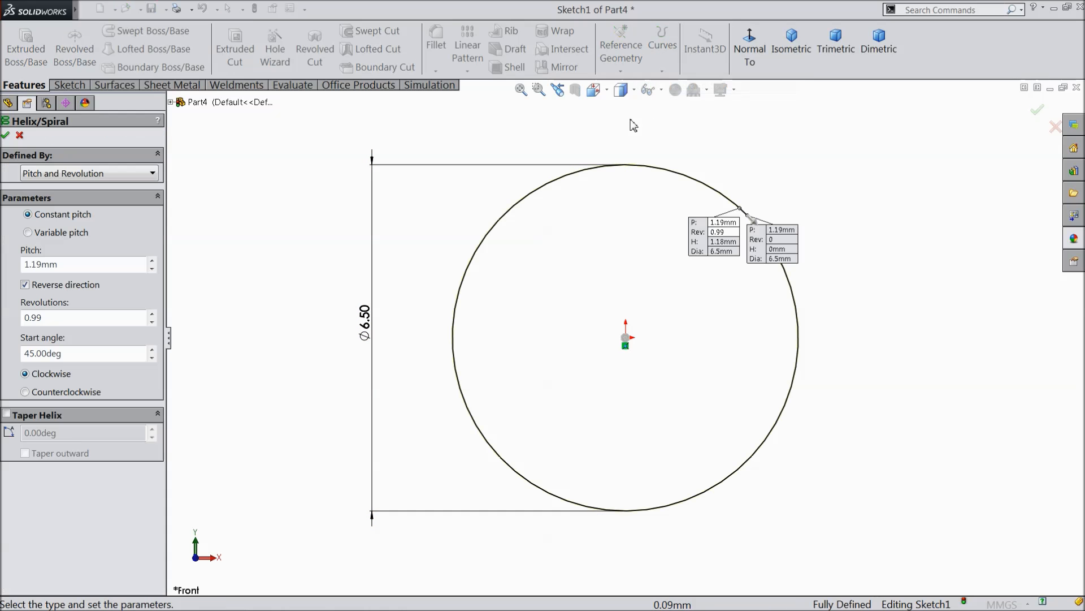
pyautogui.moveTo(402, 236); pyautogui.dragTo(512, 321, button='middle')
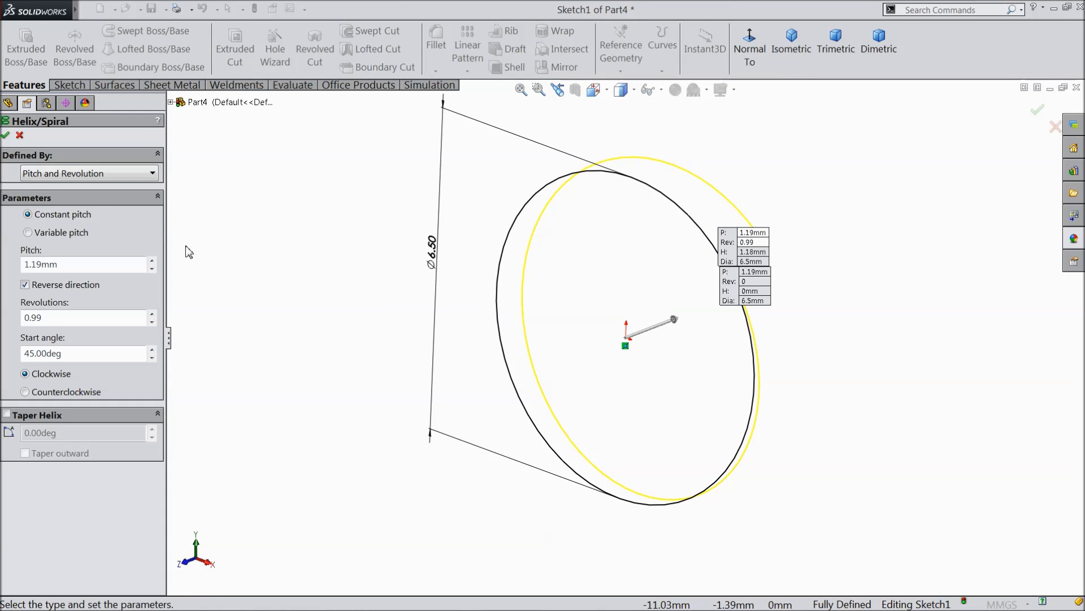
pyautogui.click(69, 175)
pyautogui.click(69, 176)
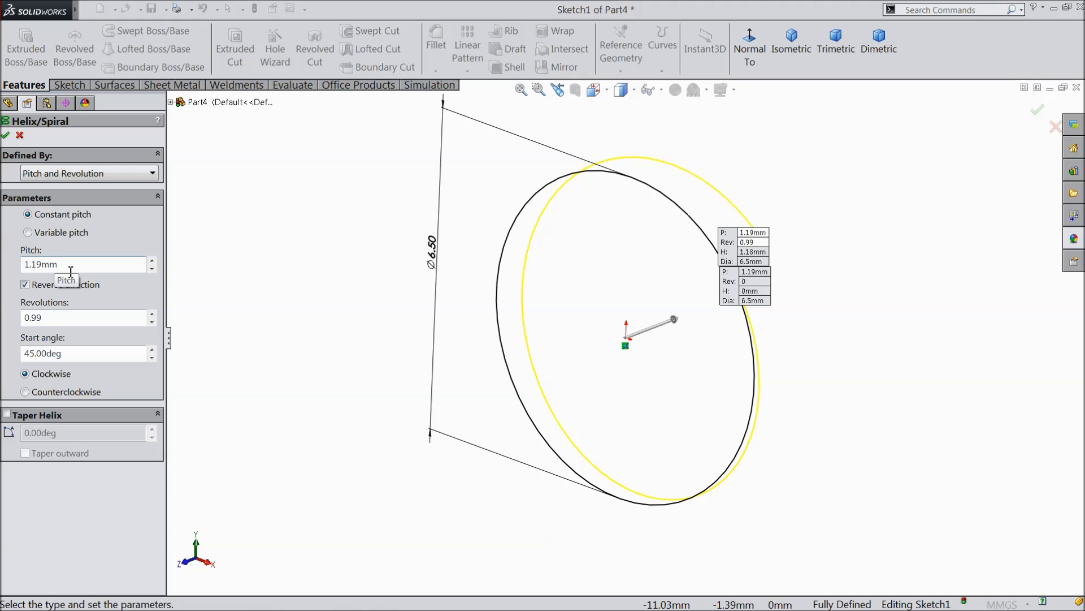
pyautogui.click(25, 284)
pyautogui.click(25, 285)
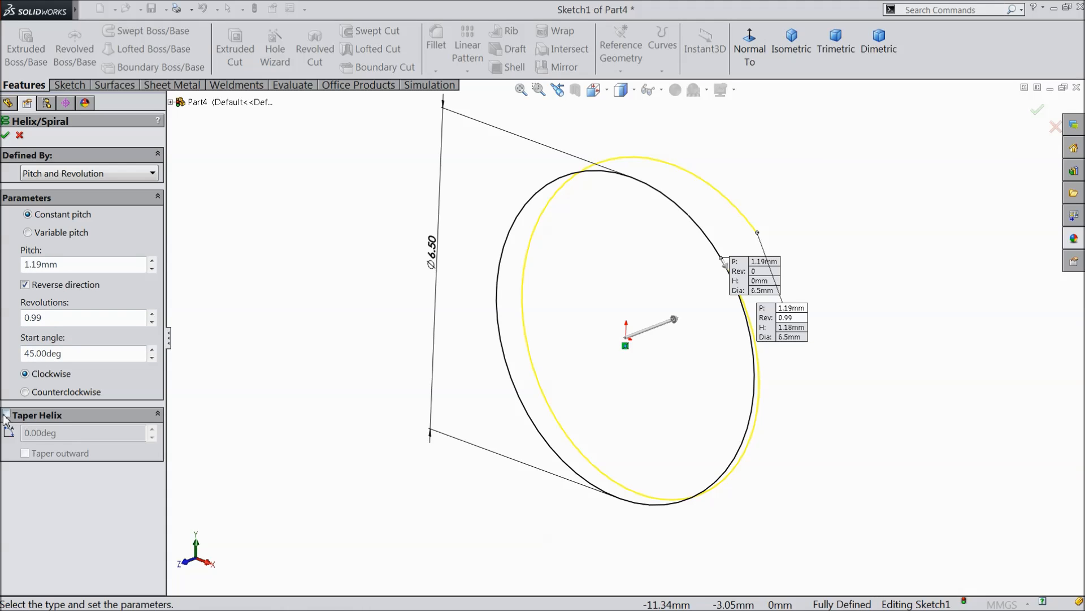
pyautogui.click(6, 135)
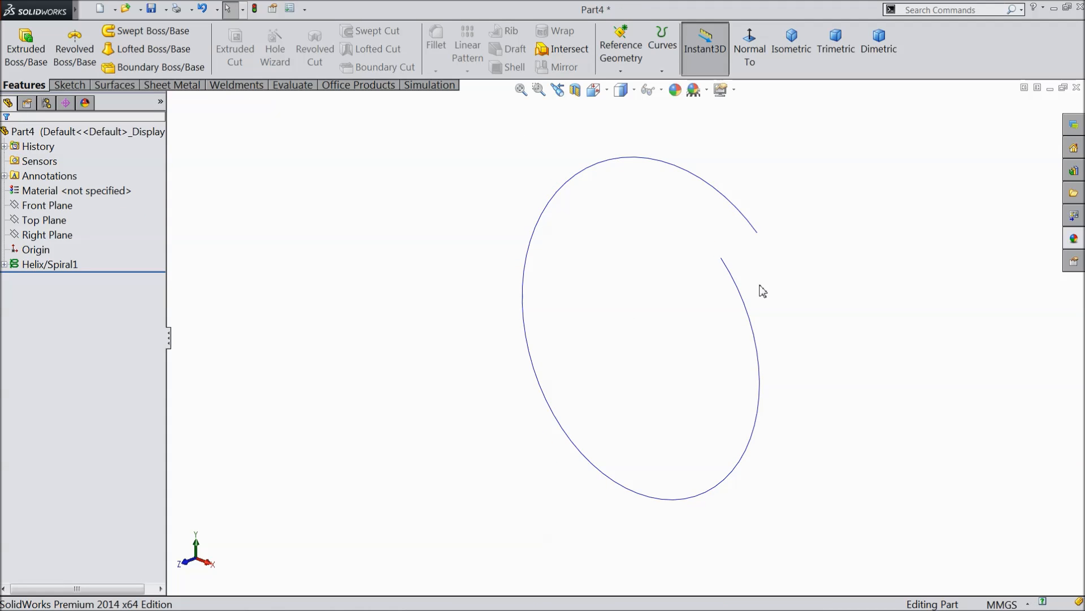
# Create a reference plane through the helix's start point, perpendicular to the helix curve
pyautogui.scroll(-2, 764, 269)
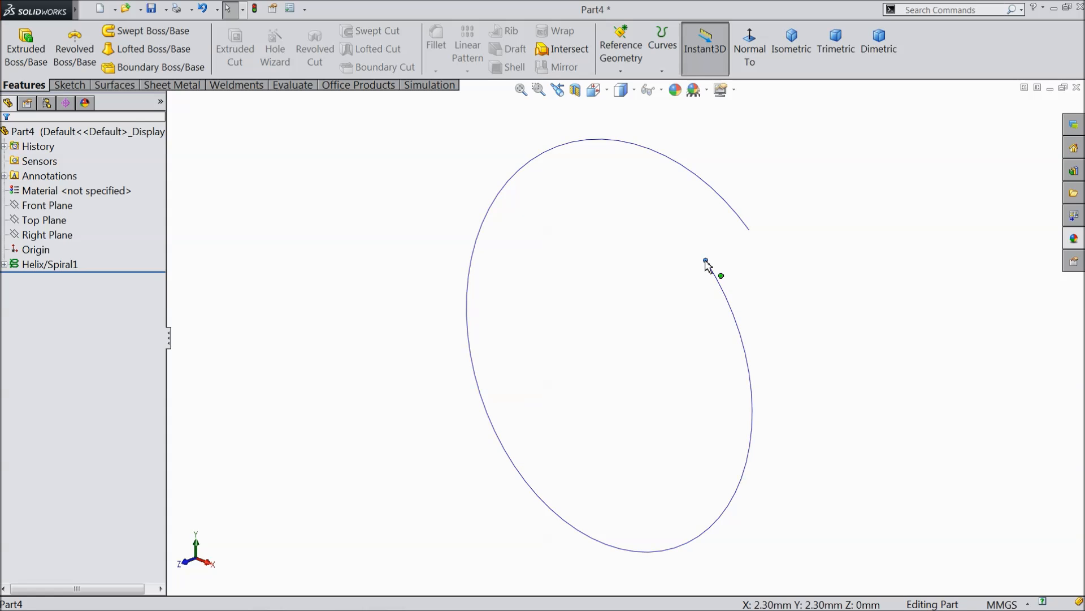
pyautogui.click(621, 54)
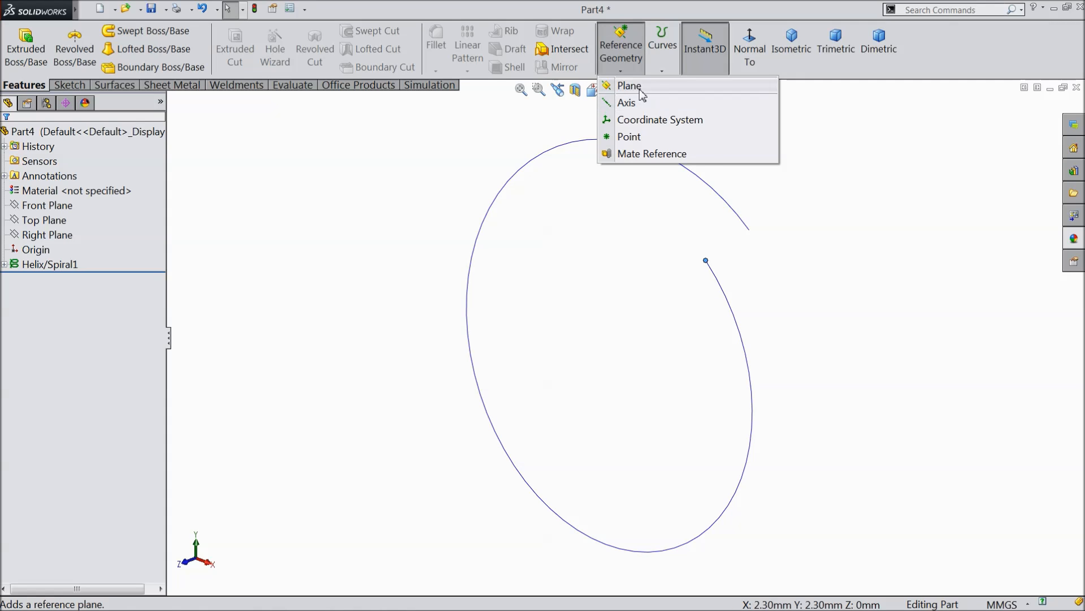
pyautogui.click(629, 85)
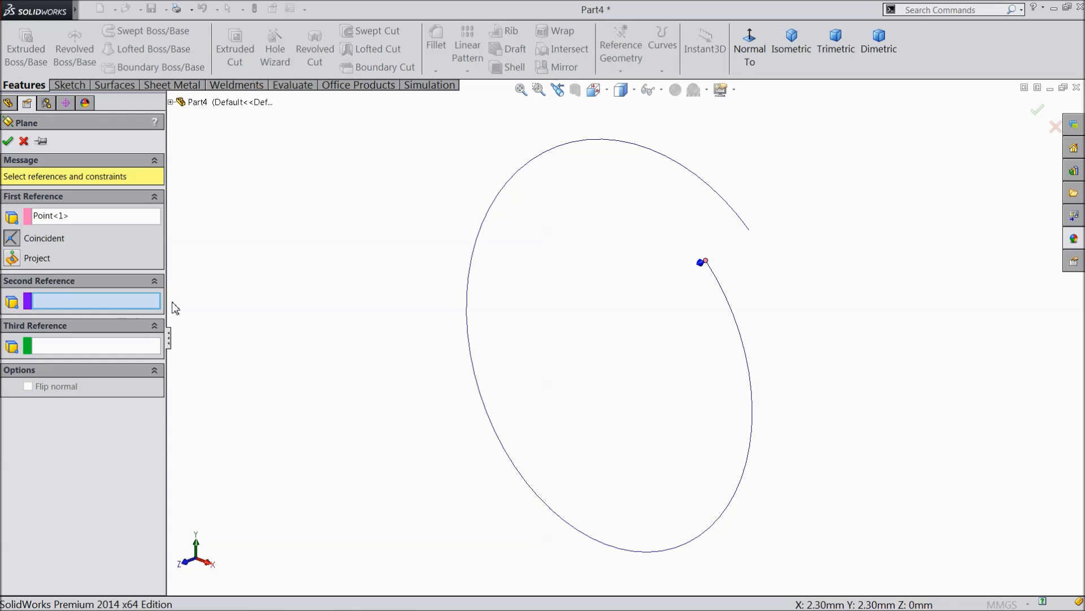
pyautogui.click(721, 291)
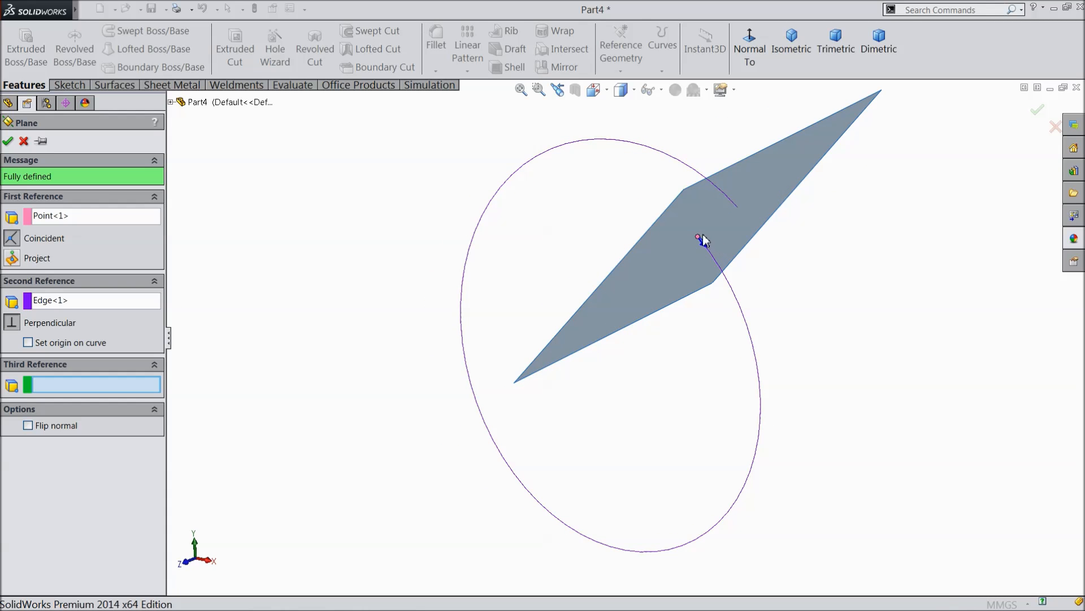
pyautogui.click(8, 142)
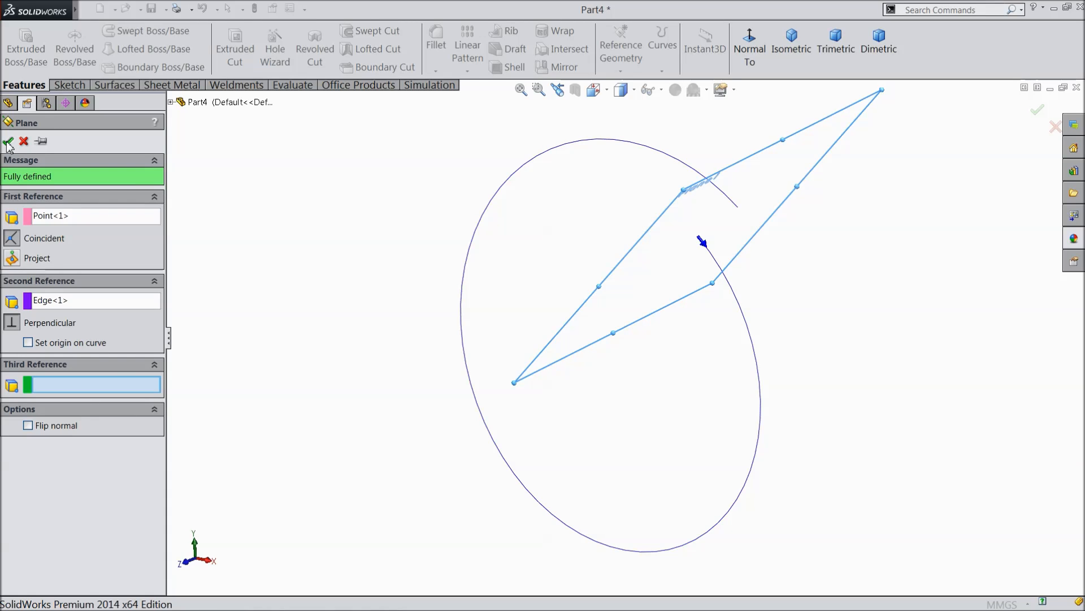
# Sketch a center rectangle about 1.3 by 1.2 mm on the new plane, centred just beside the helix's start point
pyautogui.click(69, 85)
pyautogui.click(18, 42)
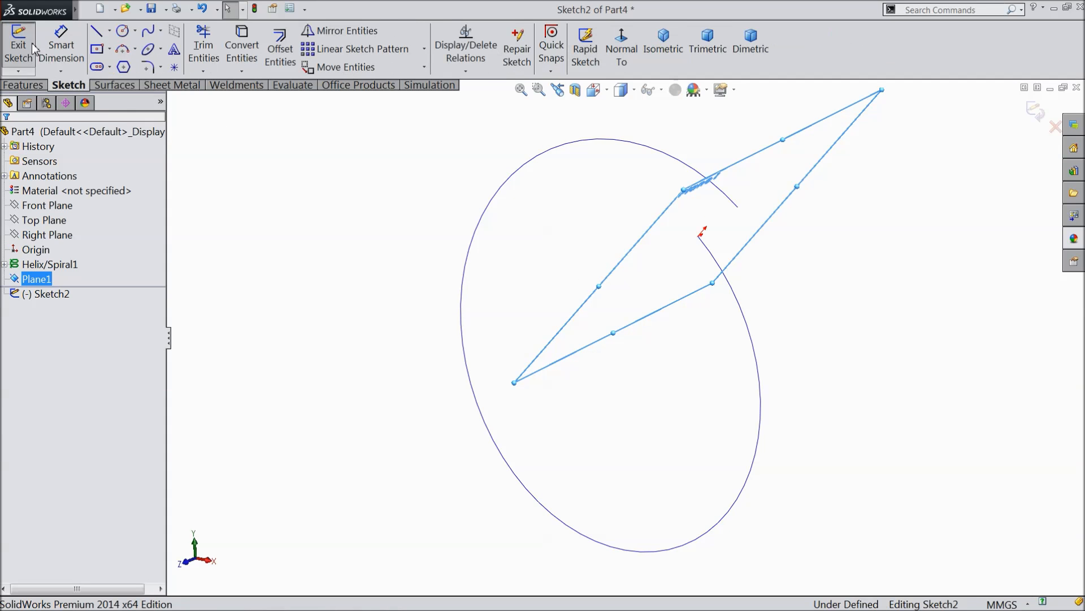
pyautogui.click(623, 54)
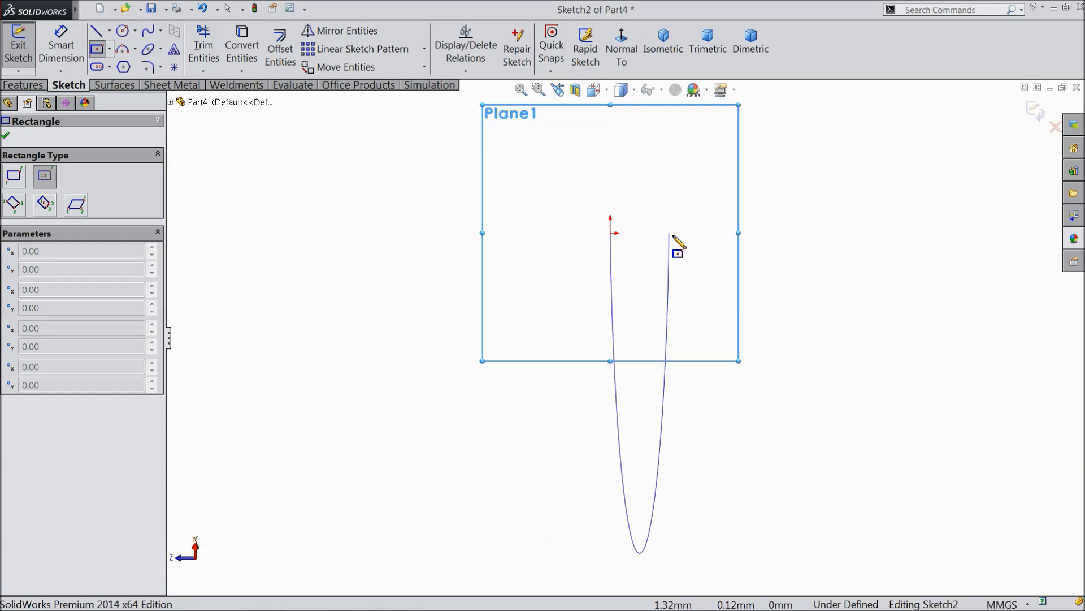
pyautogui.scroll(-5, 673, 240)
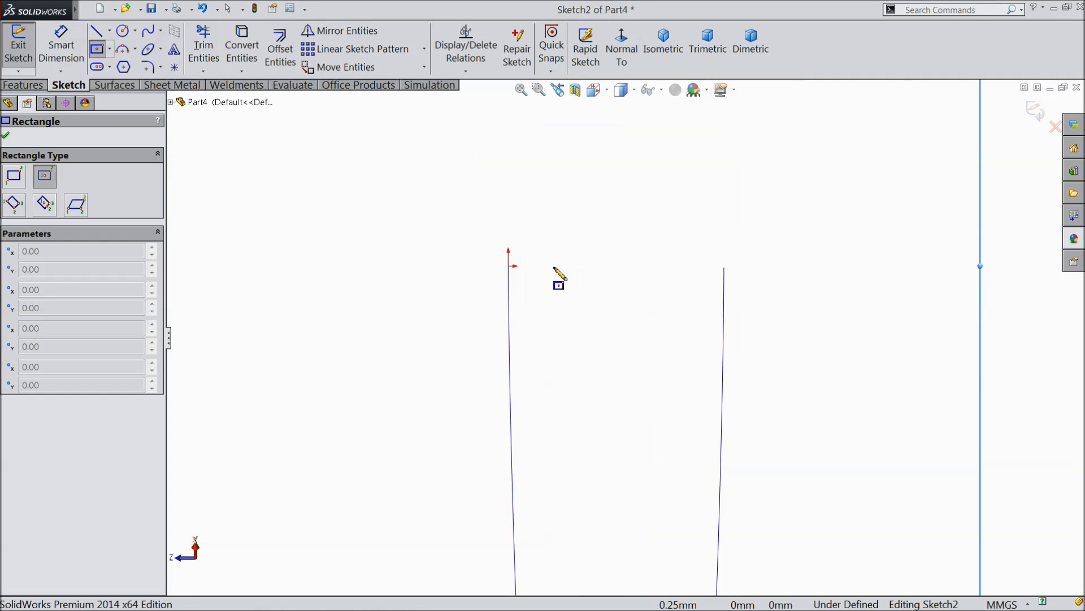
pyautogui.click(481, 265)
pyautogui.click(600, 156)
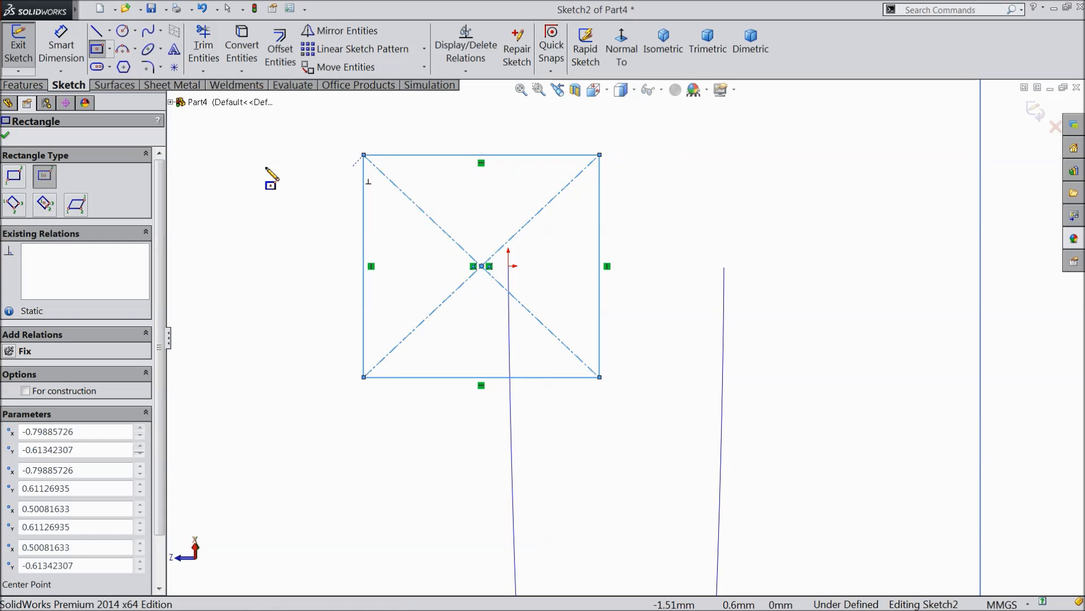
# Dimension the rectangle's width and height, setting both to 1.4 mm
pyautogui.click(61, 45)
pyautogui.click(478, 160)
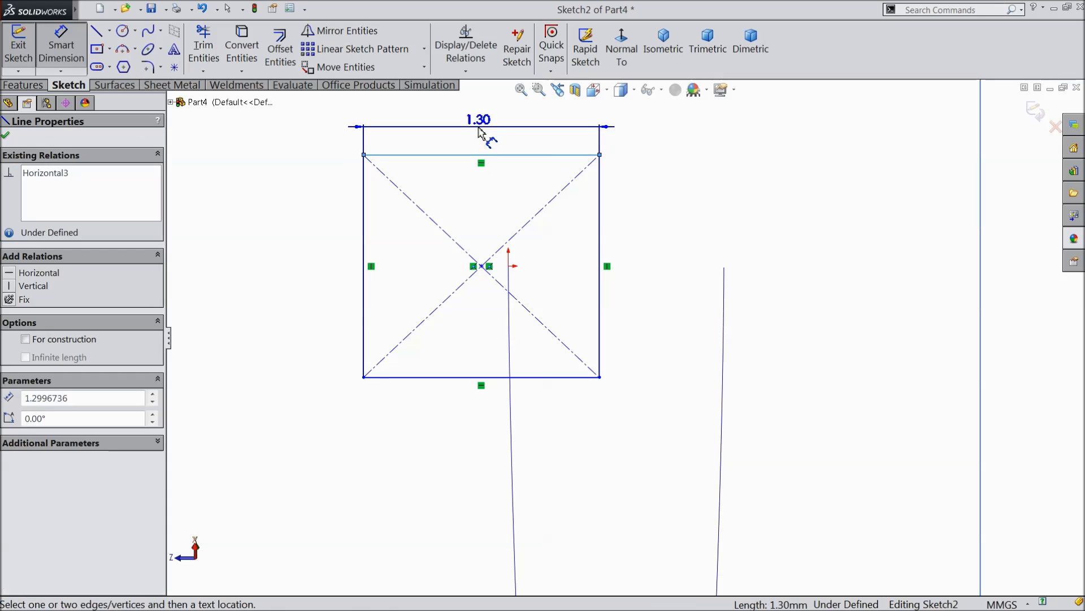
pyautogui.click(485, 136)
pyautogui.write('1.4')
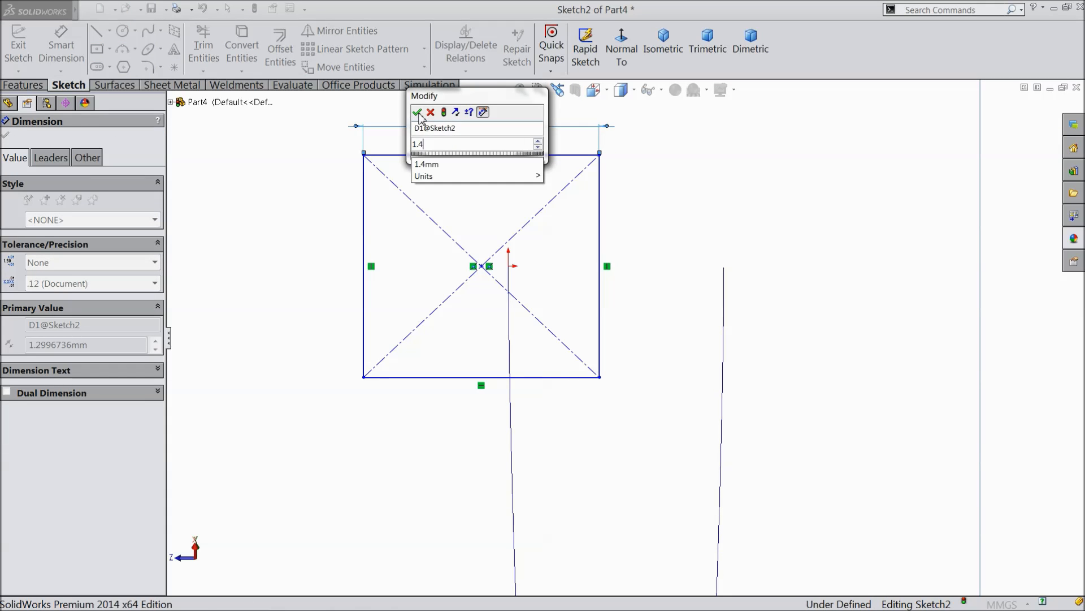
pyautogui.click(417, 113)
pyautogui.click(365, 243)
pyautogui.click(315, 261)
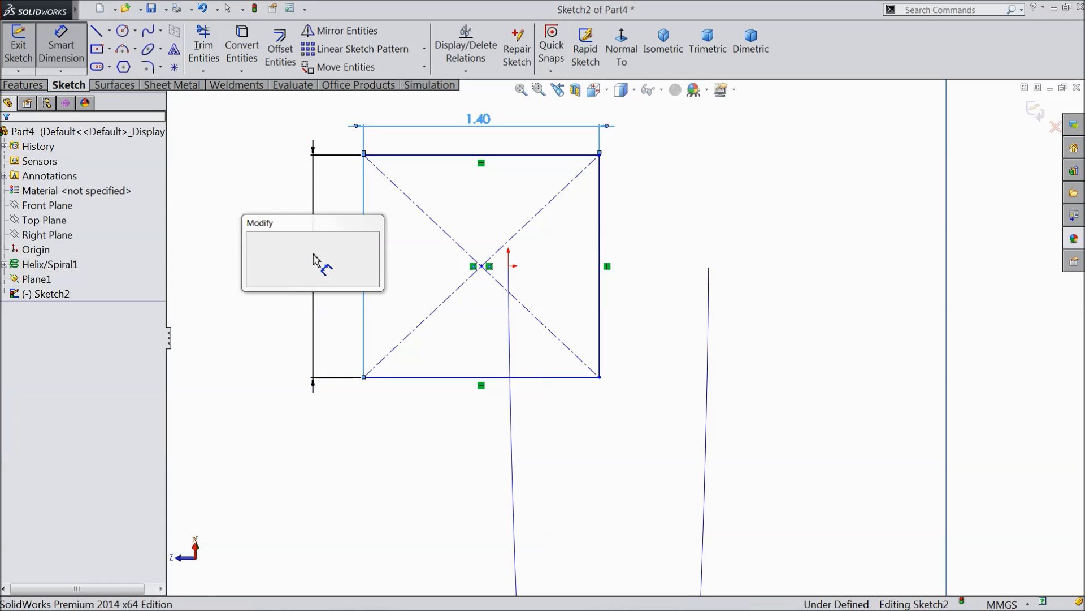
pyautogui.write('1.4')
pyautogui.click(257, 237)
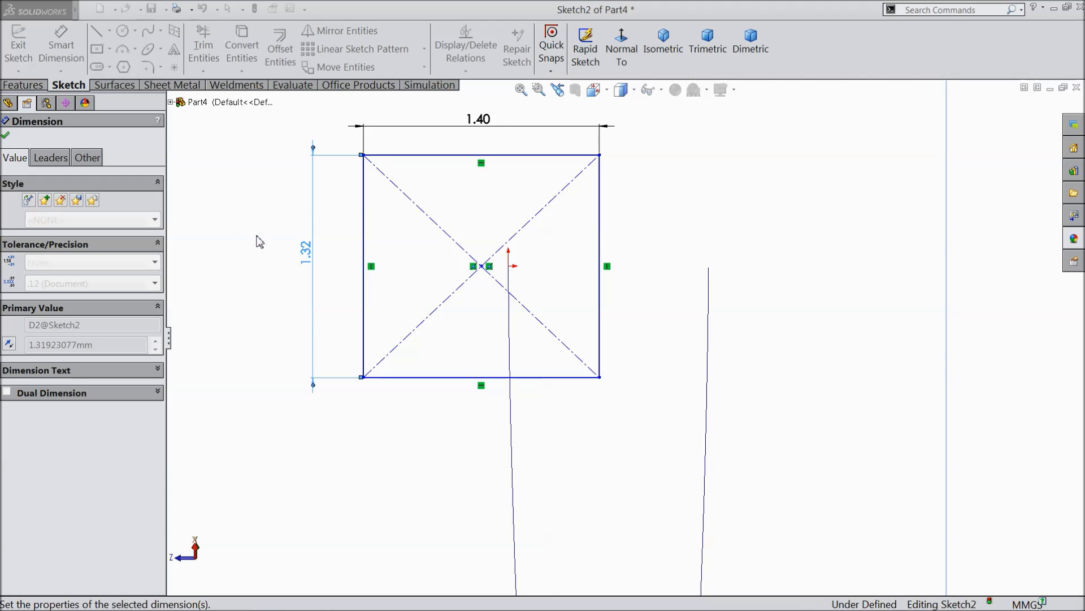
# Add a Pierce relation between the square's center point and the helix, and close the sketch
pyautogui.click(480, 275)
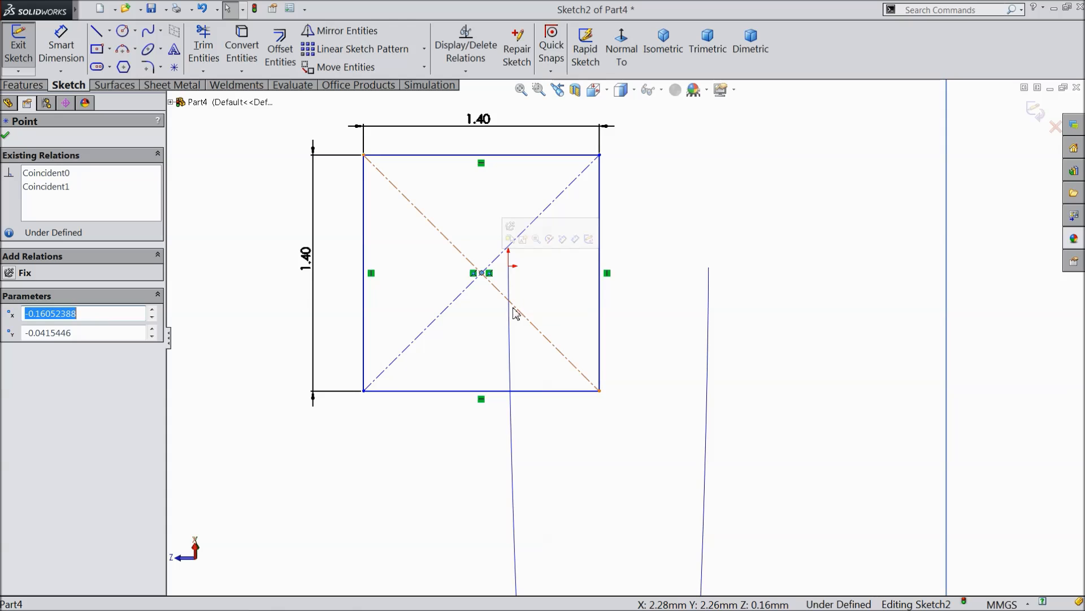
pyautogui.keyDown('ctrl'); pyautogui.click(509, 329); pyautogui.keyUp('ctrl')
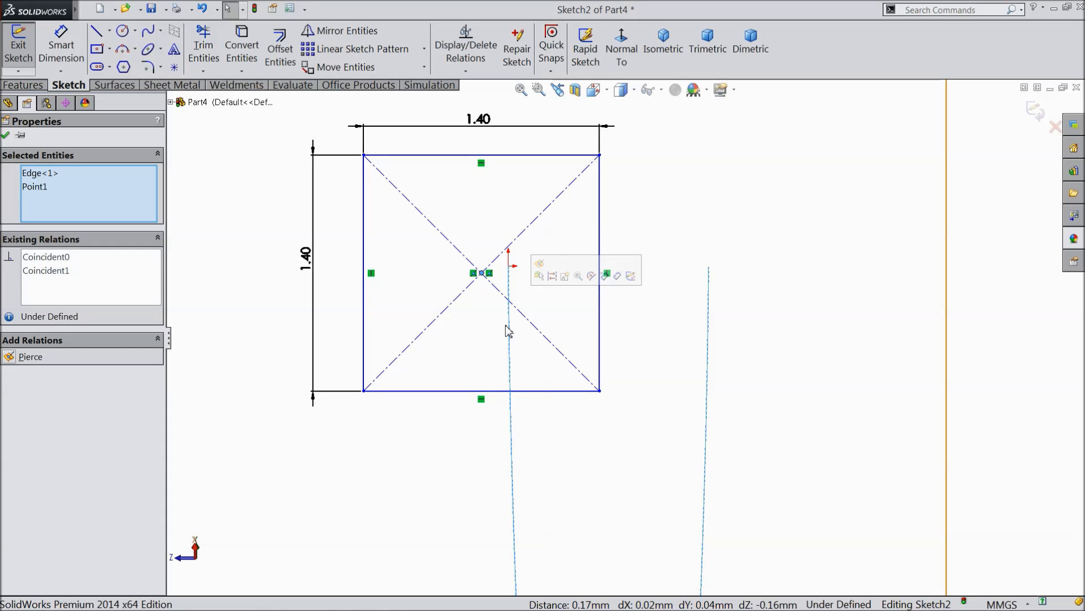
pyautogui.click(542, 264)
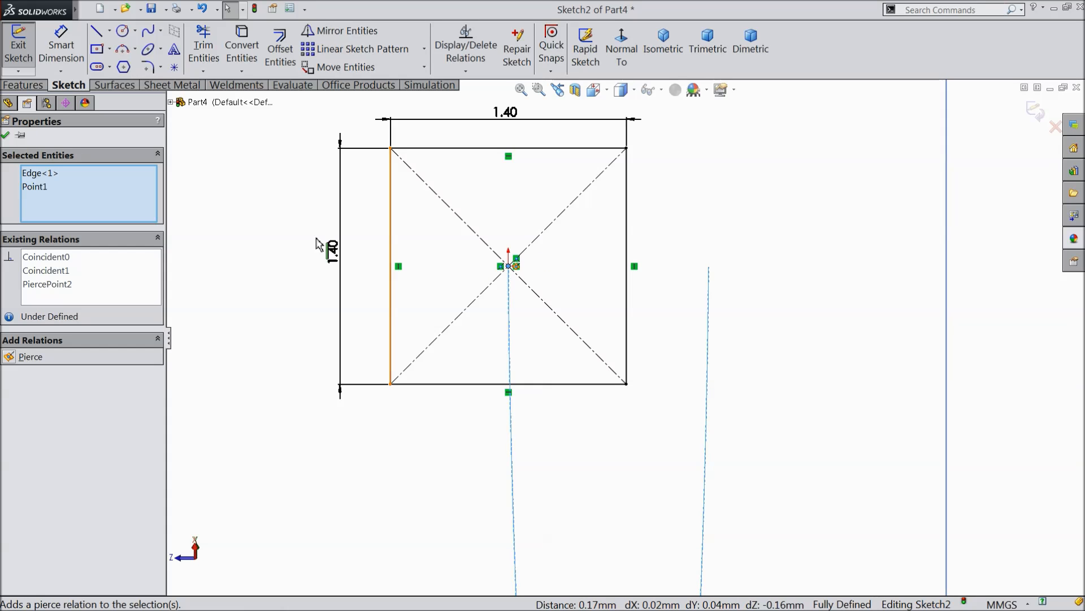
pyautogui.click(7, 136)
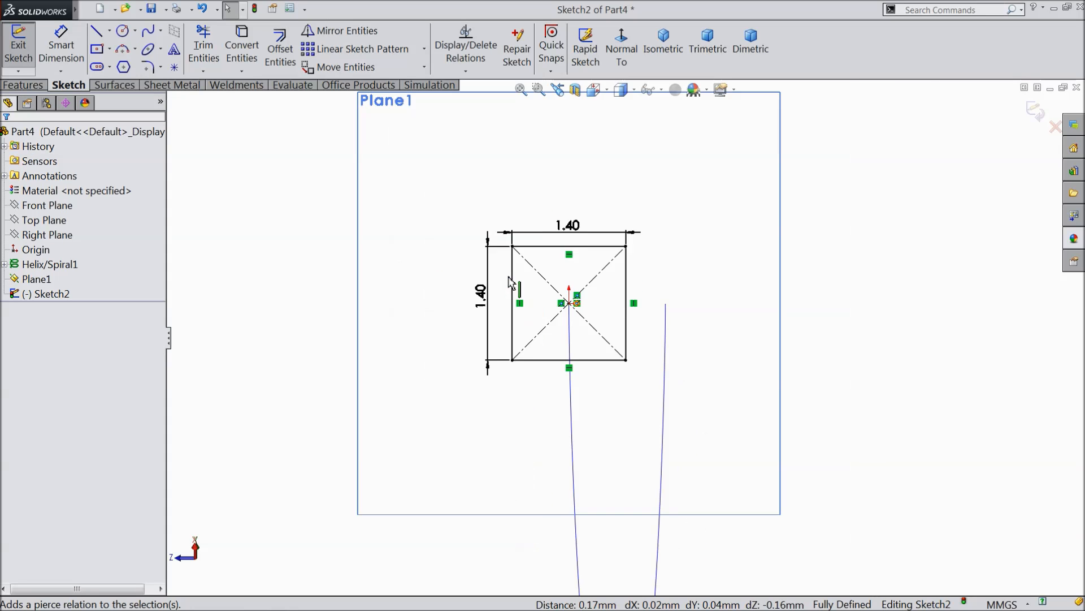
pyautogui.click(1034, 113)
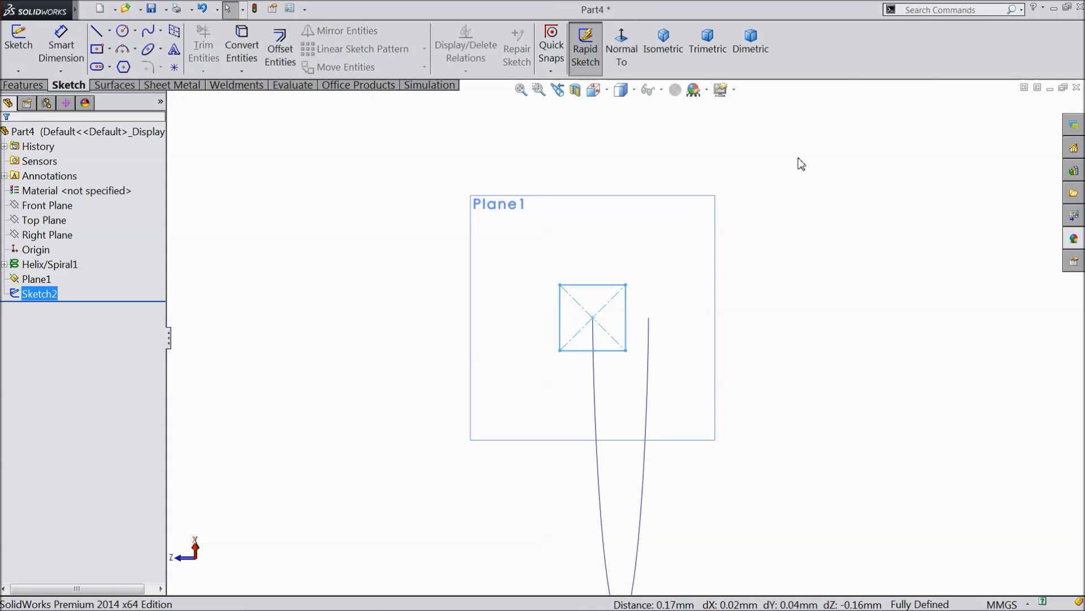
# Sweep the square profile along the helix to create the solid split ring
pyautogui.click(660, 49)
pyautogui.moveTo(748, 362)
pyautogui.mouseDown(button='middle')
pyautogui.moveTo(752, 227)
pyautogui.moveTo(751, 262)
pyautogui.moveTo(749, 247)
pyautogui.moveTo(729, 255)
pyautogui.mouseUp(button='middle')
pyautogui.scroll(-3, 632, 263)
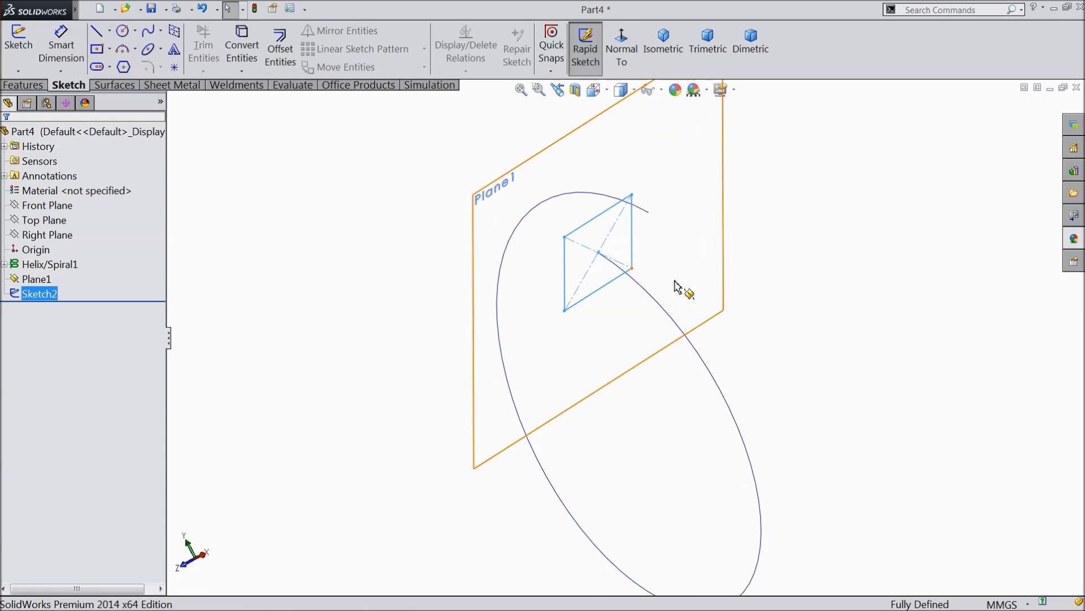
pyautogui.click(38, 87)
pyautogui.click(149, 32)
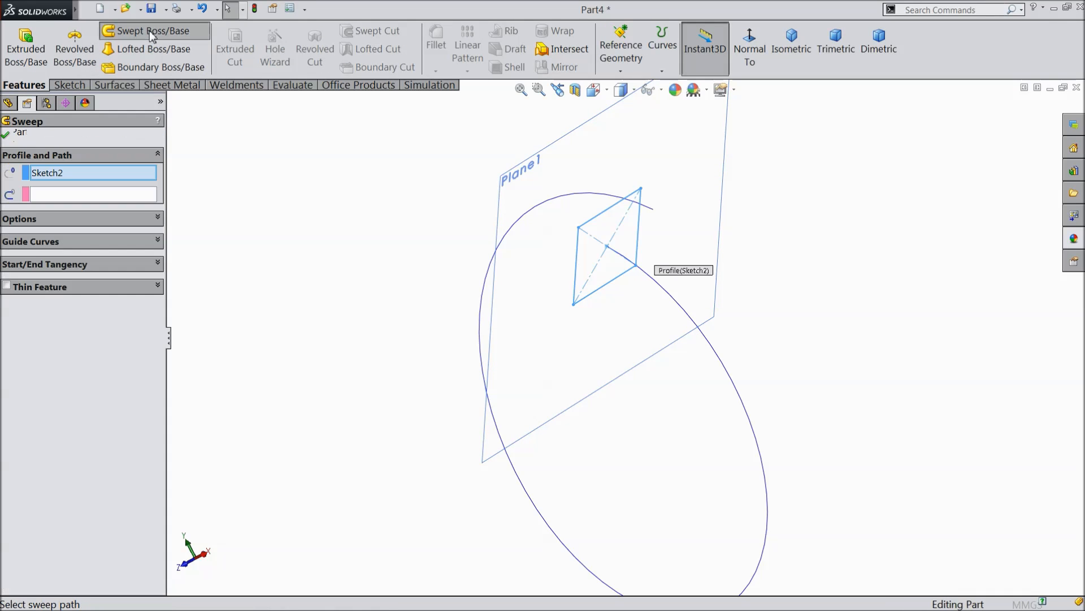
pyautogui.click(137, 196)
pyautogui.click(541, 210)
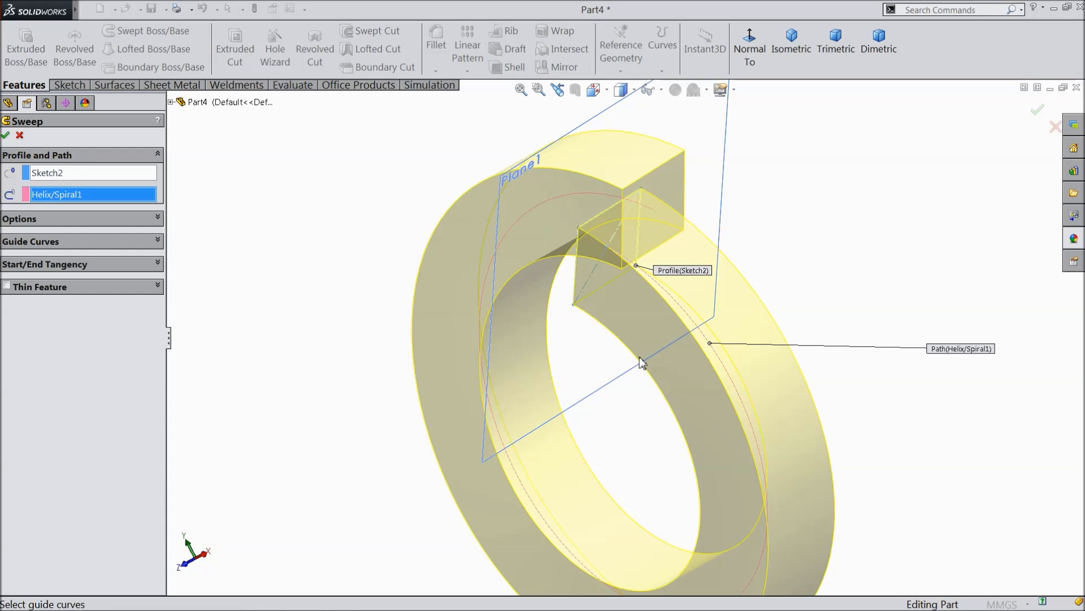
pyautogui.scroll(2, 654, 376)
pyautogui.scroll(-1, 731, 436)
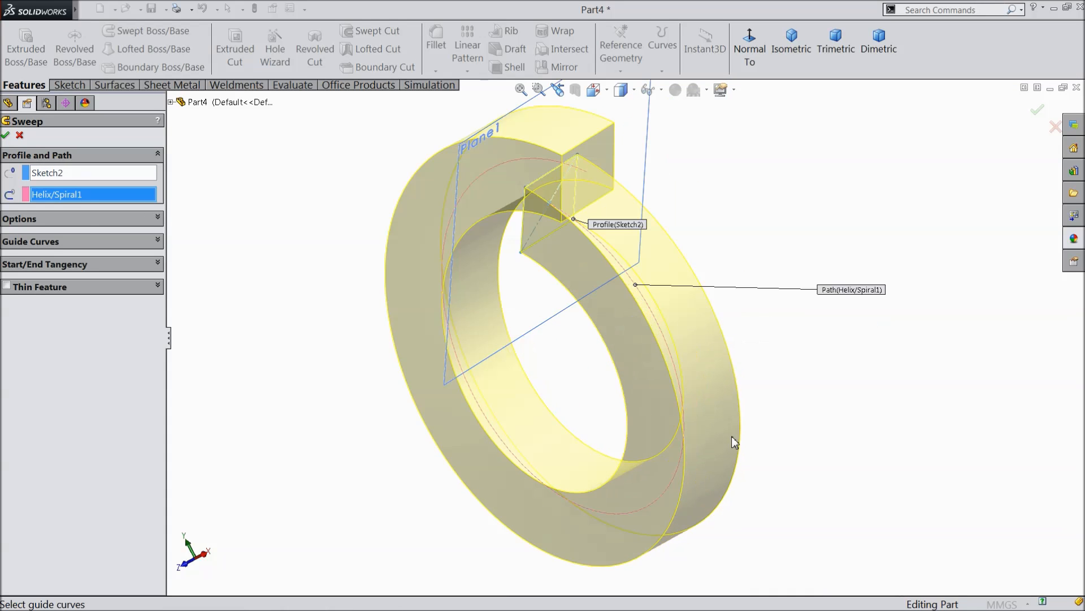
pyautogui.click(6, 135)
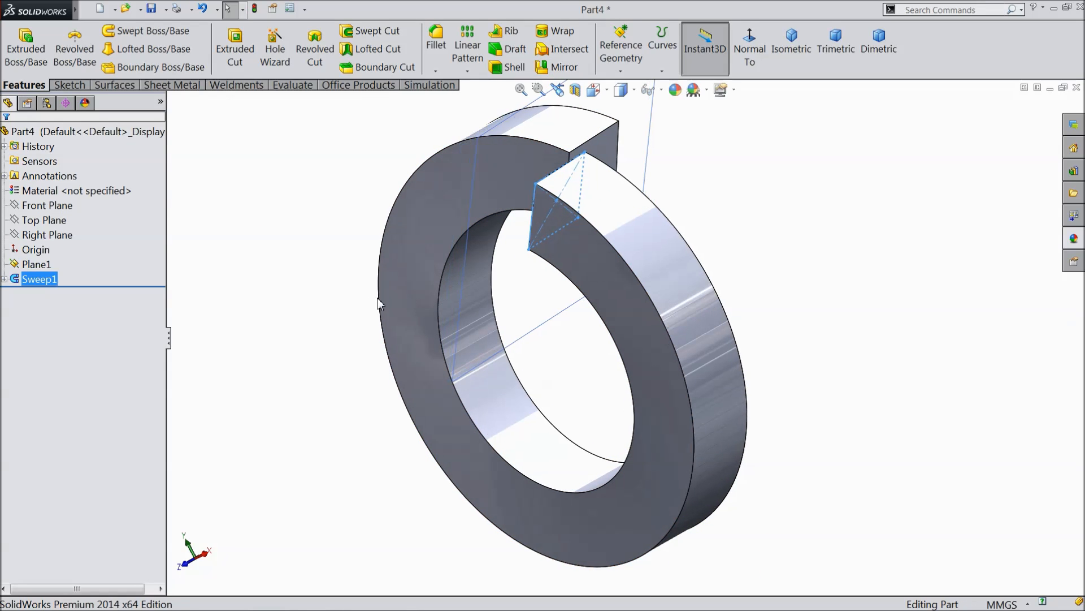
# Fillet the edges of both flat side faces of the ring with a 0.1 mm radius
pyautogui.click(436, 44)
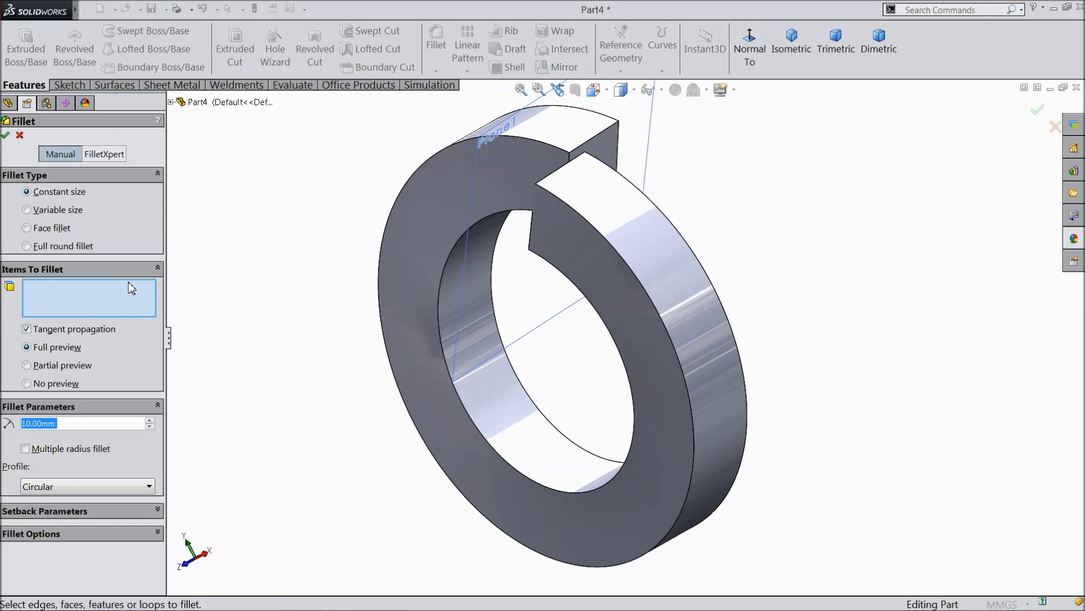
pyautogui.write('0.2')
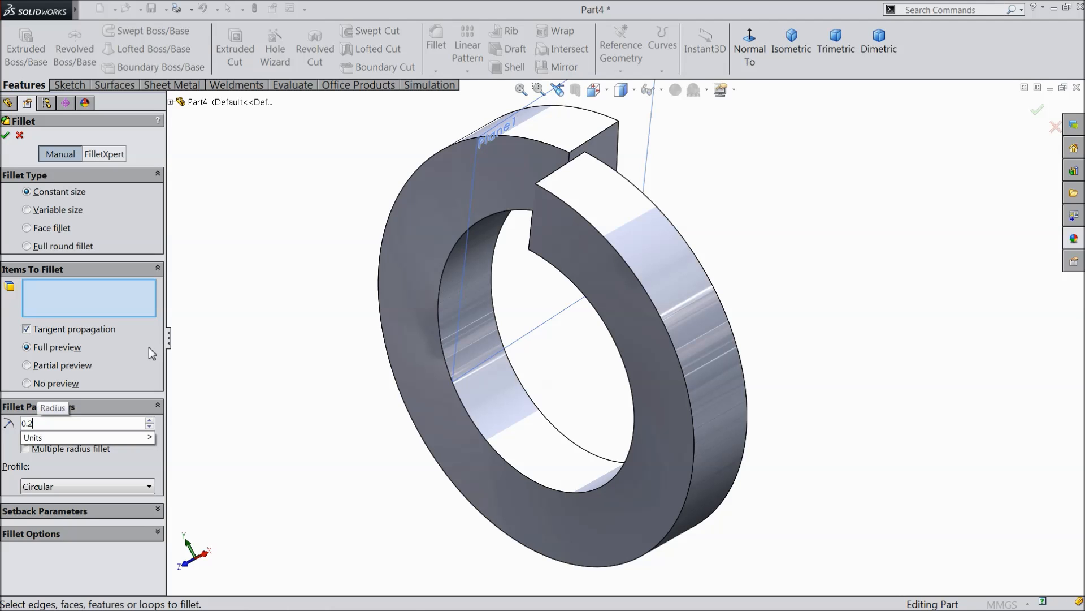
pyautogui.press('BackSpace')
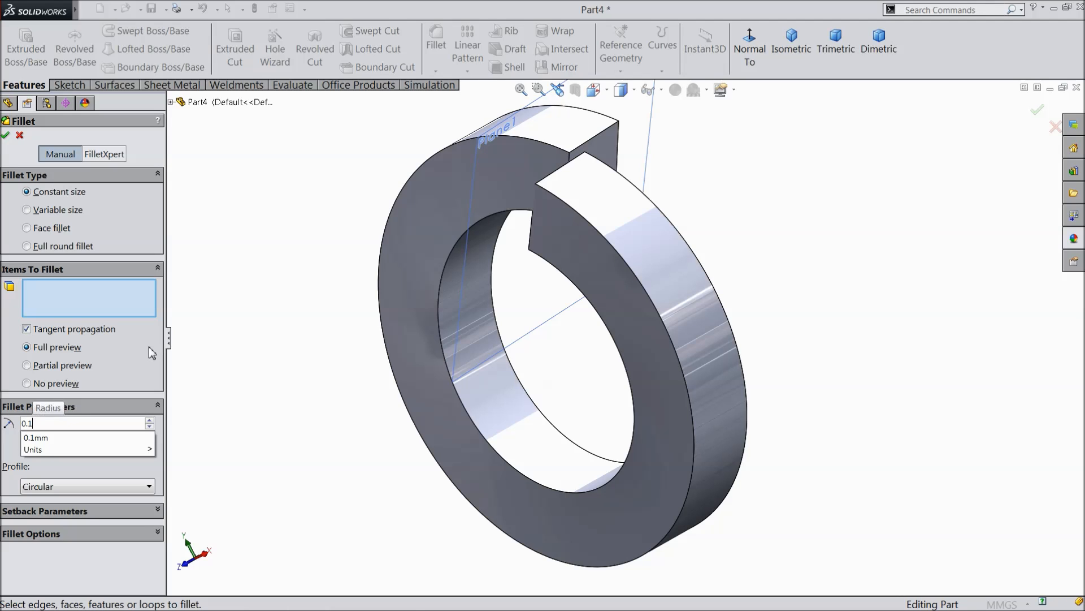
pyautogui.write('1')
pyautogui.press('Return')
pyautogui.click(426, 368)
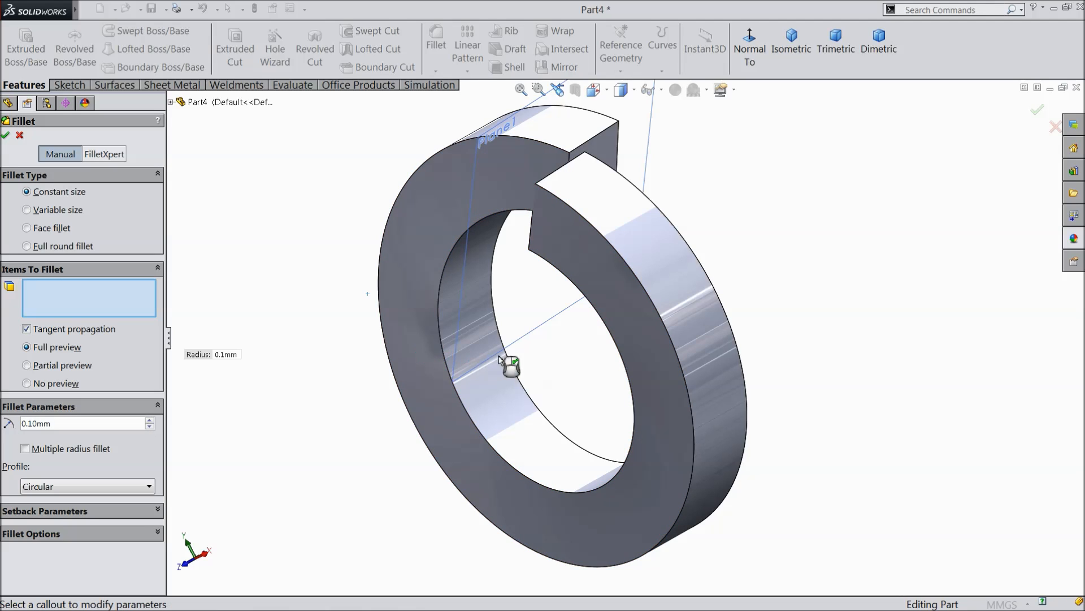
pyautogui.moveTo(573, 362); pyautogui.dragTo(686, 388, button='middle')
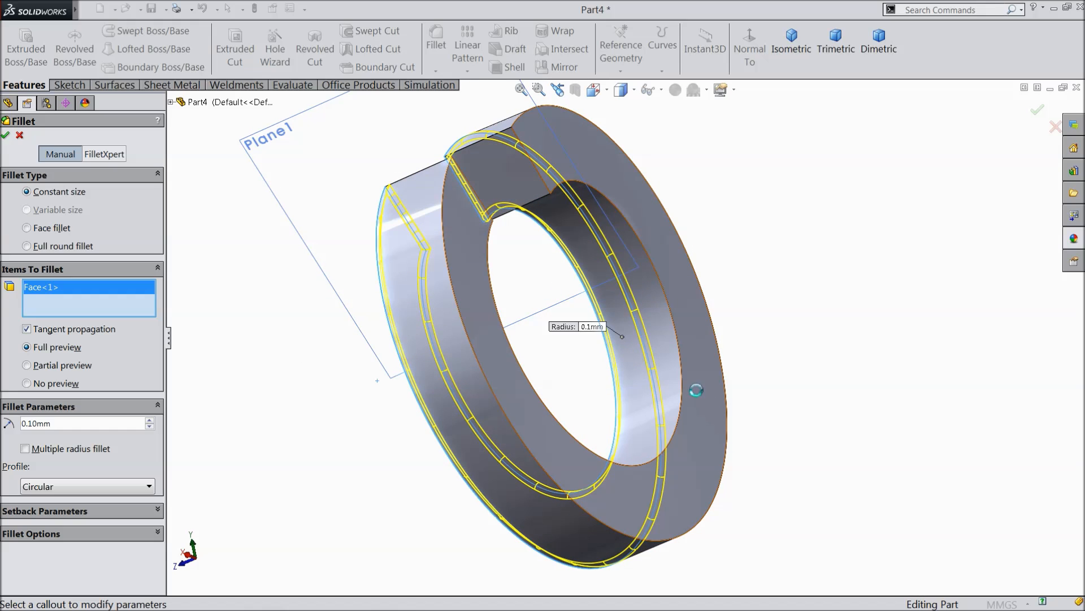
pyautogui.click(633, 382)
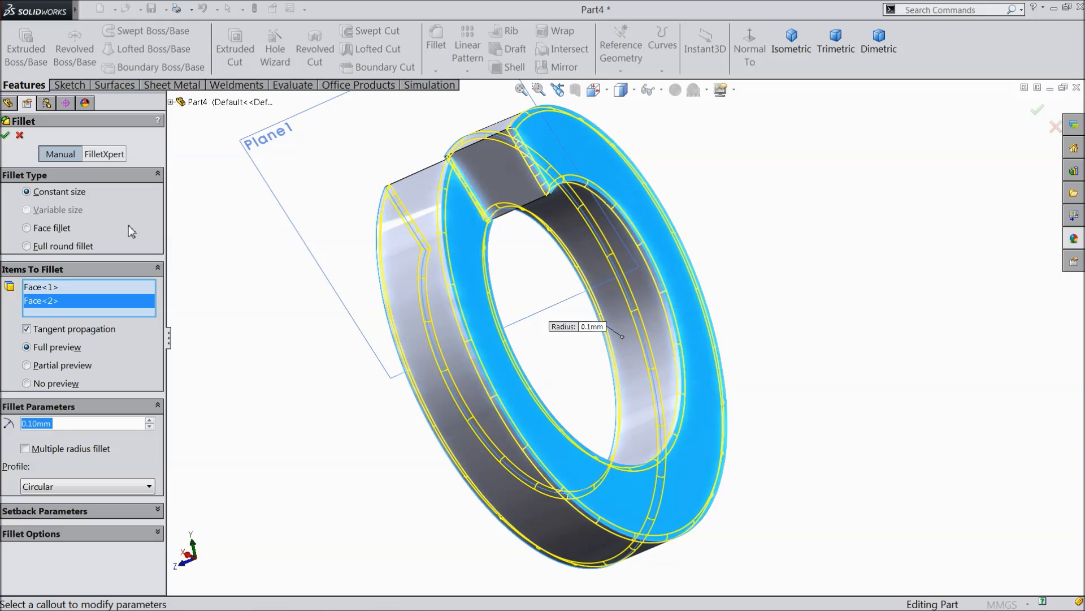
pyautogui.click(6, 136)
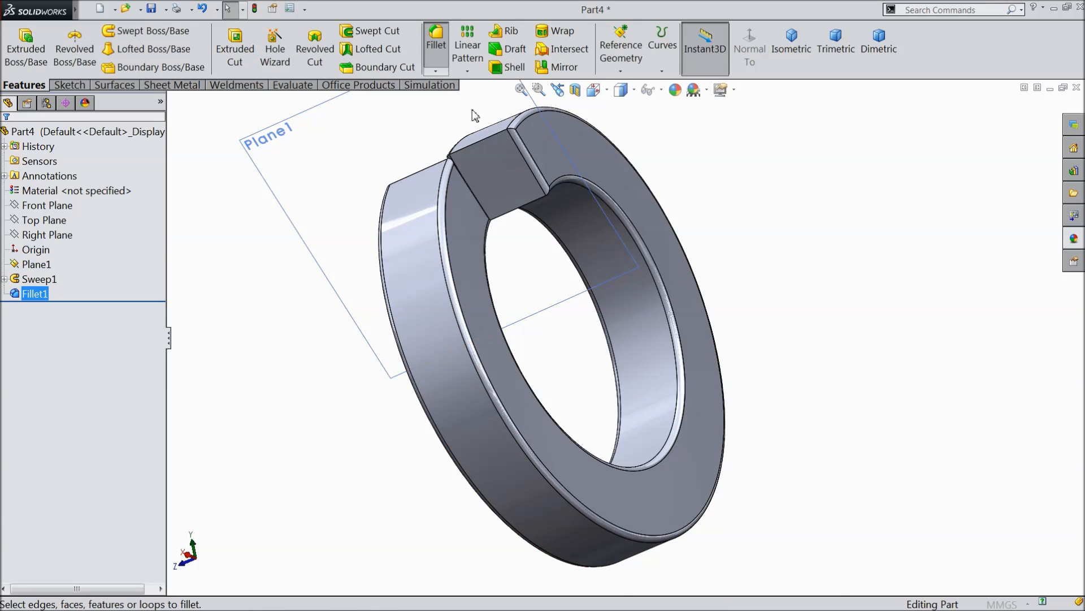
# Fillet the inner and outer edges of one end face at the ring's gap with a 0.1 mm radius
pyautogui.scroll(-4, 475, 113)
pyautogui.moveTo(510, 231); pyautogui.dragTo(659, 373, button='middle')
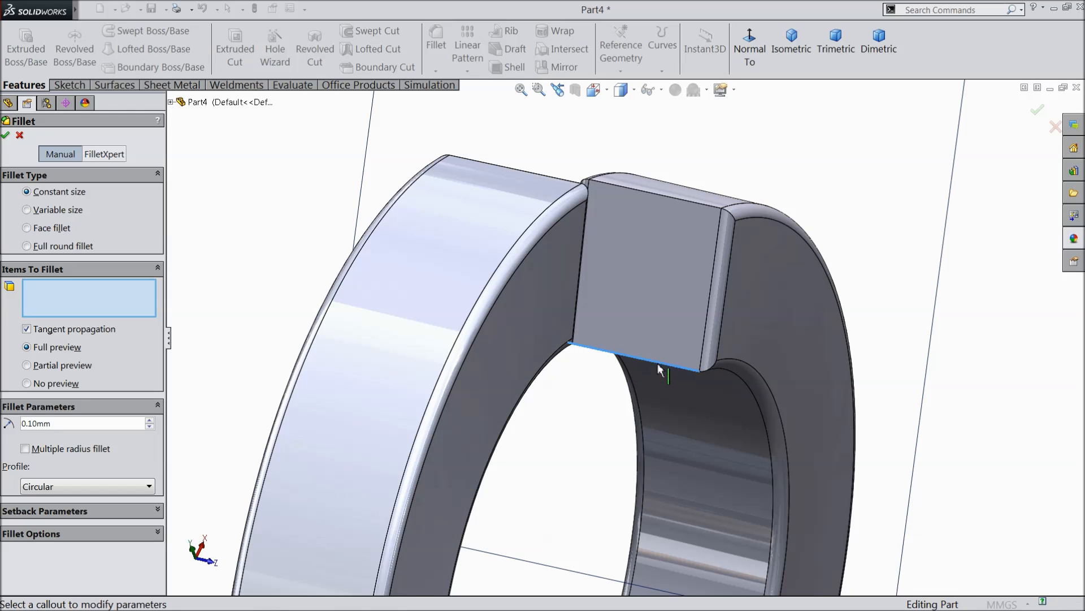
pyautogui.click(657, 363)
pyautogui.click(676, 199)
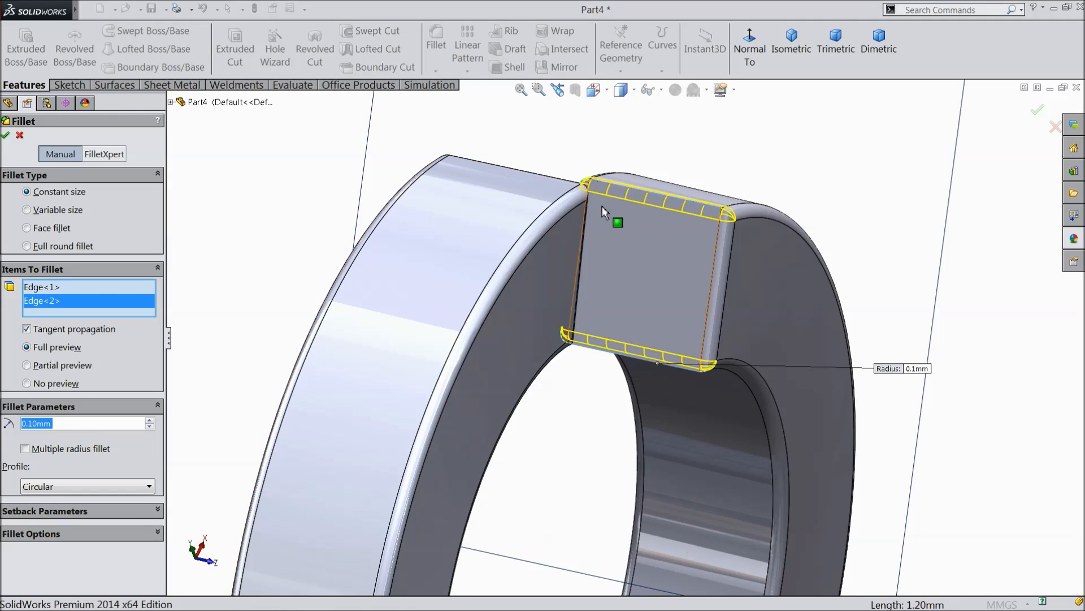
pyautogui.click(6, 136)
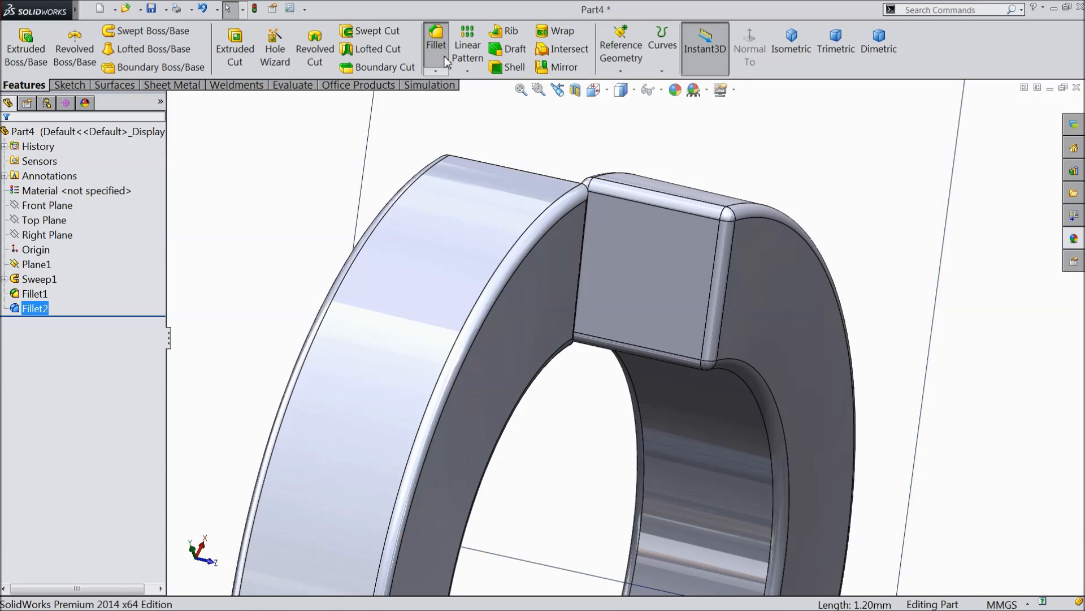
# Fillet the outer edge of the other end face at the gap with a 0.1 mm radius, and hide Plane1
pyautogui.click(436, 45)
pyautogui.moveTo(170, 165); pyautogui.dragTo(520, 186, button='middle')
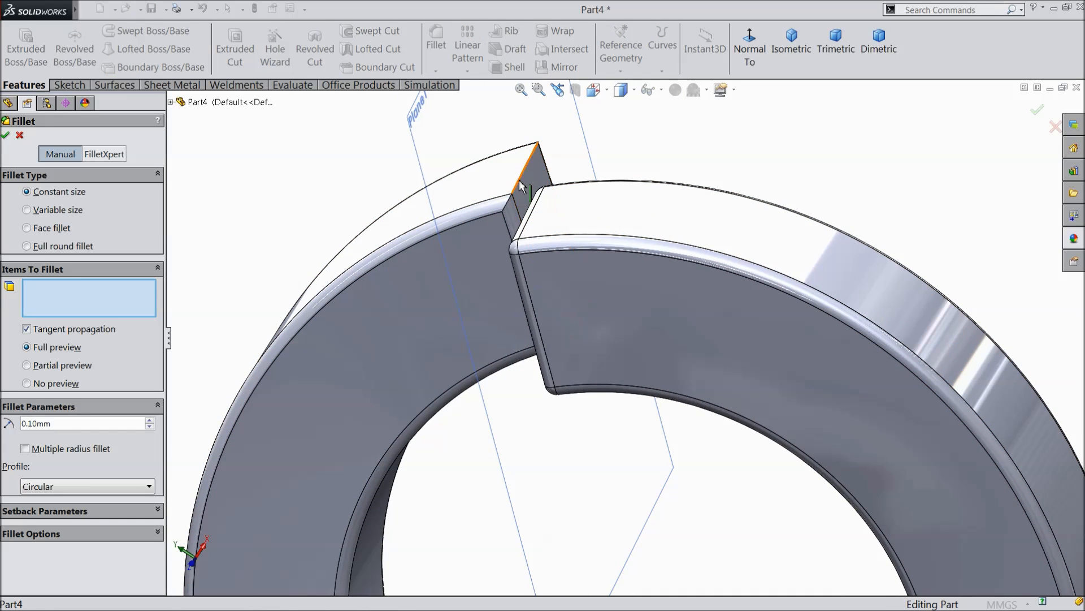
pyautogui.click(520, 182)
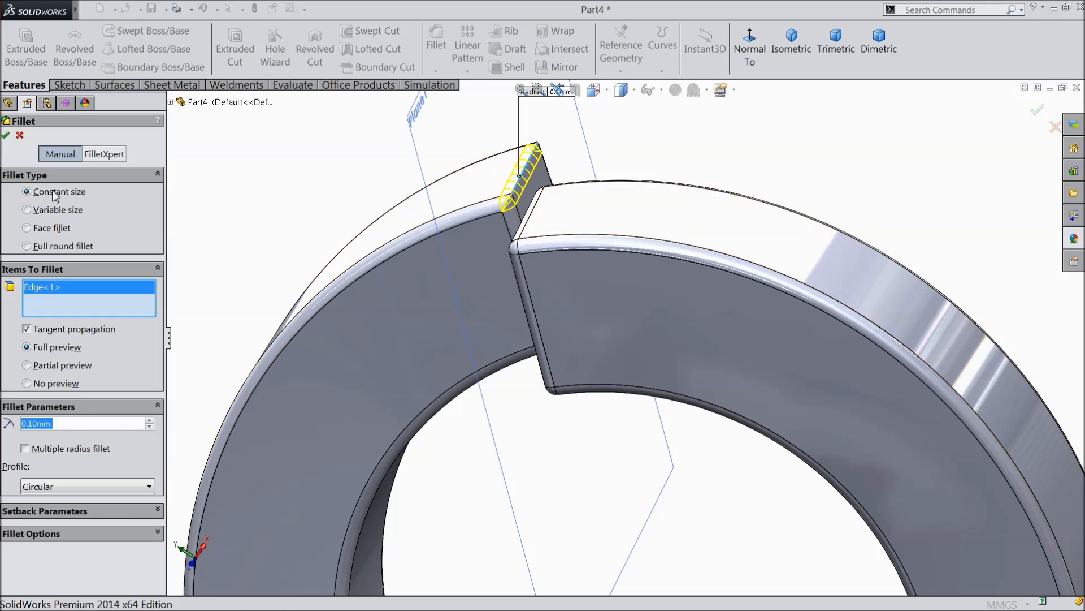
pyautogui.click(6, 135)
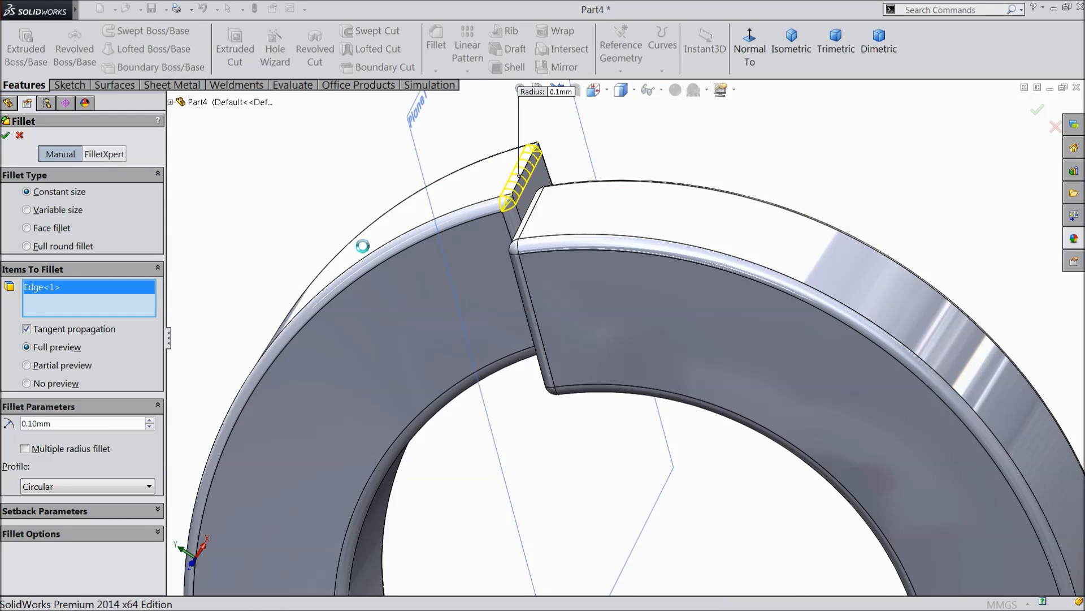
pyautogui.scroll(3, 375, 271)
pyautogui.click(505, 214)
pyautogui.click(562, 178)
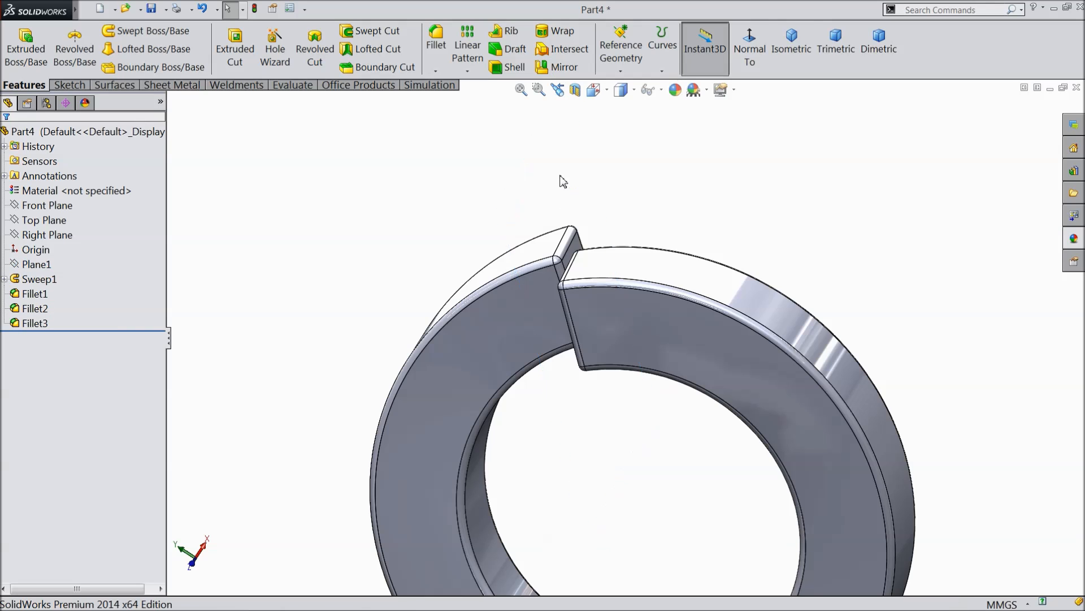
# Apply the satin finish stainless steel appearance to the whole part
pyautogui.click(802, 43)
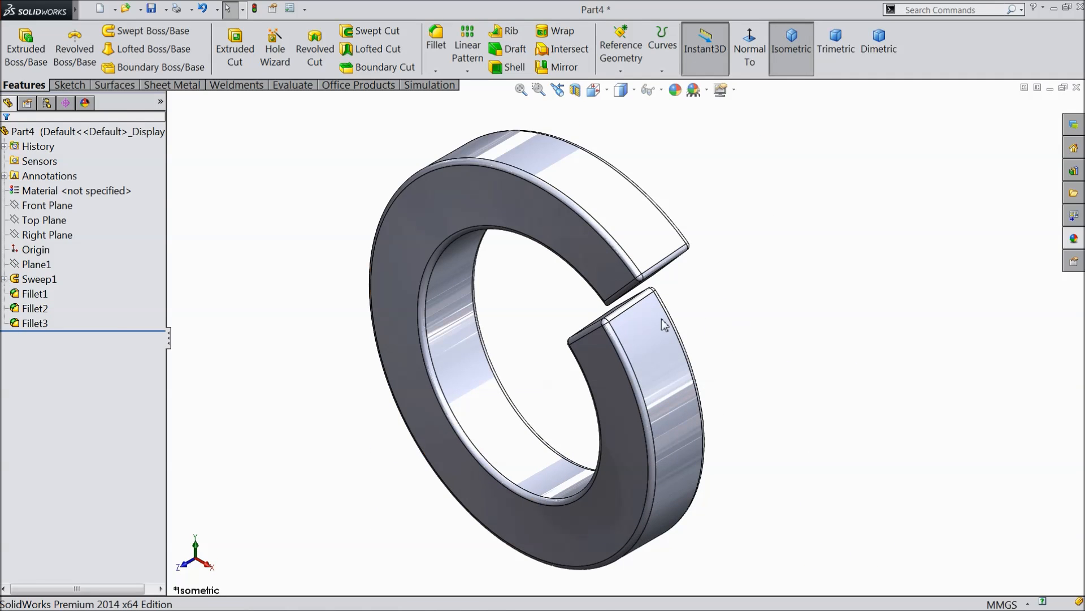
pyautogui.click(102, 131)
pyautogui.click(1075, 239)
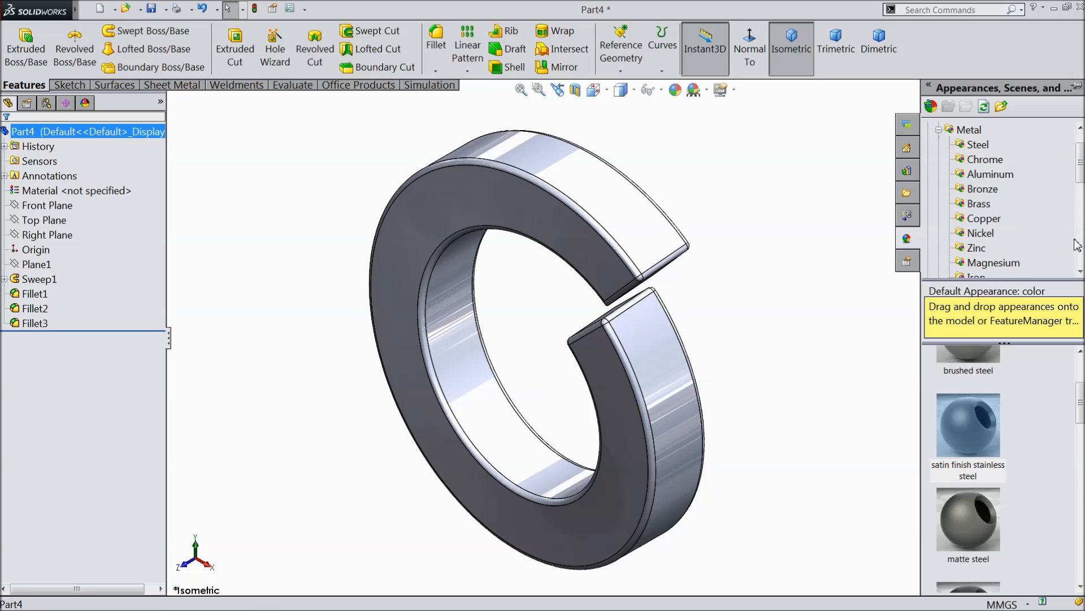
pyautogui.click(977, 144)
pyautogui.doubleClick(974, 434)
pyautogui.moveTo(760, 413)
pyautogui.mouseDown(button='middle')
pyautogui.moveTo(758, 370)
pyautogui.moveTo(748, 376)
pyautogui.moveTo(775, 384)
pyautogui.moveTo(770, 407)
pyautogui.moveTo(748, 424)
pyautogui.moveTo(850, 378)
pyautogui.moveTo(753, 407)
pyautogui.mouseUp(button='middle')
pyautogui.scroll(-2, 666, 414)
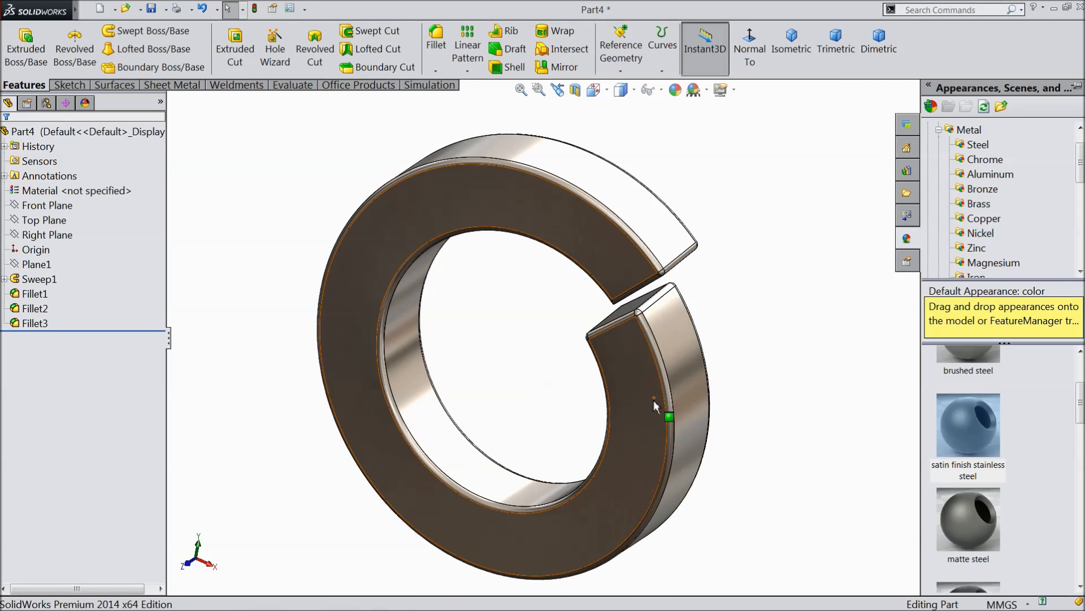
# Save the part as "3.Spring washer" in the Rope Clamp folder
pyautogui.click(151, 8)
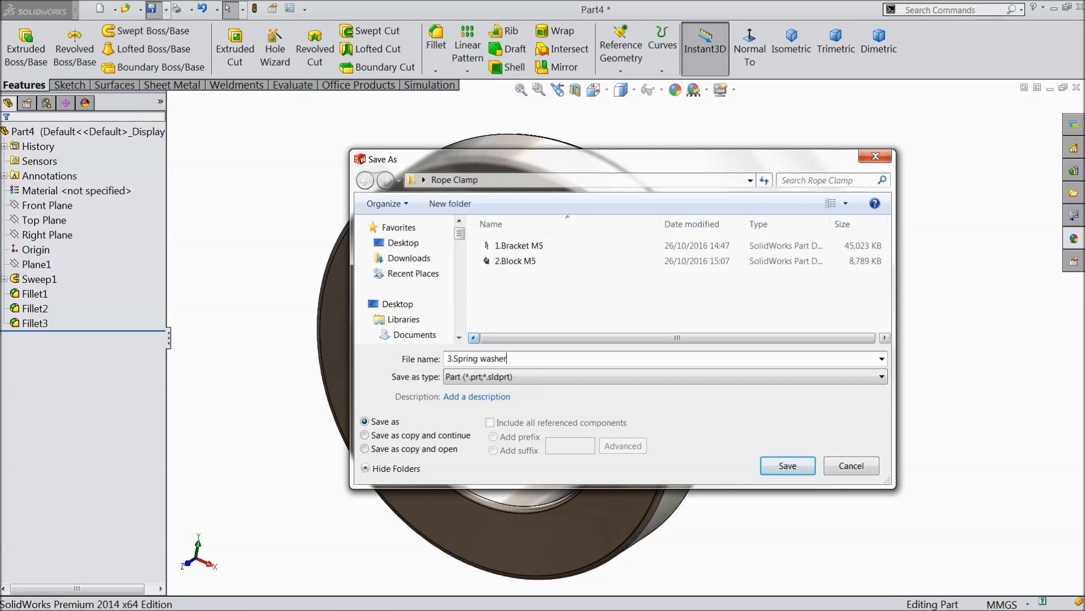
pyautogui.click(789, 466)
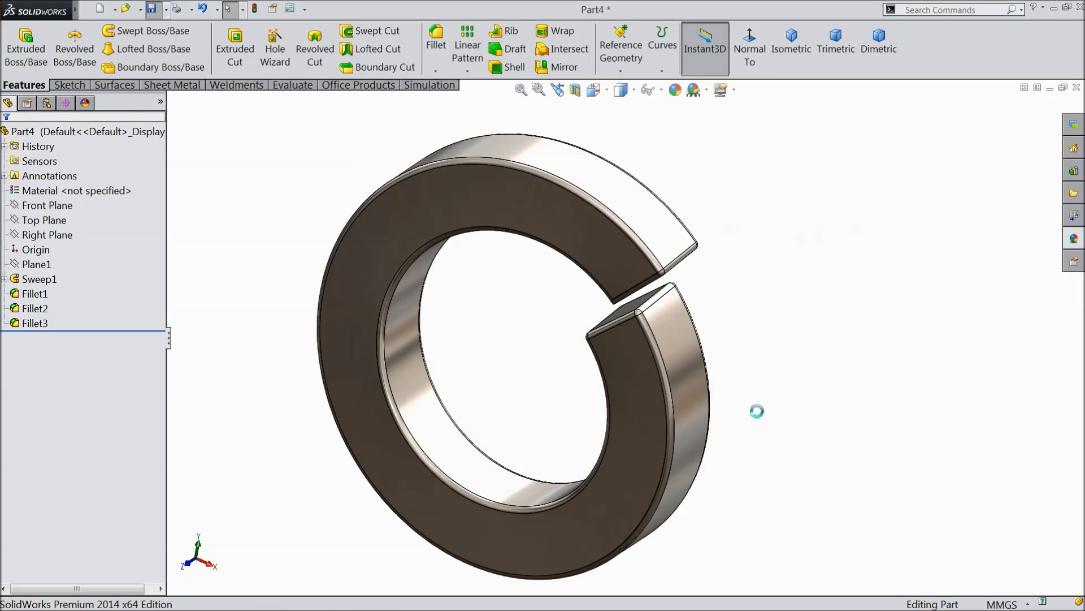
pyautogui.moveTo(635, 419); pyautogui.dragTo(565, 377, button='middle')
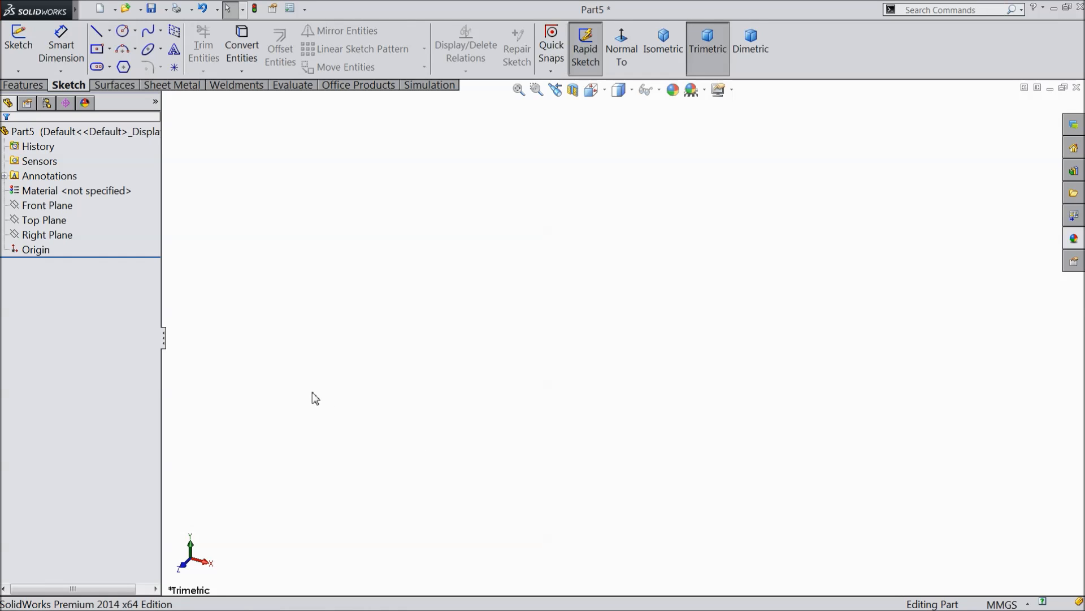
# Open a sketch on the Top Plane of the new part and draw a vertical centerline up from the origin
pyautogui.click(44, 220)
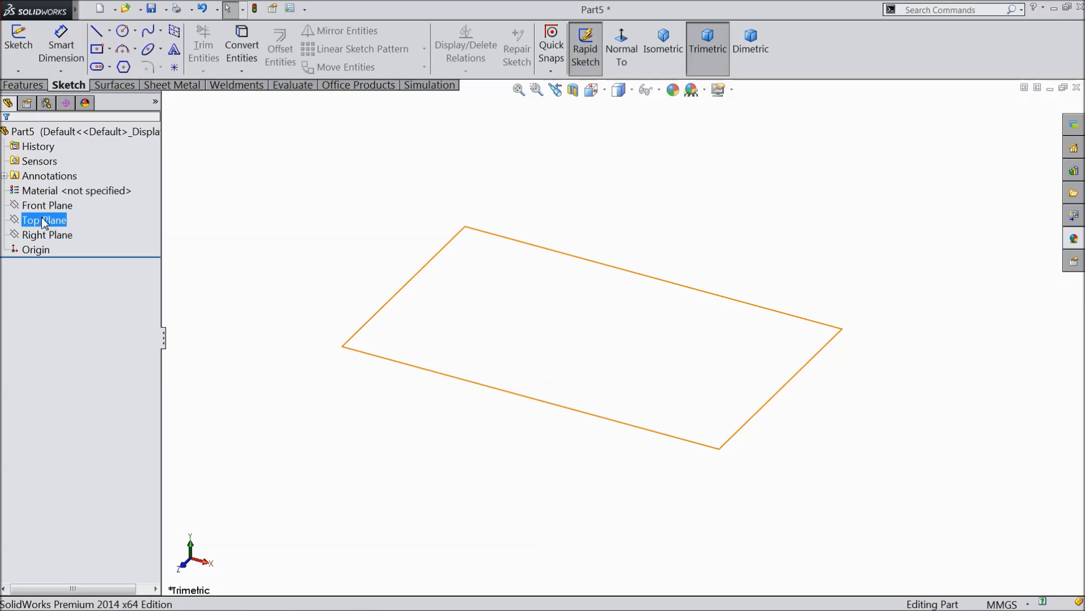
pyautogui.click(44, 205)
pyautogui.click(39, 221)
pyautogui.click(51, 207)
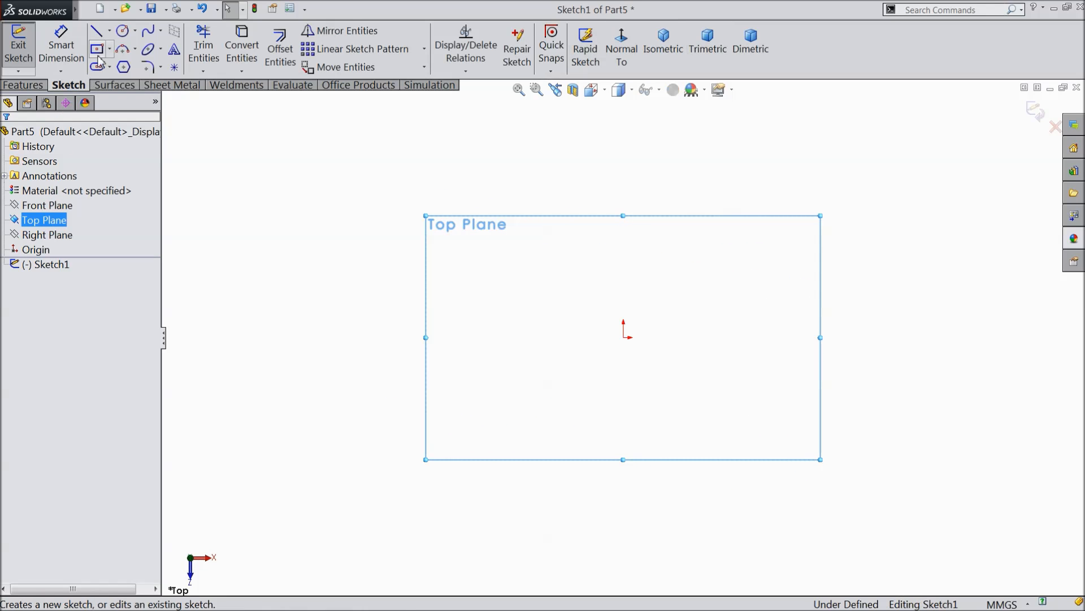
pyautogui.click(110, 32)
pyautogui.click(131, 67)
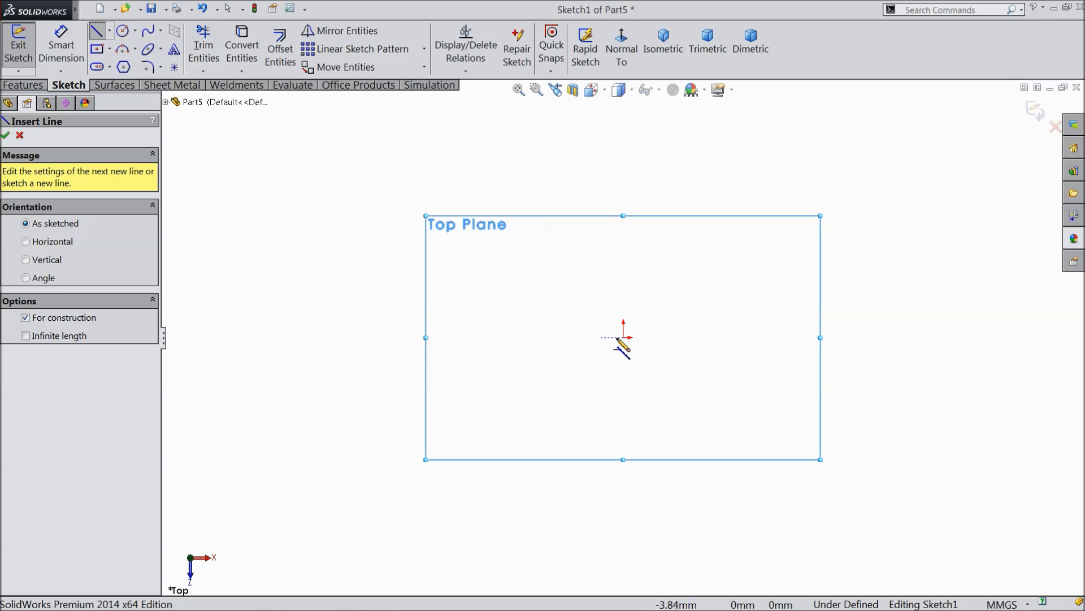
pyautogui.click(624, 338)
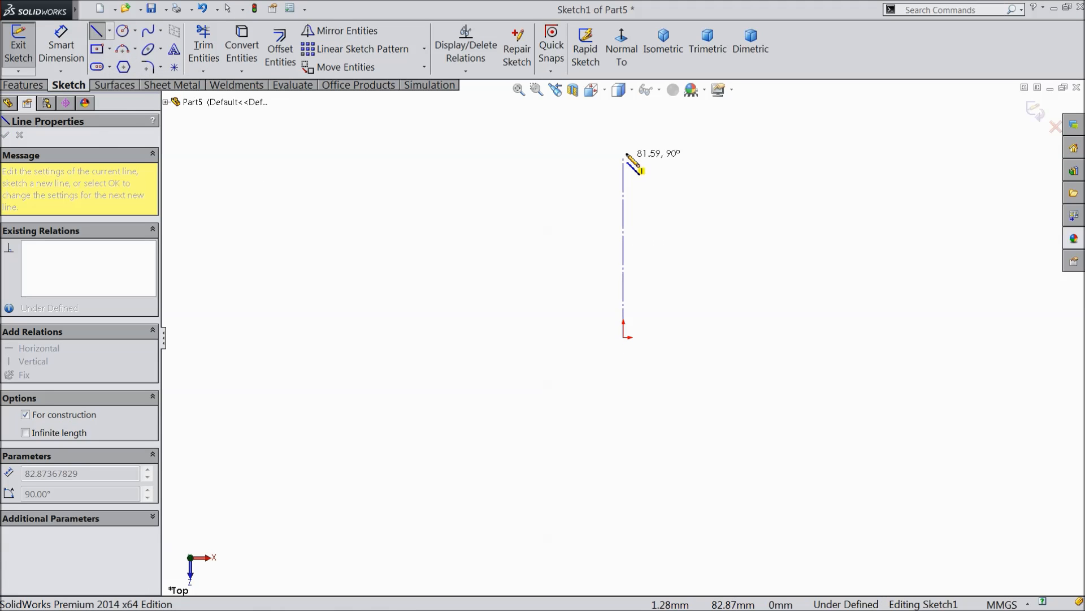
pyautogui.click(624, 134)
pyautogui.rightClick(646, 113)
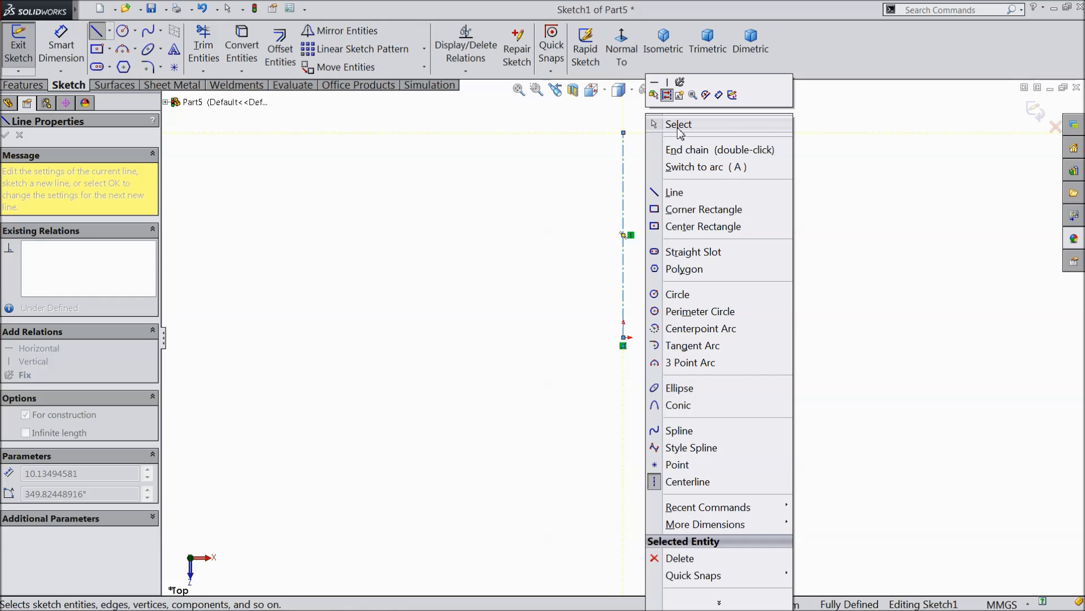
pyautogui.click(681, 125)
# Sketch a closed upright profile right of the centerline, with both outer corners bevelled and a top edge about 45 mm long
pyautogui.click(99, 32)
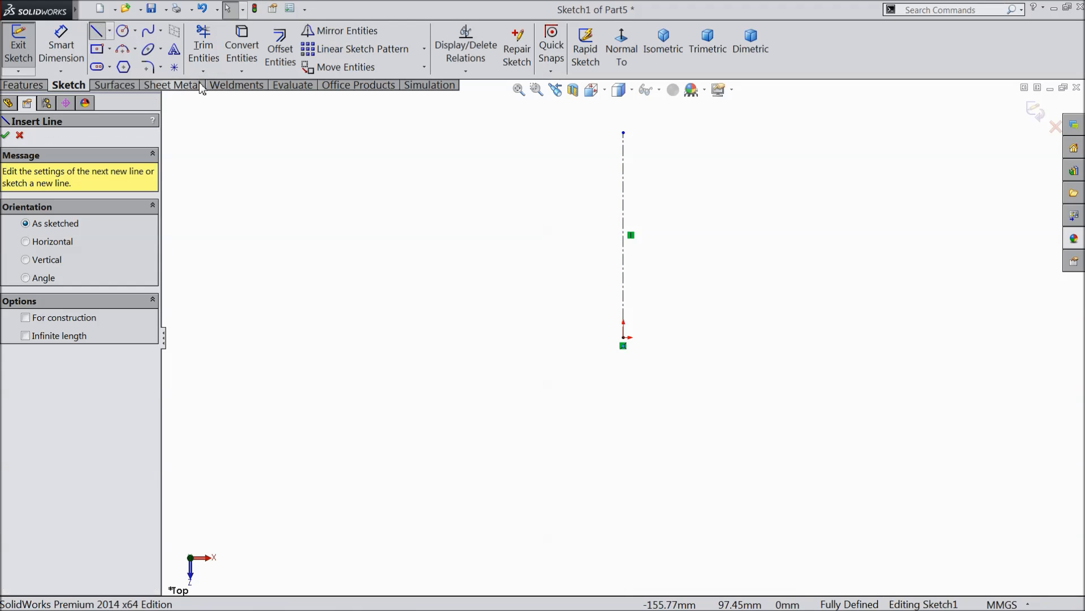
pyautogui.moveTo(731, 229); pyautogui.dragTo(730, 443)
pyautogui.click(730, 444)
pyautogui.click(823, 444)
pyautogui.click(845, 420)
pyautogui.click(846, 253)
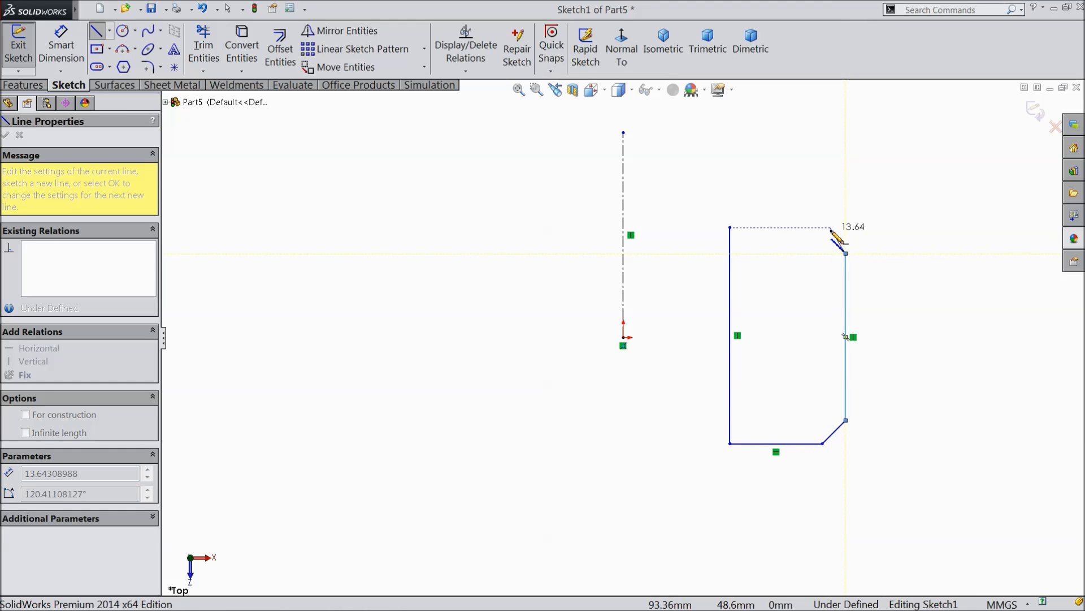
pyautogui.click(829, 228)
pyautogui.click(731, 227)
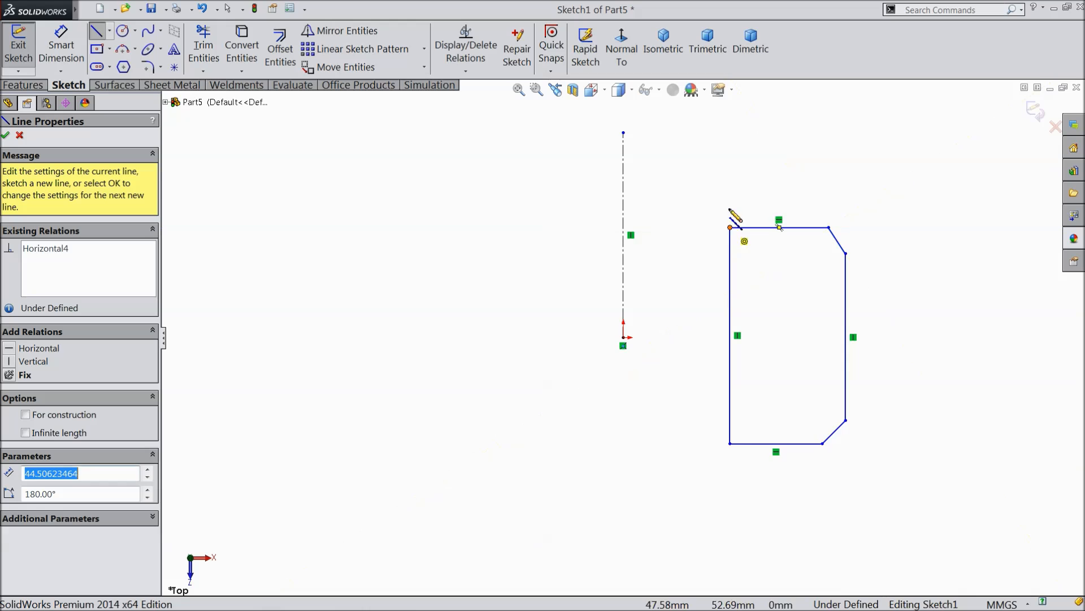
pyautogui.rightClick(729, 165)
pyautogui.click(748, 176)
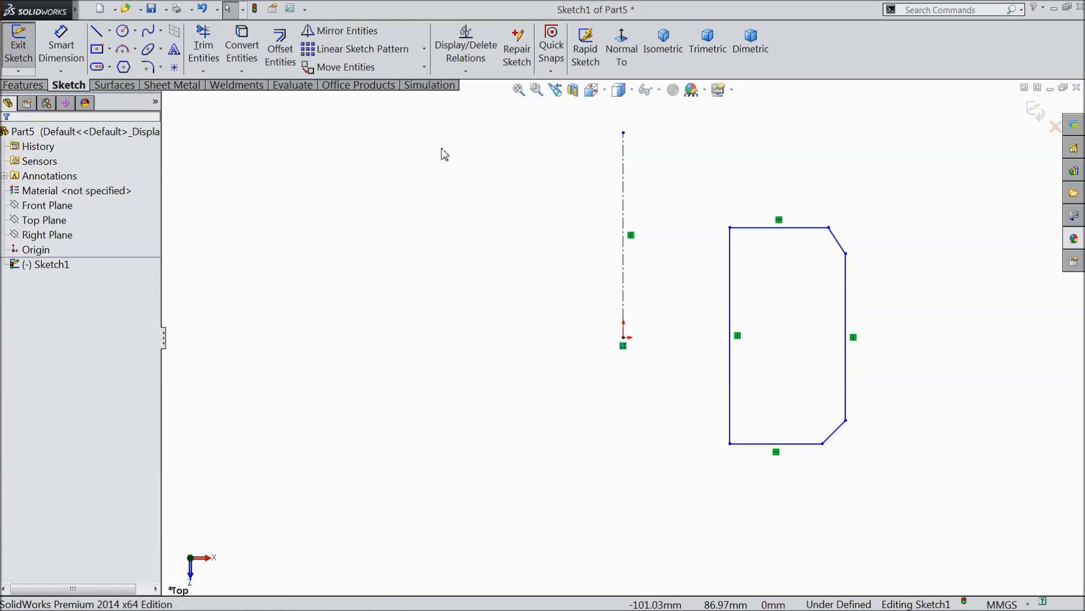
# Draw a centerline about 48 mm long from the origin to the midpoint of the profile's inner edge and make it horizontal
pyautogui.click(109, 31)
pyautogui.click(116, 66)
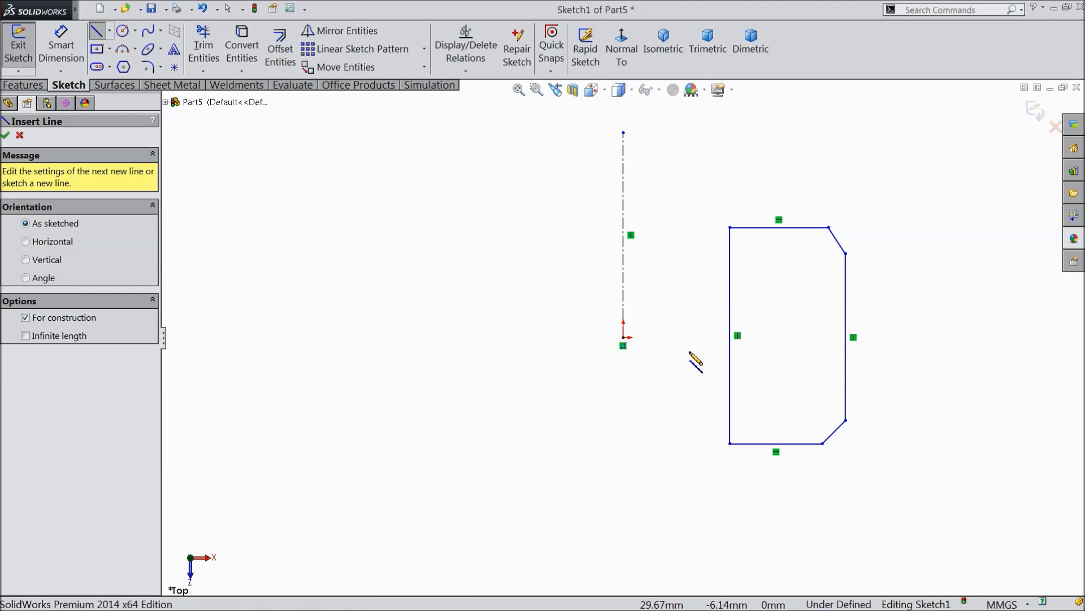
pyautogui.click(624, 338)
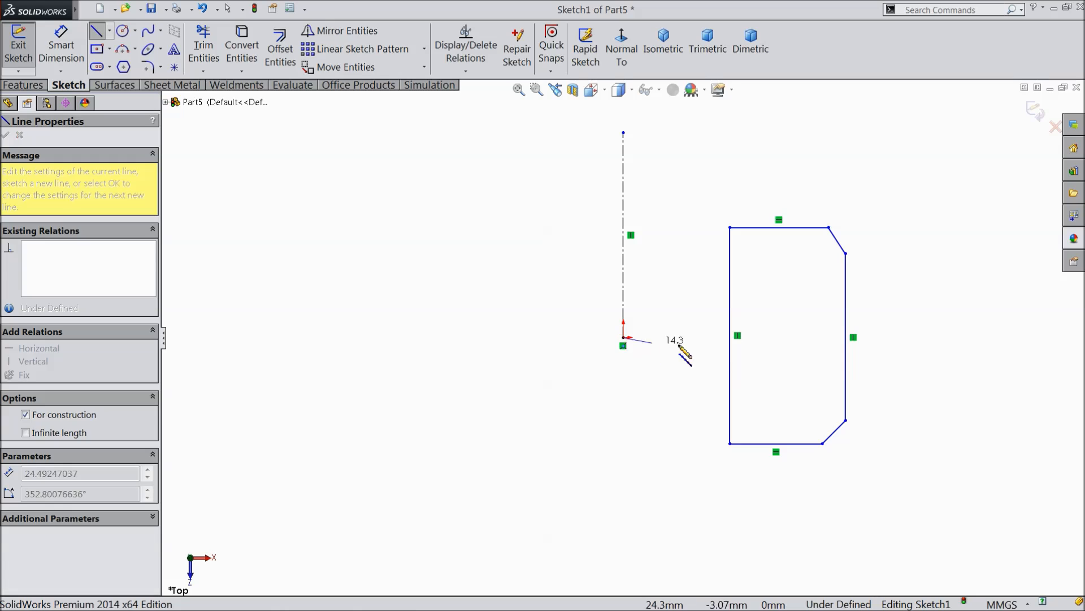
pyautogui.click(730, 335)
pyautogui.rightClick(685, 277)
pyautogui.click(753, 139)
pyautogui.scroll(-3, 797, 298)
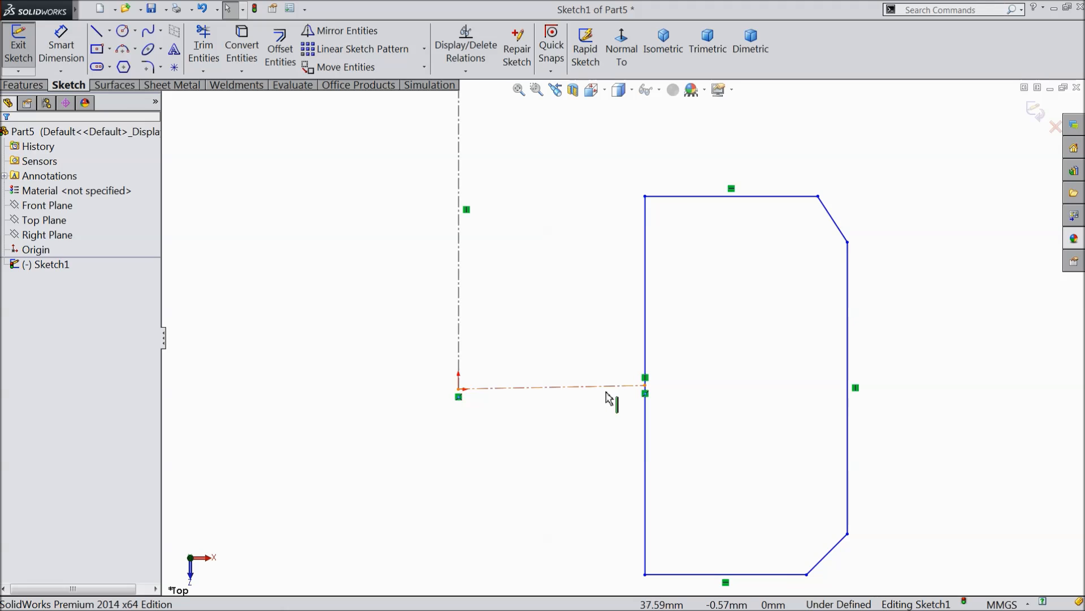
pyautogui.click(602, 387)
pyautogui.click(627, 340)
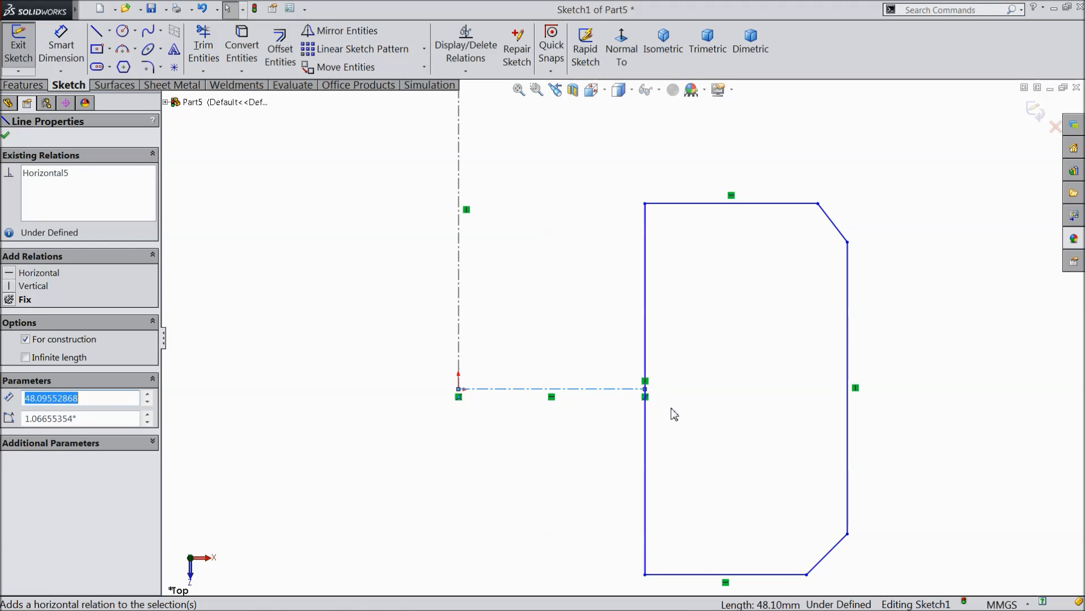
# Dimension the profile's inner edge across the vertical centerline as a 4.13 mm diameter
pyautogui.scroll(2, 657, 393)
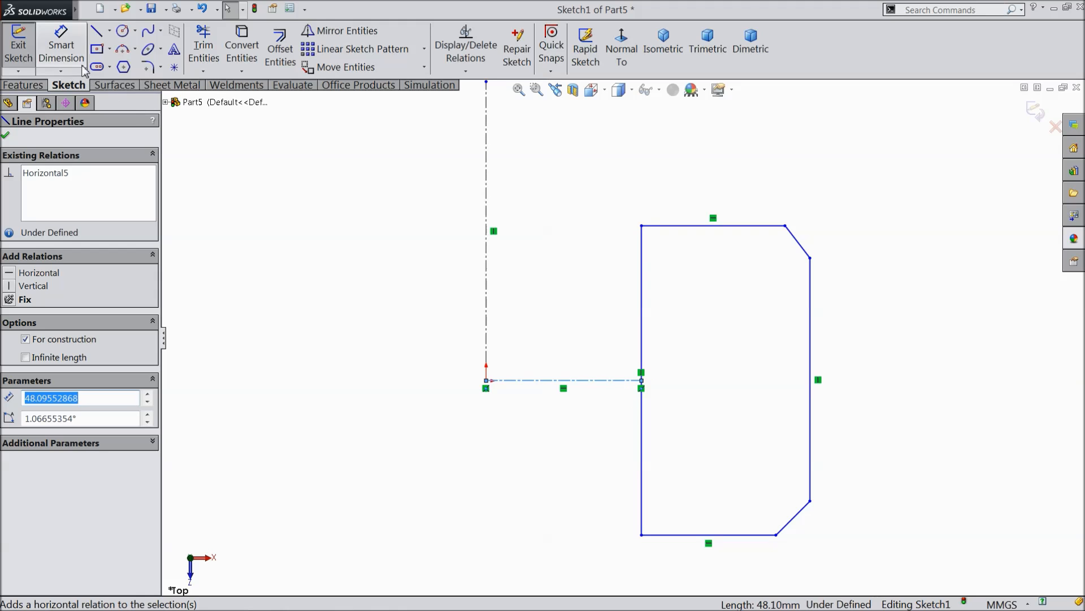
pyautogui.click(61, 48)
pyautogui.scroll(3, 518, 313)
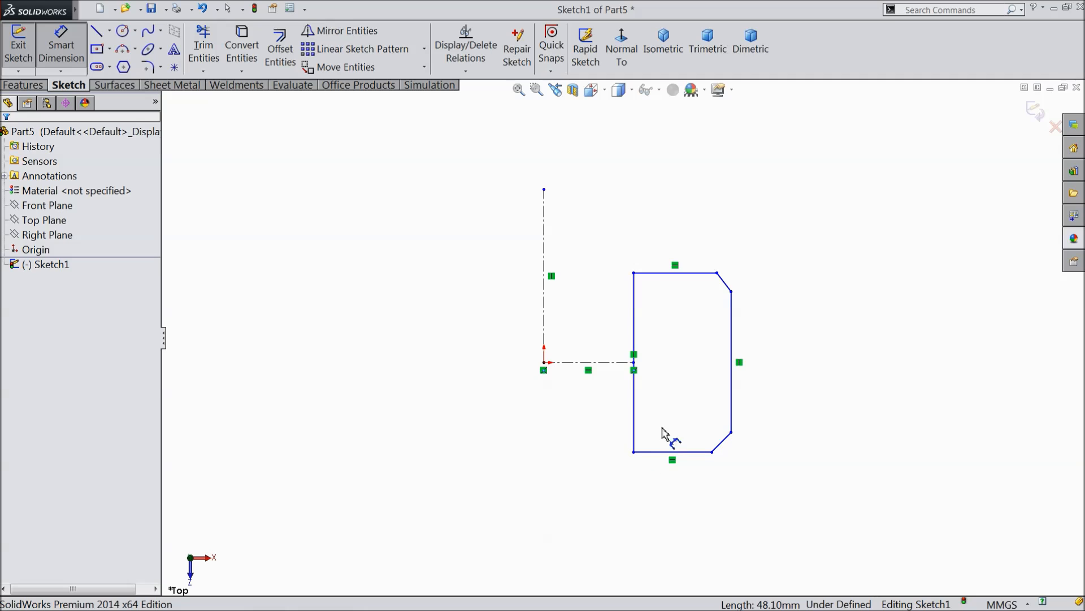
pyautogui.click(635, 418)
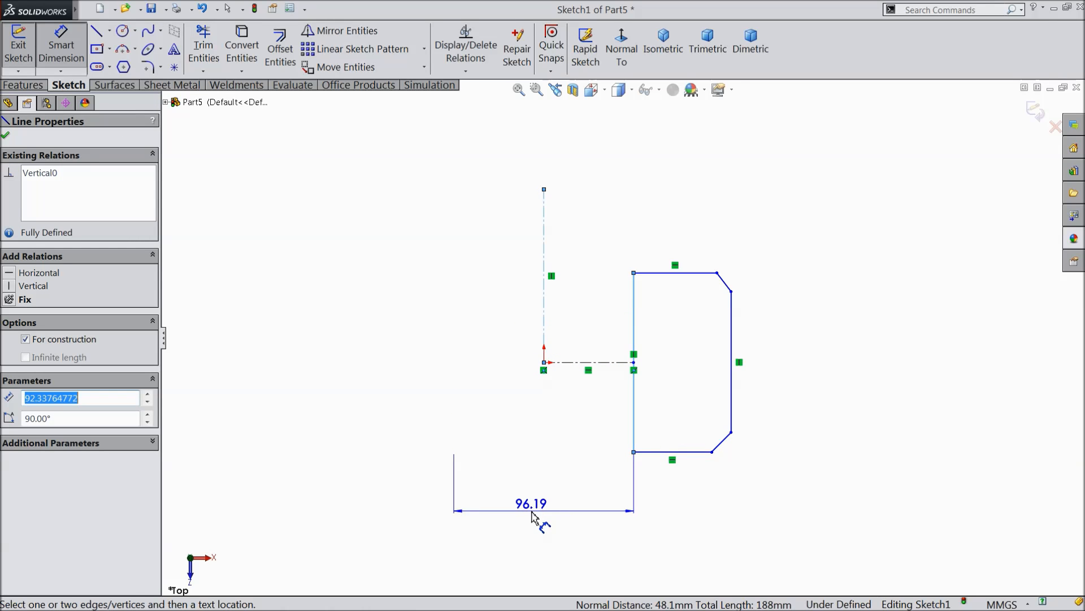
pyautogui.click(531, 510)
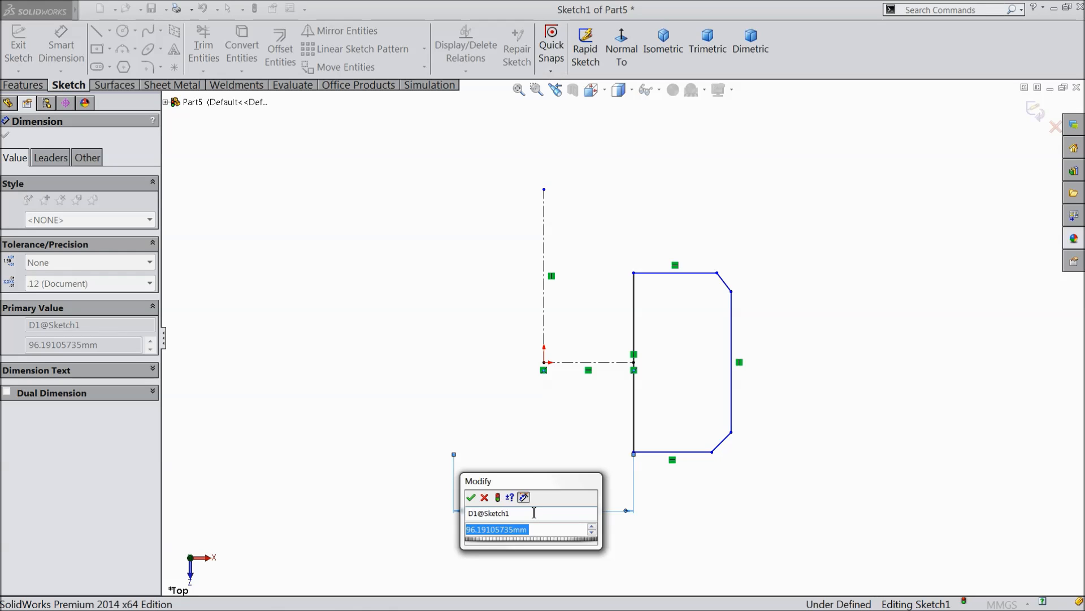
pyautogui.write('4.13')
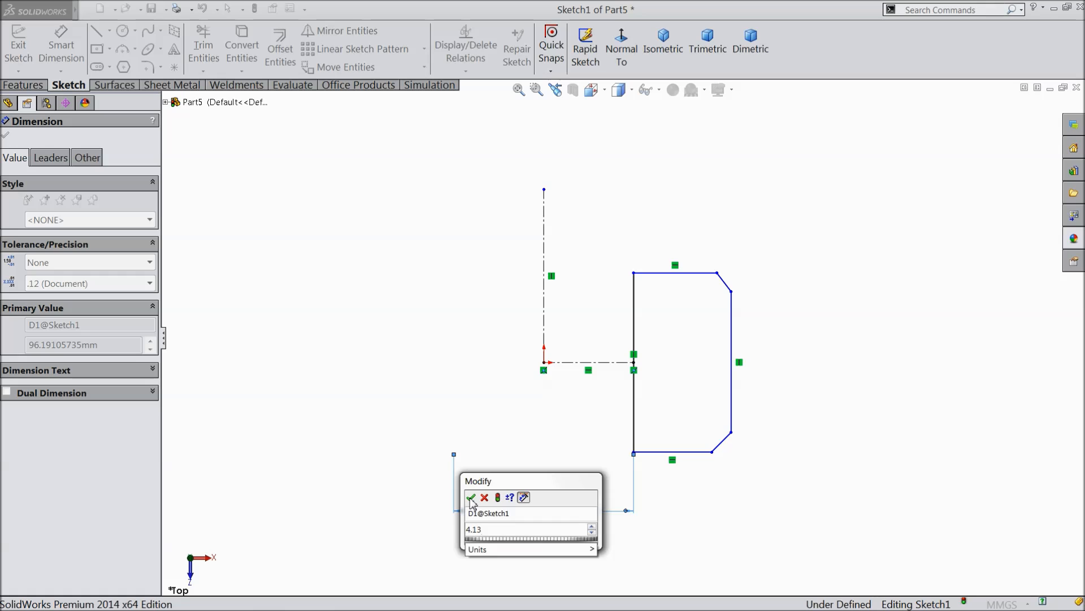
pyautogui.click(471, 497)
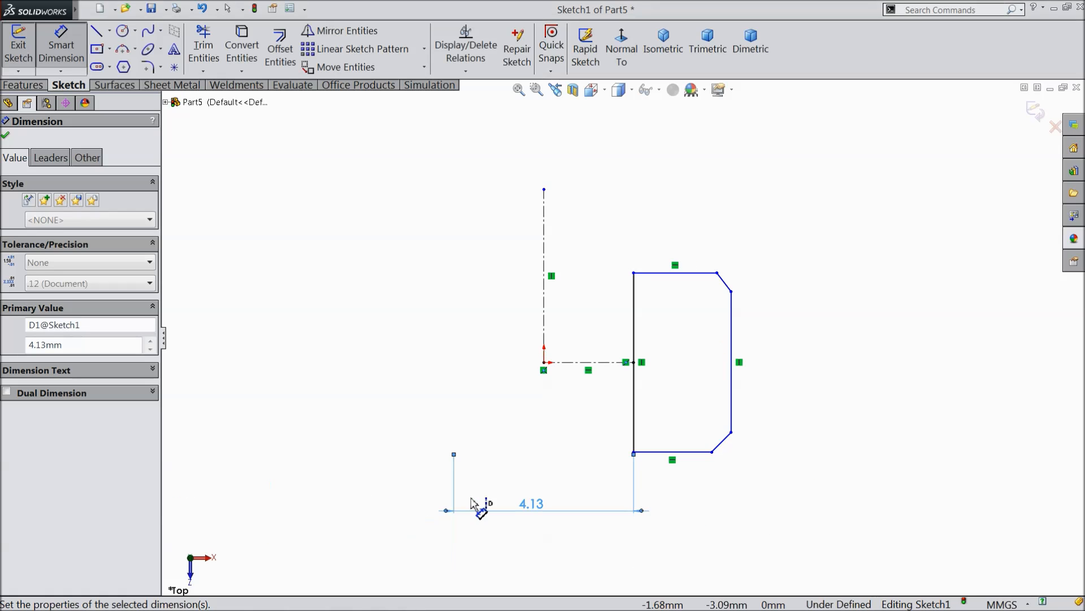
# Dimension the inner end of the lower bevel across the vertical centerline as a 7.2 mm diameter
pyautogui.click(713, 453)
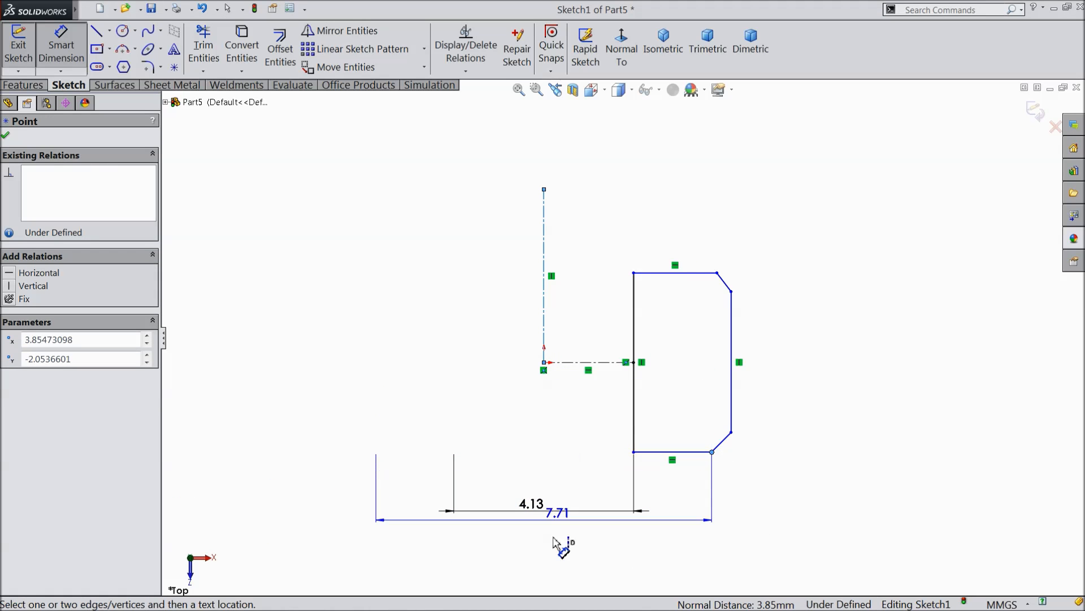
pyautogui.click(554, 557)
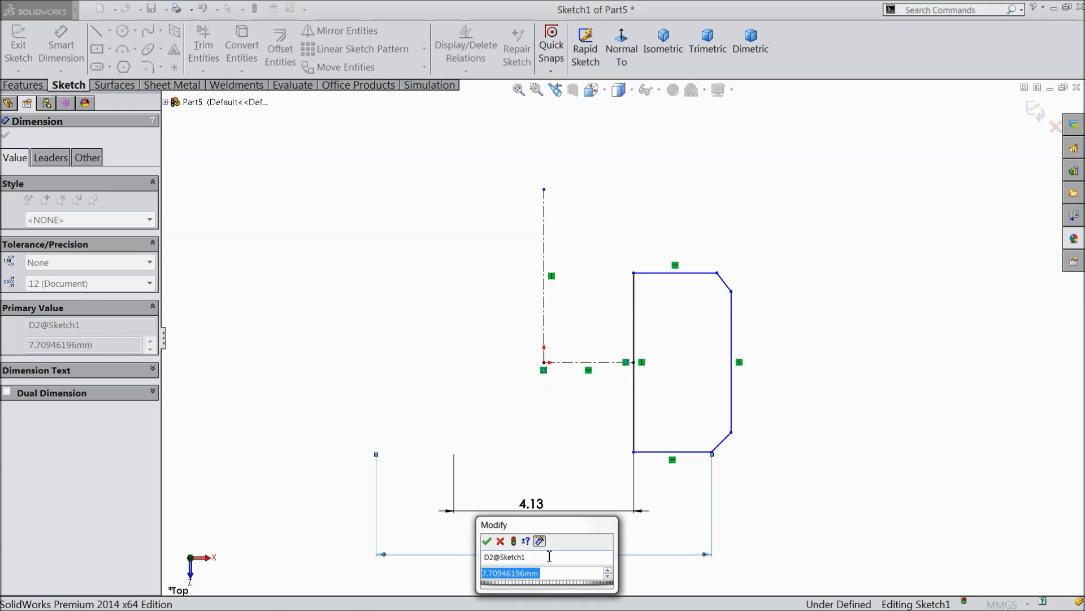
pyautogui.write('7.2')
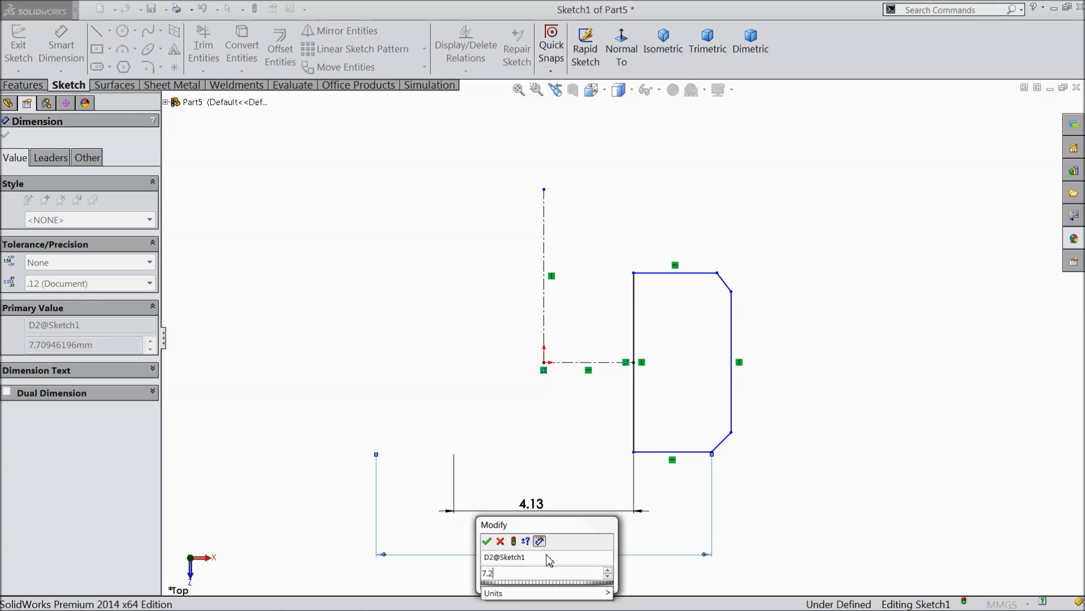
pyautogui.click(486, 539)
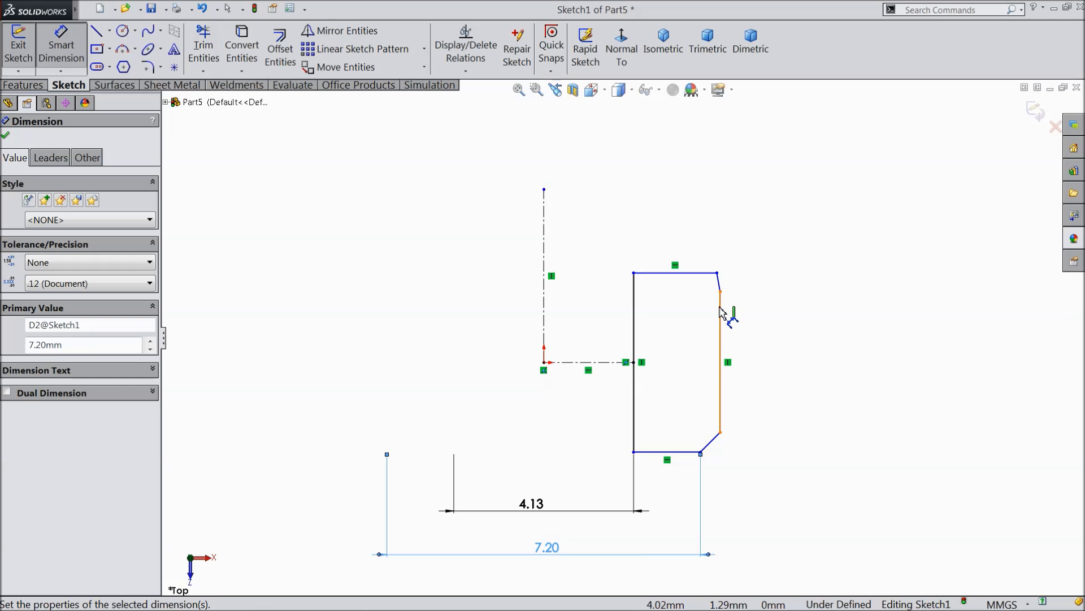
# Dimension the profile's outer vertical edge across the vertical centerline as an 8.8 mm diameter
pyautogui.click(721, 313)
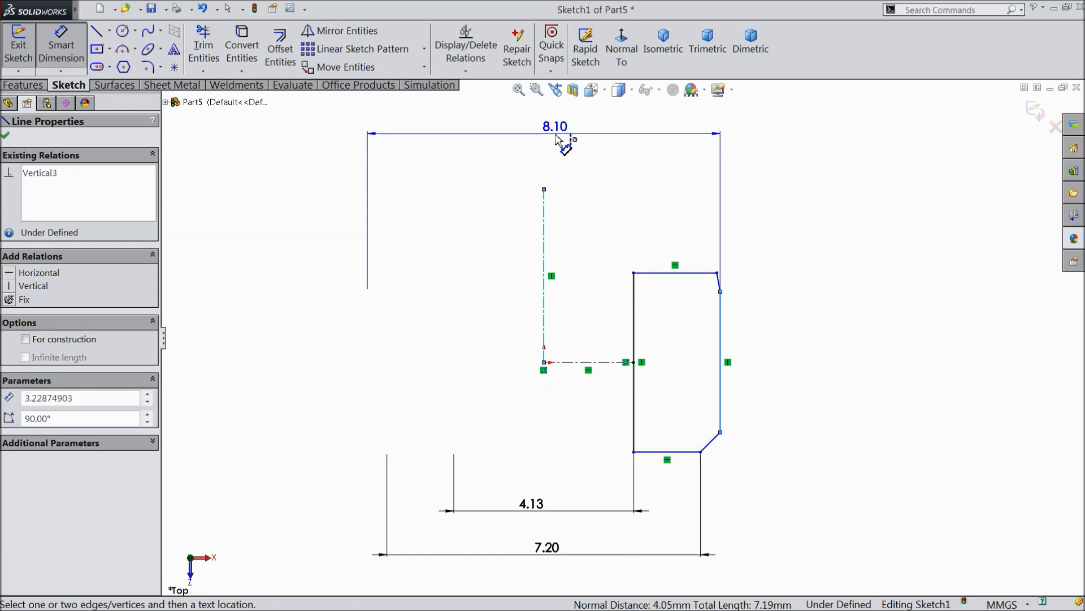
pyautogui.click(557, 139)
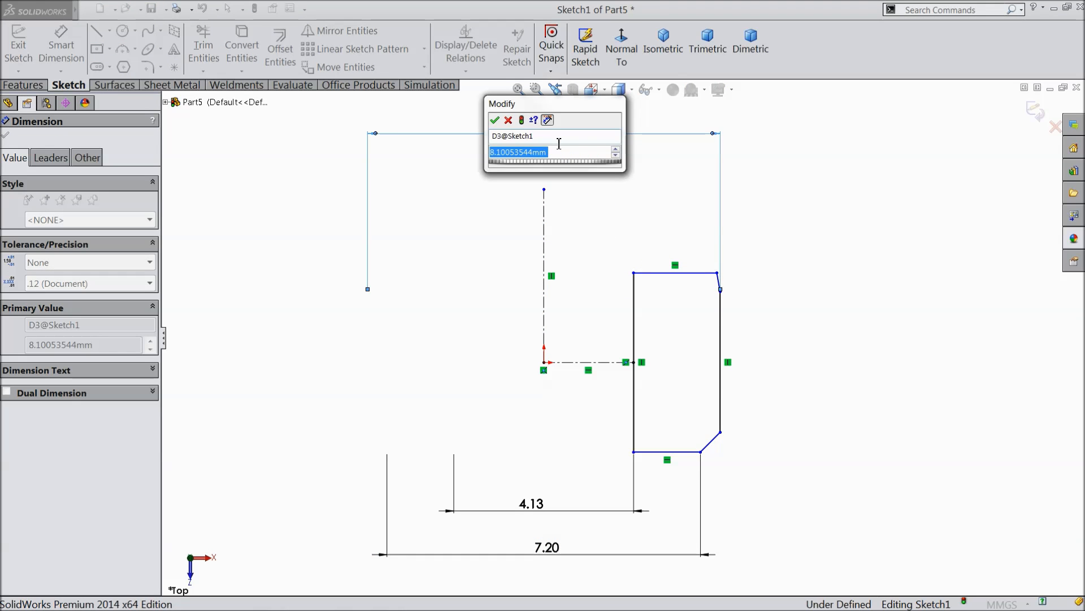
pyautogui.write('8')
pyautogui.click(495, 120)
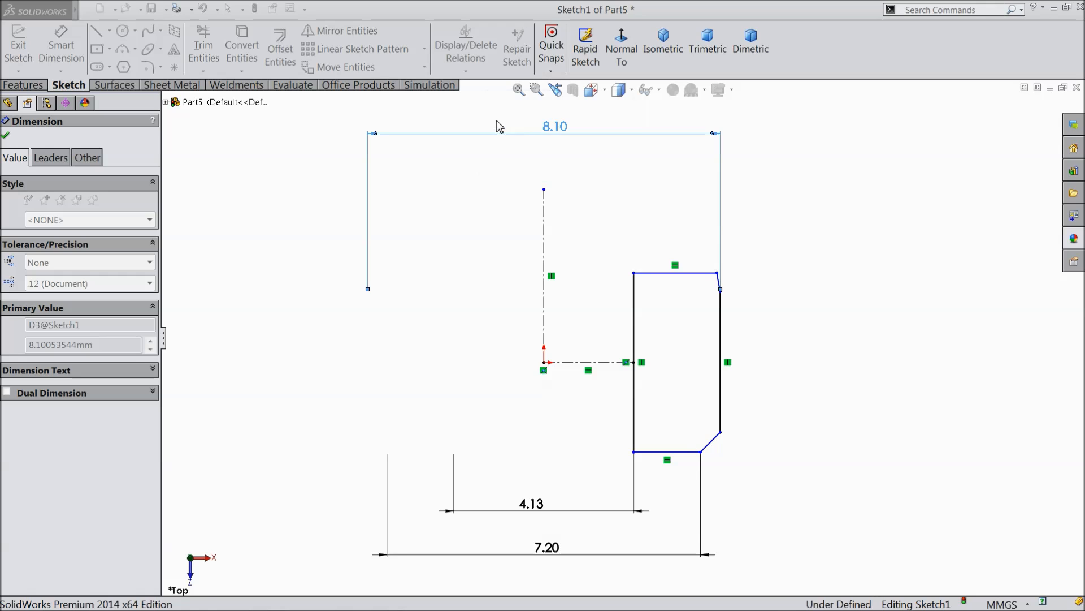
pyautogui.click(7, 136)
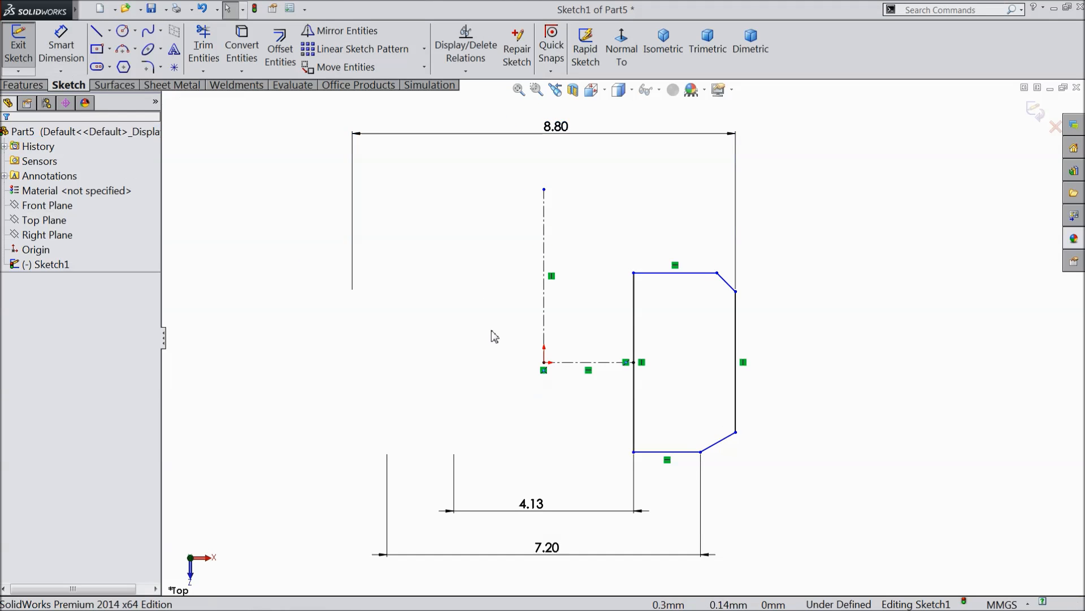
# Dimension the angle between the profile's bottom edge and the lower bevel as 30 degrees
pyautogui.click(54, 62)
pyautogui.scroll(-1, 738, 472)
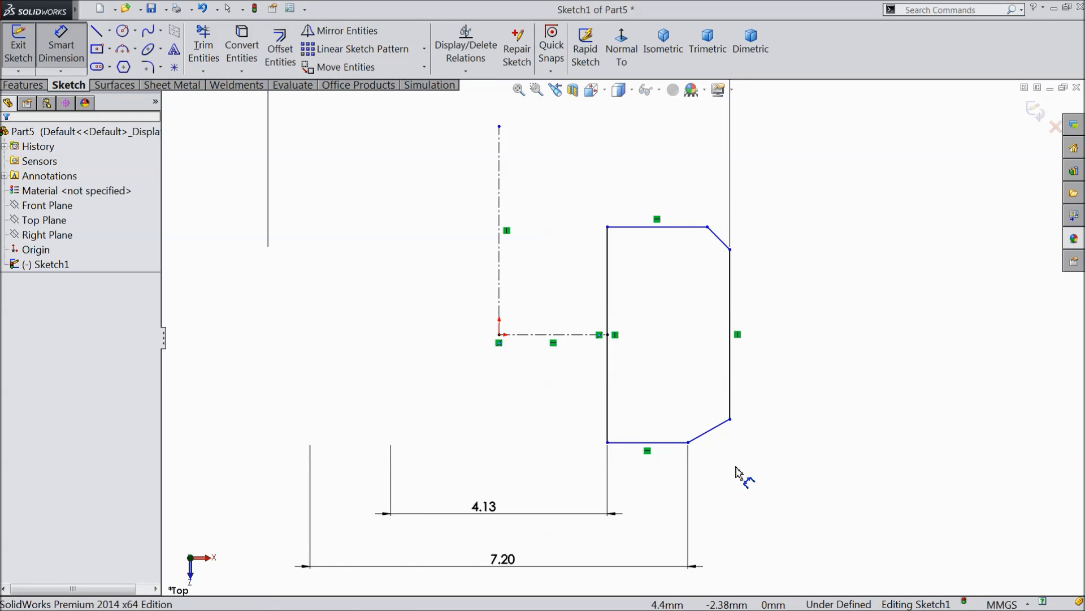
pyautogui.scroll(-1, 738, 472)
pyautogui.click(644, 418)
pyautogui.click(691, 398)
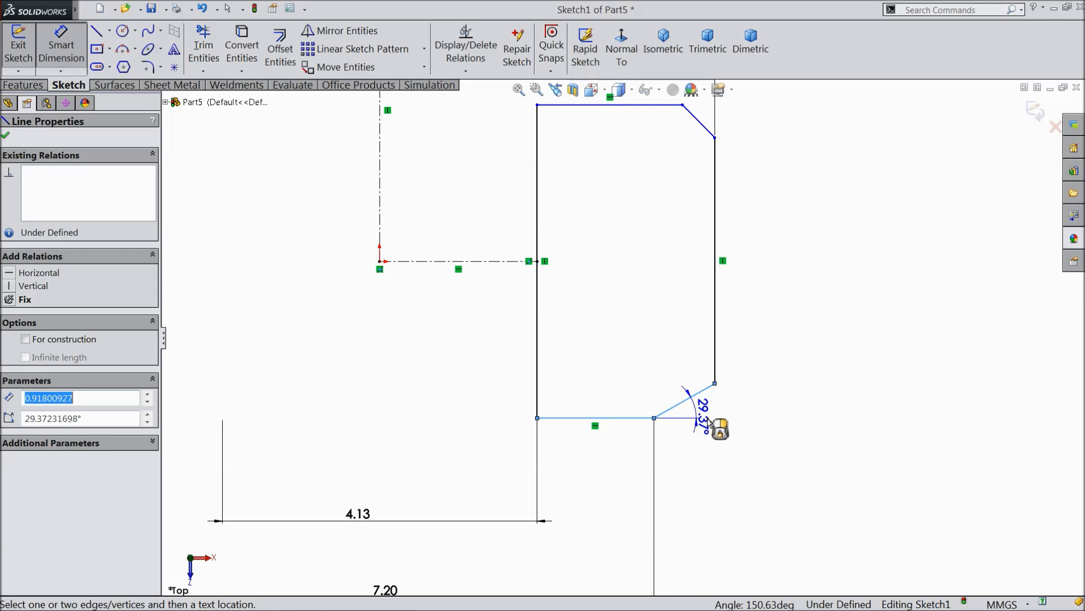
pyautogui.click(757, 399)
pyautogui.write('30')
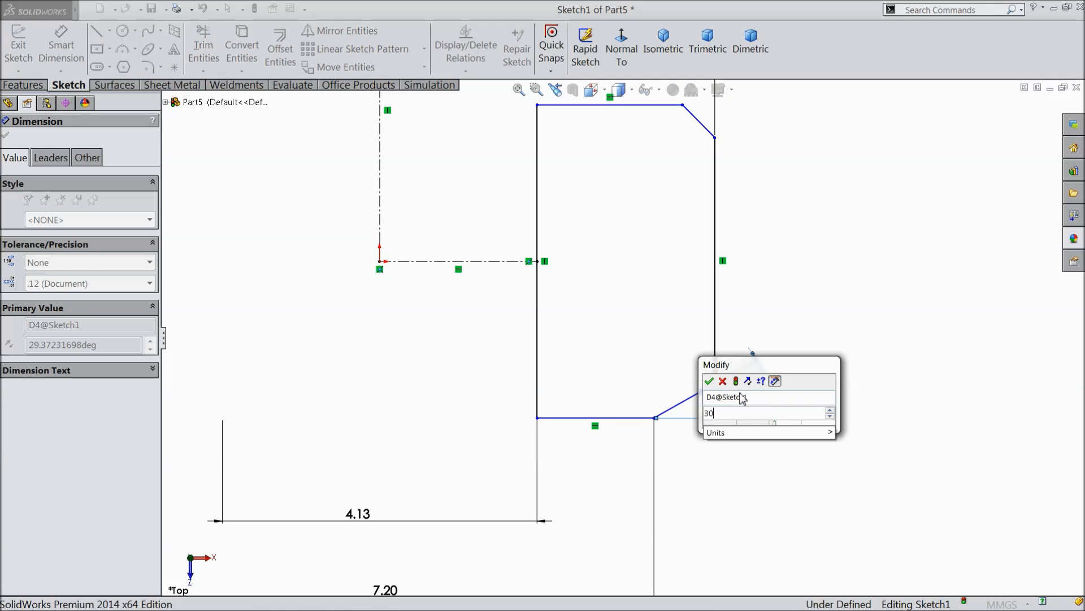
pyautogui.click(710, 382)
# Dimension the angle between the profile's top edge and the upper bevel as 30 degrees
pyautogui.scroll(1, 695, 157)
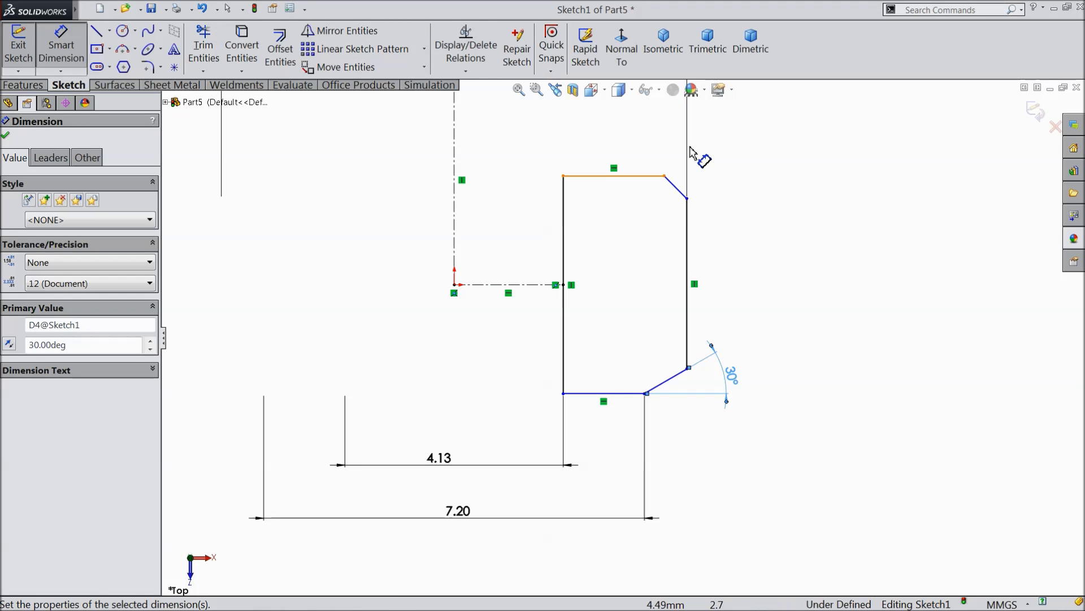
pyautogui.scroll(-1, 641, 208)
pyautogui.click(638, 210)
pyautogui.click(656, 219)
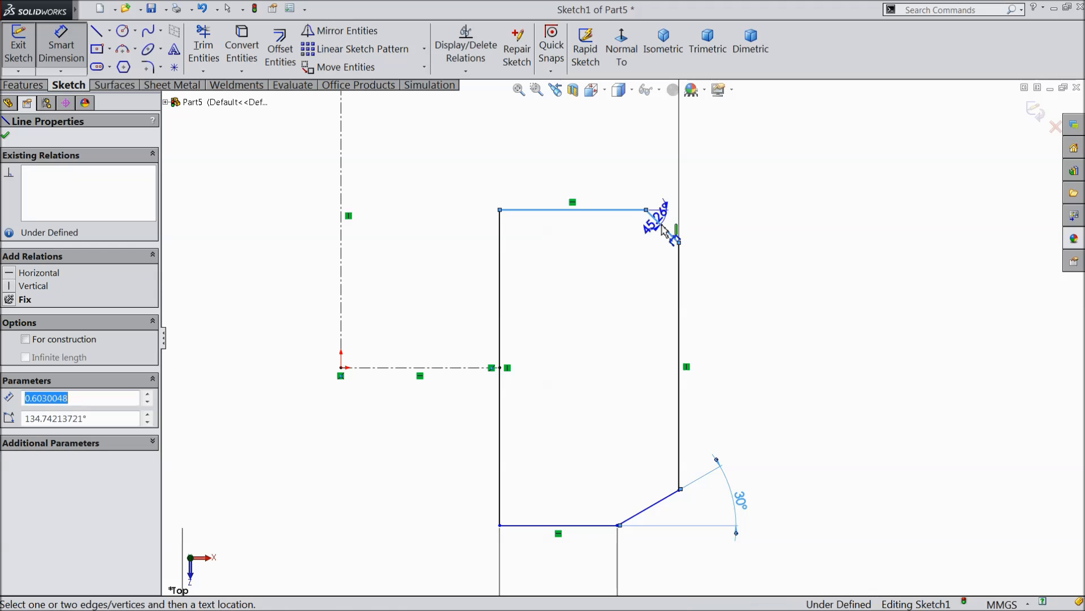
pyautogui.click(755, 251)
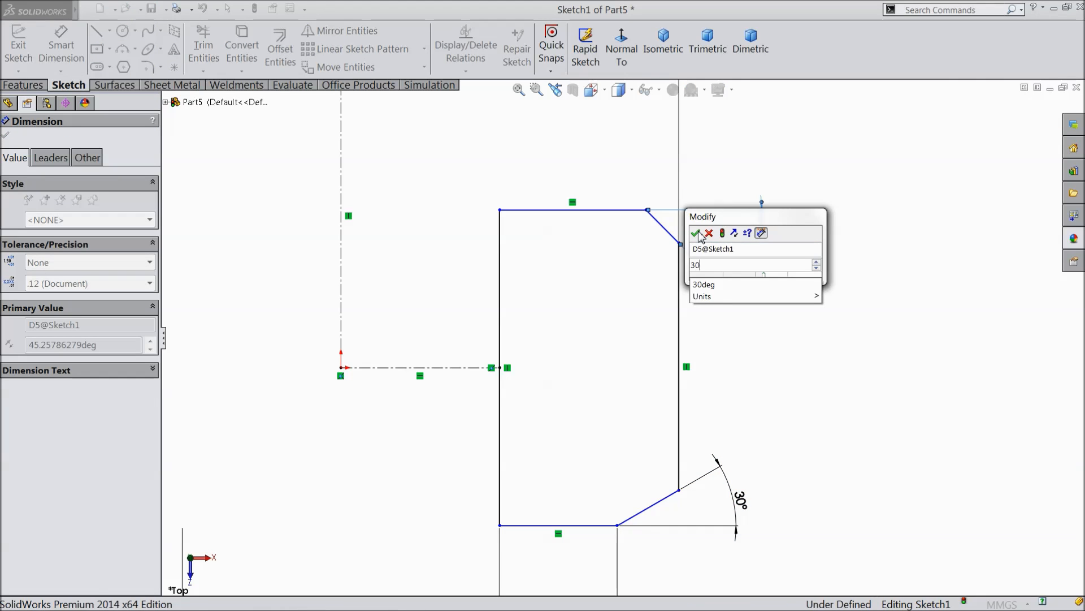
pyautogui.click(700, 234)
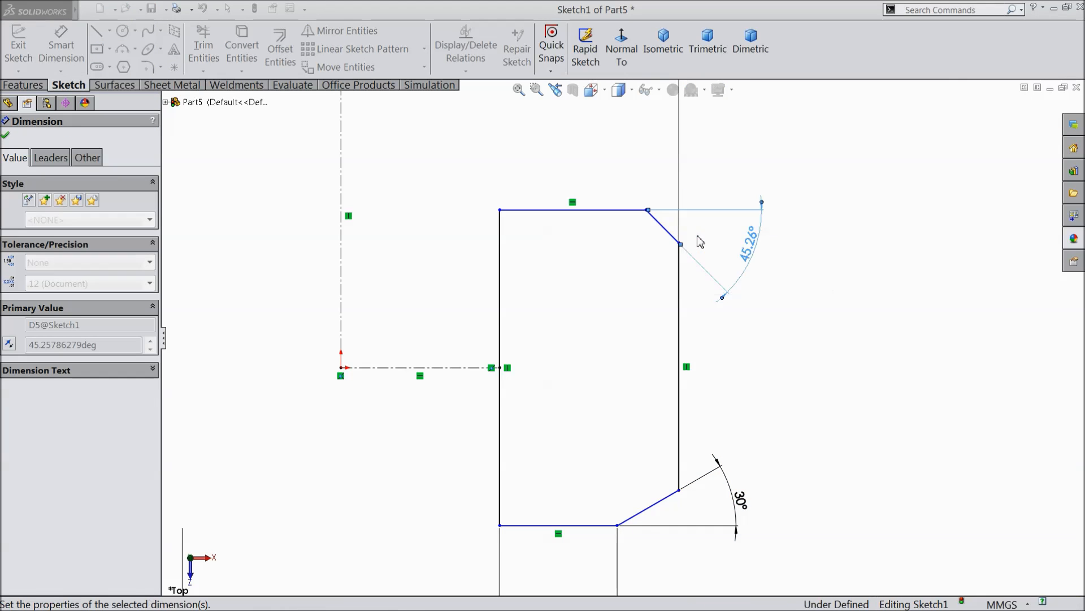
pyautogui.click(7, 134)
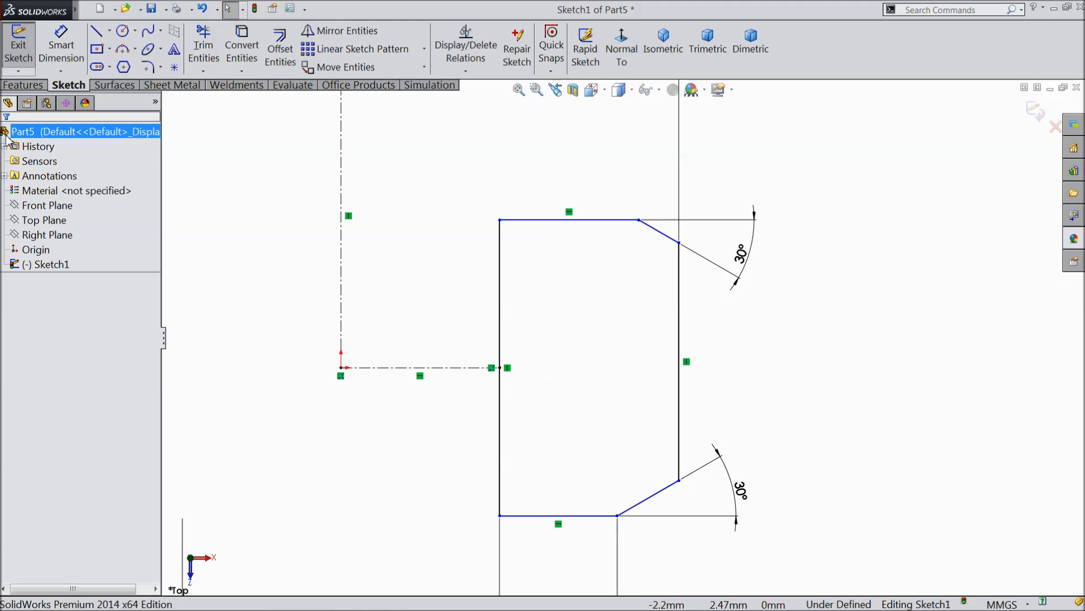
# Align the inner ends of the upper and lower bevels with a vertical relation
pyautogui.click(639, 221)
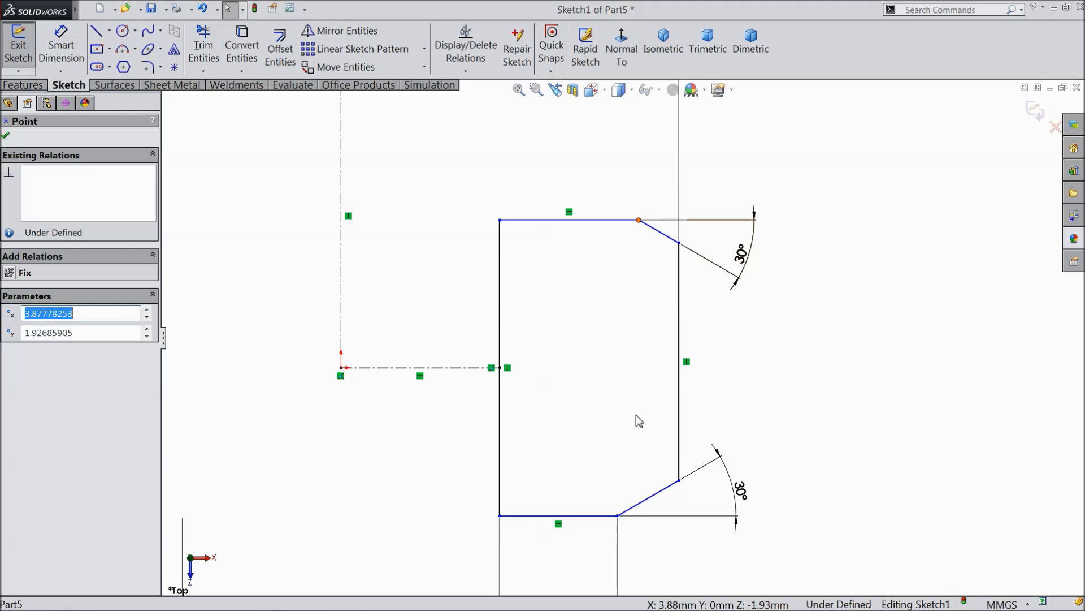
pyautogui.keyDown('ctrl'); pyautogui.click(618, 516); pyautogui.keyUp('ctrl')
pyautogui.click(663, 468)
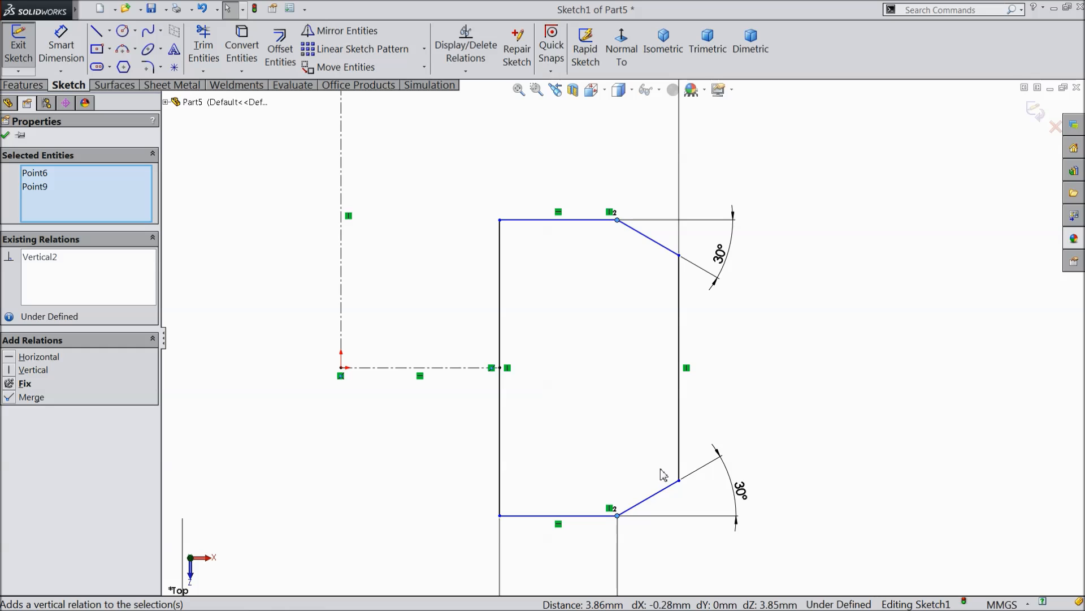
pyautogui.click(6, 136)
# Dimension the height of the profile's inner vertical edge as 4 mm
pyautogui.scroll(4, 588, 280)
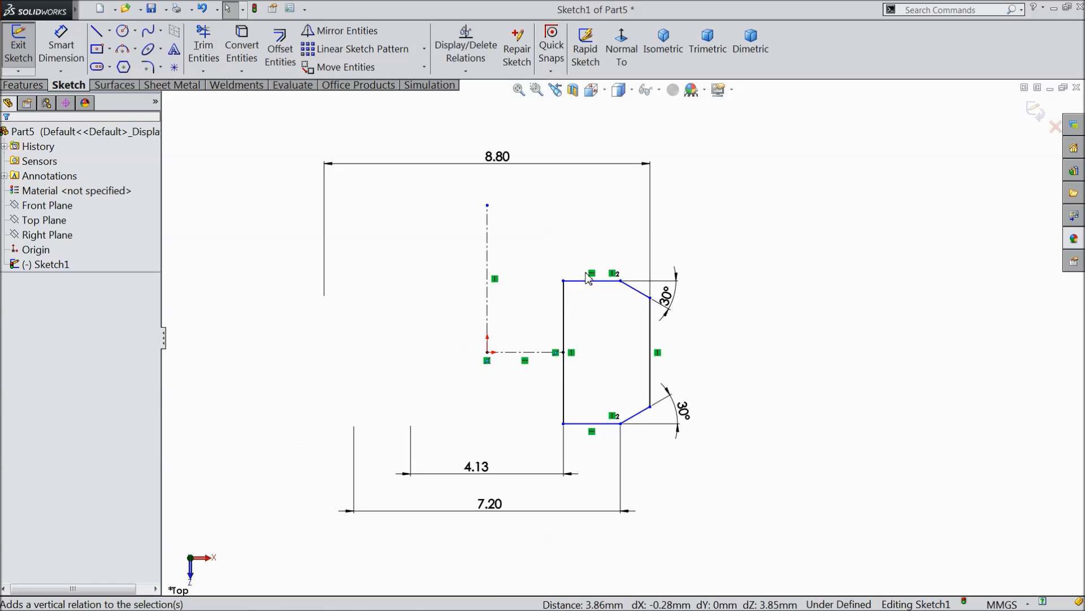
pyautogui.scroll(-3, 620, 407)
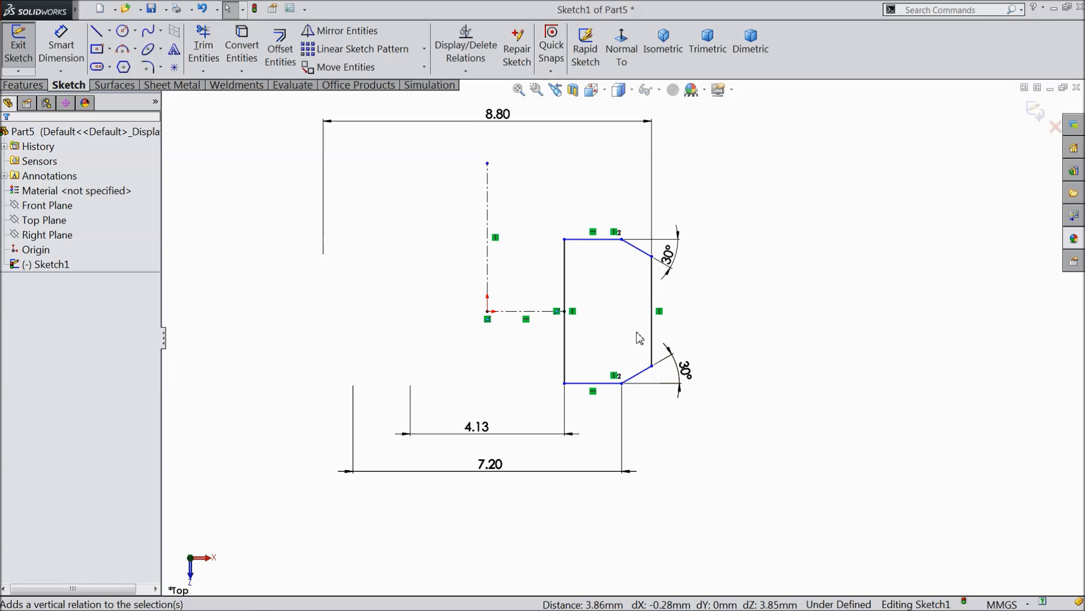
pyautogui.click(61, 46)
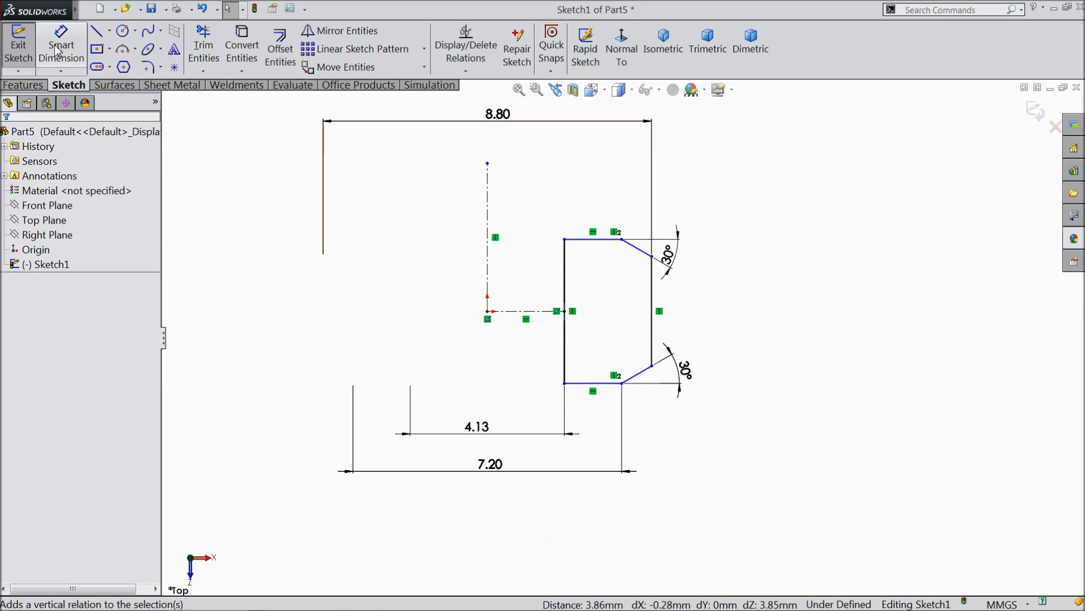
pyautogui.click(570, 291)
pyautogui.click(430, 315)
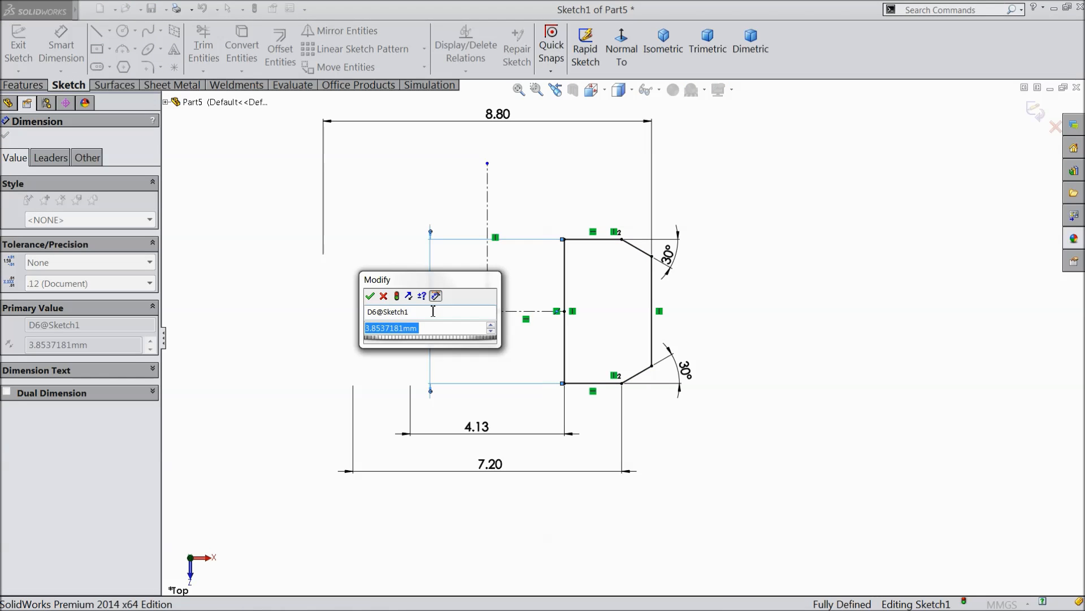
pyautogui.write('4')
pyautogui.press('Return')
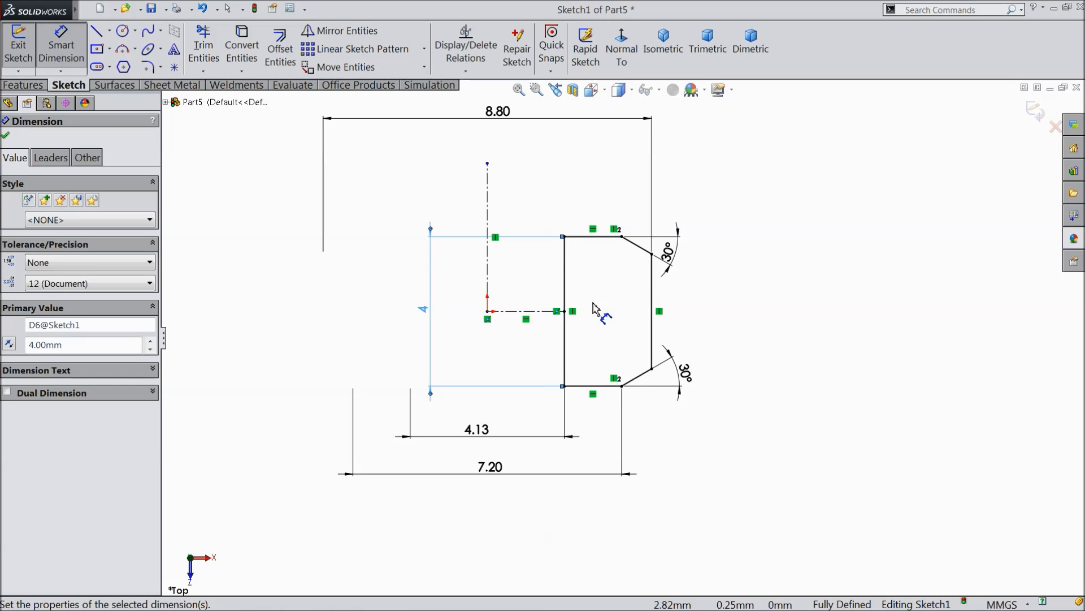
pyautogui.click(6, 137)
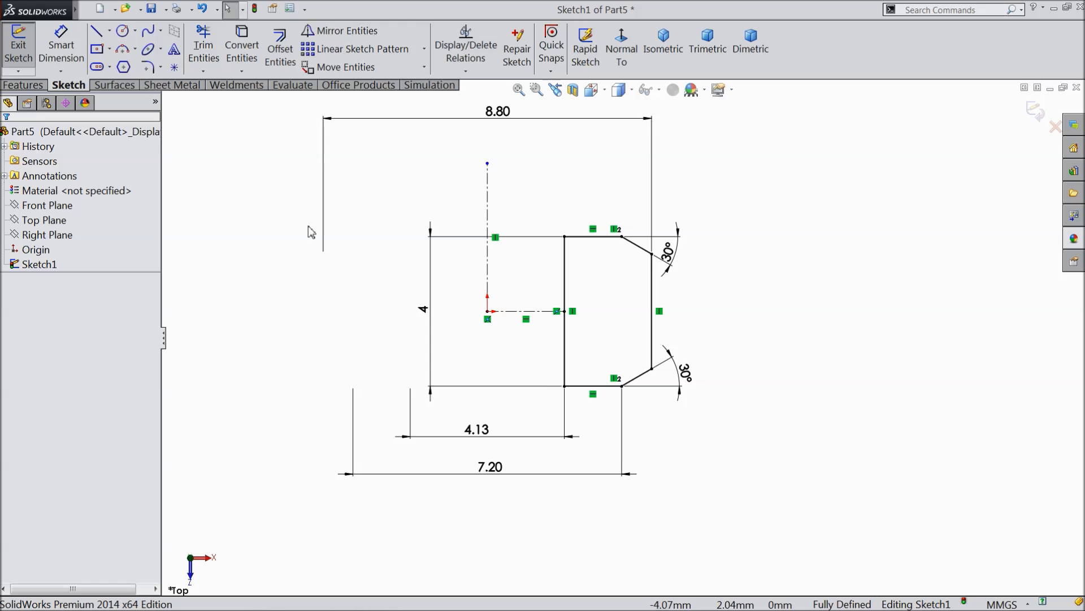
# Revolve the bevelled profile 360 degrees around the vertical centerline into a solid ring
pyautogui.click(35, 88)
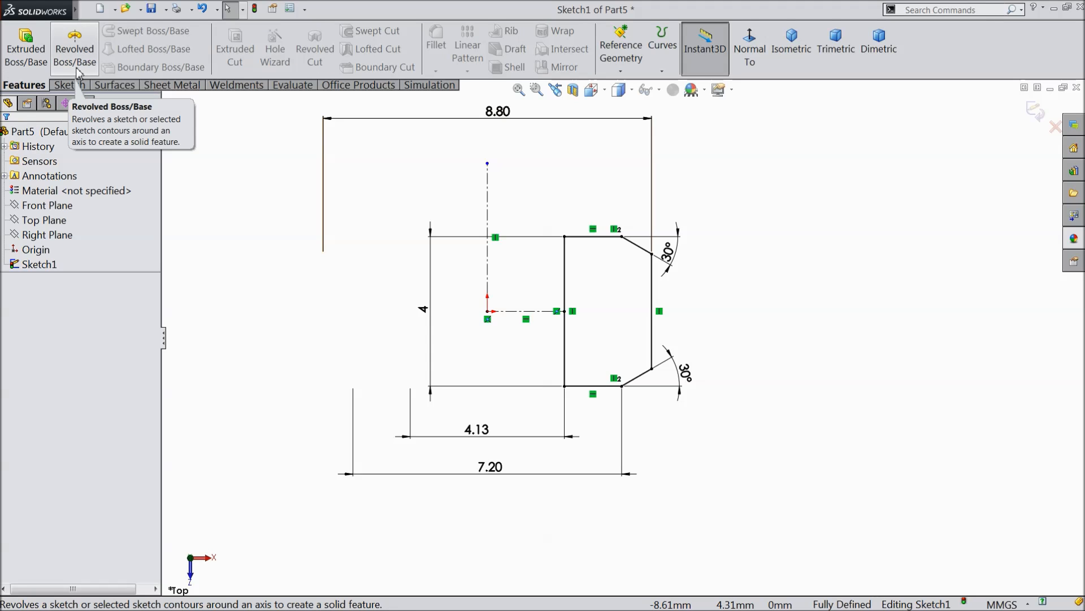
pyautogui.click(76, 57)
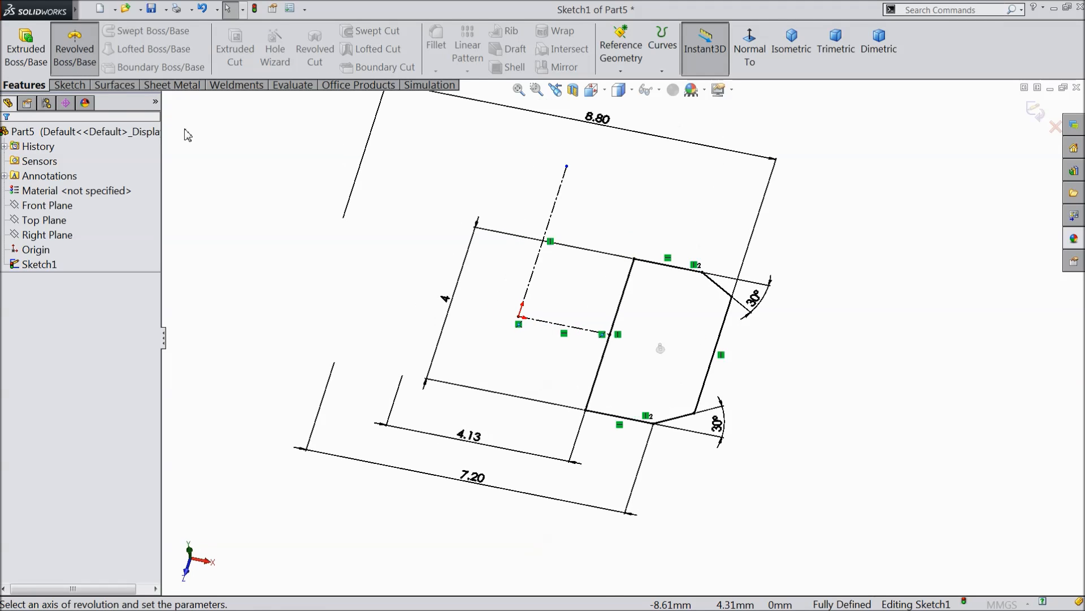
pyautogui.click(582, 291)
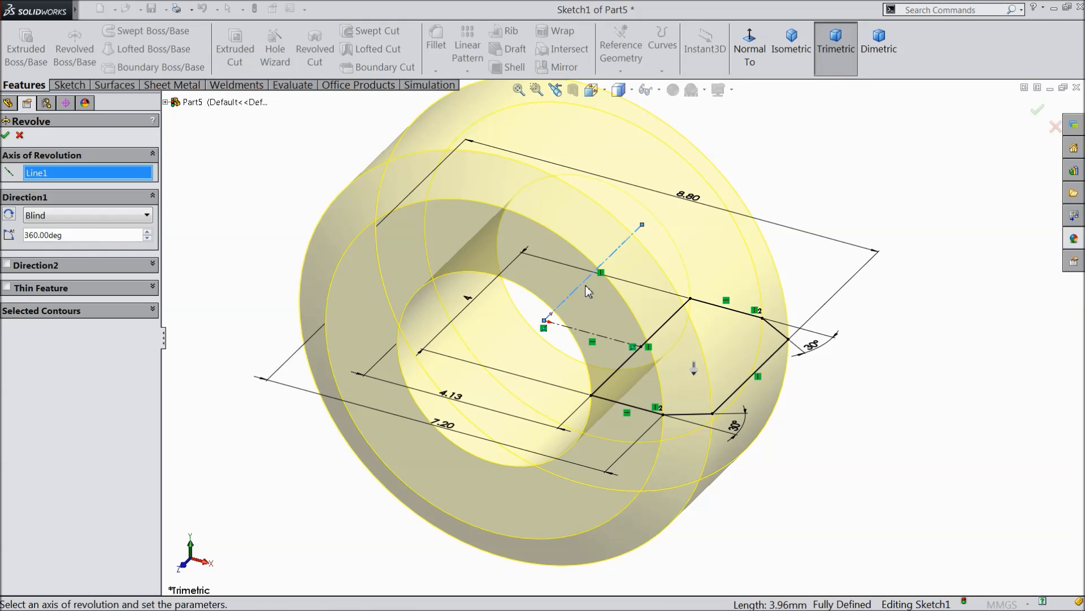
pyautogui.click(6, 136)
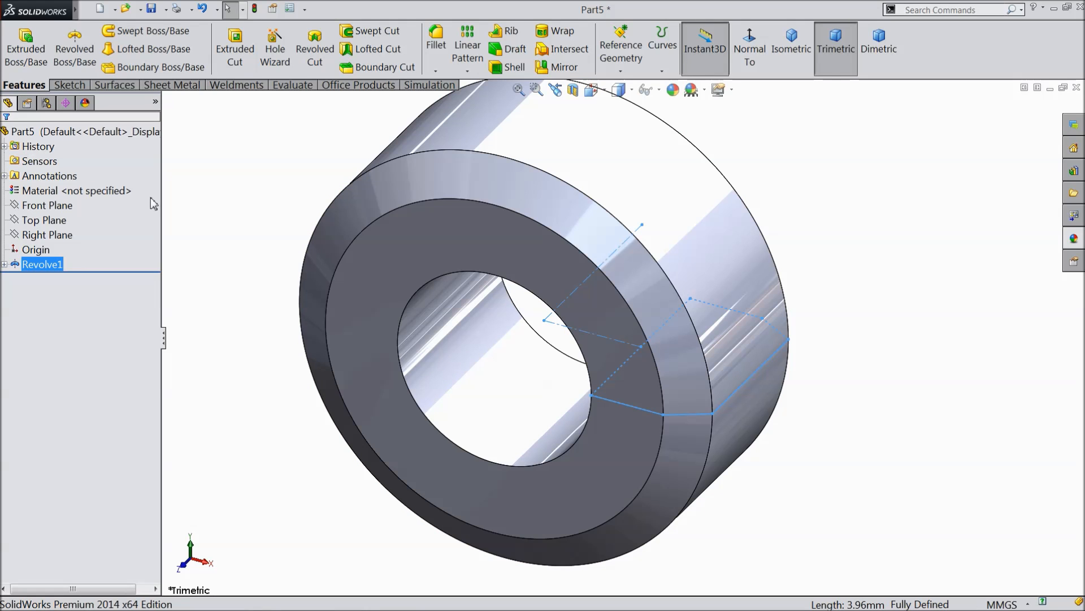
pyautogui.scroll(2, 350, 300)
pyautogui.click(294, 237)
pyautogui.moveTo(320, 273)
pyautogui.mouseDown(button='middle')
pyautogui.moveTo(381, 133)
pyautogui.moveTo(333, 262)
pyautogui.mouseUp(button='middle')
# Apply the polished steel appearance to the whole part
pyautogui.click(96, 131)
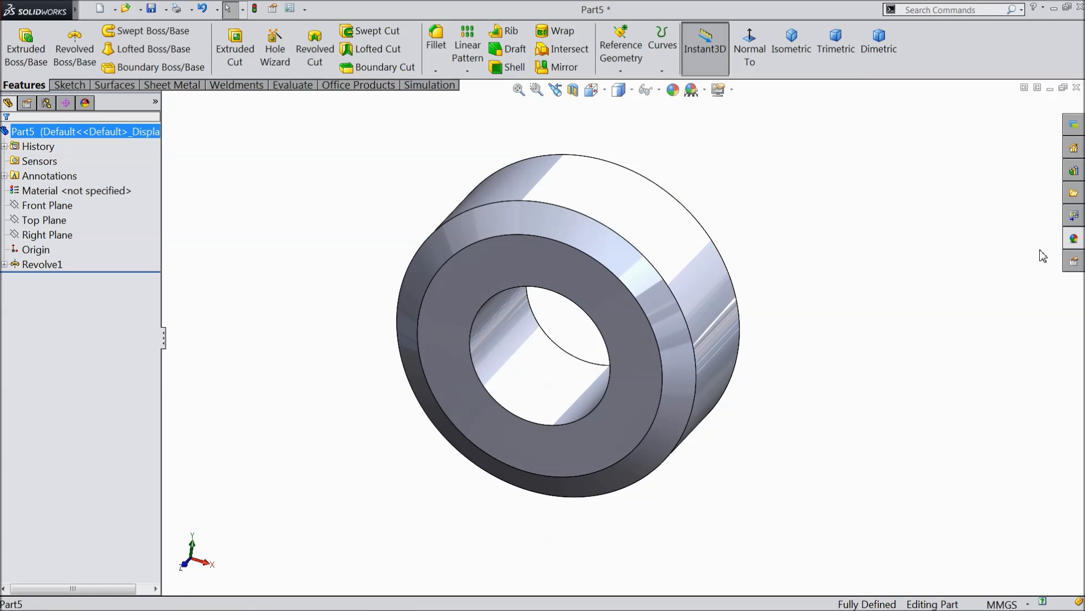
pyautogui.click(1074, 240)
pyautogui.scroll(2, 995, 425)
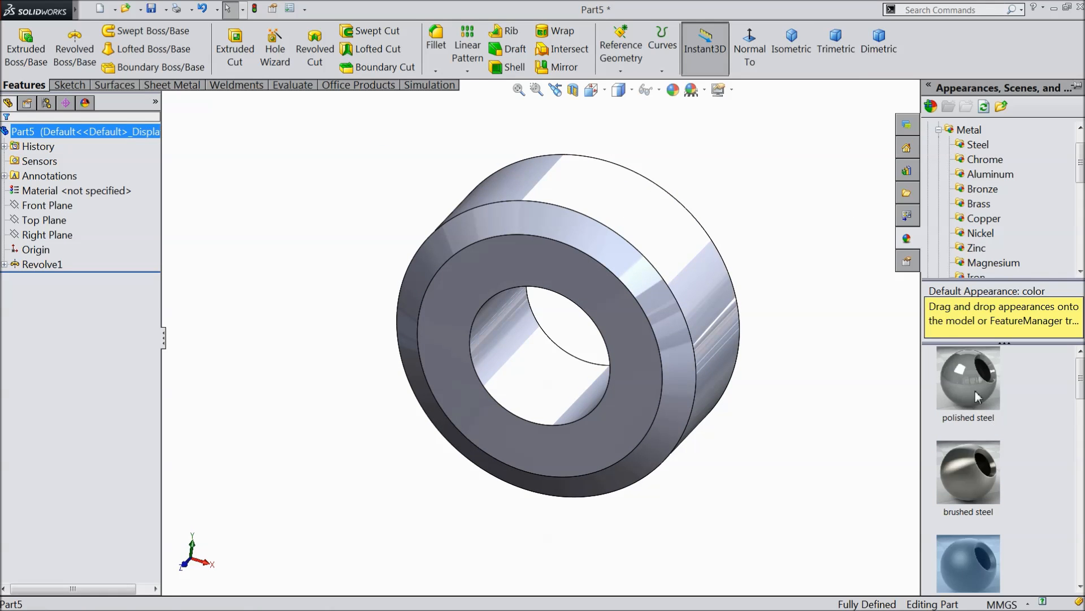
pyautogui.doubleClick(978, 399)
pyautogui.moveTo(827, 268); pyautogui.dragTo(762, 184, button='middle')
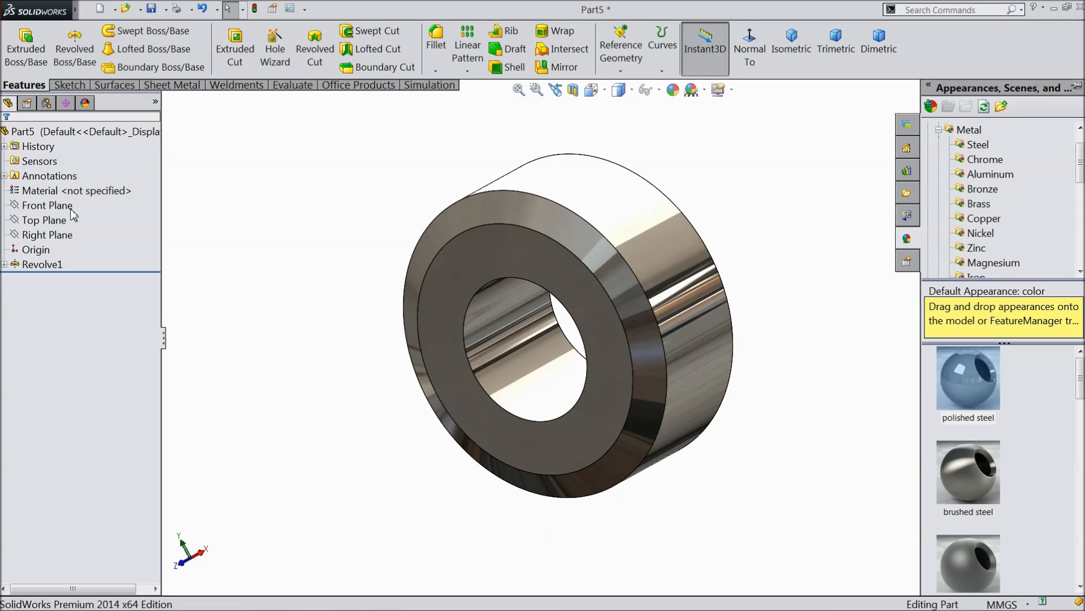
# Sketch a hexagon on the Front Plane, centred on the origin with a vertex straight up, about 8.03 mm across flats
pyautogui.click(54, 207)
pyautogui.moveTo(270, 219)
pyautogui.mouseDown(button='middle')
pyautogui.moveTo(229, 310)
pyautogui.moveTo(258, 232)
pyautogui.mouseUp(button='middle')
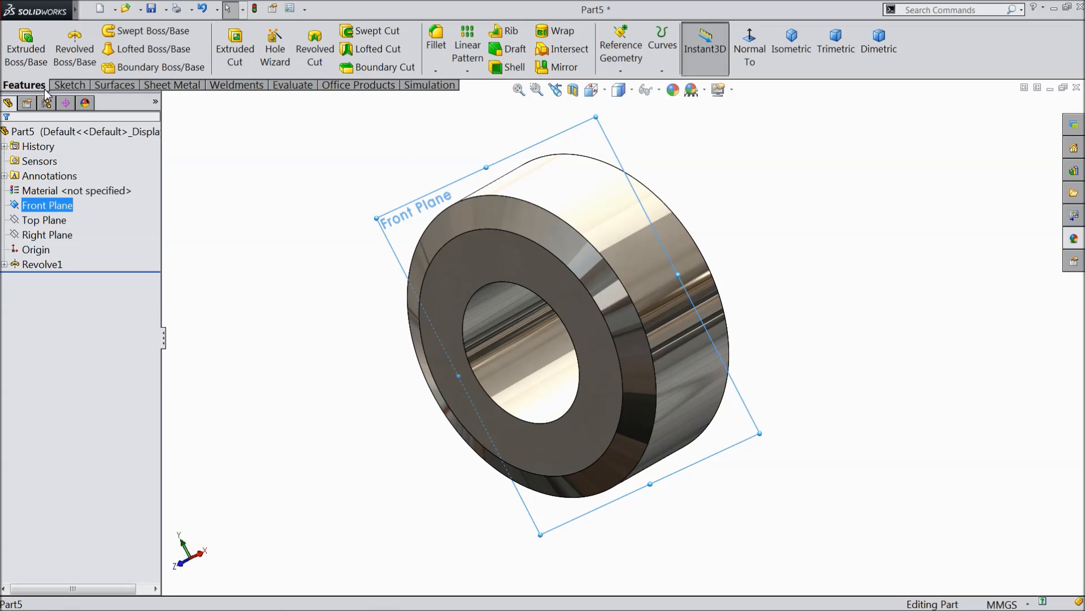
pyautogui.click(62, 85)
pyautogui.click(18, 45)
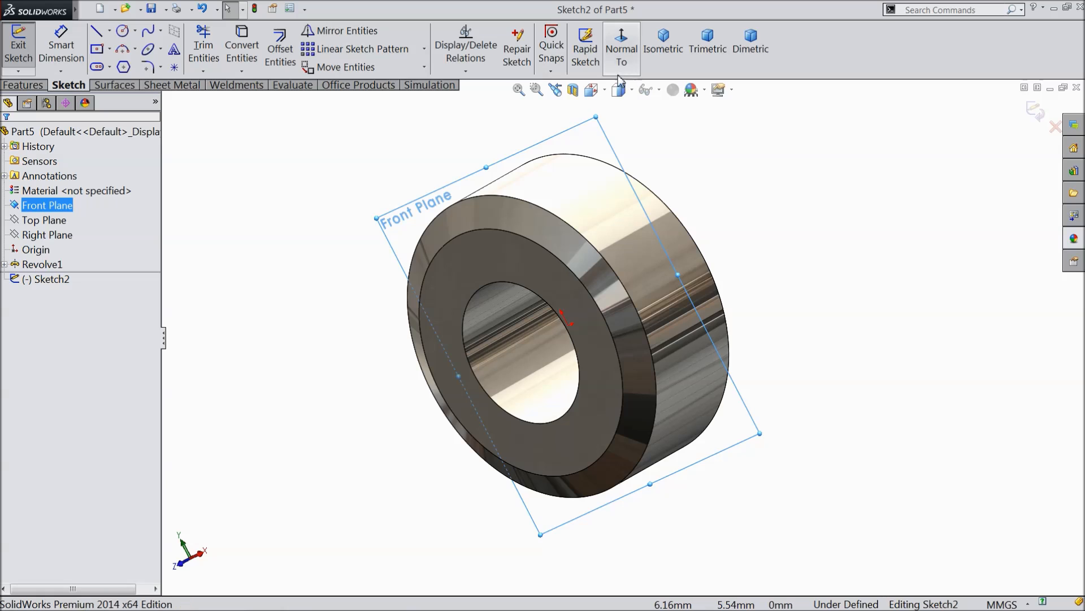
pyautogui.click(621, 45)
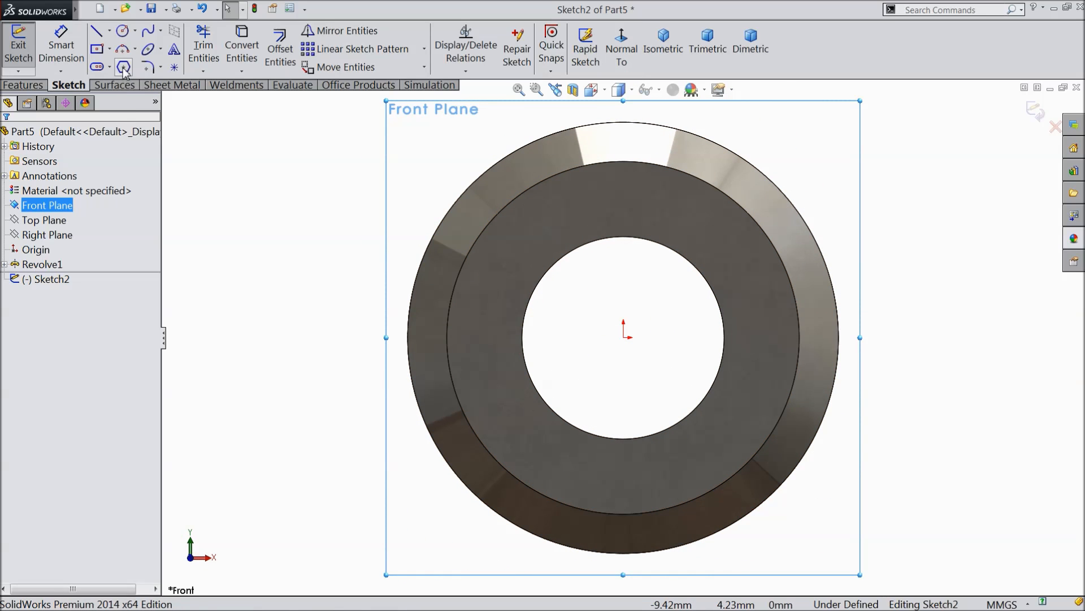
pyautogui.click(124, 67)
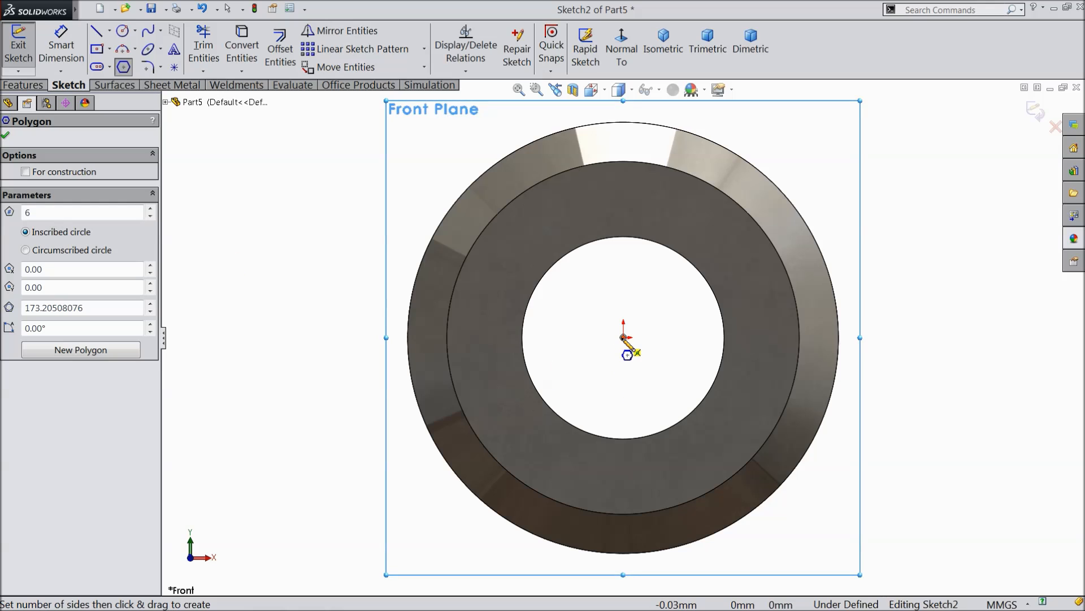
pyautogui.moveTo(623, 338); pyautogui.dragTo(625, 111)
pyautogui.scroll(2, 581, 247)
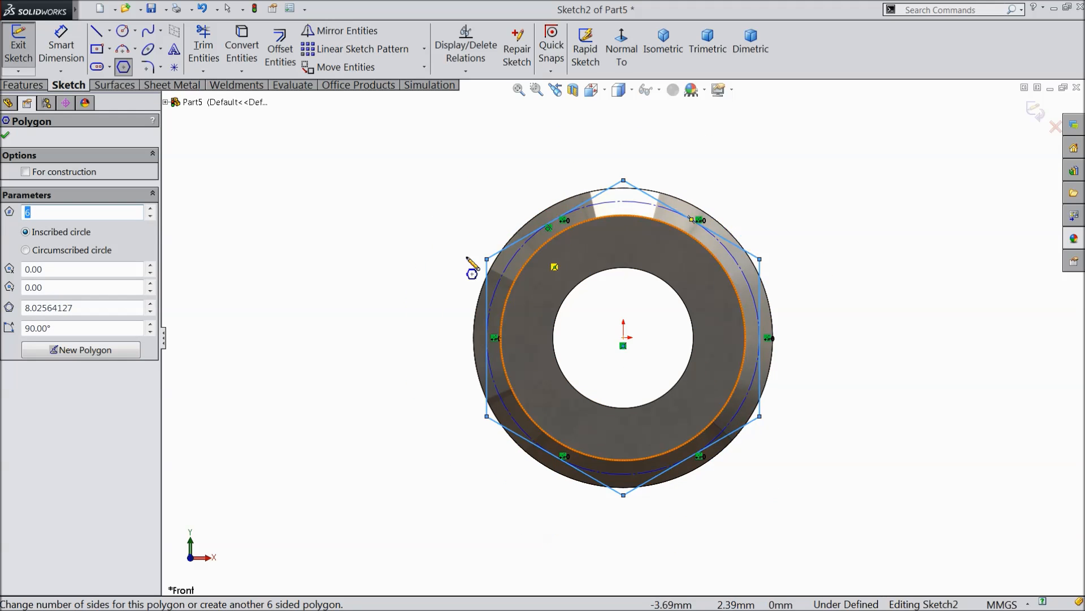
pyautogui.rightClick(342, 129)
pyautogui.click(370, 141)
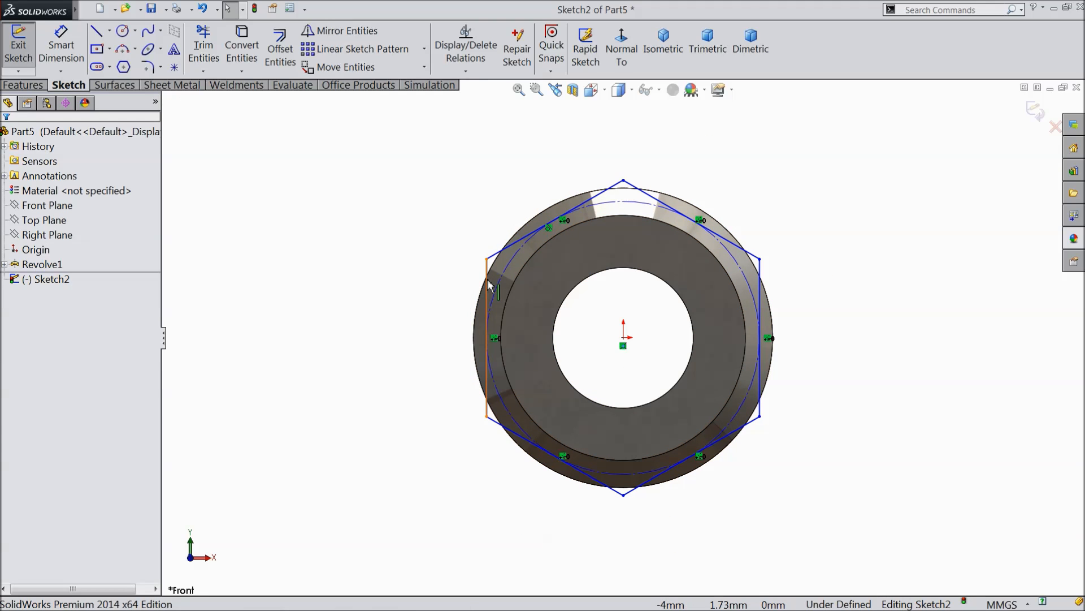
# Dimension the distance between the hexagon's two vertical sides as 8 mm
pyautogui.click(489, 284)
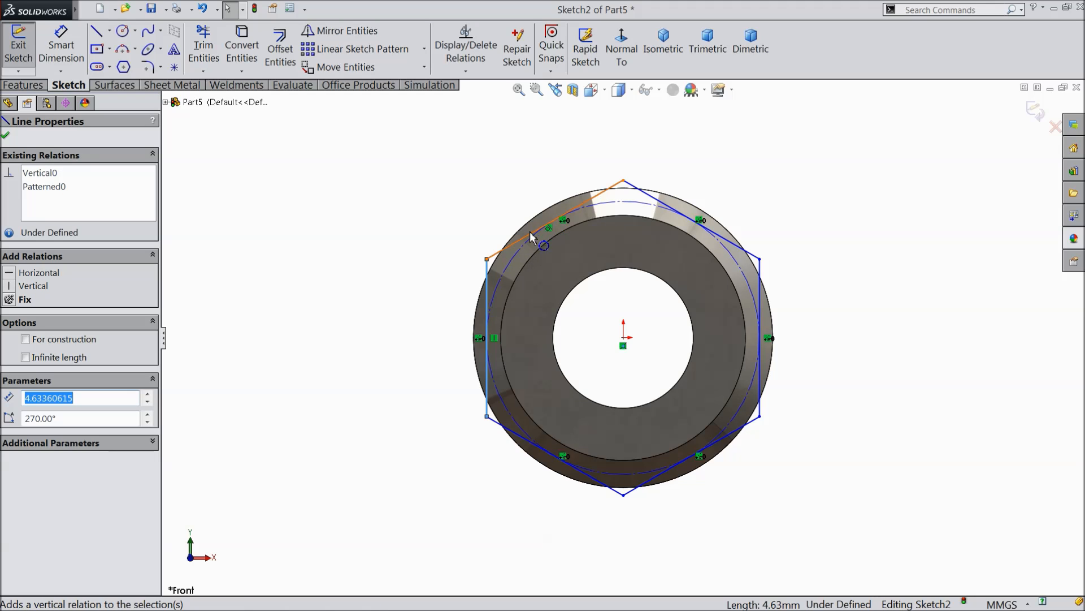
pyautogui.click(61, 45)
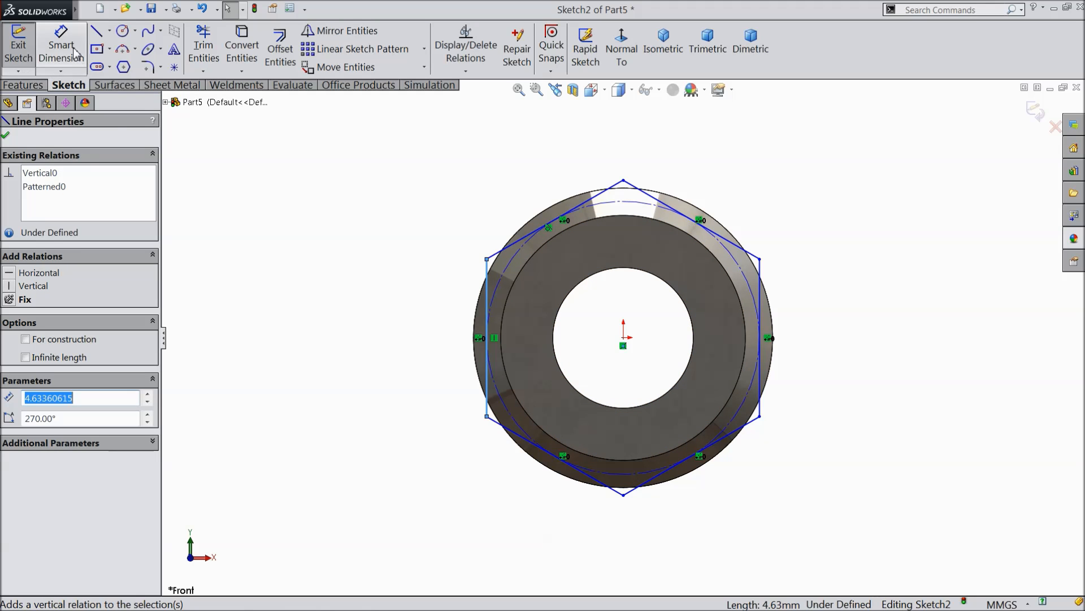
pyautogui.click(487, 285)
pyautogui.click(759, 262)
pyautogui.click(617, 148)
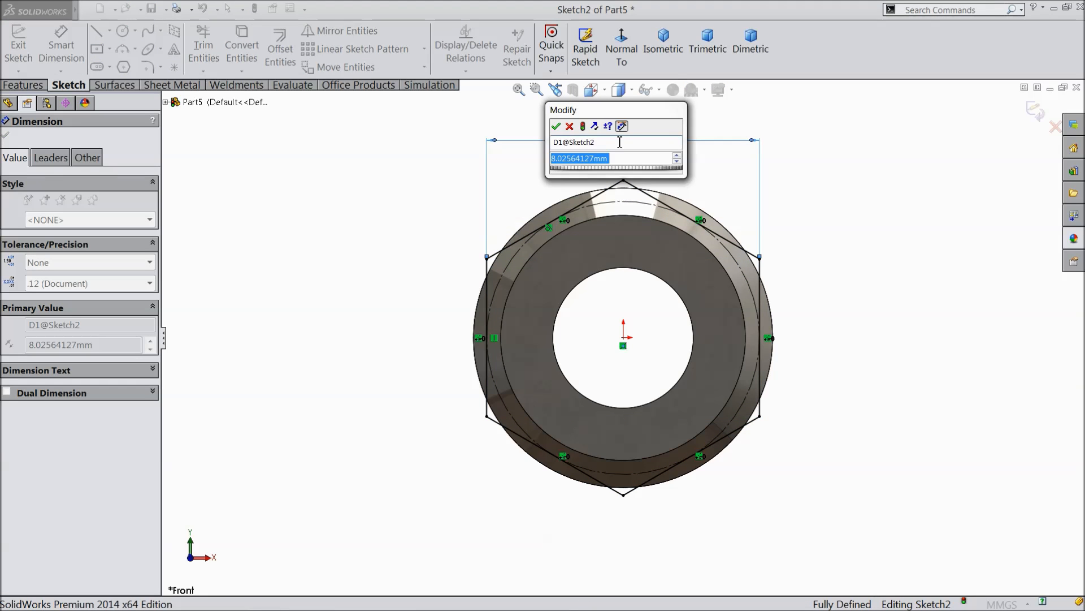
pyautogui.write('8')
pyautogui.click(555, 126)
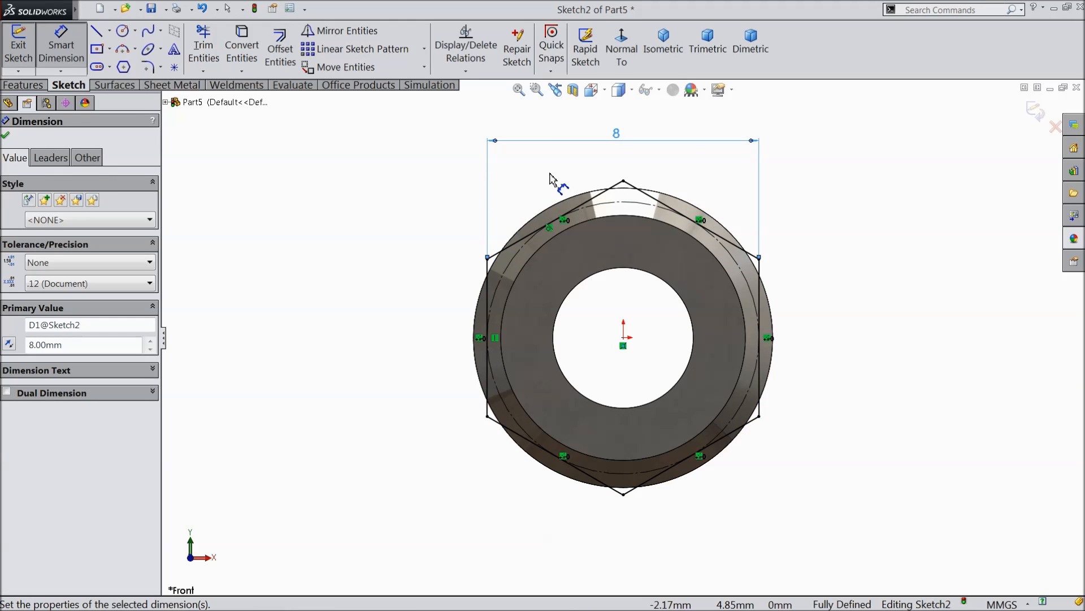
pyautogui.click(6, 139)
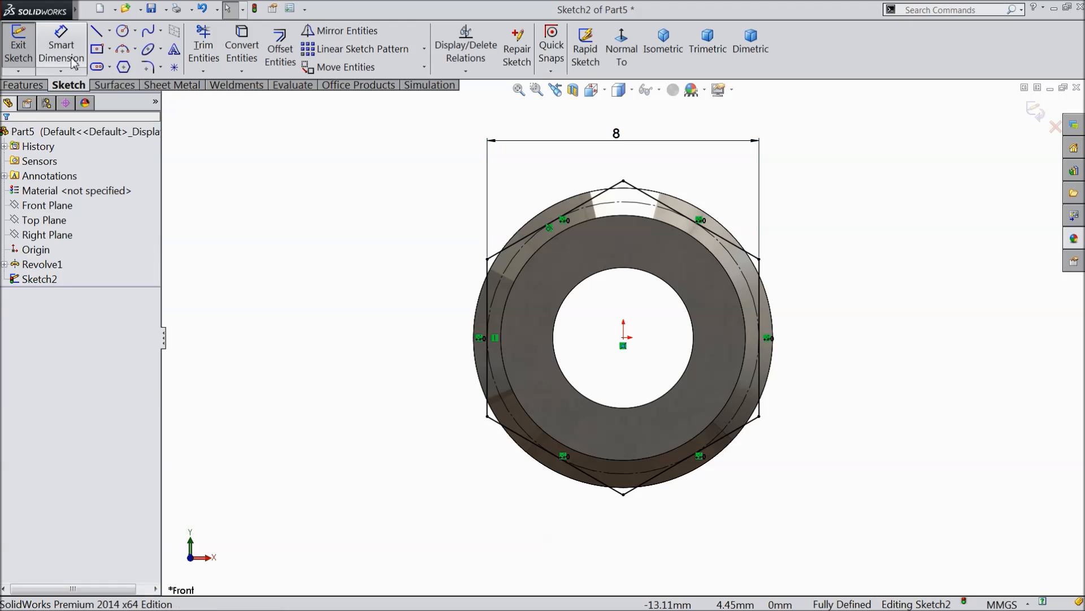
# Cut away the material outside the hexagon with an extruded cut set to Through All - Both and the cut side flipped
pyautogui.click(23, 84)
pyautogui.click(242, 54)
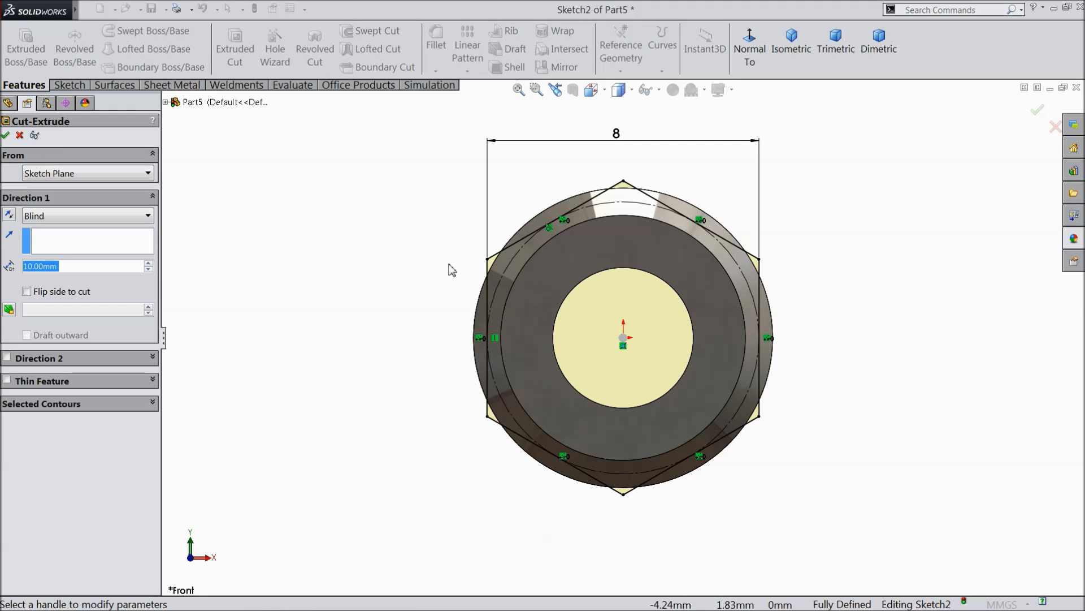
pyautogui.click(46, 218)
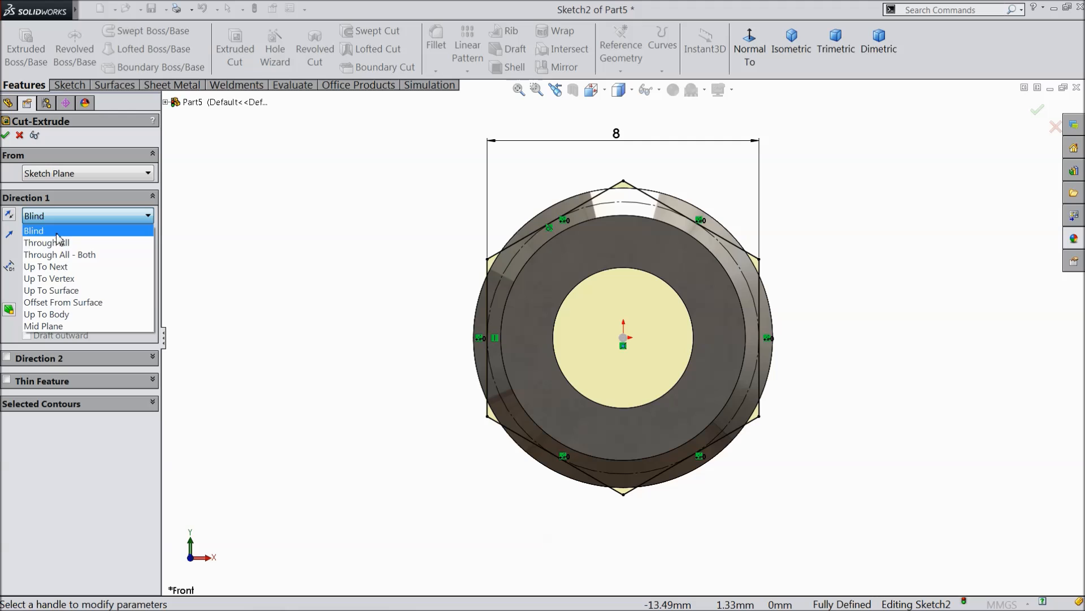
pyautogui.click(53, 250)
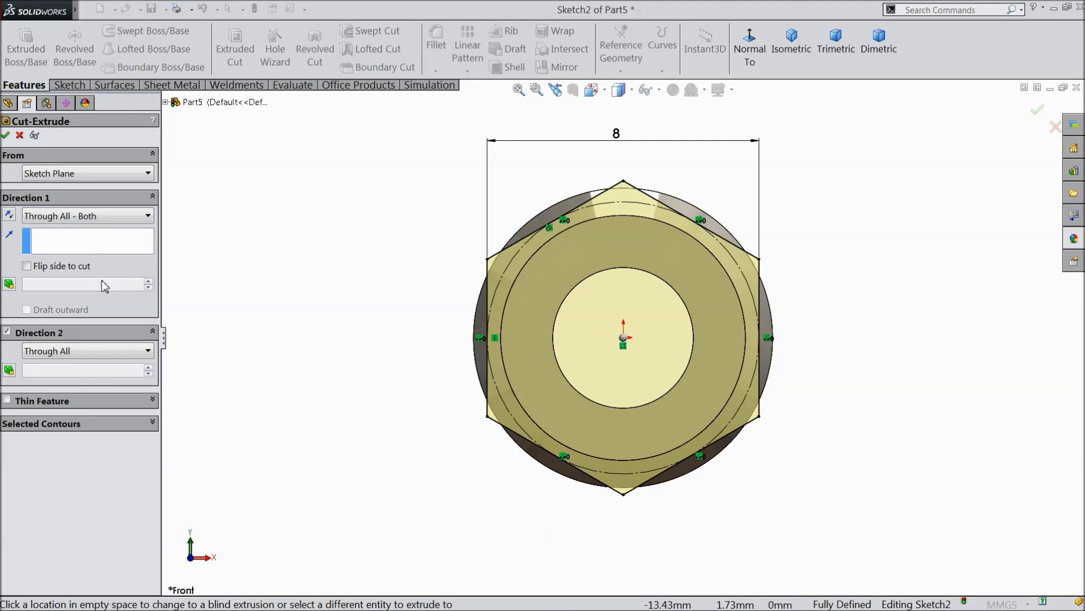
pyautogui.click(26, 266)
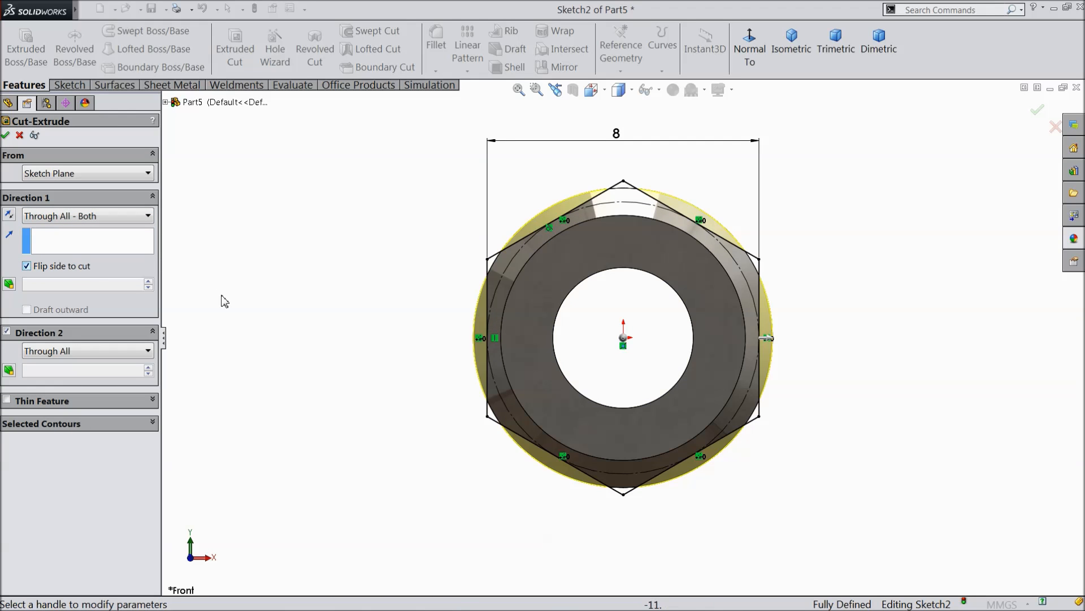
pyautogui.moveTo(375, 308); pyautogui.dragTo(374, 302, button='middle')
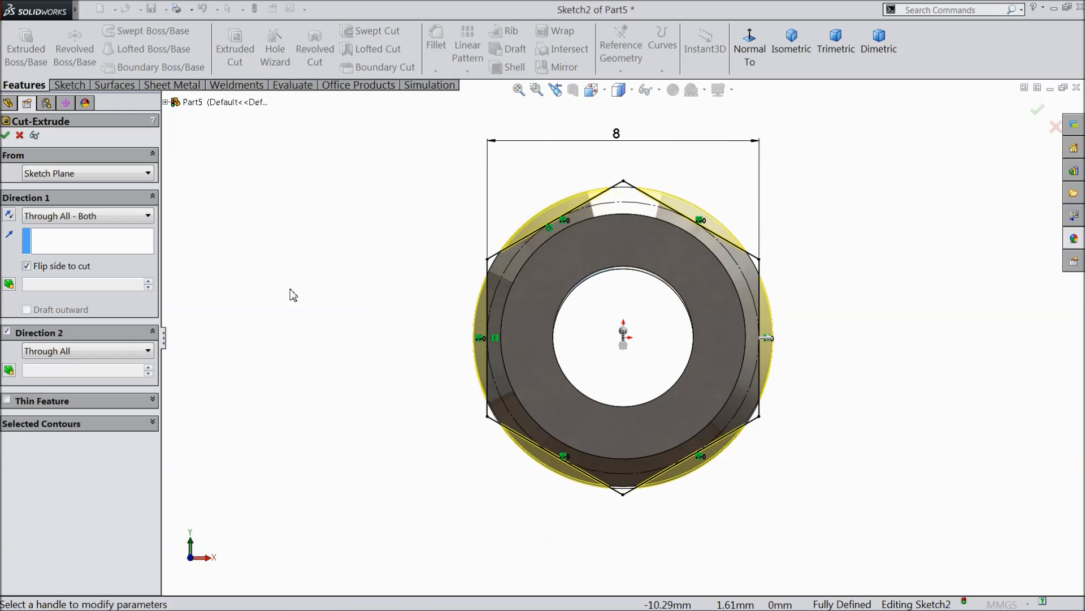
pyautogui.click(9, 217)
pyautogui.moveTo(299, 270)
pyautogui.mouseDown(button='middle')
pyautogui.moveTo(332, 284)
pyautogui.moveTo(341, 308)
pyautogui.moveTo(291, 306)
pyautogui.moveTo(289, 277)
pyautogui.moveTo(324, 290)
pyautogui.mouseUp(button='middle')
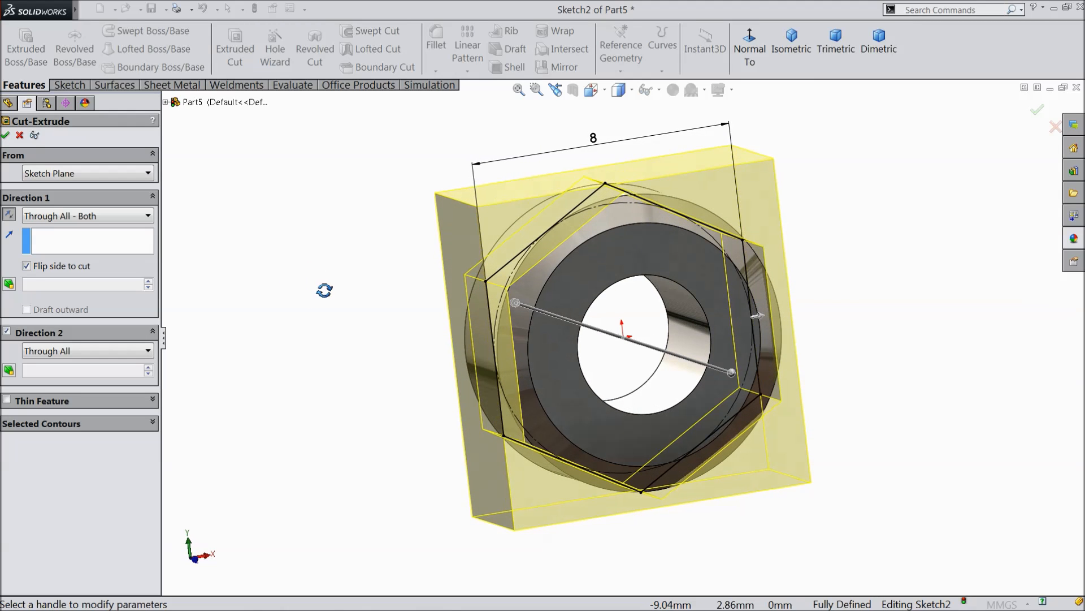
pyautogui.click(6, 136)
pyautogui.moveTo(329, 312)
pyautogui.mouseDown(button='middle')
pyautogui.moveTo(513, 218)
pyautogui.moveTo(383, 392)
pyautogui.moveTo(347, 326)
pyautogui.moveTo(376, 330)
pyautogui.mouseUp(button='middle')
# Chamfer the edges of the central hole's cylindrical face with a distance of 0.5 mm and an angle of 30 degrees
pyautogui.click(436, 71)
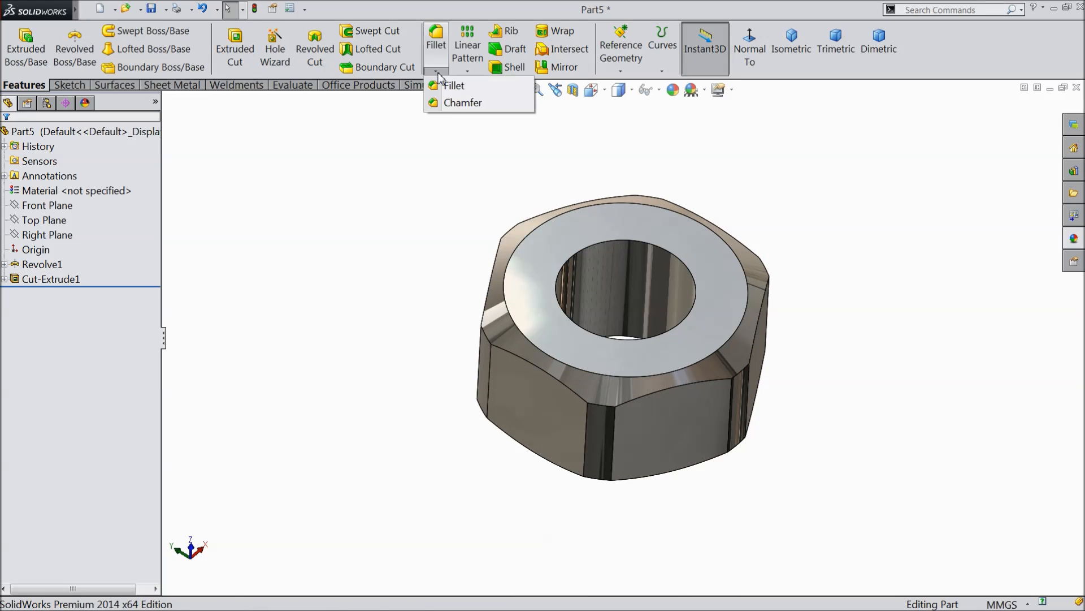
pyautogui.click(458, 102)
pyautogui.write('0.')
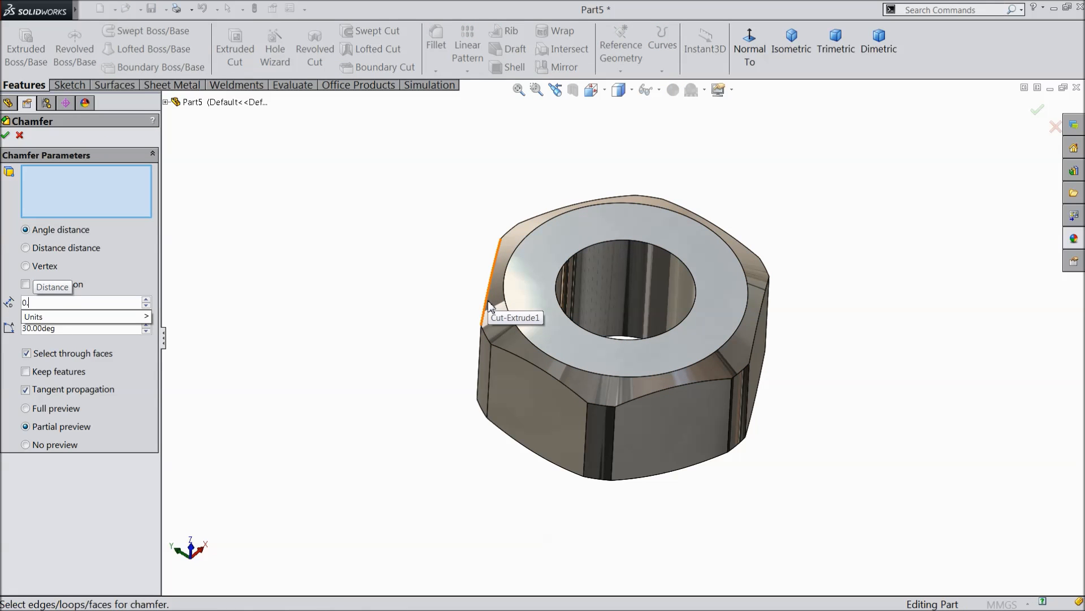
pyautogui.write('5')
pyautogui.click(329, 326)
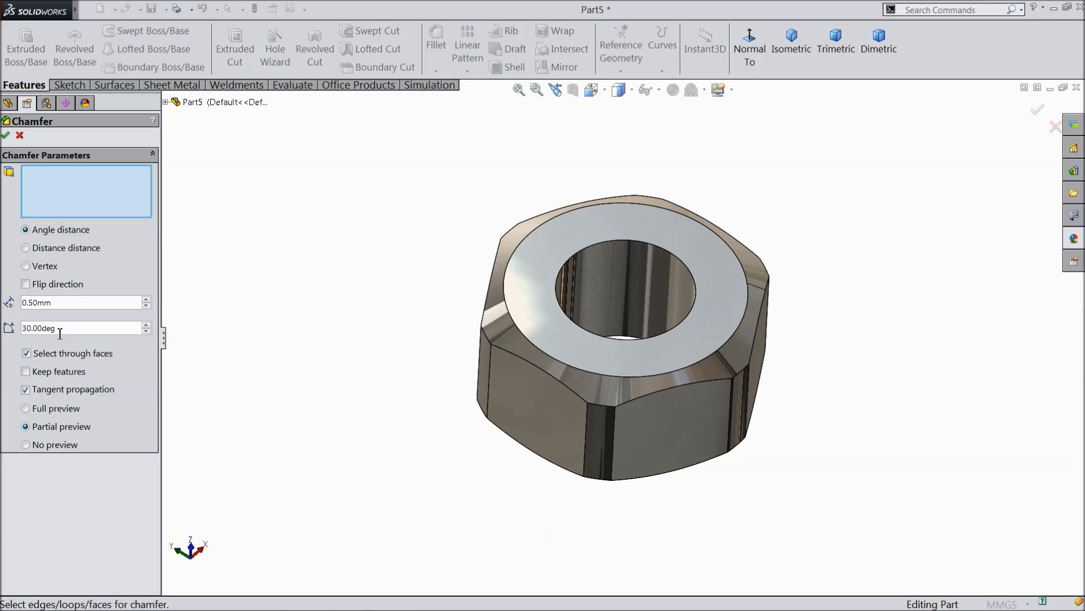
pyautogui.click(604, 288)
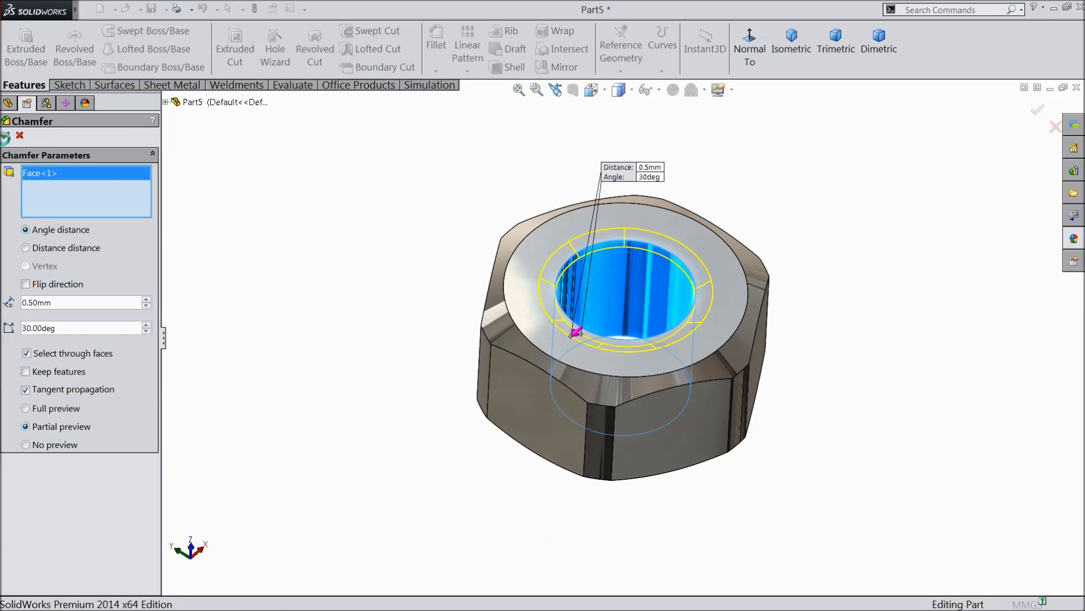
pyautogui.click(6, 136)
pyautogui.moveTo(254, 259); pyautogui.dragTo(346, 334, button='middle')
pyautogui.scroll(-5, 673, 315)
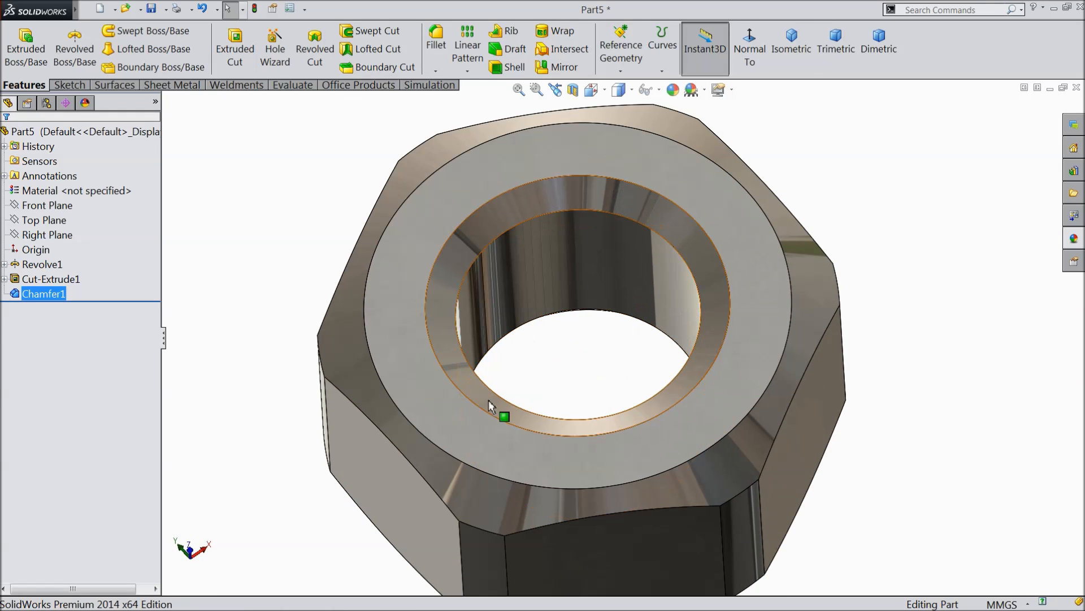
# Start a sketch on the nut's flat front face and convert the hole chamfer's outer circular edge into a sketch circle
pyautogui.click(780, 51)
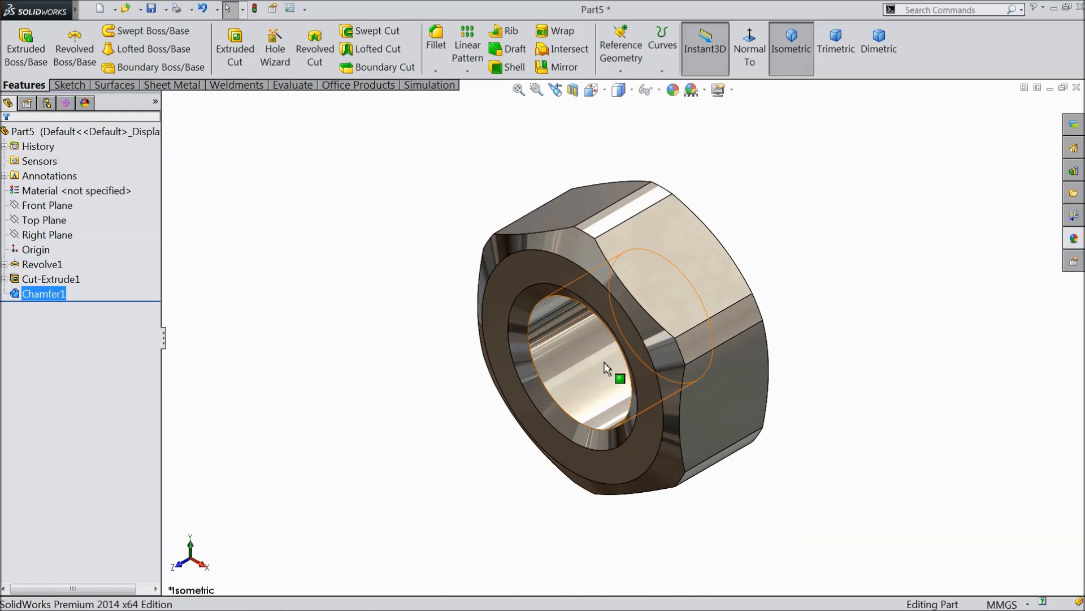
pyautogui.click(603, 310)
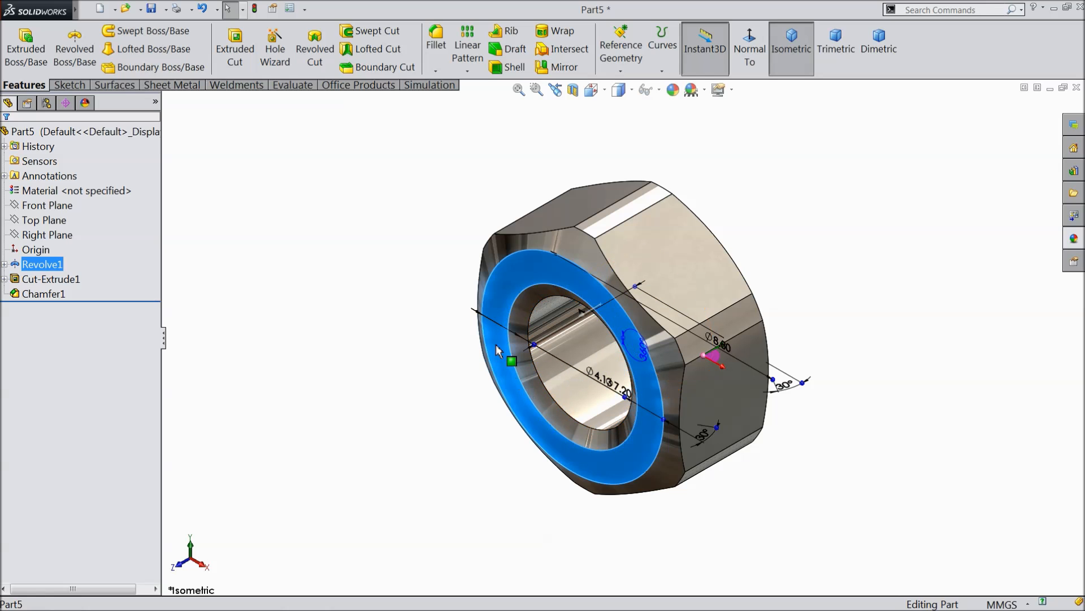
pyautogui.click(70, 84)
pyautogui.click(18, 43)
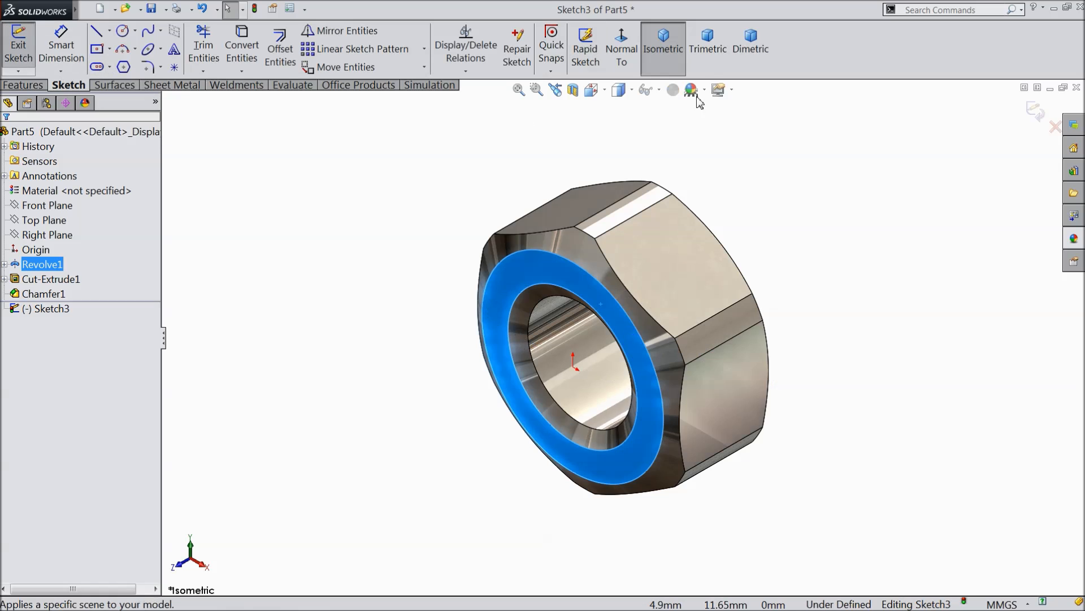
pyautogui.click(629, 52)
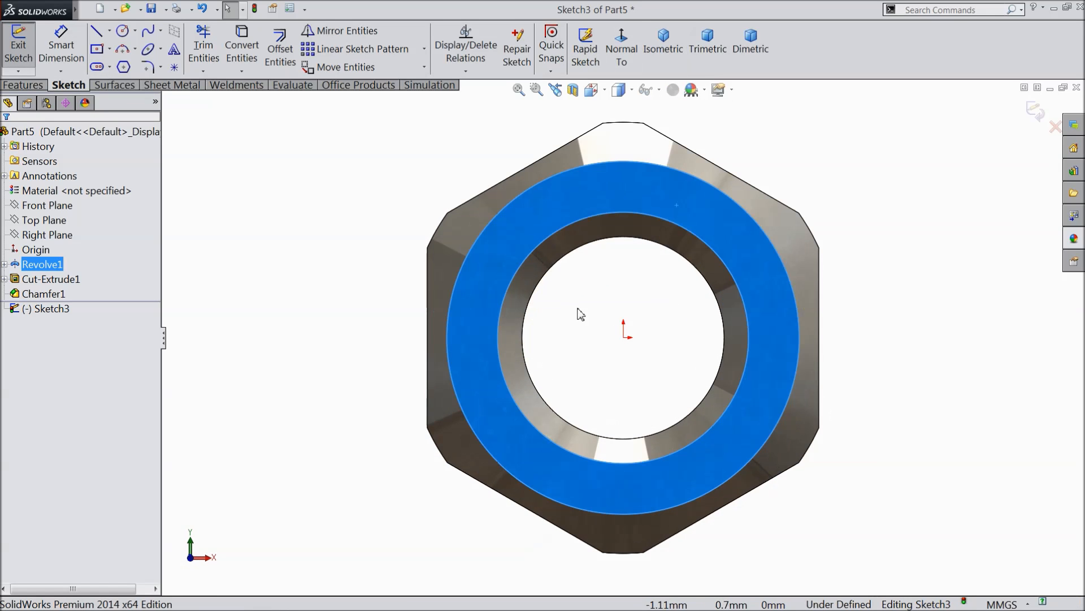
pyautogui.click(516, 274)
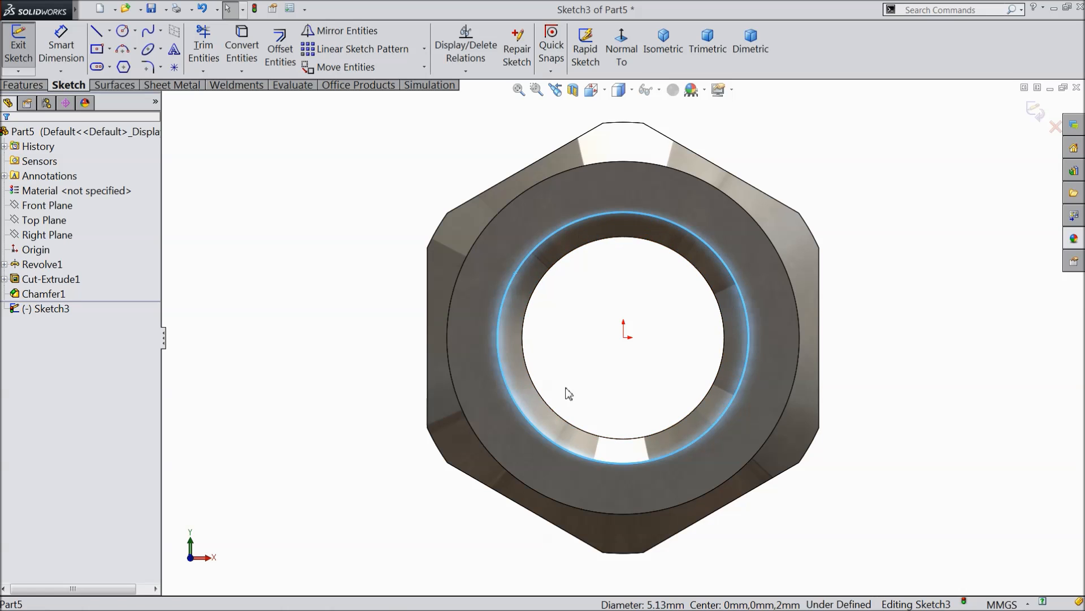
pyautogui.click(241, 48)
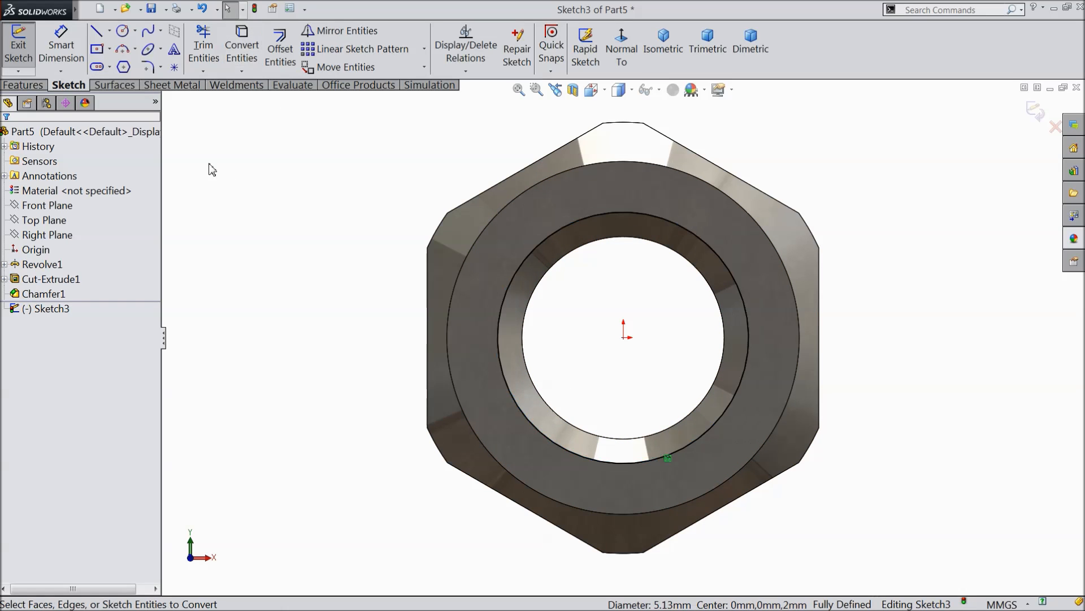
# Create a constant-pitch helix from the converted circle with 0.80 mm pitch, 6 revolutions, reversed direction, 0° start angle and clockwise rotation
pyautogui.moveTo(290, 176); pyautogui.dragTo(249, 213, button='middle')
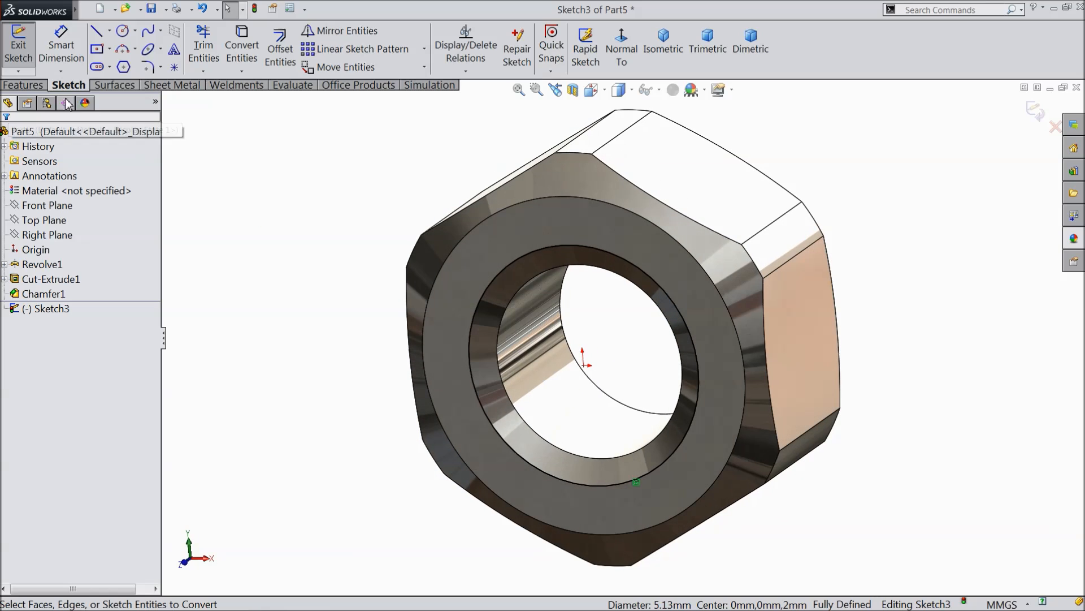
pyautogui.click(33, 88)
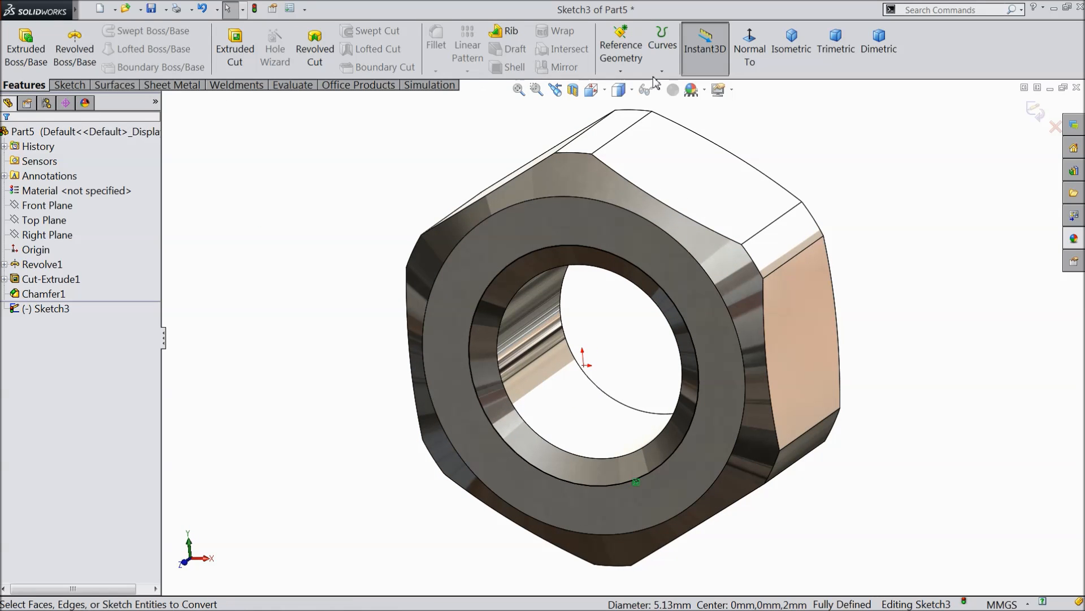
pyautogui.click(662, 48)
pyautogui.click(681, 109)
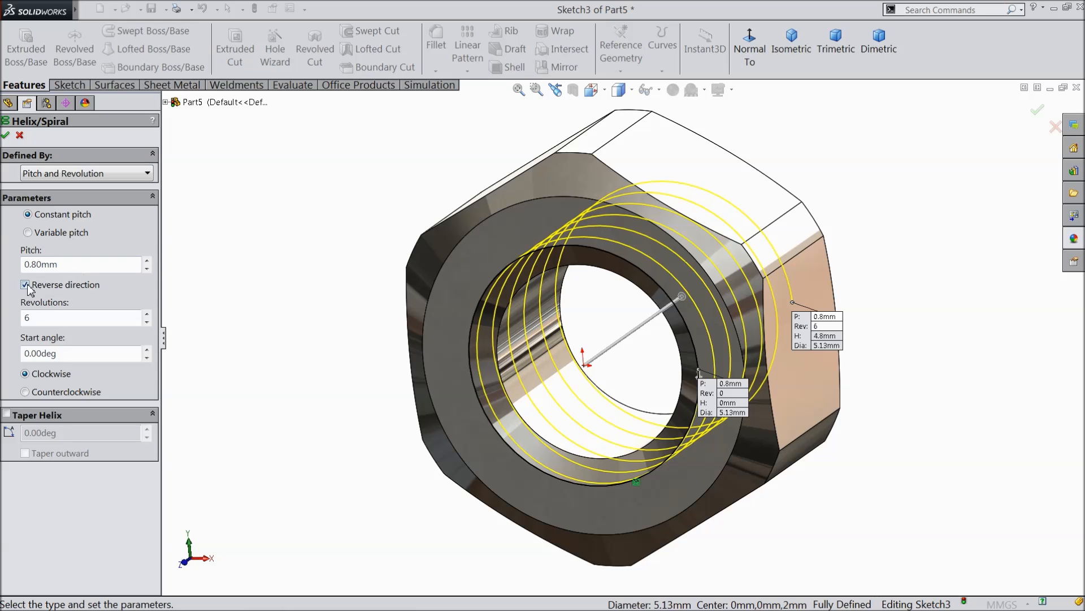
pyautogui.click(25, 286)
pyautogui.click(25, 285)
pyautogui.click(56, 356)
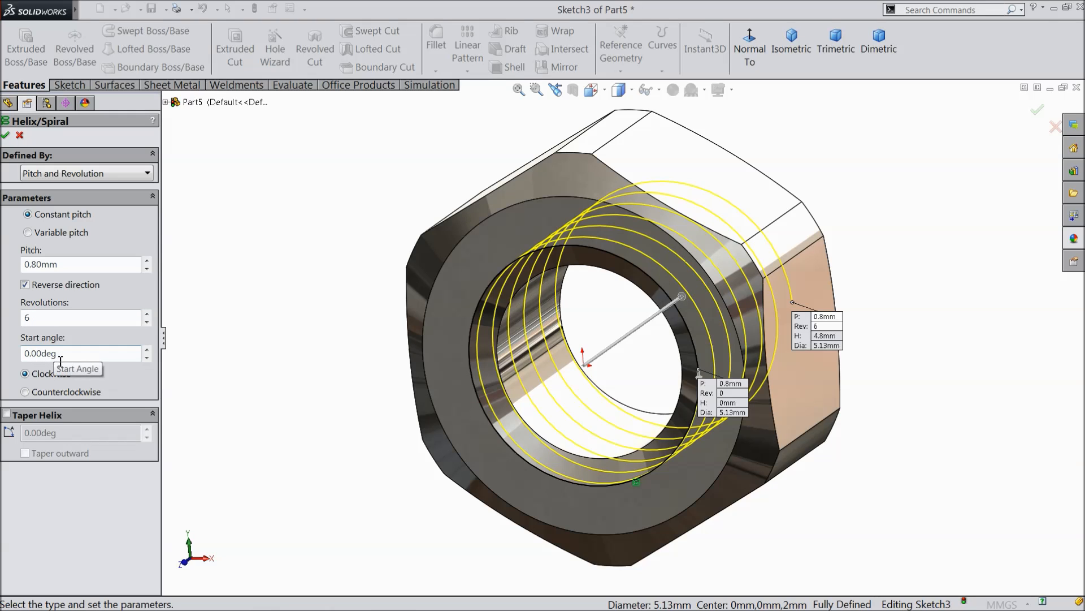
pyautogui.click(6, 136)
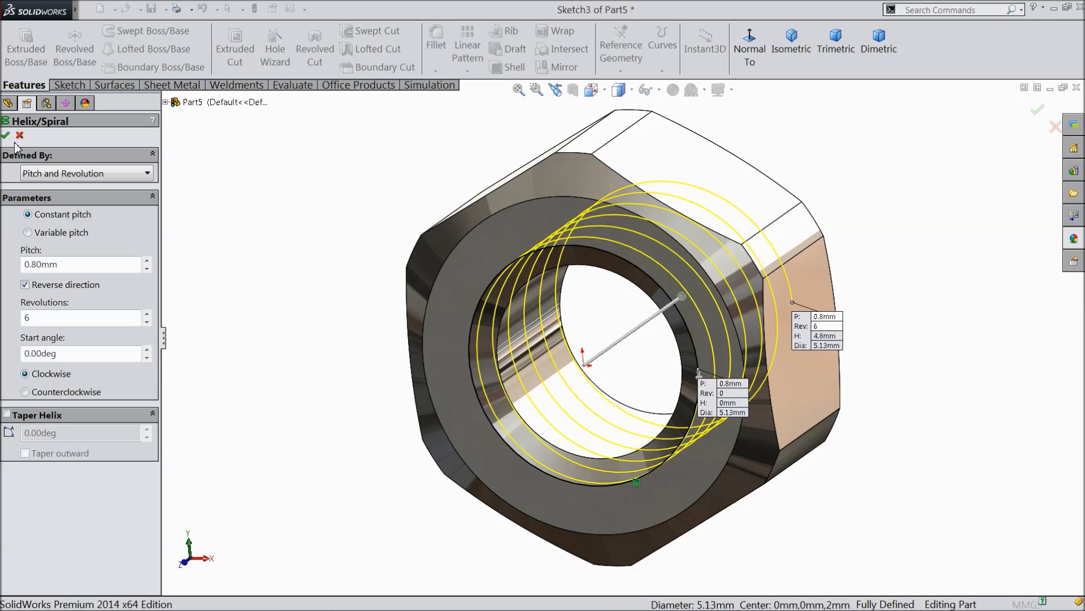
pyautogui.click(374, 329)
# Examine the helix from several sides to check how its turns run through the nut's hole
pyautogui.moveTo(376, 327)
pyautogui.mouseDown(button='middle')
pyautogui.moveTo(369, 354)
pyautogui.moveTo(375, 344)
pyautogui.mouseUp(button='middle')
pyautogui.scroll(2, 377, 343)
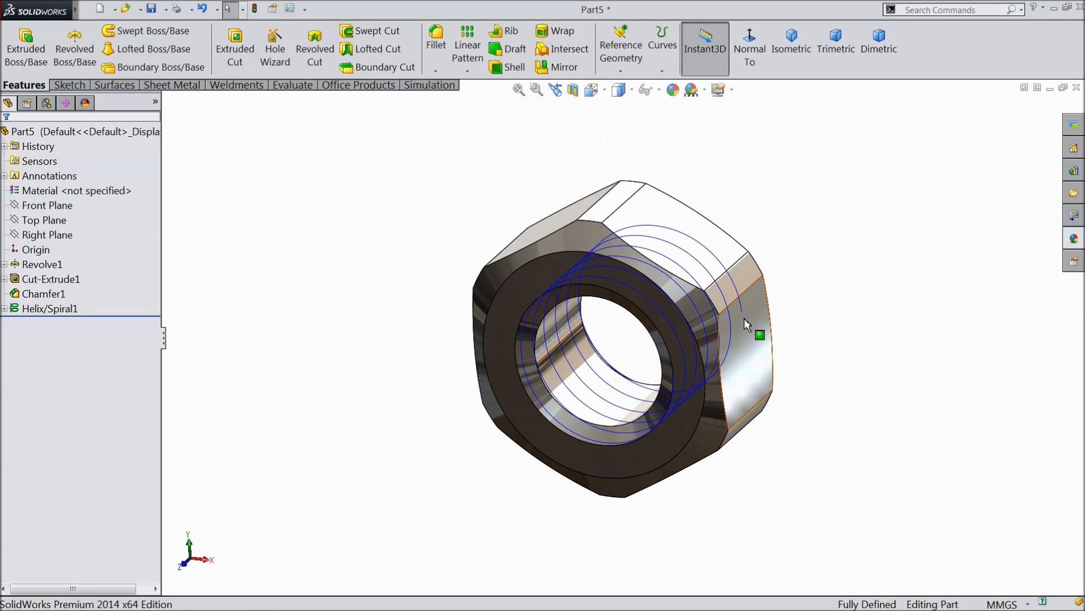
pyautogui.click(67, 279)
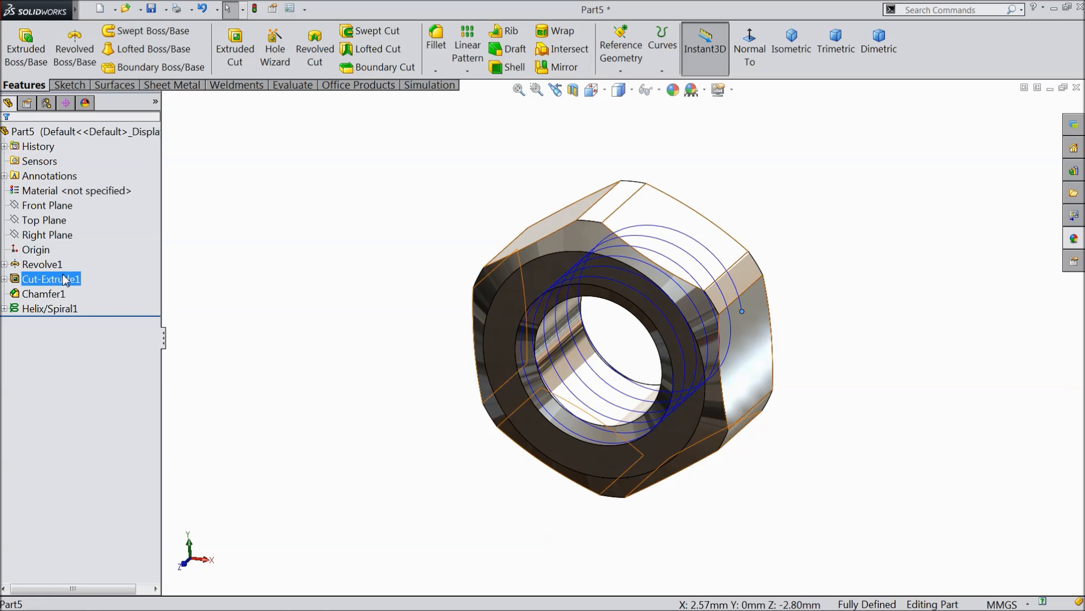
pyautogui.moveTo(207, 368); pyautogui.dragTo(176, 374, button='middle')
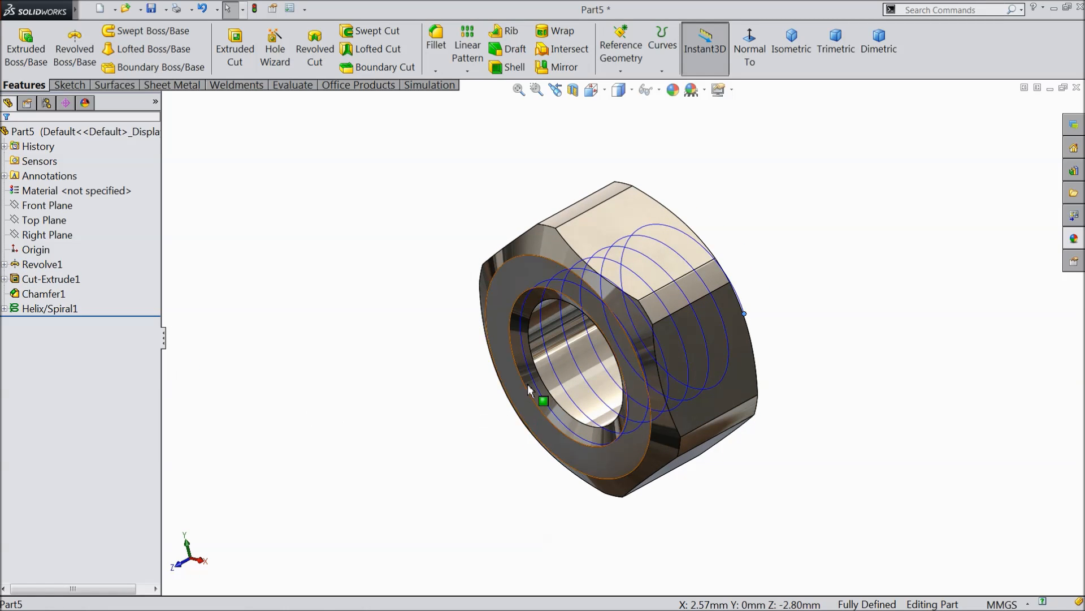
pyautogui.click(524, 353)
pyautogui.moveTo(462, 402); pyautogui.dragTo(676, 405, button='middle')
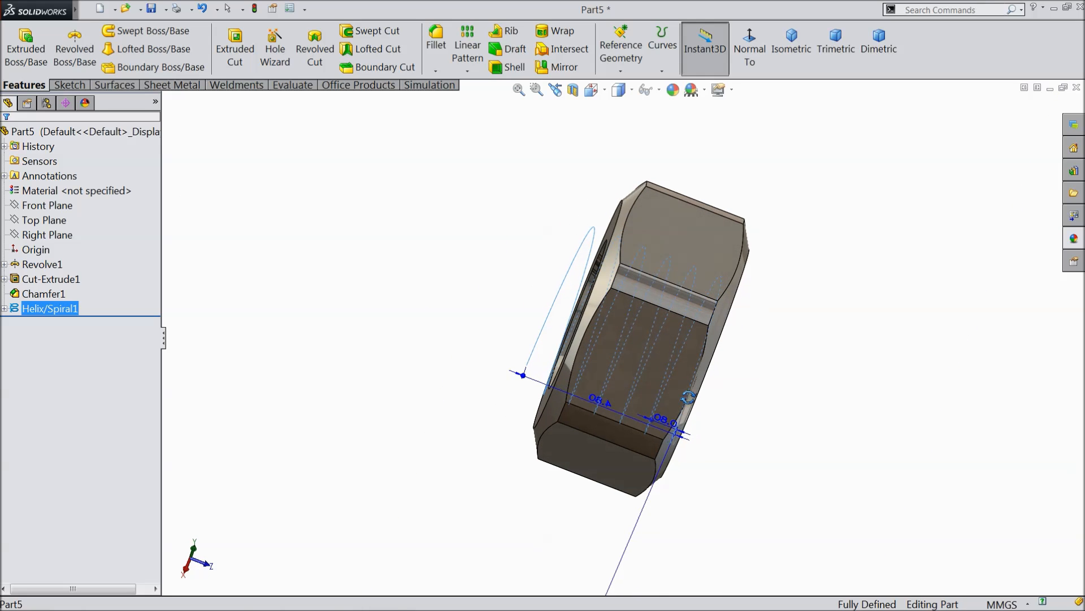
pyautogui.moveTo(342, 294); pyautogui.dragTo(364, 383, button='middle')
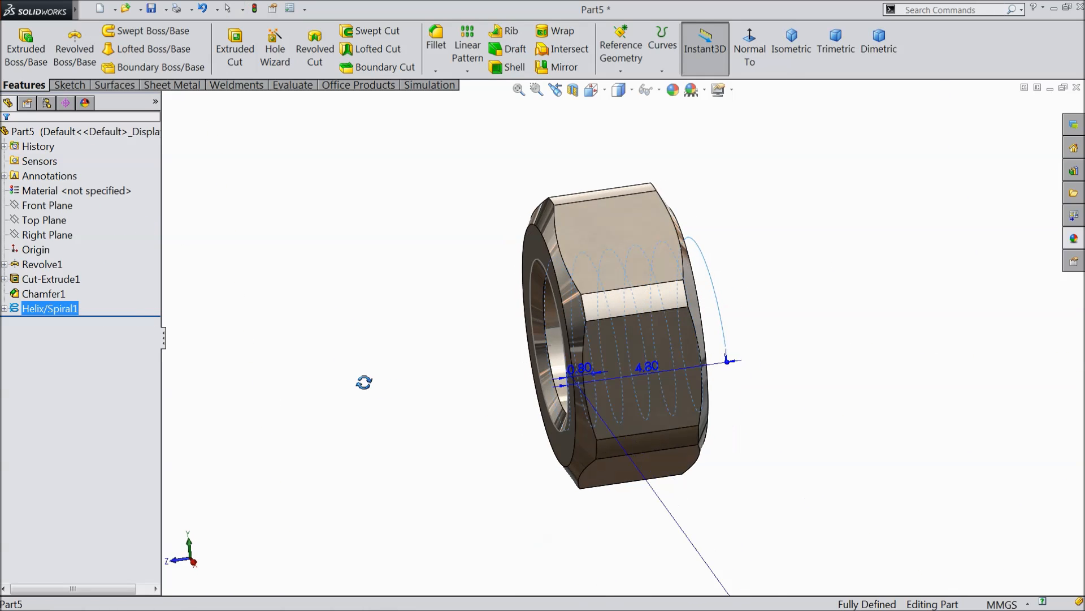
pyautogui.click(438, 390)
pyautogui.scroll(-2, 459, 383)
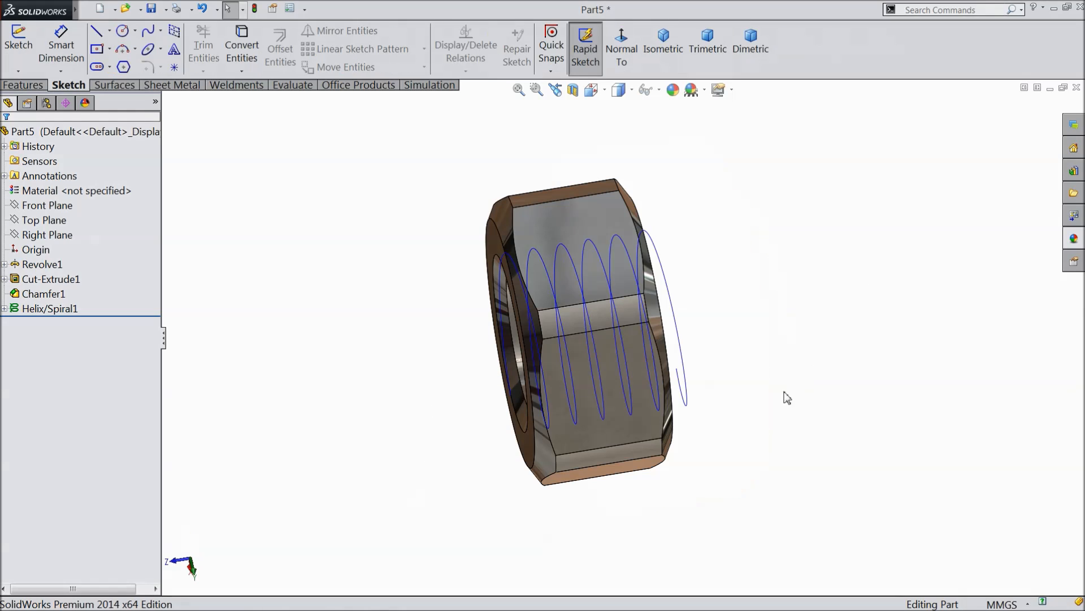
# Start a sketch on the Top Plane and draw a closed triangle with a vertical side and slanted sides about 1.24 mm long near the helix start
pyautogui.click(45, 221)
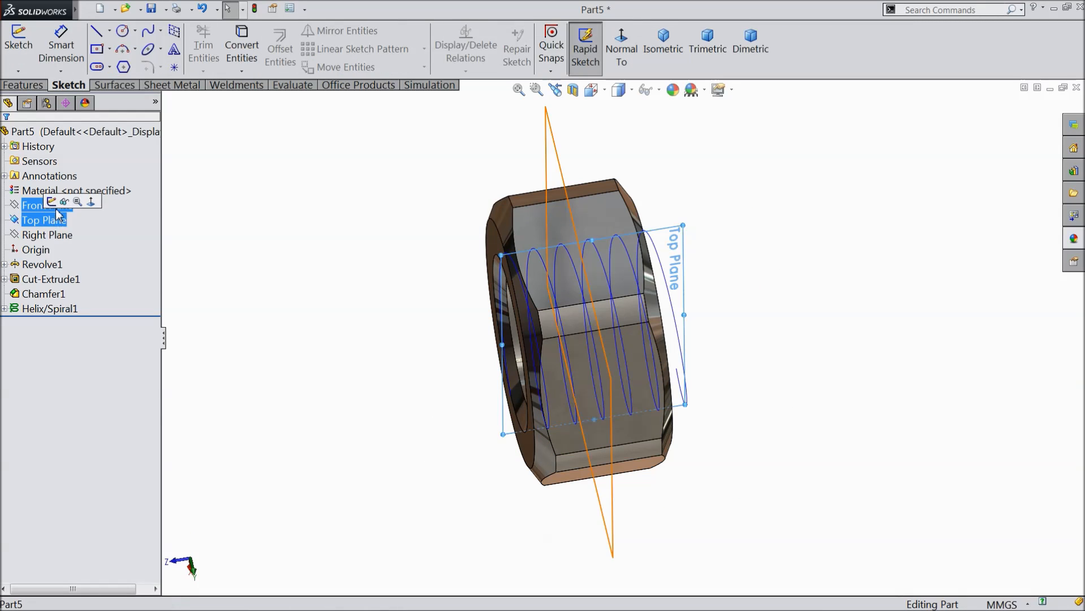
pyautogui.click(56, 204)
pyautogui.click(626, 60)
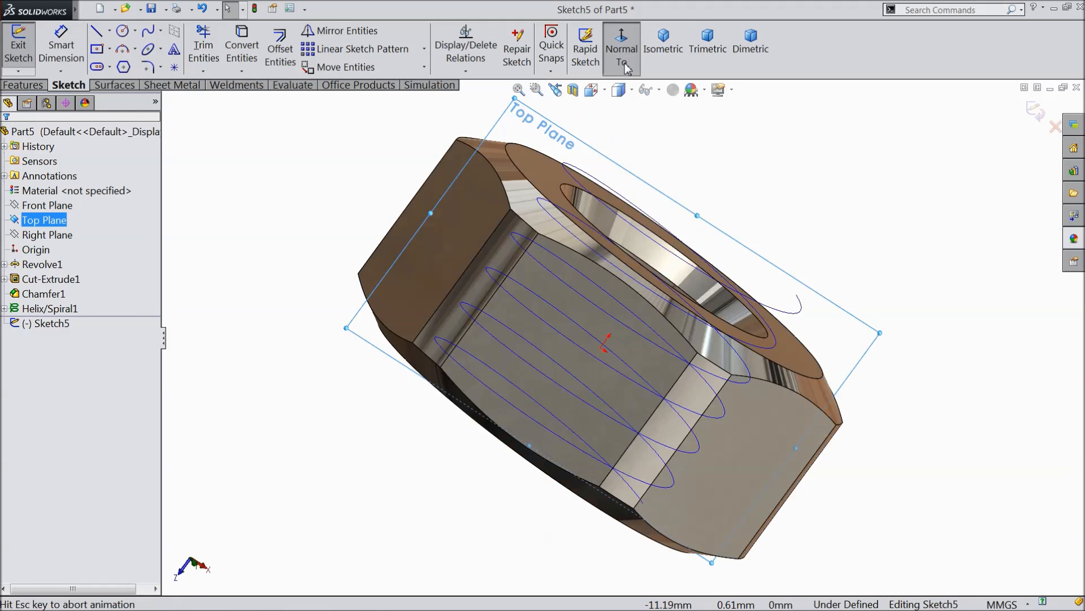
pyautogui.scroll(-2, 779, 446)
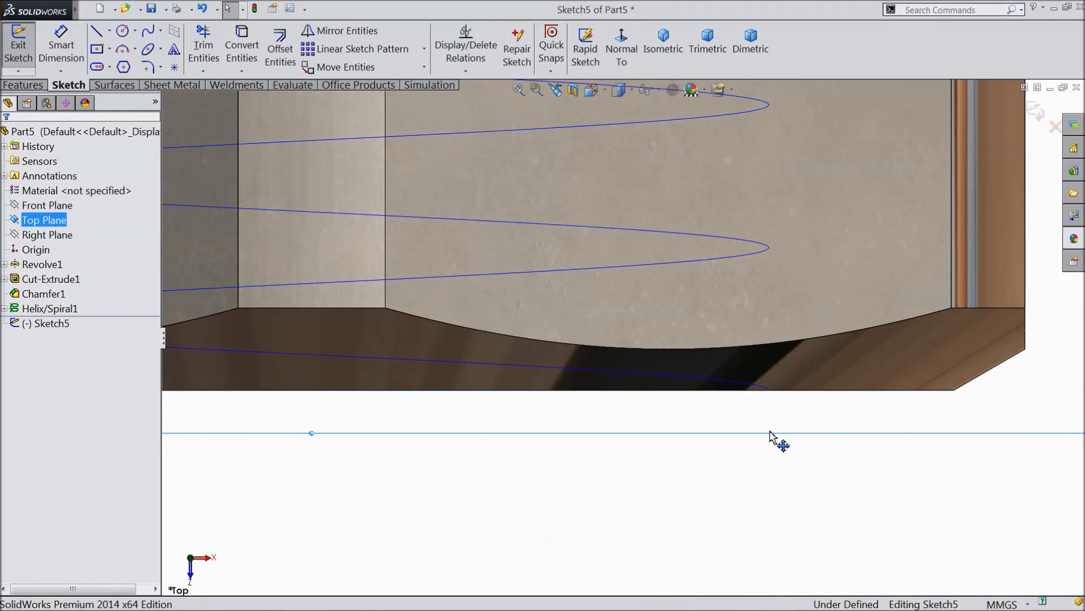
pyautogui.click(96, 35)
pyautogui.click(743, 420)
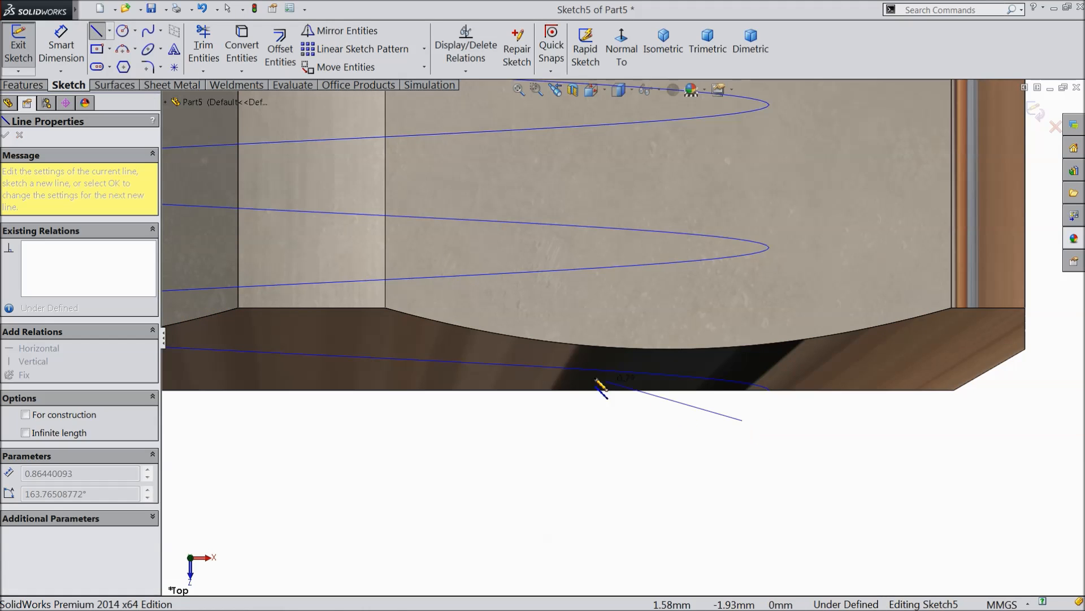
pyautogui.click(537, 346)
pyautogui.click(537, 501)
pyautogui.click(743, 420)
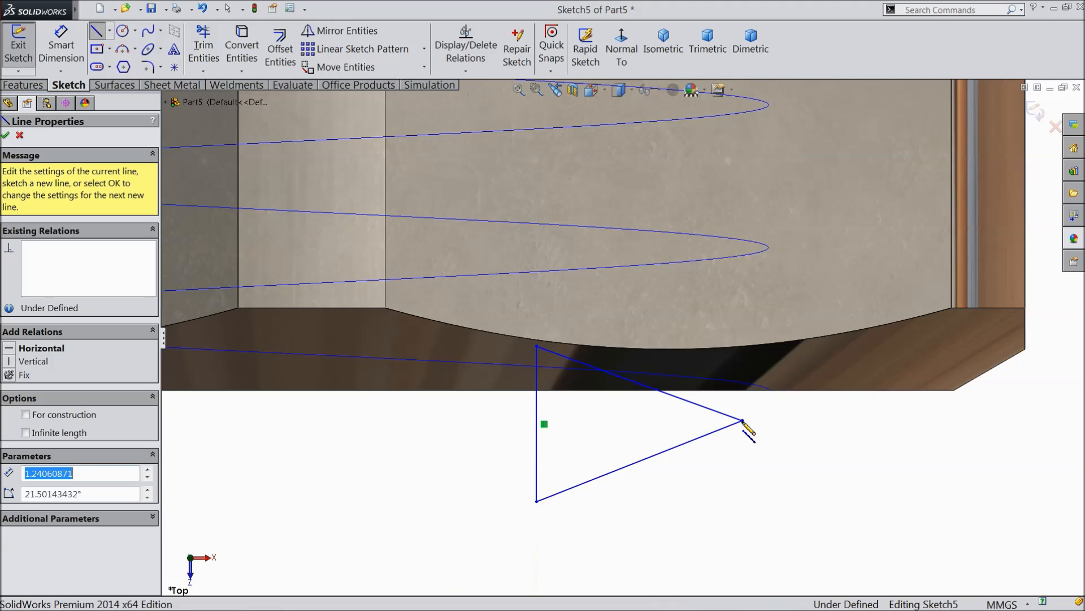
# Draw a centerline from the triangle's apex to the midpoint of its vertical side and make it horizontal
pyautogui.click(110, 30)
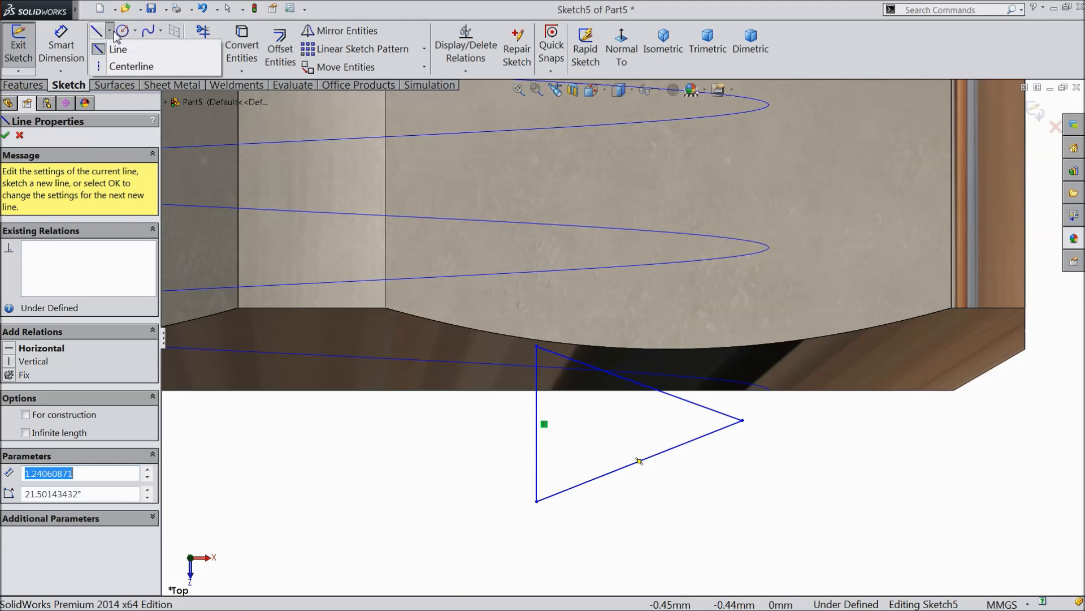
pyautogui.click(121, 67)
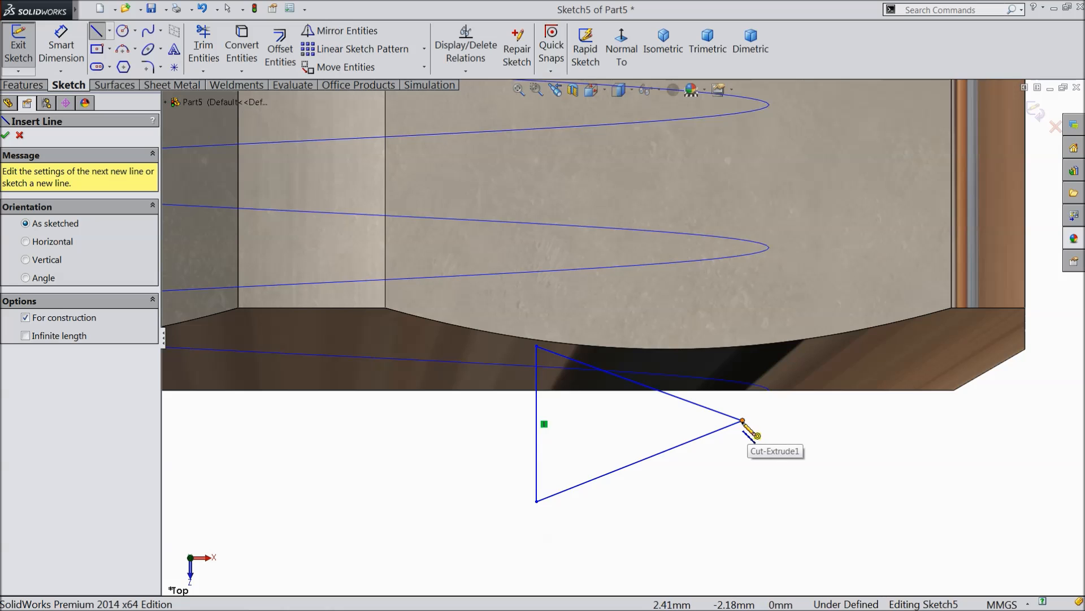
pyautogui.click(743, 420)
pyautogui.click(536, 423)
pyautogui.rightClick(488, 438)
pyautogui.click(511, 111)
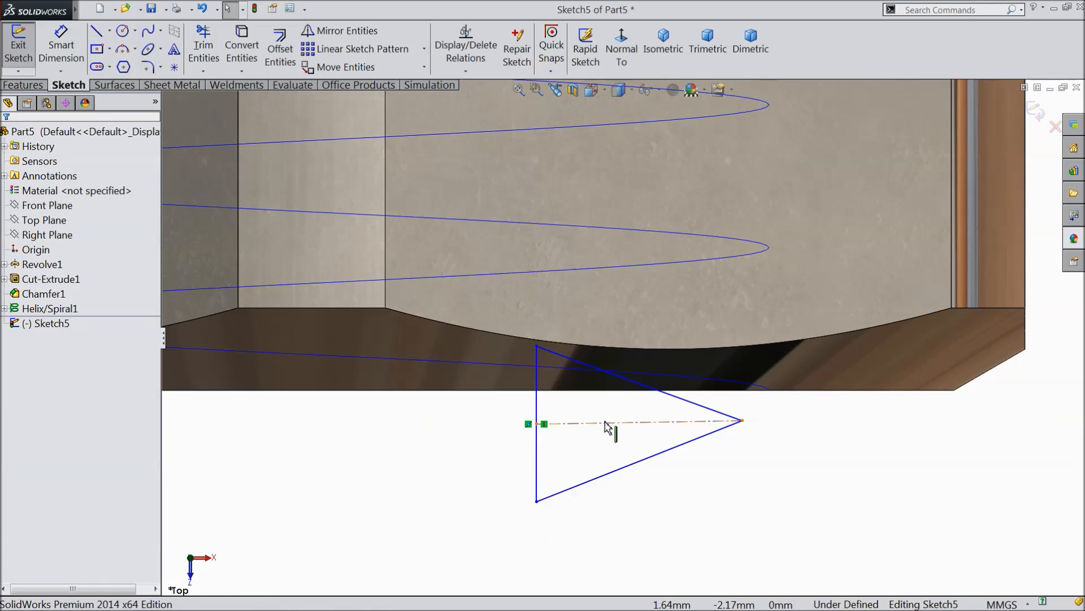
pyautogui.click(608, 425)
pyautogui.click(642, 377)
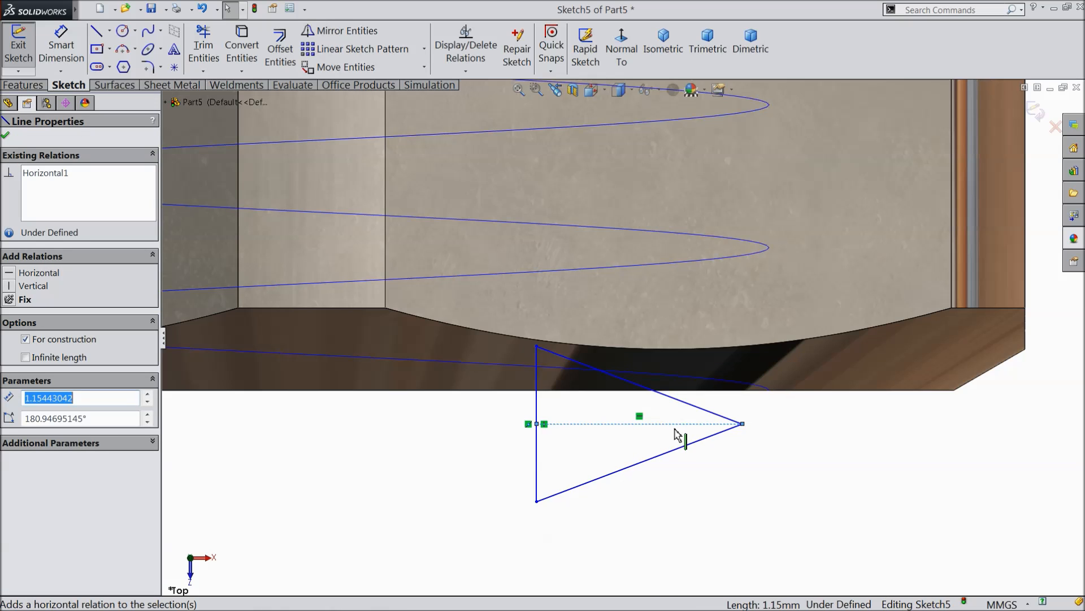
# Dimension the angle between the triangle's two slanted sides as 60 degrees
pyautogui.click(62, 48)
pyautogui.scroll(2, 641, 344)
pyautogui.scroll(-4, 658, 427)
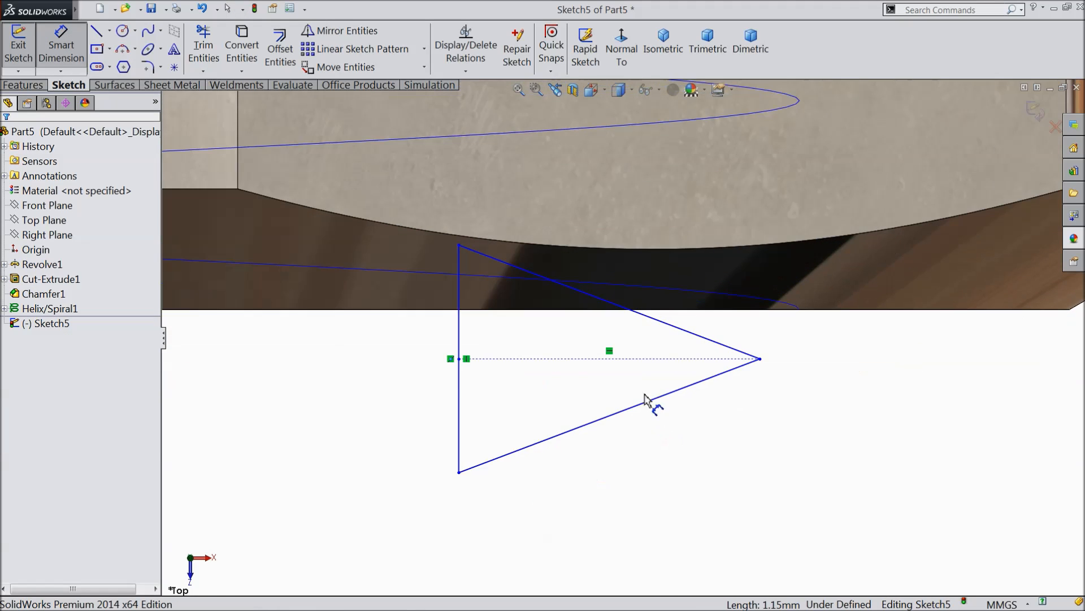
pyautogui.click(665, 325)
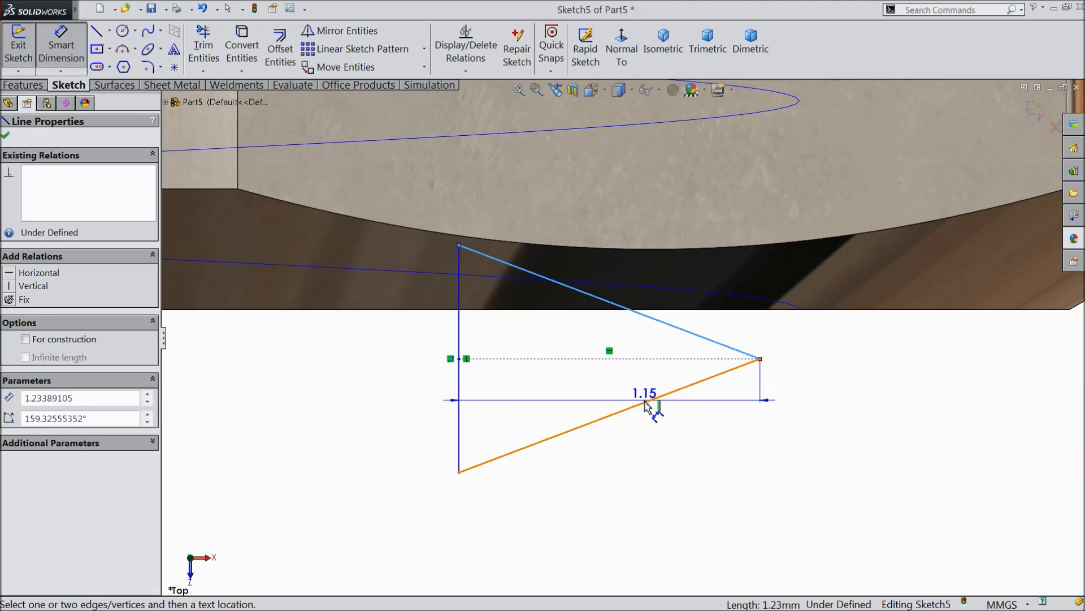
pyautogui.click(650, 400)
pyautogui.click(376, 368)
pyautogui.write('60')
pyautogui.click(300, 344)
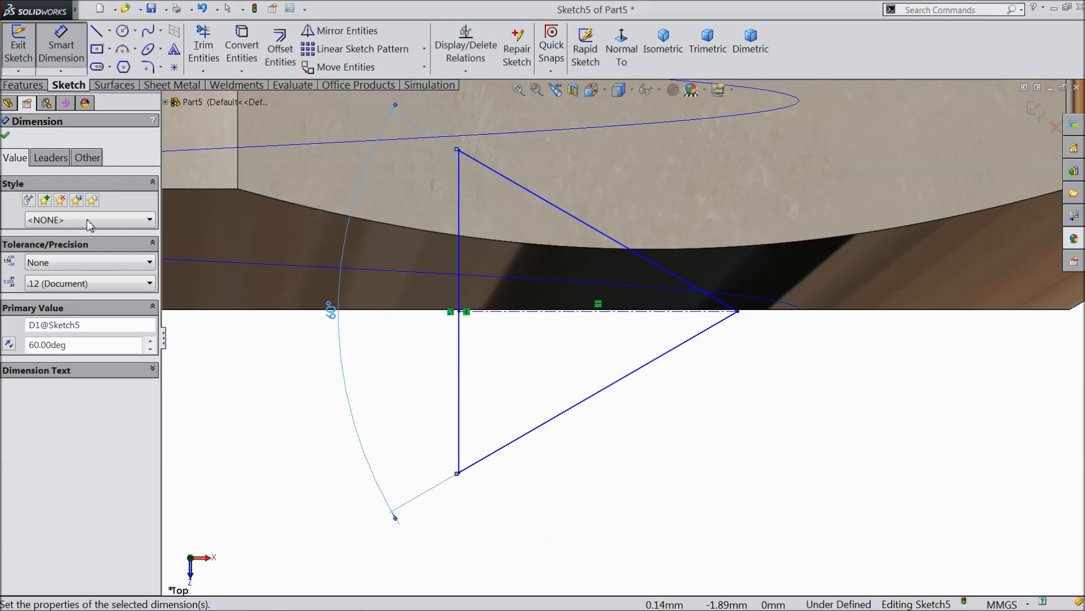
pyautogui.click(6, 137)
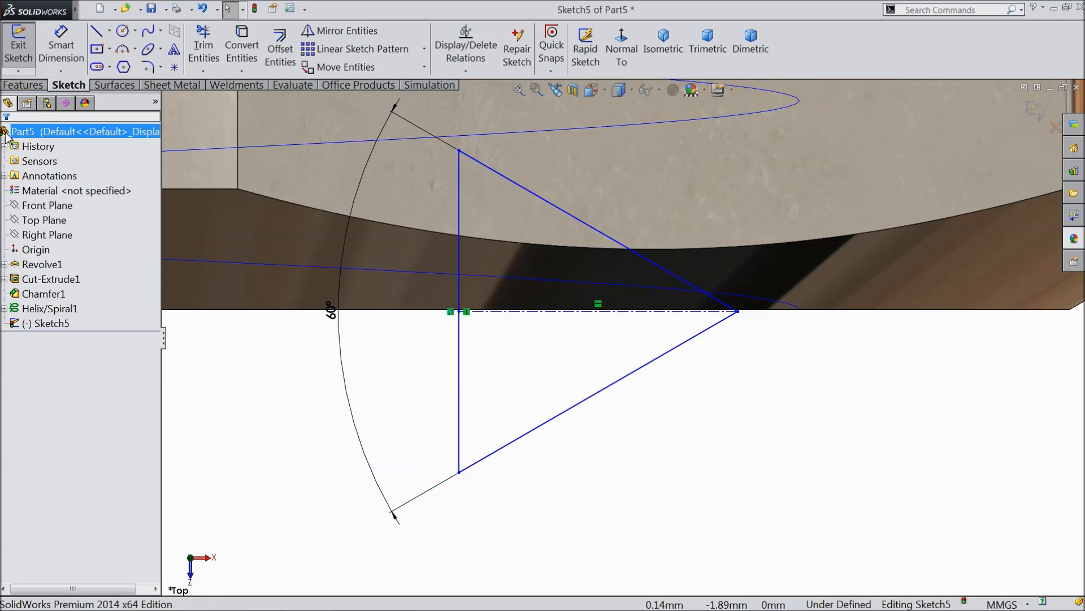
# Make the triangle's two slanted sides symmetric about the horizontal centerline
pyautogui.click(588, 229)
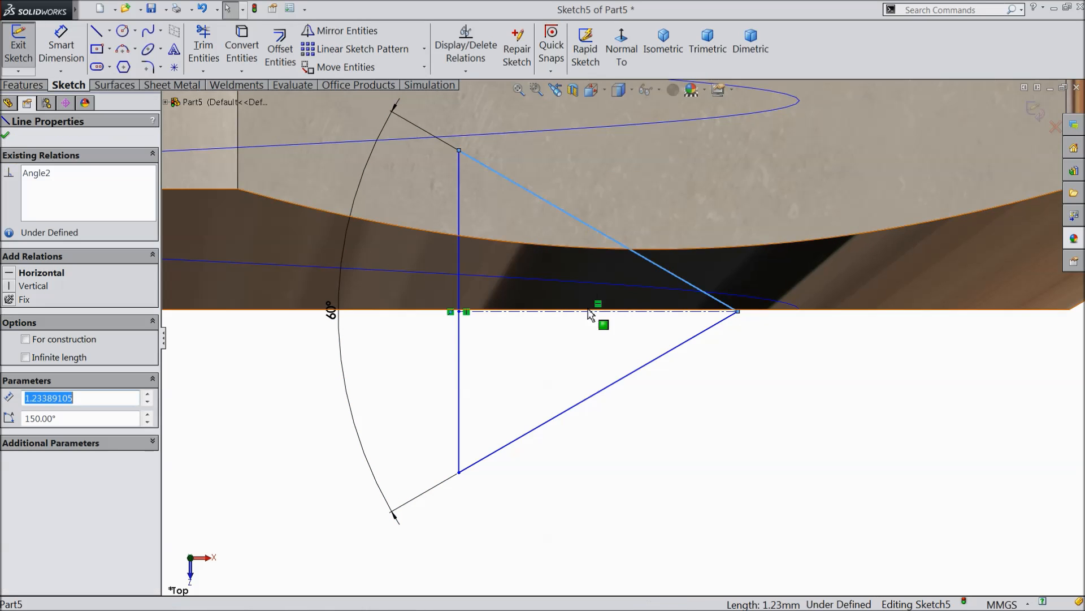
pyautogui.keyDown('ctrl'); pyautogui.click(601, 398); pyautogui.keyUp('ctrl')
pyautogui.keyDown('ctrl'); pyautogui.click(577, 315); pyautogui.keyUp('ctrl')
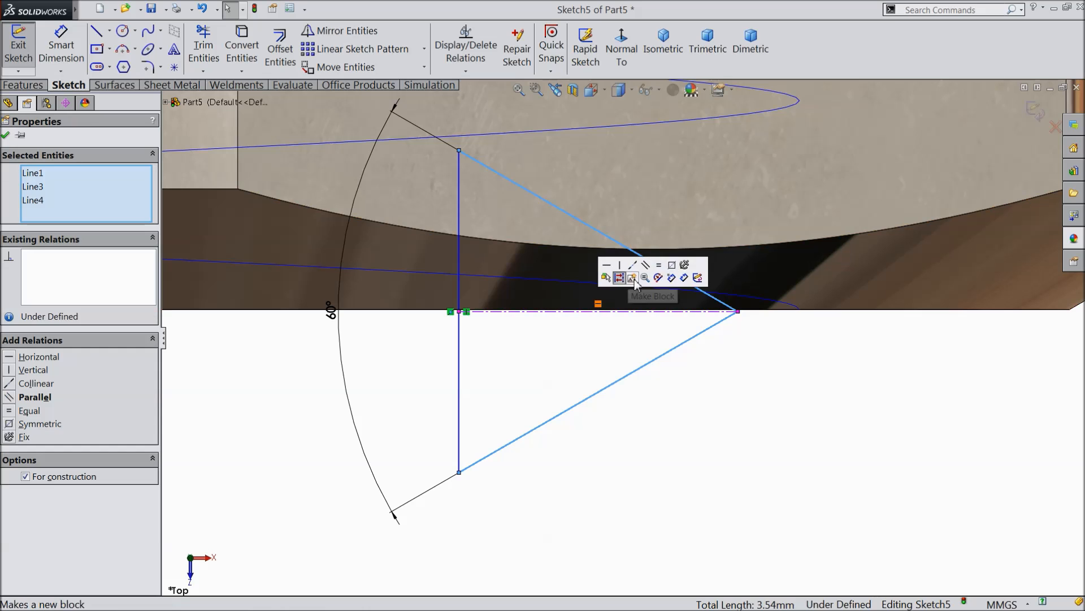
pyautogui.click(672, 276)
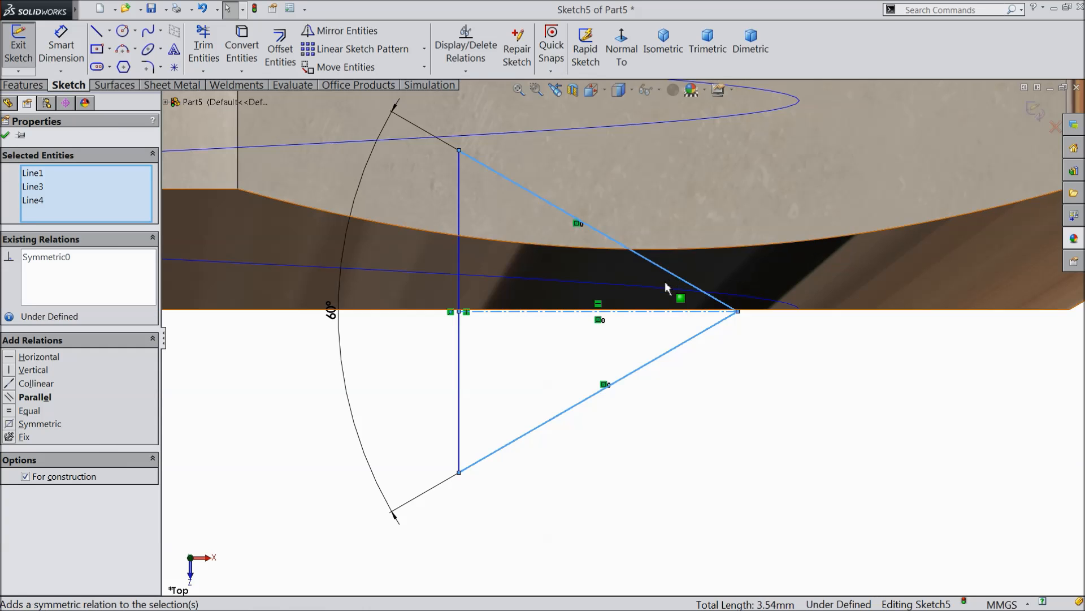
# Dimension the distance from the triangle's vertical side to its apex as 0.6 mm
pyautogui.click(61, 45)
pyautogui.click(459, 364)
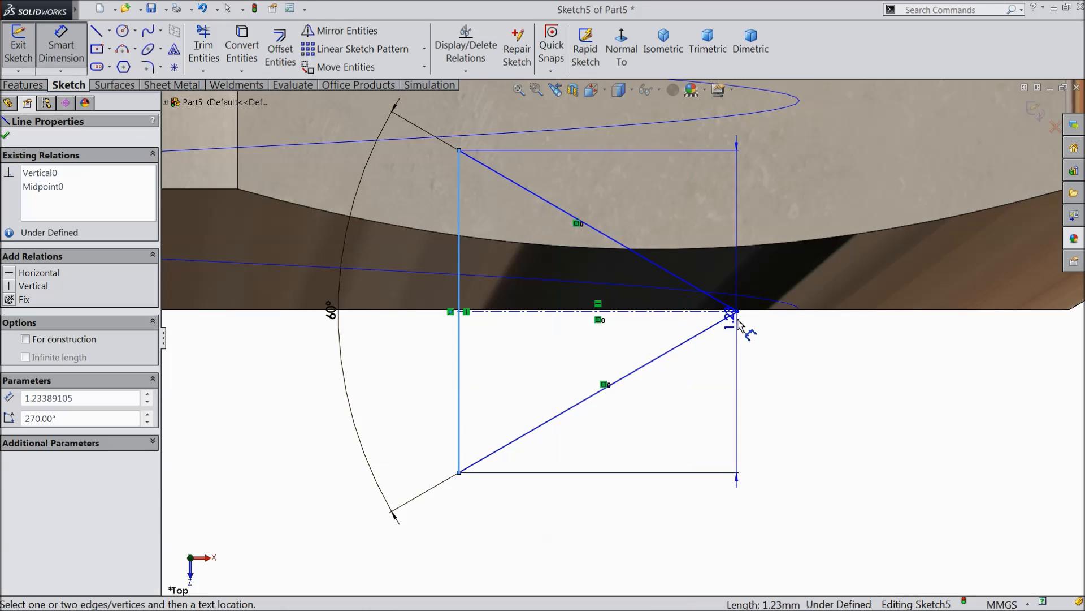
pyautogui.click(738, 311)
pyautogui.click(632, 511)
pyautogui.write('0.6')
pyautogui.click(557, 496)
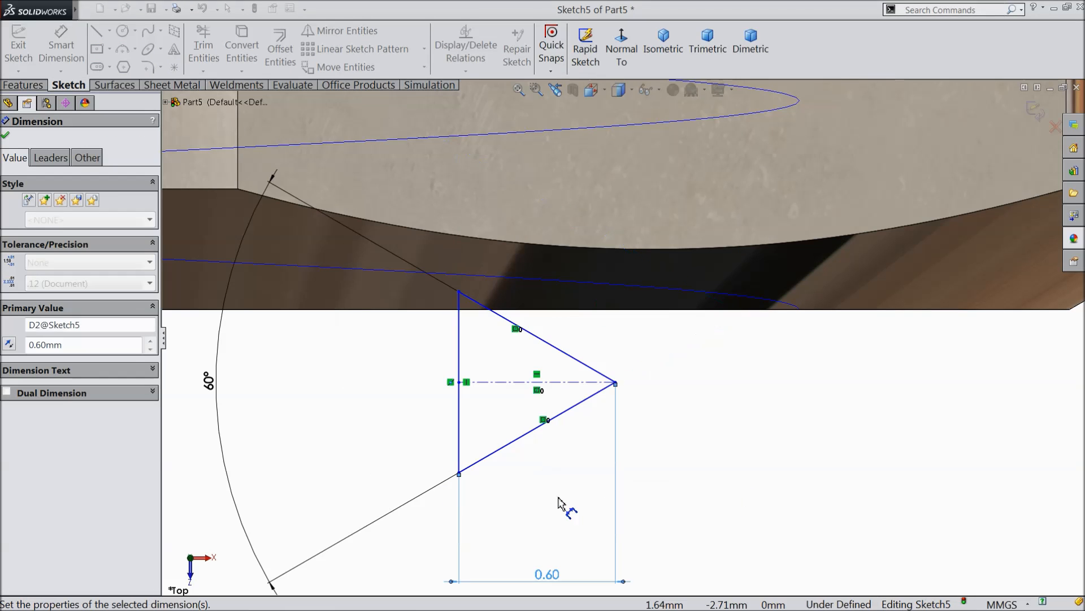
pyautogui.click(6, 137)
# Add a Pierce relation between the triangle's apex and the helix, and exit the thread profile sketch
pyautogui.click(617, 370)
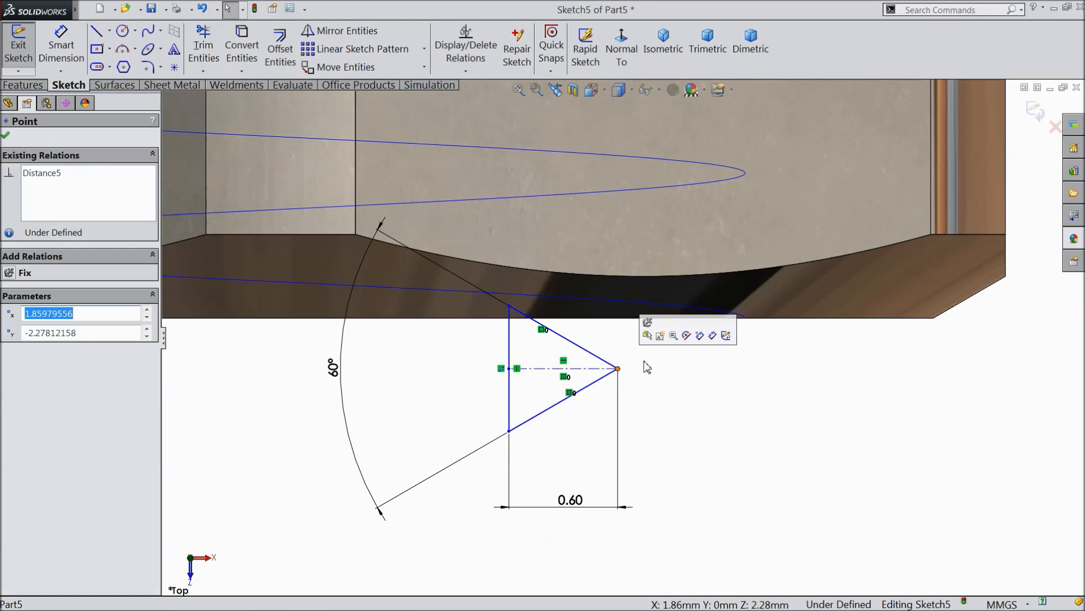
pyautogui.keyDown('ctrl'); pyautogui.click(639, 302); pyautogui.keyUp('ctrl')
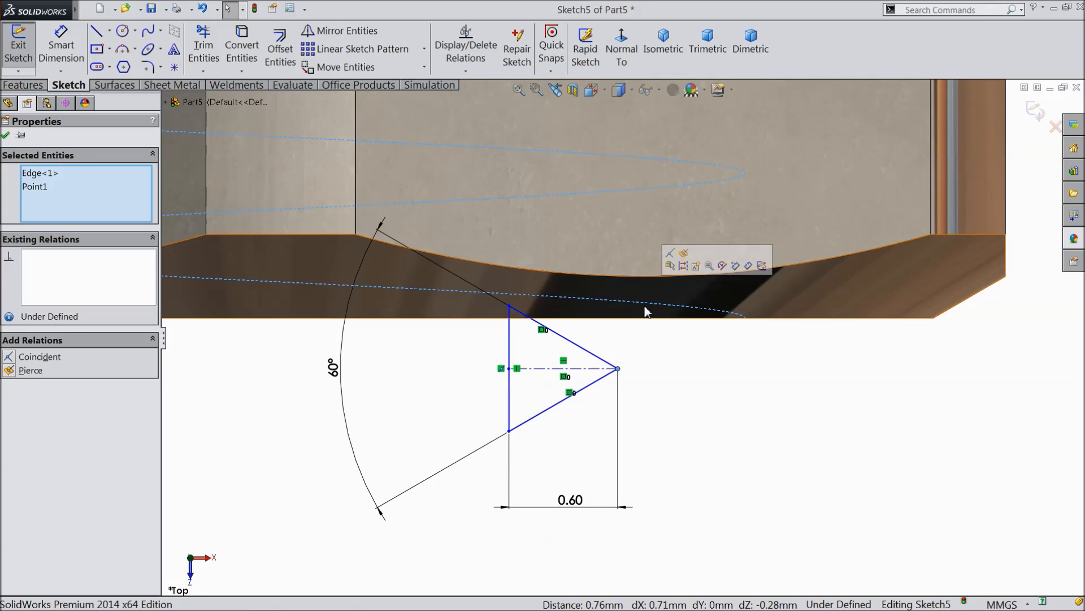
pyautogui.click(684, 259)
pyautogui.scroll(2, 695, 330)
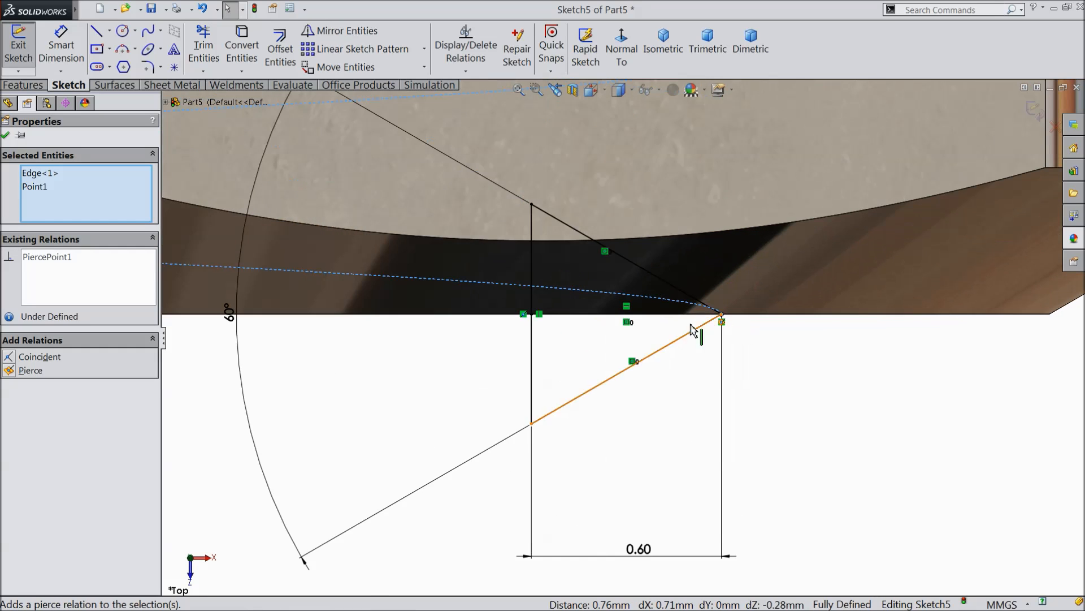
pyautogui.scroll(-6, 627, 336)
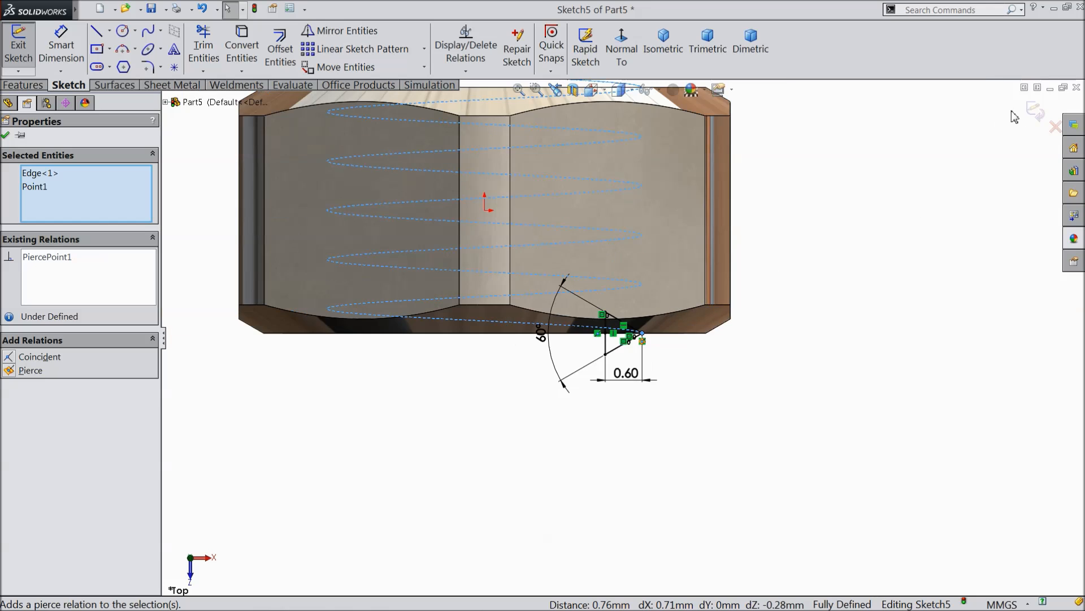
pyautogui.click(1035, 110)
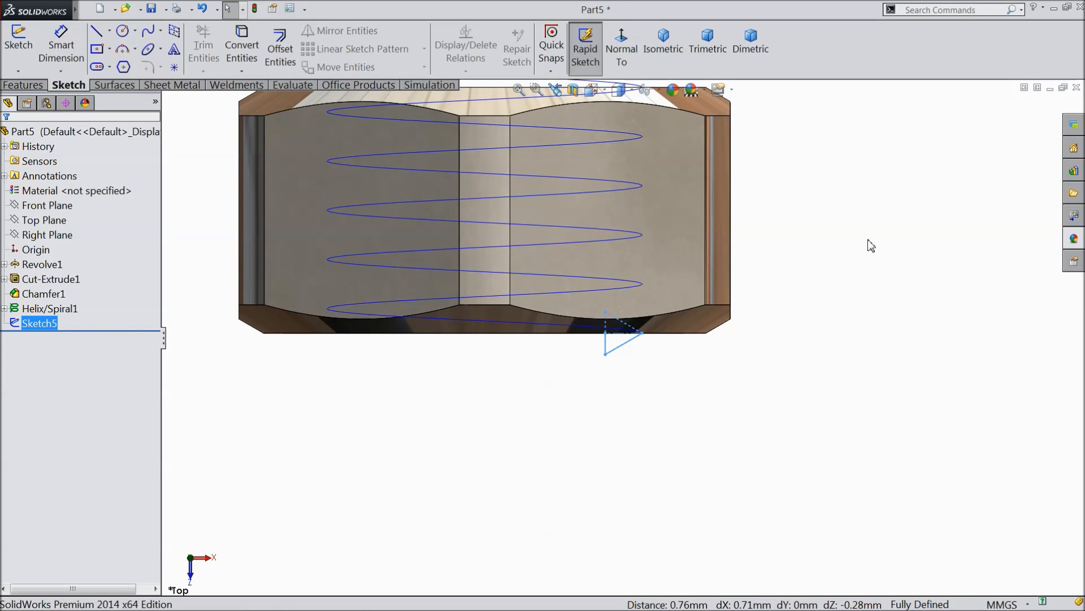
pyautogui.scroll(-4, 871, 246)
pyautogui.moveTo(819, 301); pyautogui.dragTo(775, 187, button='middle')
pyautogui.scroll(-3, 646, 247)
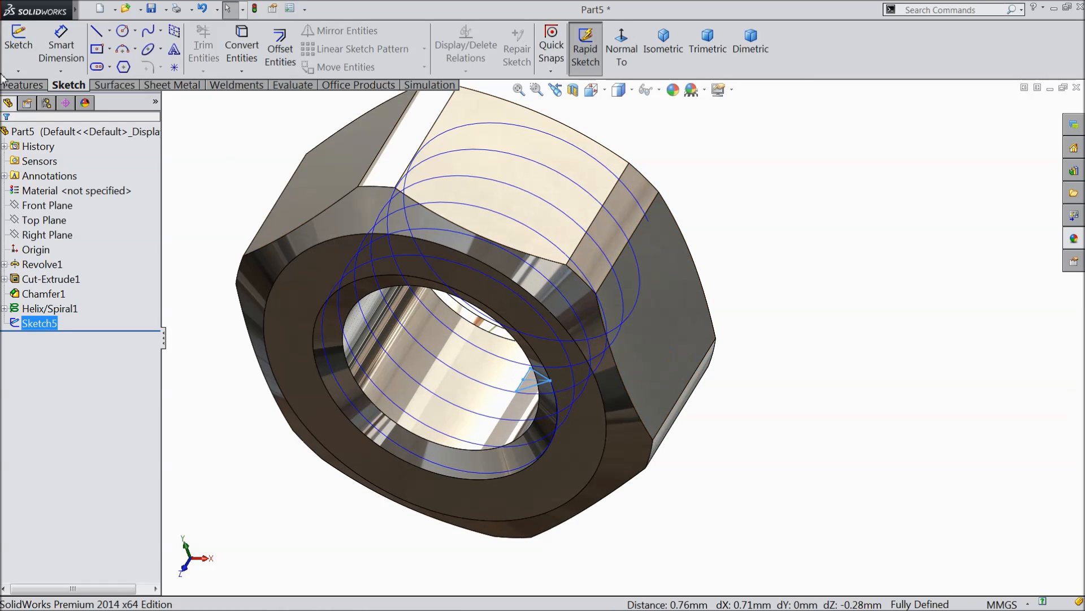
# Cut the nut's internal thread with a Swept Cut, using the triangular sketch as profile and the helix as path
pyautogui.click(13, 86)
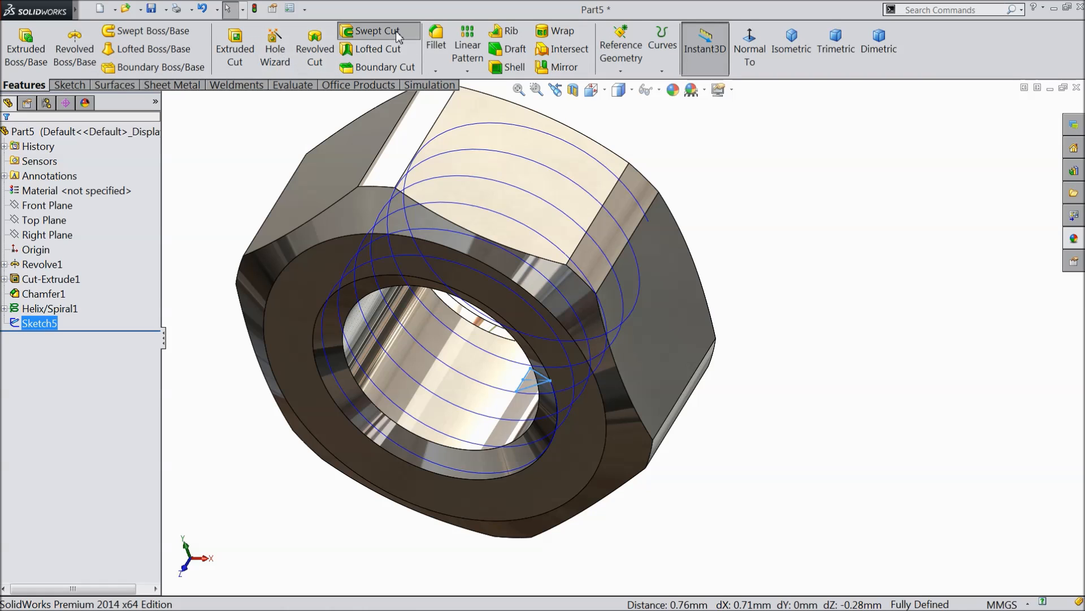
pyautogui.click(371, 30)
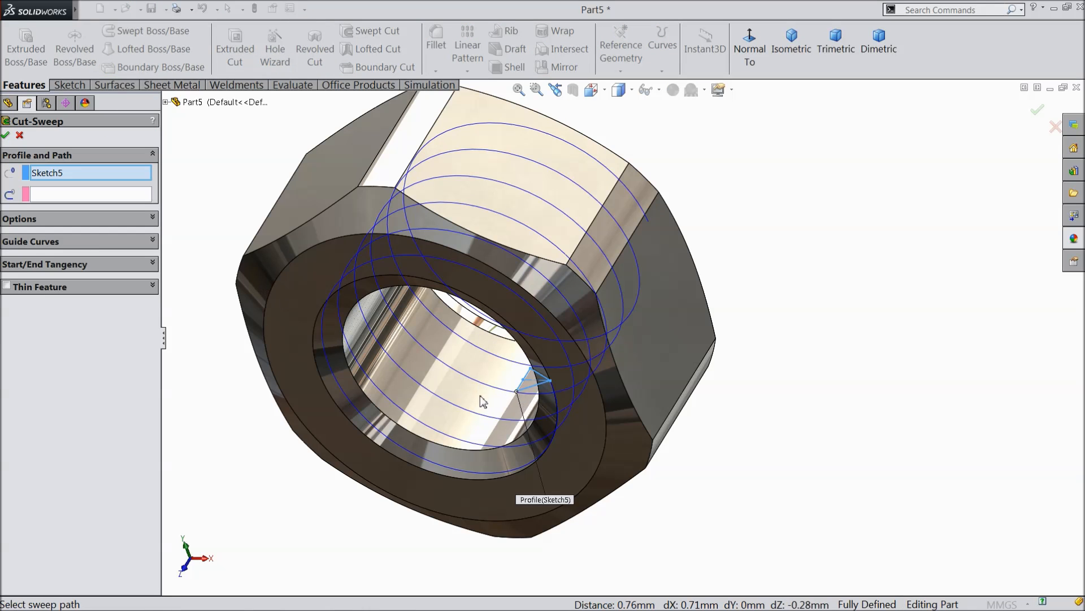
pyautogui.click(57, 198)
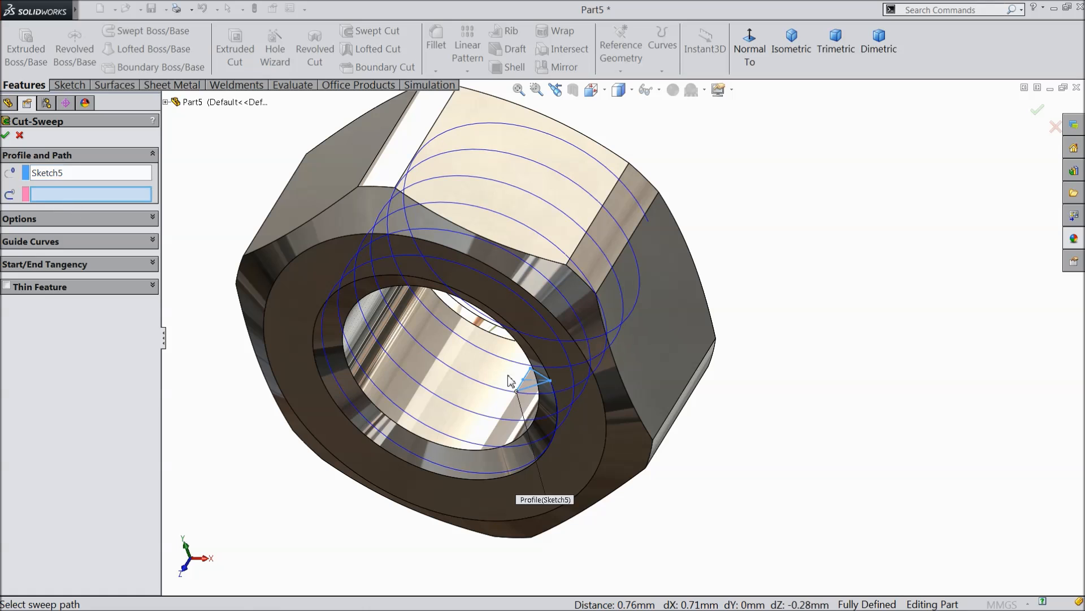
pyautogui.click(574, 385)
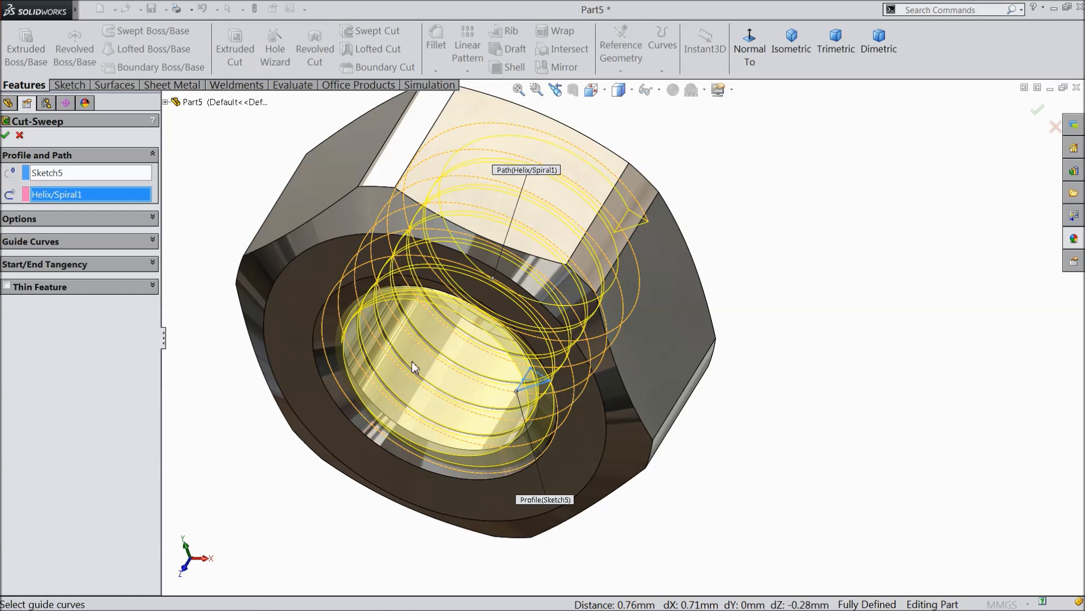
pyautogui.click(5, 134)
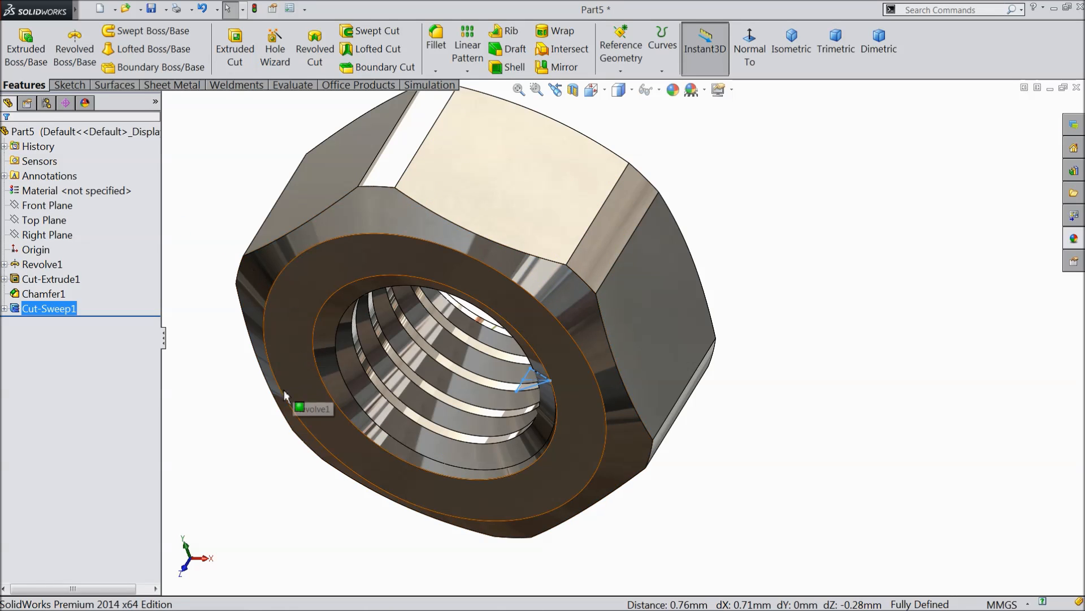
# Fillet the two helical edges of the nut's thread groove with a constant 0.05 mm radius
pyautogui.moveTo(247, 405); pyautogui.dragTo(239, 379, button='middle')
pyautogui.click(438, 68)
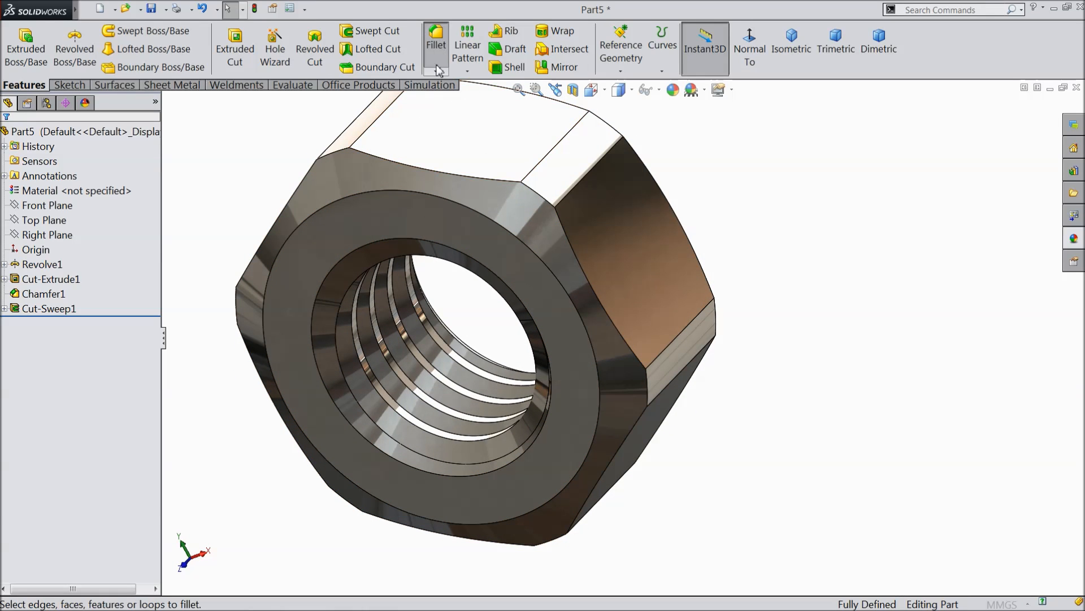
pyautogui.write('0.05')
pyautogui.scroll(-3, 869, 453)
pyautogui.scroll(5, 292, 369)
pyautogui.scroll(-3, 293, 368)
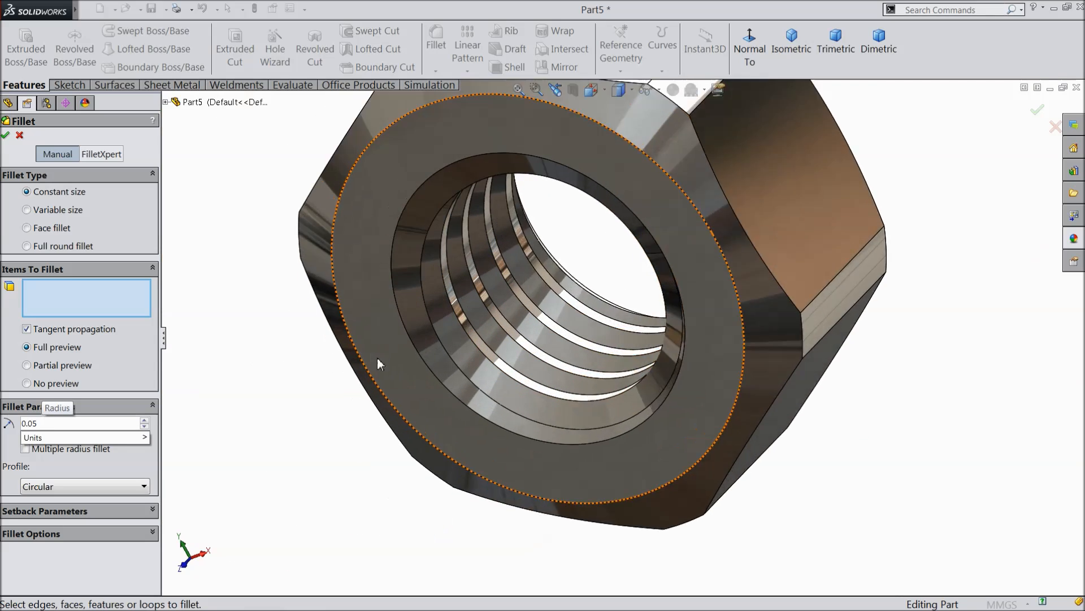
pyautogui.scroll(-5, 378, 364)
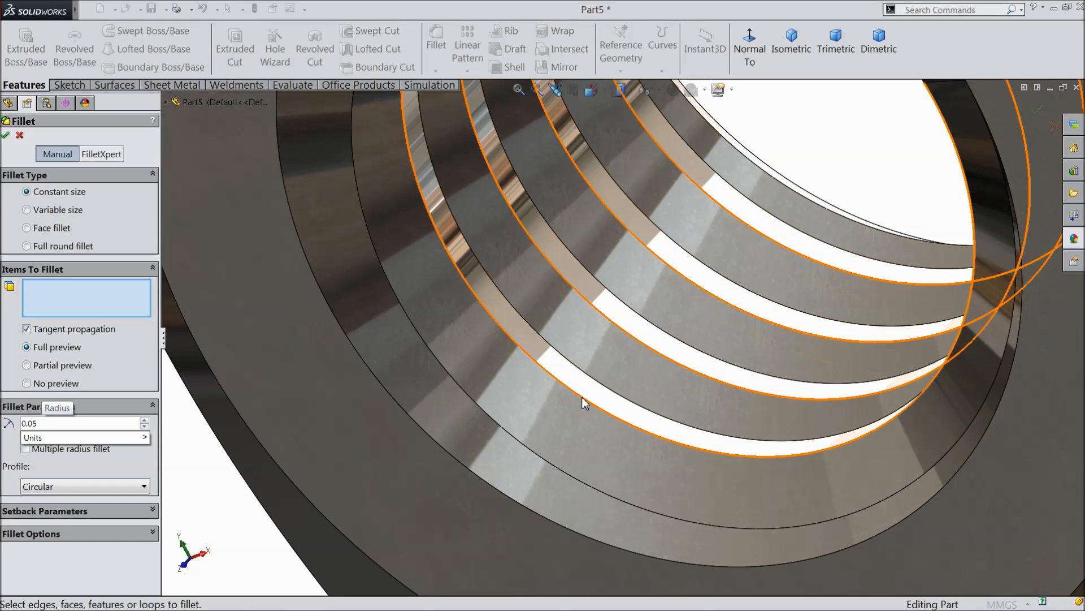
pyautogui.click(583, 402)
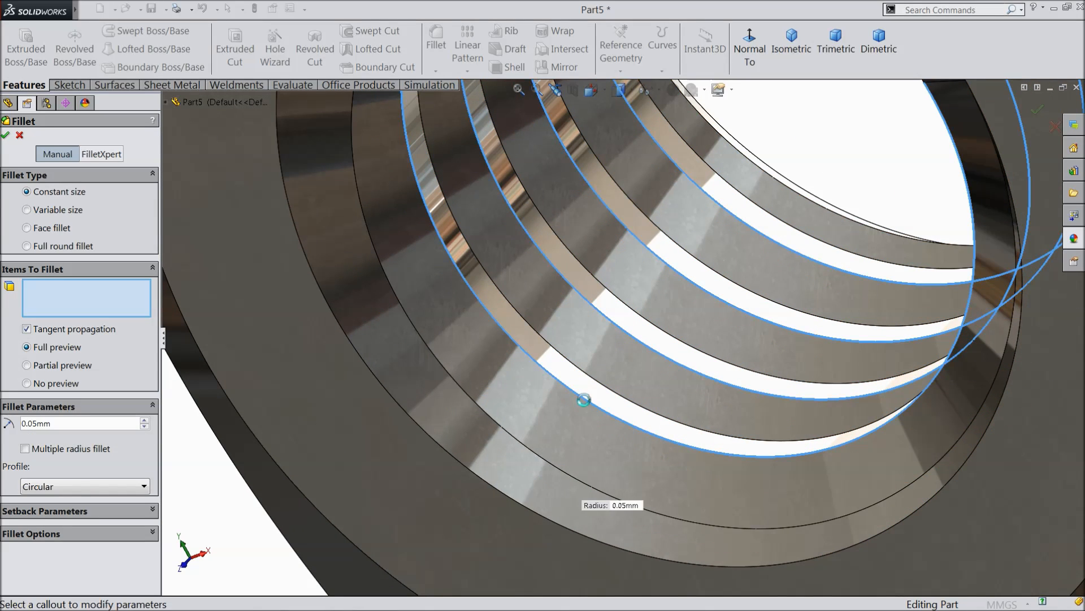
pyautogui.click(624, 400)
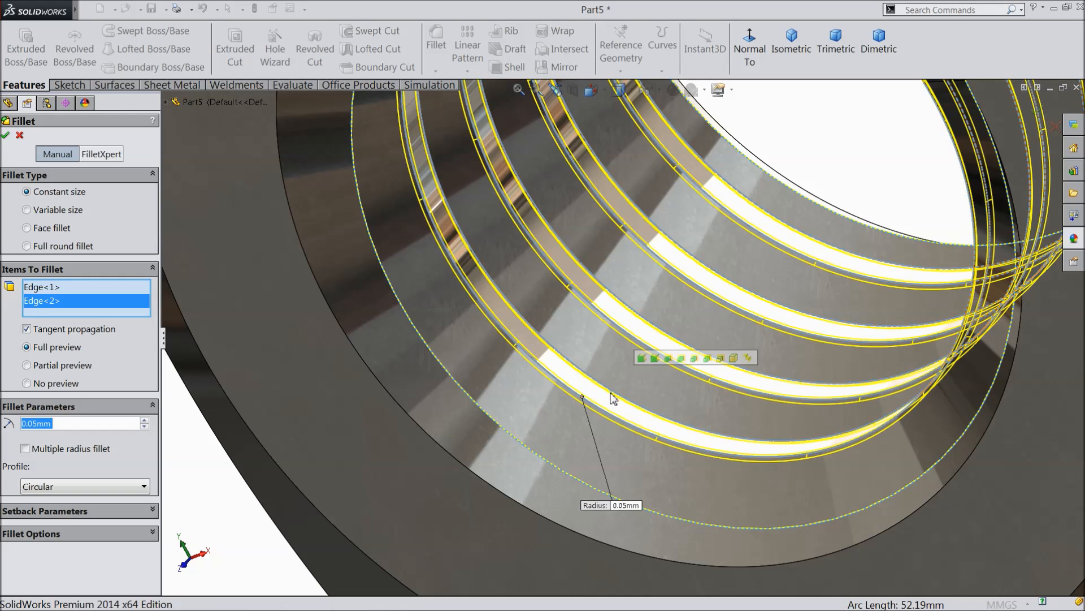
pyautogui.click(6, 136)
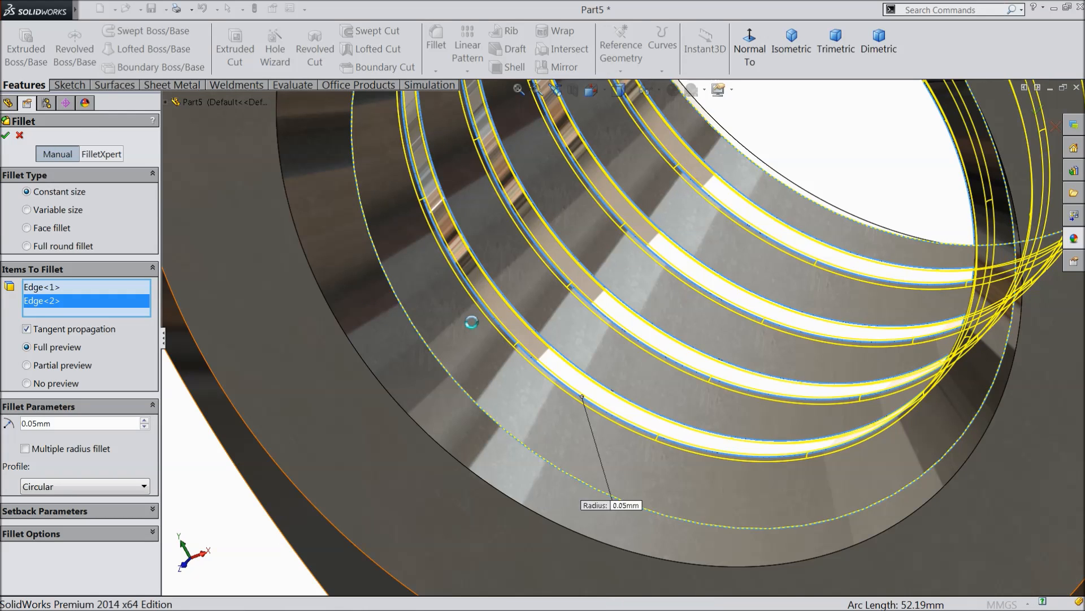
# Examine the nut's filleted internal thread and outer shape from several angles
pyautogui.scroll(5, 551, 338)
pyautogui.scroll(3, 550, 337)
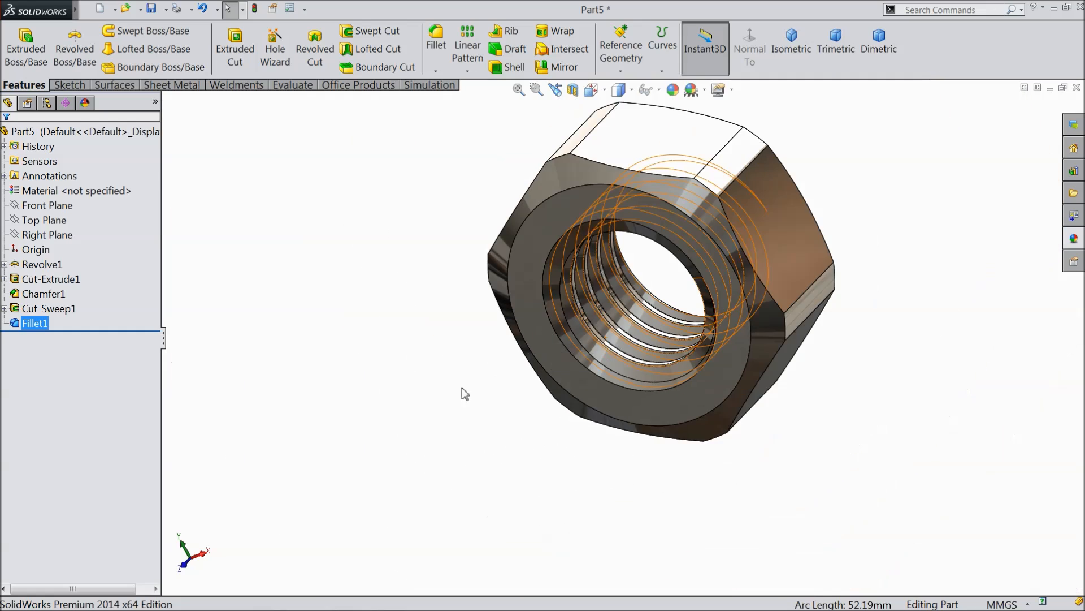
pyautogui.click(455, 375)
pyautogui.moveTo(456, 375)
pyautogui.mouseDown(button='middle')
pyautogui.moveTo(422, 322)
pyautogui.moveTo(274, 392)
pyautogui.moveTo(455, 373)
pyautogui.mouseUp(button='middle')
pyautogui.scroll(-2, 879, 187)
pyautogui.scroll(3, 877, 257)
pyautogui.moveTo(881, 263); pyautogui.dragTo(877, 218, button='middle')
pyautogui.scroll(-4, 588, 360)
pyautogui.scroll(3, 588, 360)
pyautogui.scroll(-3, 583, 347)
pyautogui.moveTo(583, 348); pyautogui.dragTo(575, 336, button='middle')
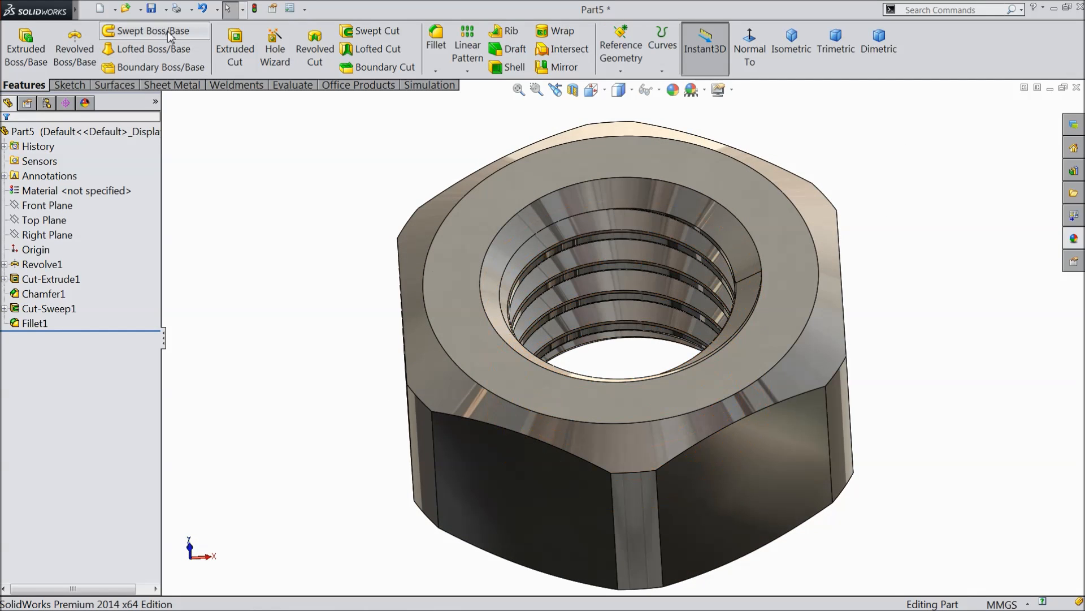
# Save the nut part as 4.Nut M5 in the Rope Clamp folder on the desktop
pyautogui.click(151, 8)
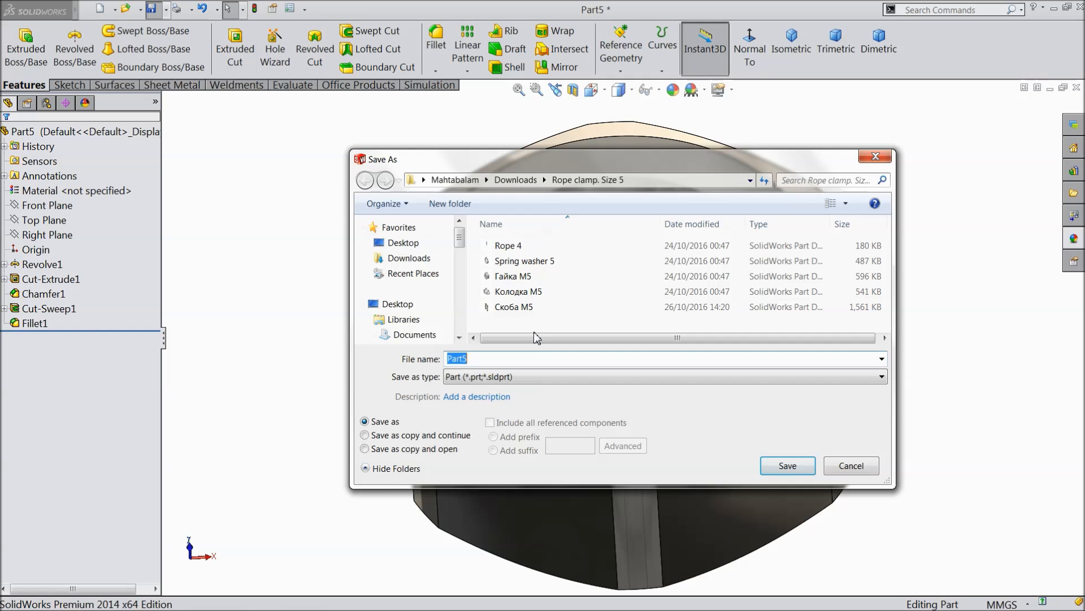
pyautogui.click(427, 243)
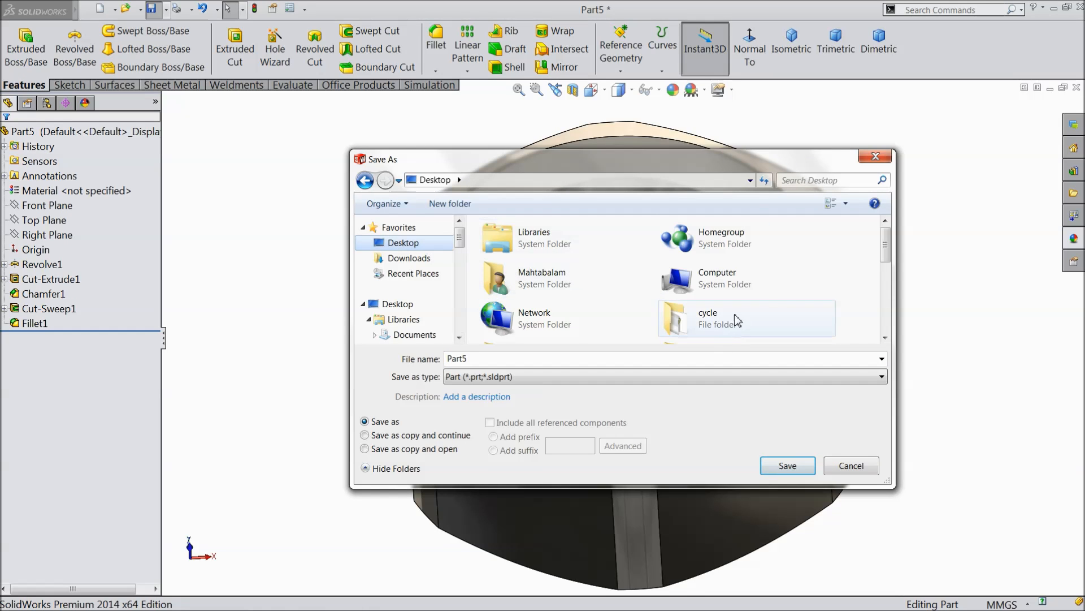
pyautogui.moveTo(890, 249); pyautogui.dragTo(891, 320)
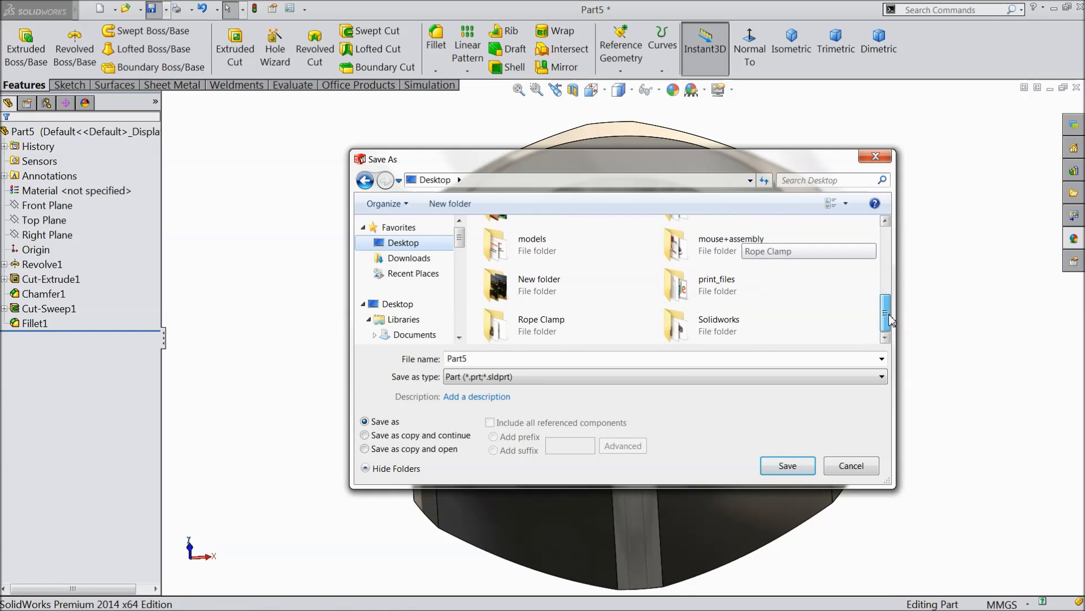
pyautogui.doubleClick(642, 339)
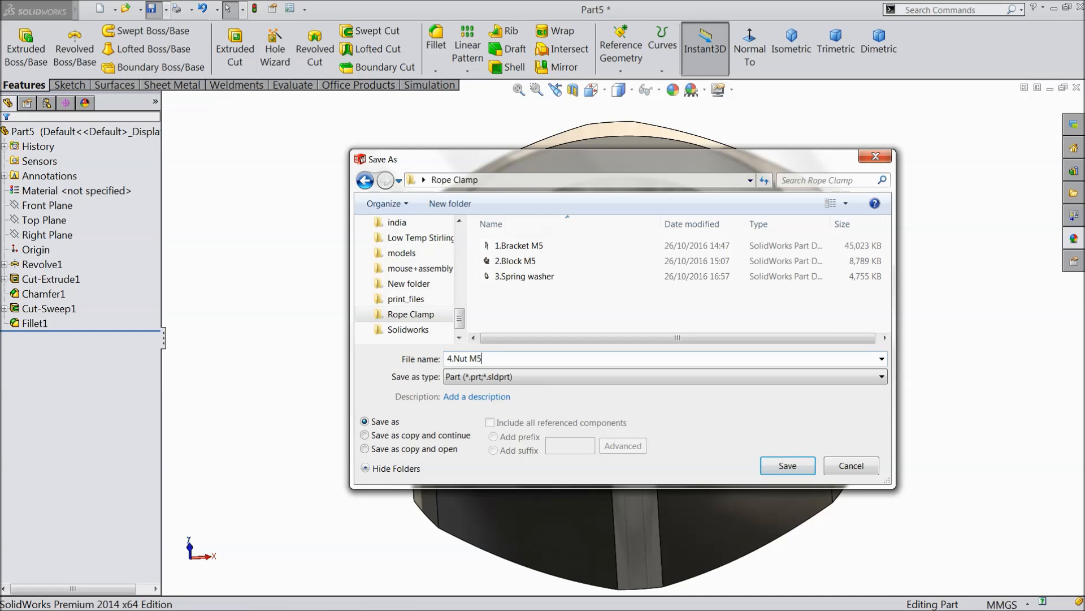
pyautogui.click(788, 465)
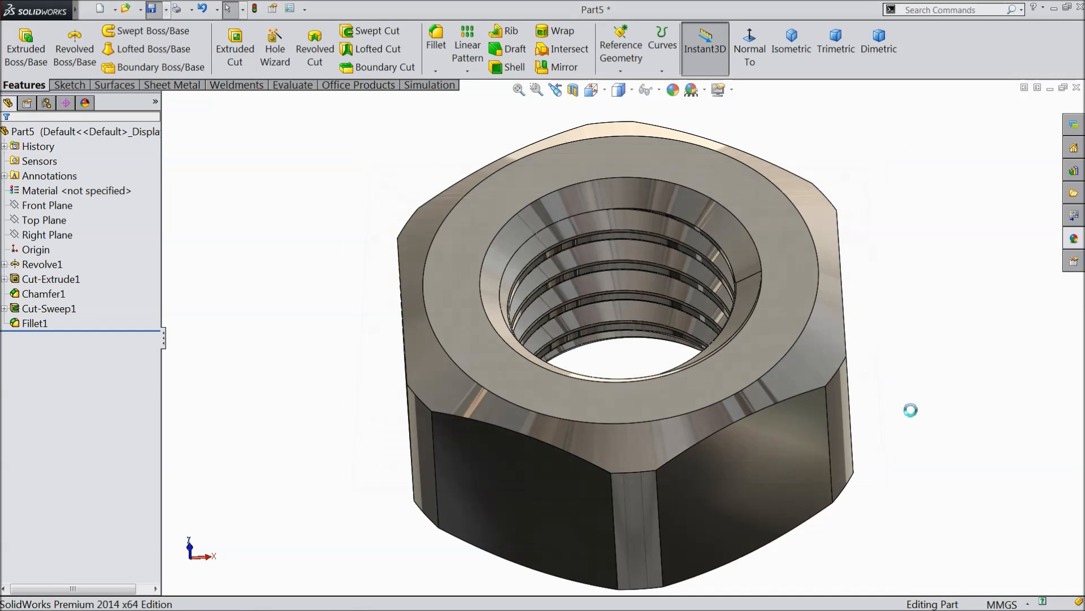
pyautogui.scroll(3, 890, 277)
pyautogui.moveTo(889, 276); pyautogui.dragTo(843, 391, button='middle')
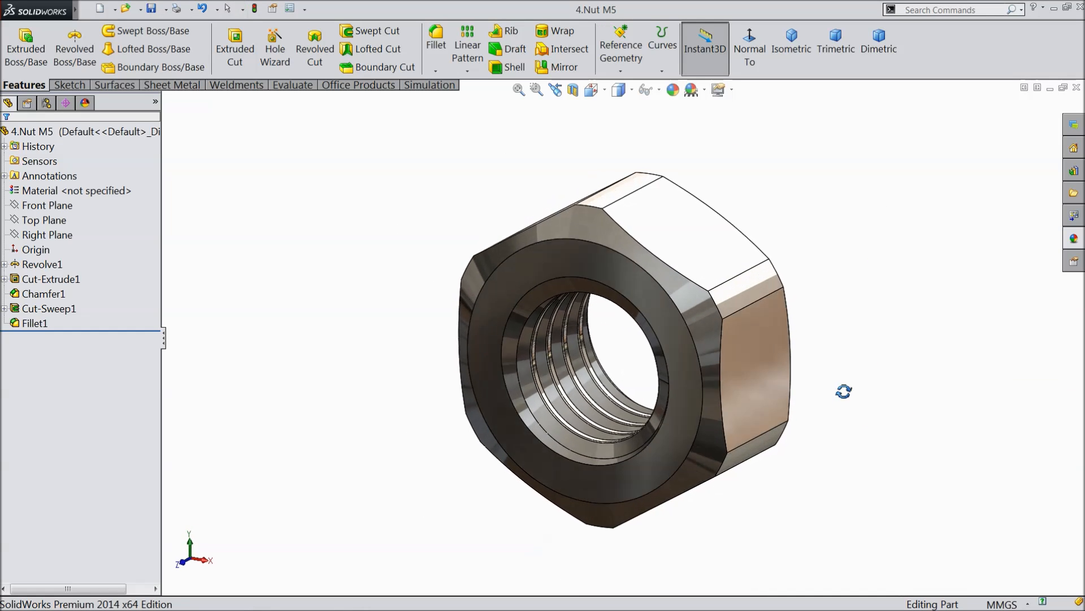
pyautogui.scroll(-3, 751, 376)
pyautogui.moveTo(752, 375)
pyautogui.mouseDown(button='middle')
pyautogui.moveTo(806, 266)
pyautogui.moveTo(750, 384)
pyautogui.mouseUp(button='middle')
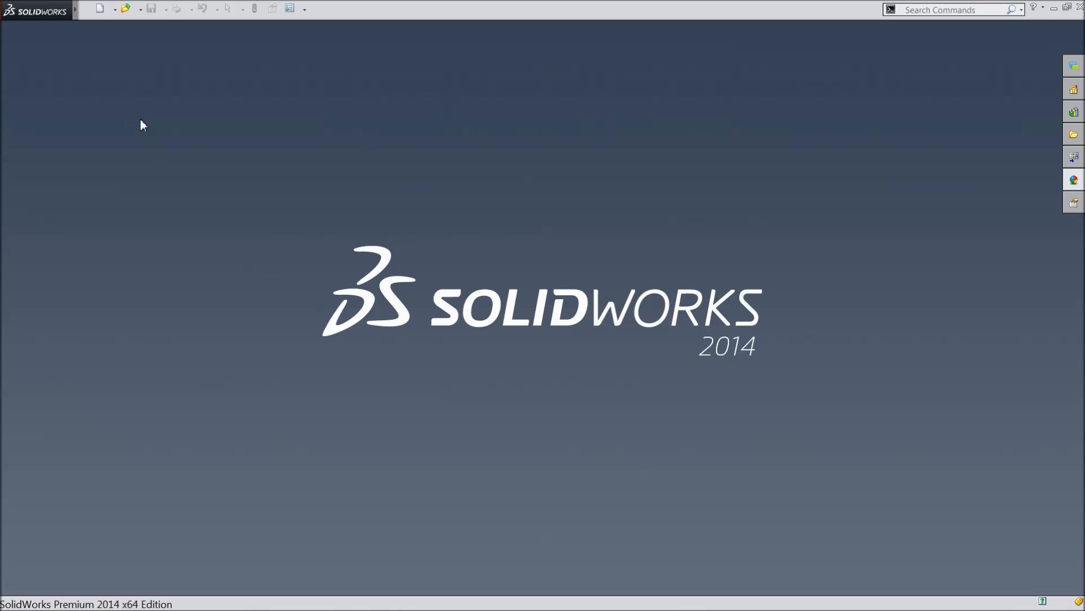
# Create a new assembly document
pyautogui.click(104, 15)
pyautogui.click(249, 317)
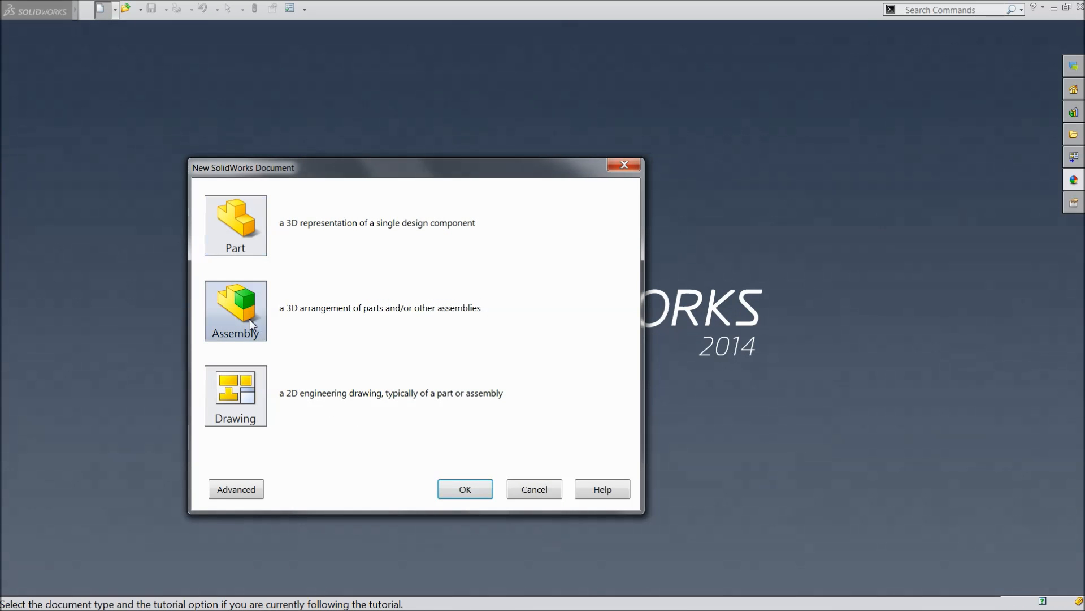
pyautogui.doubleClick(229, 320)
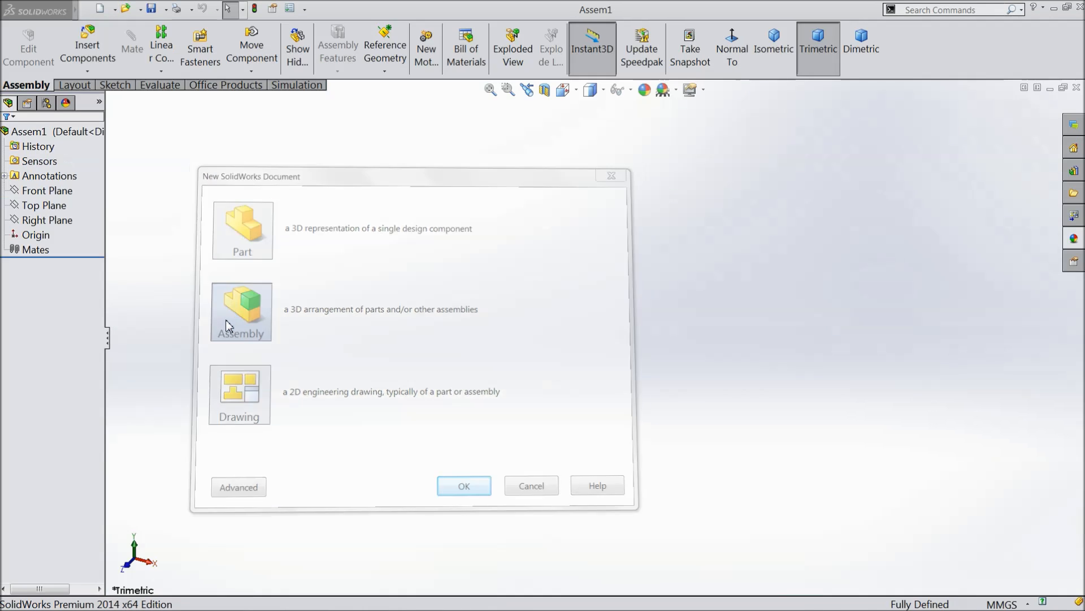
# Insert 2.Block M5 from the Rope Clamp folder as the assembly's first component
pyautogui.moveTo(107, 372); pyautogui.dragTo(149, 374)
pyautogui.click(75, 412)
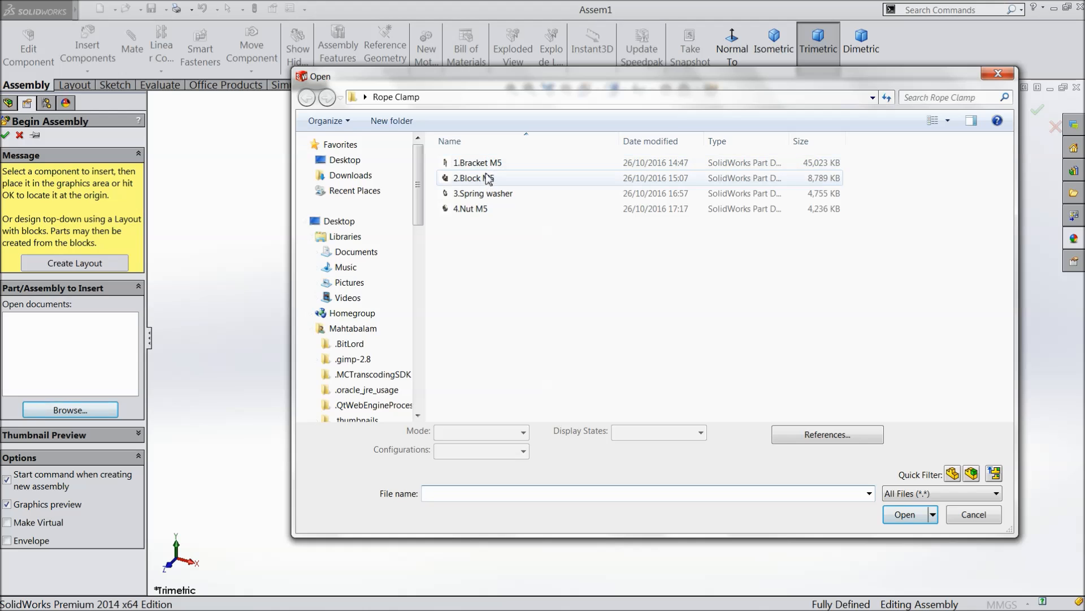
pyautogui.click(484, 180)
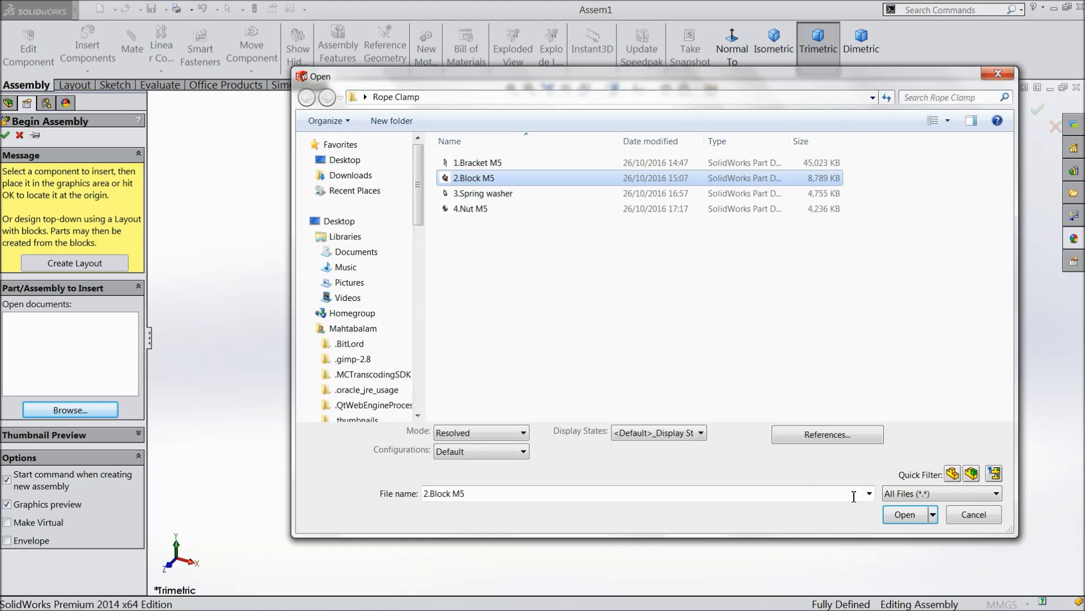
pyautogui.click(903, 515)
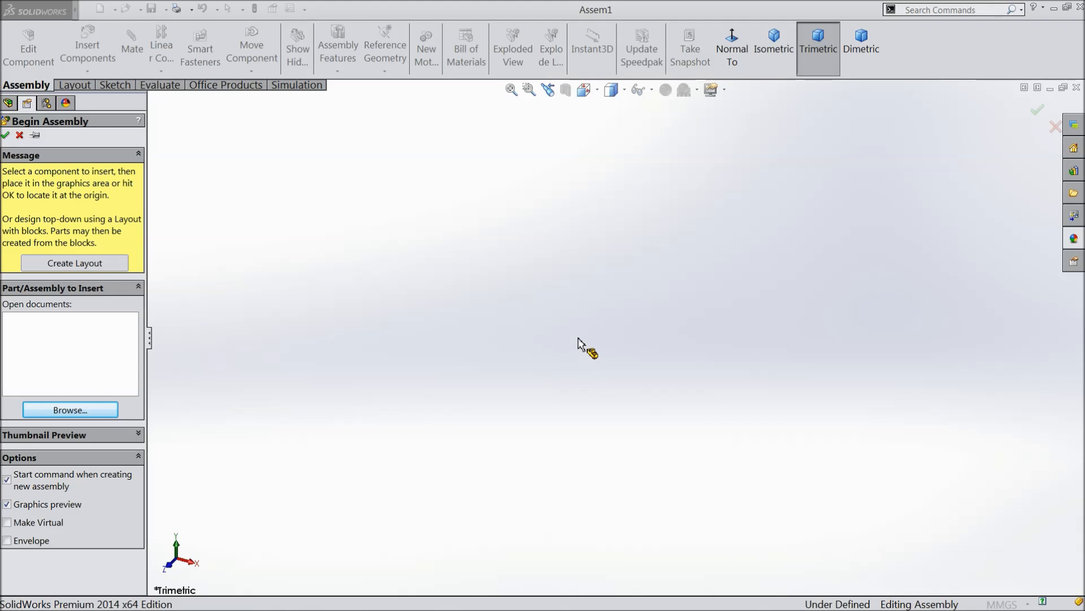
pyautogui.click(698, 213)
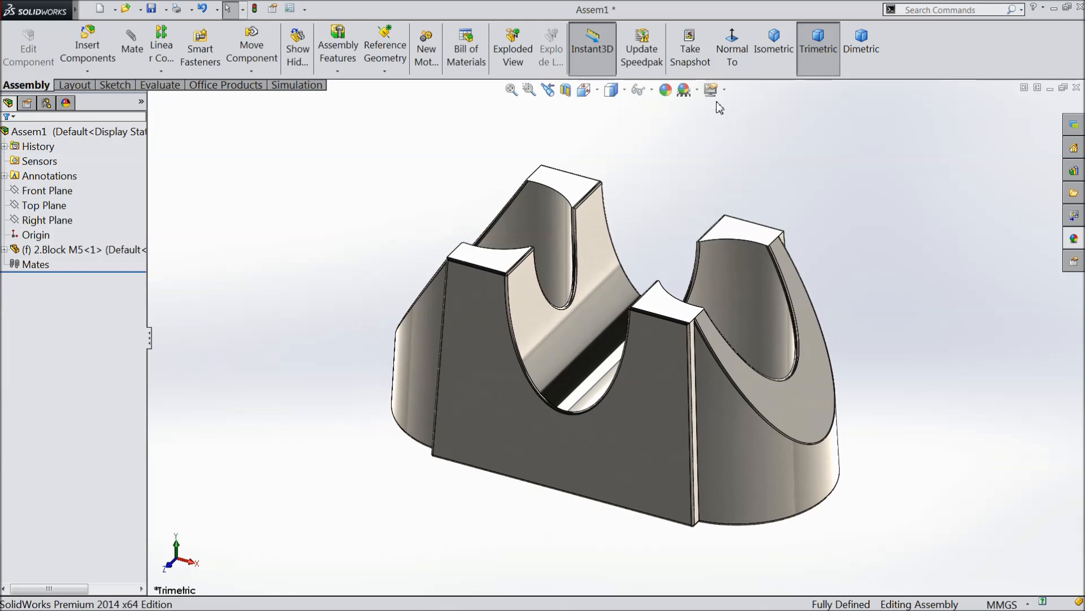
# Apply the Plain White scene to the assembly
pyautogui.click(698, 90)
pyautogui.click(709, 45)
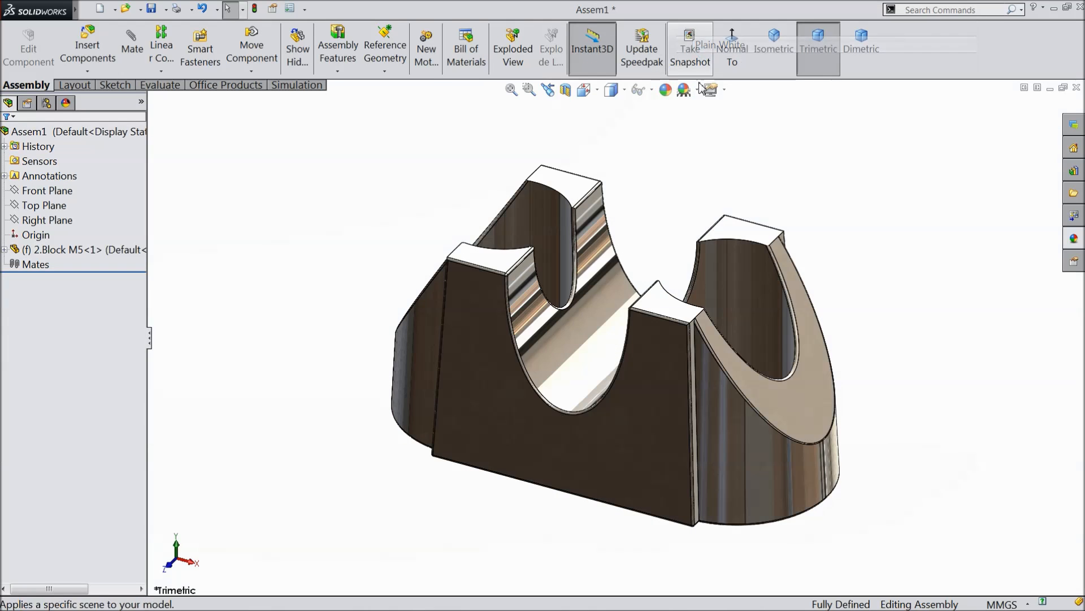
pyautogui.moveTo(657, 232); pyautogui.dragTo(633, 228, button='middle')
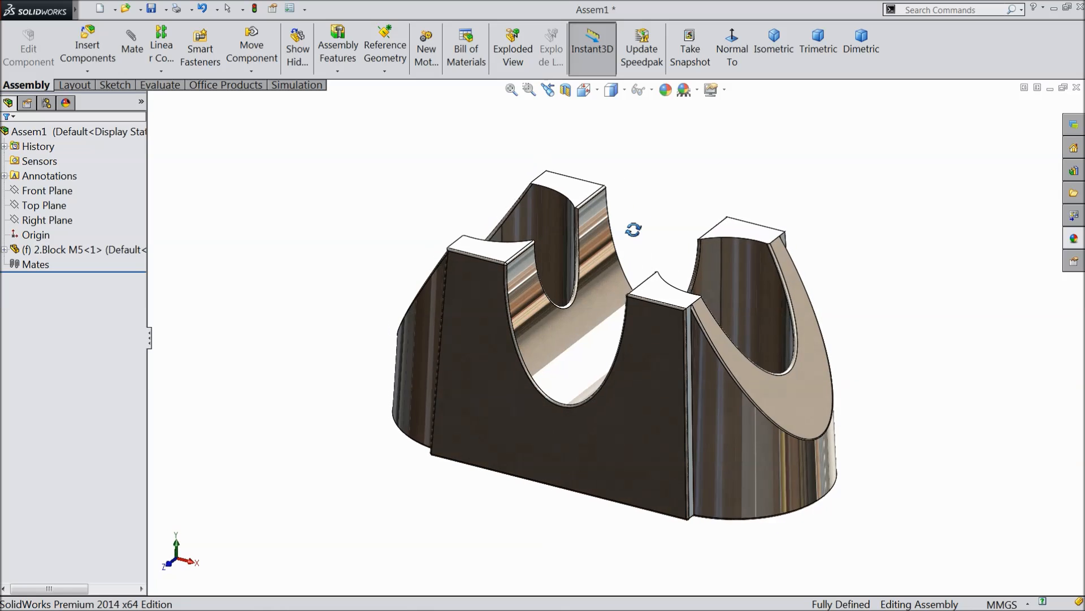
# Insert 1.Bracket M5 and 3.Spring washer from the Rope Clamp folder and place them beside the block
pyautogui.click(100, 45)
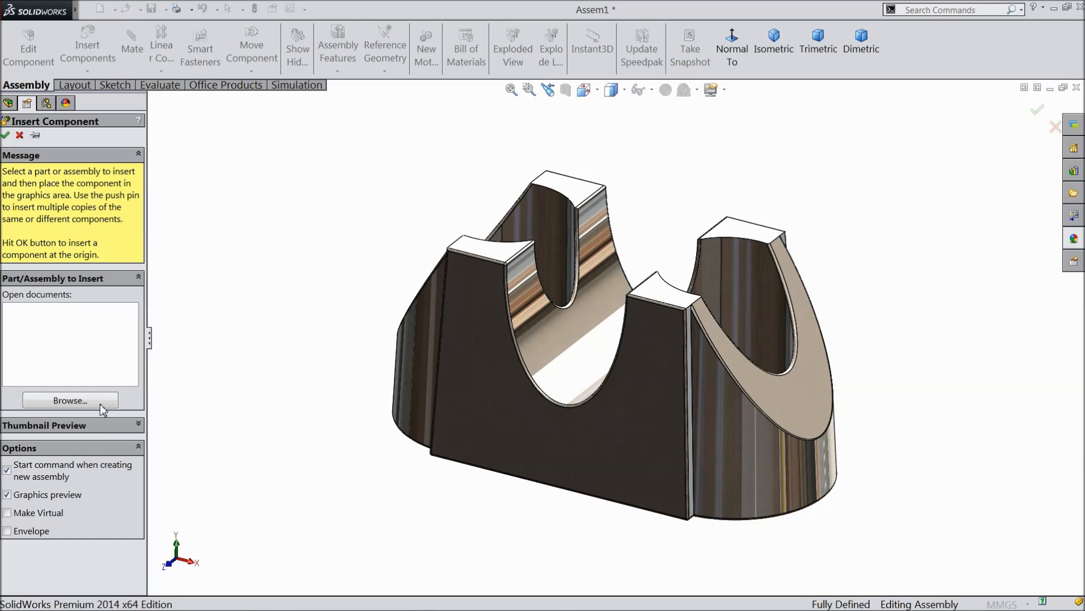
pyautogui.click(71, 400)
pyautogui.click(521, 162)
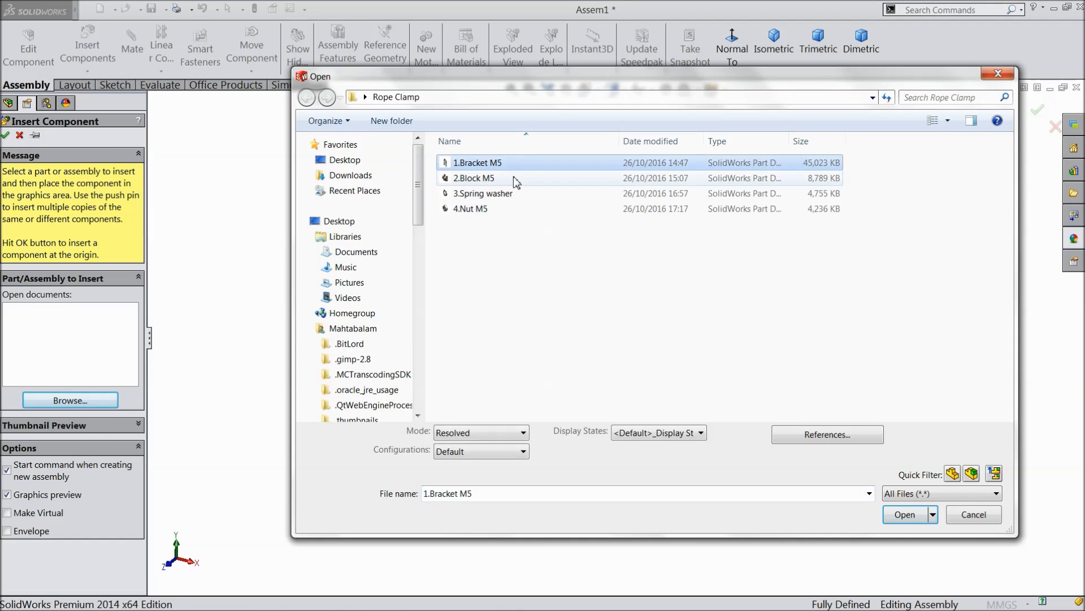
pyautogui.keyDown('shift'); pyautogui.click(500, 194); pyautogui.keyUp('shift')
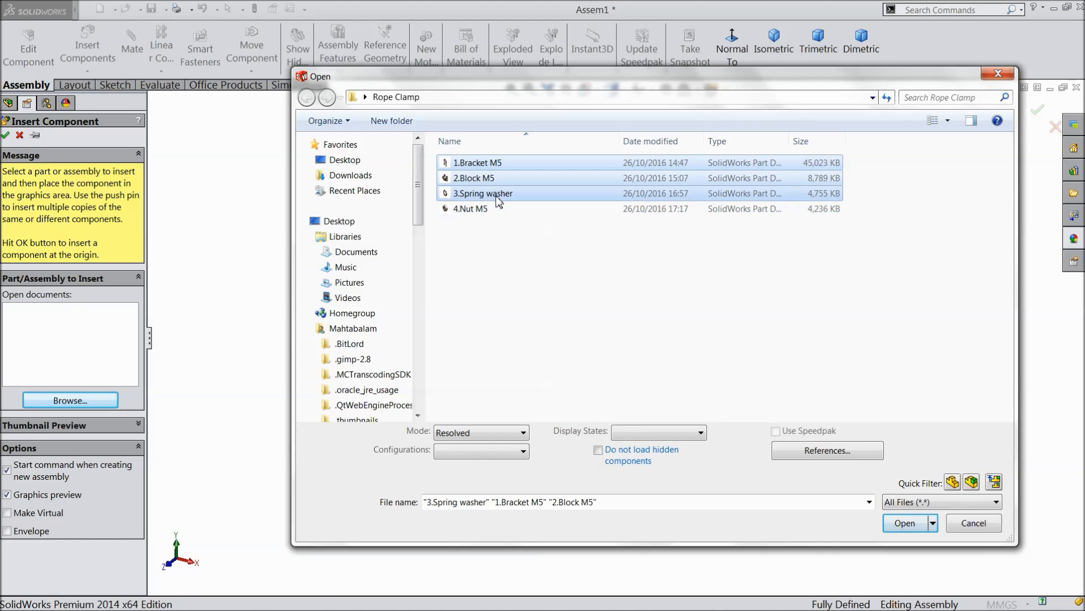
pyautogui.click(478, 161)
pyautogui.keyDown('ctrl'); pyautogui.click(498, 194); pyautogui.keyUp('ctrl')
pyautogui.click(905, 522)
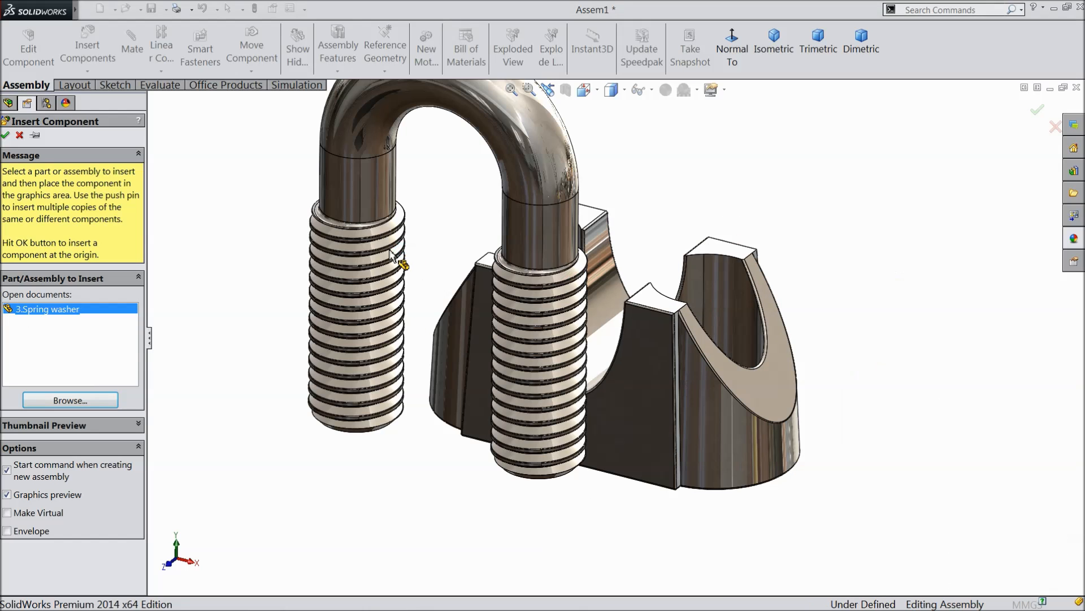
pyautogui.scroll(-3, 351, 251)
pyautogui.click(382, 334)
pyautogui.moveTo(496, 388); pyautogui.dragTo(467, 384, button='middle')
pyautogui.press('f')
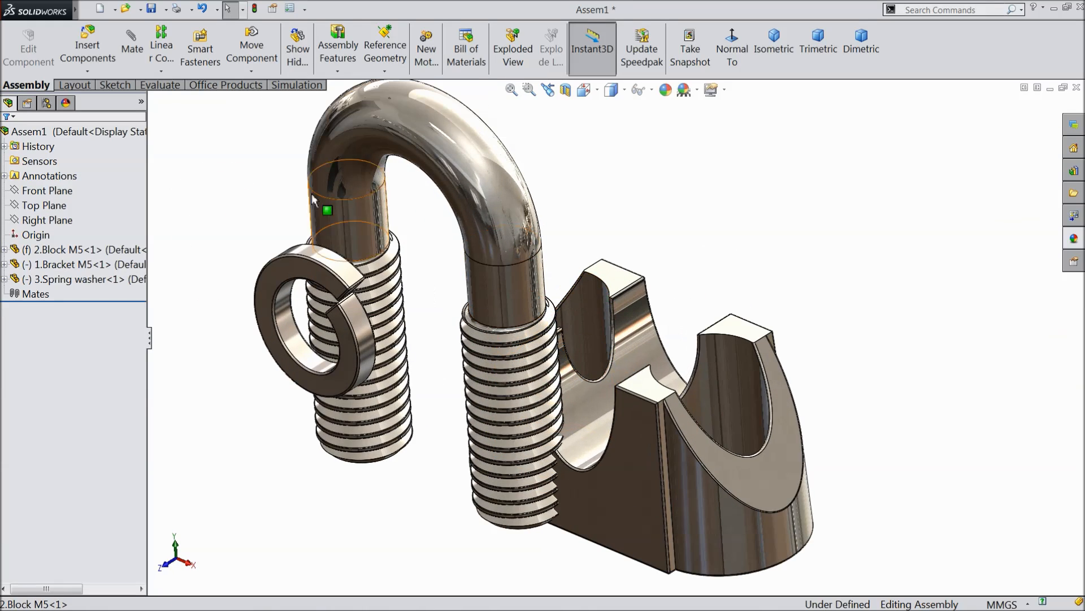
# Add a concentric mate between one smooth leg of the bracket and the matching hole in the block
pyautogui.click(99, 58)
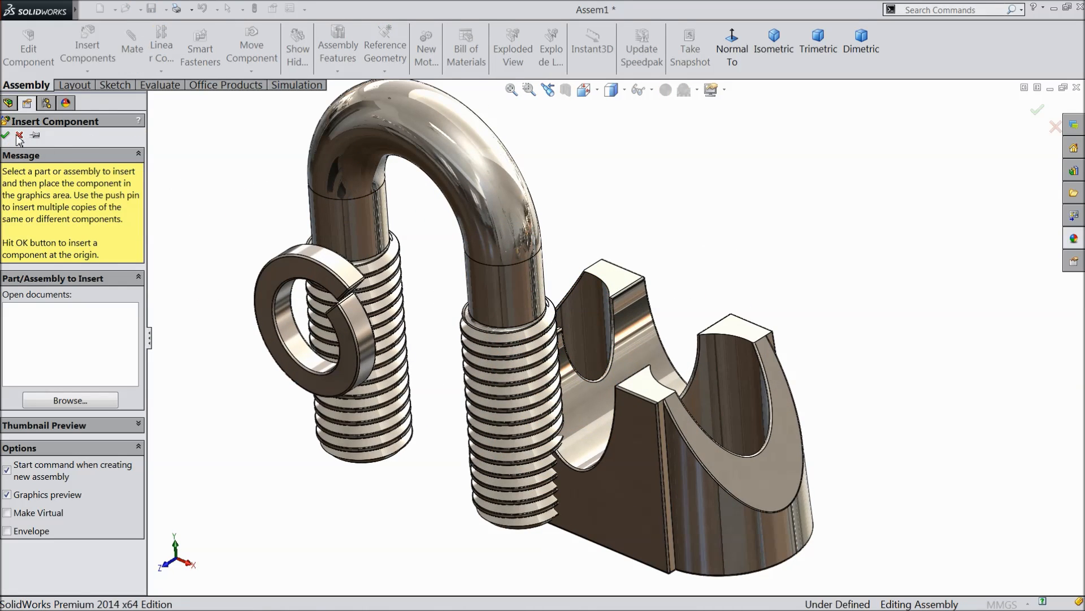
pyautogui.click(19, 135)
pyautogui.click(131, 49)
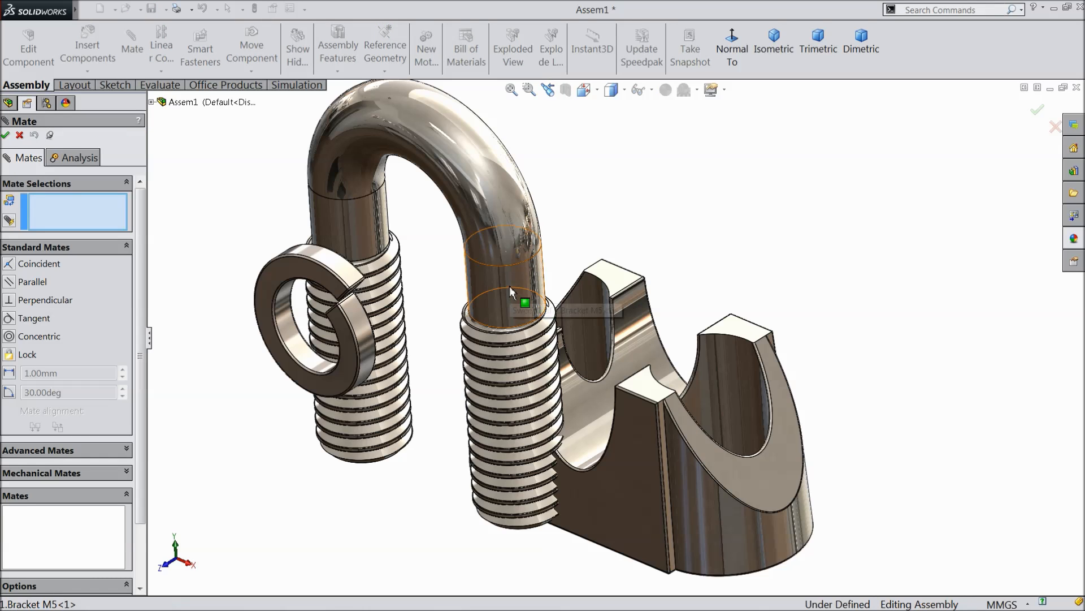
pyautogui.click(510, 286)
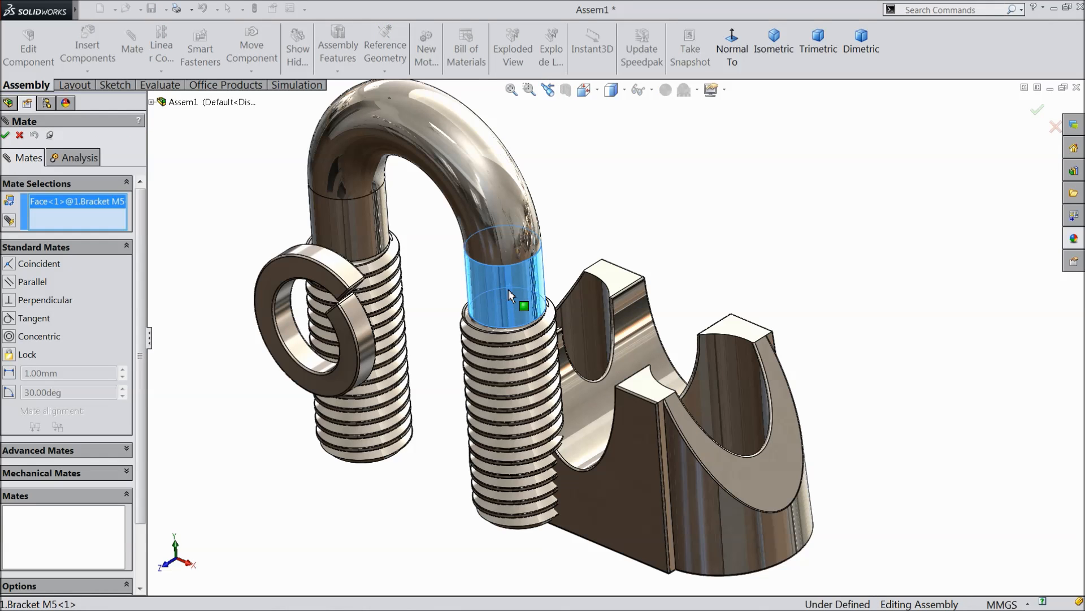
pyautogui.click(732, 401)
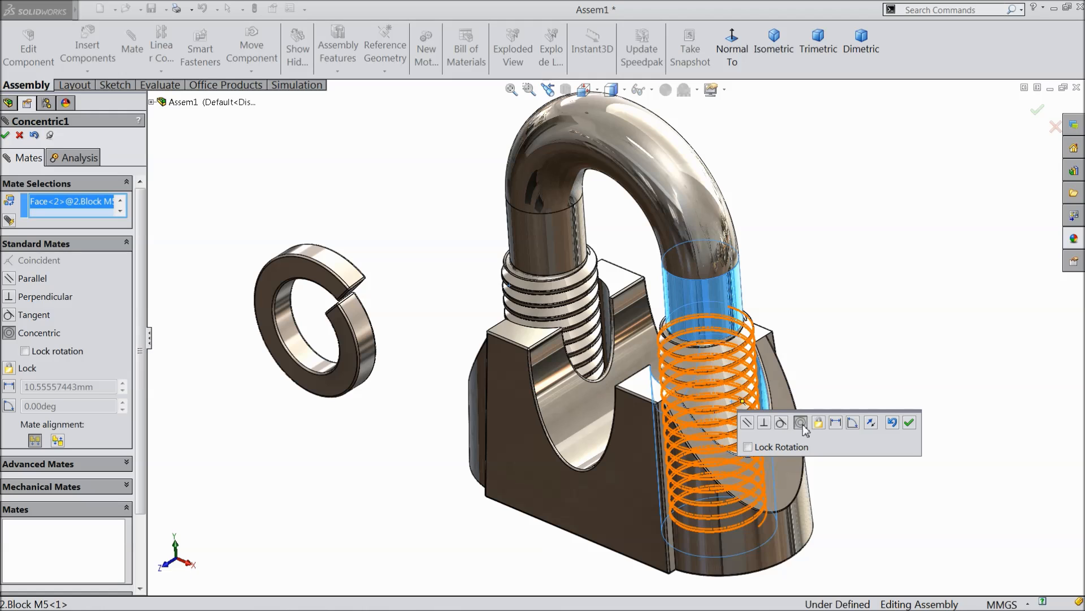
pyautogui.click(911, 423)
# Mate the bracket's other leg concentric with the block's second hole and slide the bracket down through the block
pyautogui.moveTo(708, 268); pyautogui.dragTo(729, 268, button='middle')
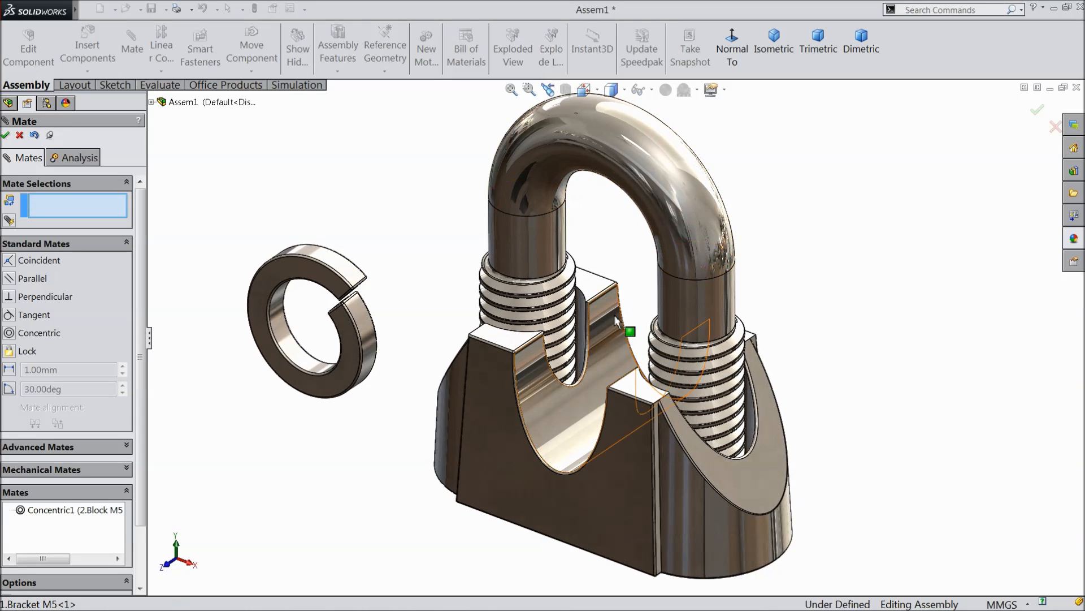
pyautogui.click(581, 321)
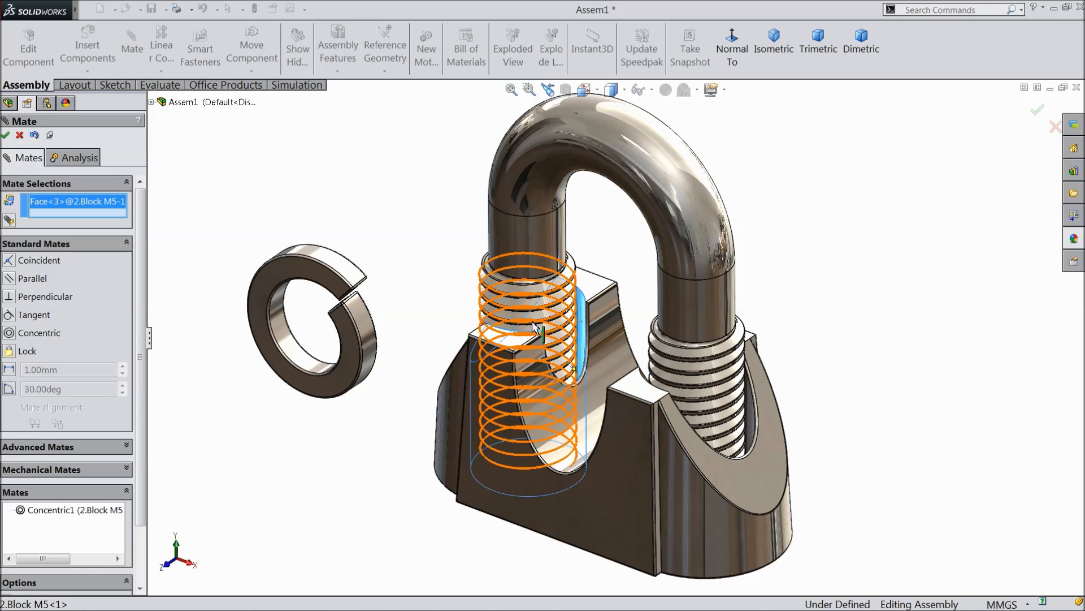
pyautogui.click(538, 231)
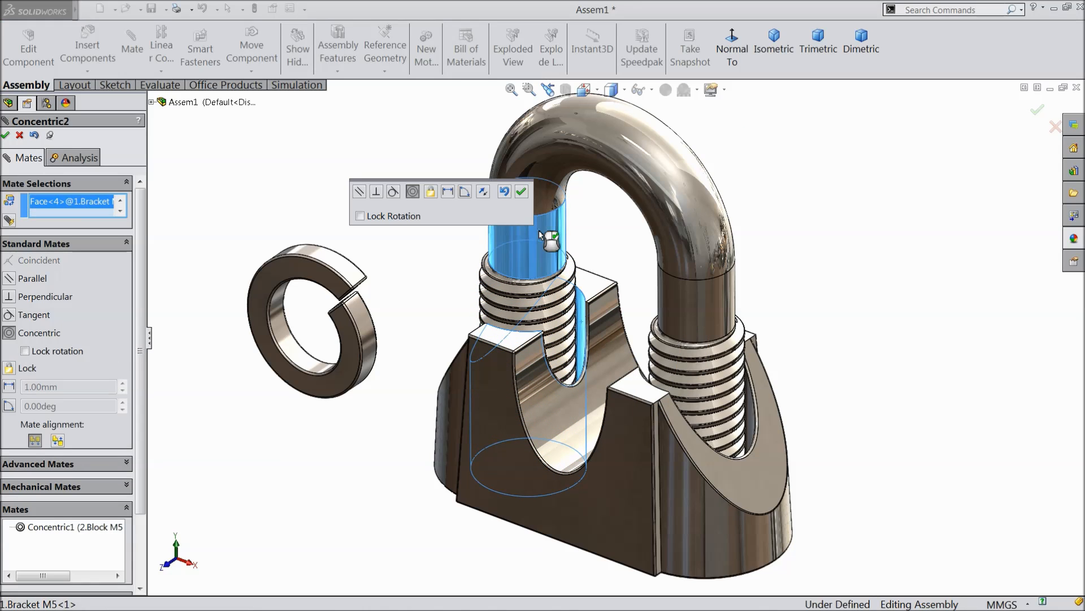
pyautogui.click(521, 195)
pyautogui.scroll(2, 608, 294)
pyautogui.moveTo(607, 223); pyautogui.dragTo(617, 301)
# Move the spring washer beside the bracket's threaded ends and rotate it so it lies roughly flat
pyautogui.moveTo(609, 301); pyautogui.dragTo(482, 375, button='middle')
pyautogui.press('f')
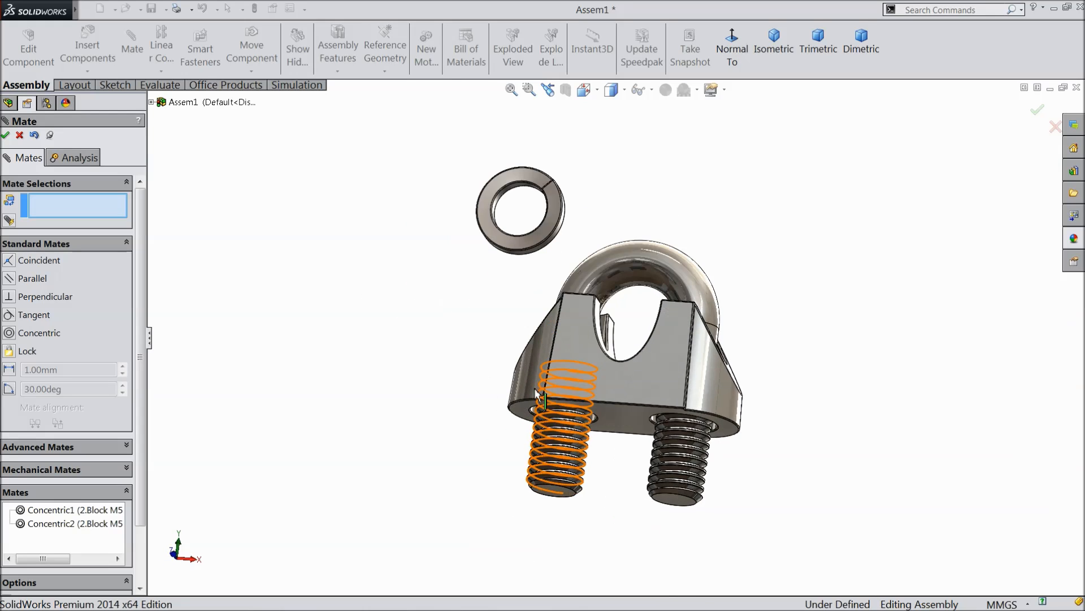
pyautogui.moveTo(504, 237); pyautogui.dragTo(422, 487)
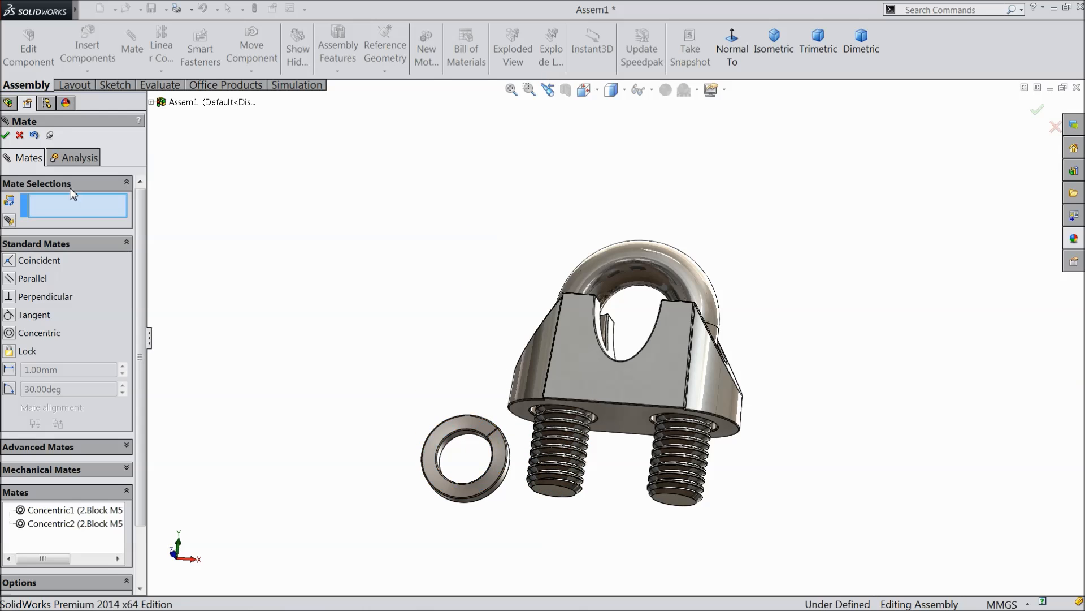
pyautogui.click(20, 137)
pyautogui.click(251, 71)
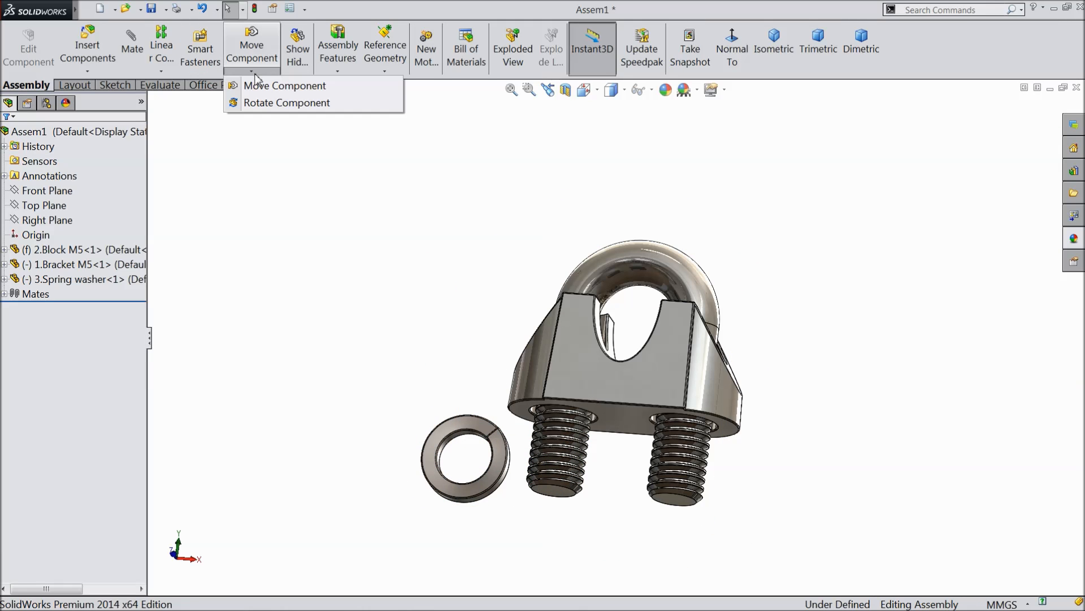
pyautogui.click(265, 106)
pyautogui.moveTo(458, 424); pyautogui.dragTo(360, 528)
pyautogui.moveTo(459, 417); pyautogui.dragTo(375, 443)
pyautogui.scroll(-4, 477, 438)
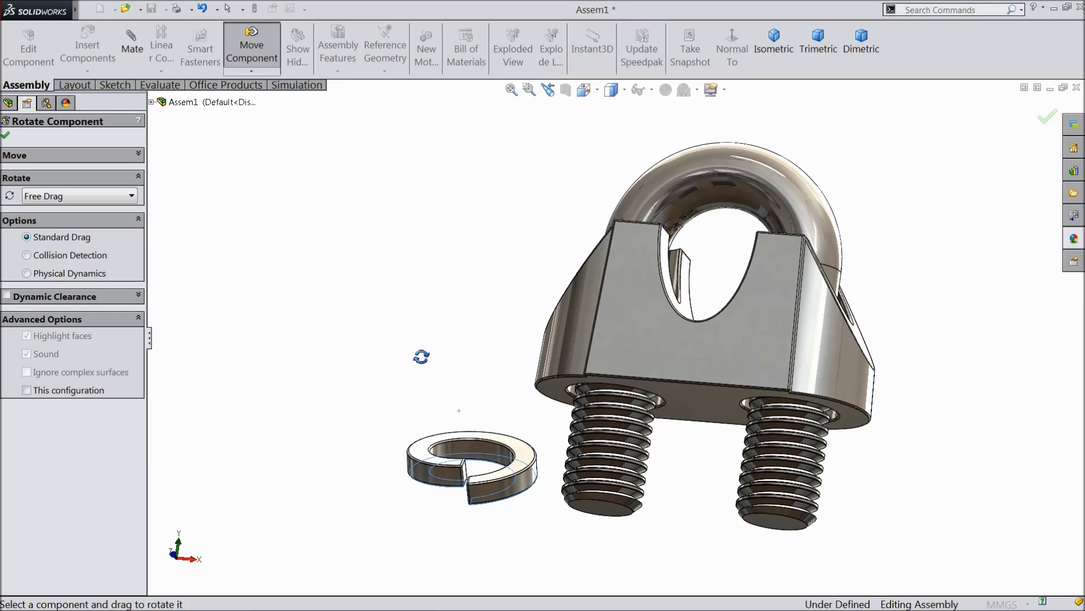
pyautogui.click(5, 136)
pyautogui.moveTo(395, 393); pyautogui.dragTo(416, 380, button='middle')
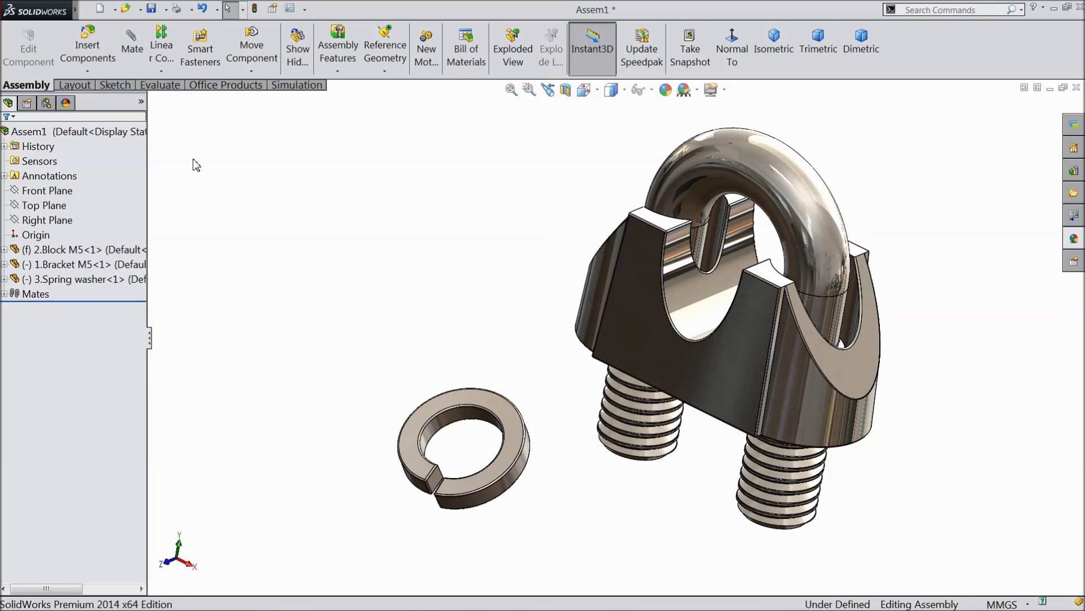
pyautogui.click(132, 50)
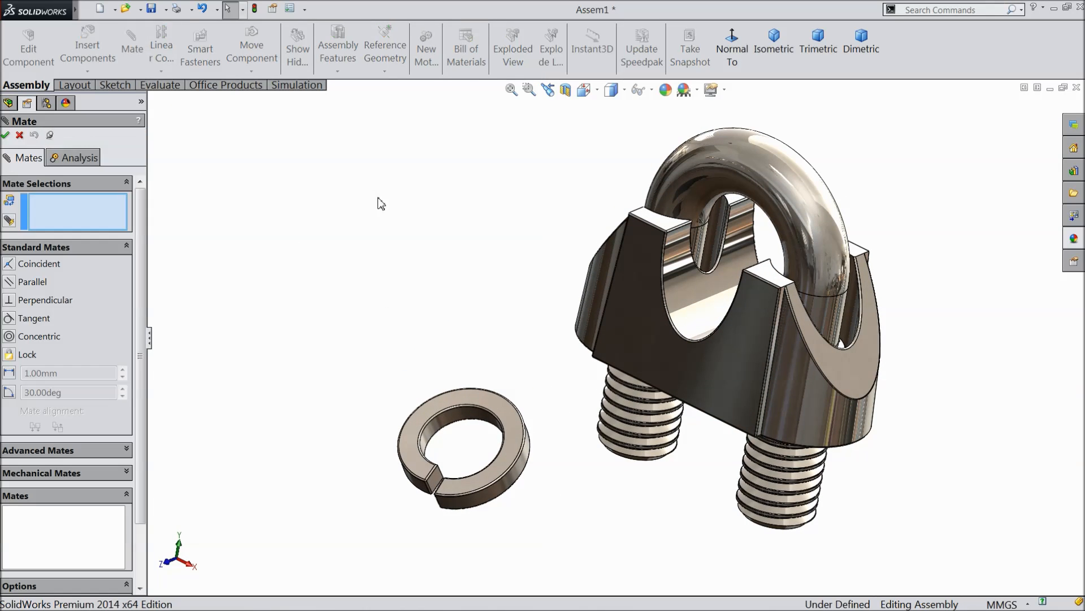
pyautogui.click(713, 252)
pyautogui.click(457, 424)
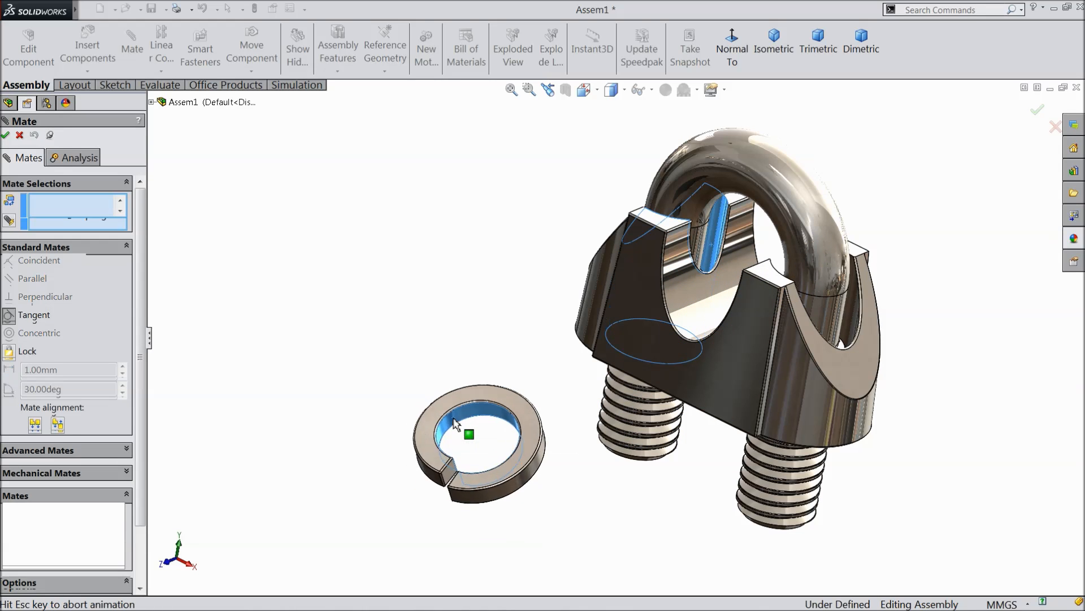
pyautogui.moveTo(540, 452)
pyautogui.mouseDown(button='middle')
pyautogui.moveTo(556, 507)
pyautogui.moveTo(559, 402)
pyautogui.moveTo(581, 390)
pyautogui.moveTo(543, 445)
pyautogui.mouseUp(button='middle')
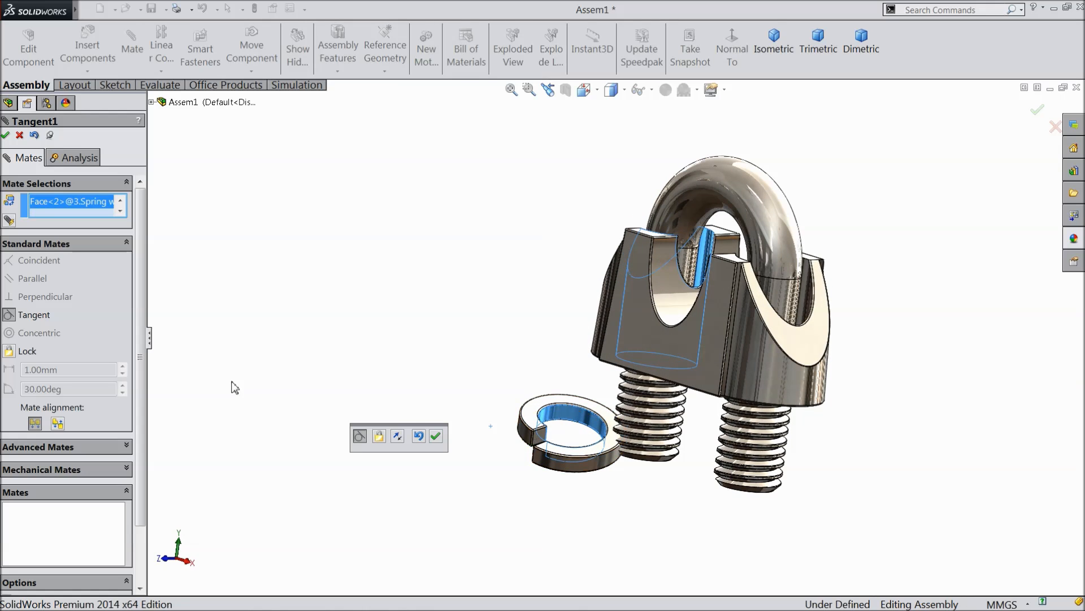
pyautogui.click(19, 135)
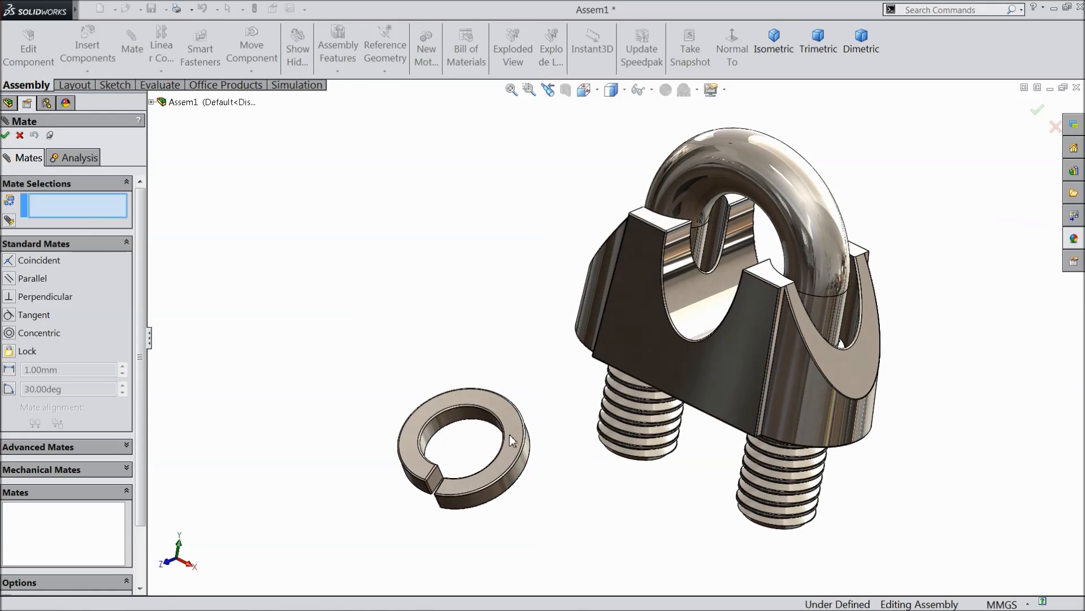
# Show Sketch1, the circle under Helix/Spiral1 in the spring washer's Sweep1 feature
pyautogui.click(422, 474)
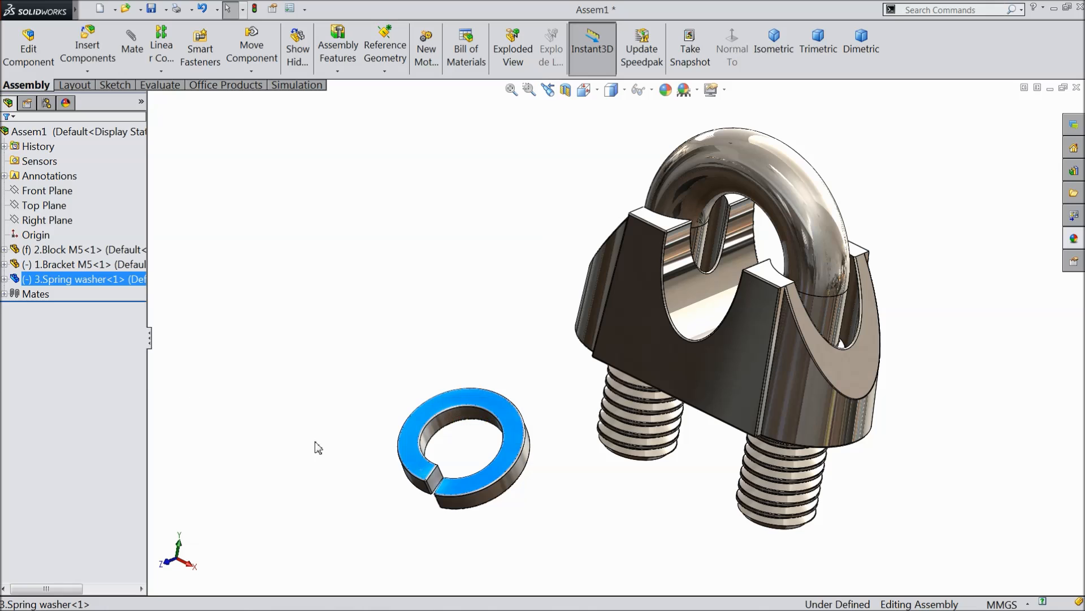
pyautogui.click(5, 279)
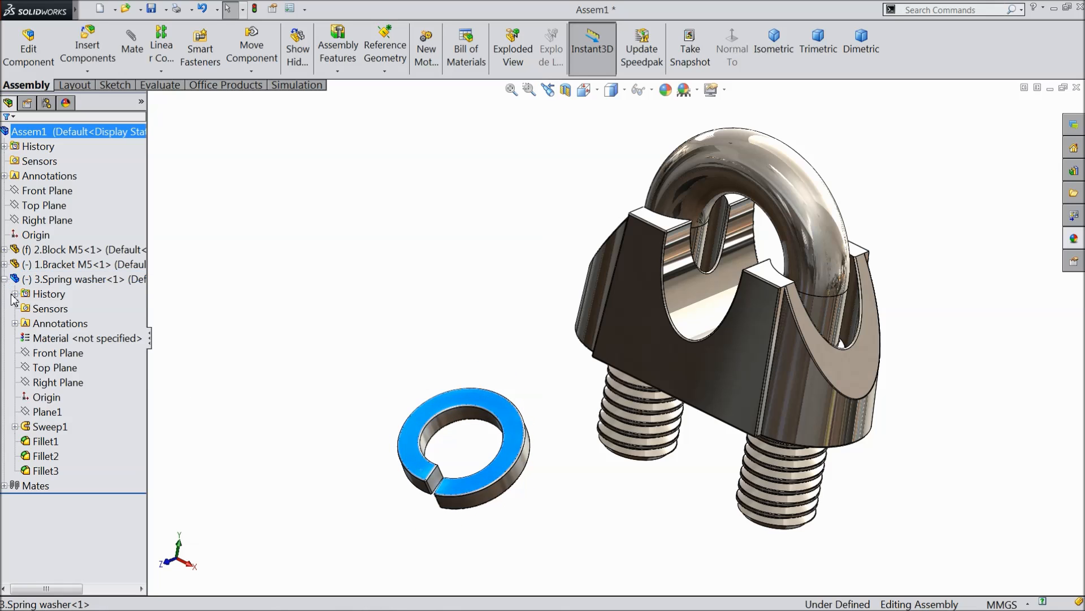
pyautogui.click(16, 426)
pyautogui.click(56, 441)
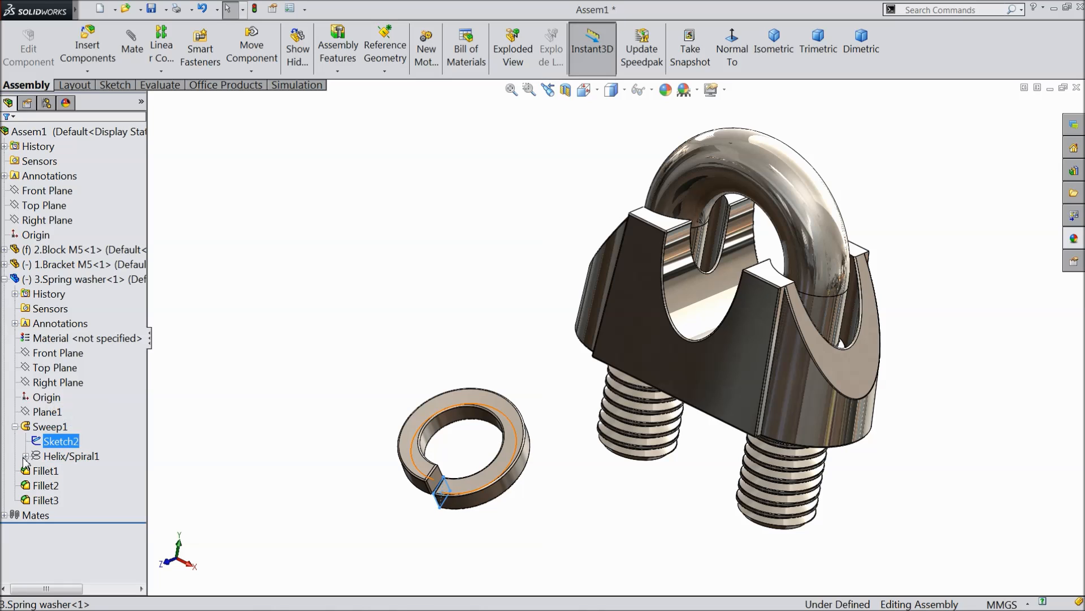
pyautogui.click(49, 468)
pyautogui.moveTo(326, 496)
pyautogui.mouseDown(button='middle')
pyautogui.moveTo(344, 431)
pyautogui.moveTo(341, 447)
pyautogui.mouseUp(button='middle')
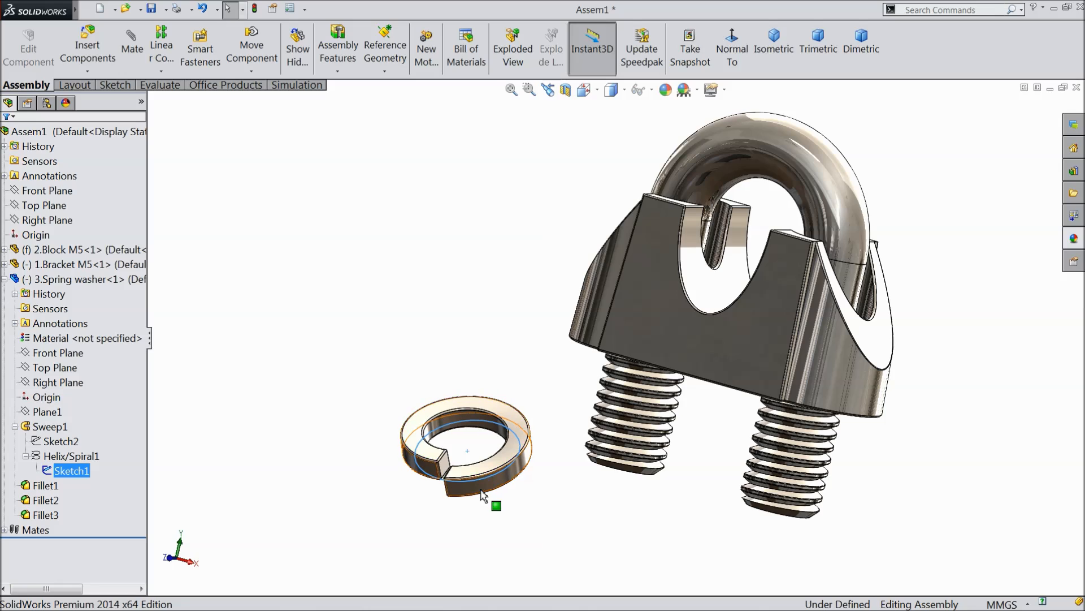
pyautogui.click(52, 471)
pyautogui.click(55, 458)
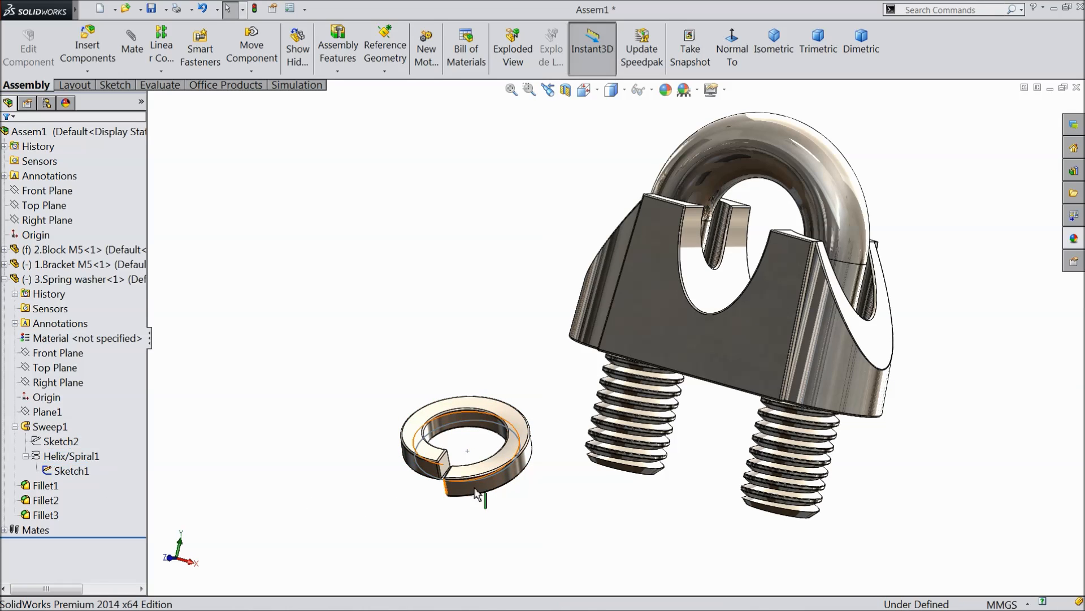
# Add a concentric mate between the spring washer's sketch circle and the block hole around the bracket leg
pyautogui.scroll(-2, 526, 456)
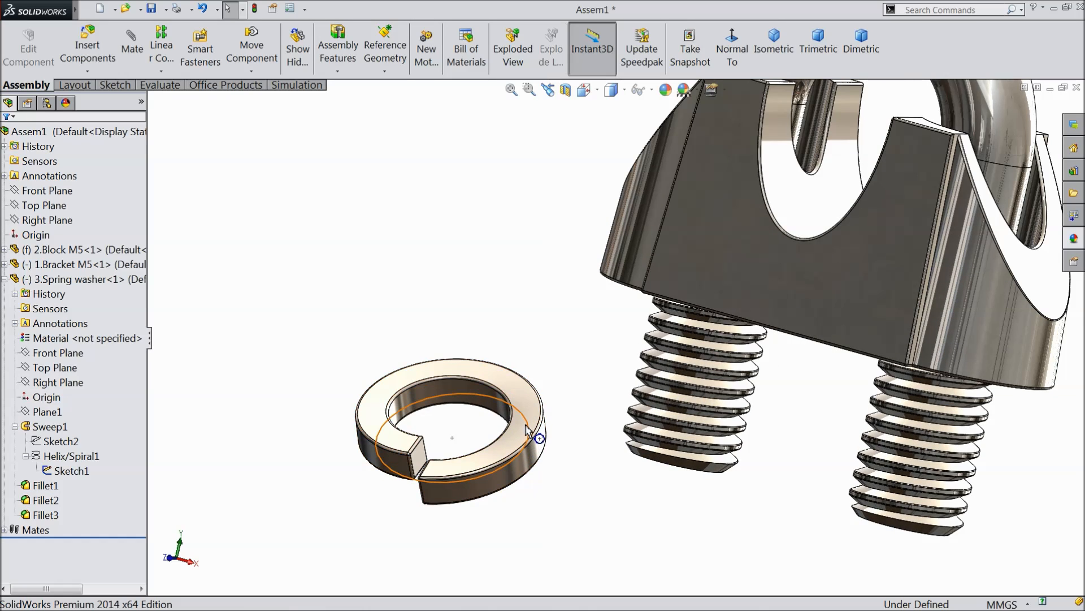
pyautogui.click(529, 433)
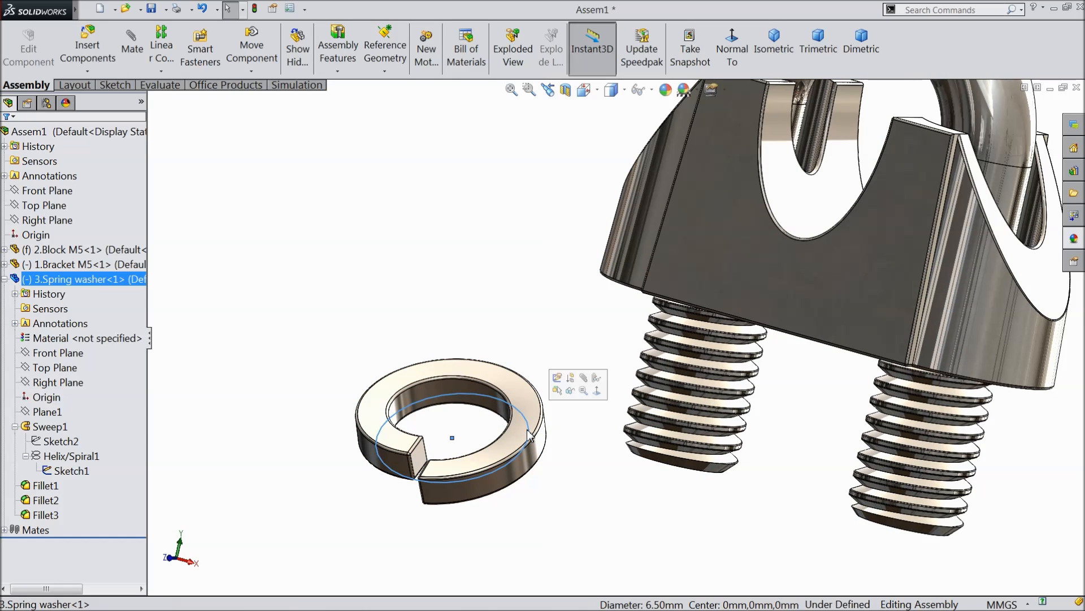
pyautogui.click(582, 377)
pyautogui.moveTo(588, 271); pyautogui.dragTo(558, 283, button='middle')
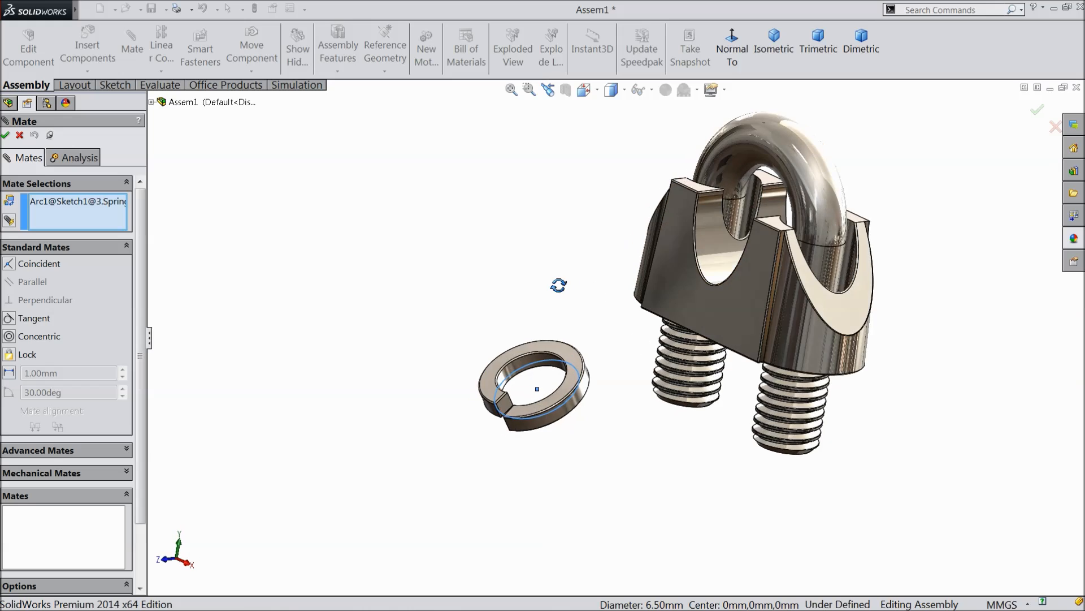
pyautogui.scroll(-3, 749, 229)
pyautogui.click(752, 220)
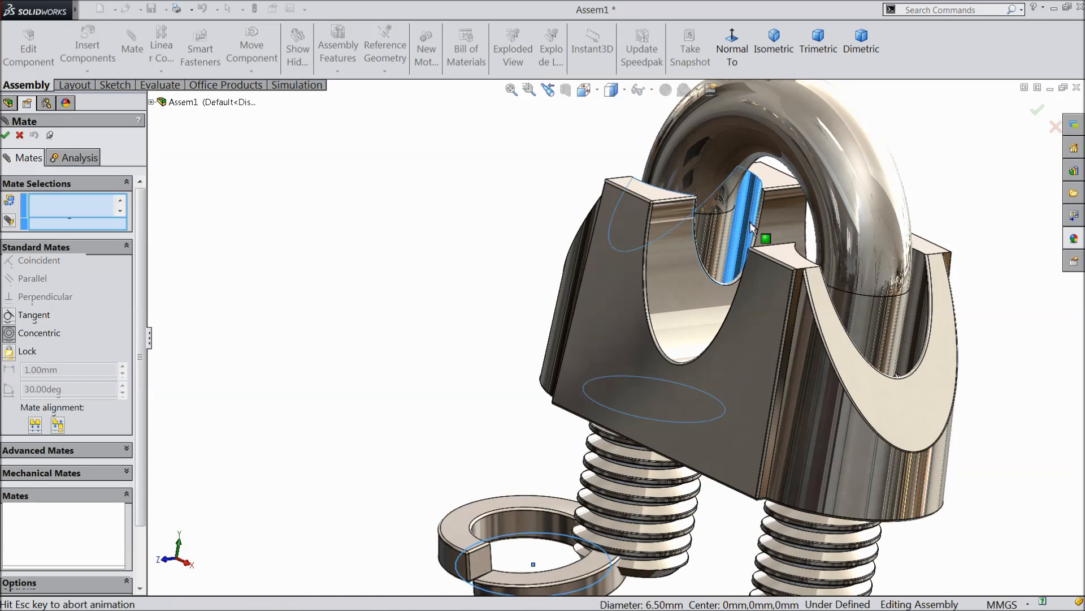
pyautogui.scroll(3, 676, 348)
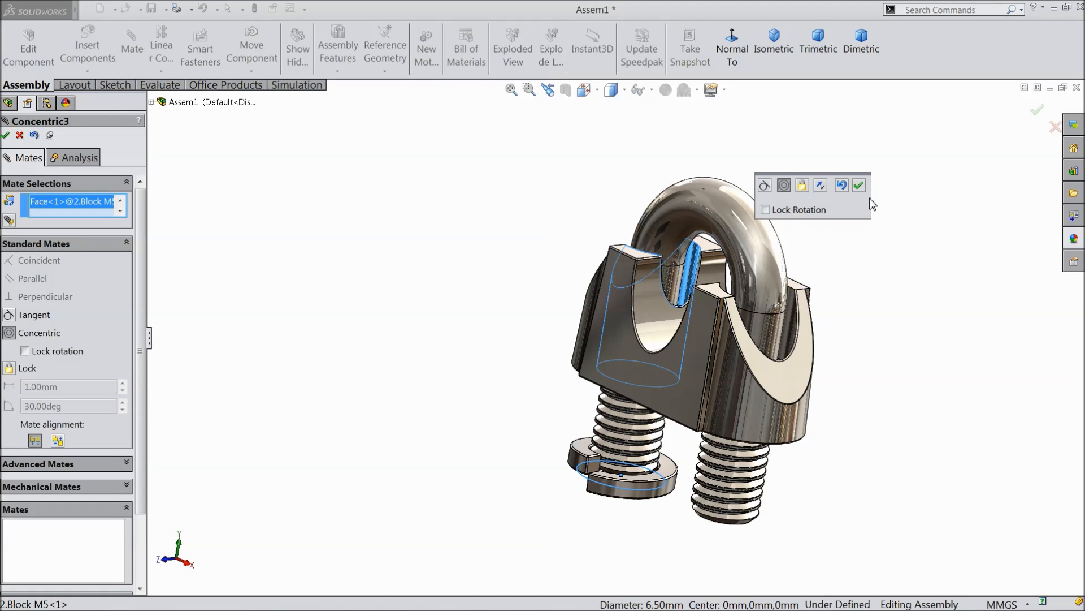
pyautogui.click(858, 187)
# Add a coincident mate between the block's underside and the midpoint of the upper edge at the spring washer's split end
pyautogui.scroll(-5, 673, 413)
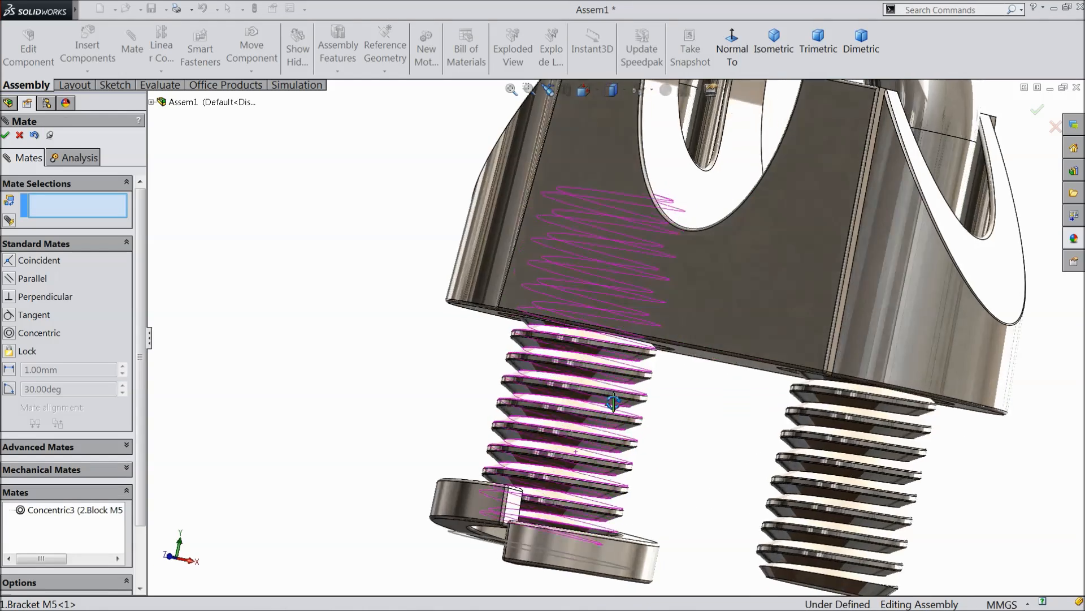
pyautogui.moveTo(614, 403); pyautogui.dragTo(643, 379, button='middle')
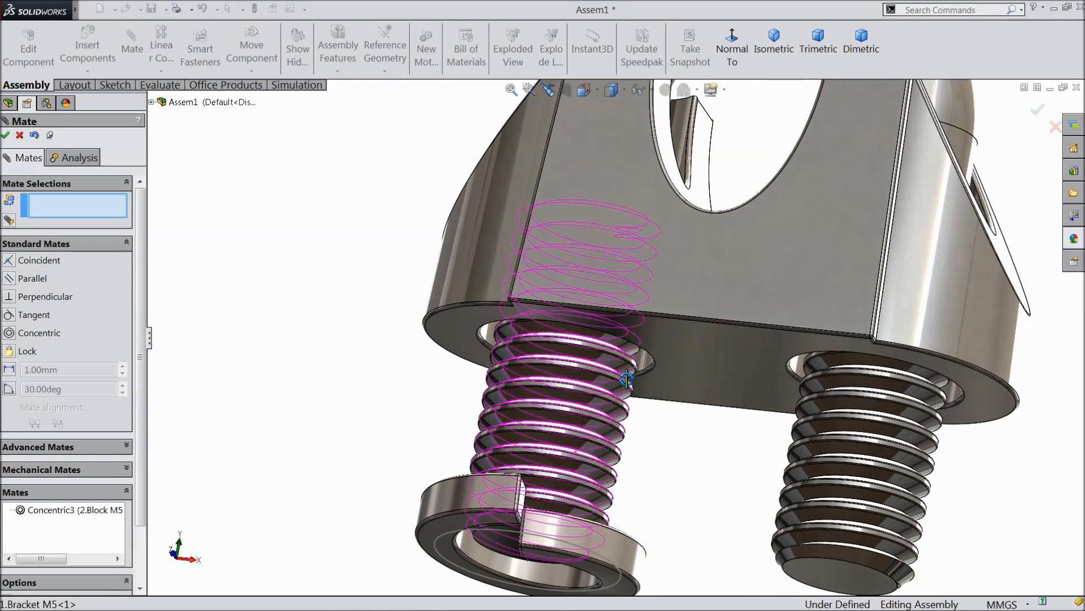
pyautogui.click(690, 356)
pyautogui.moveTo(518, 403); pyautogui.dragTo(481, 507, button='middle')
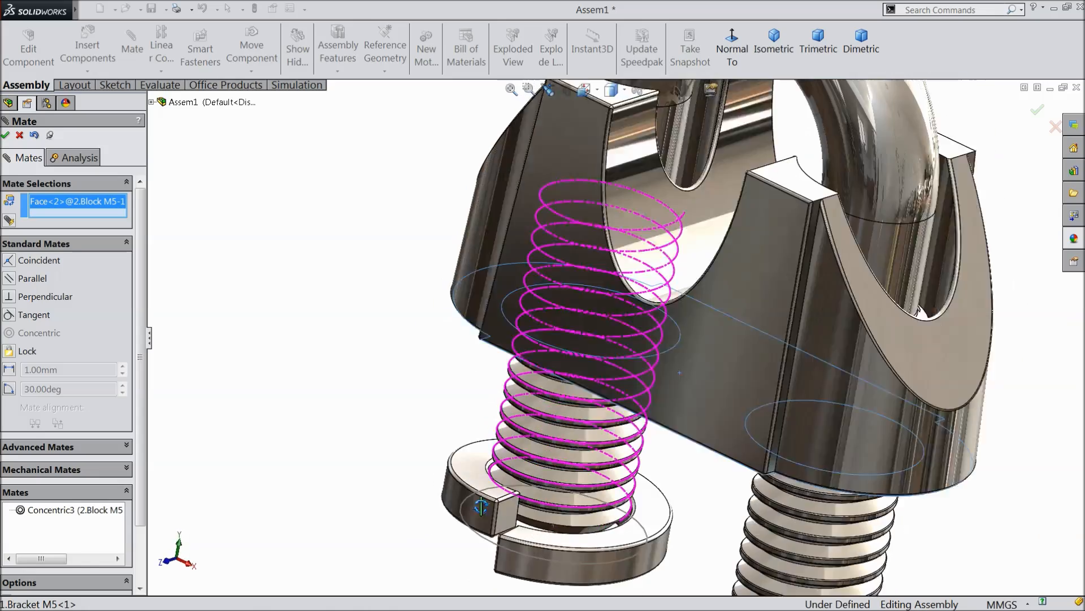
pyautogui.scroll(-6, 528, 508)
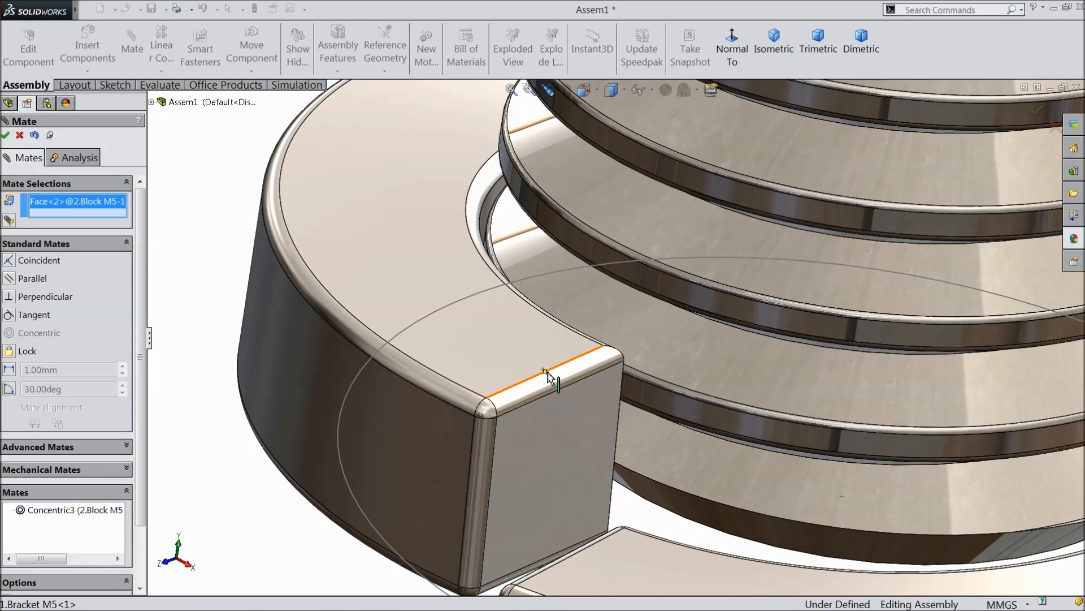
pyautogui.click(545, 372)
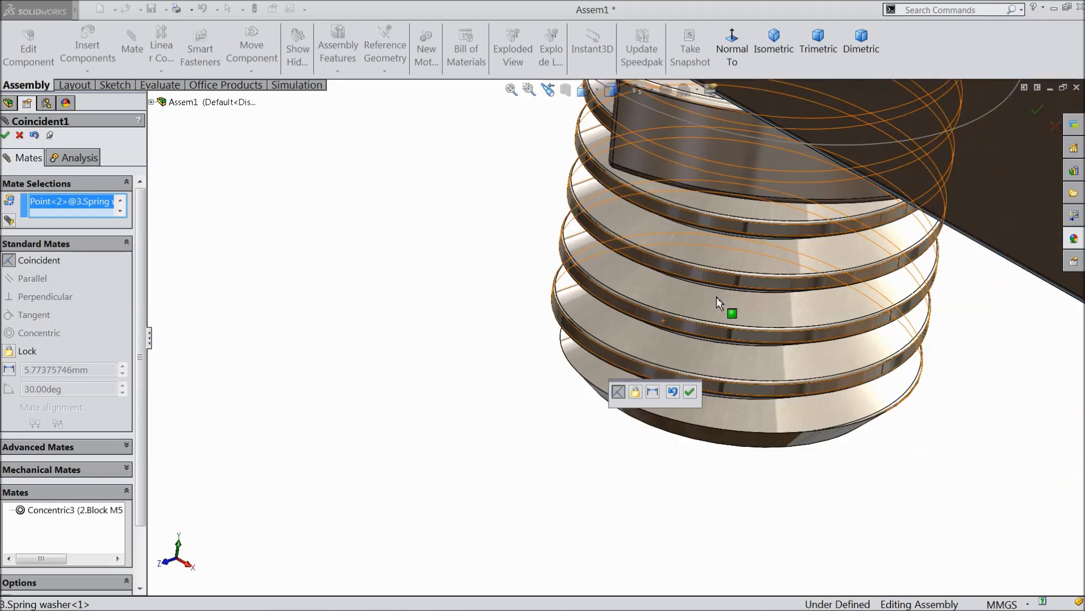
pyautogui.scroll(5, 717, 296)
pyautogui.moveTo(440, 331); pyautogui.dragTo(504, 239, button='middle')
pyautogui.scroll(-3, 695, 206)
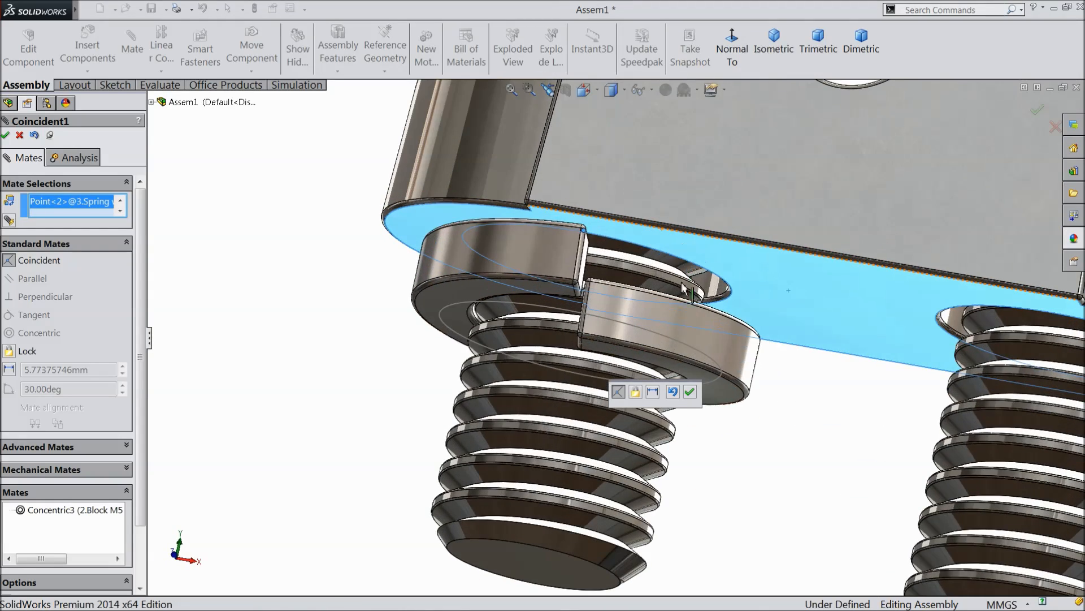
pyautogui.click(689, 392)
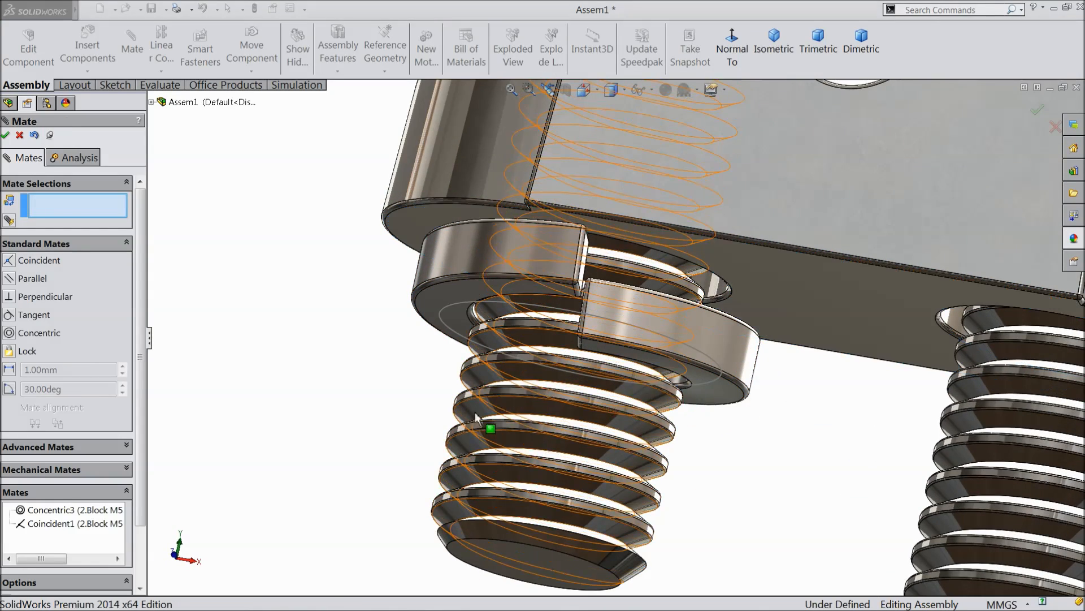
pyautogui.click(6, 137)
pyautogui.scroll(4, 614, 339)
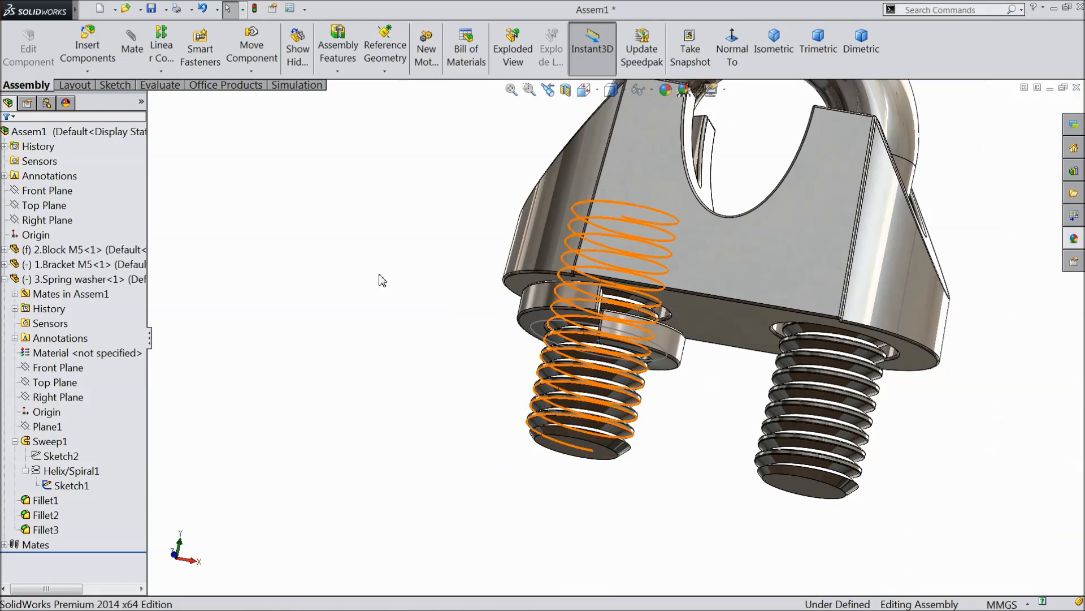
pyautogui.click(4, 280)
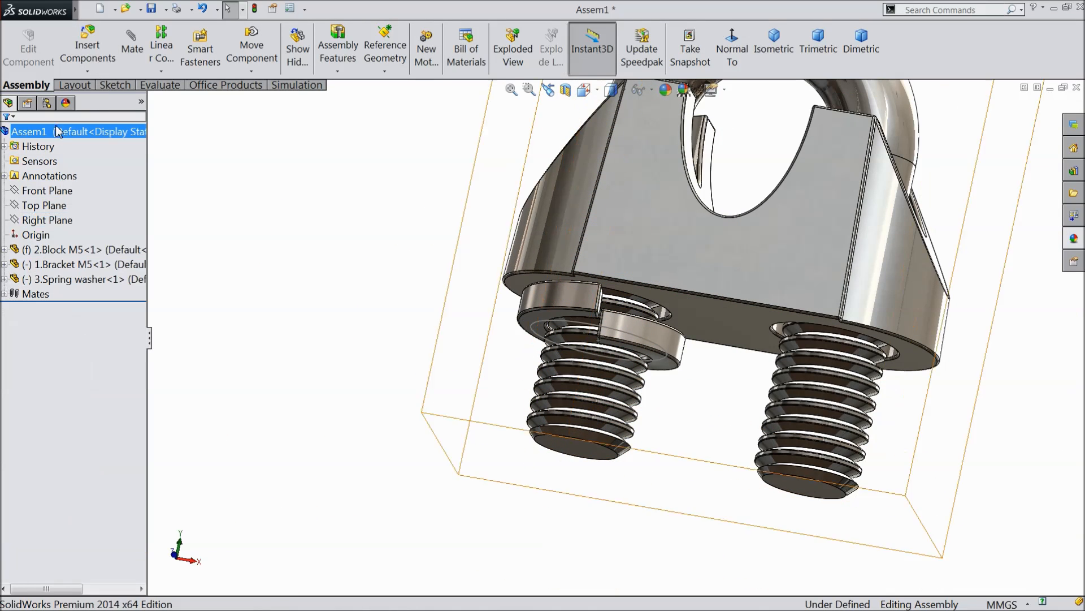
# Place a copy of the spring washer beside the bracket's other threaded end
pyautogui.moveTo(591, 314); pyautogui.dragTo(772, 496)
pyautogui.moveTo(896, 448); pyautogui.dragTo(849, 477, button='middle')
pyautogui.moveTo(959, 413); pyautogui.dragTo(981, 402, button='middle')
pyautogui.scroll(3, 987, 305)
pyautogui.scroll(-5, 653, 321)
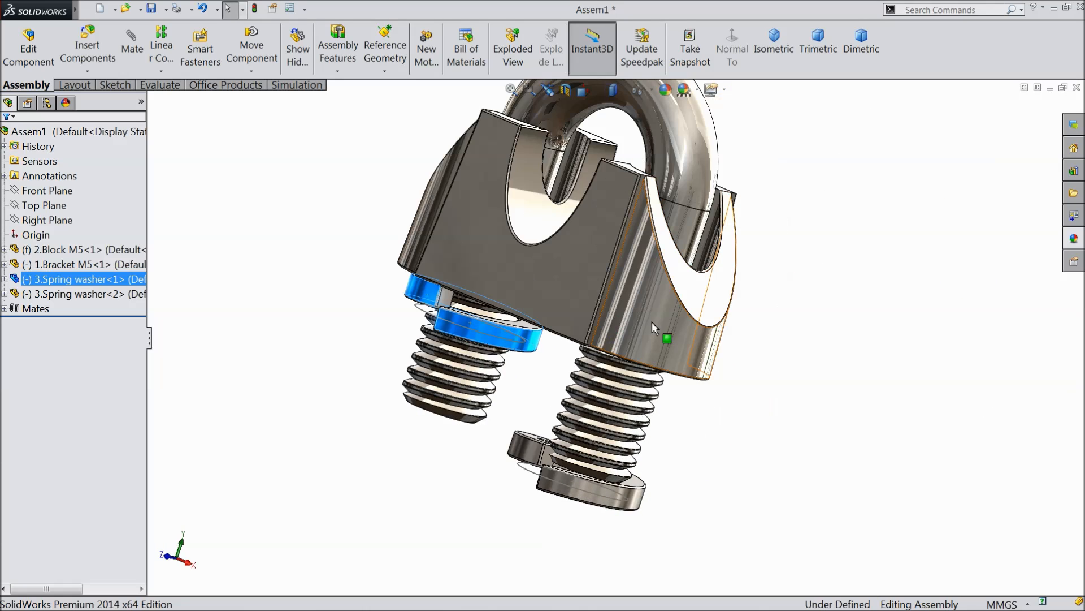
# Add a concentric mate between the second spring washer's sketch circle and the block hole around the bracket's other leg
pyautogui.click(727, 225)
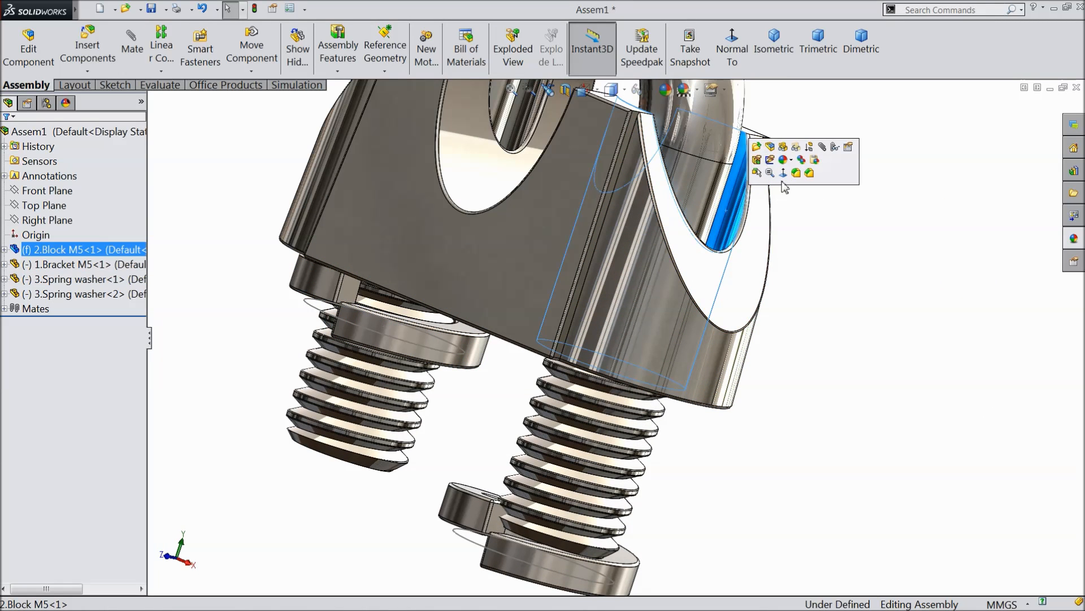
pyautogui.click(822, 147)
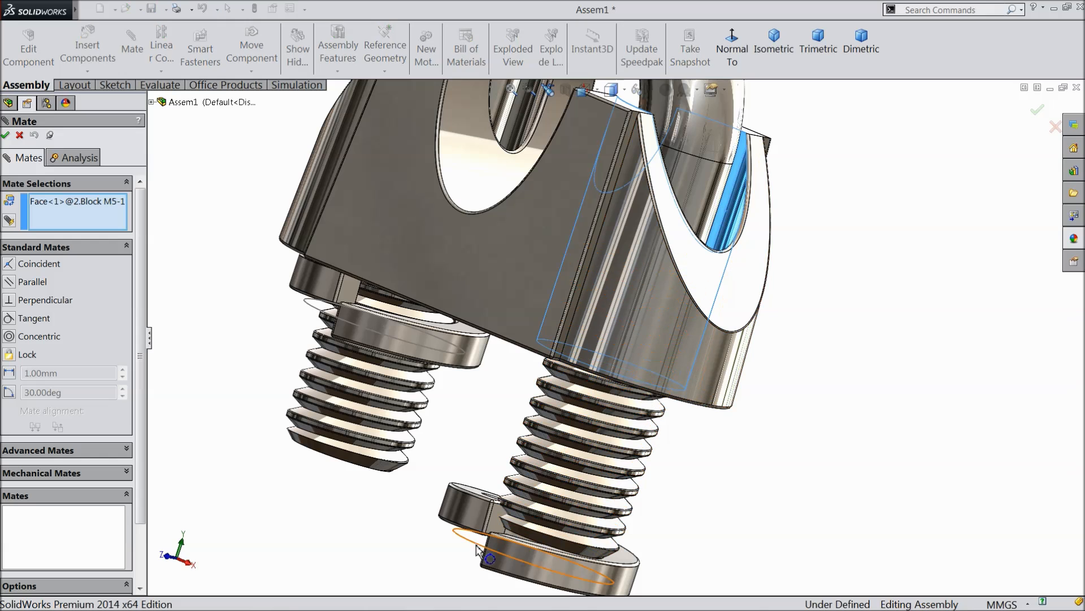
pyautogui.click(477, 547)
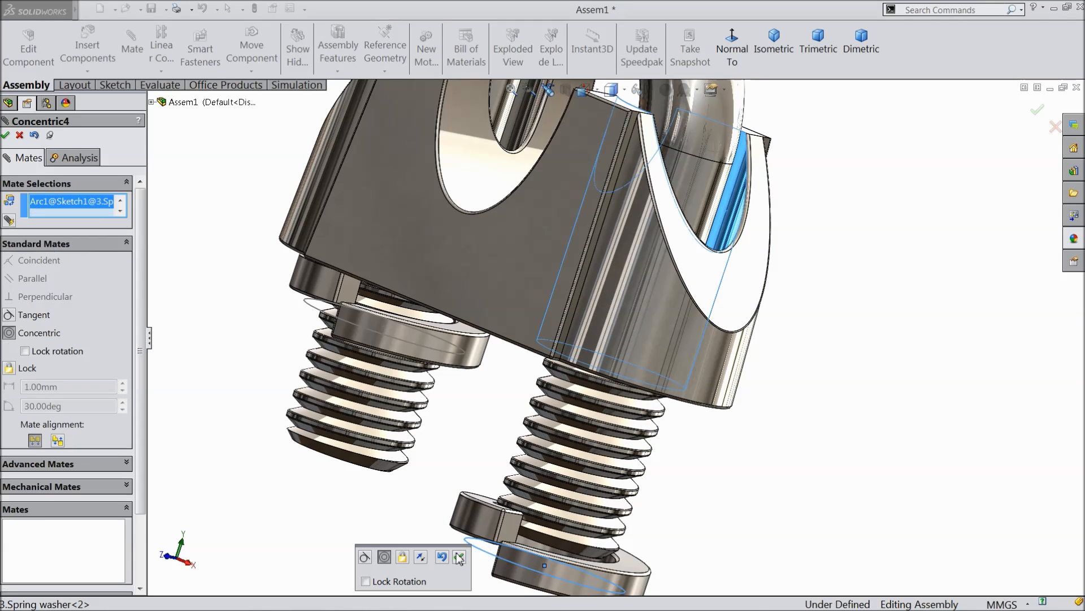
pyautogui.click(459, 557)
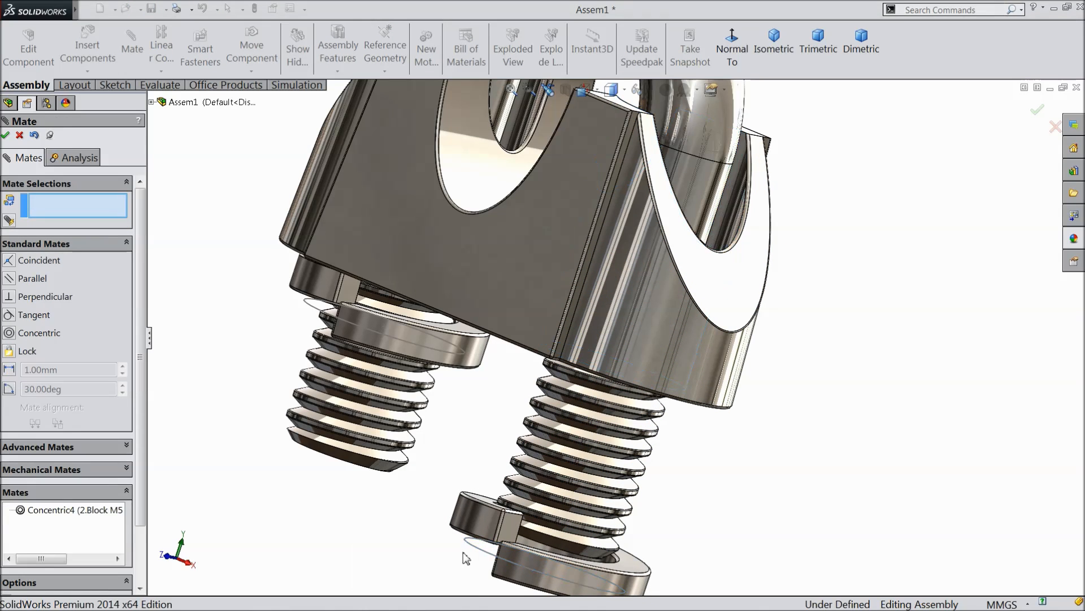
# Add a coincident mate between the block's underside and the midpoint of the upper edge at the second washer's split end
pyautogui.moveTo(755, 478); pyautogui.dragTo(613, 455, button='middle')
pyautogui.click(680, 421)
pyautogui.scroll(-5, 577, 483)
pyautogui.scroll(-3, 535, 429)
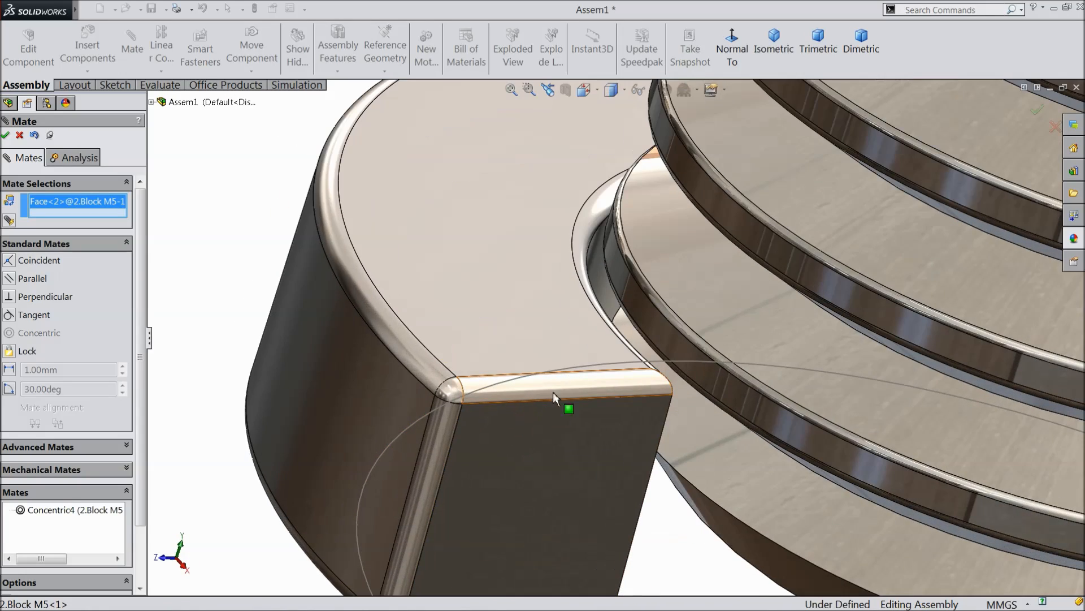
pyautogui.click(555, 374)
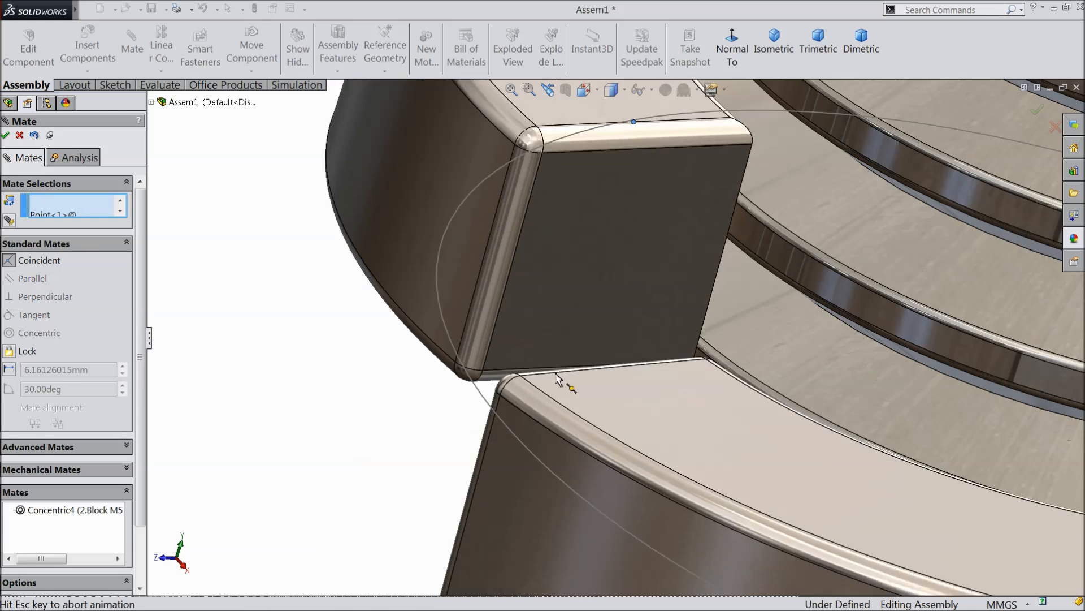
pyautogui.scroll(5, 501, 450)
pyautogui.scroll(5, 531, 450)
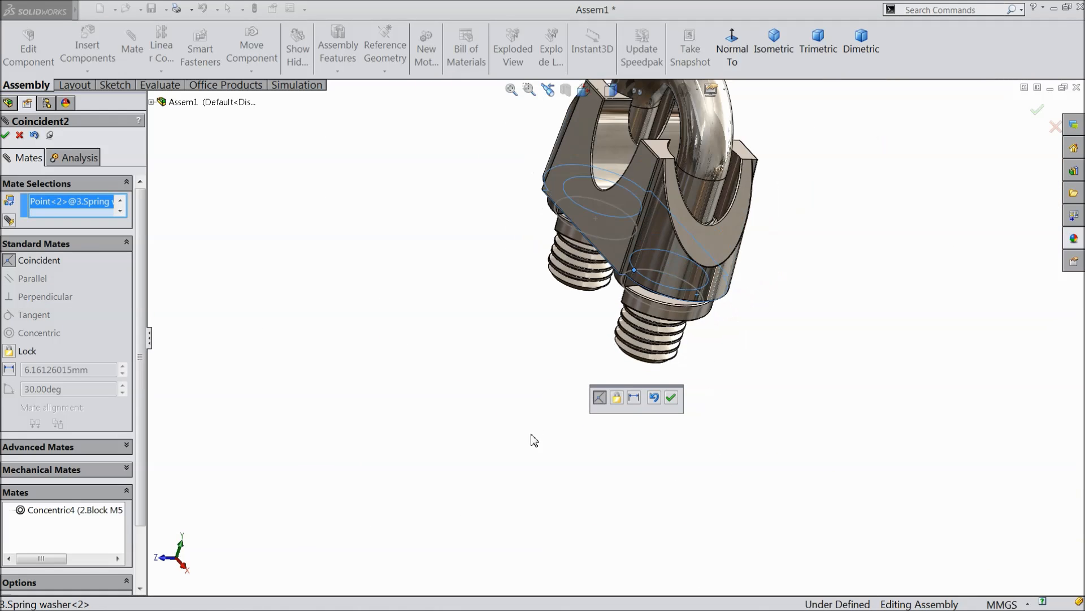
pyautogui.moveTo(528, 448); pyautogui.dragTo(564, 351, button='middle')
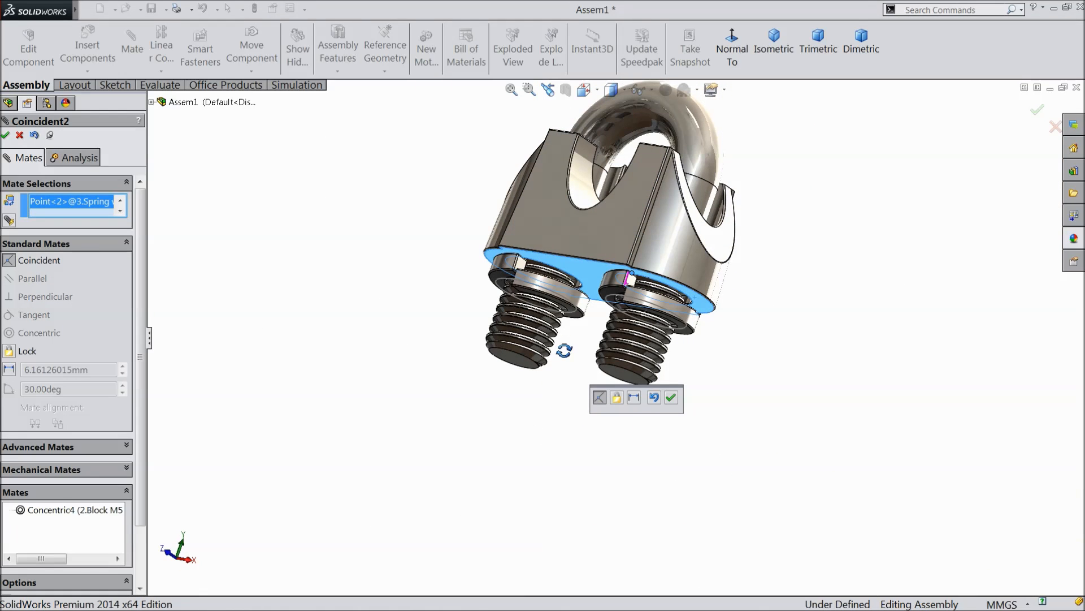
pyautogui.click(672, 398)
# Close the Mate command and hide the sketch circle of the spring washers
pyautogui.scroll(-5, 655, 277)
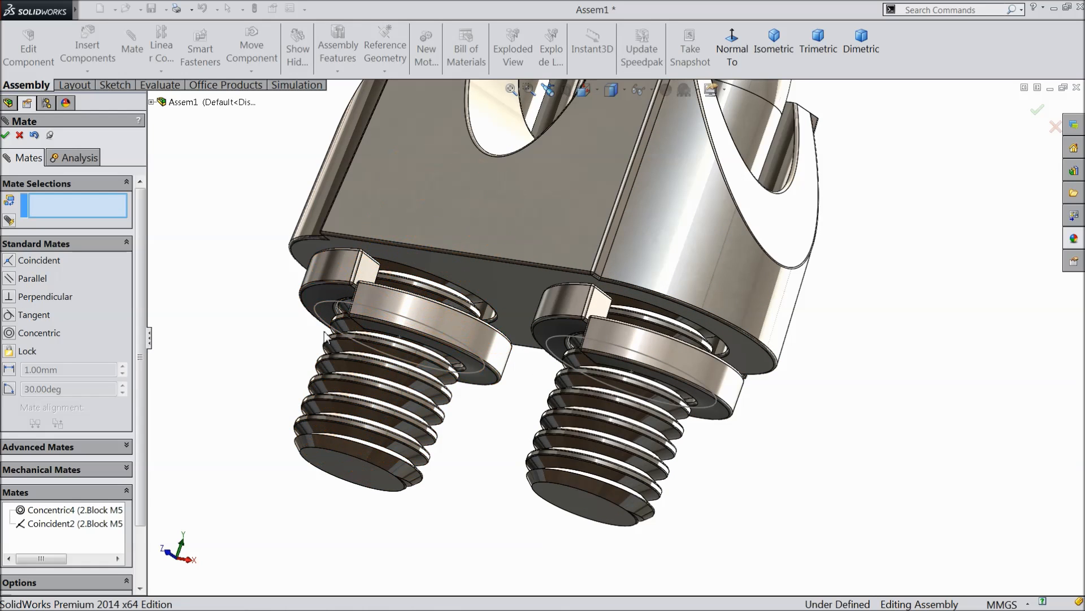
pyautogui.click(318, 308)
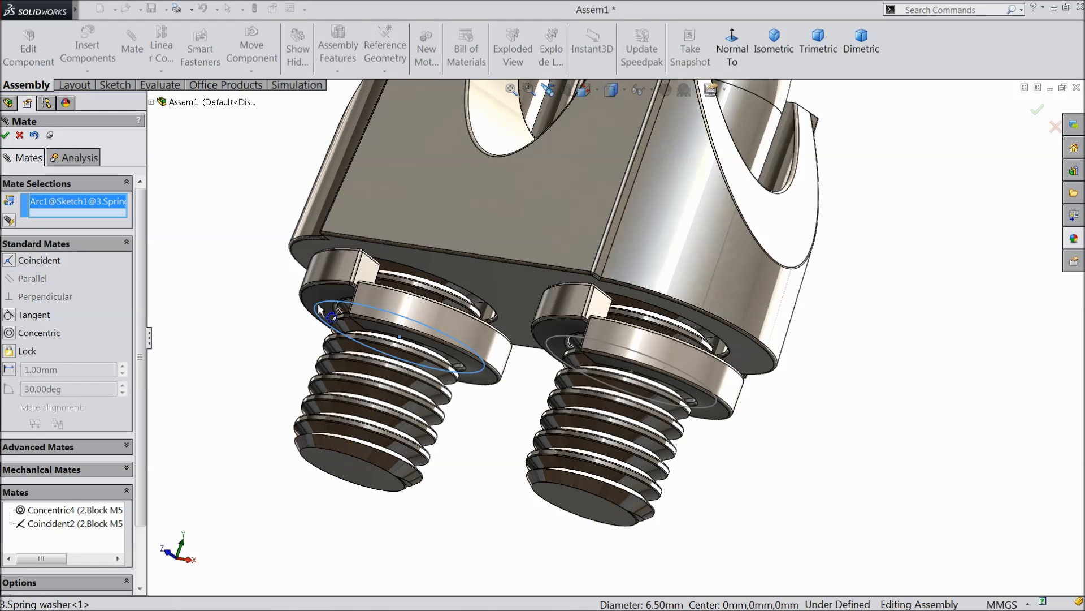
pyautogui.click(20, 136)
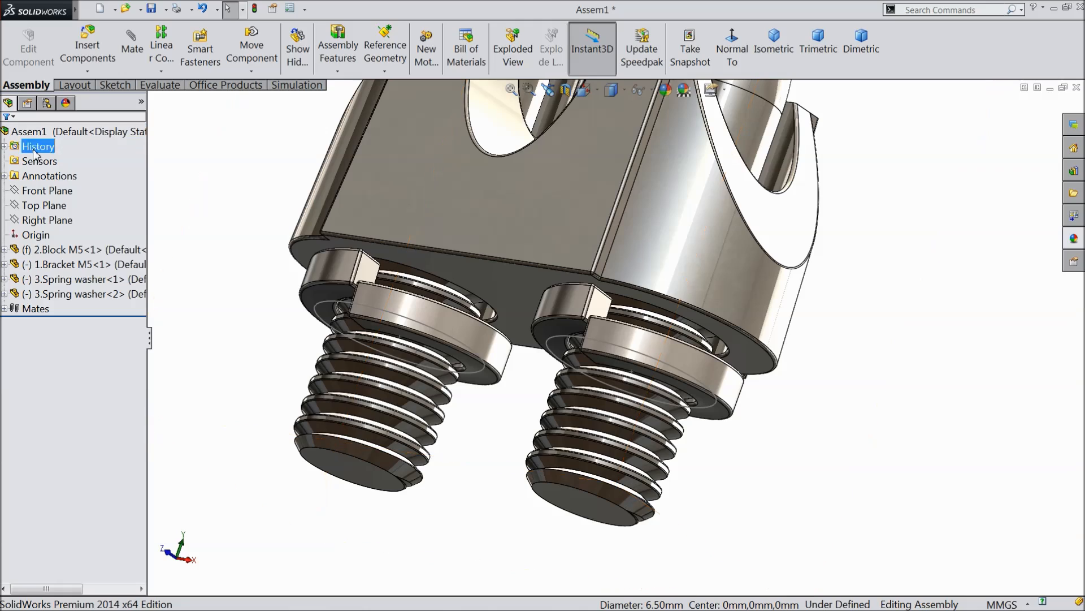
pyautogui.click(327, 304)
pyautogui.click(371, 268)
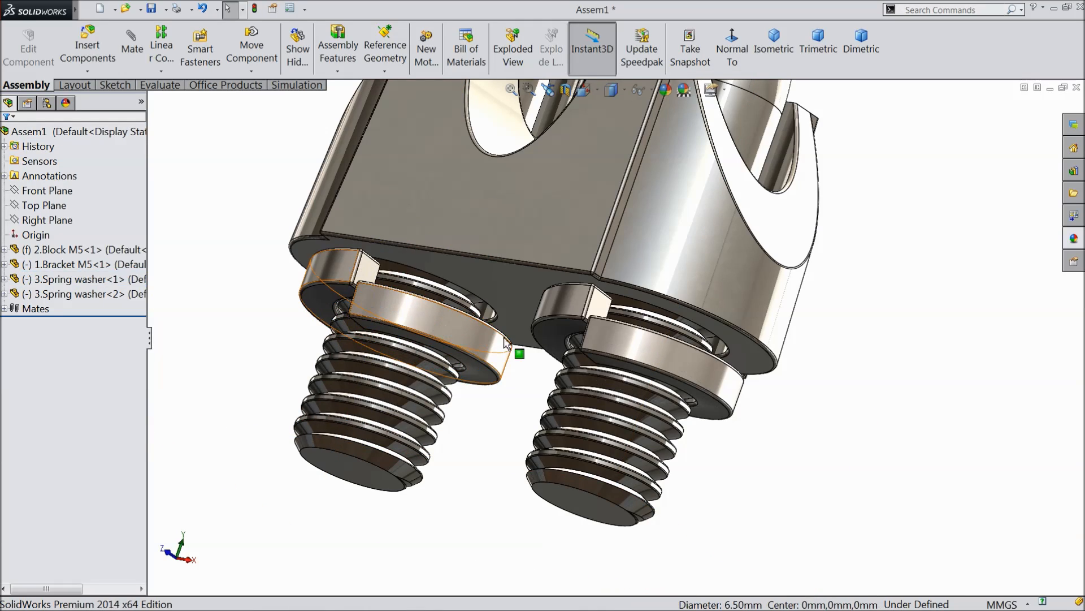
# Slide the bracket slightly upward through the block's holes and clear the selection
pyautogui.moveTo(821, 406); pyautogui.dragTo(697, 331, button='middle')
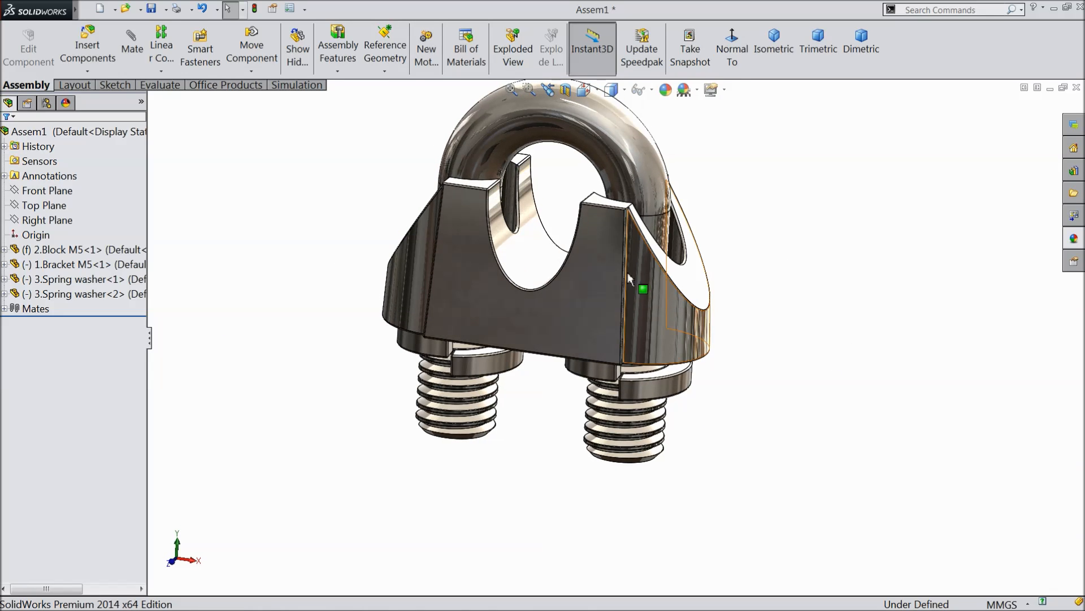
pyautogui.click(608, 157)
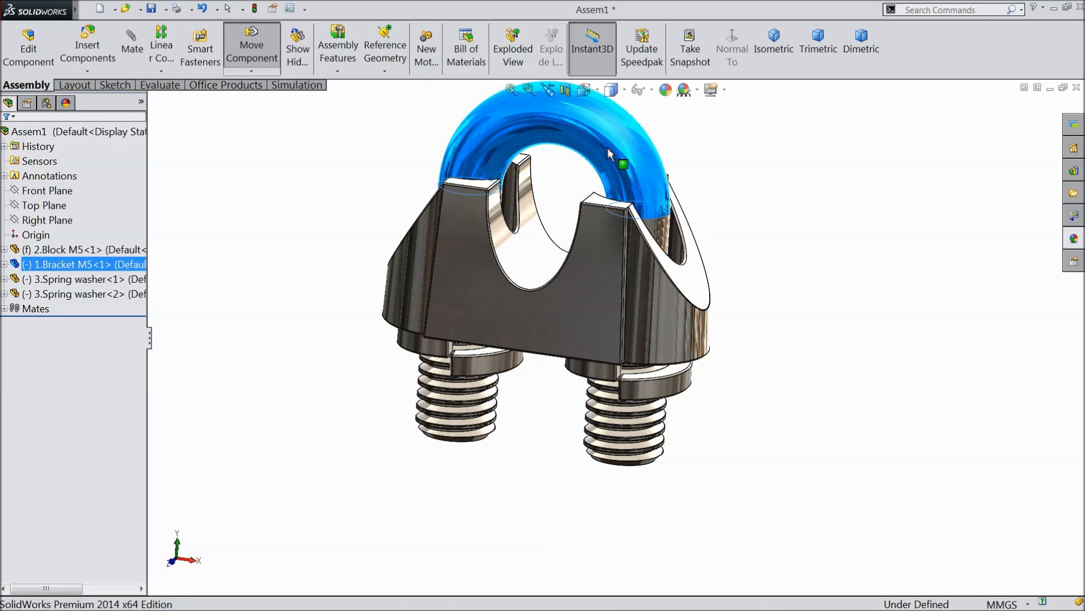
pyautogui.moveTo(618, 189); pyautogui.dragTo(695, 232, button='middle')
pyautogui.moveTo(621, 163); pyautogui.dragTo(618, 155)
pyautogui.click(191, 177)
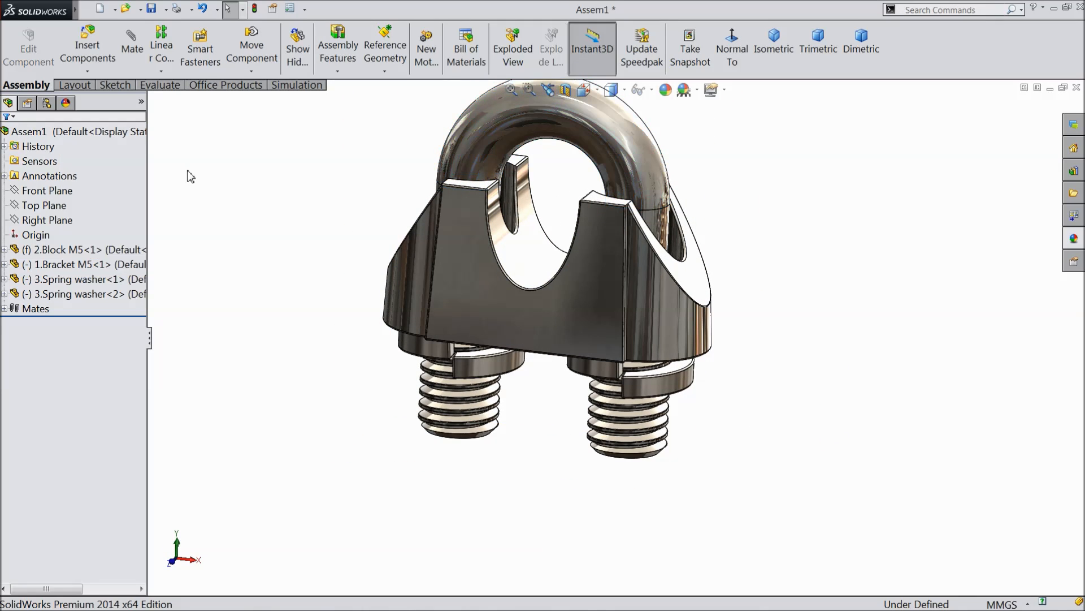
# Insert the 4.Nut M5 part and place it beside the threaded end of the bracket leg without a nut nearest the first washer
pyautogui.click(88, 51)
pyautogui.click(71, 400)
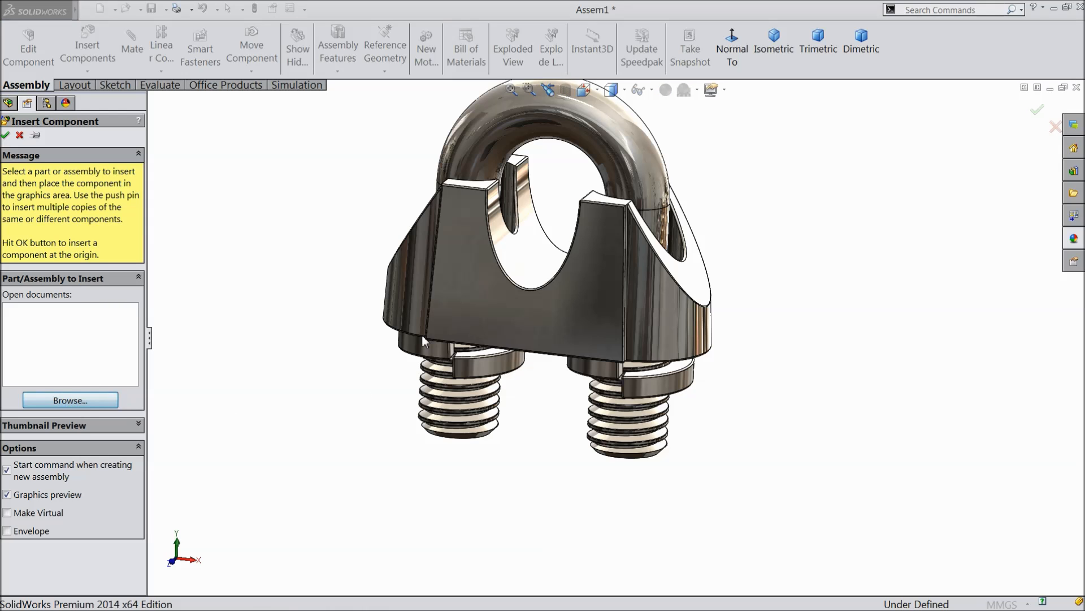
pyautogui.click(489, 209)
pyautogui.click(904, 520)
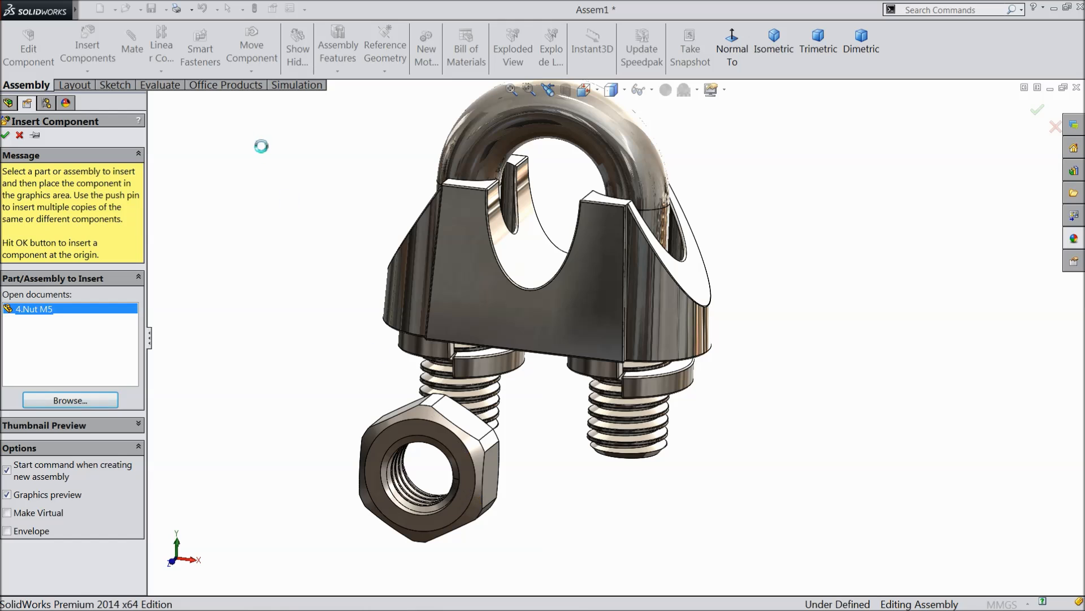
# Rotate the nut freely until it lies flat with its hole axis along the bracket leg
pyautogui.click(251, 71)
pyautogui.click(282, 101)
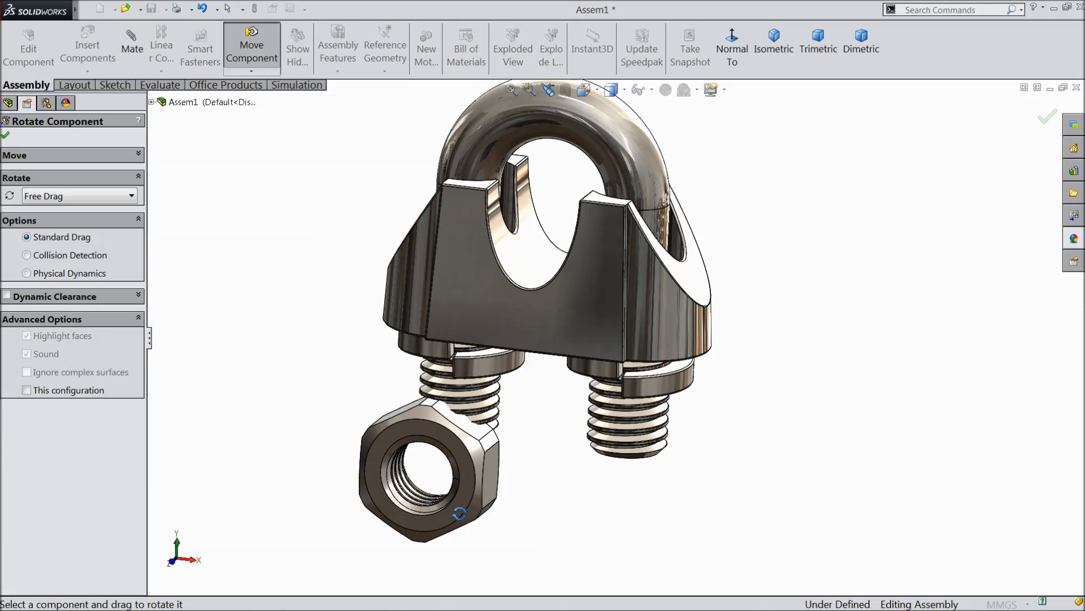
pyautogui.moveTo(465, 500); pyautogui.dragTo(426, 268)
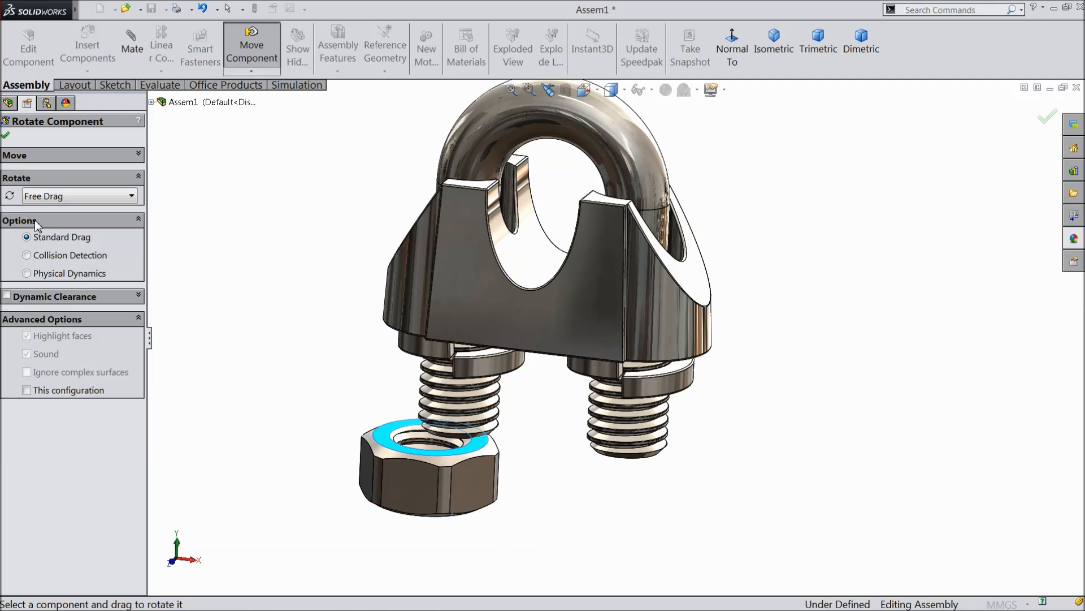
pyautogui.click(7, 136)
# Add a concentric mate between the block hole above the nut and the nut's conical chamfer face
pyautogui.scroll(1, 526, 300)
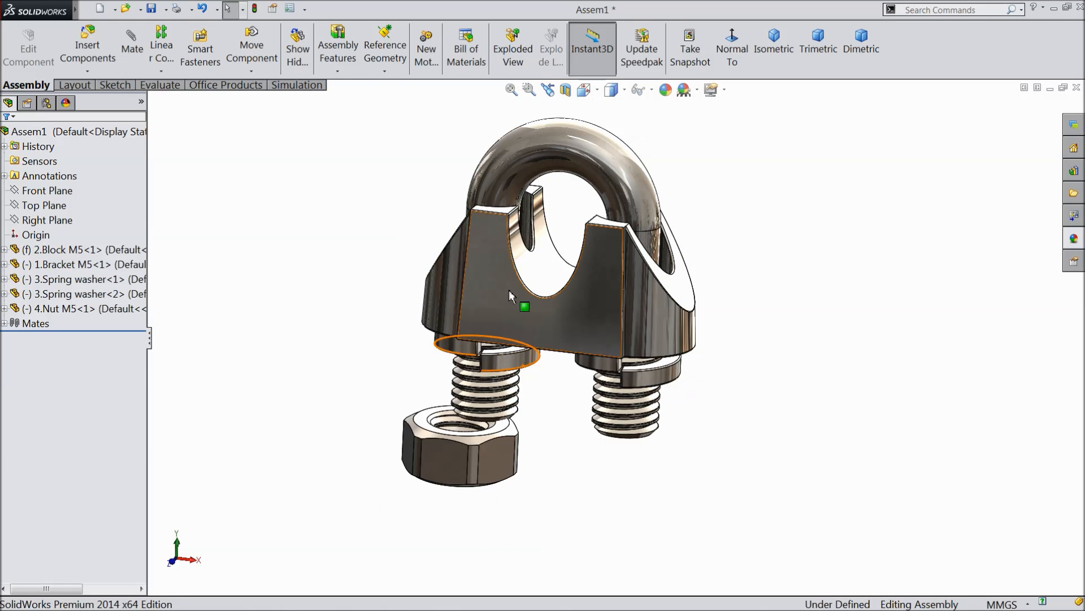
pyautogui.click(526, 228)
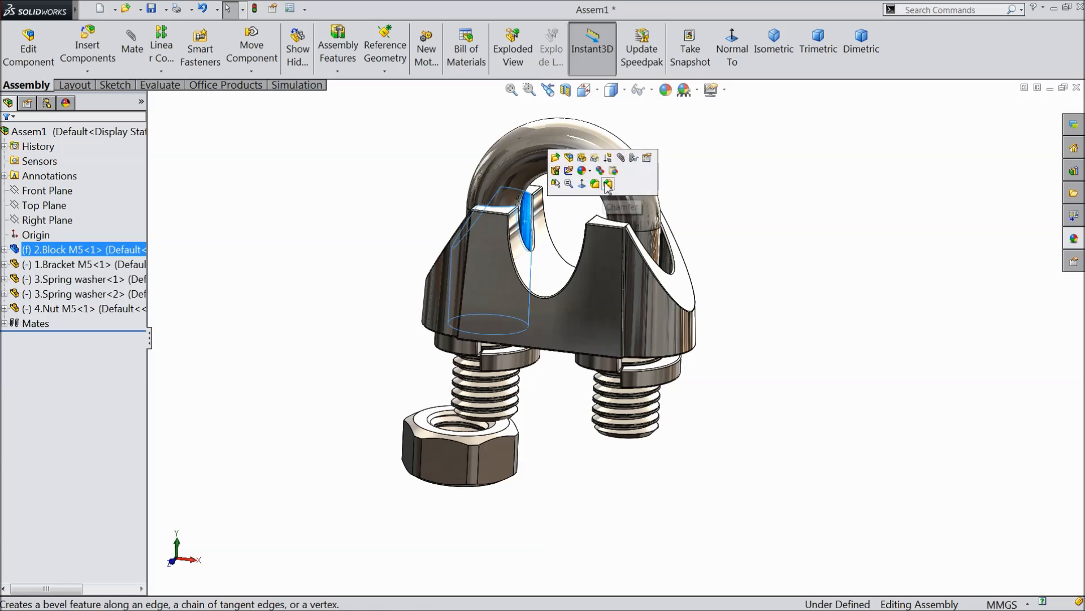
pyautogui.click(621, 163)
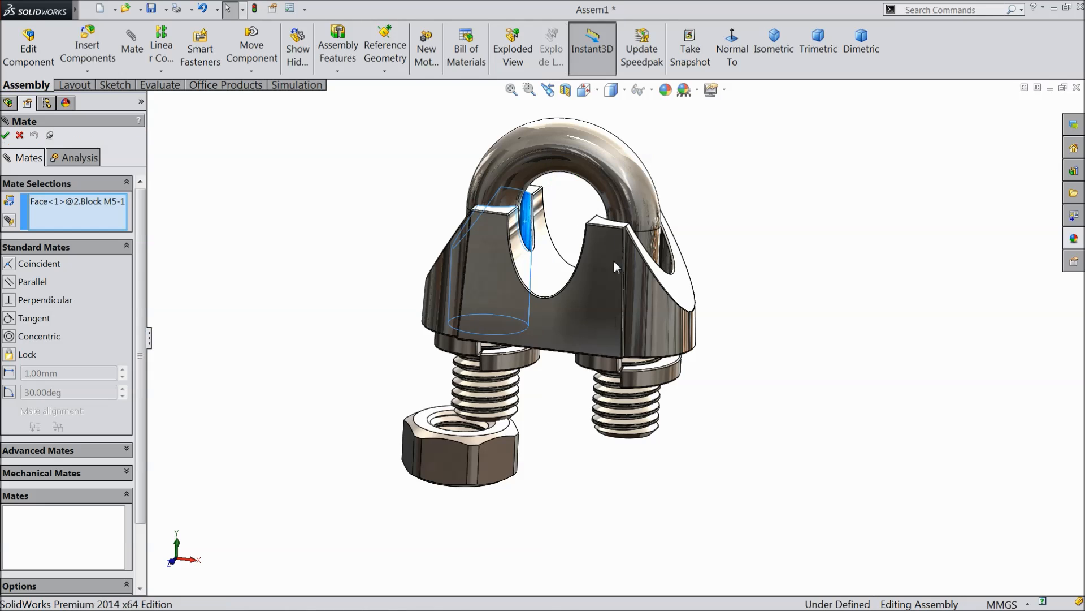
pyautogui.click(510, 433)
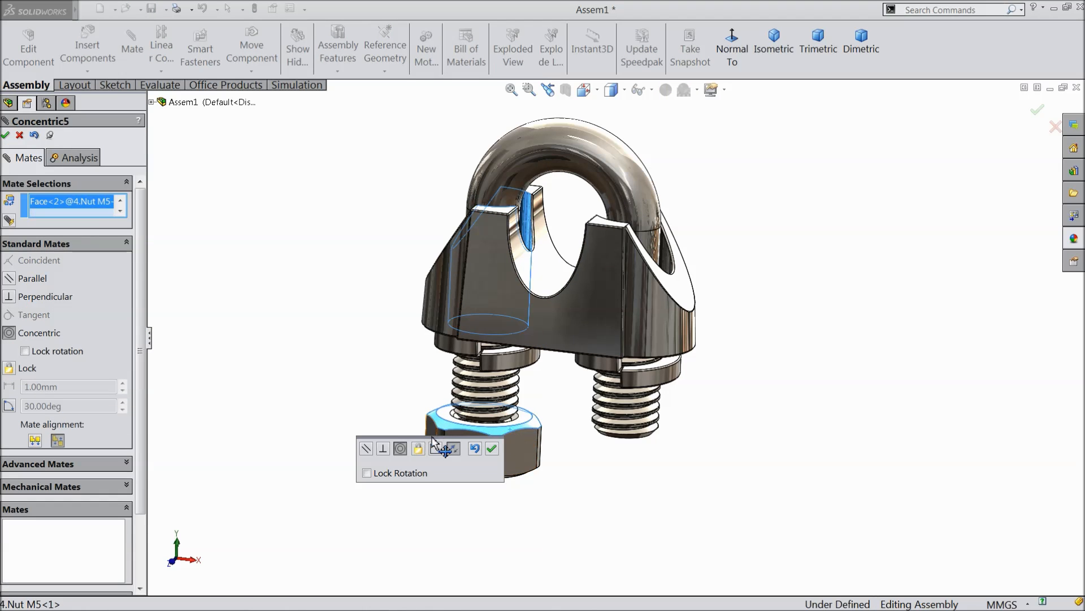
pyautogui.click(492, 449)
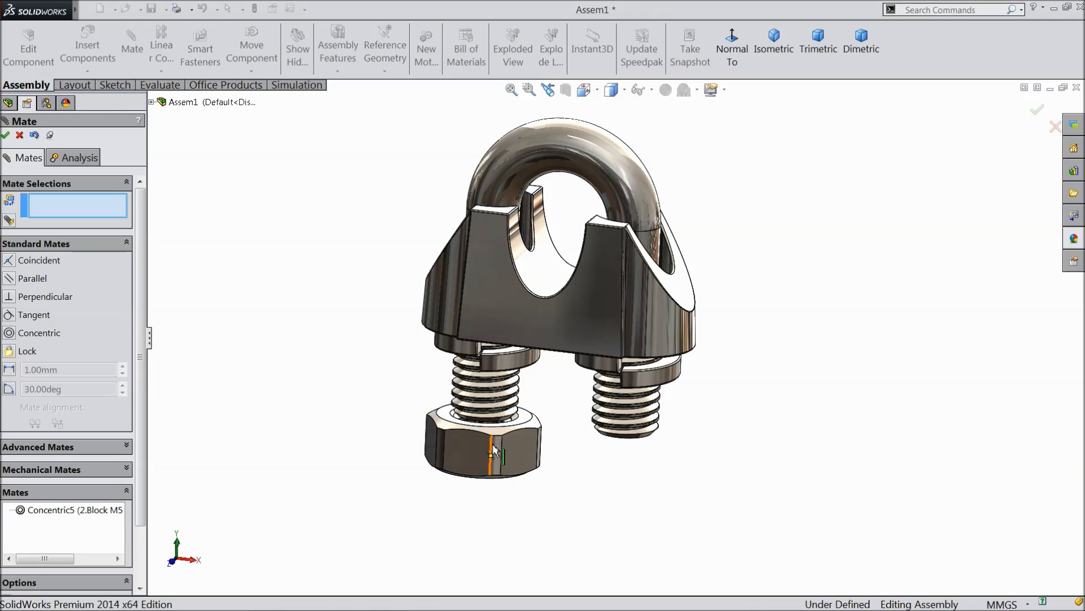
# Add a coincident mate between the nut's upper face and the midpoint of the first spring washer's lower split-end edge, and finish mating
pyautogui.scroll(-5, 504, 379)
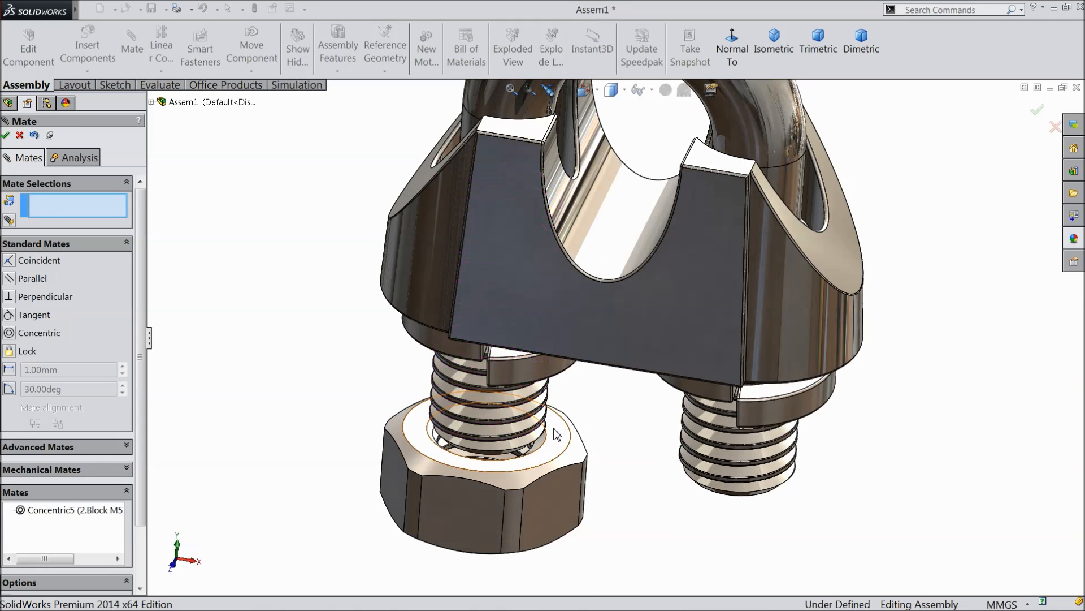
pyautogui.scroll(-5, 554, 397)
pyautogui.click(560, 468)
pyautogui.moveTo(557, 398); pyautogui.dragTo(586, 262, button='middle')
pyautogui.scroll(-5, 528, 110)
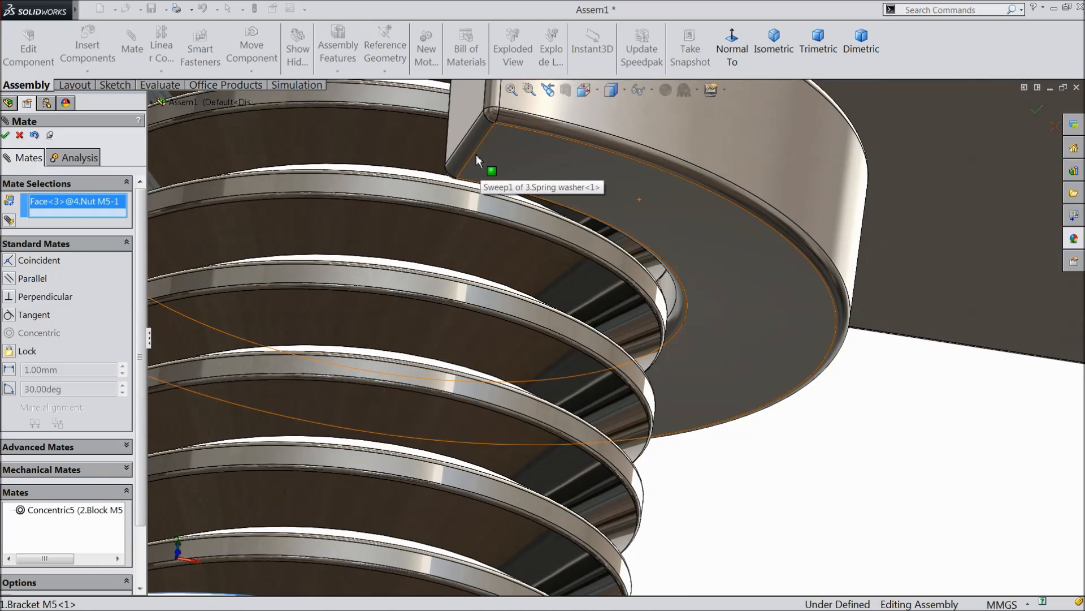
pyautogui.click(475, 152)
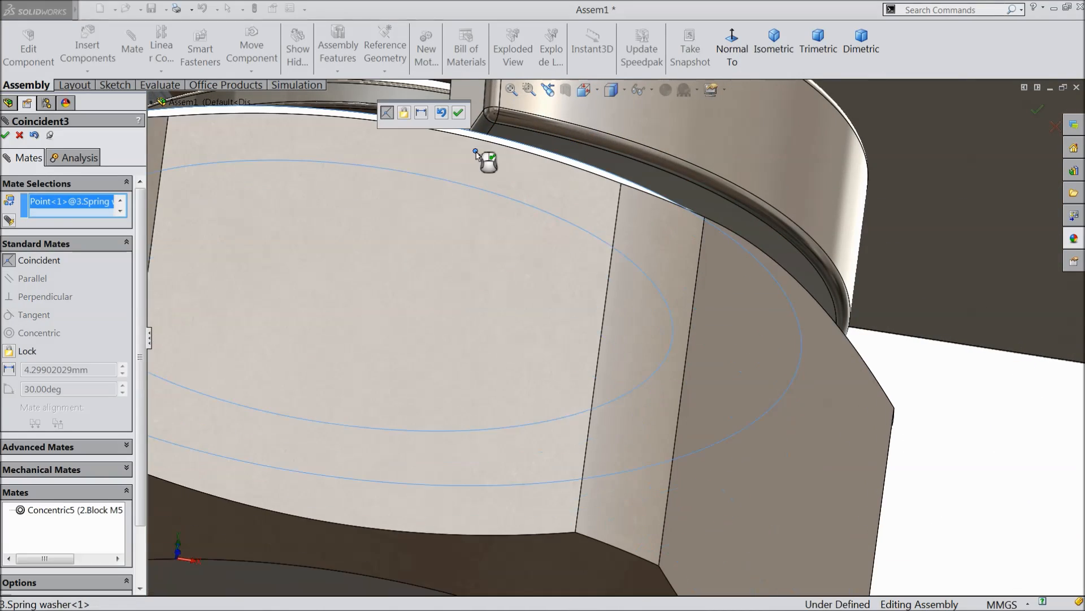
pyautogui.click(458, 115)
pyautogui.scroll(8, 540, 251)
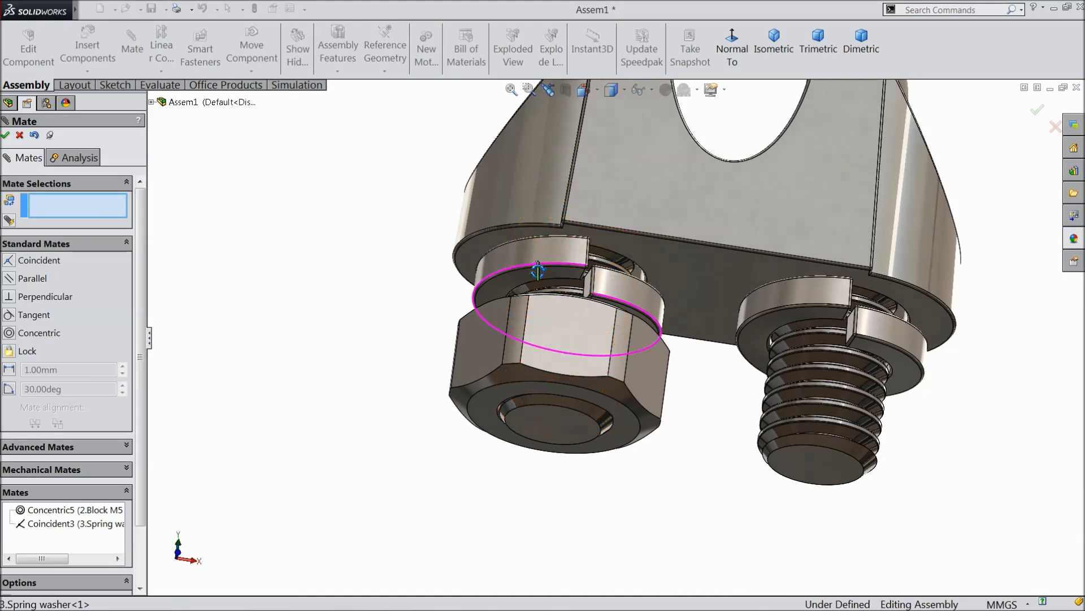
pyautogui.moveTo(537, 271); pyautogui.dragTo(538, 332, button='middle')
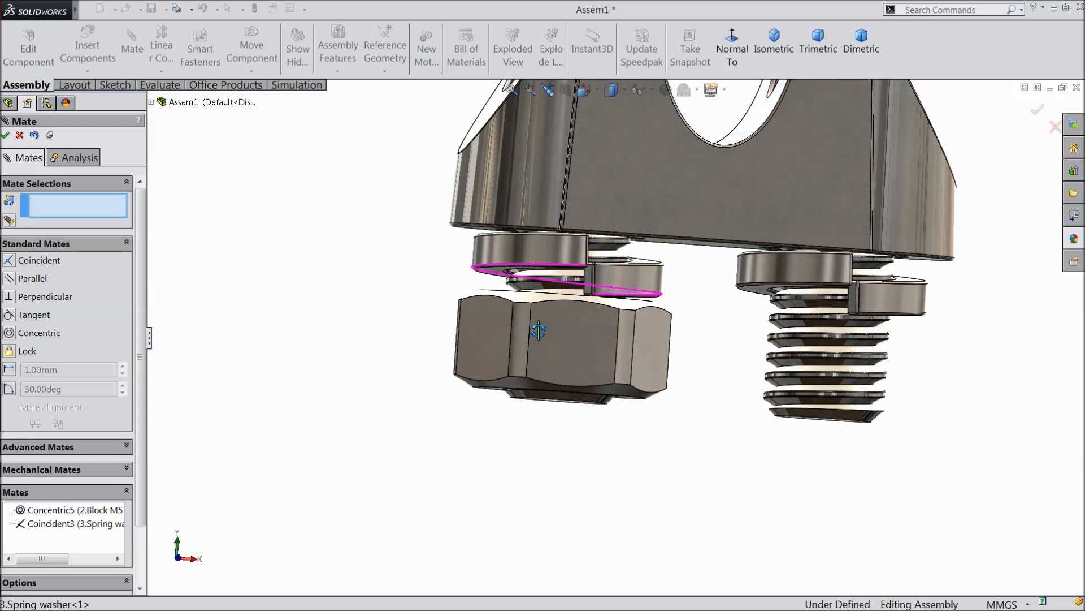
pyautogui.scroll(5, 636, 326)
pyautogui.scroll(-2, 696, 282)
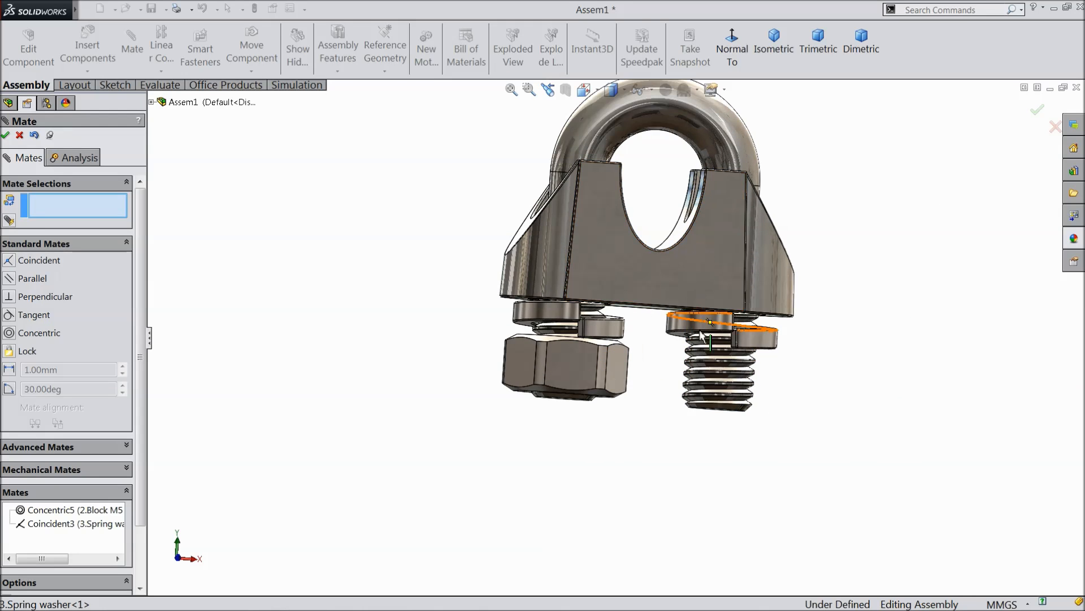
pyautogui.scroll(-5, 605, 379)
pyautogui.click(19, 136)
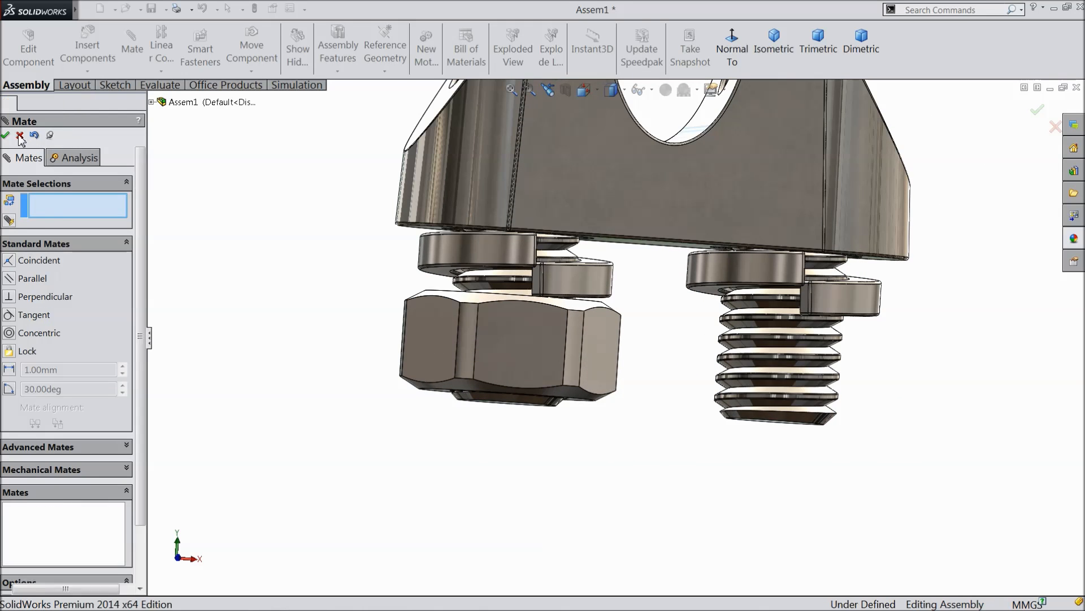
# Place a copy of the nut below the bracket's other threaded end
pyautogui.keyDown('ctrl'); pyautogui.moveTo(507, 351); pyautogui.dragTo(825, 507); pyautogui.keyUp('ctrl')
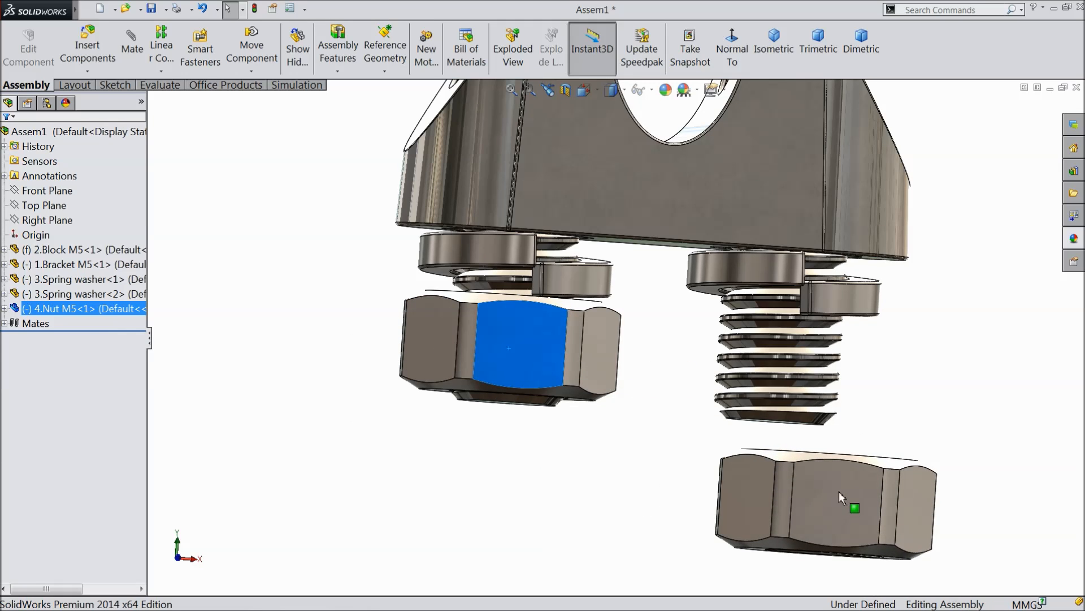
pyautogui.press('f')
pyautogui.scroll(-5, 767, 387)
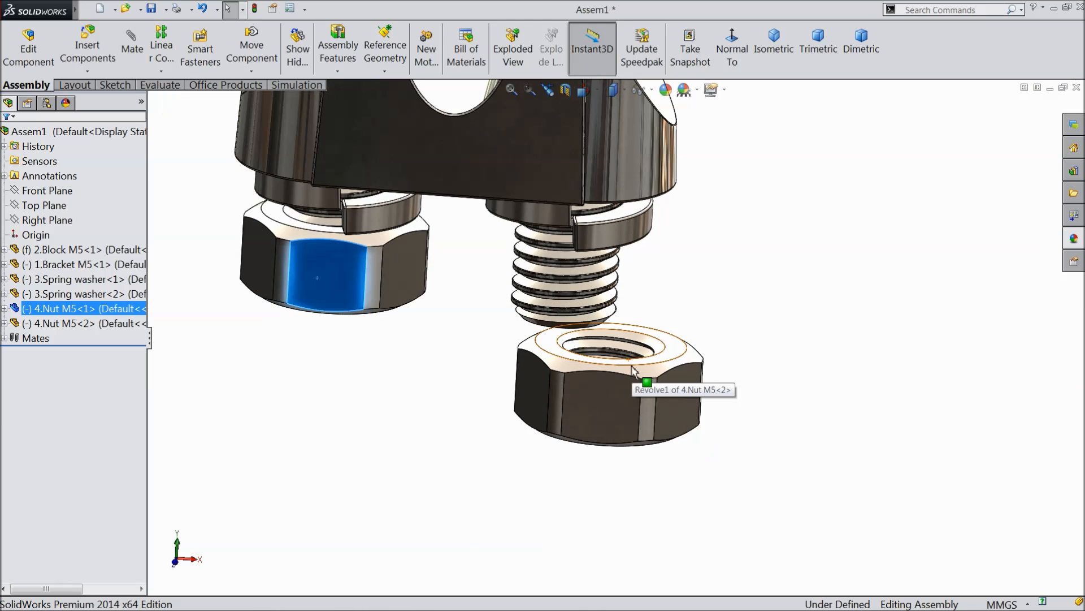
pyautogui.moveTo(666, 245); pyautogui.dragTo(657, 260, button='middle')
pyautogui.scroll(3, 657, 260)
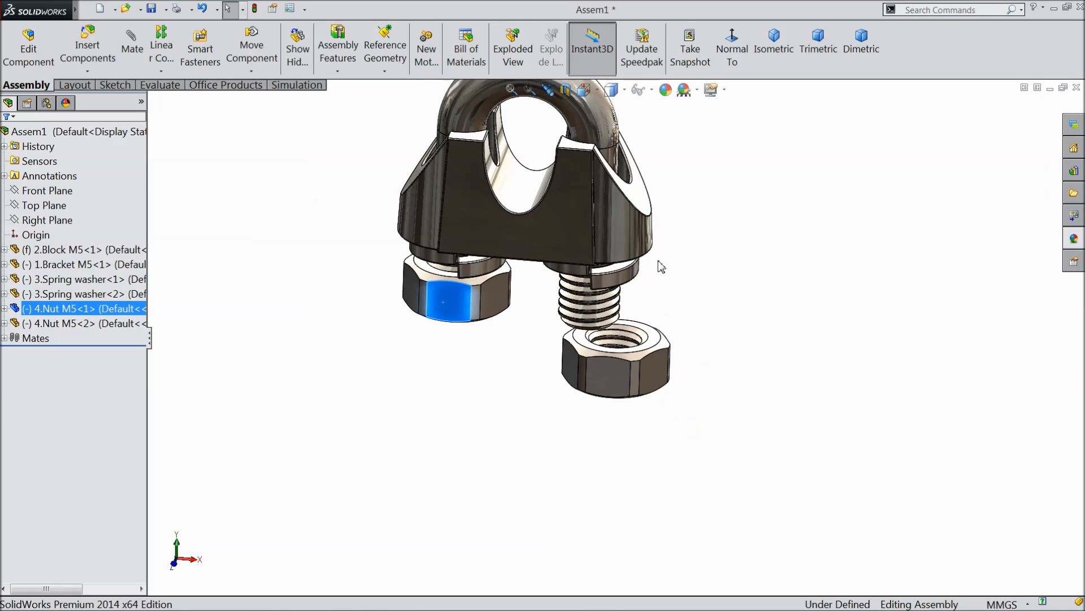
# Add a concentric mate between the block hole above the loose second nut and that nut's conical chamfer face
pyautogui.click(626, 172)
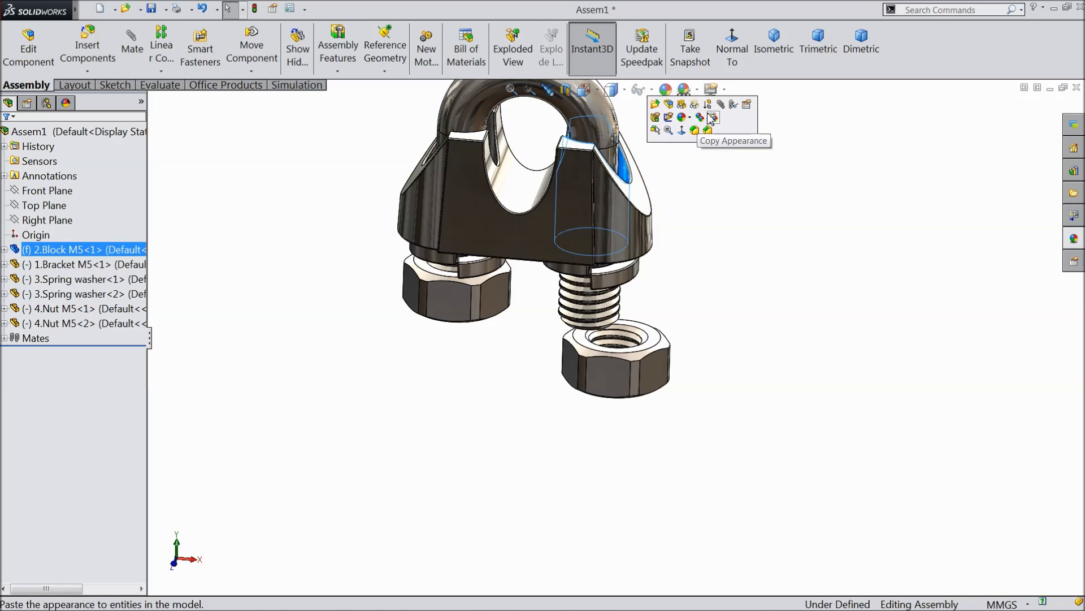
pyautogui.click(725, 106)
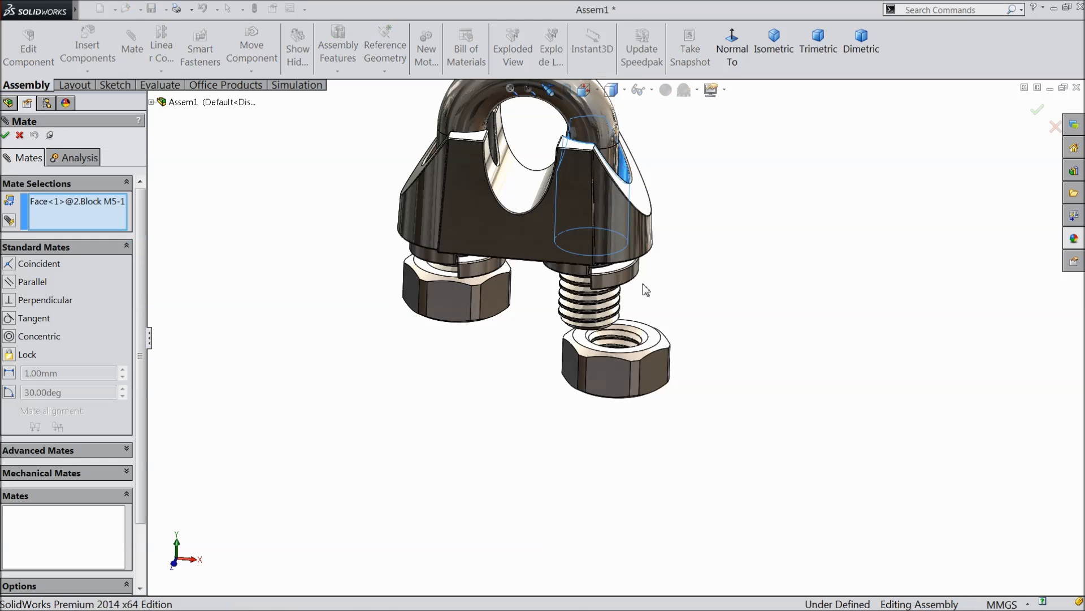
pyautogui.click(664, 350)
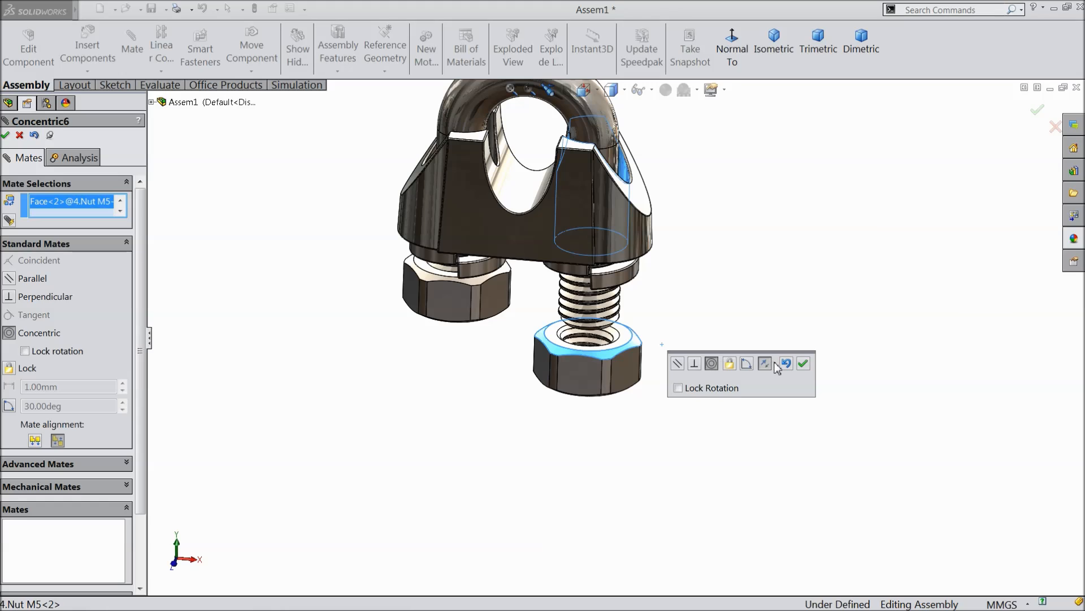
pyautogui.click(804, 366)
# Add a coincident mate between the second nut's upper face and the midpoint of the second spring washer's lower split-end edge
pyautogui.scroll(-4, 601, 297)
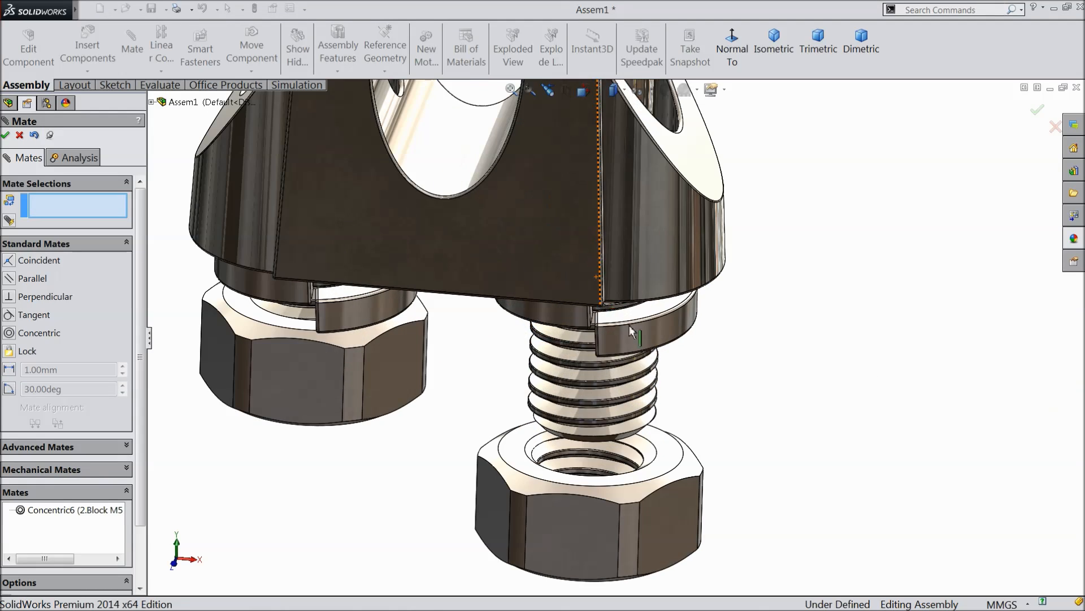
pyautogui.moveTo(667, 371); pyautogui.dragTo(669, 268, button='middle')
pyautogui.moveTo(720, 396); pyautogui.dragTo(717, 231, button='middle')
pyautogui.scroll(-4, 601, 339)
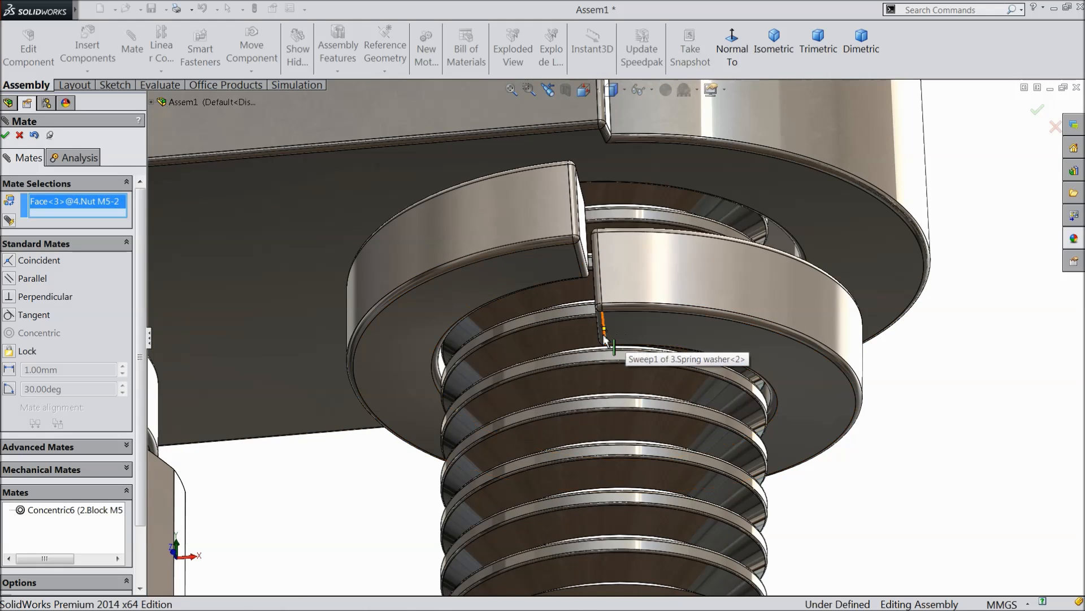
pyautogui.click(604, 330)
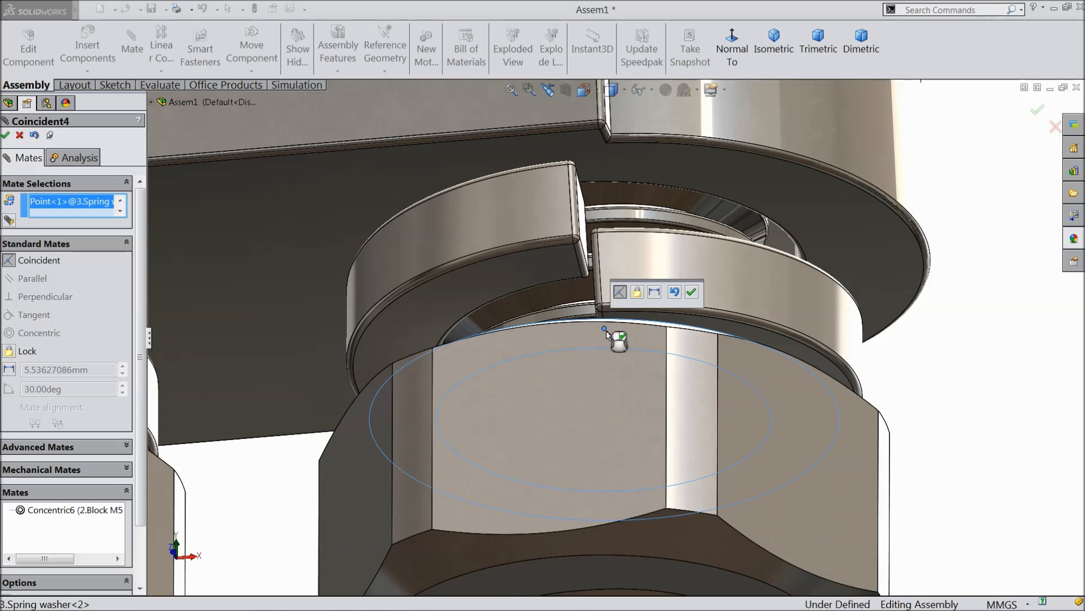
pyautogui.click(692, 292)
# Add a 1.2 mm distance mate between the first nut's bottom face and the bracket leg's end face, and finish mating
pyautogui.scroll(8, 611, 388)
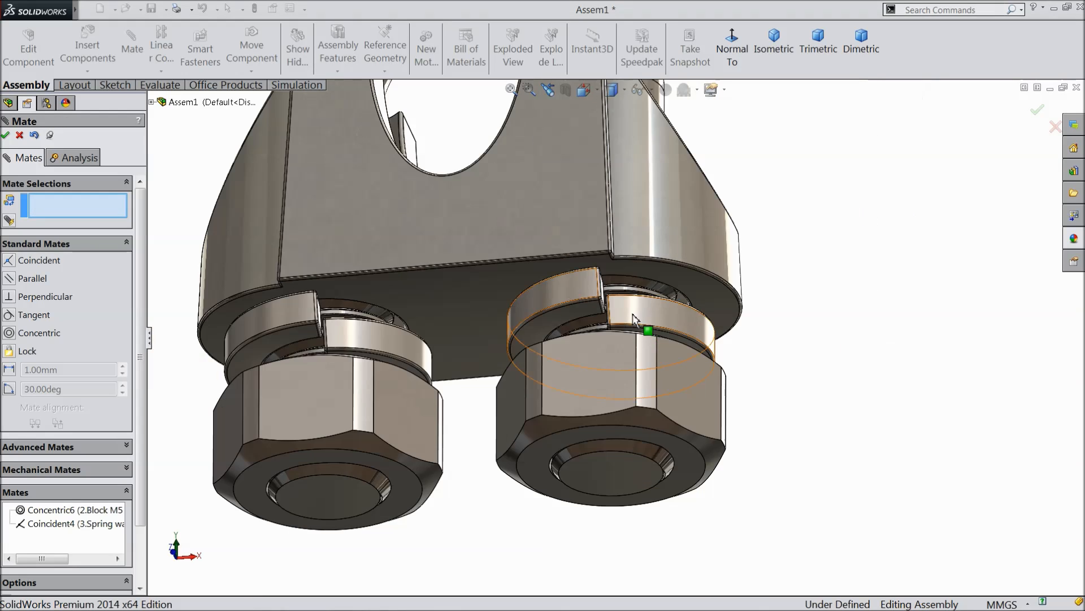
pyautogui.moveTo(610, 388); pyautogui.dragTo(618, 395, button='middle')
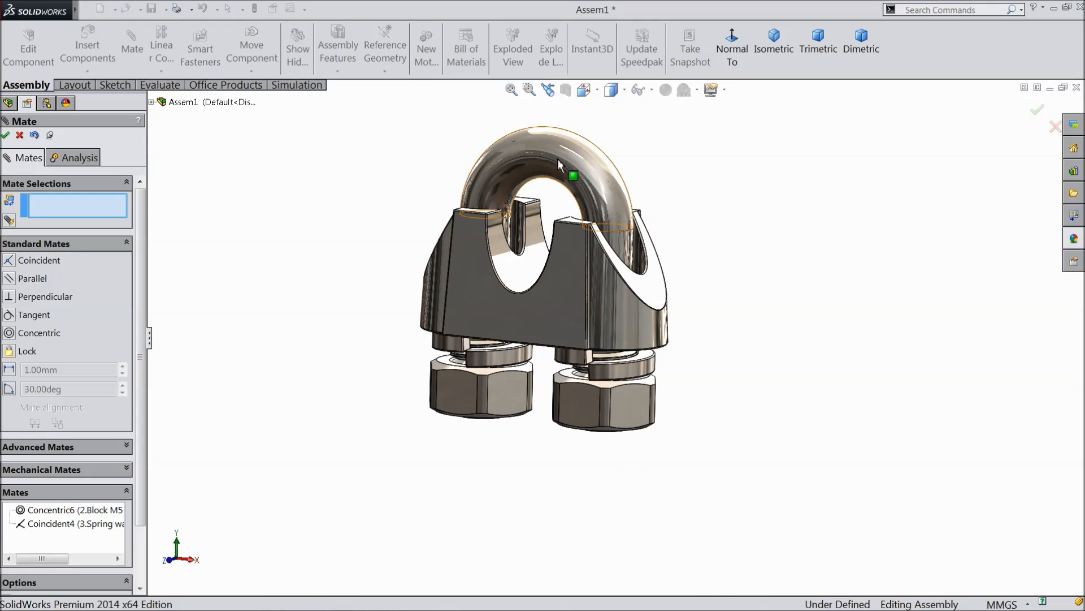
pyautogui.moveTo(497, 448); pyautogui.dragTo(527, 362, button='middle')
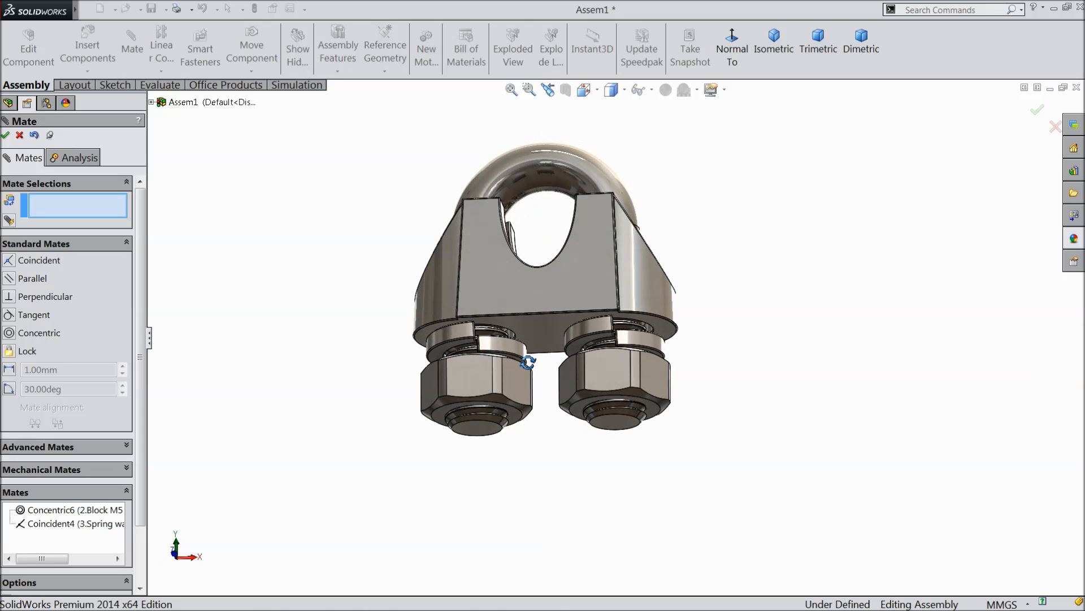
pyautogui.scroll(-5, 510, 414)
pyautogui.click(346, 376)
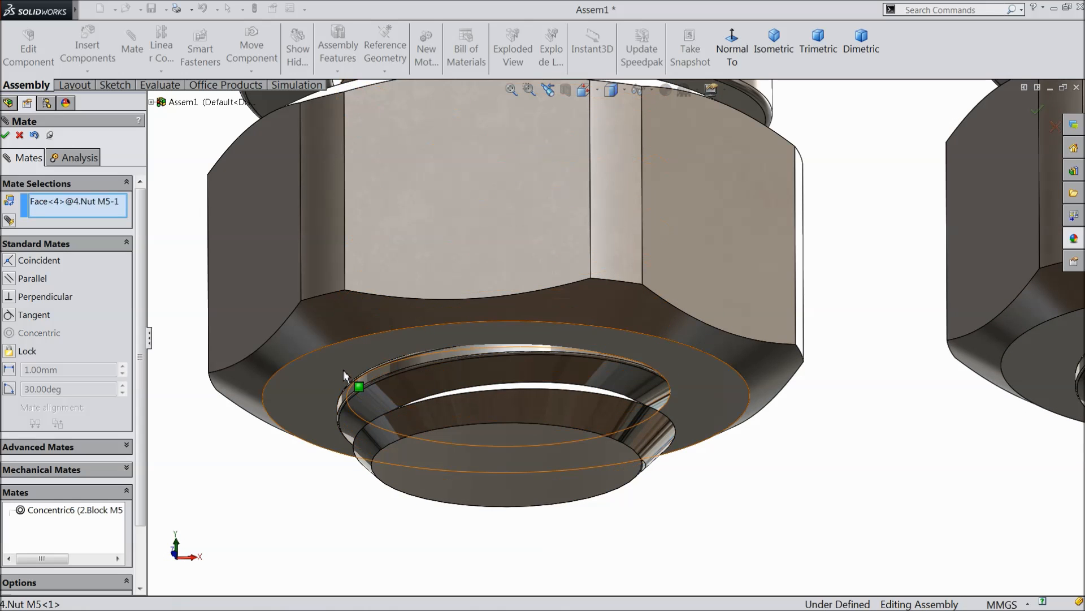
pyautogui.click(428, 458)
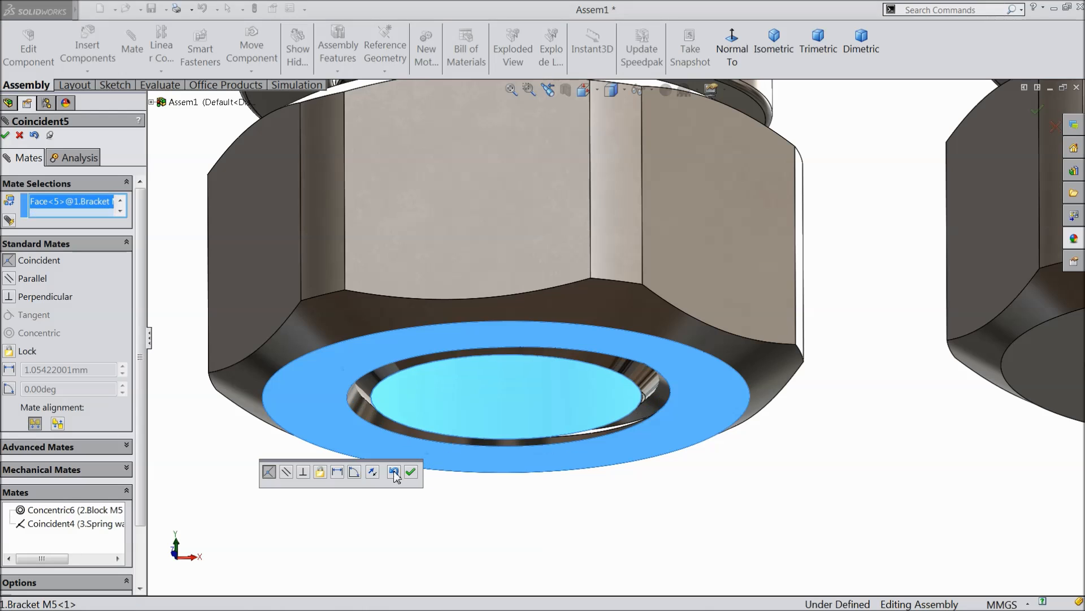
pyautogui.click(337, 473)
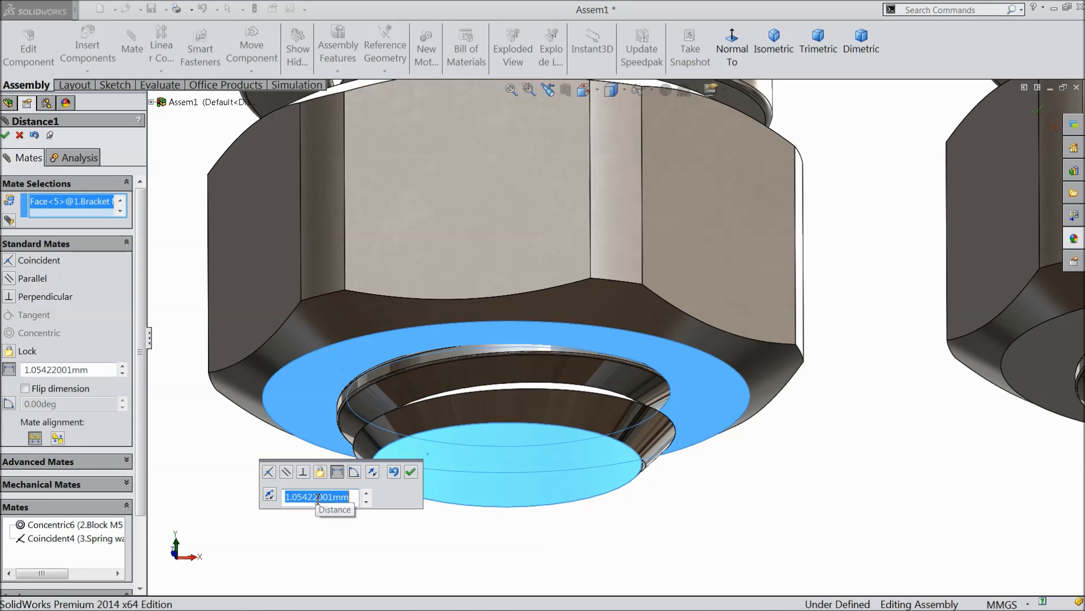
pyautogui.write('1')
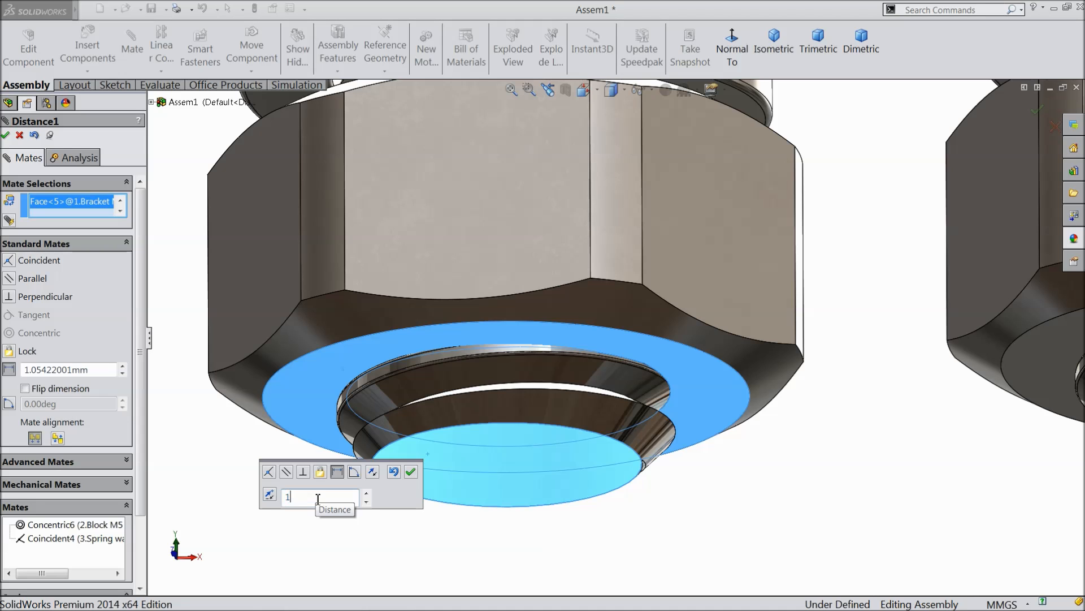
pyautogui.write('.2')
pyautogui.click(411, 474)
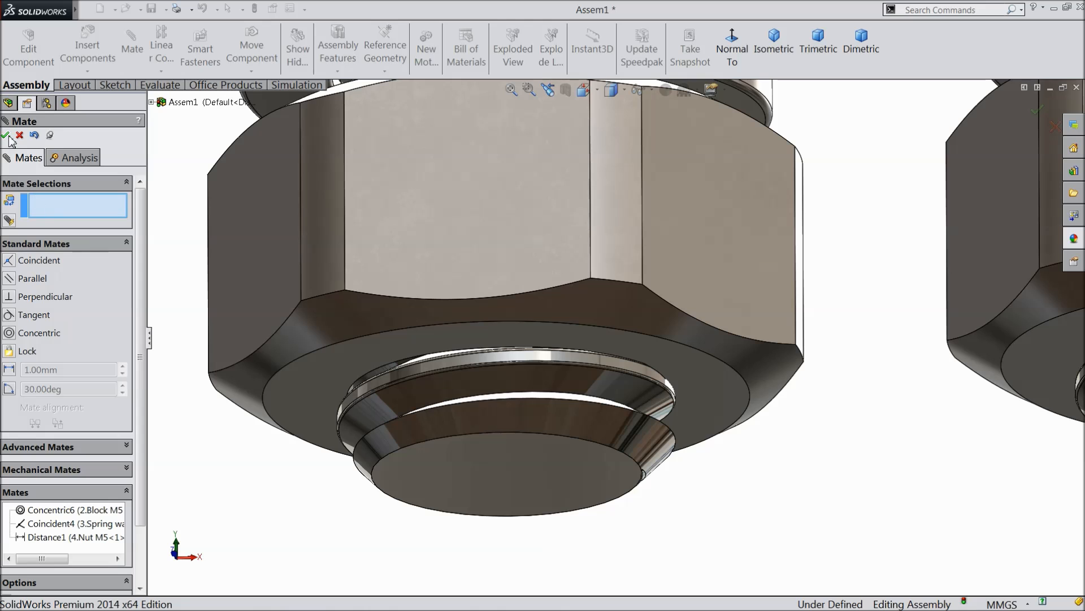
pyautogui.click(6, 137)
# Examine the assembled clamp from several sides, checking the washers and nuts and whether the bracket can still be moved
pyautogui.scroll(7, 816, 360)
pyautogui.moveTo(738, 338); pyautogui.dragTo(705, 436, button='middle')
pyautogui.press('f')
pyautogui.scroll(-4, 684, 300)
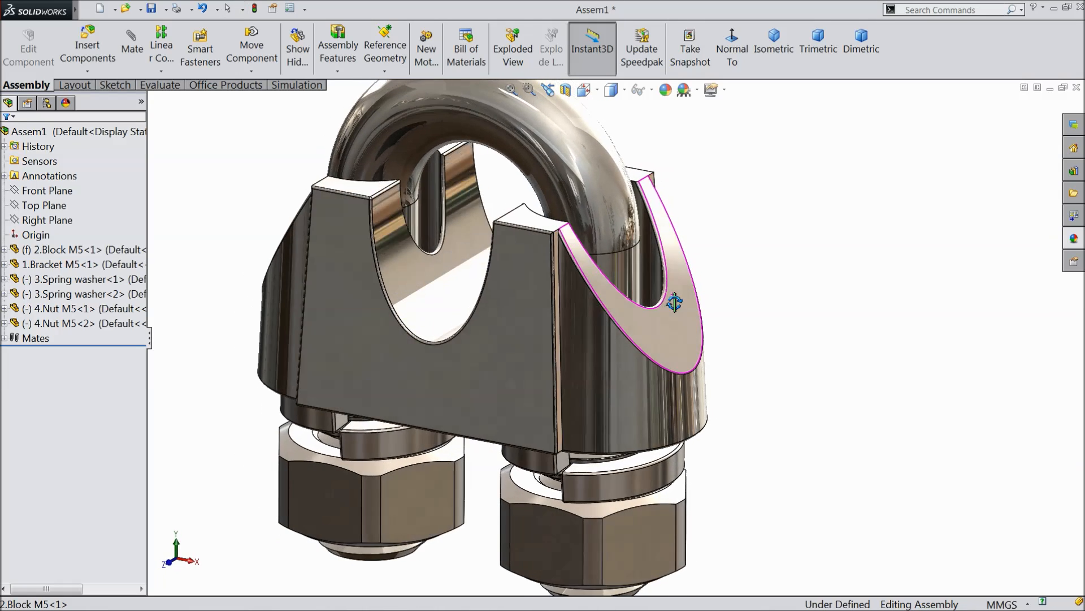
pyautogui.scroll(4, 675, 305)
pyautogui.moveTo(675, 305); pyautogui.dragTo(584, 339, button='middle')
pyautogui.scroll(-3, 495, 304)
pyautogui.moveTo(547, 375); pyautogui.dragTo(478, 260, button='middle')
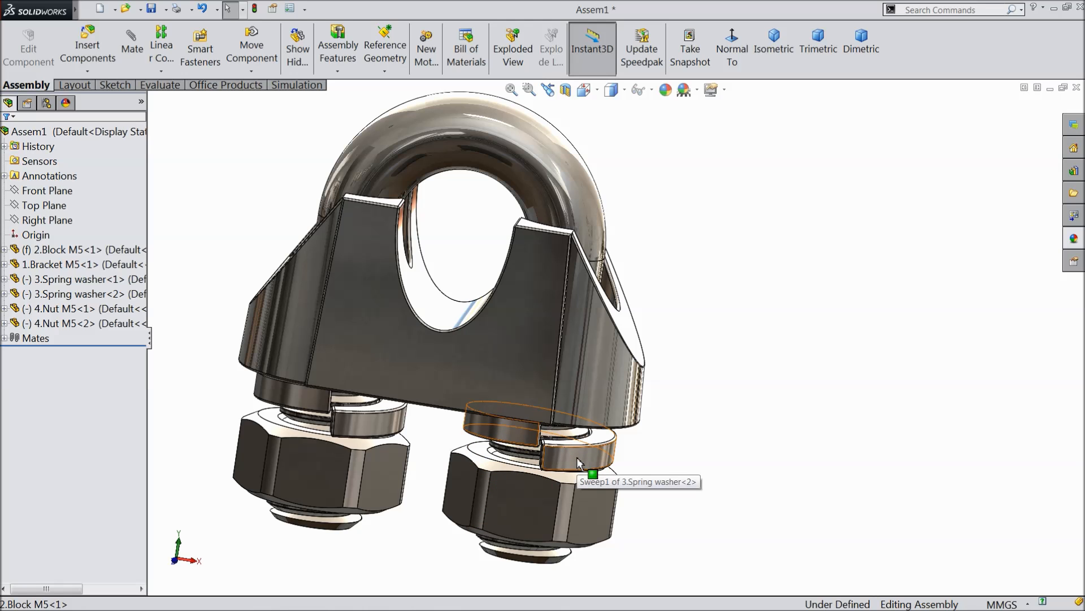
pyautogui.moveTo(534, 492); pyautogui.dragTo(501, 364, button='middle')
pyautogui.scroll(3, 450, 457)
pyautogui.scroll(-3, 566, 348)
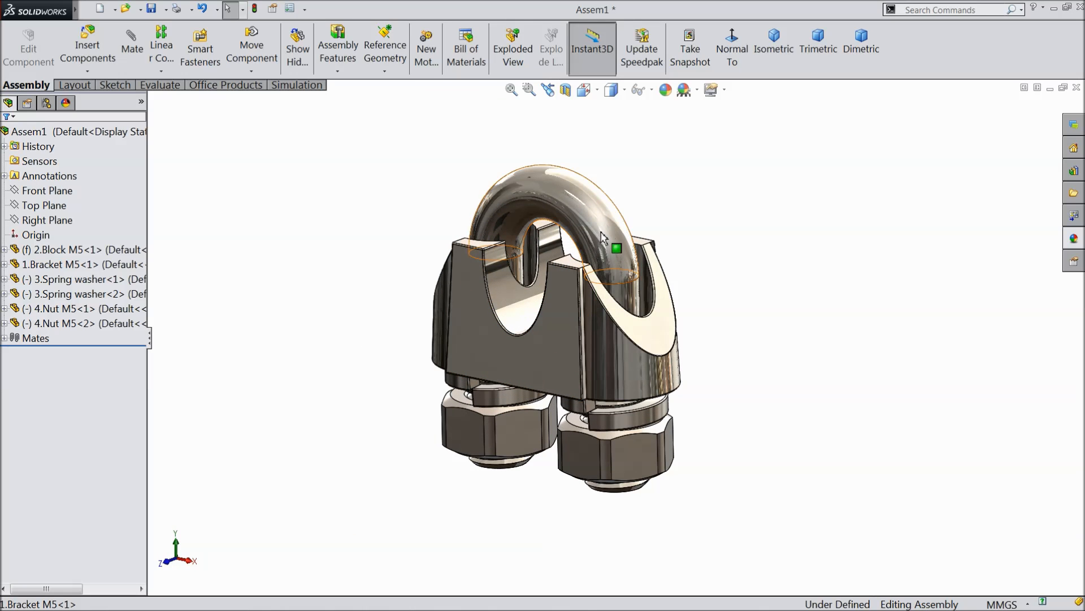
pyautogui.moveTo(611, 230); pyautogui.dragTo(603, 217)
pyautogui.moveTo(612, 352); pyautogui.dragTo(655, 393, button='middle')
pyautogui.scroll(-3, 568, 342)
pyautogui.scroll(2, 539, 262)
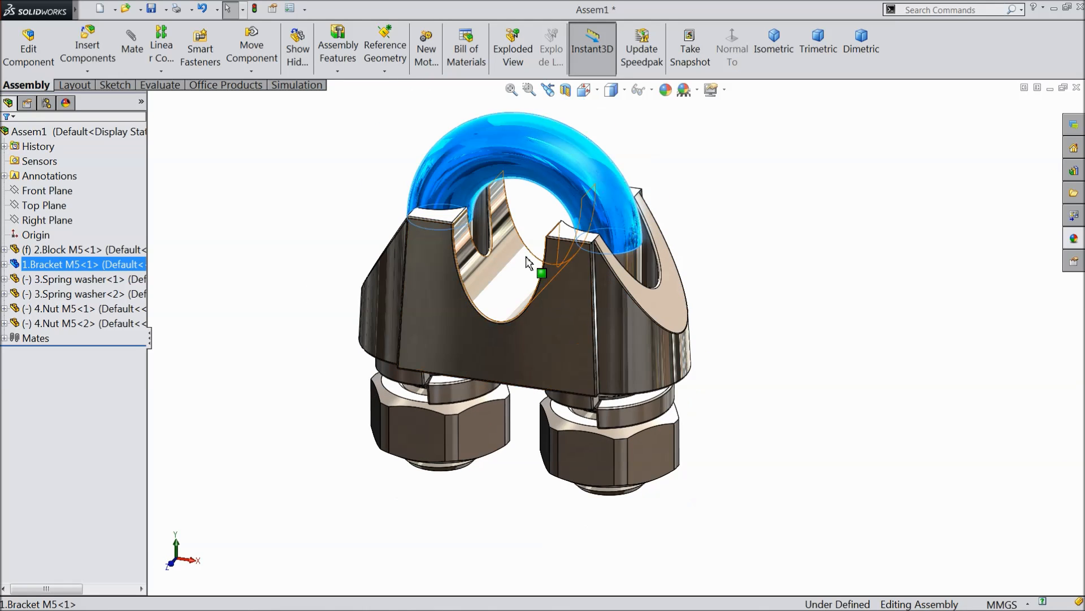
pyautogui.scroll(-3, 543, 213)
pyautogui.click(537, 218)
# Save the assembly and all modified parts, naming the assembly Rope Clamp M5 in the Rope Clamp folder
pyautogui.click(151, 9)
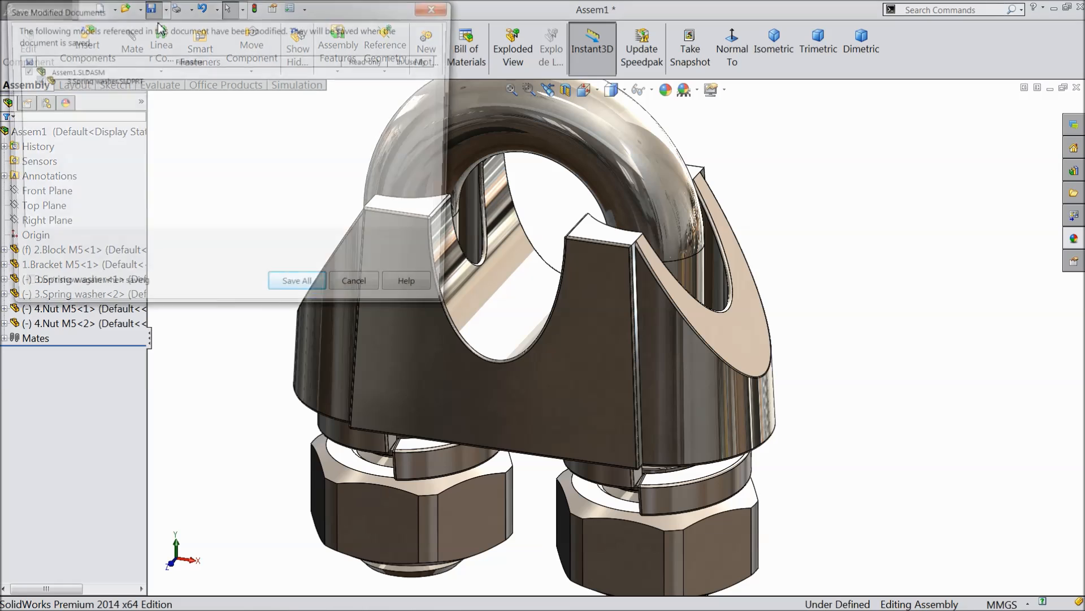
pyautogui.click(301, 291)
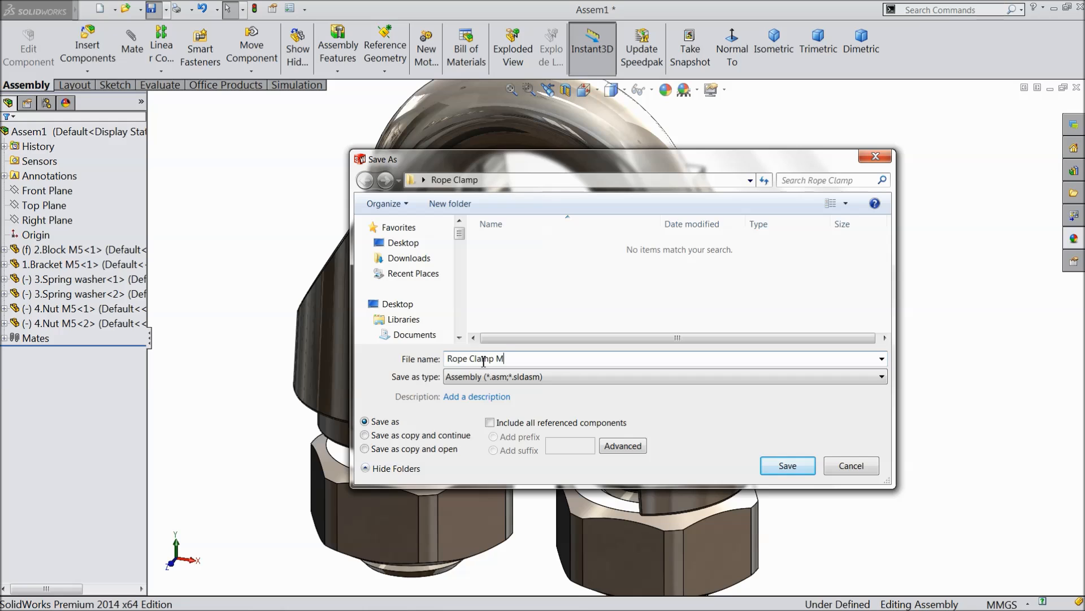
pyautogui.click(786, 465)
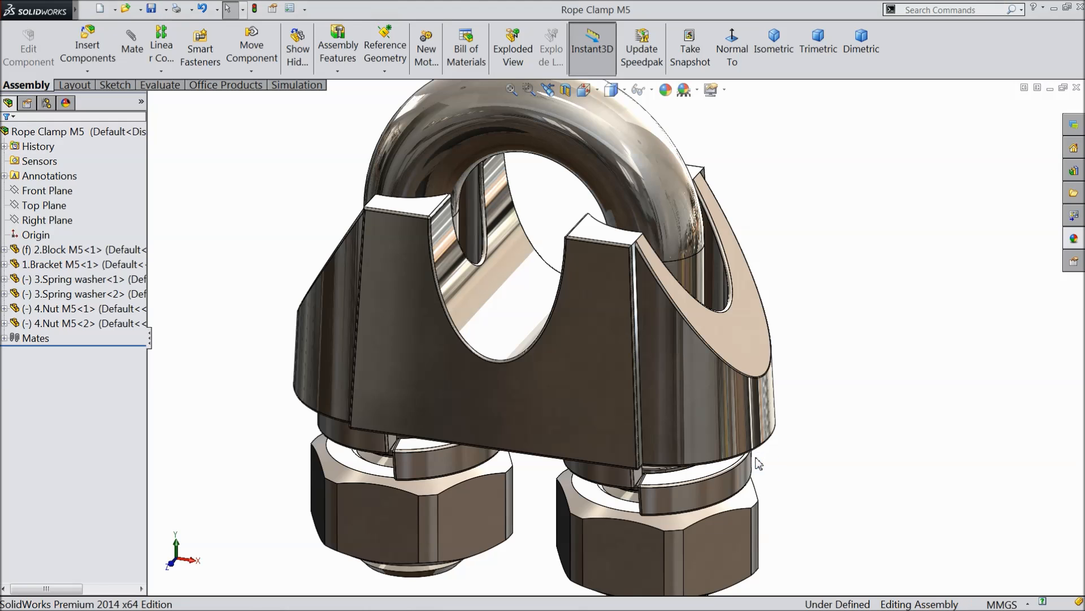
pyautogui.scroll(2, 780, 429)
pyautogui.moveTo(780, 407); pyautogui.dragTo(768, 376, button='middle')
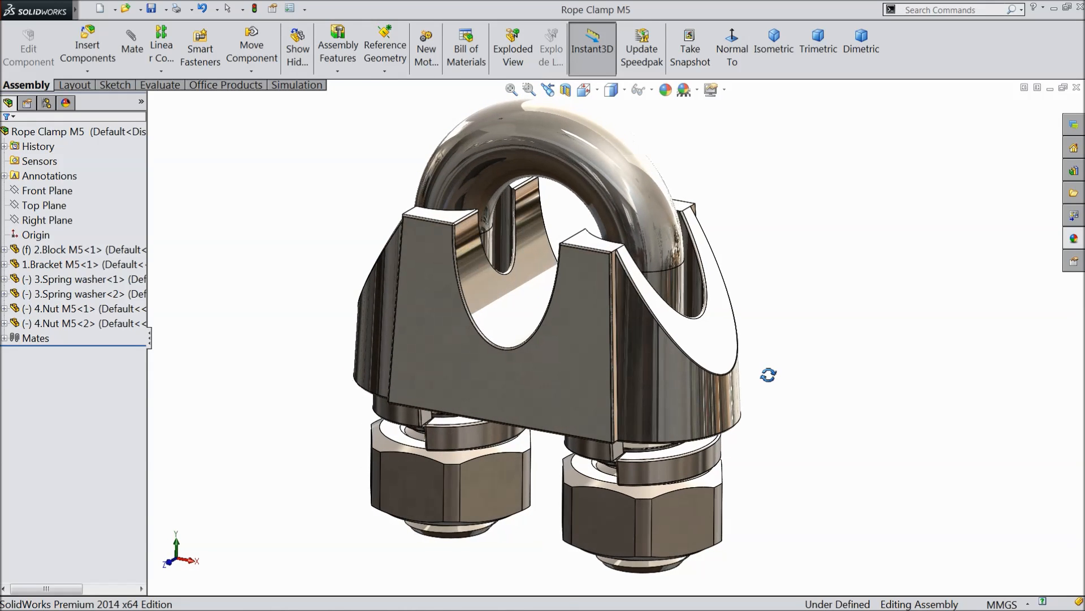